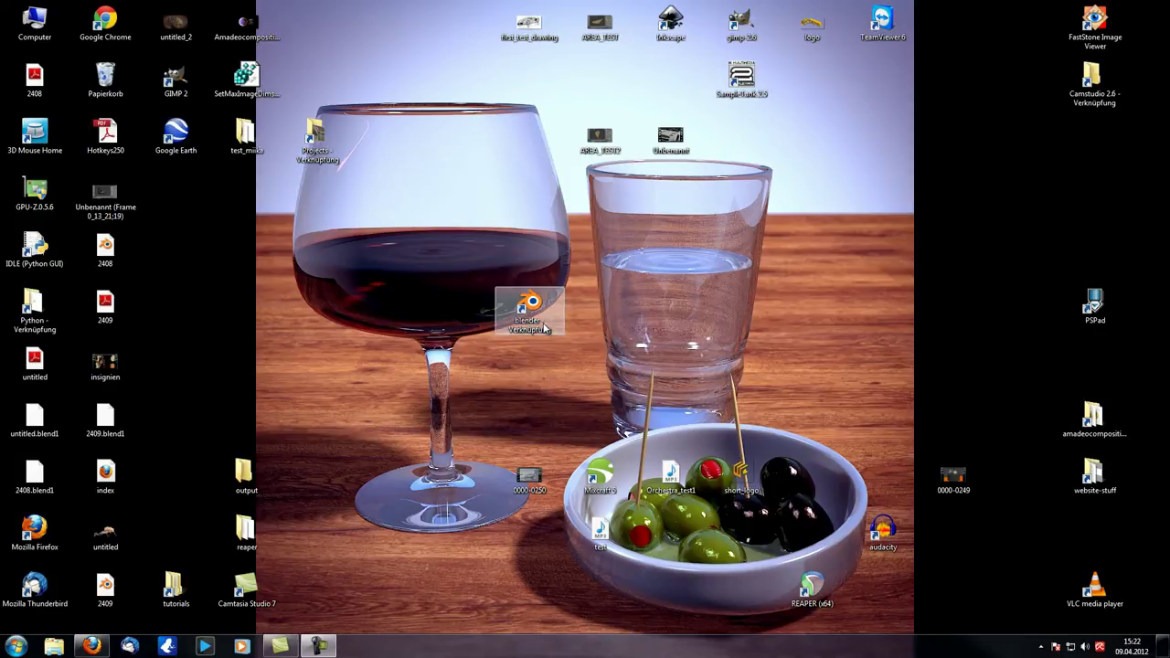
Step: Launch Blender and open the recent file 1392.blend
double_click(530, 311)
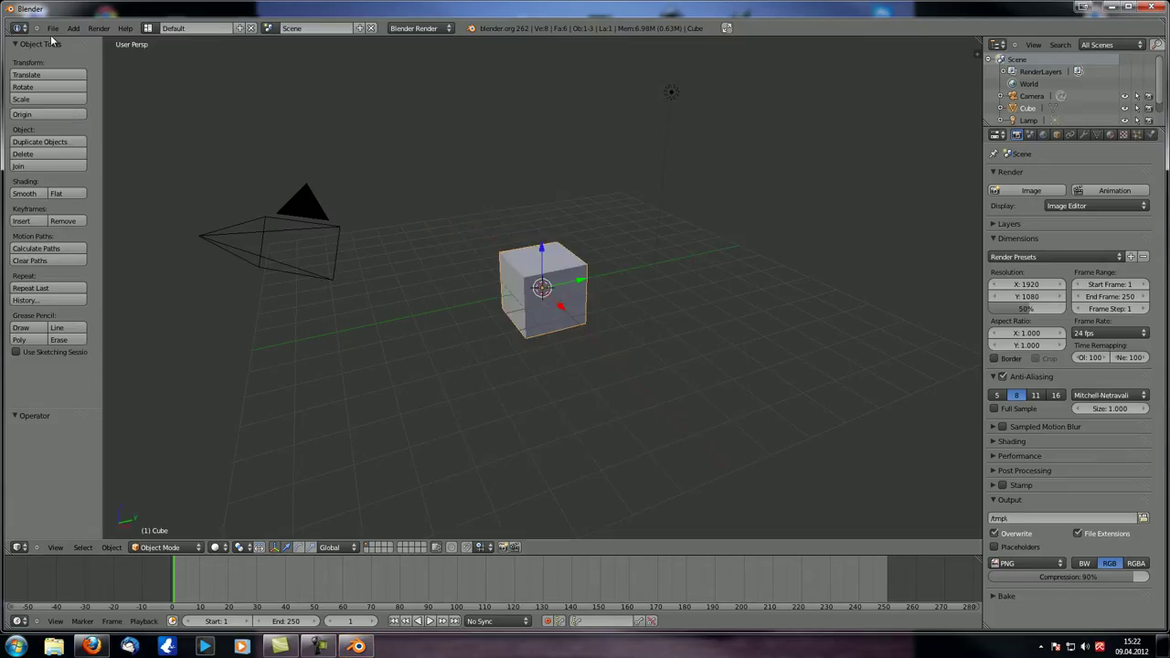
left_click(53, 29)
mouse_move(82, 65)
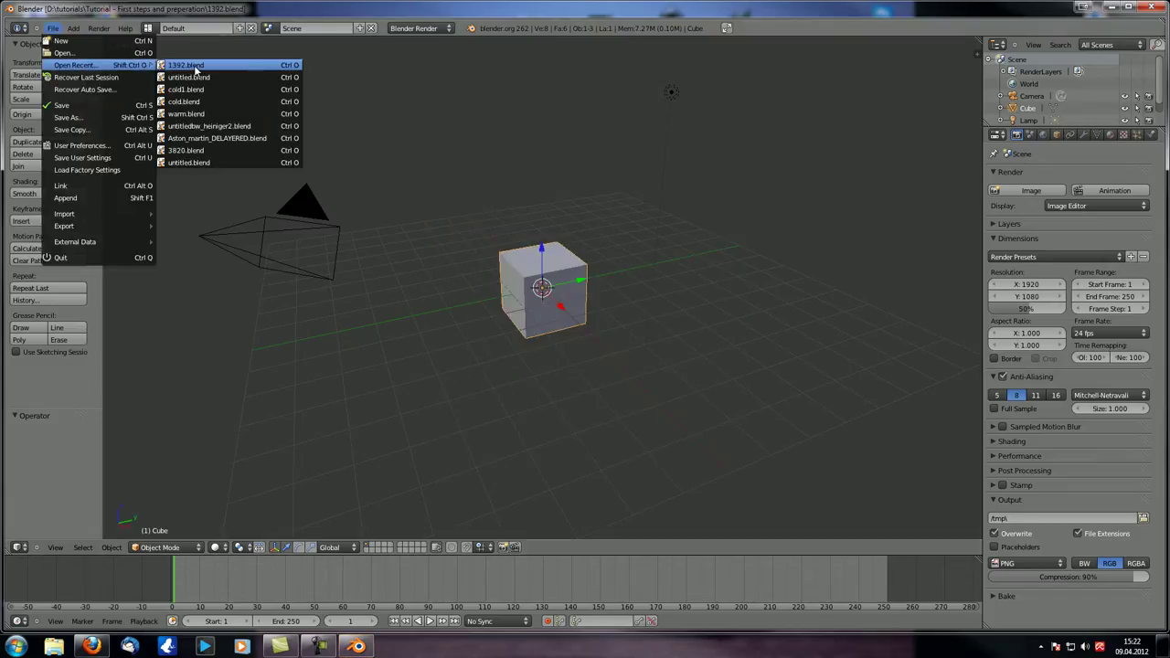
left_click(185, 65)
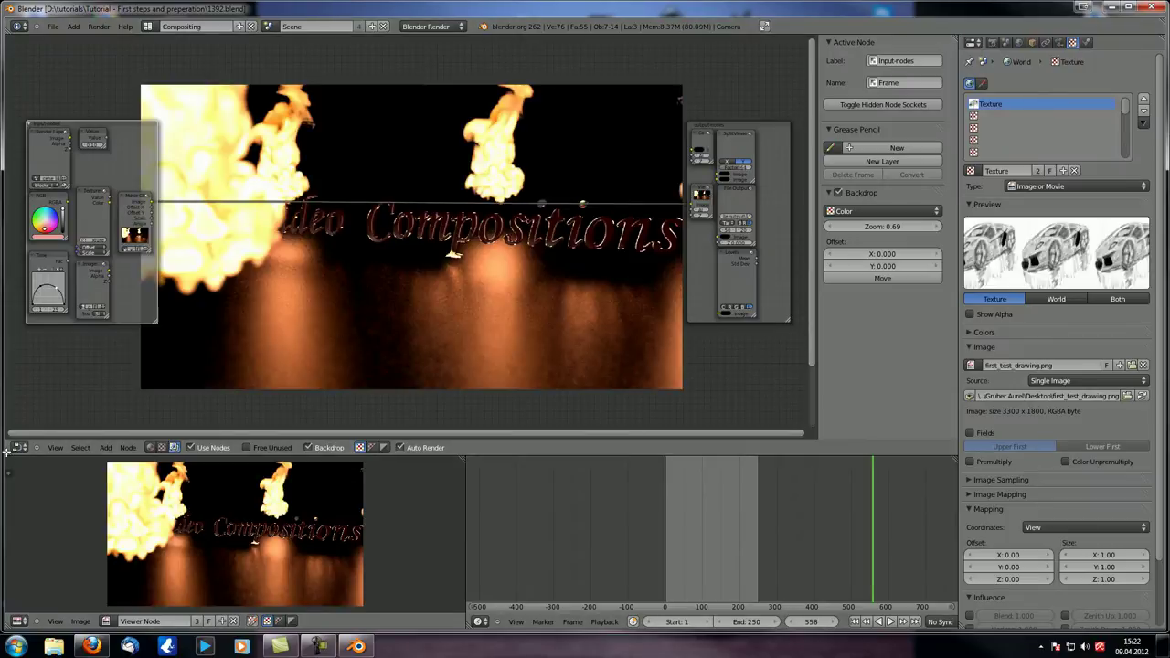
Step: Merge the lower editors into the node editor, and narrow the properties editor with the render settings shown
left_click_drag(461, 461, 523, 487)
left_click_drag(7, 450, 118, 548)
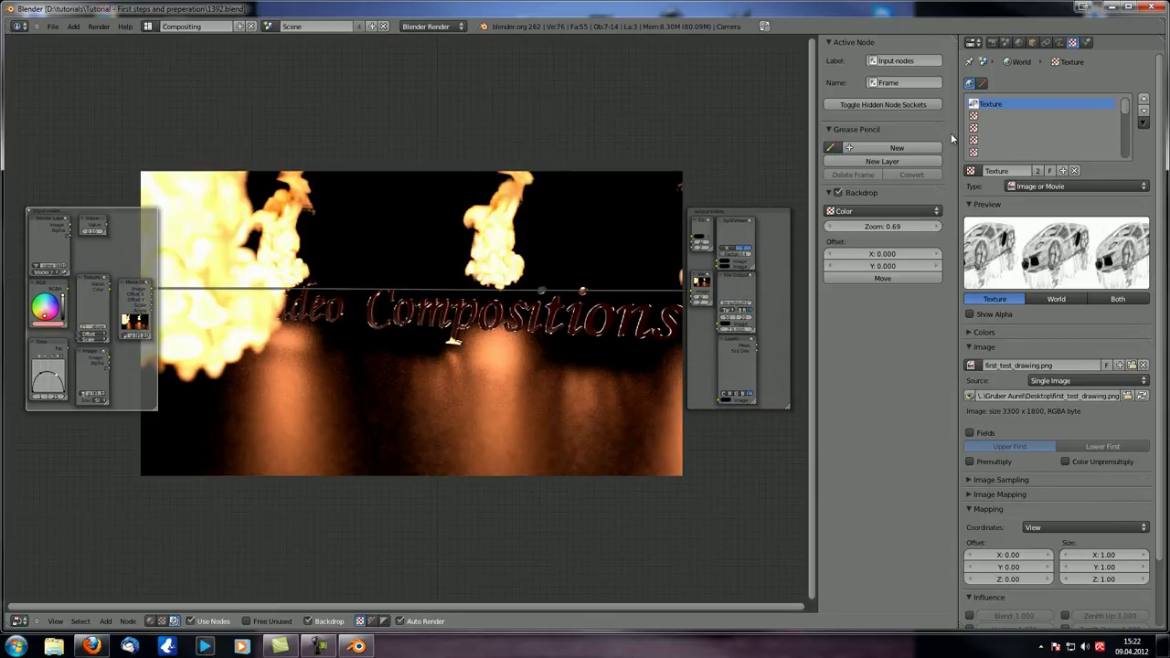
left_click(991, 42)
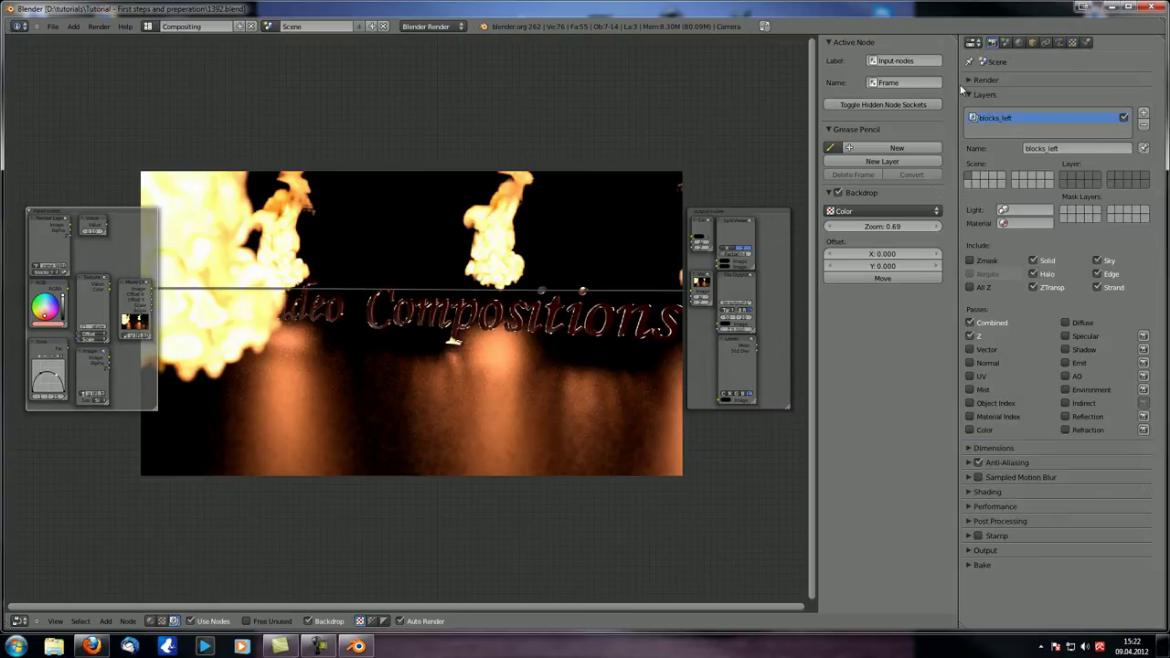
left_click_drag(957, 84, 1012, 89)
Step: Rearrange the Value, Movie Clip and Image nodes into a compact layout inside the input nodes frame
scroll(456, 359, "up", 2)
middle_click_drag(436, 357, 467, 323)
scroll(460, 323, "down", 1)
scroll(460, 320, "down", 1)
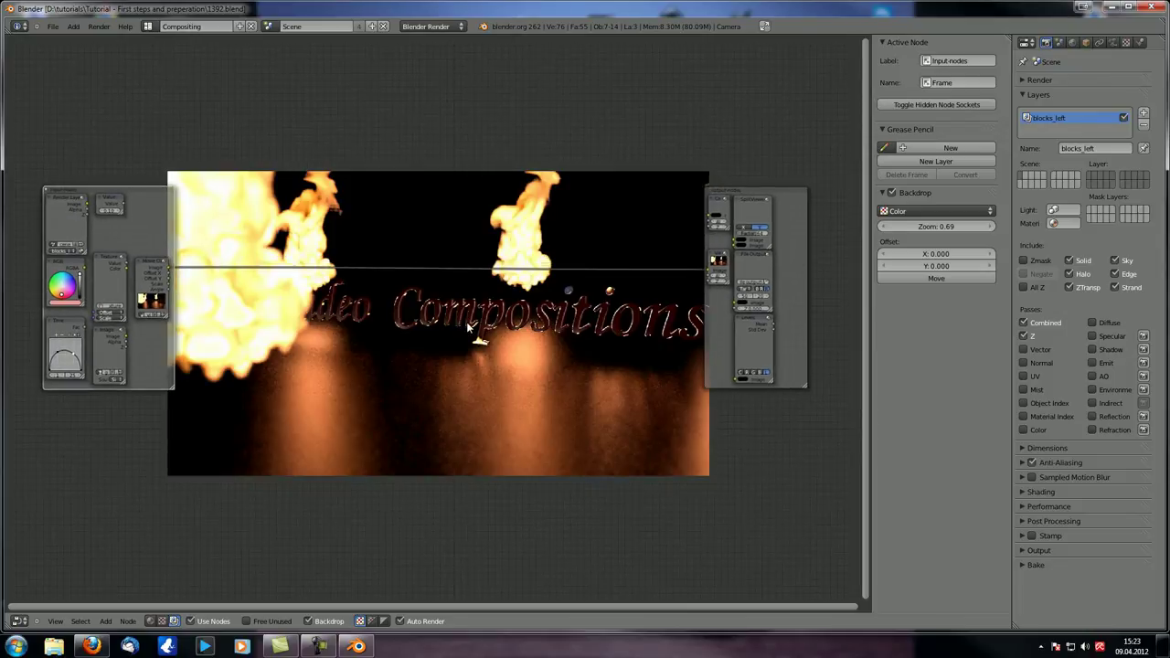
scroll(467, 323, "up", 1)
scroll(461, 319, "up", 1)
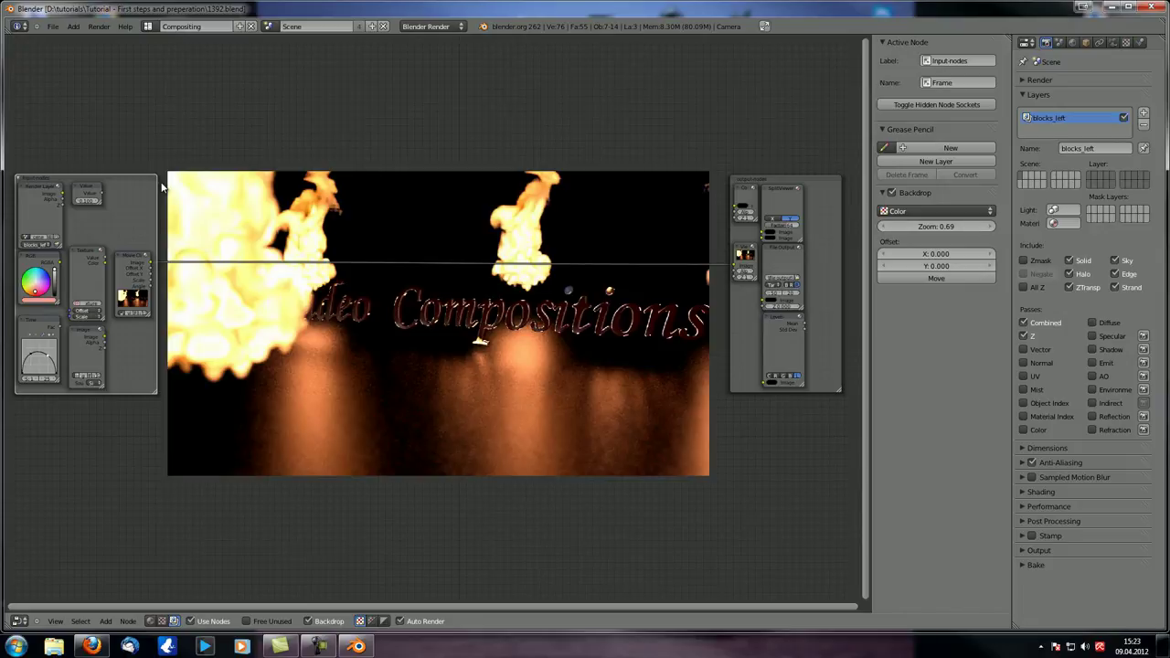
left_click_drag(92, 192, 140, 198)
left_click_drag(137, 269, 92, 193)
left_click_drag(87, 349, 132, 276)
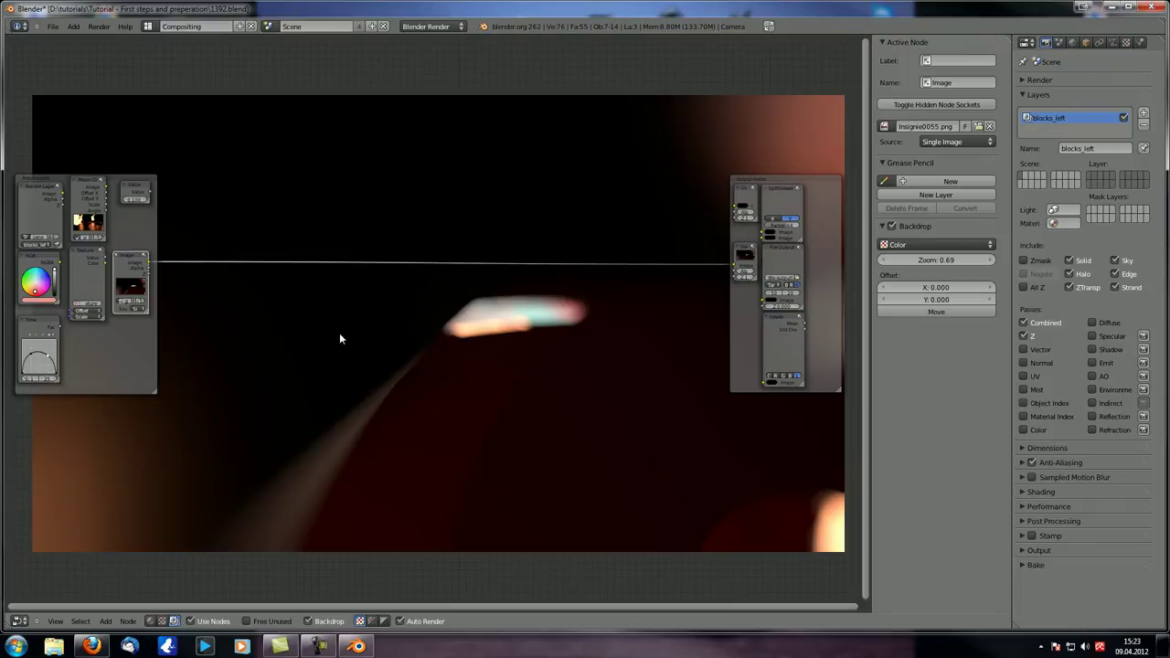
Step: Load wined14.png from the side folder into the Image node and enlarge the backdrop to a zoom of 0.83
left_click(137, 301)
left_click(37, 344)
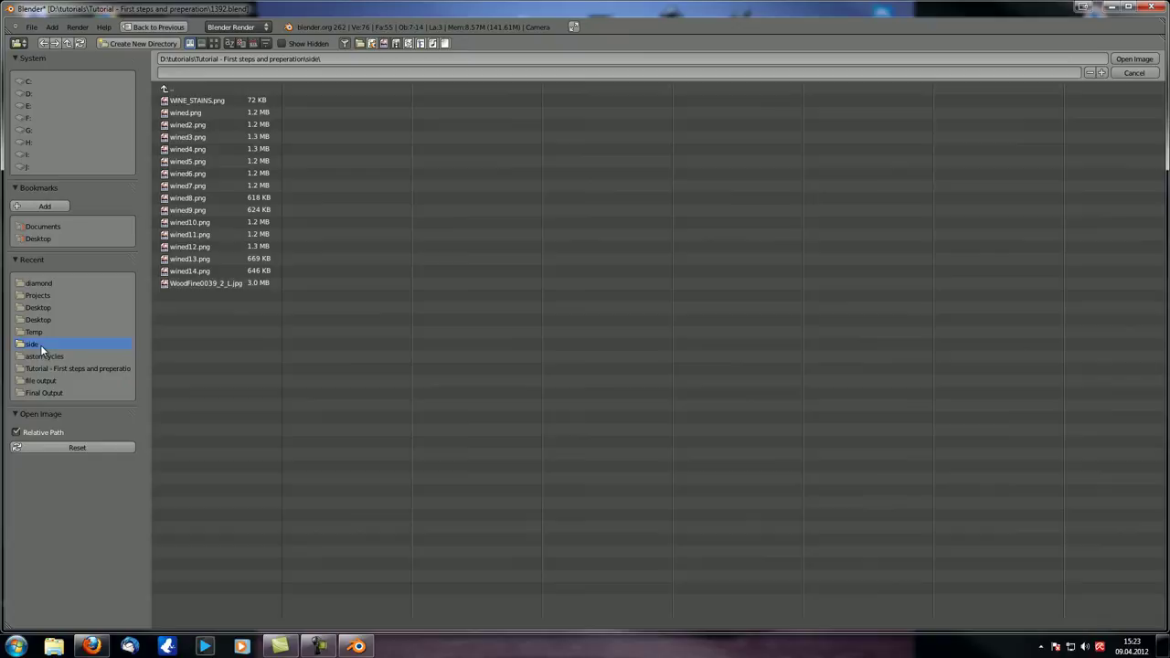
double_click(199, 270)
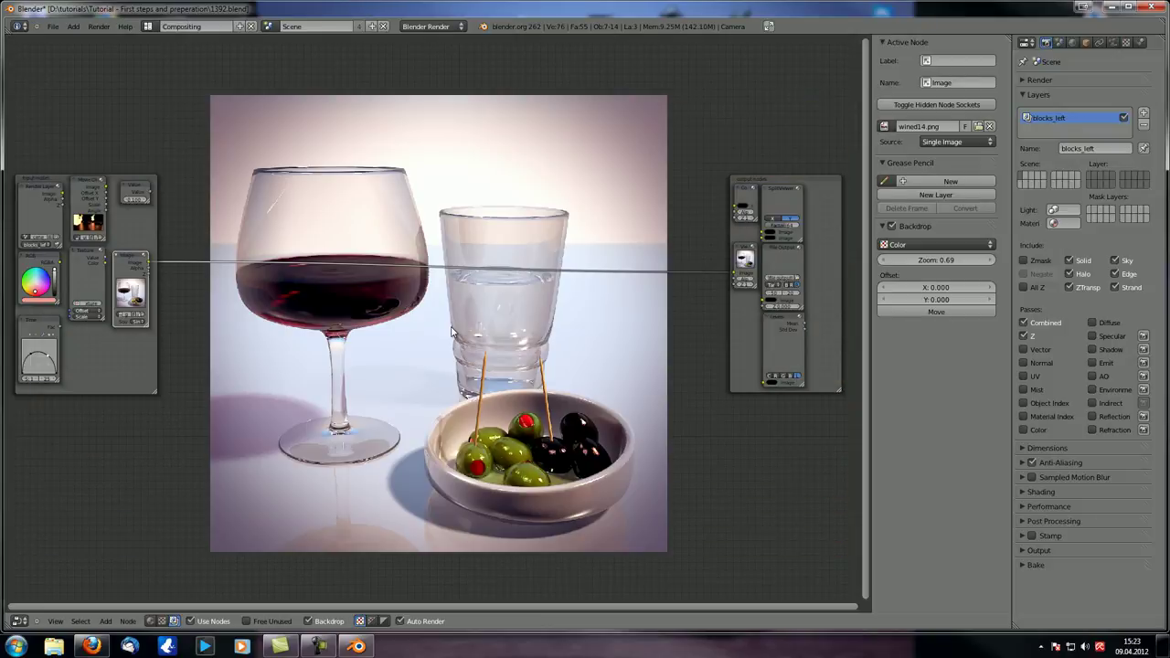
key("v")
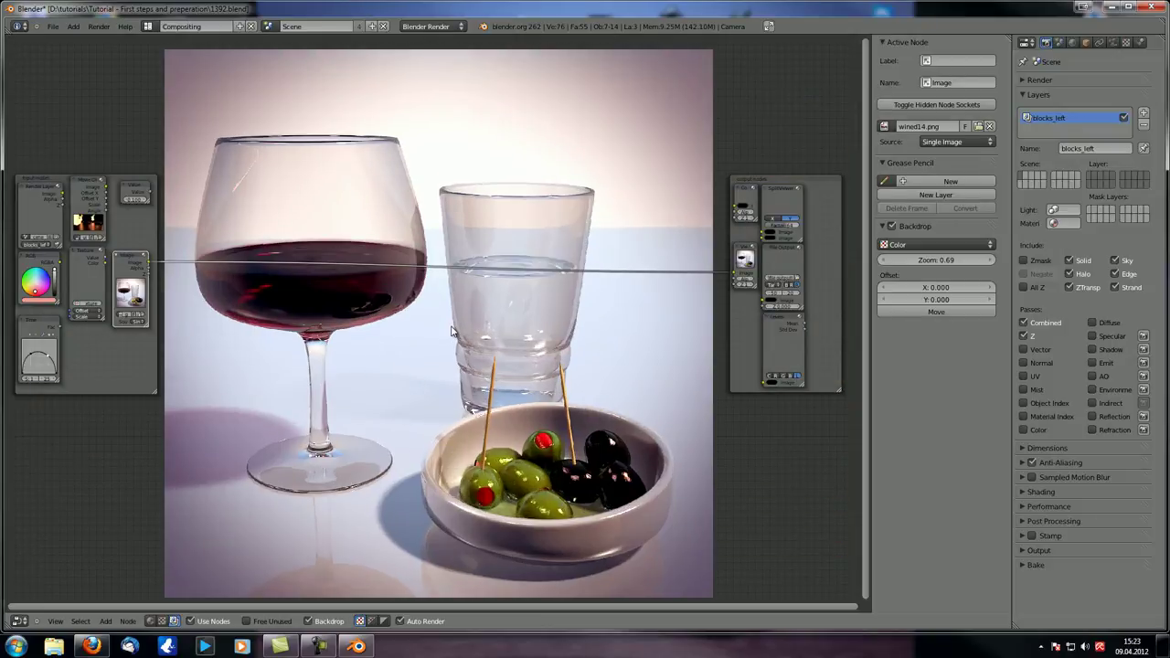
mouse_move(452, 331)
middle_mouse_down()
mouse_move(453, 318)
mouse_move(452, 342)
middle_mouse_up()
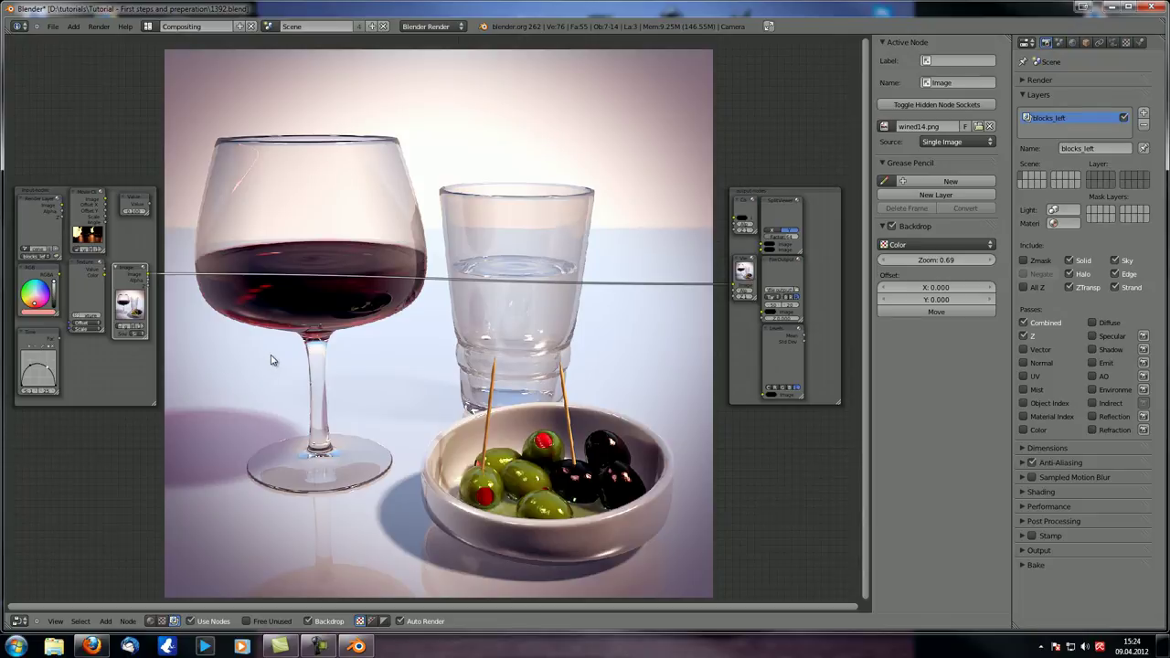
Step: Duplicate the input nodes frame and label the copy "color nodes"
right_click(132, 240)
key("shift+d")
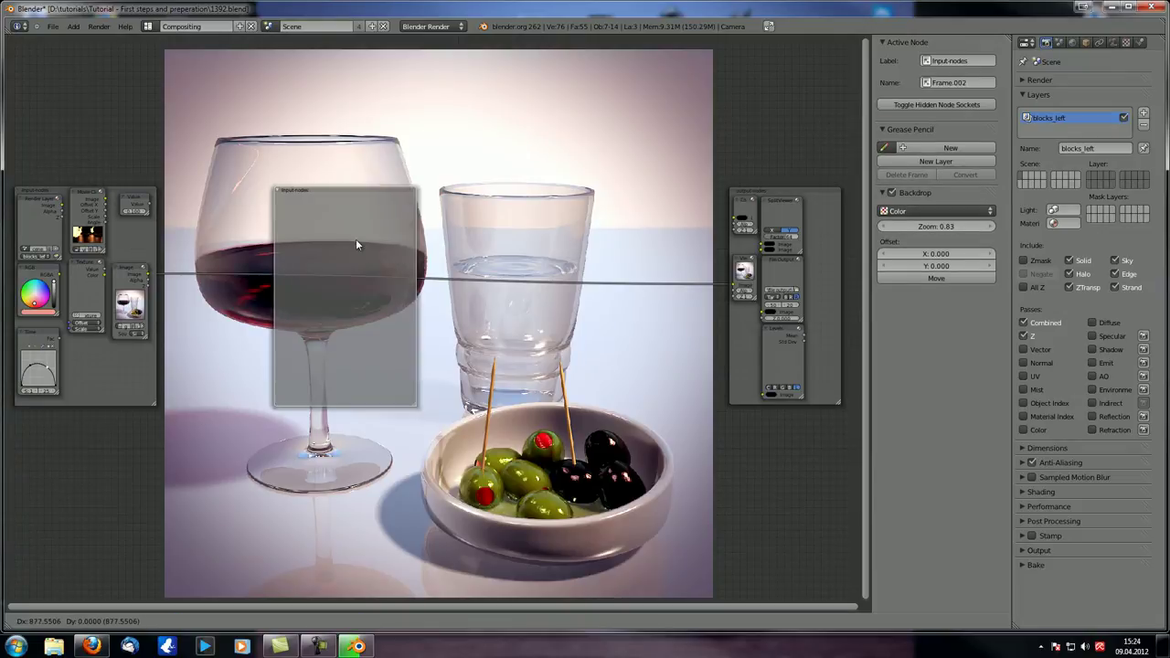
left_click(287, 242)
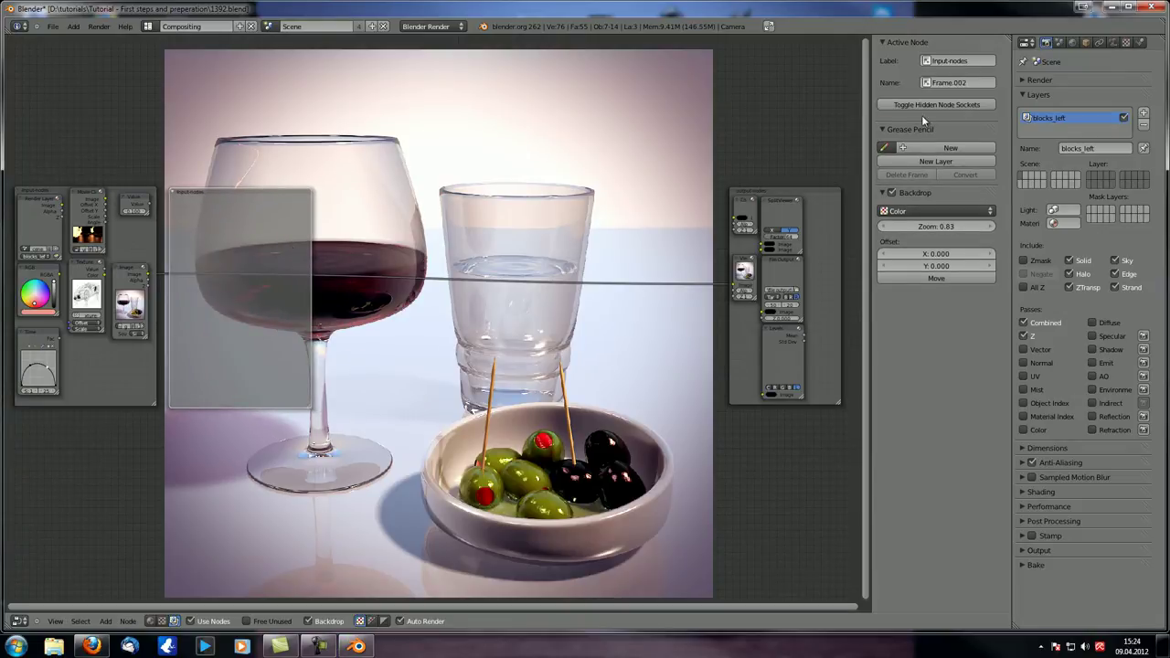
type("color nodes")
key("Return")
Step: Place the color nodes frame directly below the input nodes frame
scroll(187, 274, "up", 1)
scroll(187, 274, "down", 1)
left_click_drag(232, 199, 69, 422)
middle_click_drag(277, 332, 278, 258)
Step: Add an RGB Curves color node and insert it on the link between the Image node and the viewer
key("shift+a")
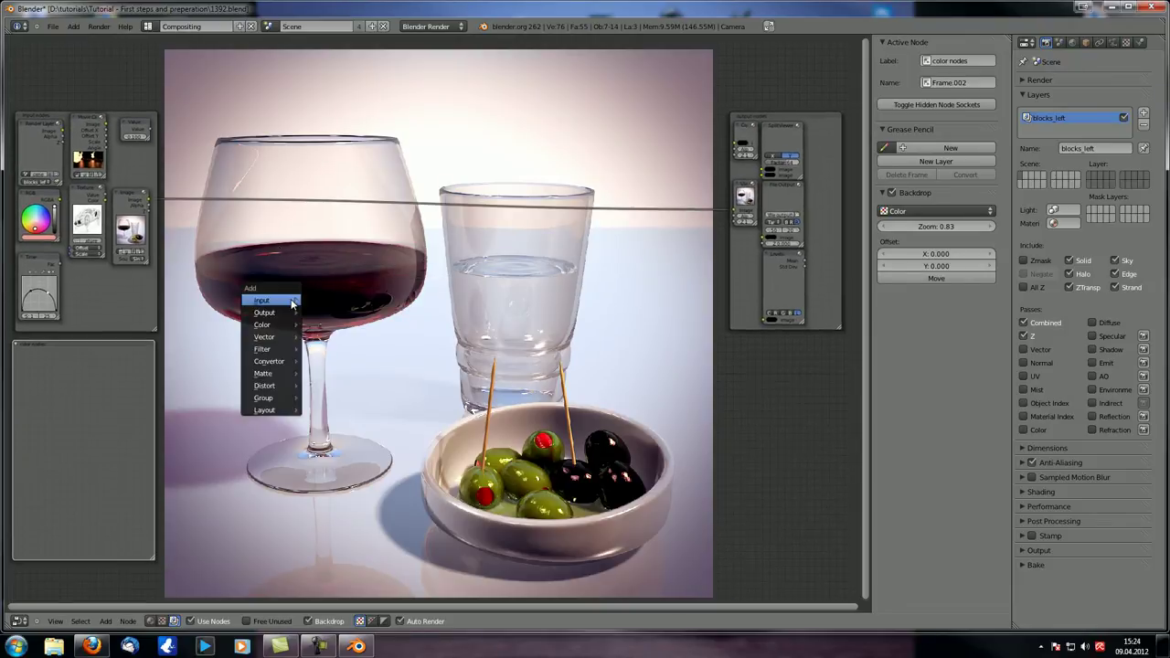
mouse_move(289, 307)
mouse_move(296, 327)
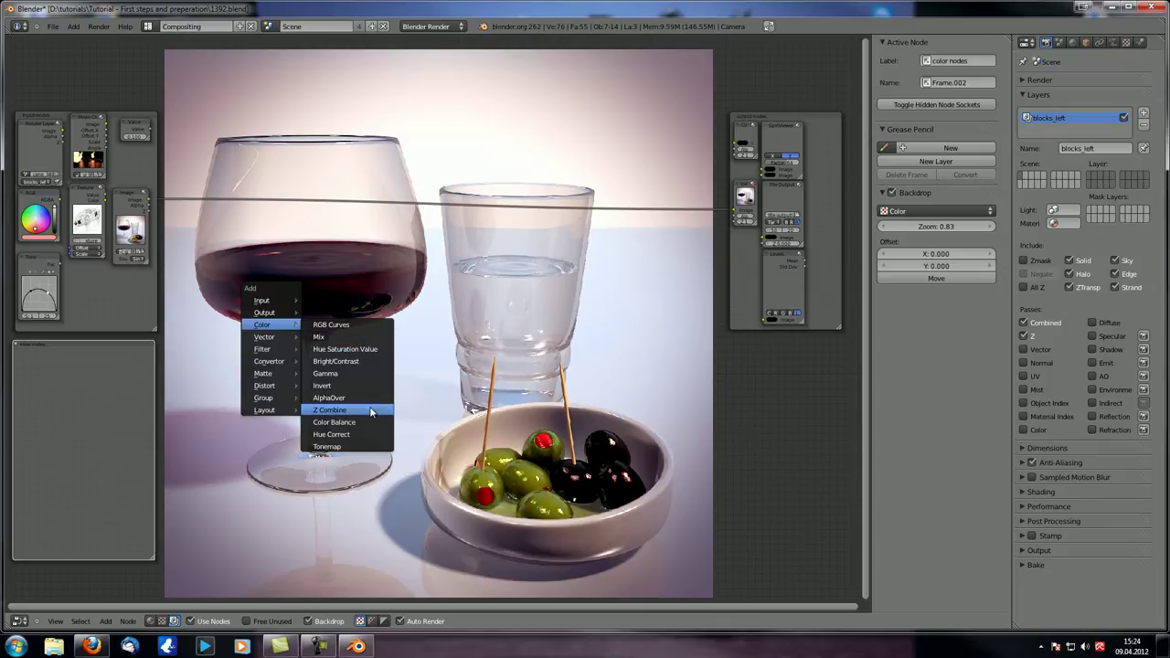
left_click(347, 325)
left_click_drag(376, 318, 405, 168)
scroll(328, 276, "up", 3)
middle_click_drag(324, 319, 352, 379)
scroll(352, 379, "up", 3)
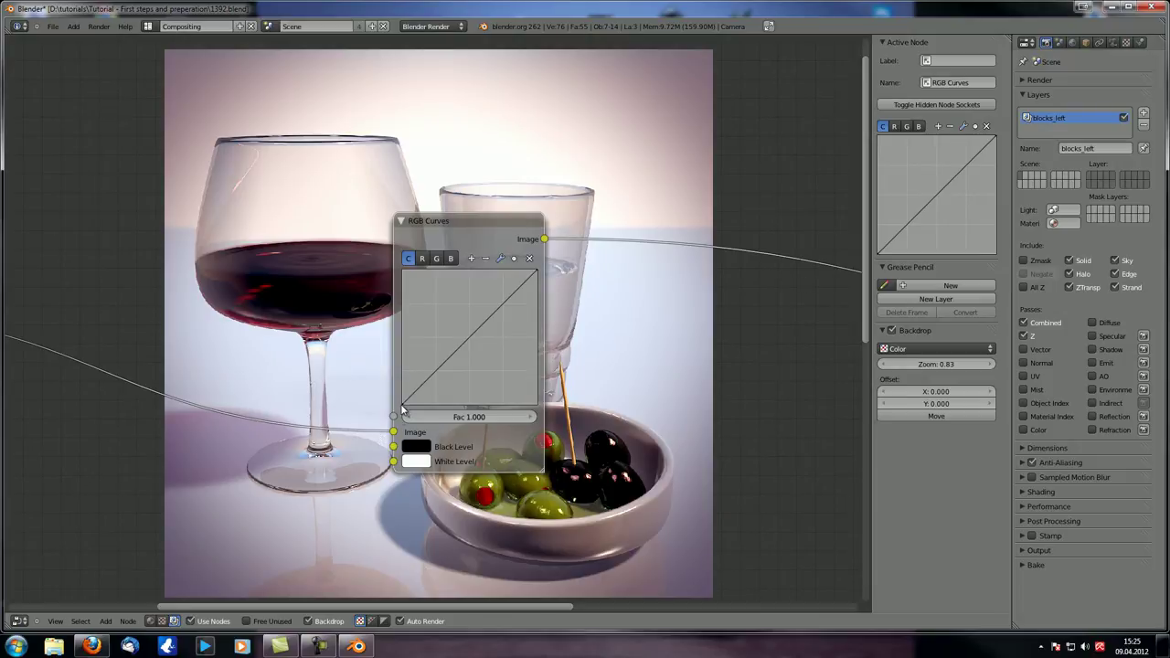
Step: Show the R, G and B curves in turn, return to the combined curve, and set Fac to 0
left_click(422, 259)
left_click(436, 259)
left_click(449, 259)
left_click(413, 259)
left_click_drag(482, 425, 10, 433)
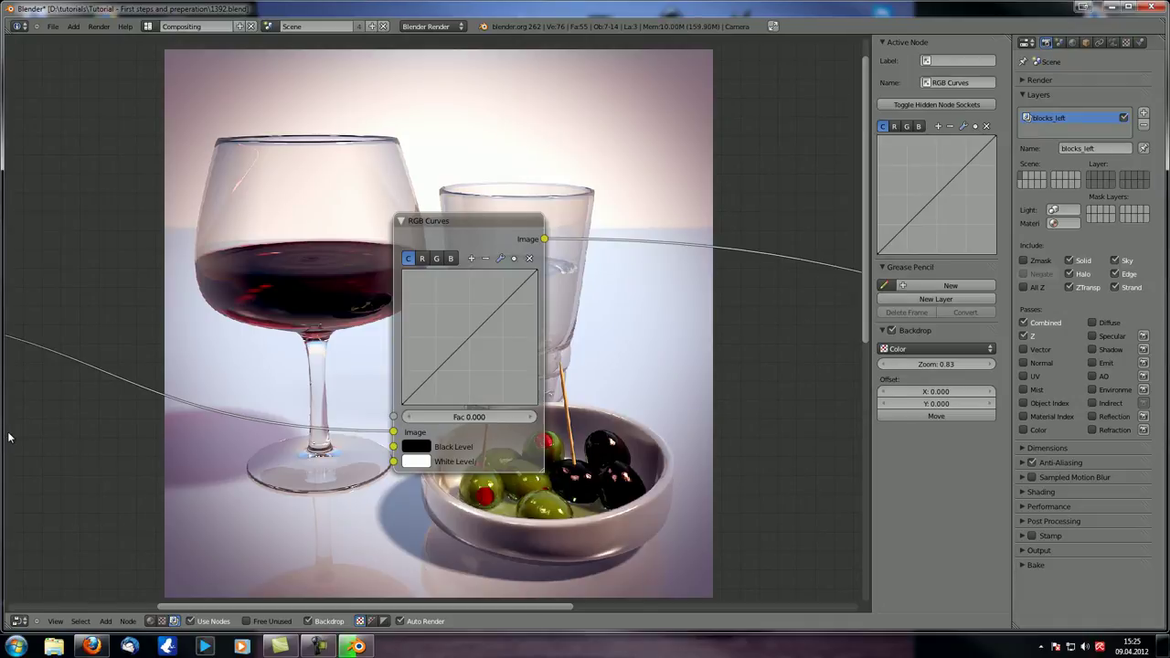
Step: Bend the combined curve with two control points, and add a third point in its middle using the zoomed curve view
left_click_drag(435, 317, 502, 370)
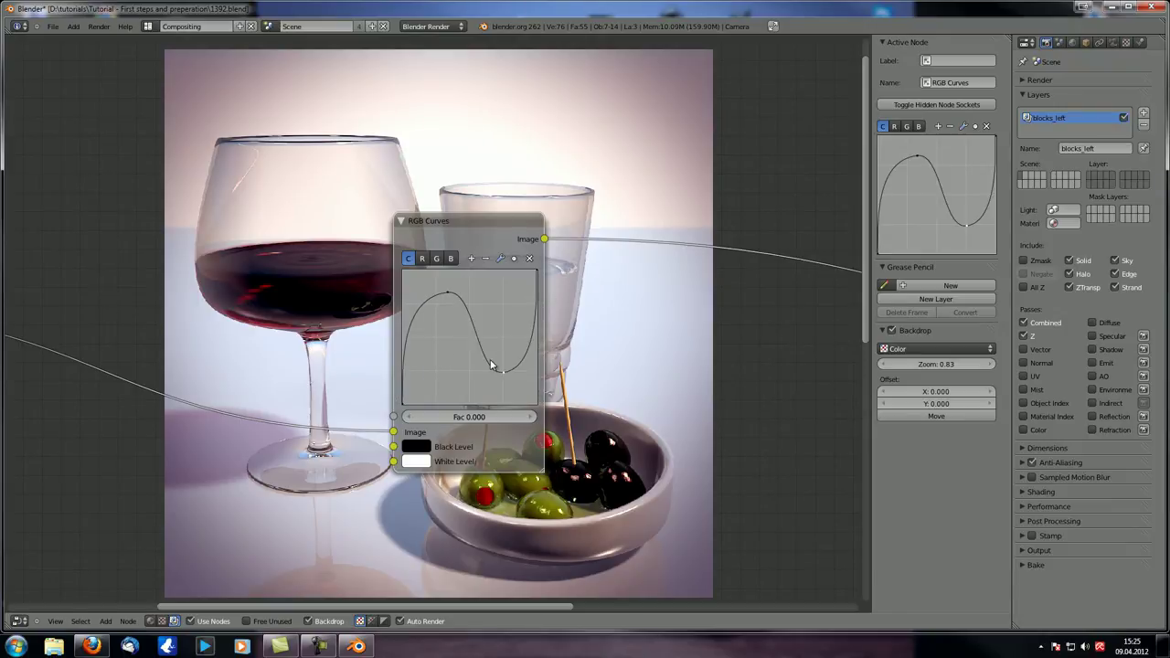
left_click(471, 258)
left_click(471, 258)
left_click(472, 259)
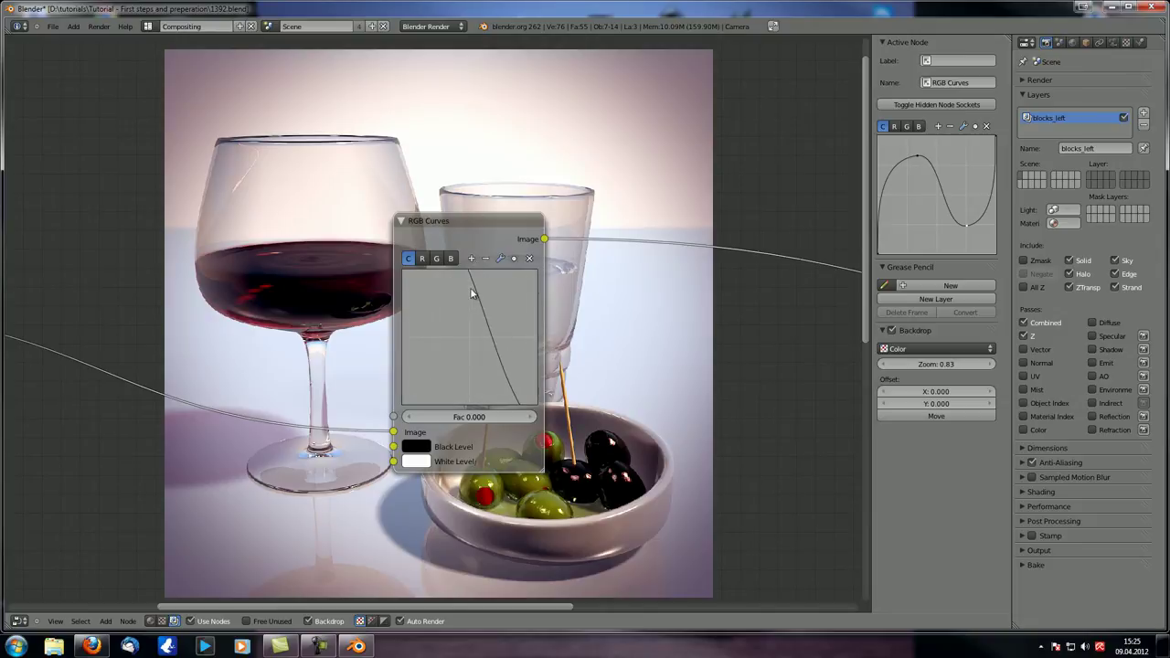
left_click_drag(485, 315, 470, 333)
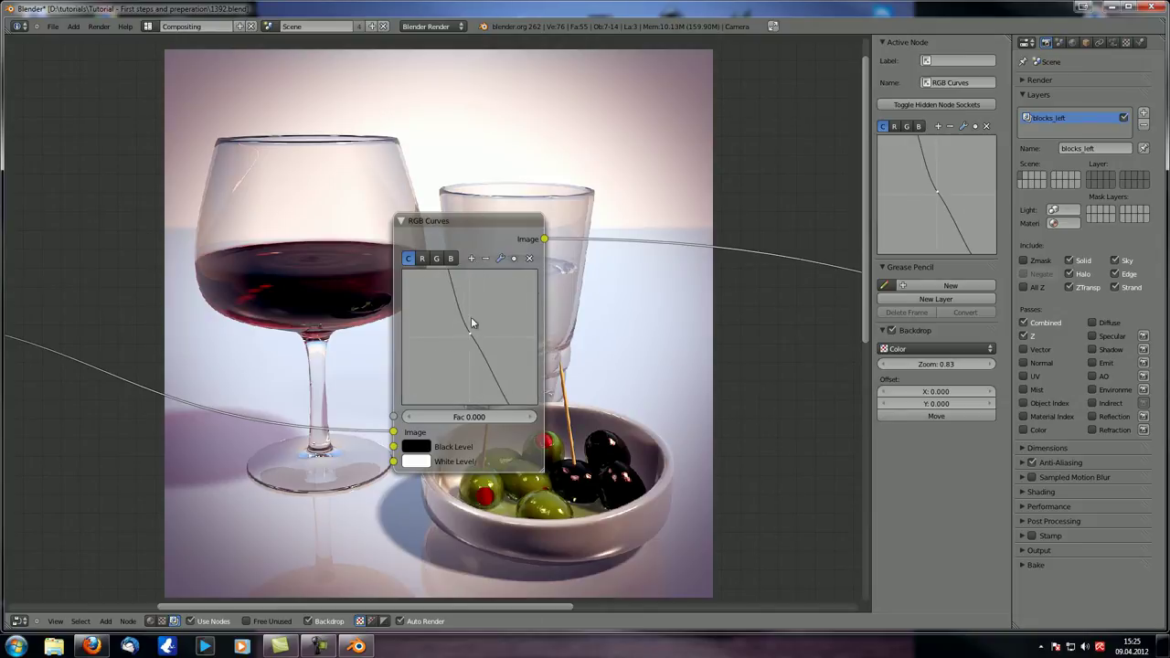
middle_click_drag(484, 315, 471, 317)
left_click(473, 262)
left_click(473, 261)
left_click(474, 263)
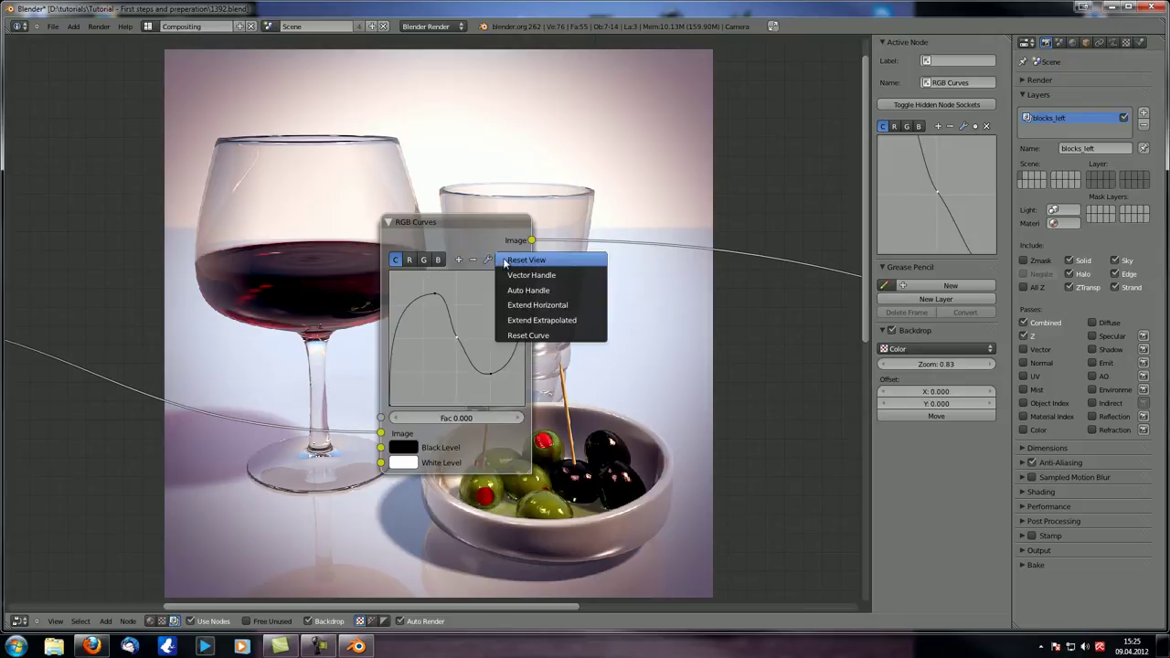
Step: Reset the RGB curve to its default straight line and open its clipping options
left_click(523, 336)
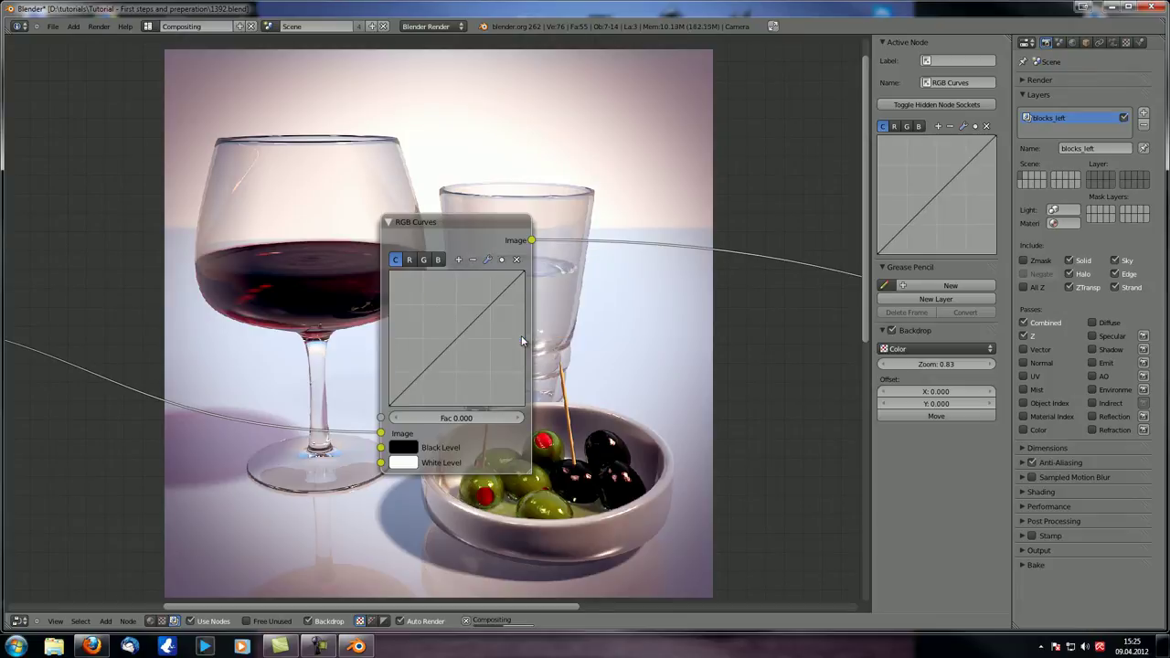
left_click(488, 261)
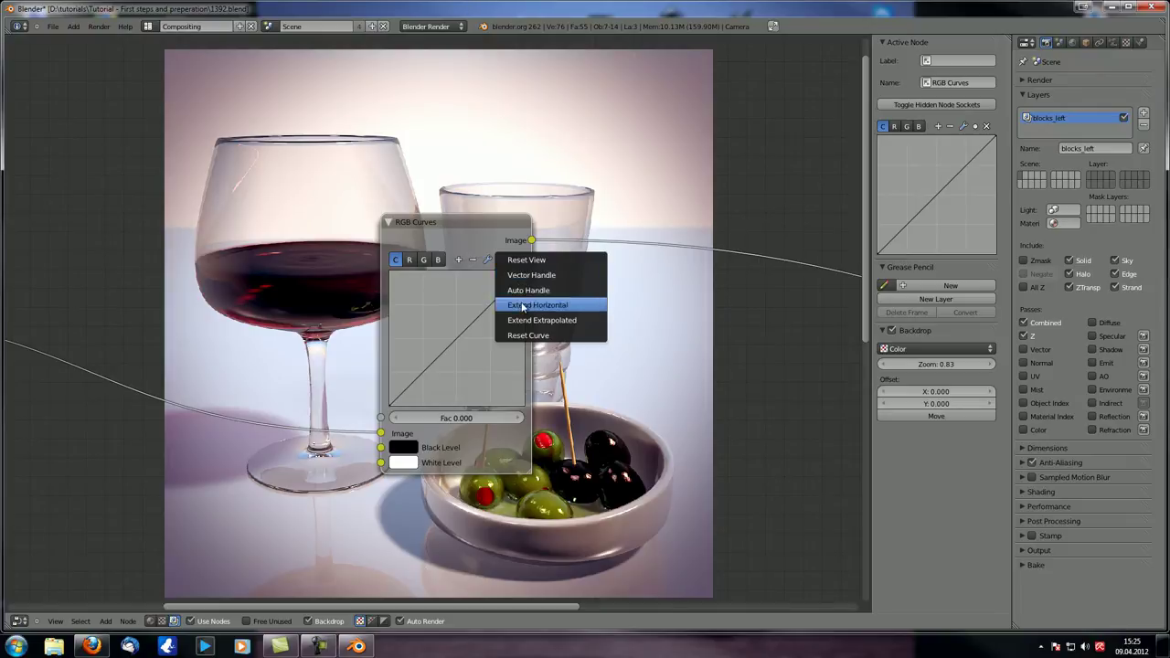
left_click(518, 336)
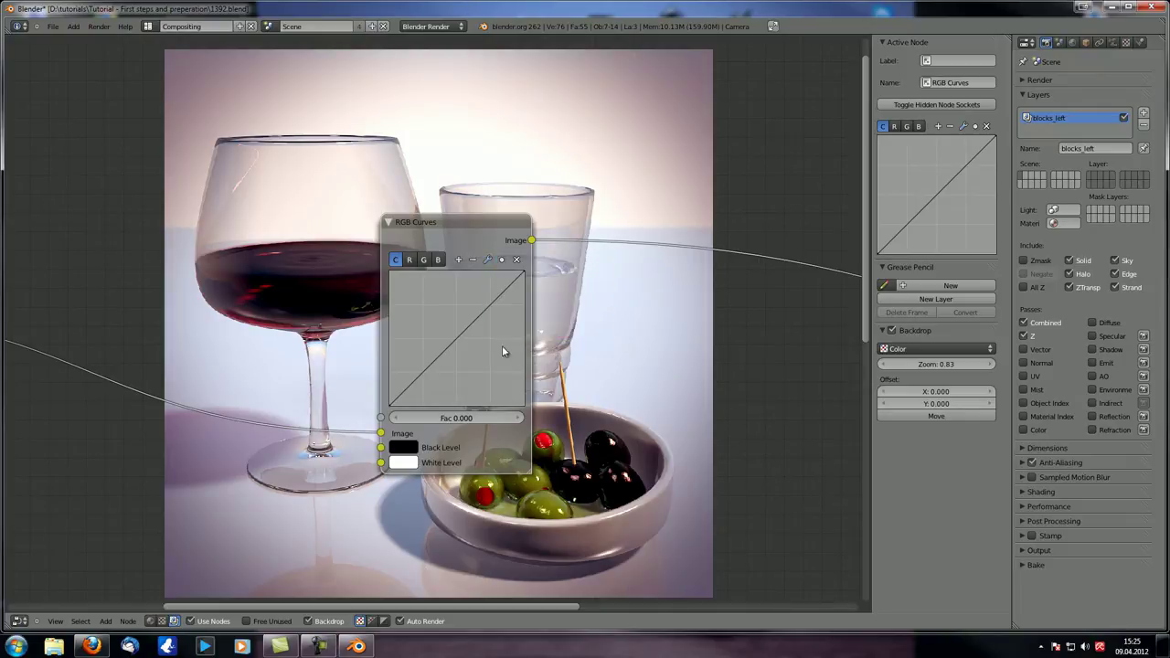
left_click(503, 262)
left_click_drag(484, 216, 497, 190)
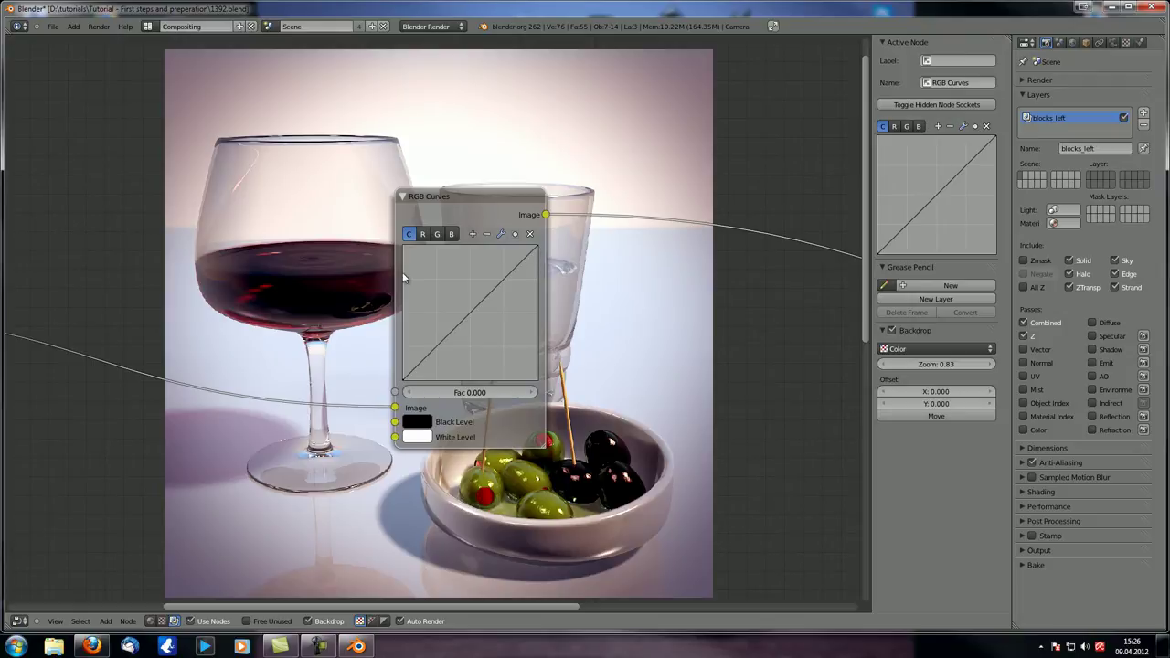
Step: Set the RGB Curves Fac to 1 and raise the combined curve with one control point to brighten the image
middle_click_drag(414, 370, 403, 352)
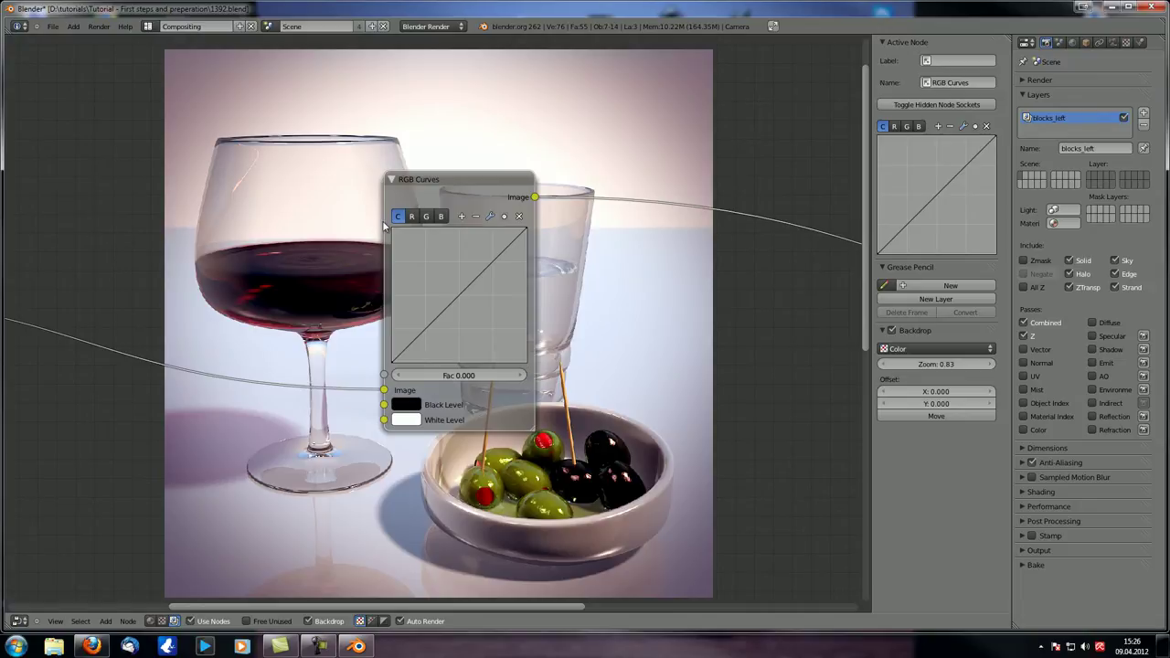
left_click(452, 375)
type("1")
key("Return")
left_click_drag(457, 302, 435, 276)
middle_click_drag(301, 181, 388, 263)
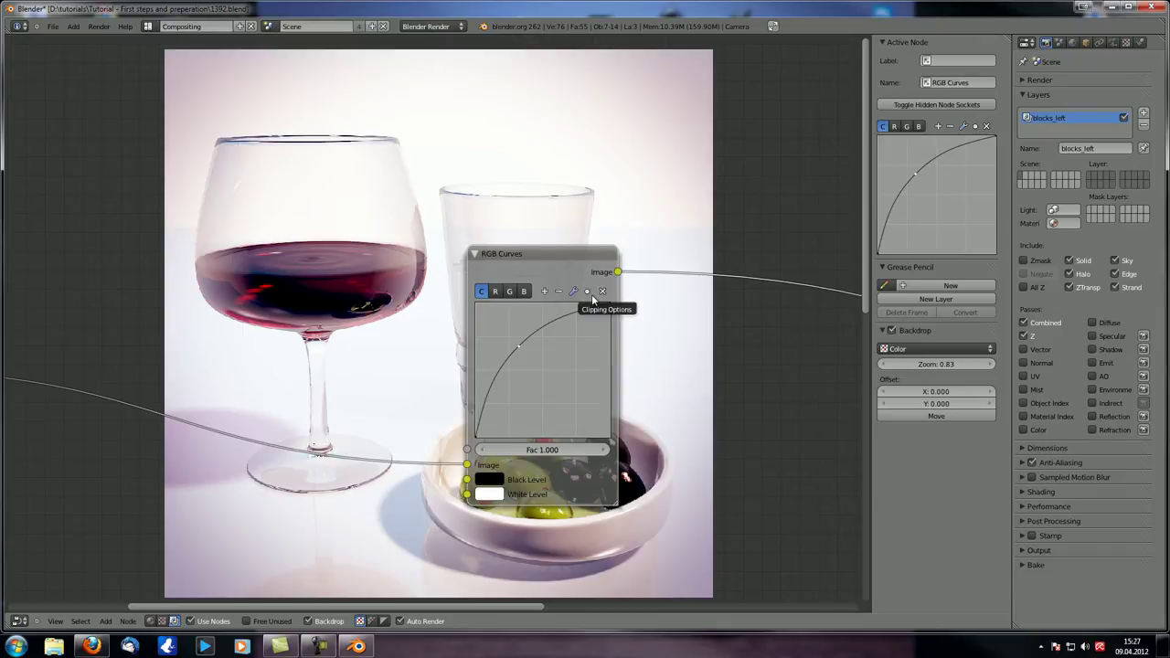
middle_click_drag(475, 336, 393, 305)
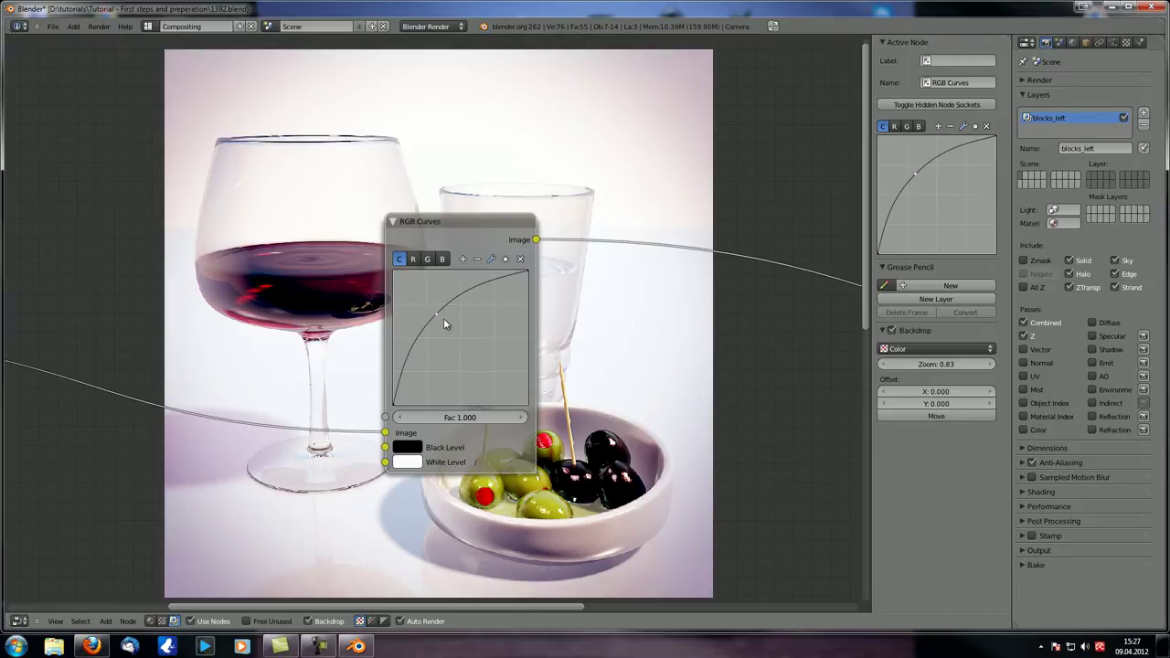
Step: Pull the combined curve's control point below the diagonal to darken the image, and return it to the curve's centre
left_click_drag(438, 316, 483, 358)
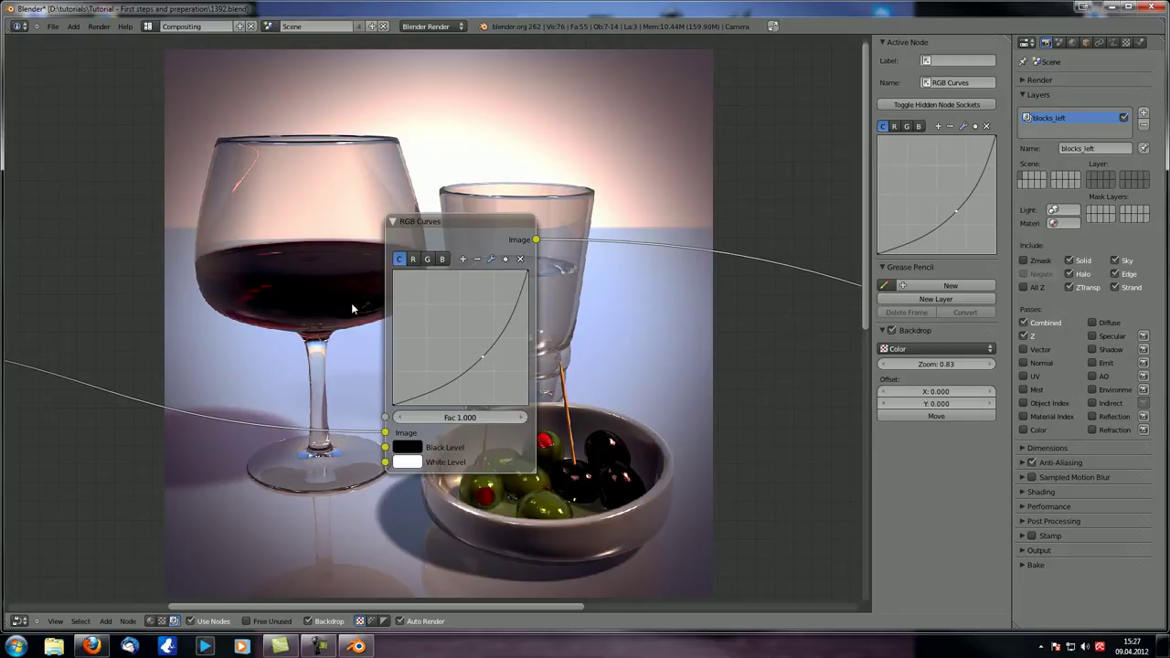
key("g")
left_click_drag(557, 409, 530, 379)
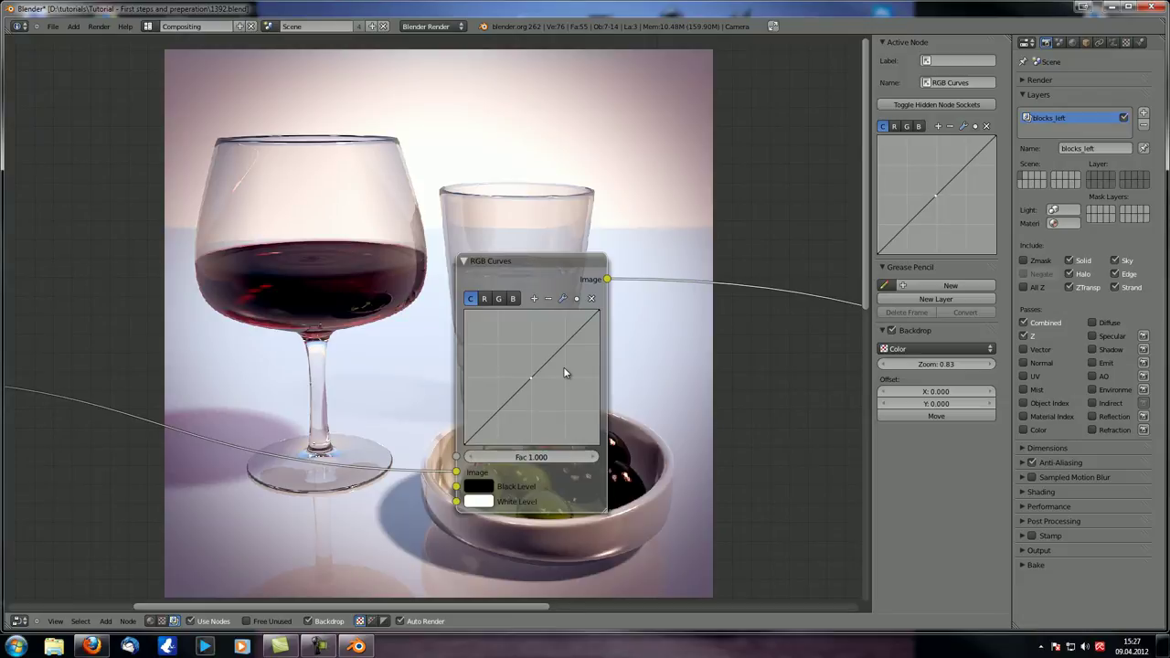
mouse_move(531, 378)
left_mouse_down()
mouse_move(520, 365)
mouse_move(553, 392)
mouse_move(531, 384)
left_mouse_up()
Step: Shape the combined curve into a soft S with a raised highlight point and a lowered shadow point for more contrast
left_click_drag(562, 349, 552, 339)
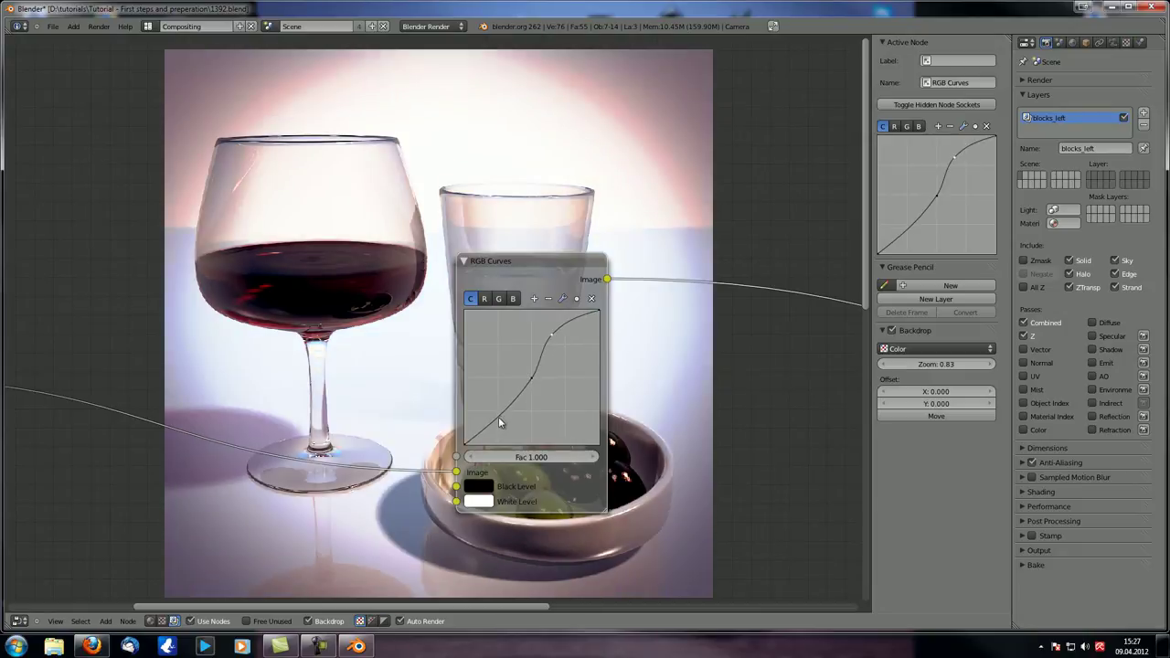
left_click(510, 423)
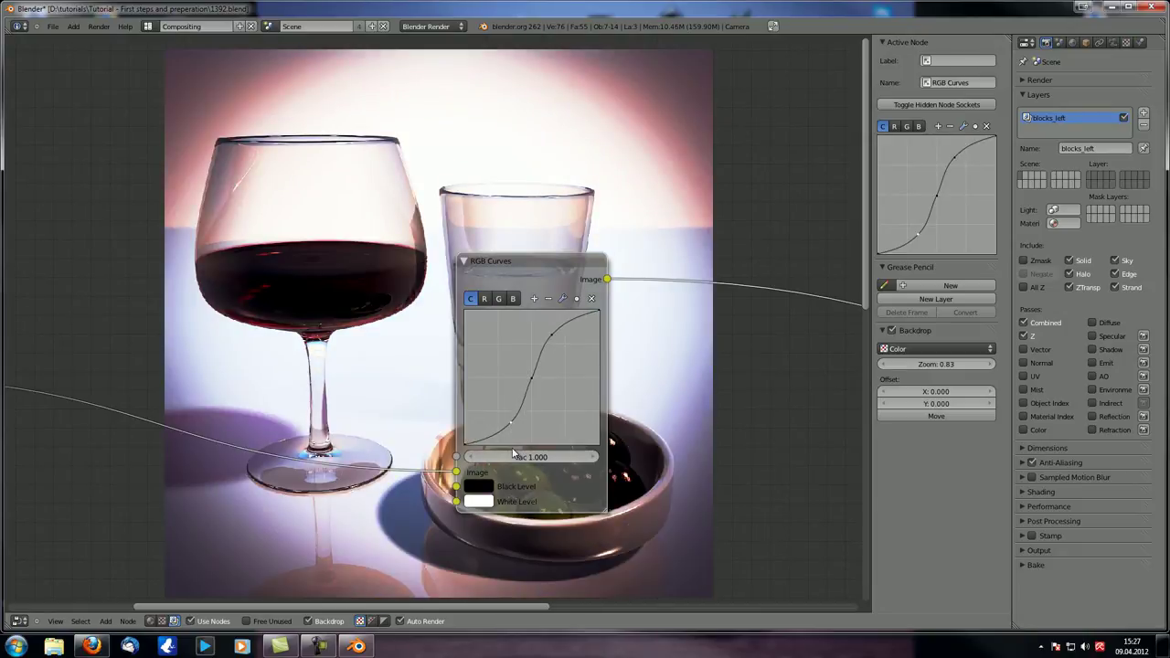
left_click_drag(513, 422, 506, 419)
left_click_drag(551, 337, 554, 336)
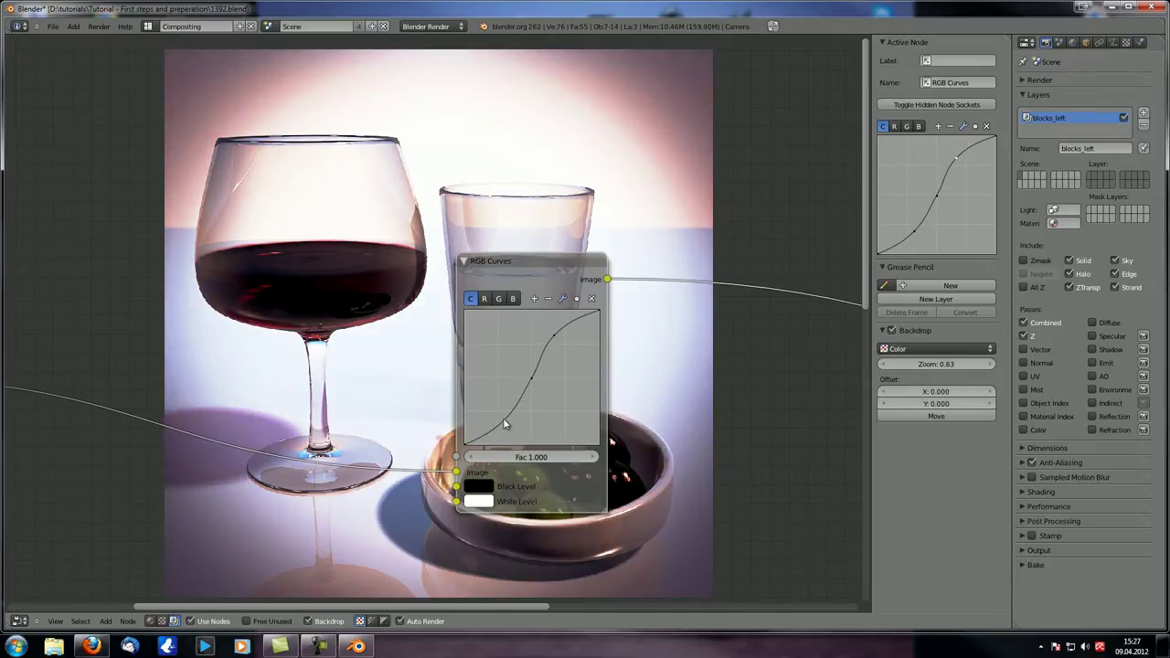
left_click_drag(555, 334, 558, 335)
middle_click_drag(336, 333, 284, 317)
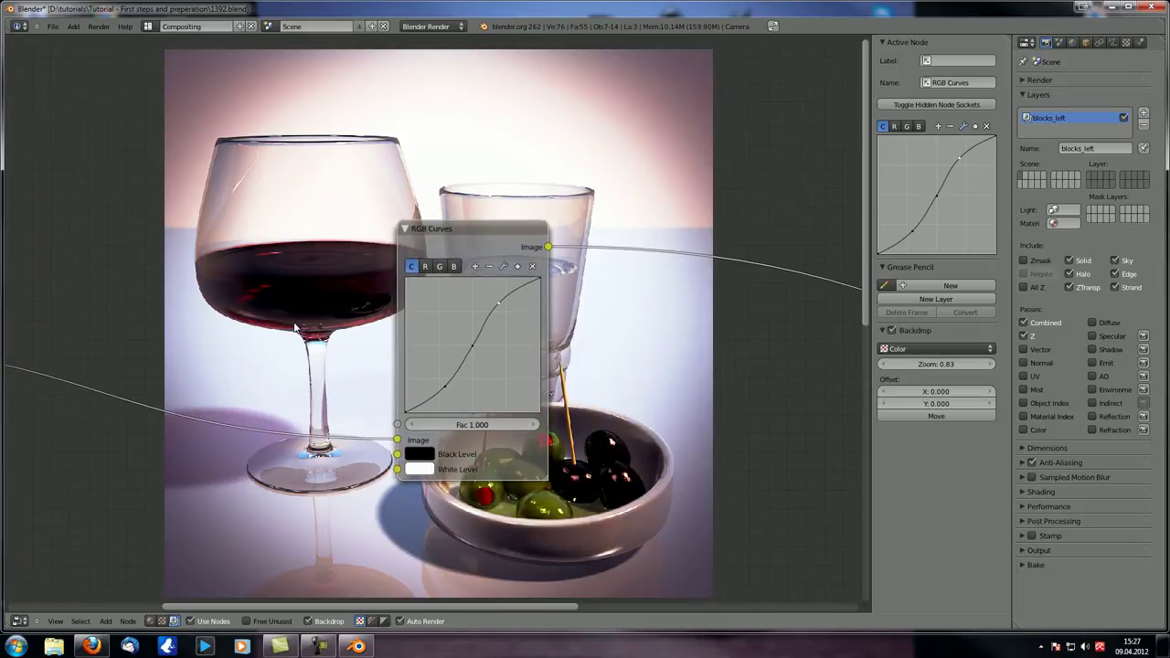
Step: Reset the combined S-shaped curve of the RGB Curves node to the default straight line
scroll(283, 316, "up", 2)
middle_click_drag(321, 351, 367, 356)
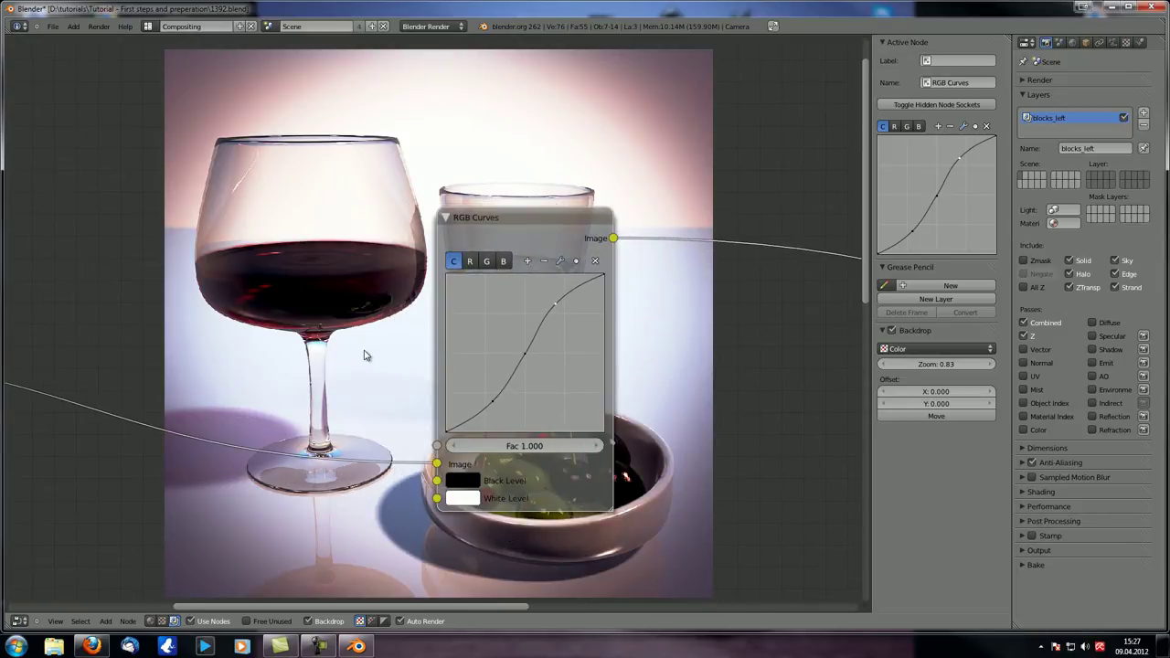
left_click(556, 263)
left_click(595, 336)
left_click(564, 265)
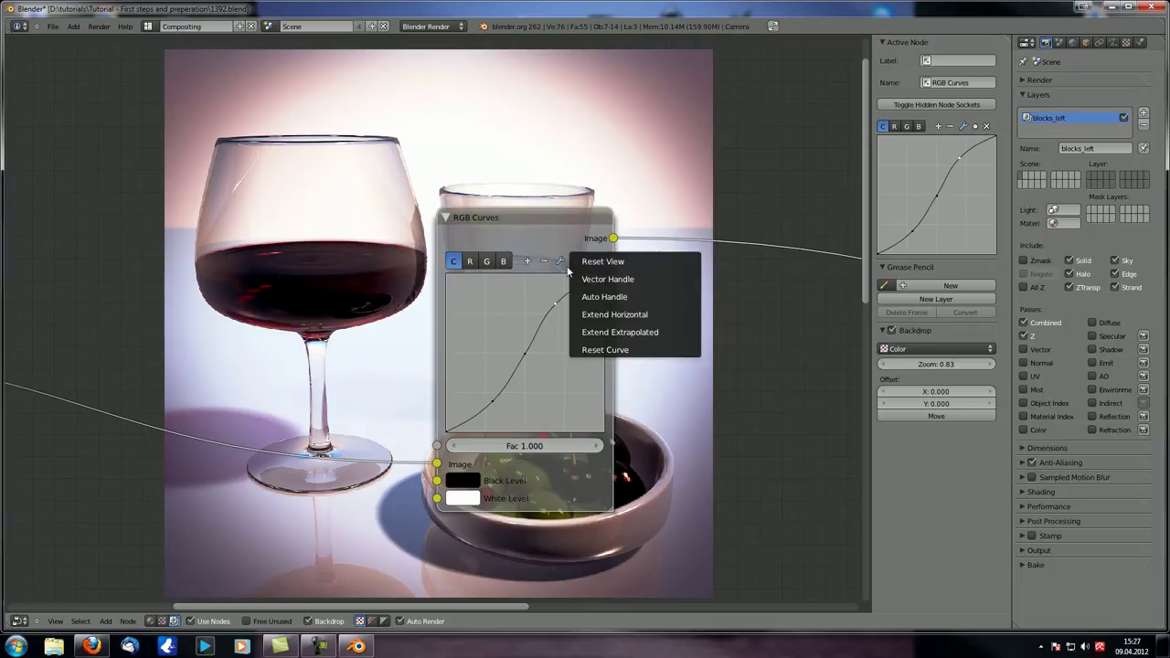
left_click(597, 351)
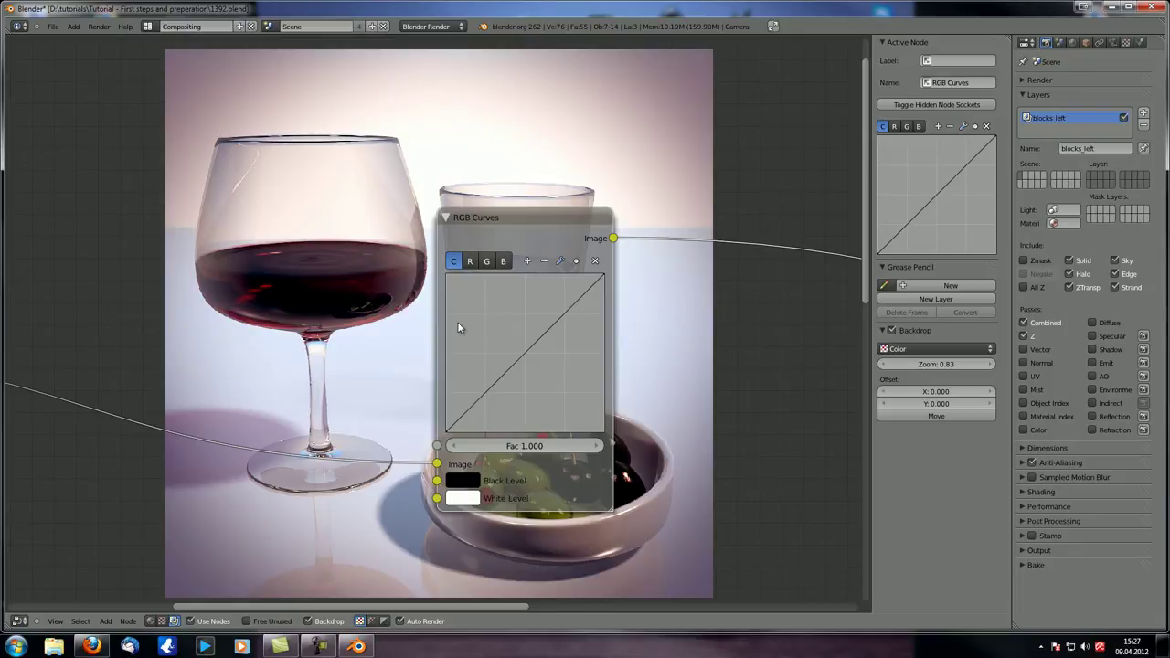
Step: Bend the red channel curve, and pull the green channel curve first above and then below the diagonal to tint the image
left_click(470, 261)
left_click_drag(520, 352, 503, 332)
left_click(490, 265)
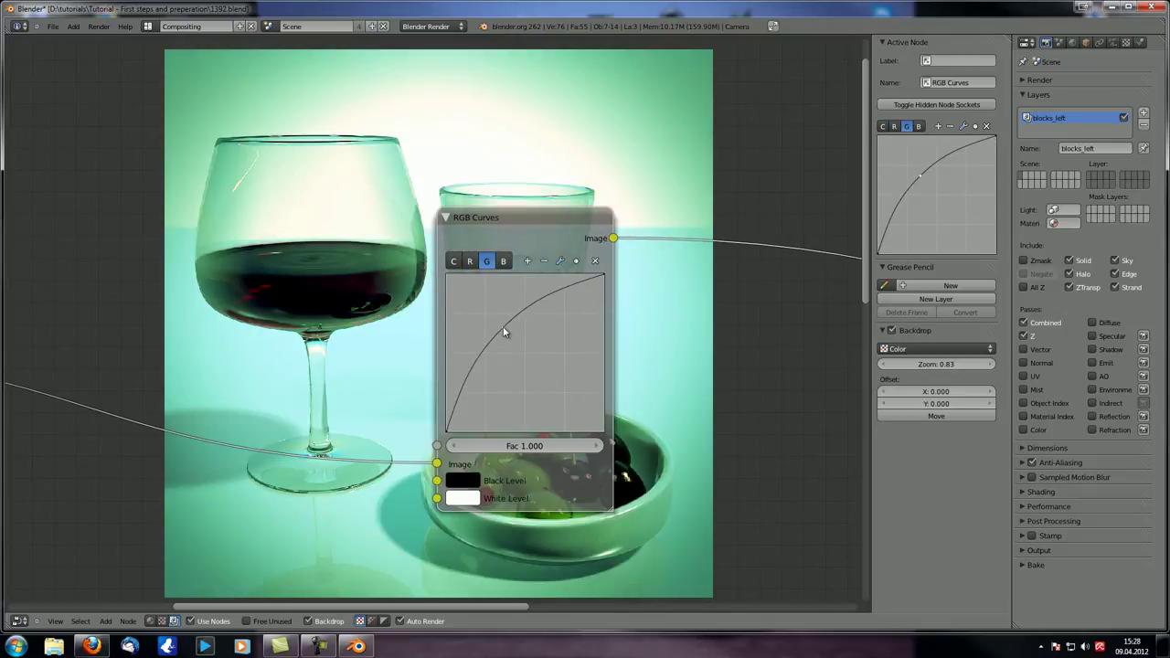
left_click_drag(502, 328, 549, 380)
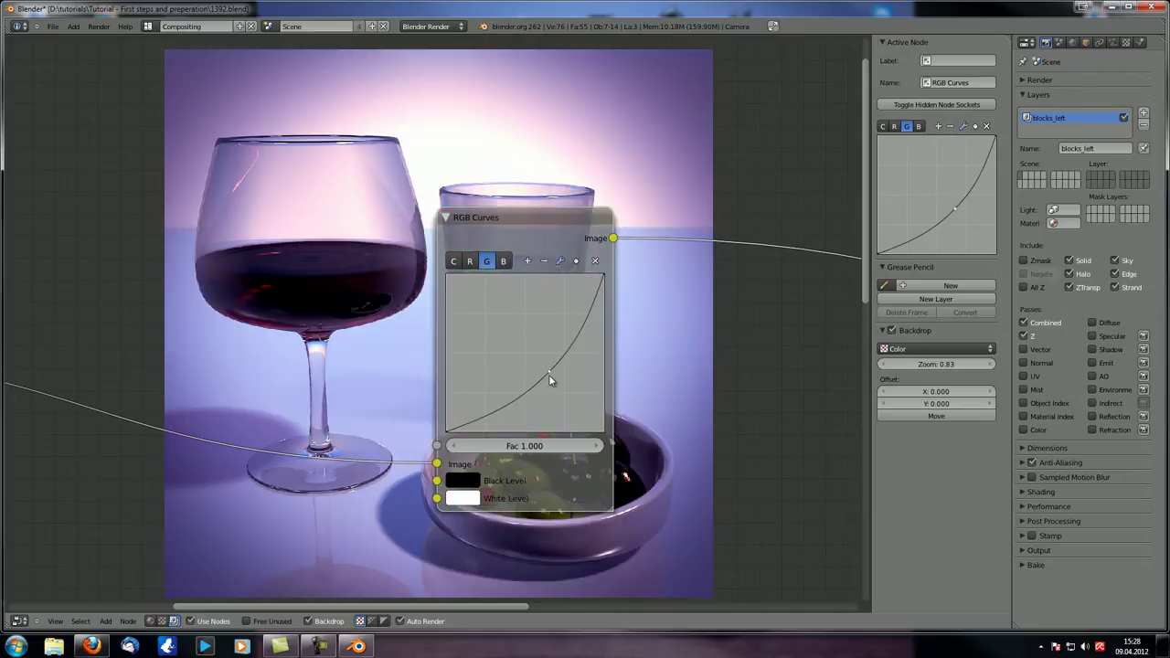
Step: Reset the red and green channel curves to straight lines
left_click(469, 263)
left_click(559, 261)
left_click(607, 350)
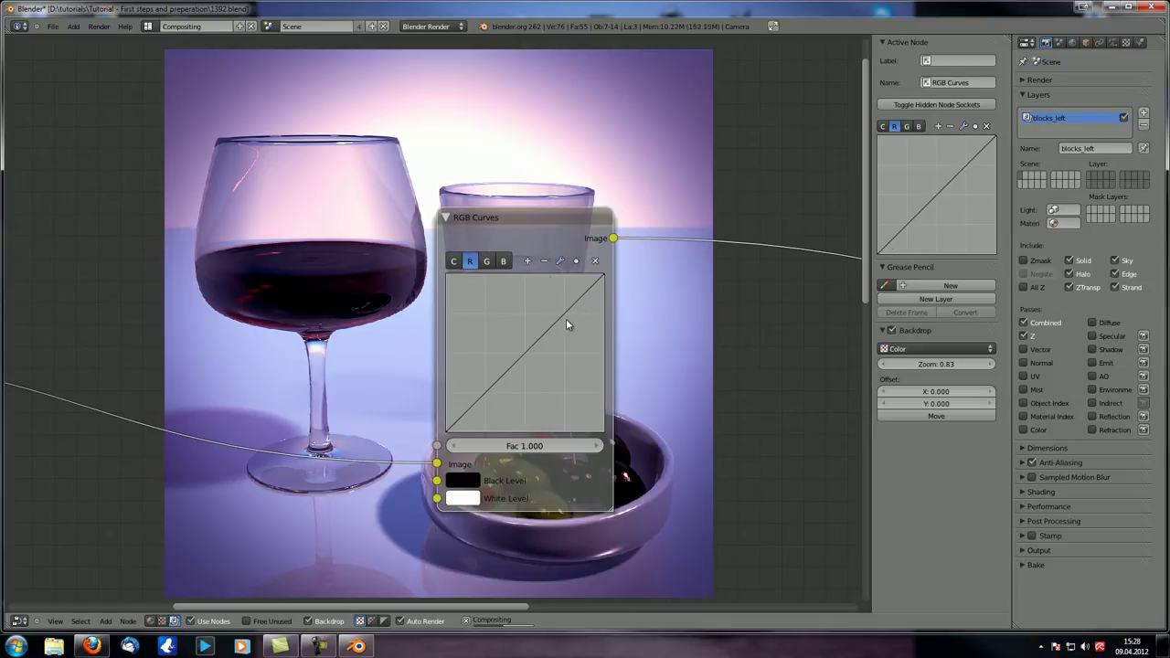
left_click(486, 262)
left_click(561, 261)
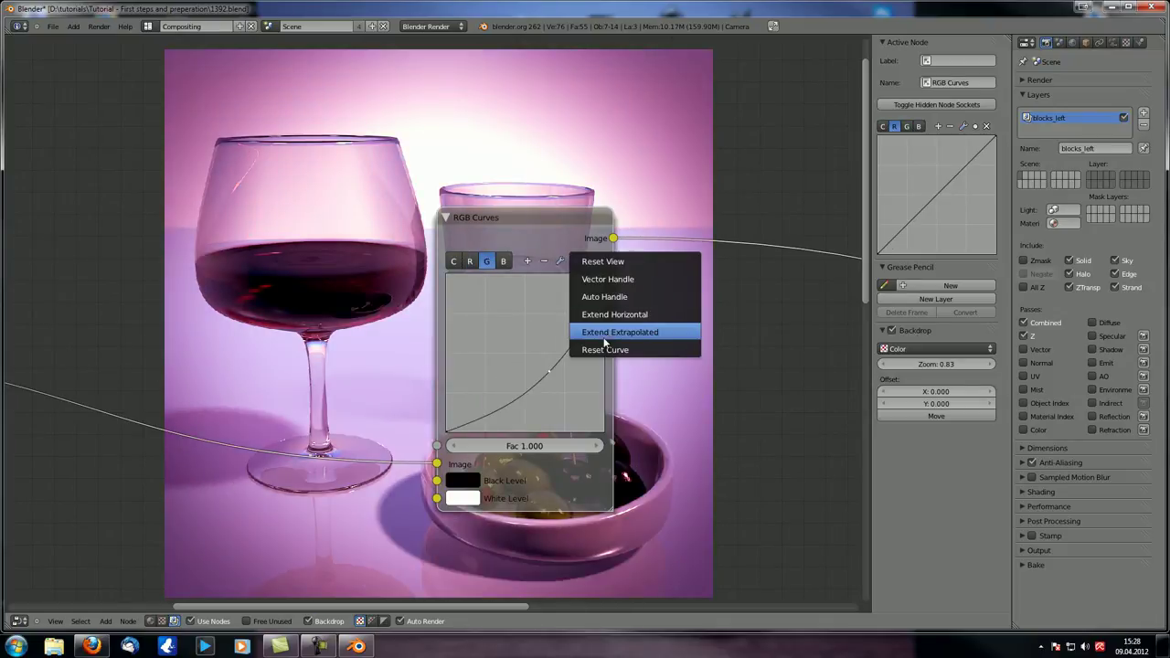
left_click(602, 349)
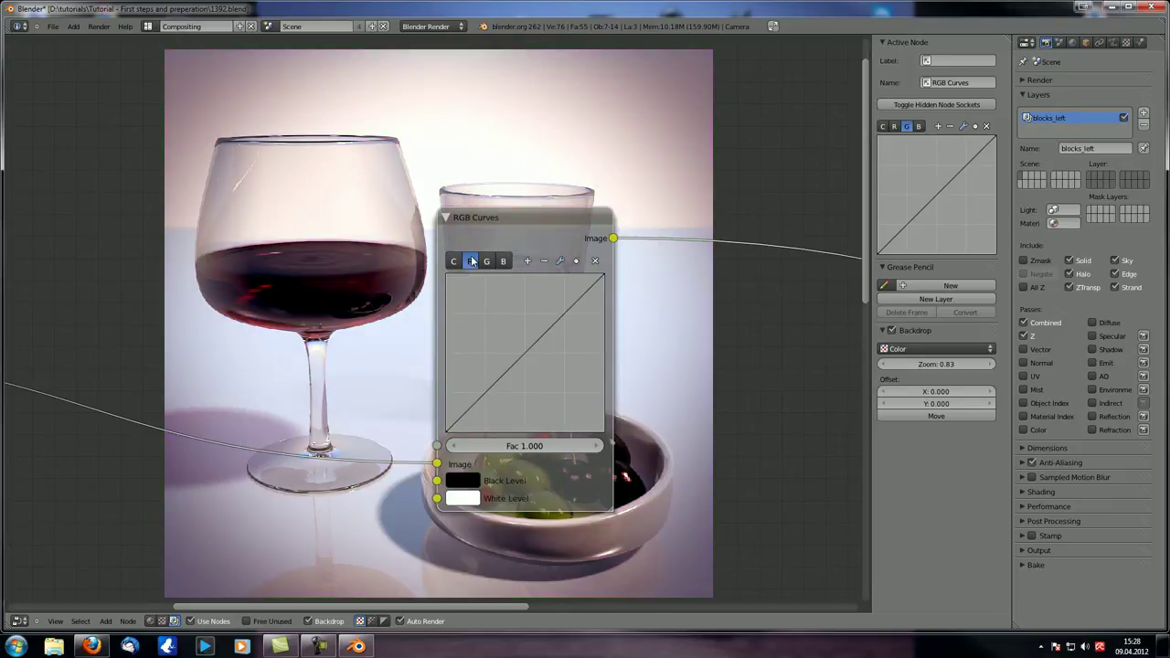
Step: Pull the red channel curve slightly below the diagonal to reduce red in the image, and reset that curve
left_click_drag(526, 354, 542, 366)
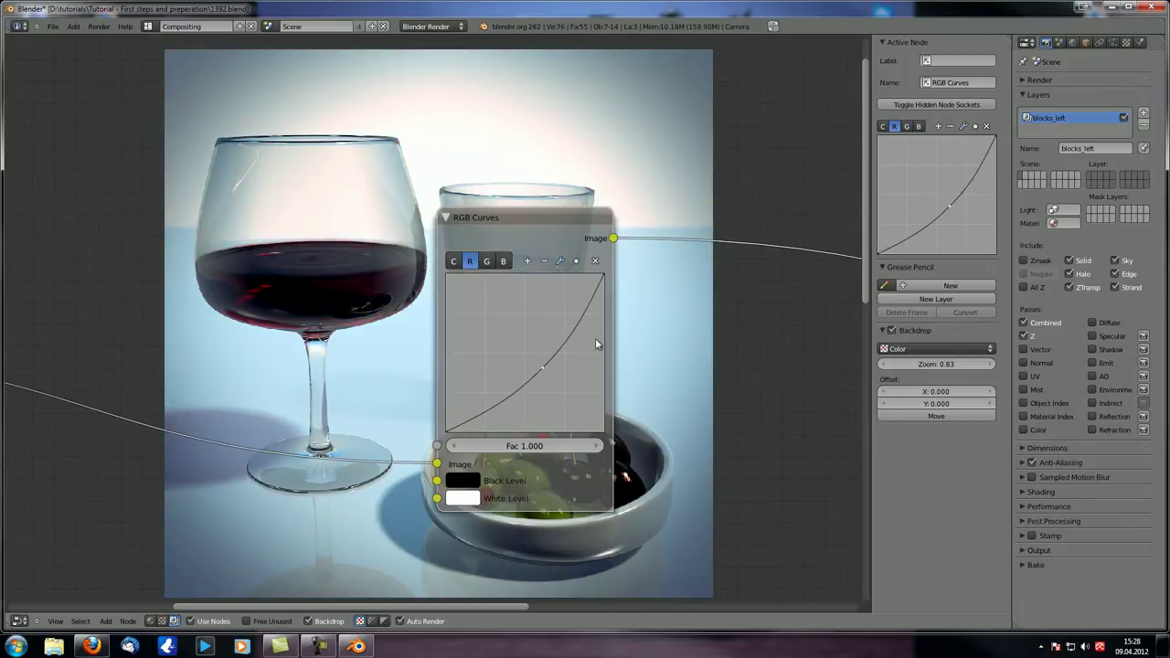
left_click(560, 262)
left_click(605, 350)
Step: Pull the green channel curve slightly below the diagonal to reduce green in the image, and reset that curve
left_click(486, 262)
left_click_drag(527, 352, 538, 369)
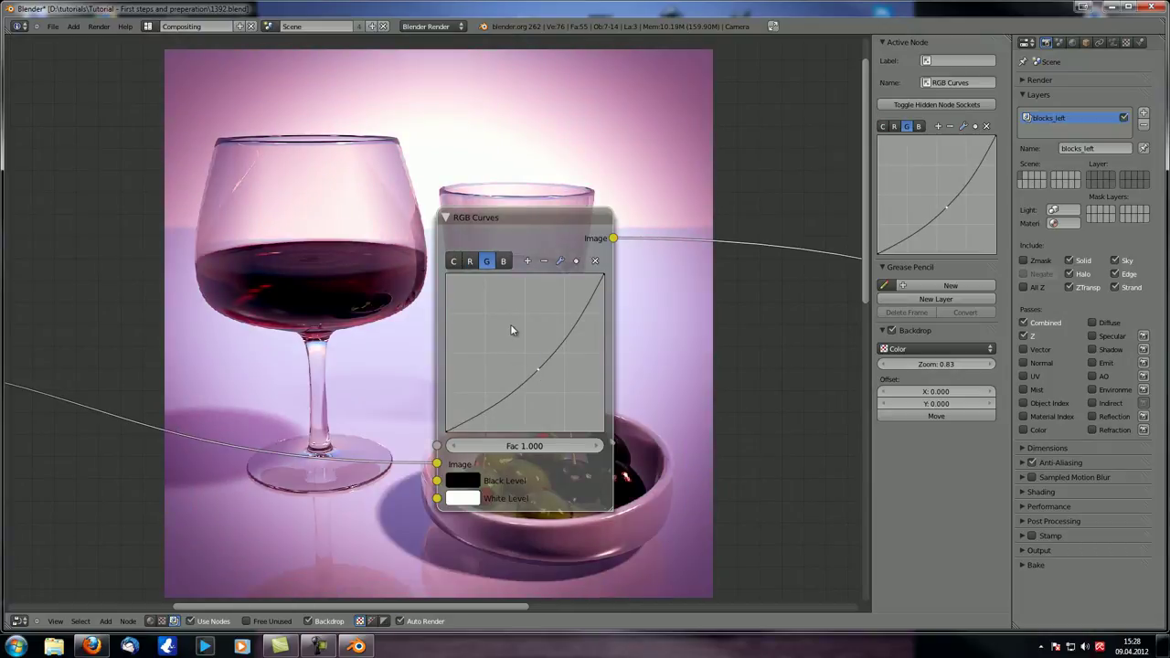
left_click(560, 261)
left_click(620, 353)
Step: Lower the blue channel curve with one control point to reduce blue, and return that point to the curve's centre
left_click(502, 261)
left_click_drag(533, 356, 538, 372)
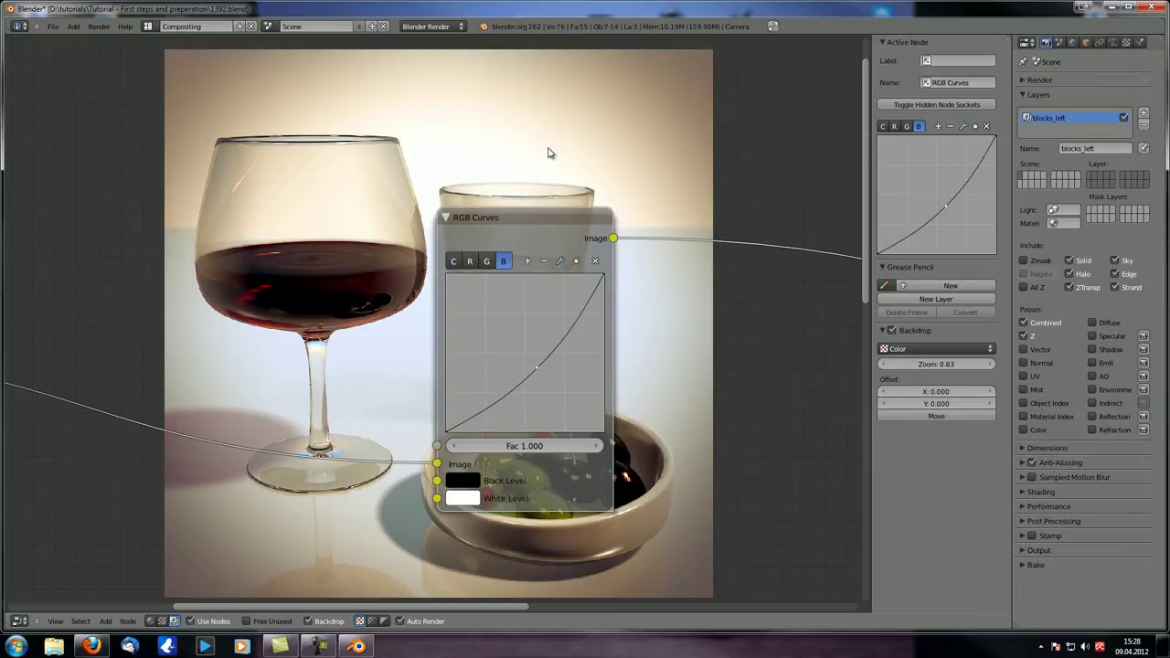
left_click_drag(537, 367, 525, 359)
Step: Add shadow and highlight points to the blue curve, raising the shadow point and lowering the highlight point around the fixed centre
left_click_drag(562, 314, 550, 300)
mouse_move(490, 396)
left_mouse_down()
mouse_move(495, 410)
mouse_move(472, 384)
left_mouse_up()
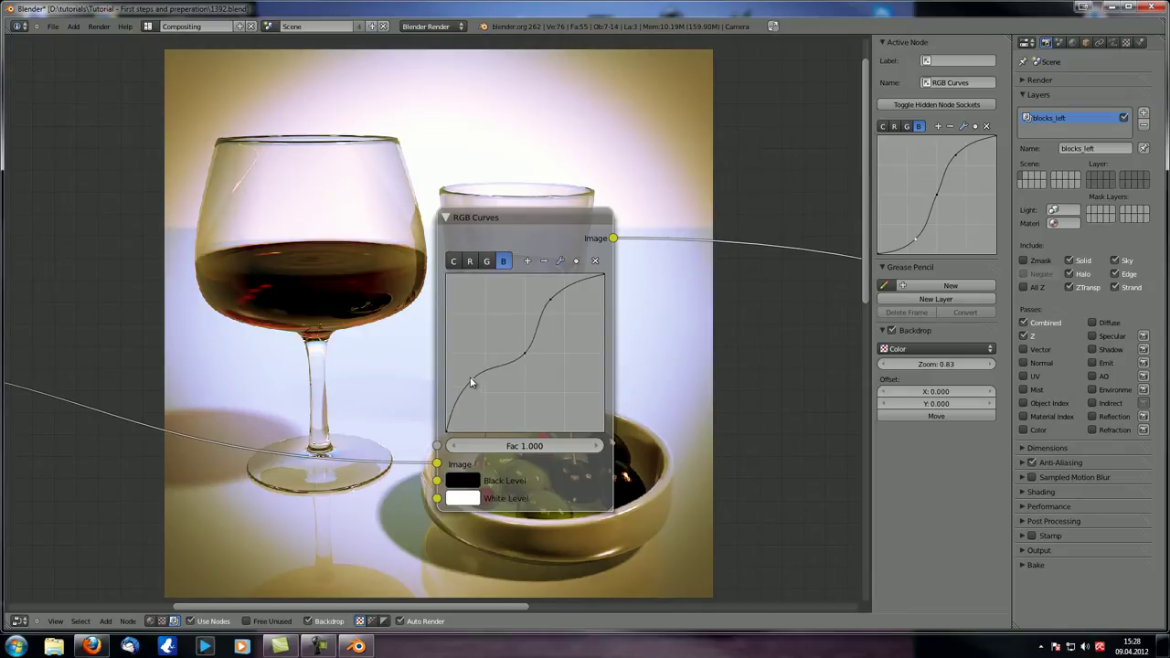
left_click_drag(550, 300, 578, 329)
Step: Inspect the blue-tinted backdrop image around the RGB Curves node, and reset the blue channel curve
middle_click_drag(366, 299, 618, 333)
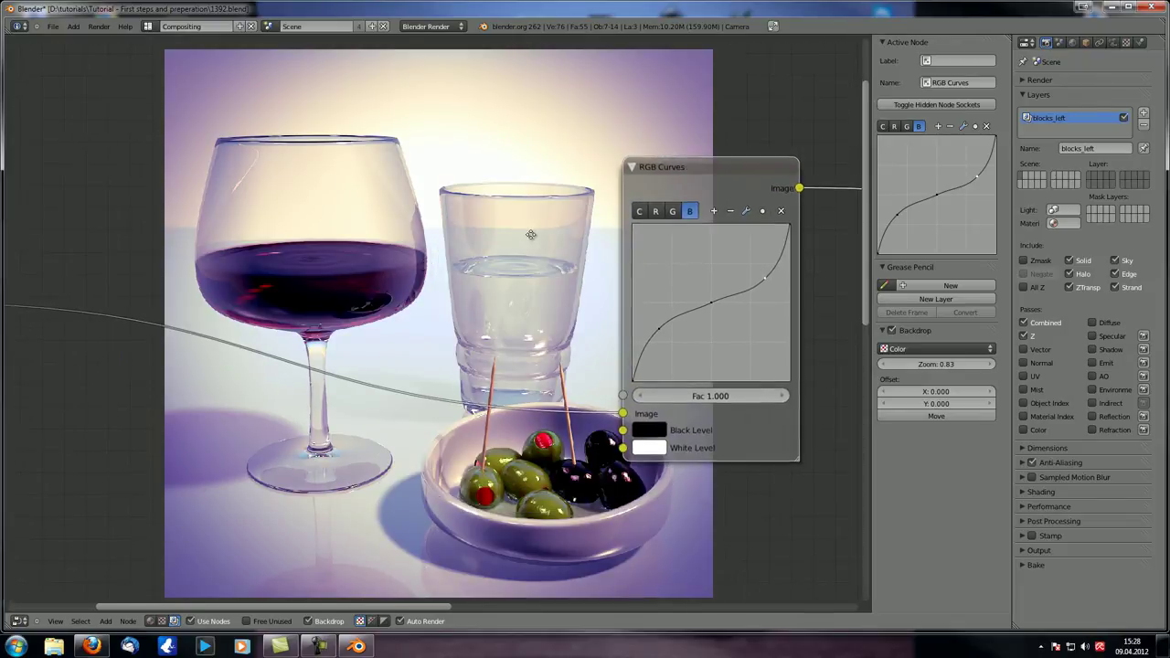
left_click(538, 245)
key("g")
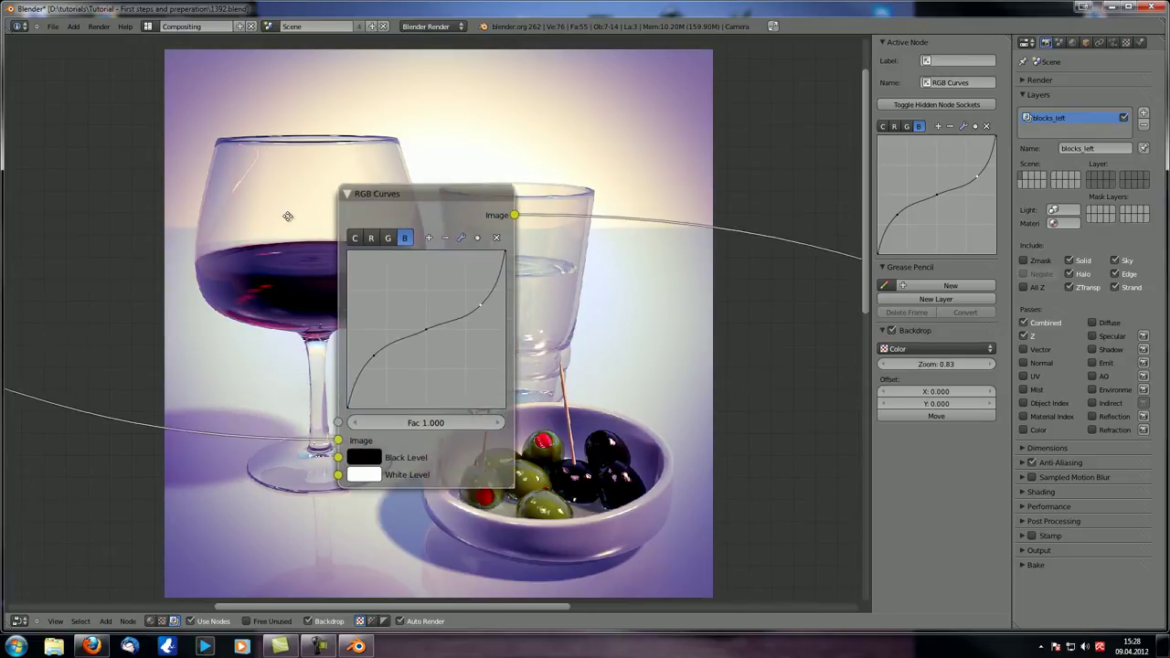
left_click(391, 227)
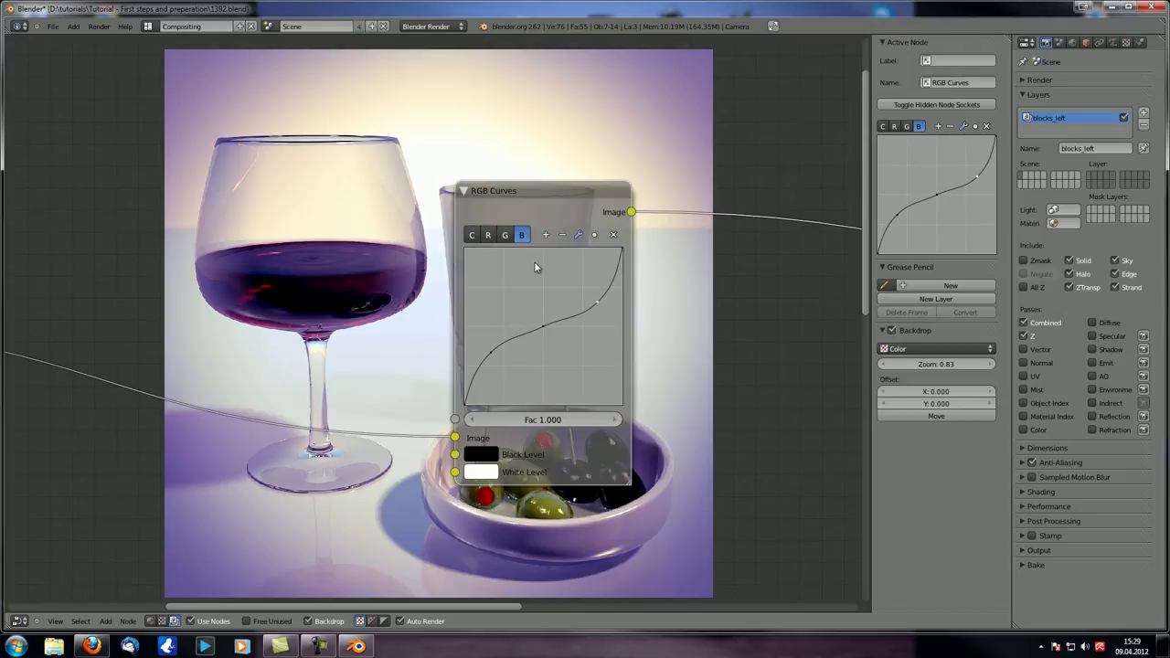
left_click(578, 235)
left_click(662, 326)
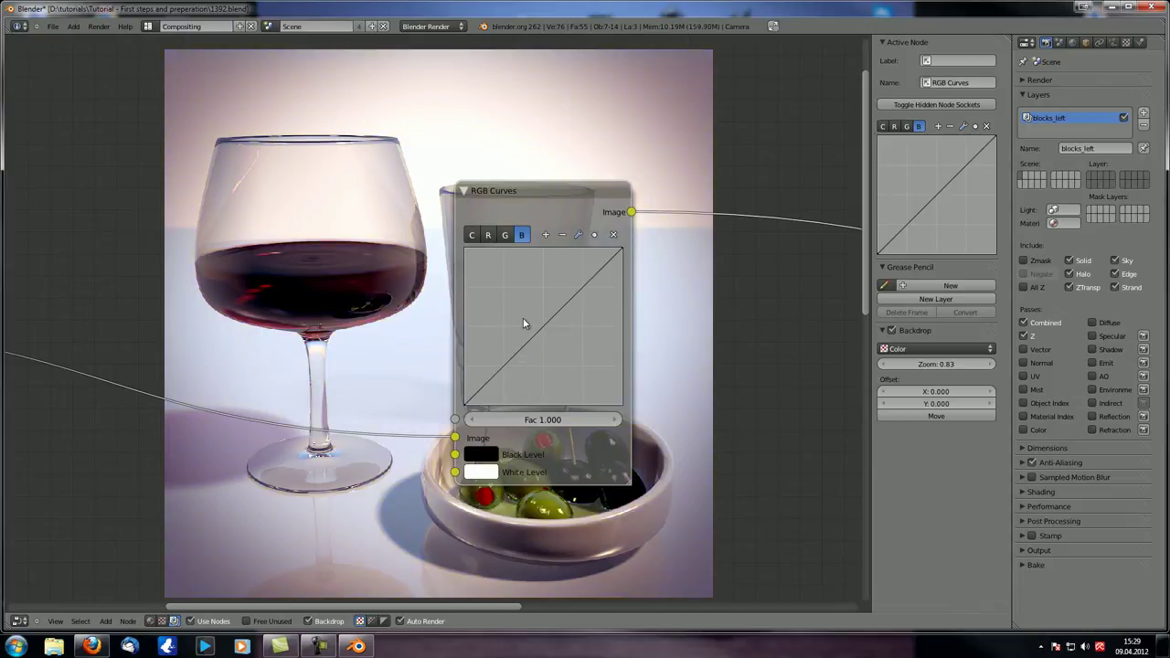
Step: Zoom in on the blue curve graph to place two control points close together near its centre, and zoom the graph back out
left_click(546, 235)
left_click(563, 236)
left_click(546, 236)
mouse_move(549, 322)
left_mouse_down()
mouse_move(539, 324)
mouse_move(564, 316)
mouse_move(557, 301)
left_mouse_up()
mouse_move(561, 307)
middle_mouse_down()
mouse_move(552, 320)
mouse_move(550, 297)
middle_mouse_up()
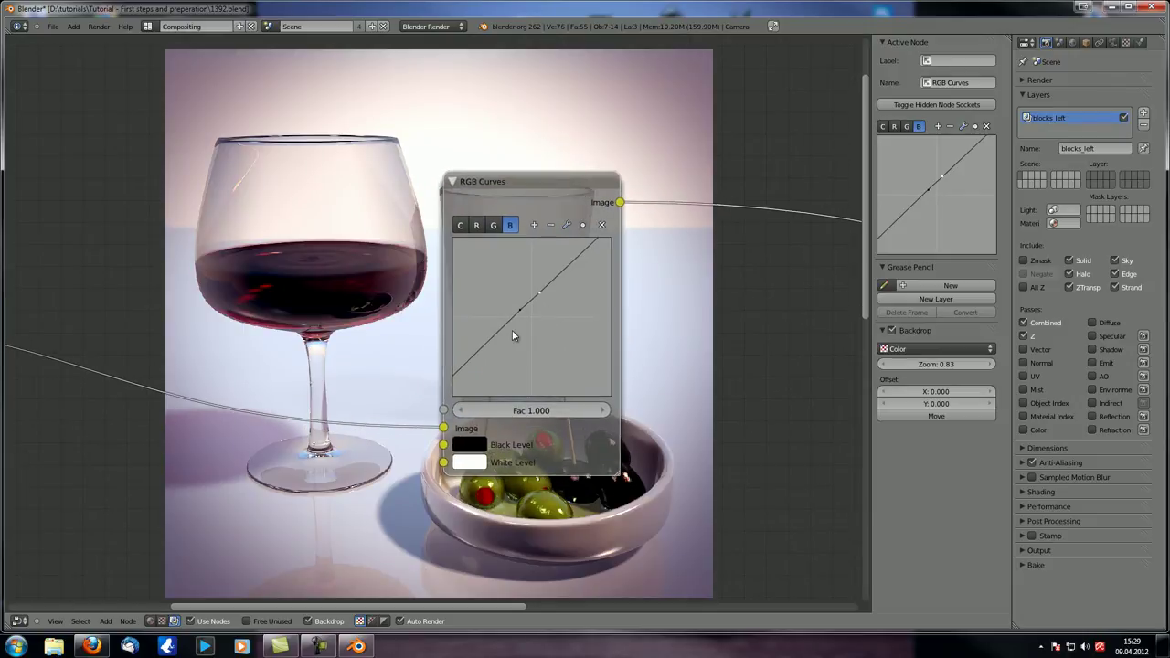
left_click(551, 226)
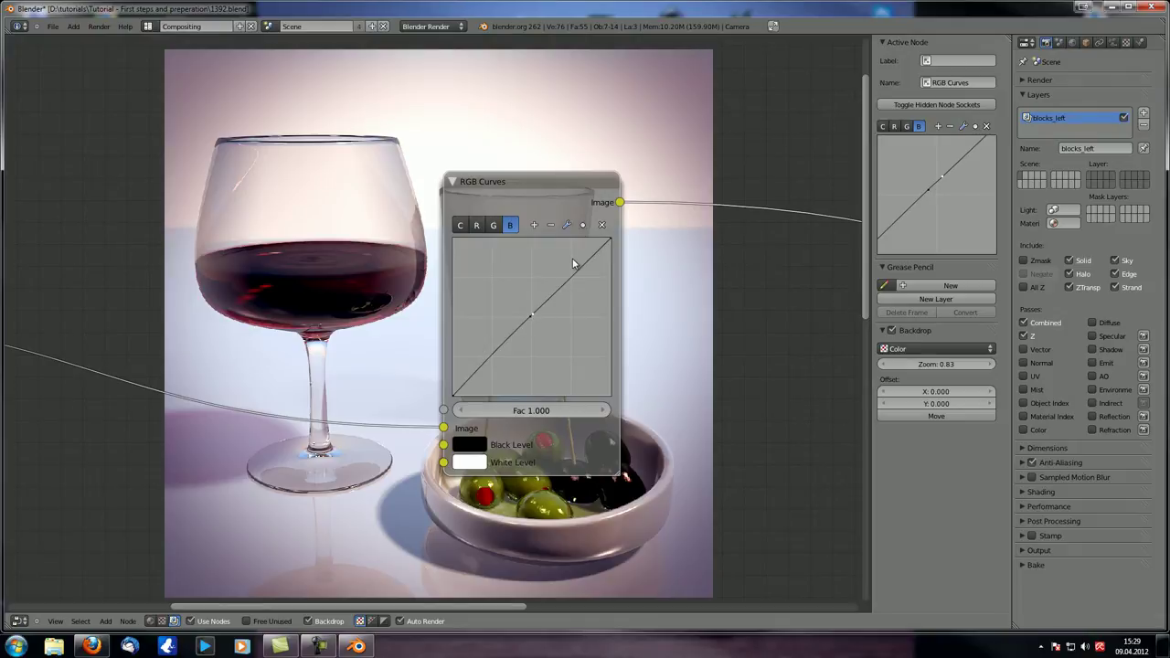
Step: Shape the blue curve into an S with a raised highlight and lowered shadow point, and give both points vector handles
left_click_drag(539, 311, 557, 280)
left_click_drag(530, 319, 501, 374)
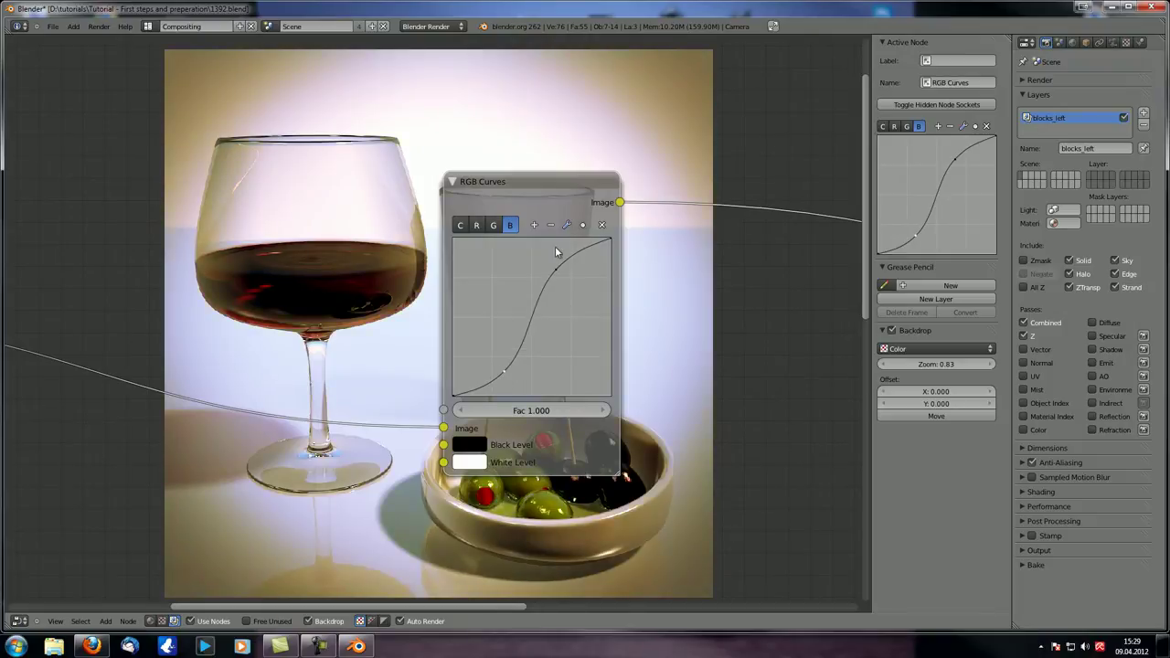
left_click(566, 226)
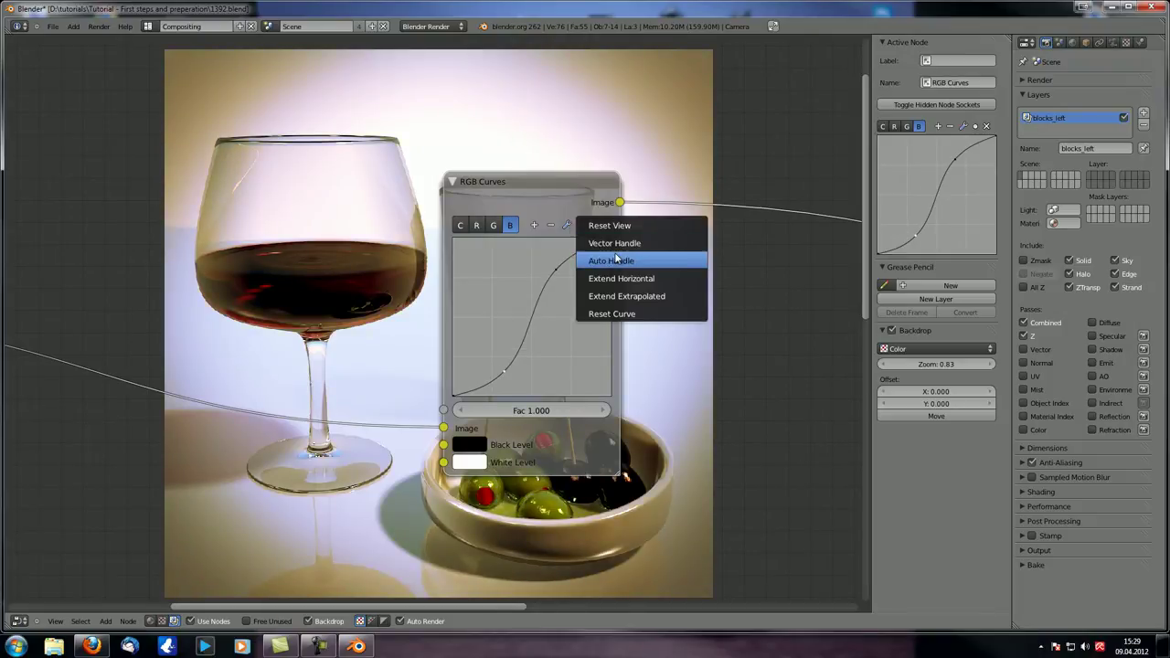
left_click(611, 242)
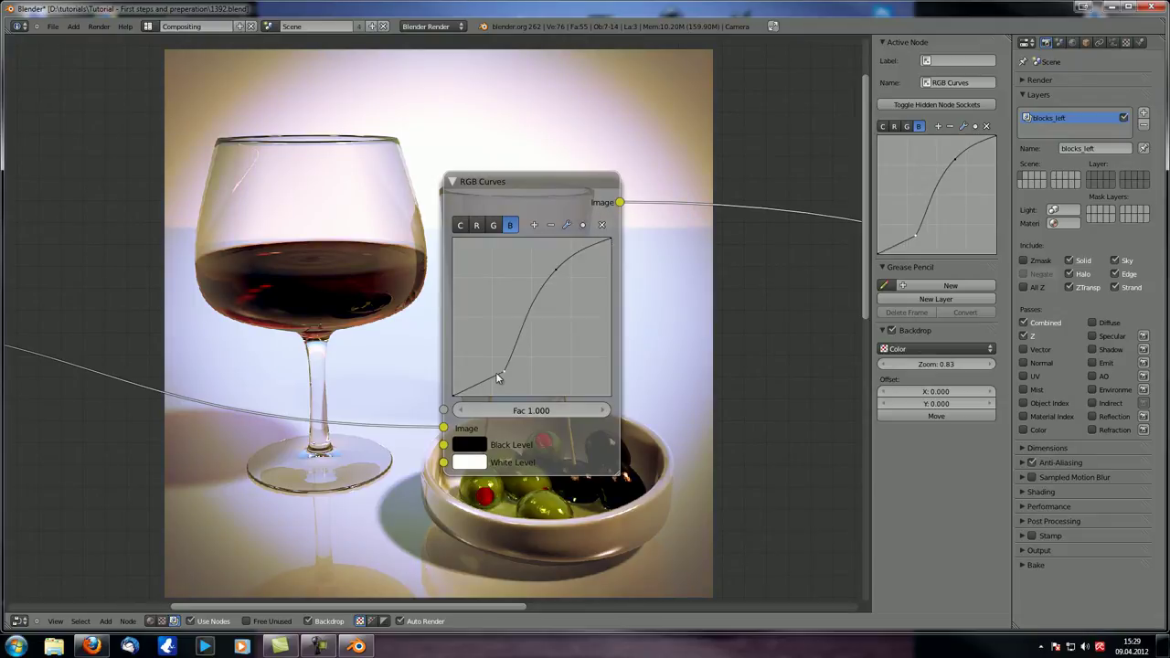
left_click(567, 226)
left_click(608, 248)
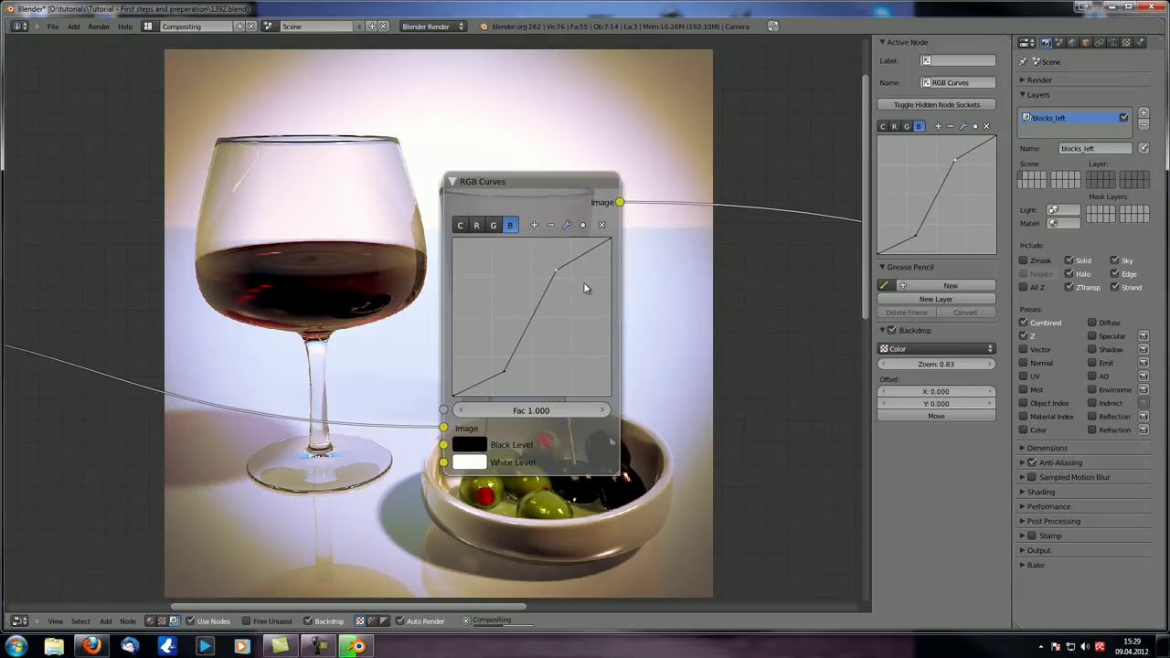
Step: Move both blue curve points to the horizontal middle, one near maximum and one near minimum, for a hard colour transition
left_click_drag(553, 268, 532, 248)
left_click_drag(501, 371, 531, 390)
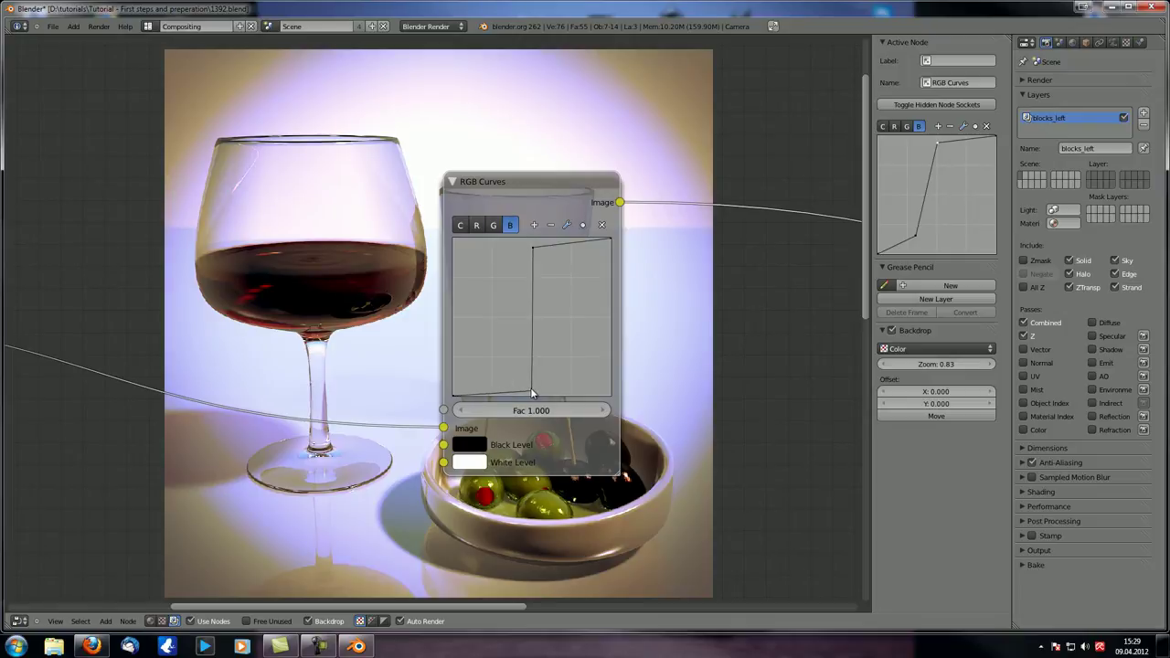
middle_click_drag(366, 308, 202, 336)
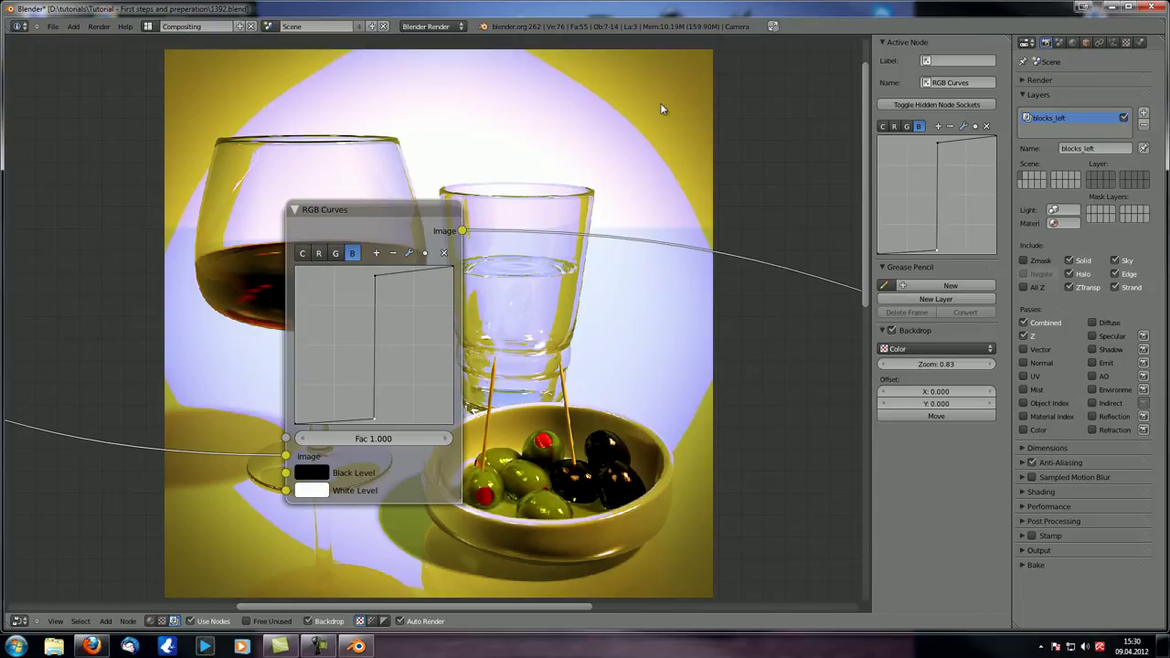
middle_click_drag(497, 315, 192, 173)
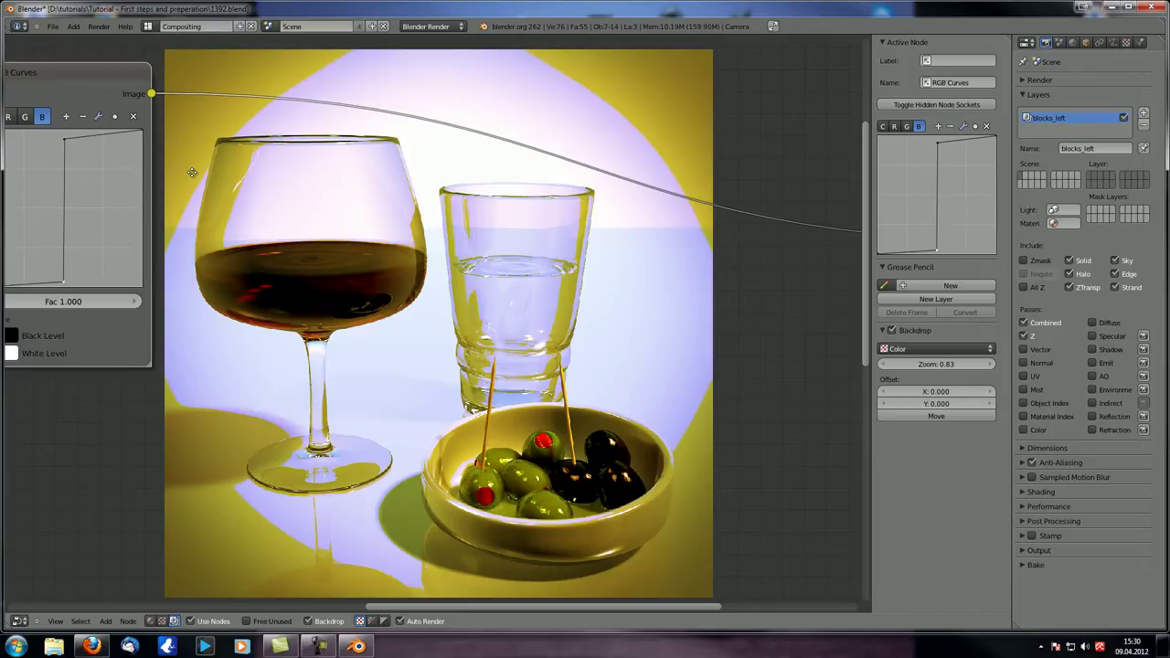
middle_click_drag(191, 172, 610, 251)
Step: Reset the blue channel curve's hard step to the default straight line
scroll(470, 254, "up", 2)
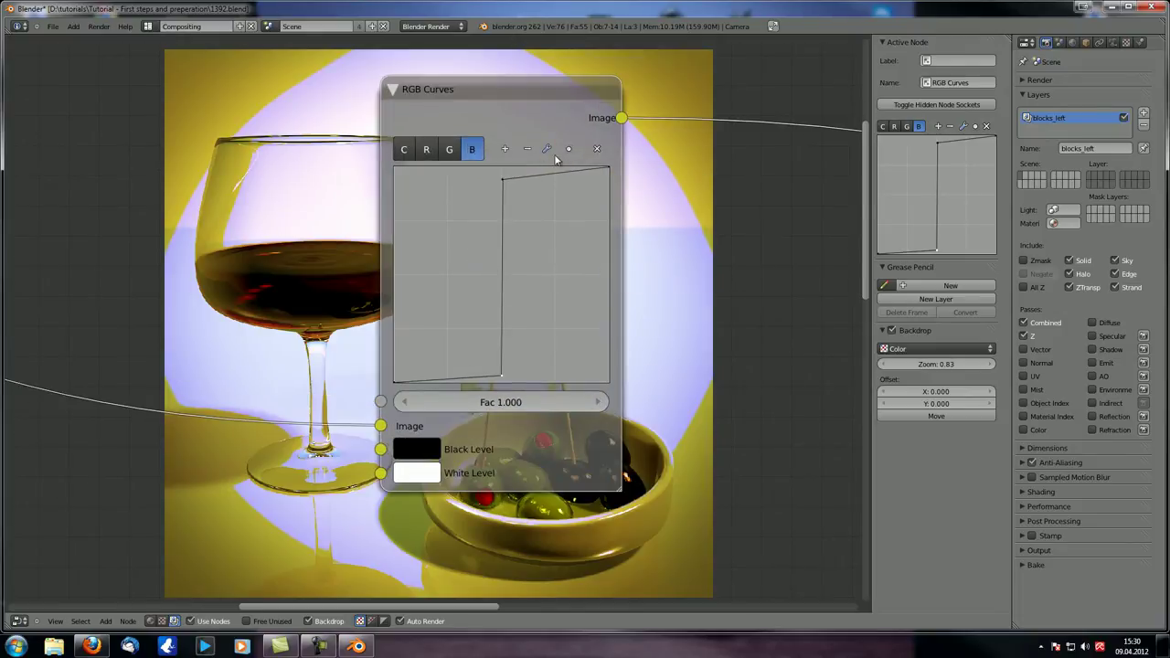
left_click(547, 149)
left_click(598, 265)
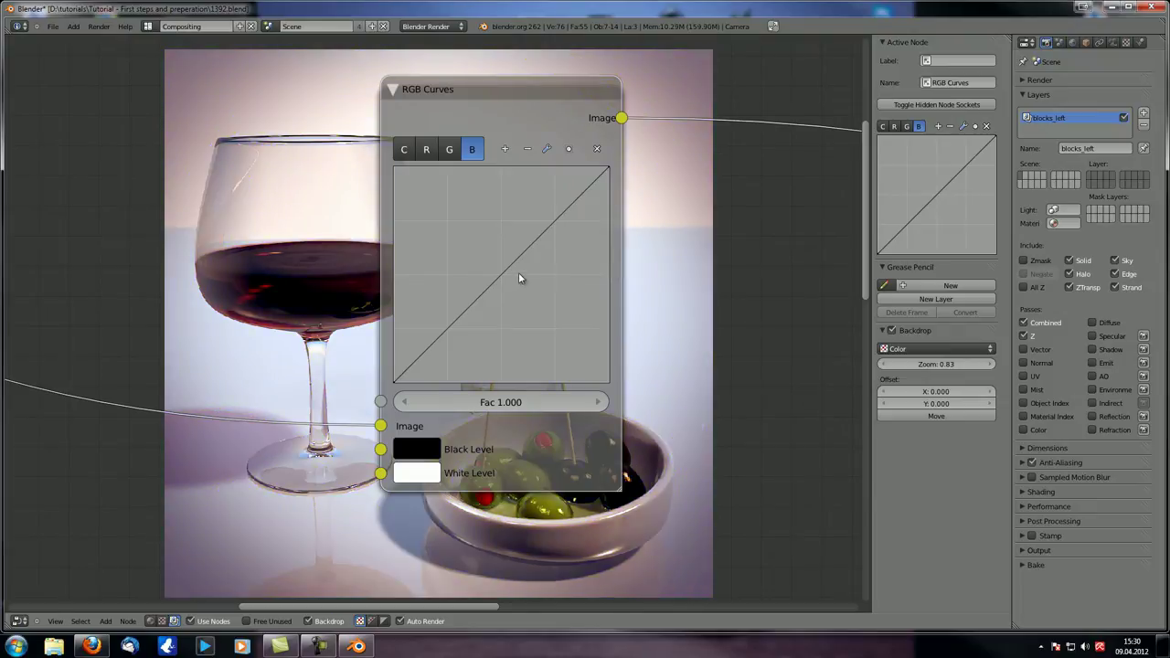
Step: Add a lowered blue curve point with a vector handle, and a raised highlight point with a smooth handle
left_click_drag(491, 270, 520, 298)
left_click(547, 149)
left_click(603, 173)
left_click_drag(564, 232, 536, 235)
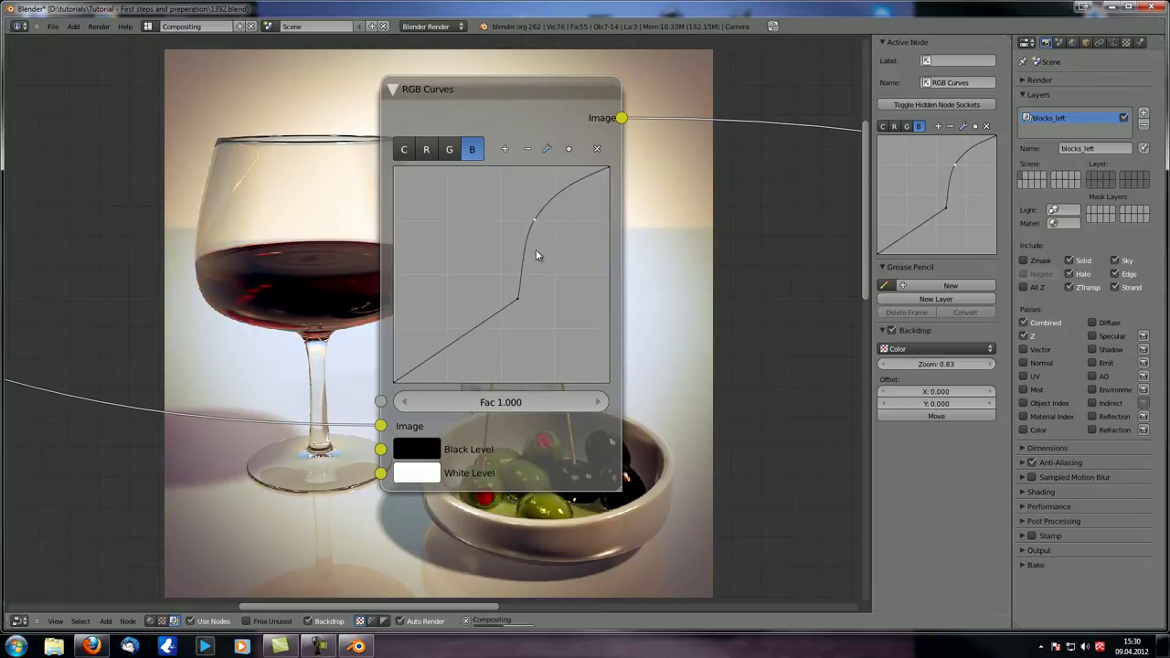
Step: Apply Auto Handle to the selected blue curve point, and reset the blue channel curve
left_click(547, 151)
left_click(610, 201)
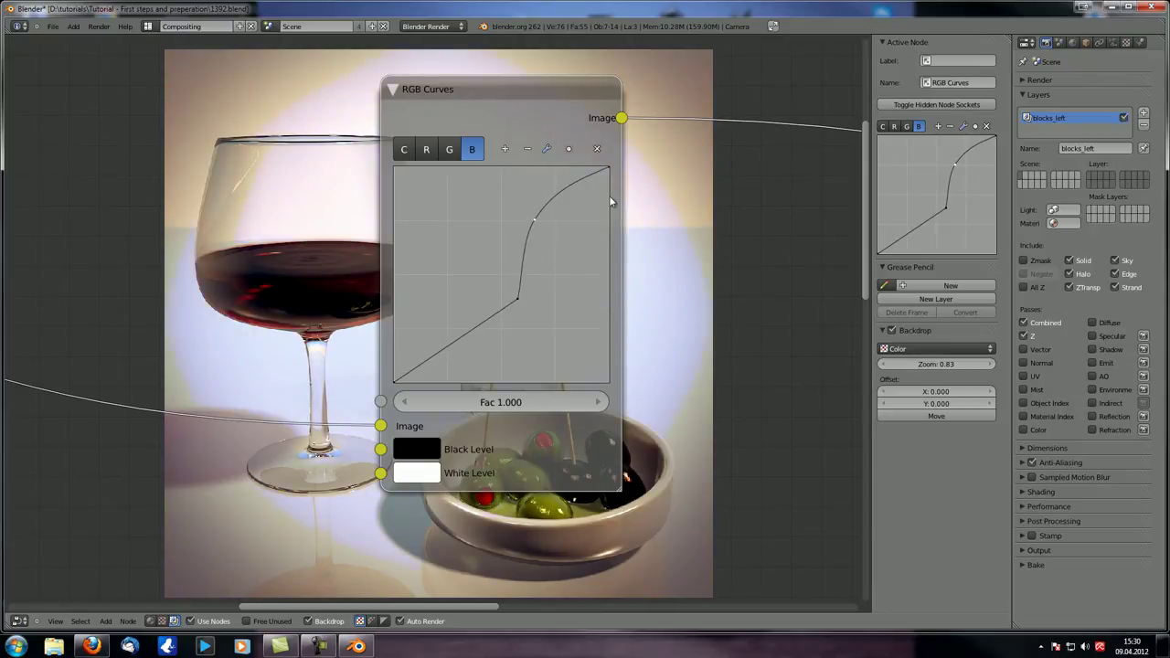
left_click(547, 149)
left_click(603, 269)
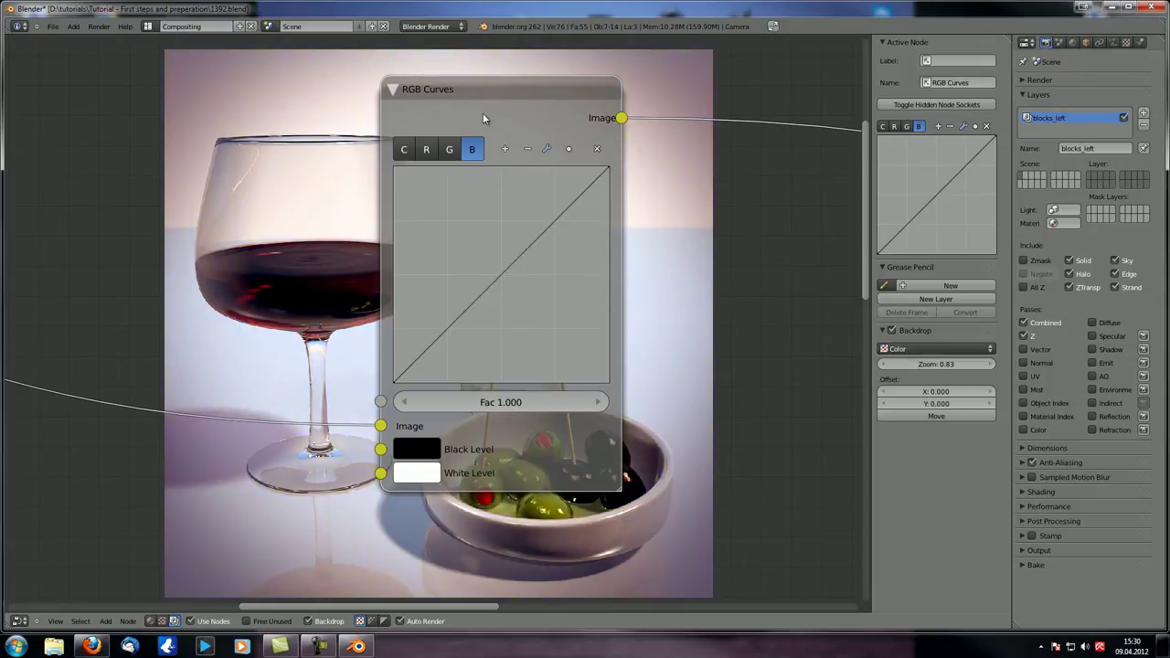
Step: Raise the combined curve with one control point to brighten the image, and reduce the node's Fac to 0.314
left_click(418, 155)
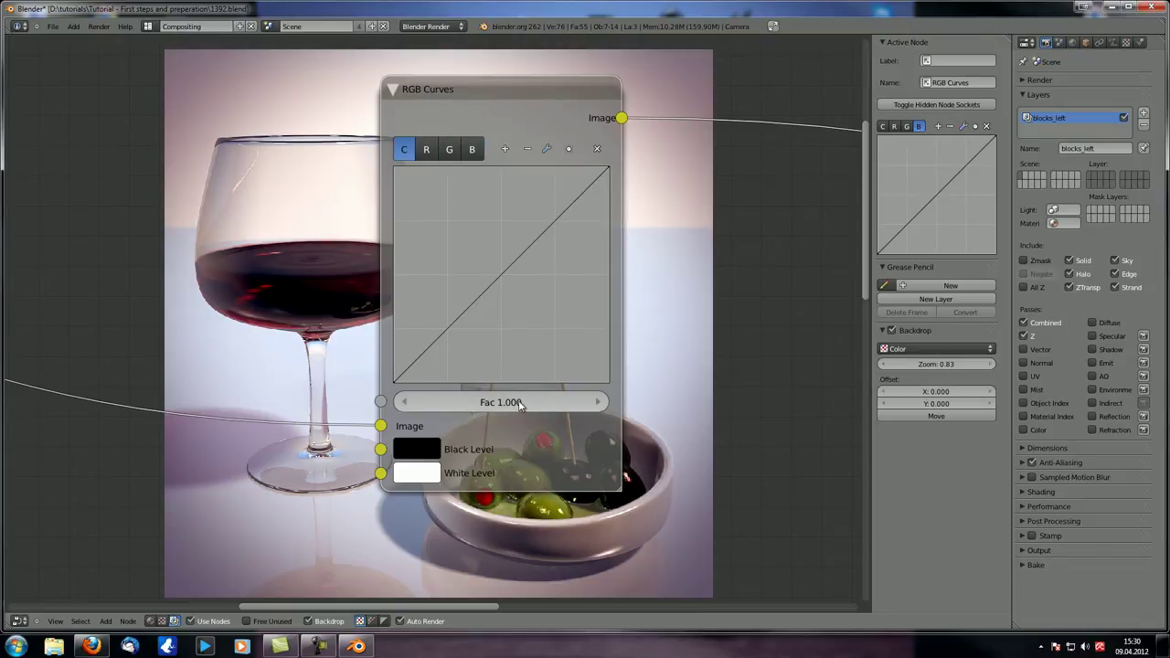
left_click_drag(495, 288, 457, 239)
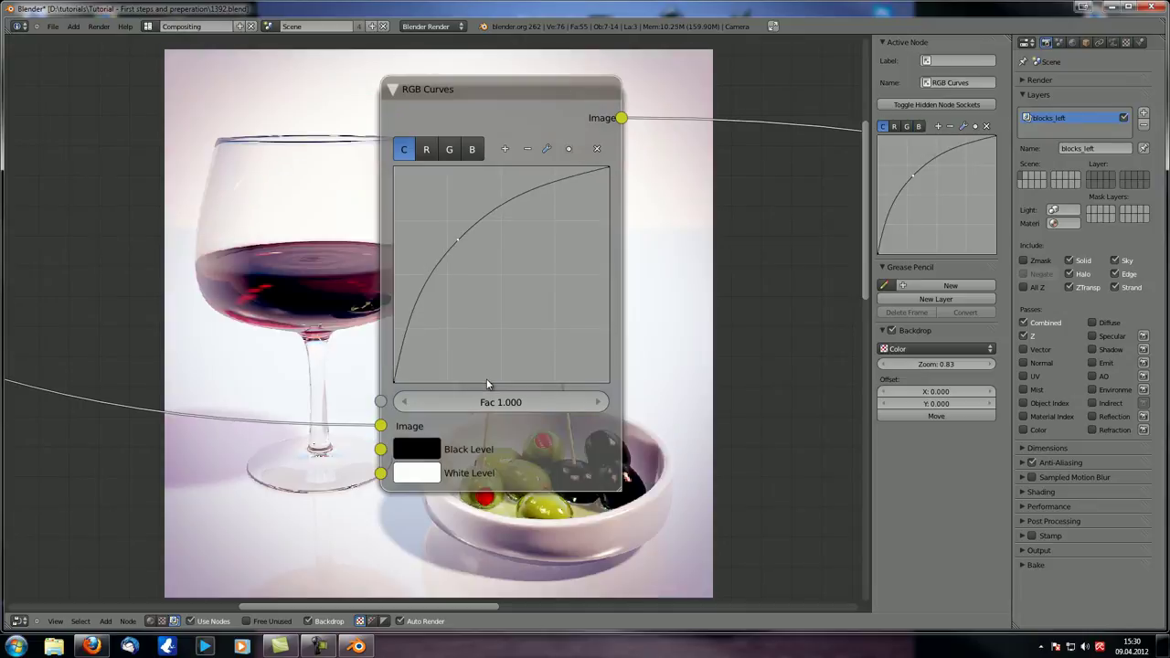
left_click_drag(547, 406, 416, 402)
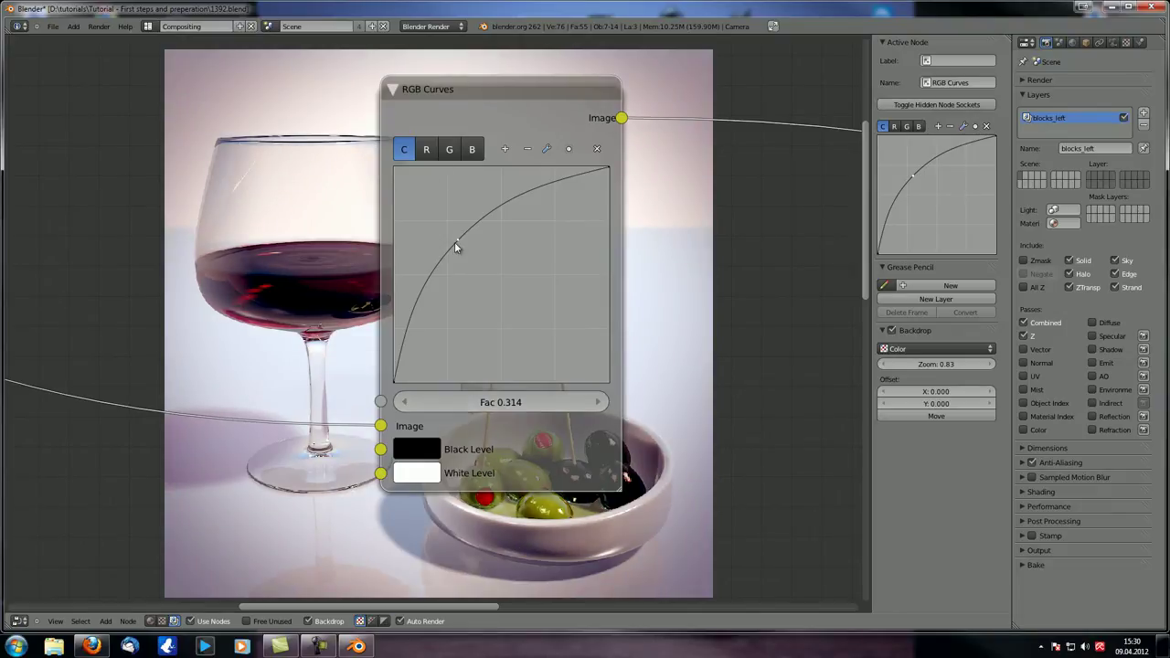
Step: Reset the combined curve to a straight line, and open the Black Level colour of the RGB Curves node
left_click(547, 151)
left_click(599, 267)
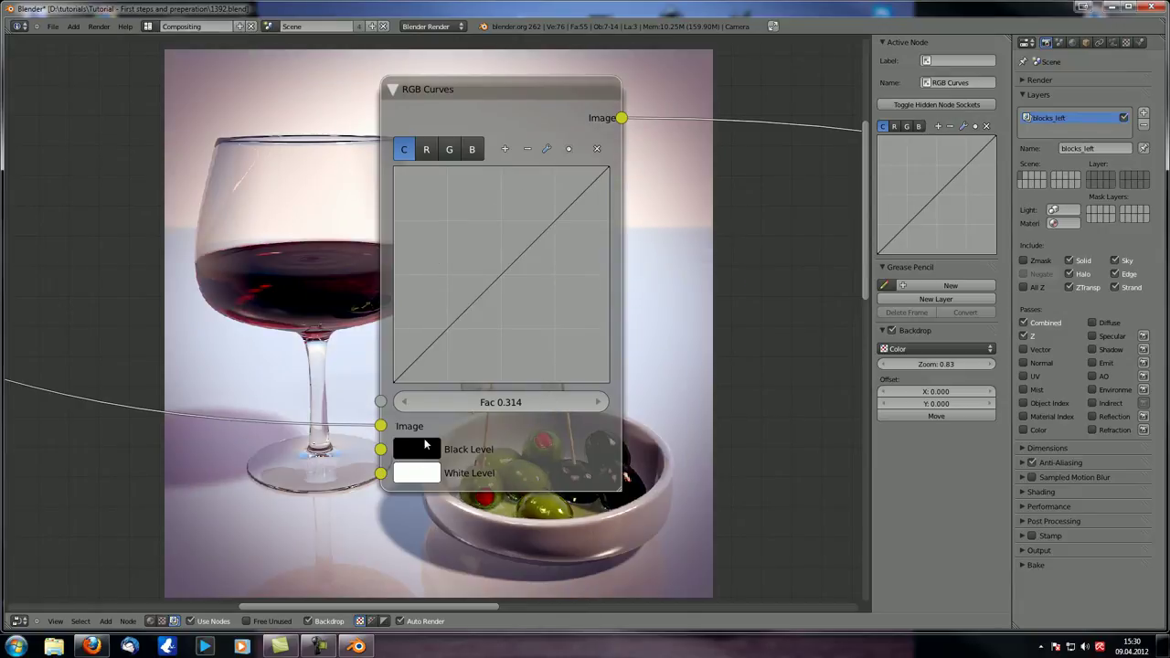
scroll(195, 339, "down", 2)
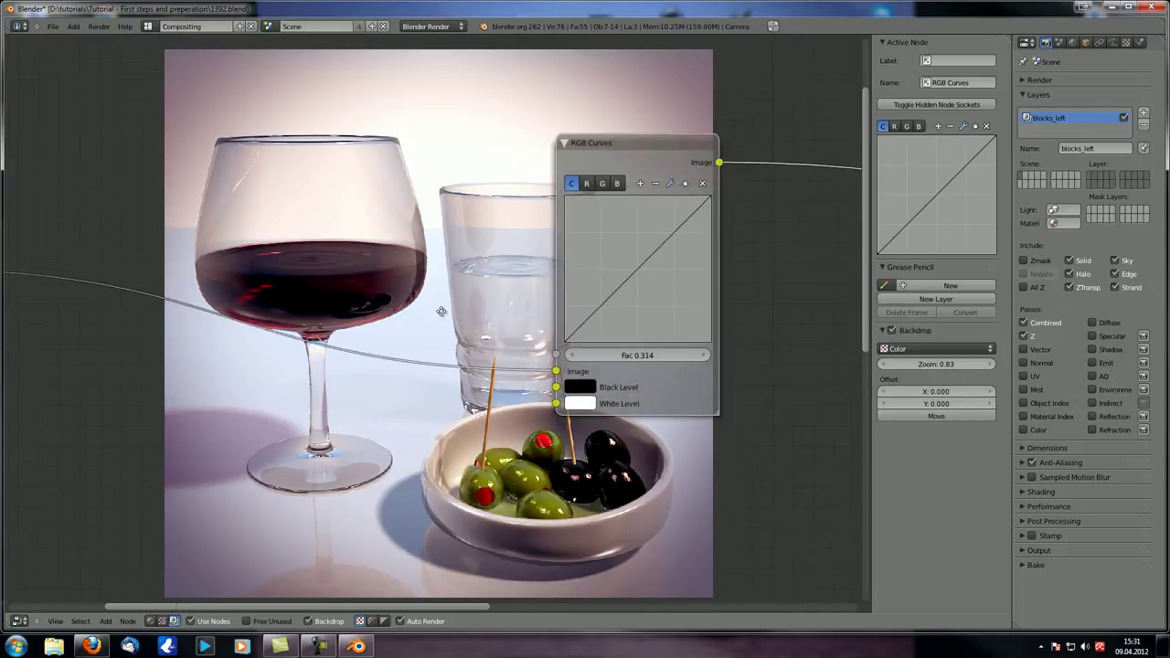
scroll(203, 253, "up", 6)
middle_click_drag(397, 311, 631, 340)
left_click(617, 342)
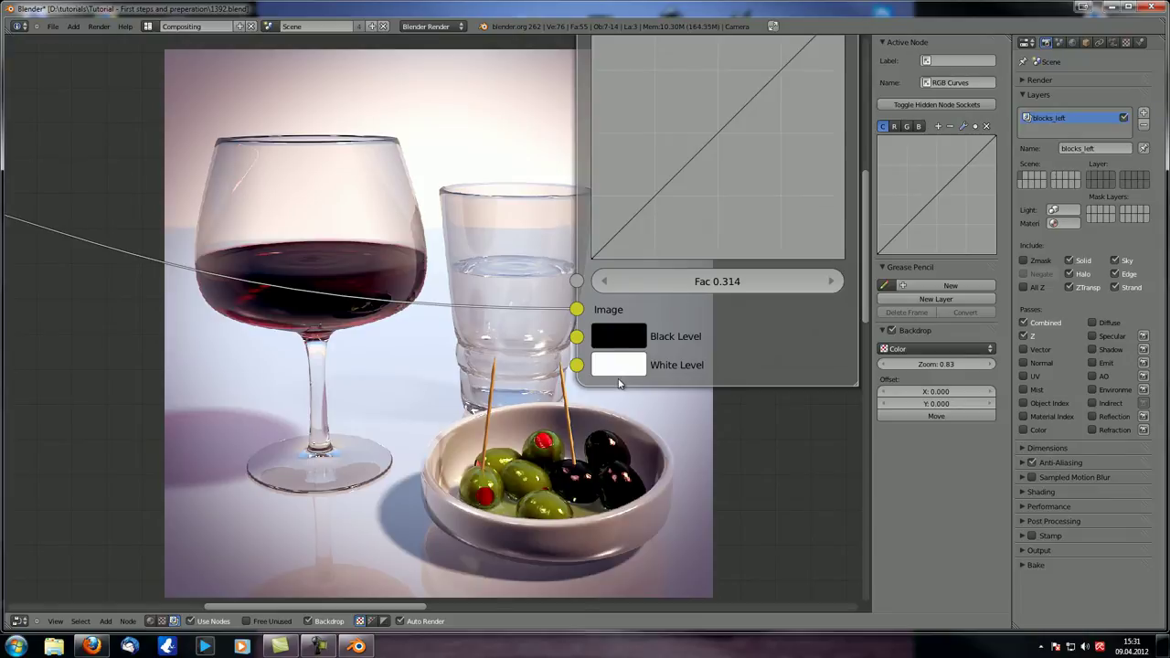
Step: Set the White Level colour of the RGB Curves node to a saturated orange-red
left_click(618, 376)
scroll(616, 376, "down", 4)
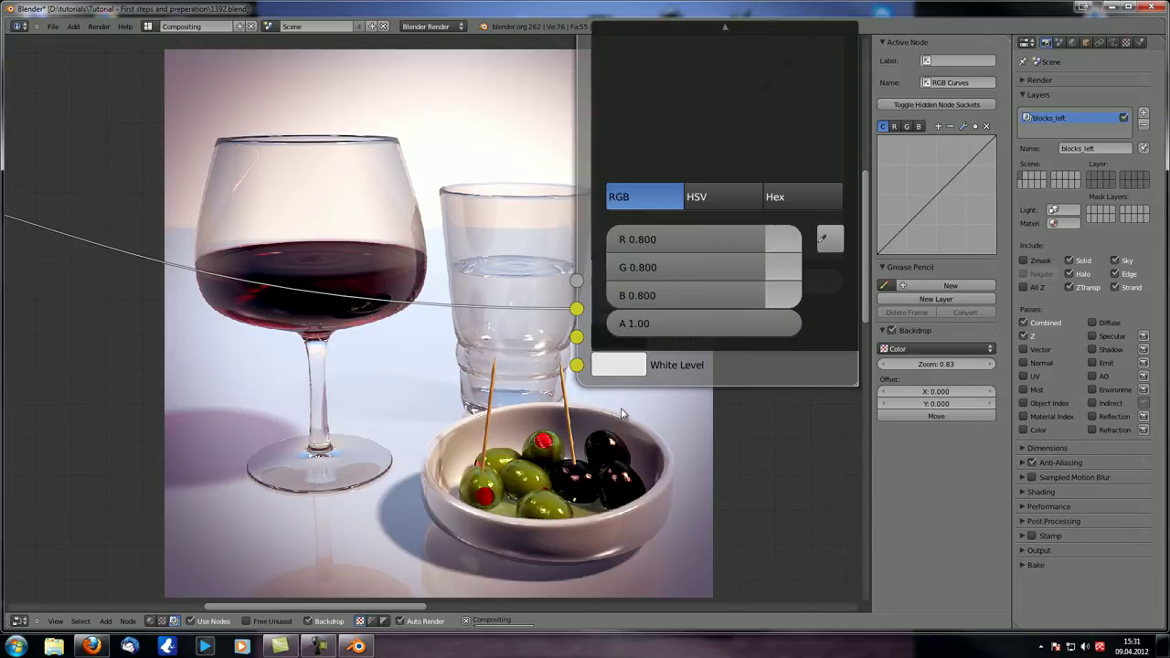
scroll(646, 427, "down", 3)
middle_click_drag(646, 427, 670, 503)
left_click(587, 431)
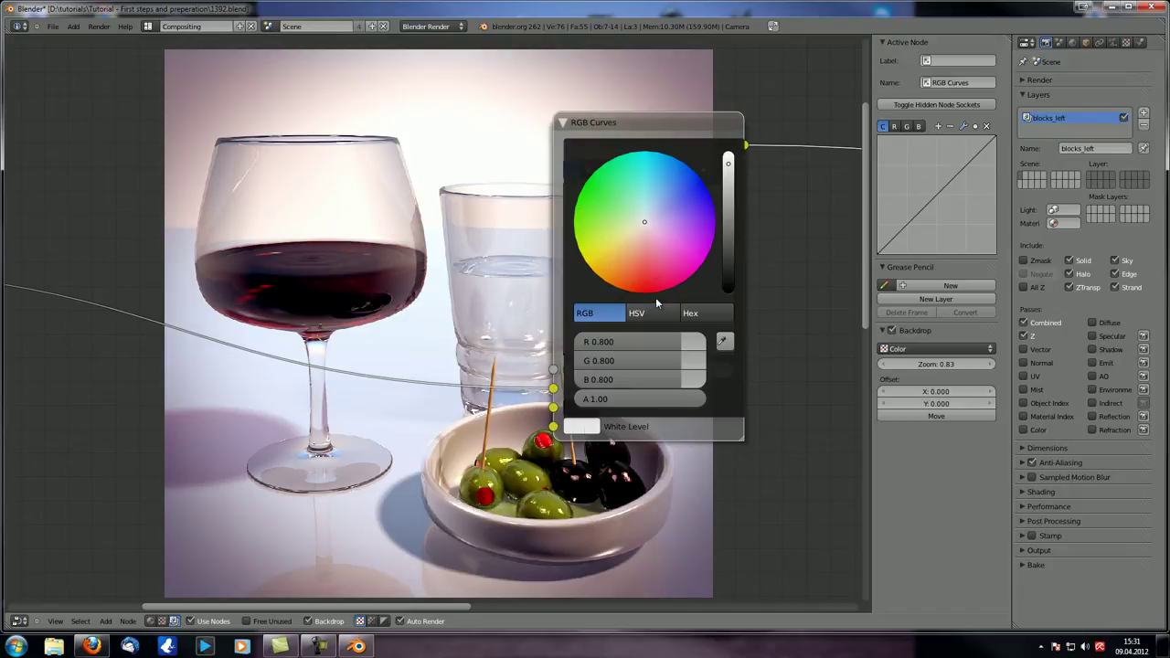
left_click_drag(638, 252, 637, 491)
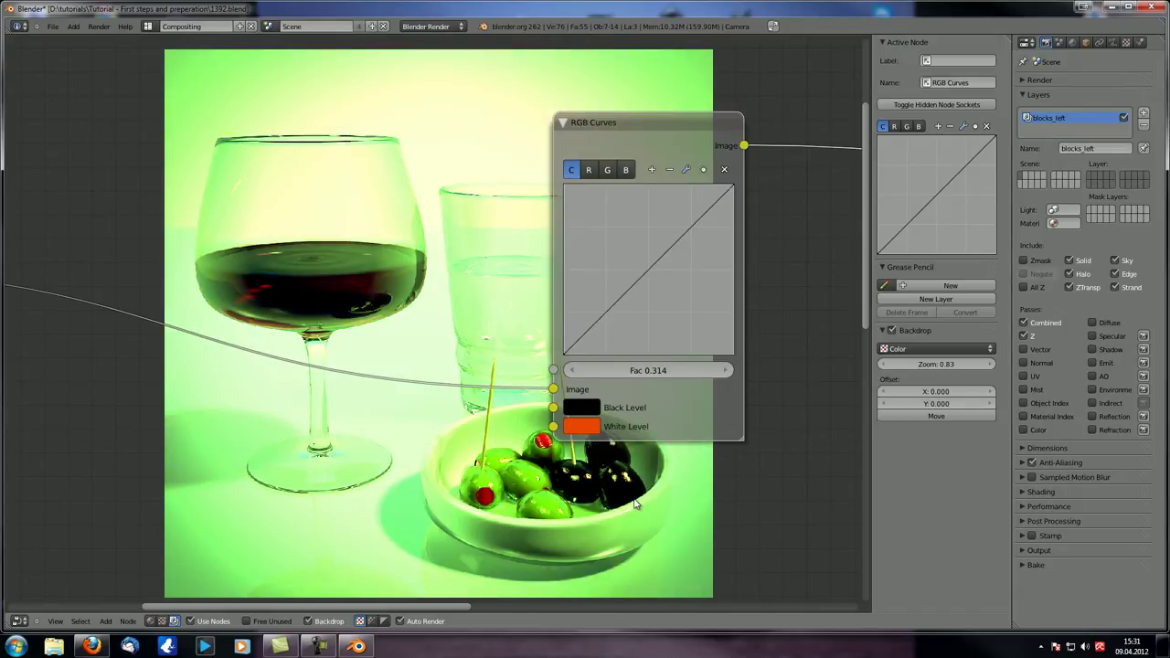
Step: Change the White Level colour to saturated blue, followed by bright green with RGB 0.0922, 0.800, 0.000
middle_click_drag(634, 502, 482, 423)
scroll(384, 403, "up", 1)
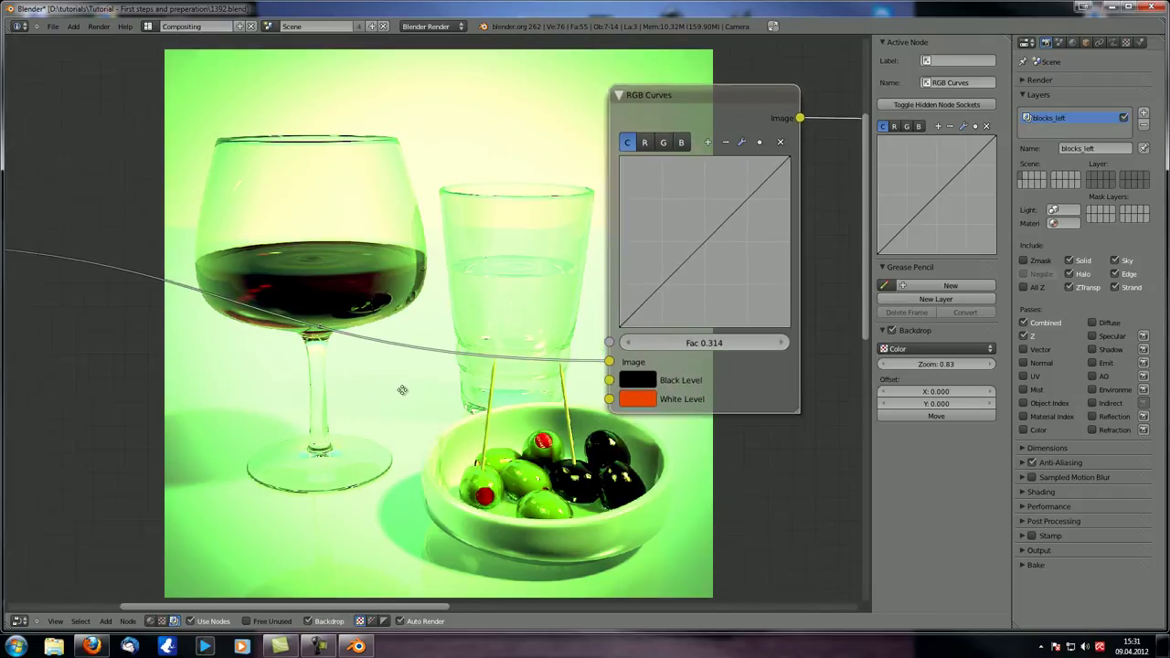
scroll(365, 412, "up", 1)
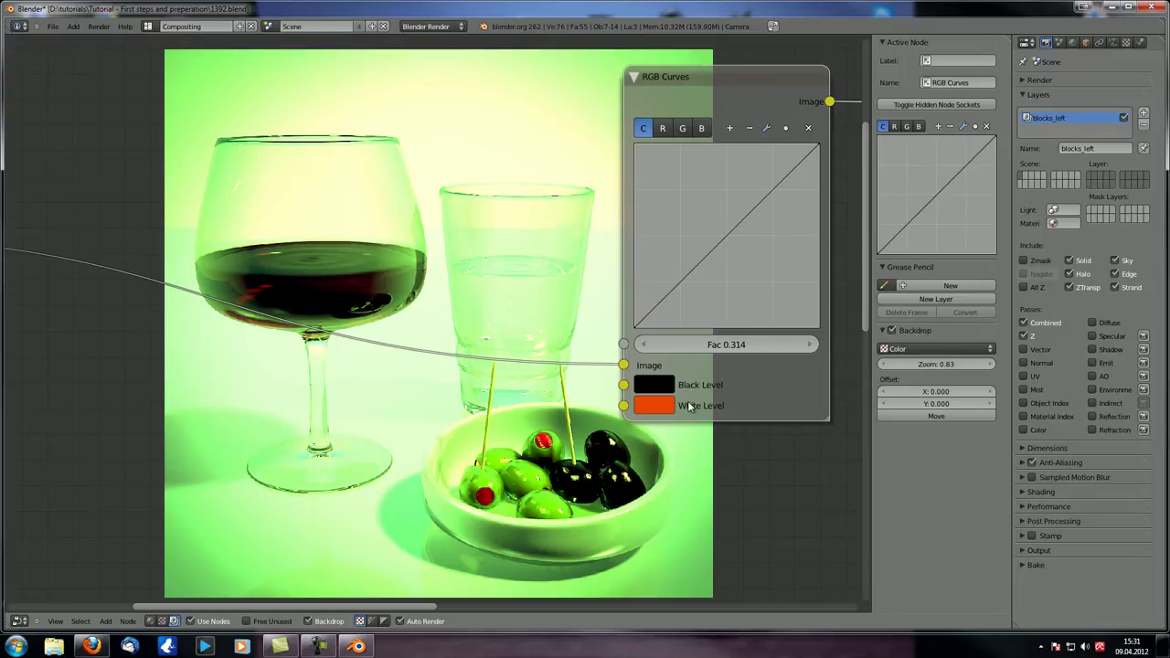
left_click(660, 406)
left_click_drag(733, 233, 790, 148)
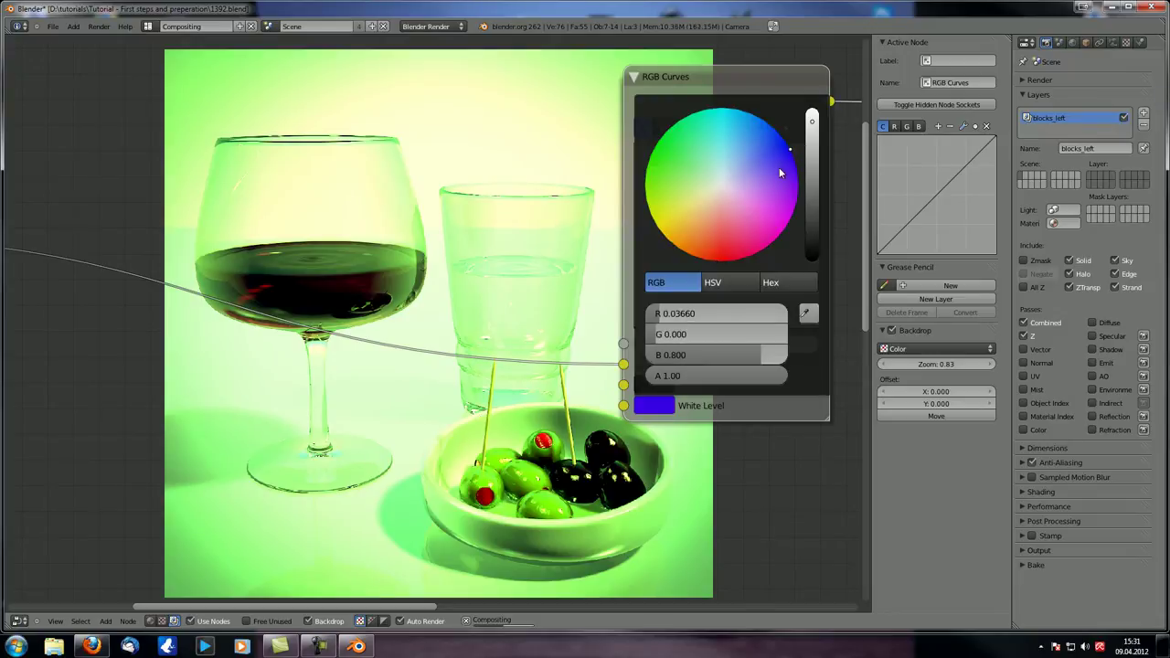
left_click_drag(660, 138, 635, 148)
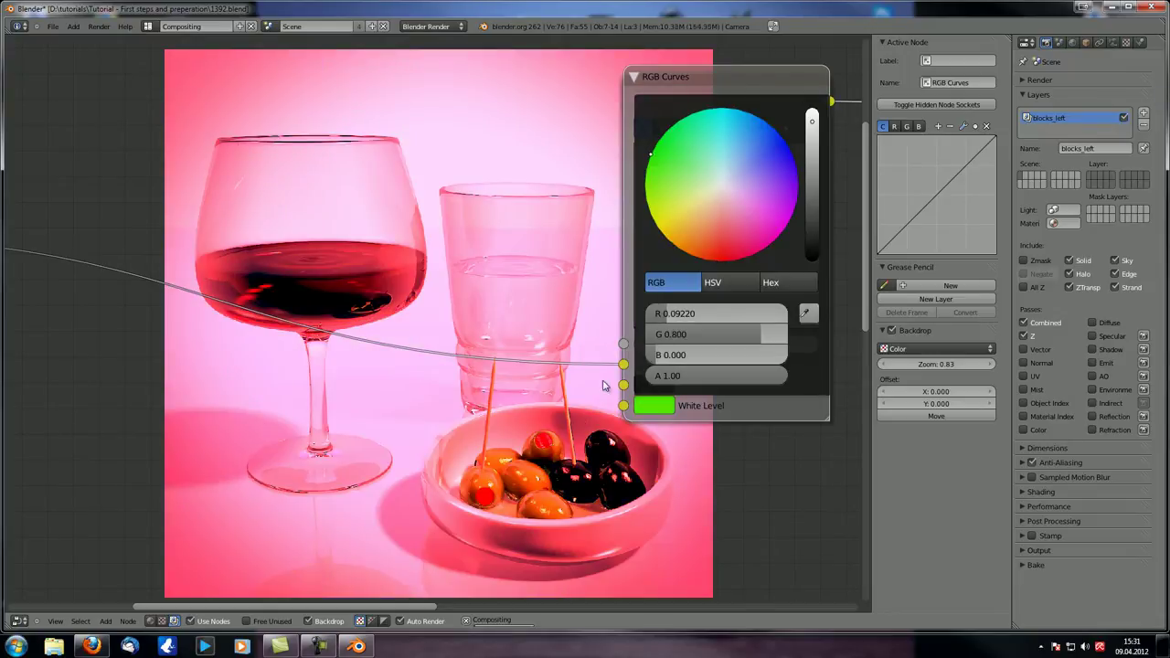
Step: Shift the White Level colour through soft pink to pale green with RGB 0.613, 0.800, 0.536
left_click_drag(695, 183, 713, 226)
left_click(731, 227)
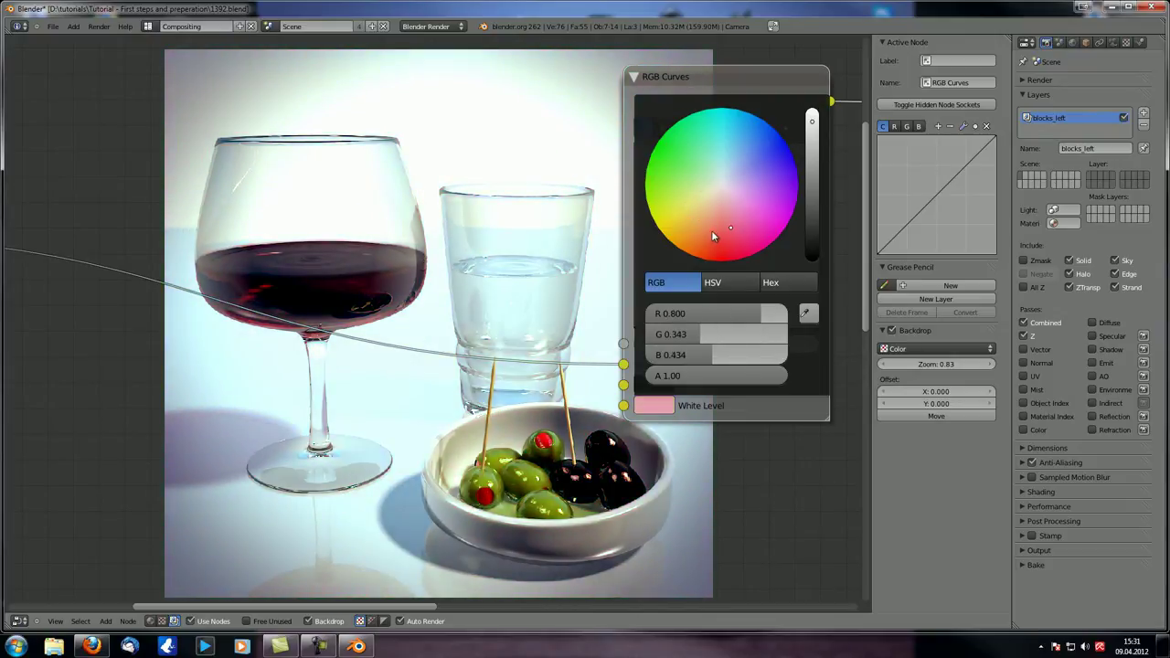
left_click_drag(748, 190, 717, 156)
left_click(696, 179)
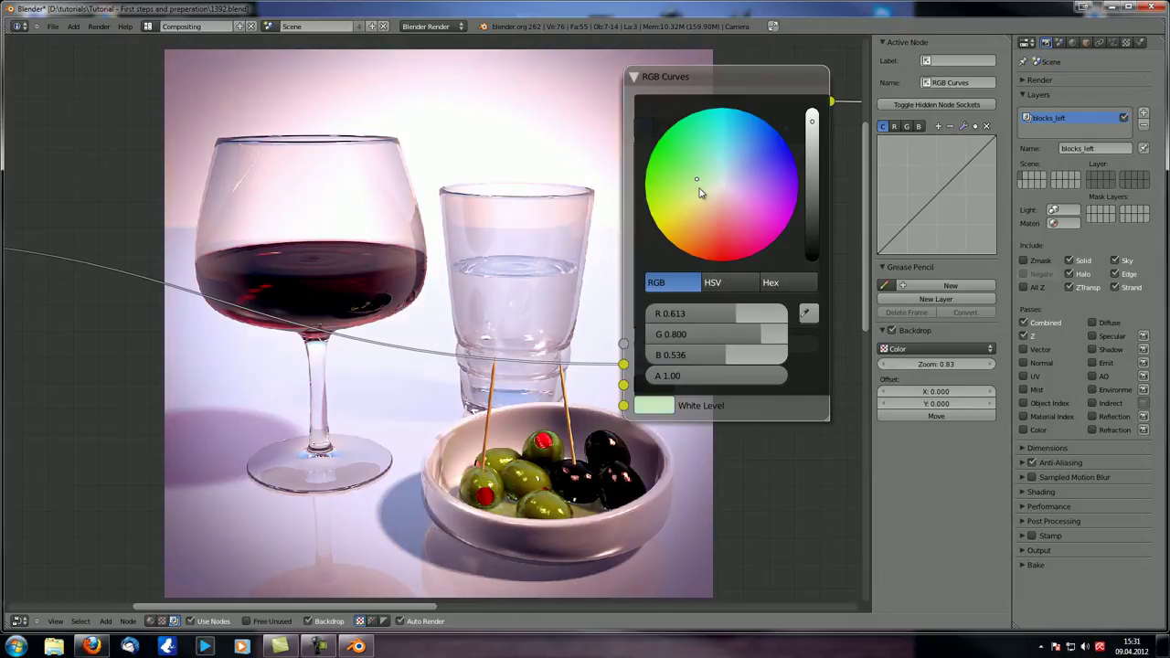
Step: Brighten and tint the Black Level colour to an orange-brown with RGB 0.280, 0.166, 0.03945
left_click(653, 385)
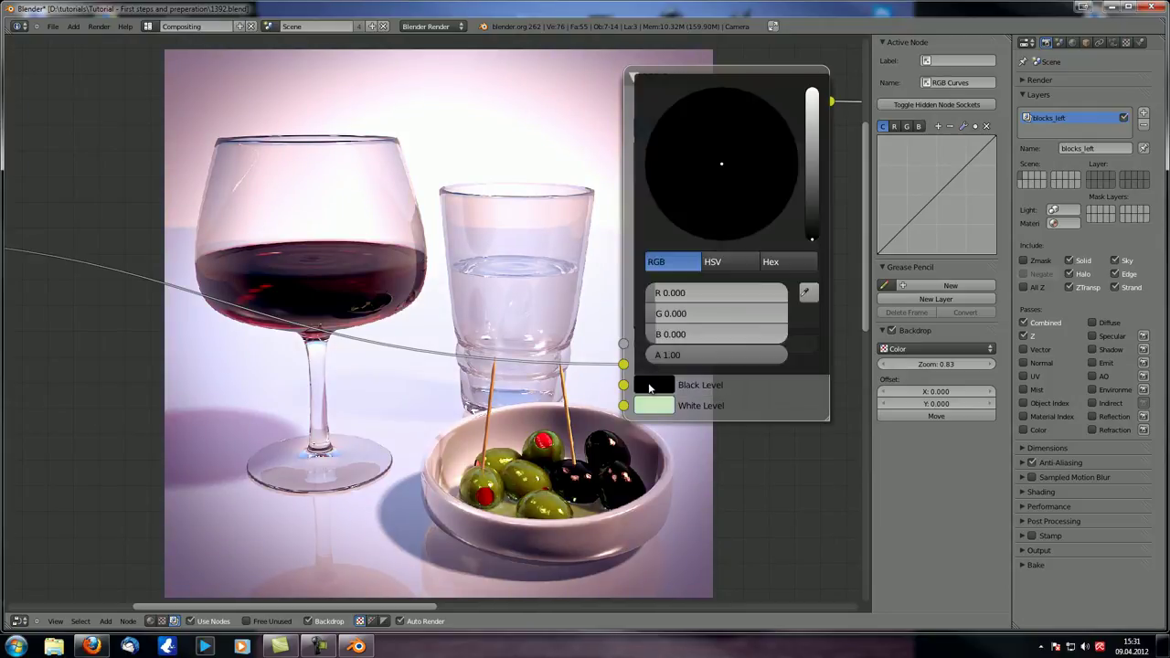
left_click(812, 217)
left_click(815, 205)
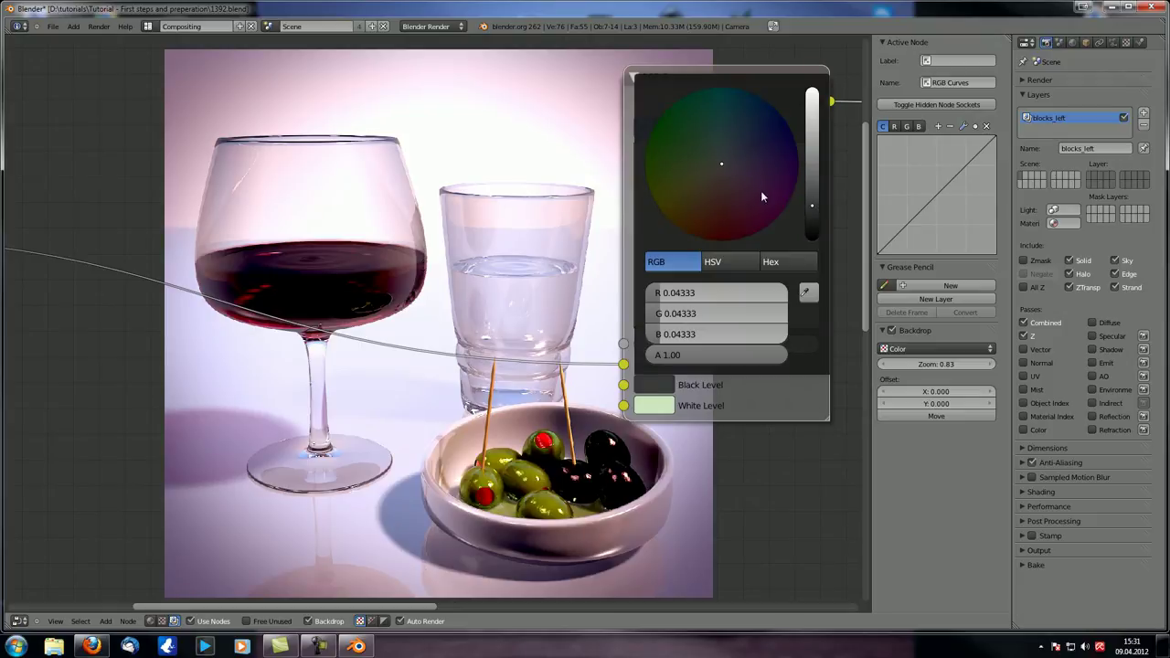
mouse_move(663, 145)
left_mouse_down()
mouse_move(674, 183)
mouse_move(730, 226)
left_mouse_up()
left_click_drag(814, 155, 813, 146)
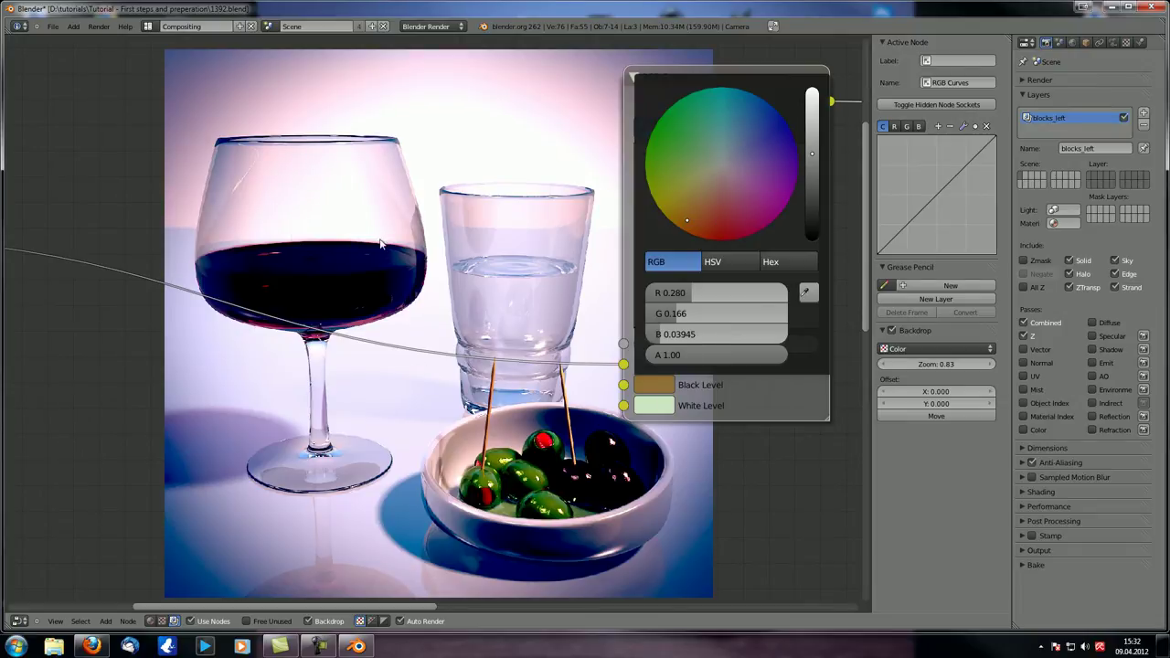
Step: Darken the pale green White Level to a muted green to strengthen the image contrast
left_click(667, 407)
left_click_drag(811, 153, 811, 165)
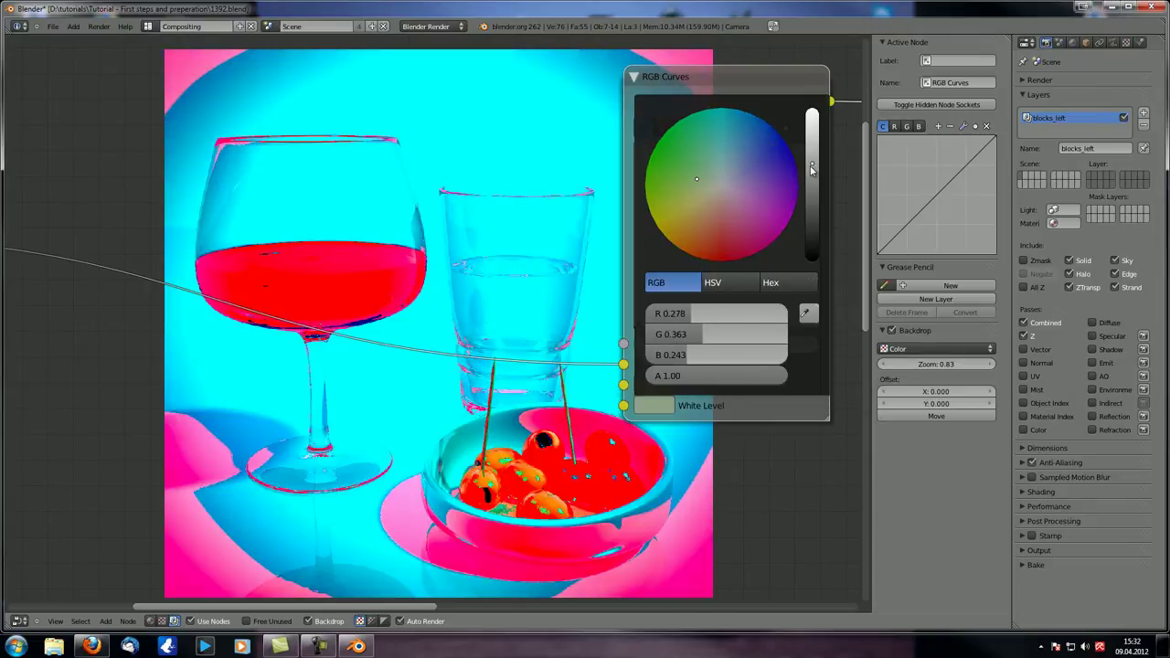
left_click(812, 162)
left_click(812, 158)
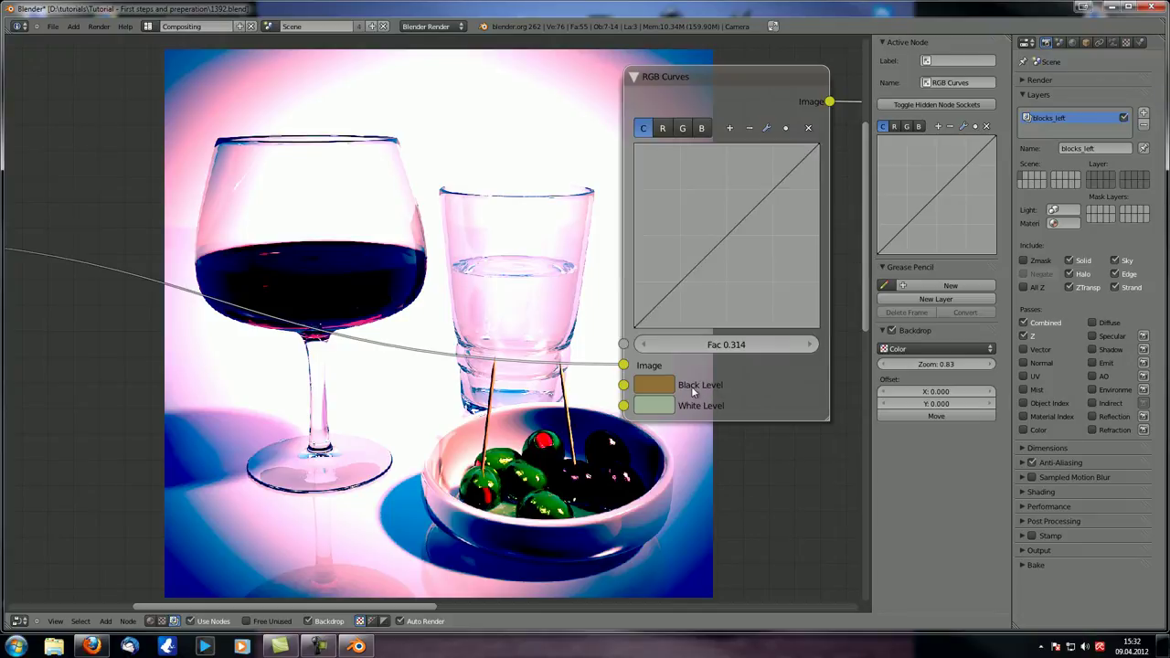
Step: Reset all values of the Black Level colour to their defaults
right_click(658, 411)
scroll(369, 377, "down", 5)
scroll(369, 376, "down", 2)
middle_click_drag(498, 385, 332, 303)
scroll(271, 267, "up", 7)
middle_click_drag(238, 221, 415, 334)
scroll(601, 387, "up", 6)
right_click(452, 342)
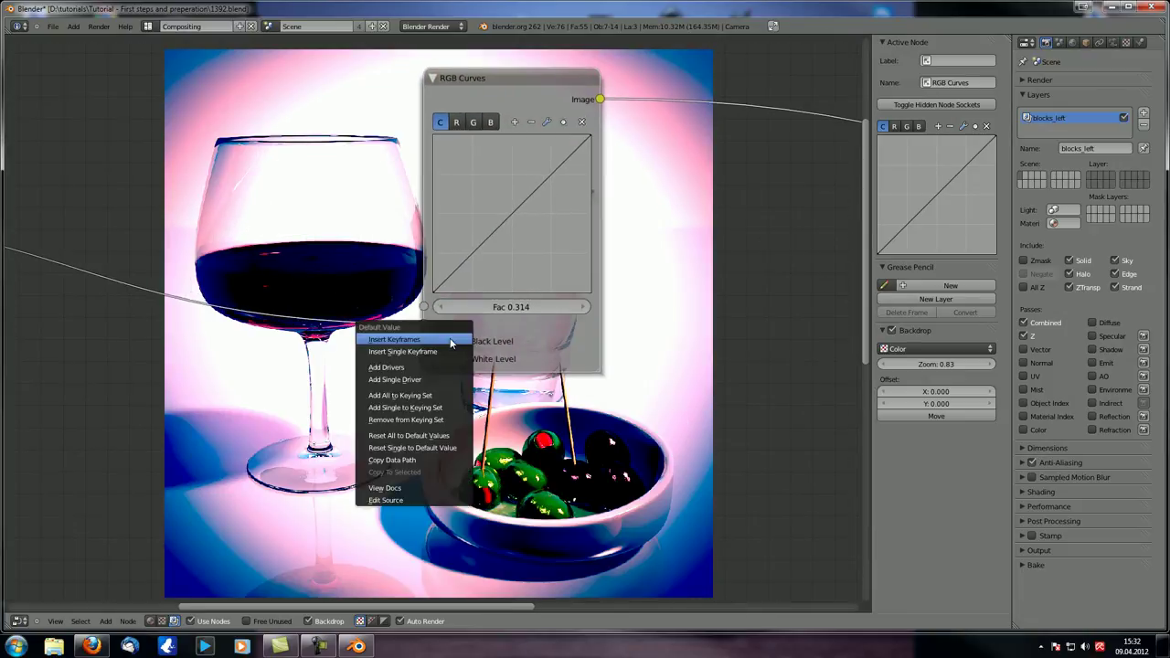
left_click(431, 437)
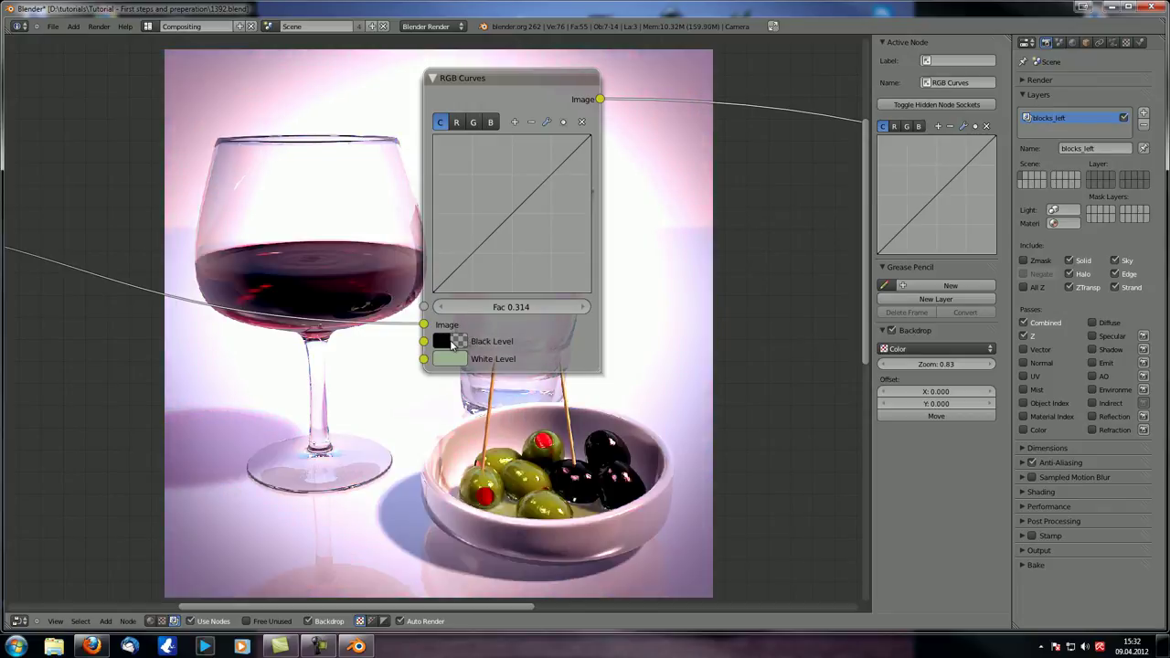
Step: Reset the White Level, set it to pure white with RGB 1.000, and make both level colours opaque
right_click(455, 361)
left_click(455, 359)
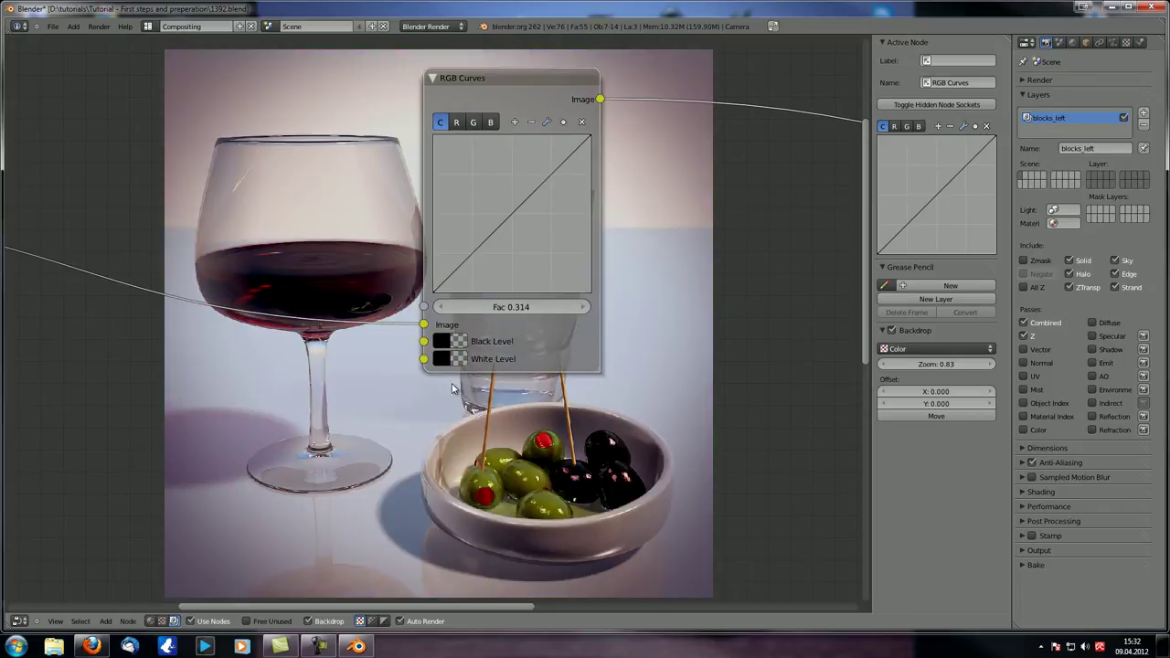
left_click(455, 361)
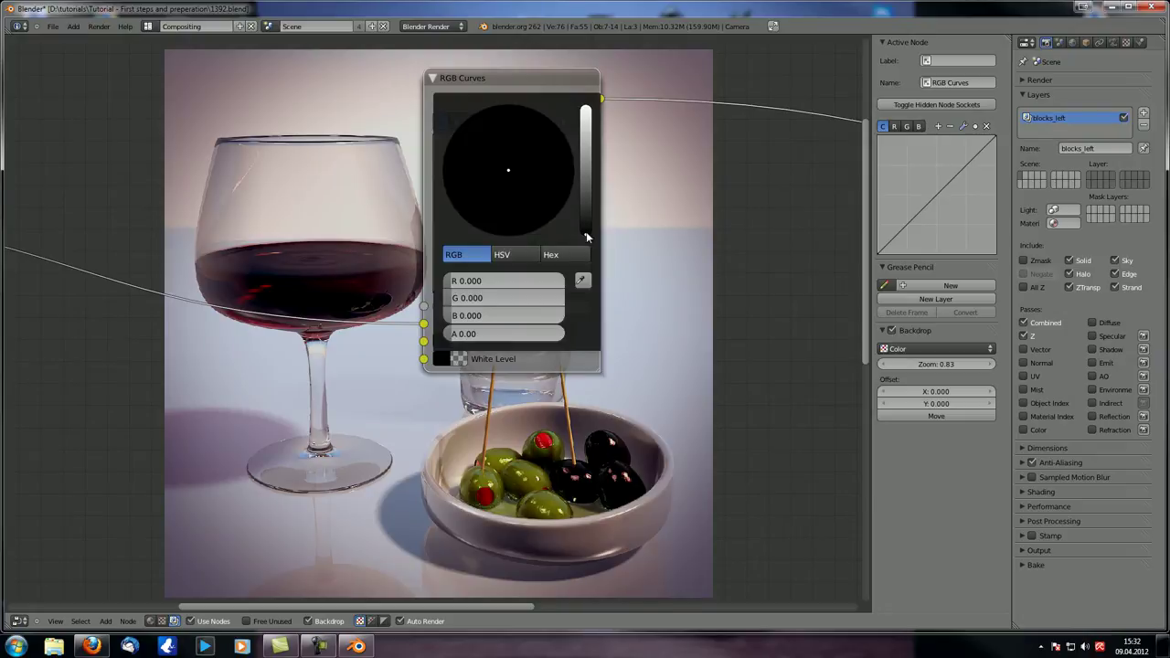
left_click_drag(588, 238, 583, 67)
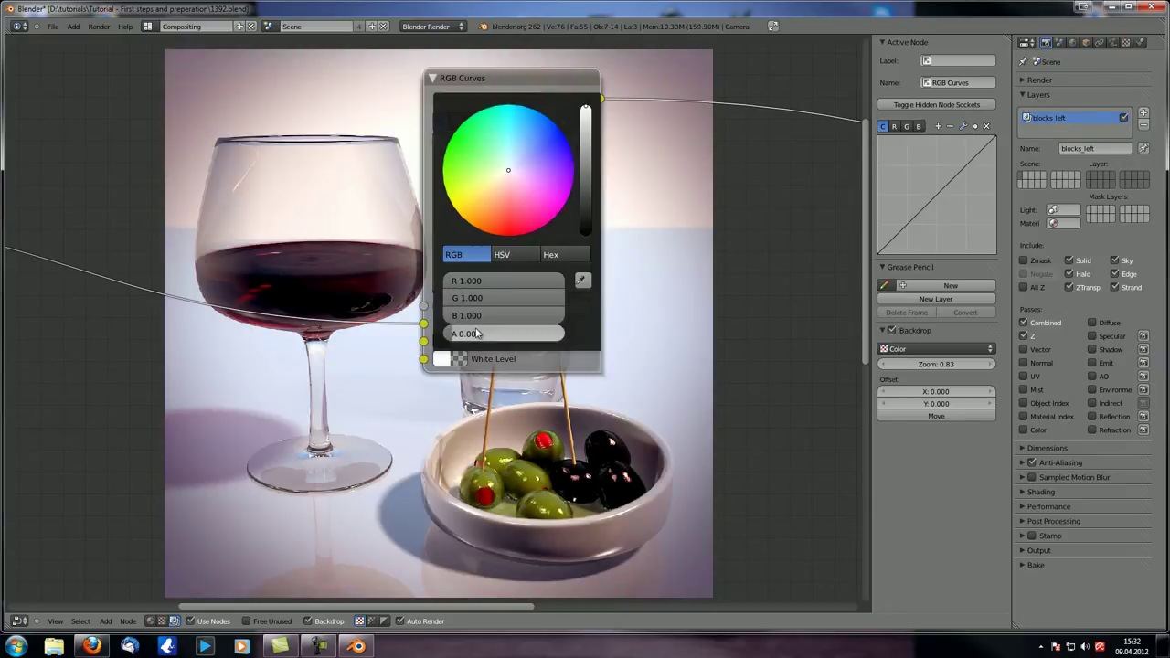
left_click(457, 347)
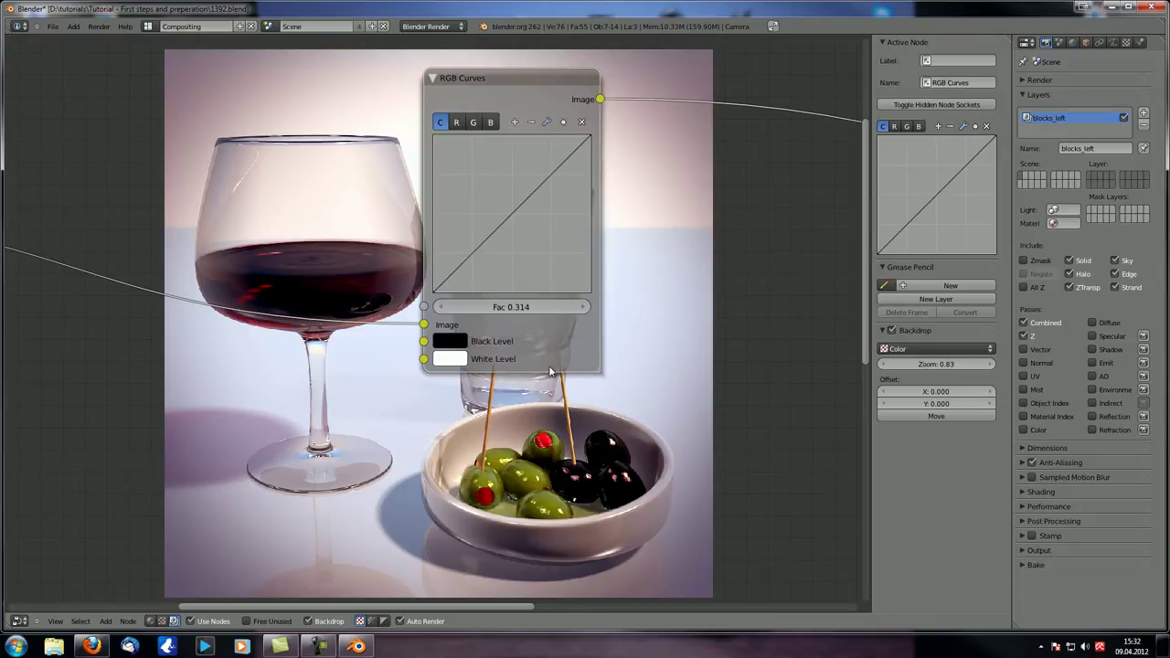
Step: Reset the RGB Curves node's Fac to its default value and raise it to 1.000
right_click(523, 310)
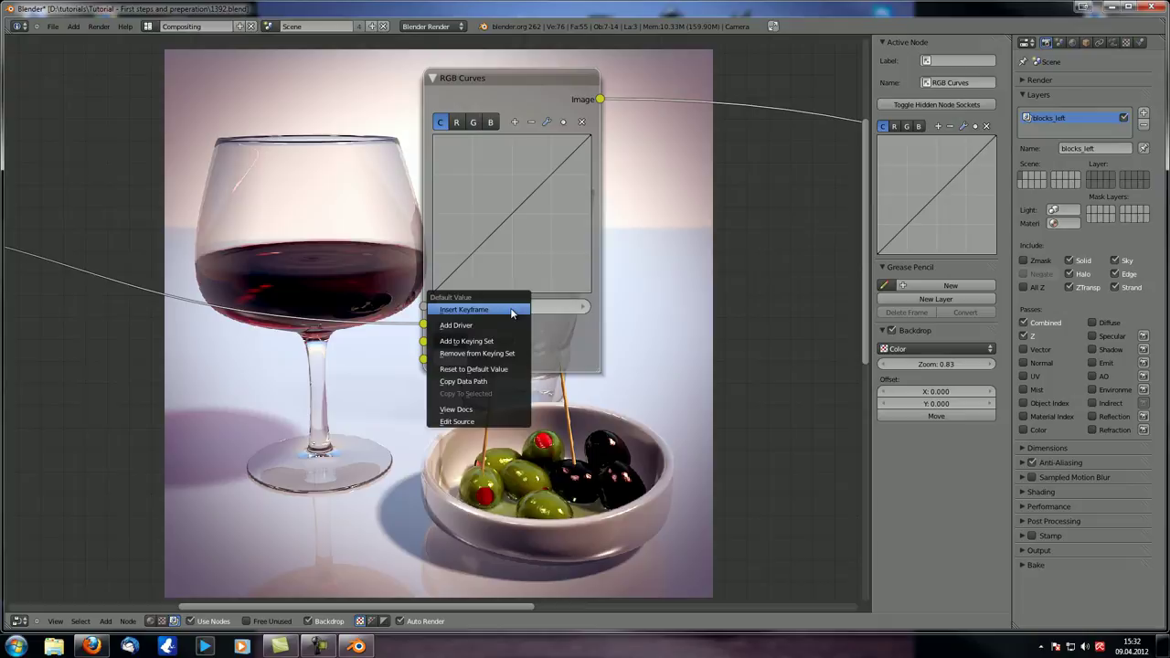
left_click(510, 371)
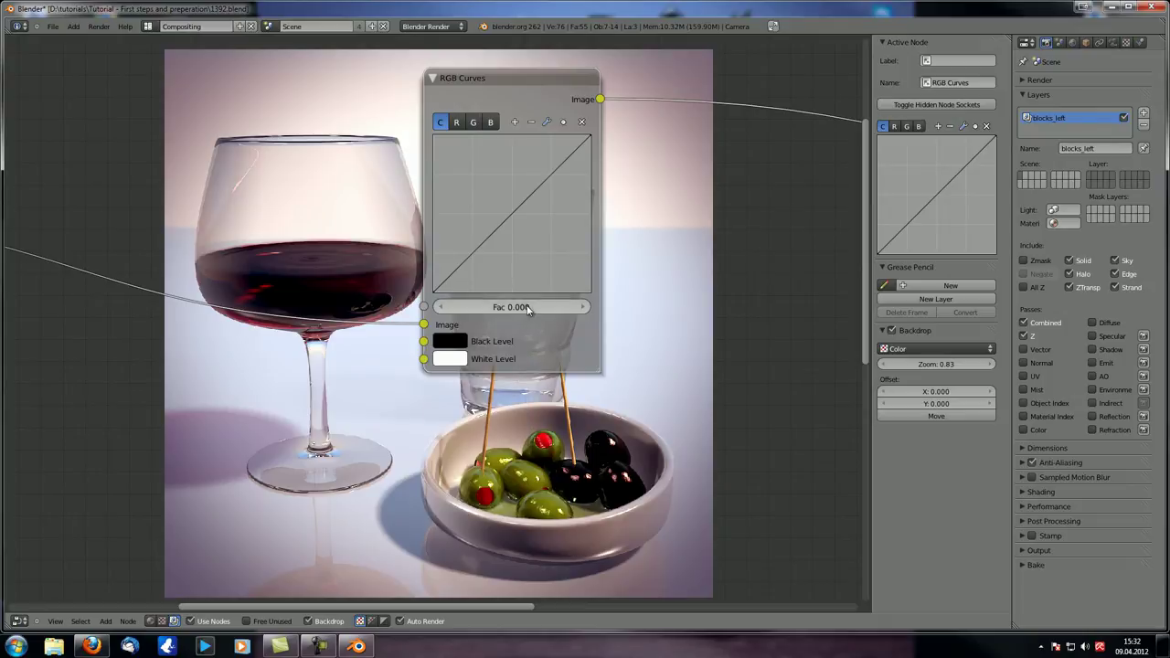
left_click_drag(503, 309, 696, 308)
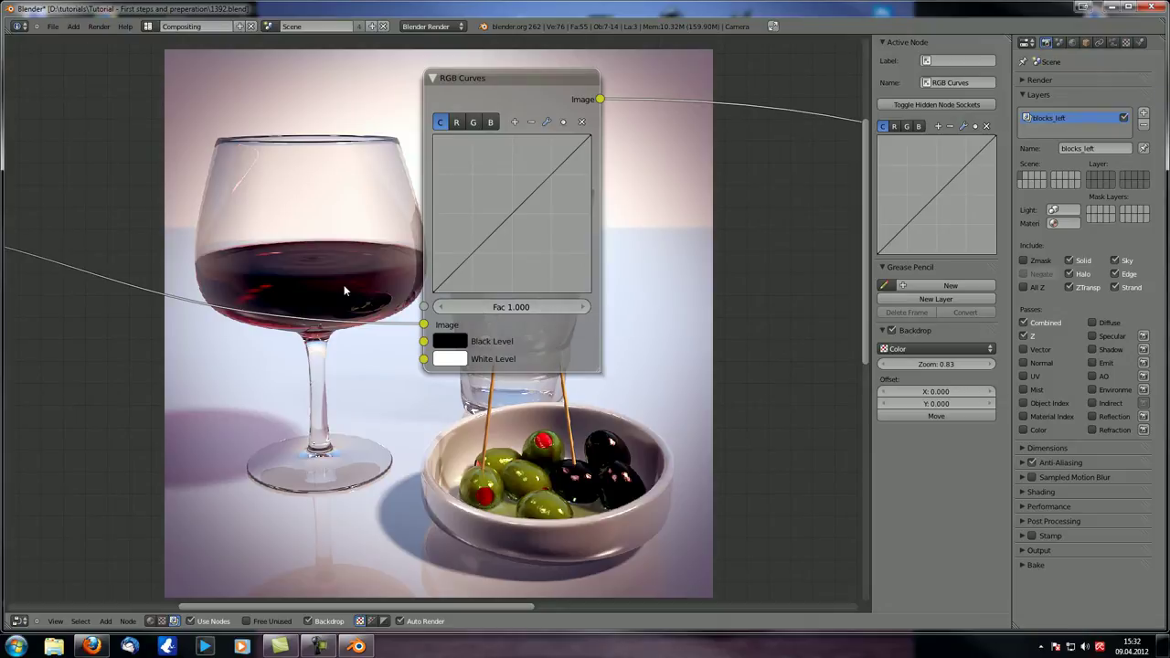
Step: Set the Min X clipping value of the RGB Curves node to 0.5
scroll(521, 210, "up", 1)
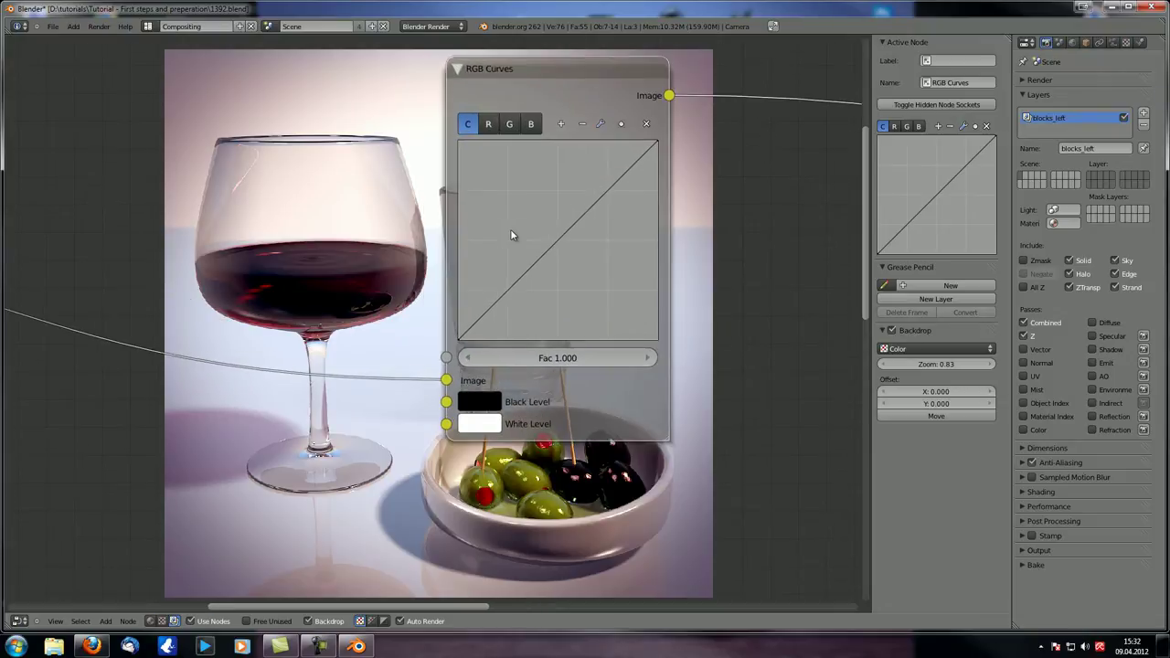
left_click(602, 124)
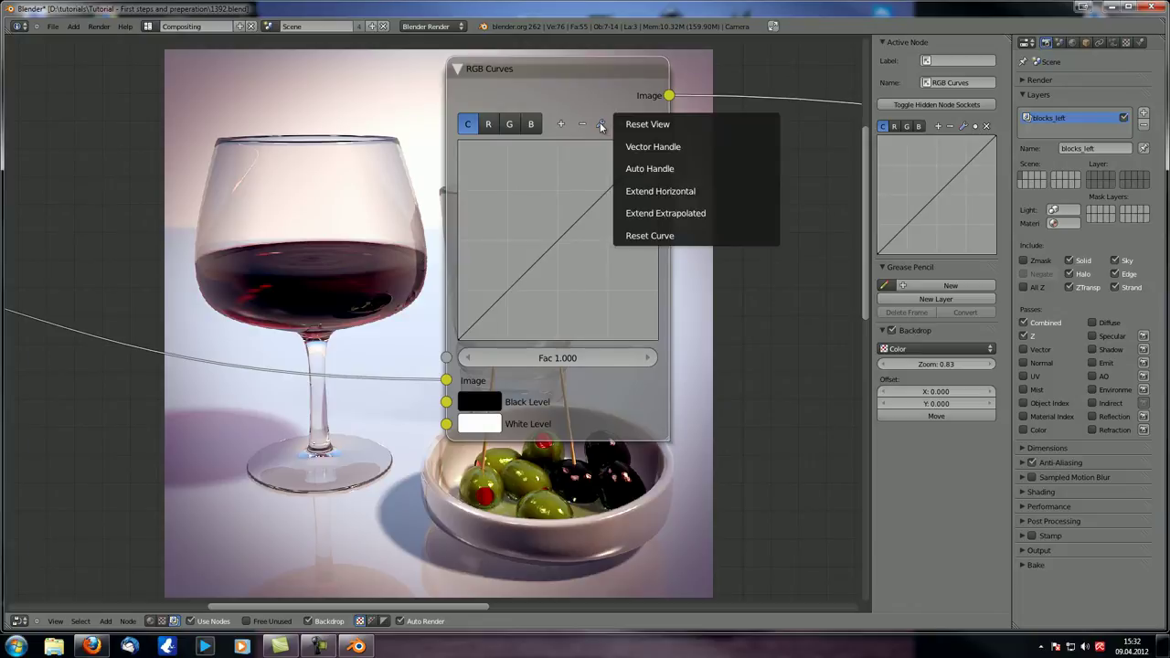
left_click(622, 125)
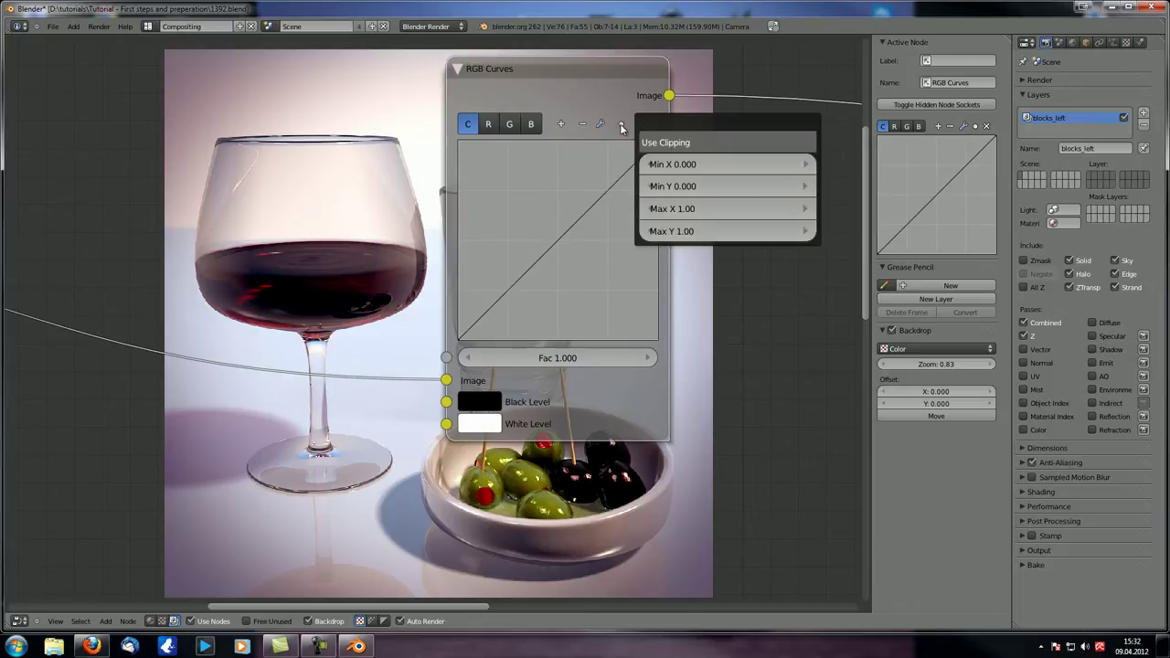
left_click(680, 166)
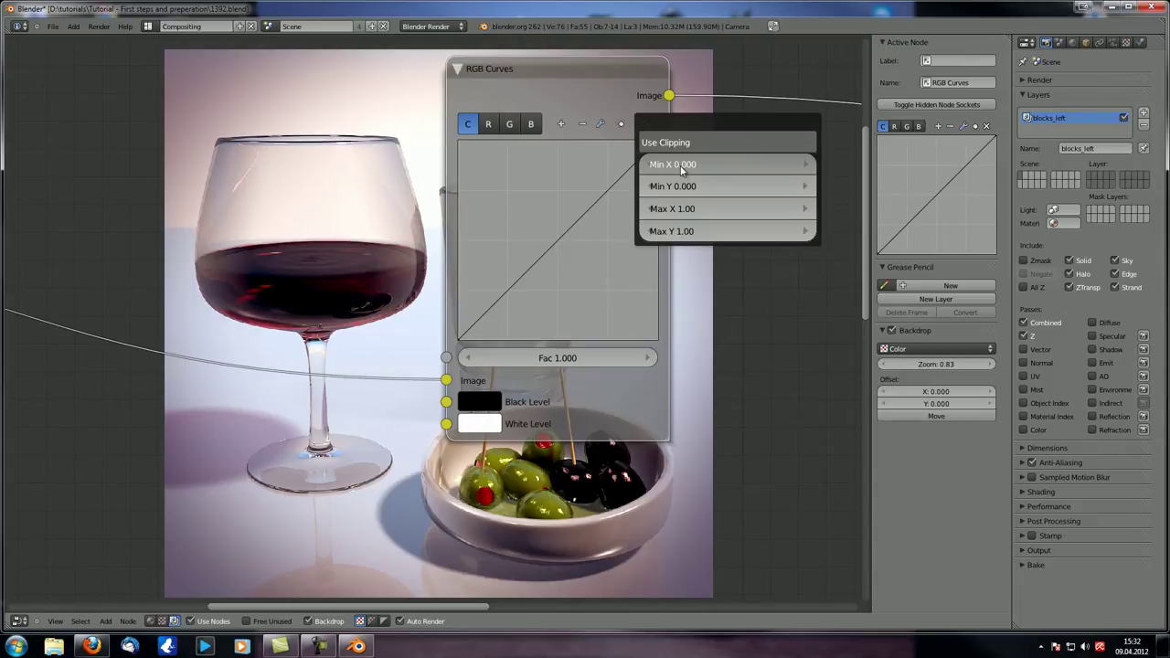
left_click(625, 123)
left_click(726, 164)
type(".5")
key("Return")
Step: Add a control point near the middle of the combined curve, reset the curve view, and bow the curve downward
left_click_drag(552, 246, 545, 229)
left_click(600, 123)
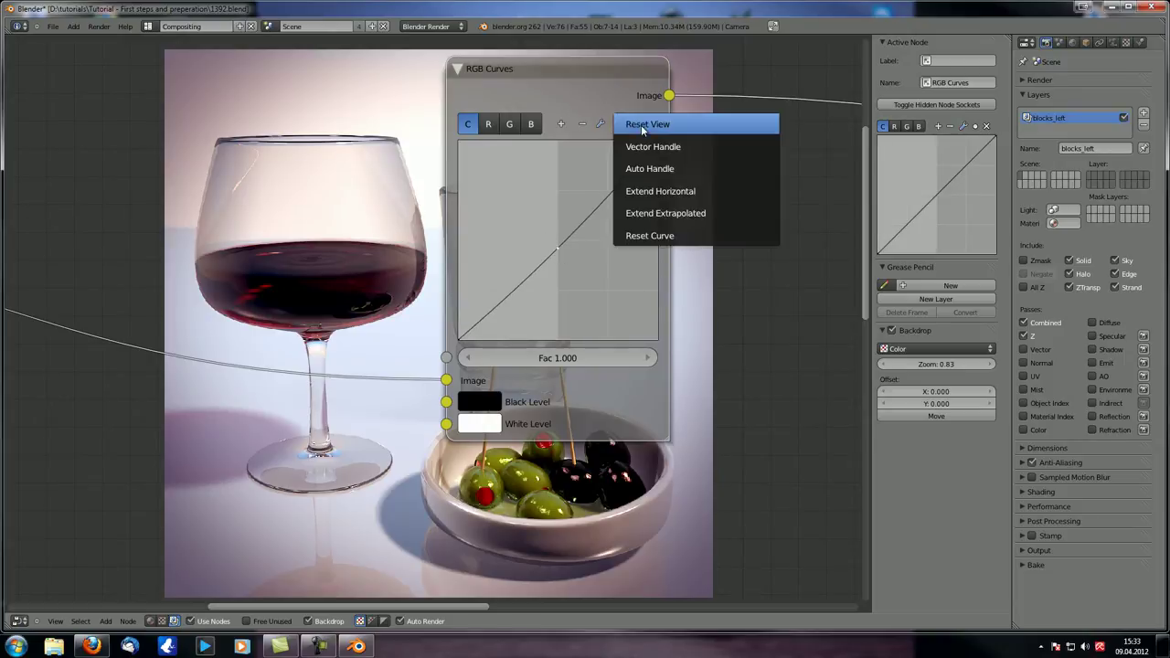
left_click(641, 126)
left_click_drag(464, 248, 319, 384)
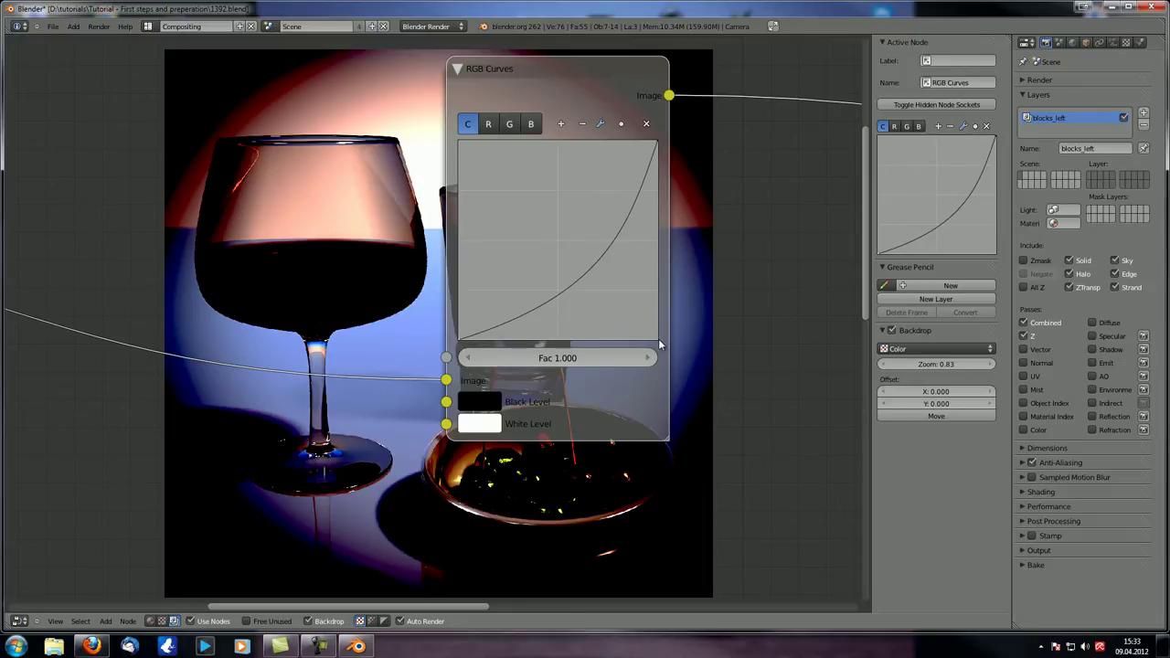
Step: Raise the dark end point of the combined curve slightly to lift the image's shadows
mouse_move(465, 340)
left_mouse_down()
mouse_move(449, 318)
mouse_move(462, 331)
left_mouse_up()
middle_click_drag(57, 444, 263, 424)
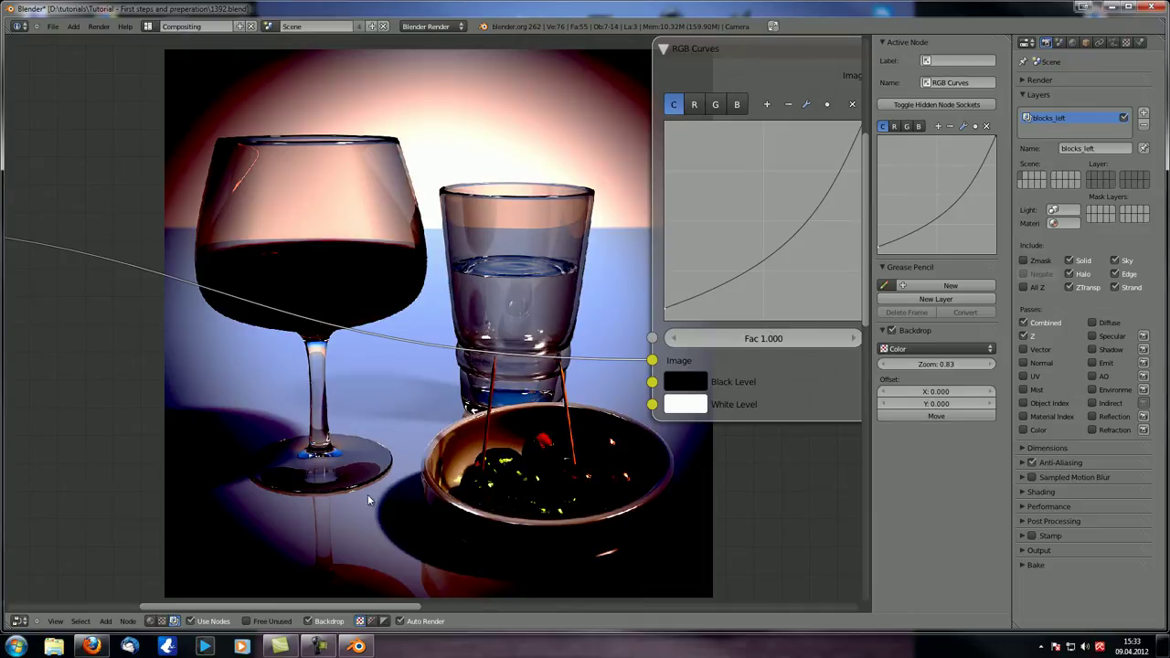
middle_click_drag(542, 313, 282, 333)
Step: Reset the combined curve of the RGB Curves node to a straight diagonal
left_click(547, 125)
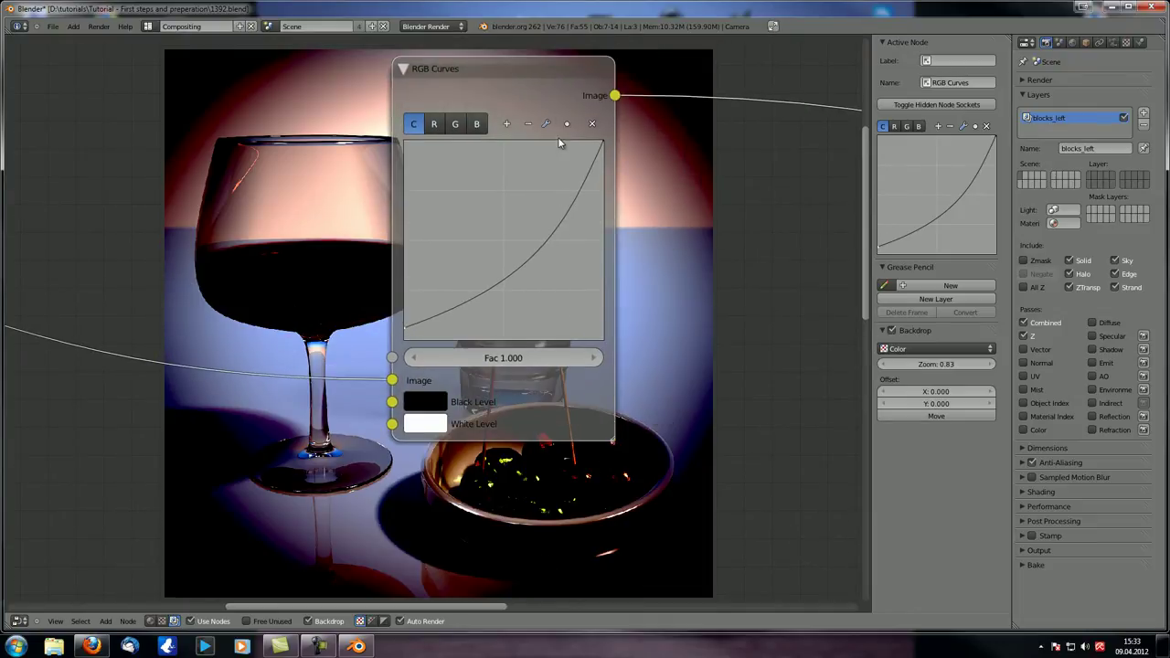
left_click(606, 235)
left_click(567, 123)
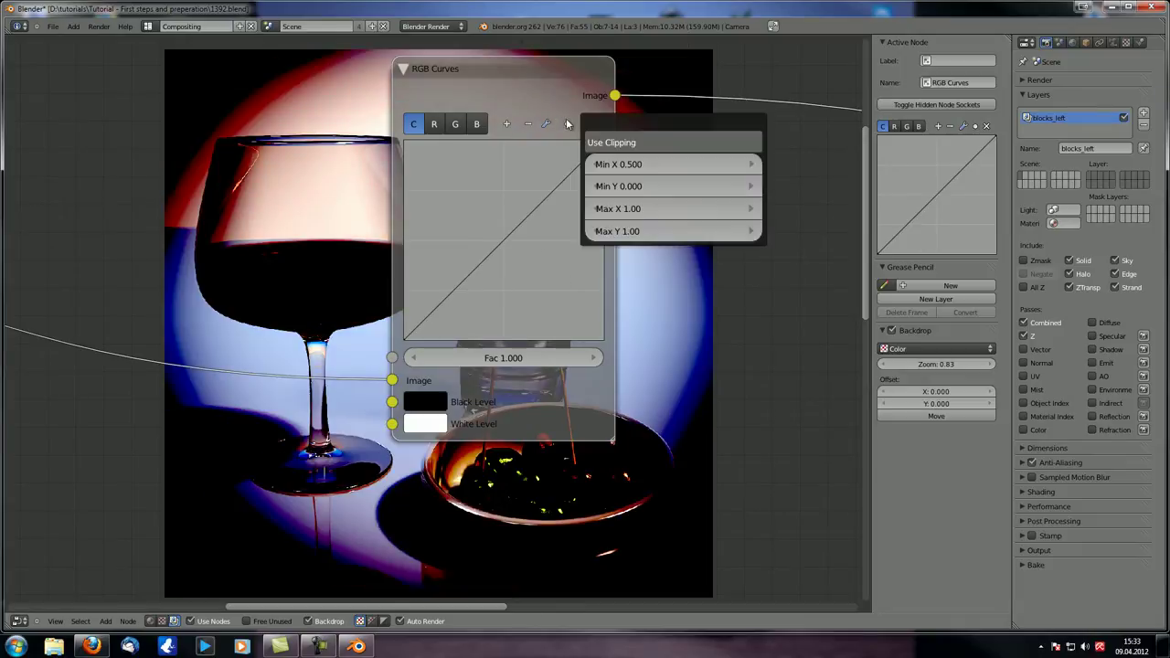
left_click(566, 124)
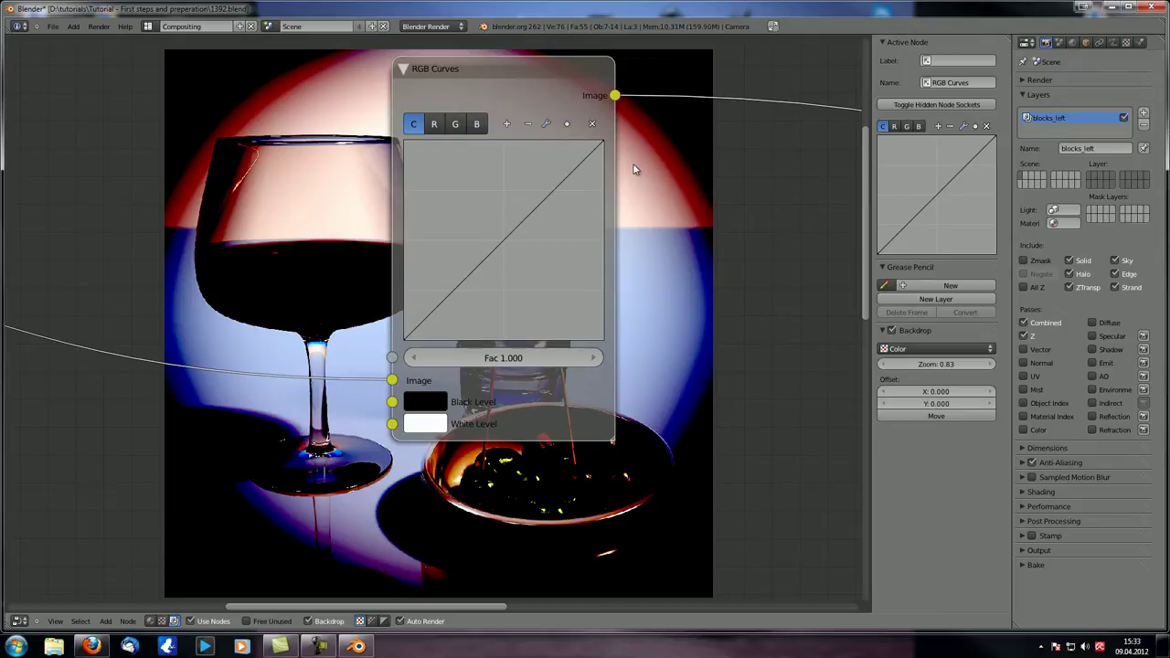
Step: Set the Min X clipping value of the RGB Curves node to 0
left_click(567, 123)
left_click(567, 124)
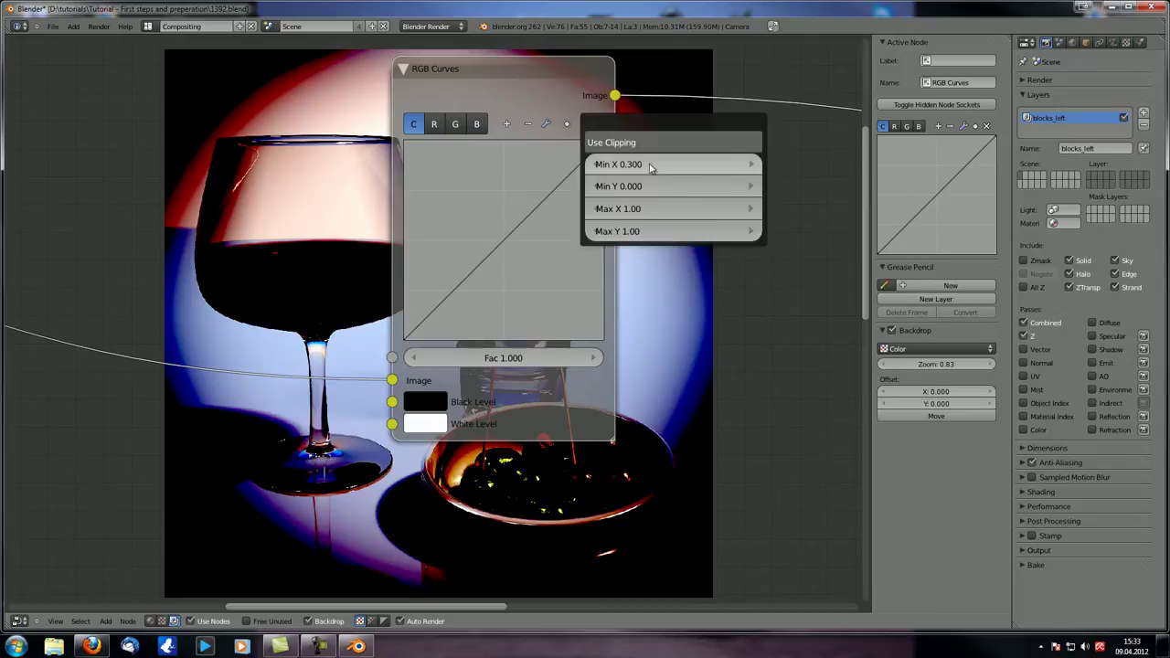
left_click(636, 164)
left_click(573, 125)
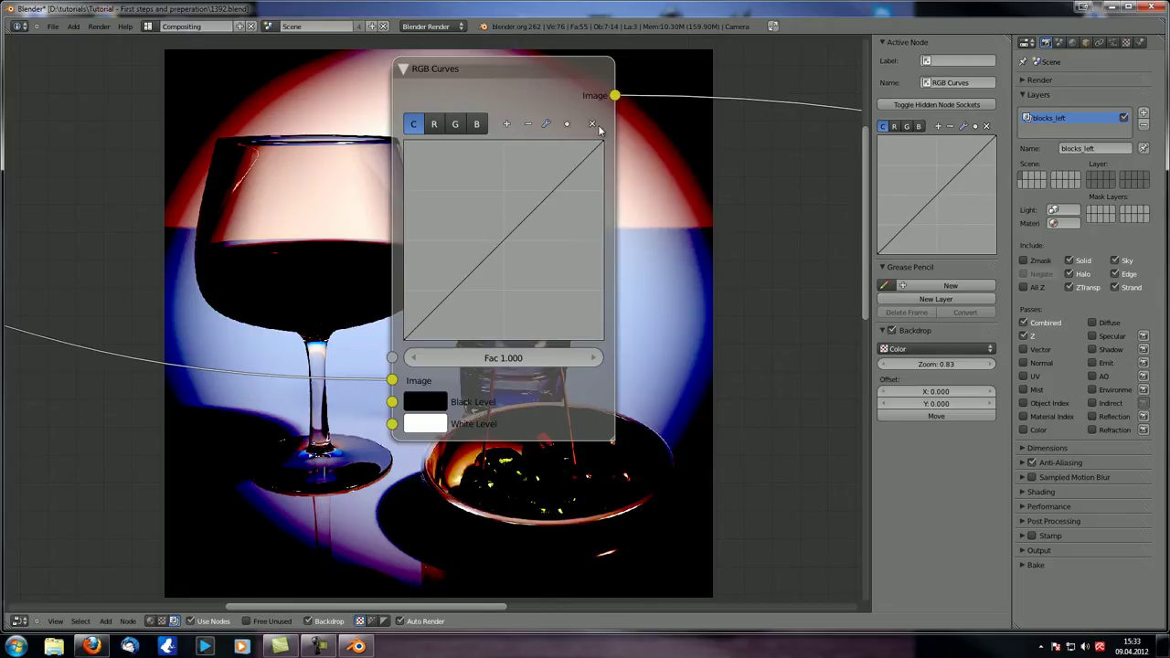
left_click(574, 126)
left_click(677, 165)
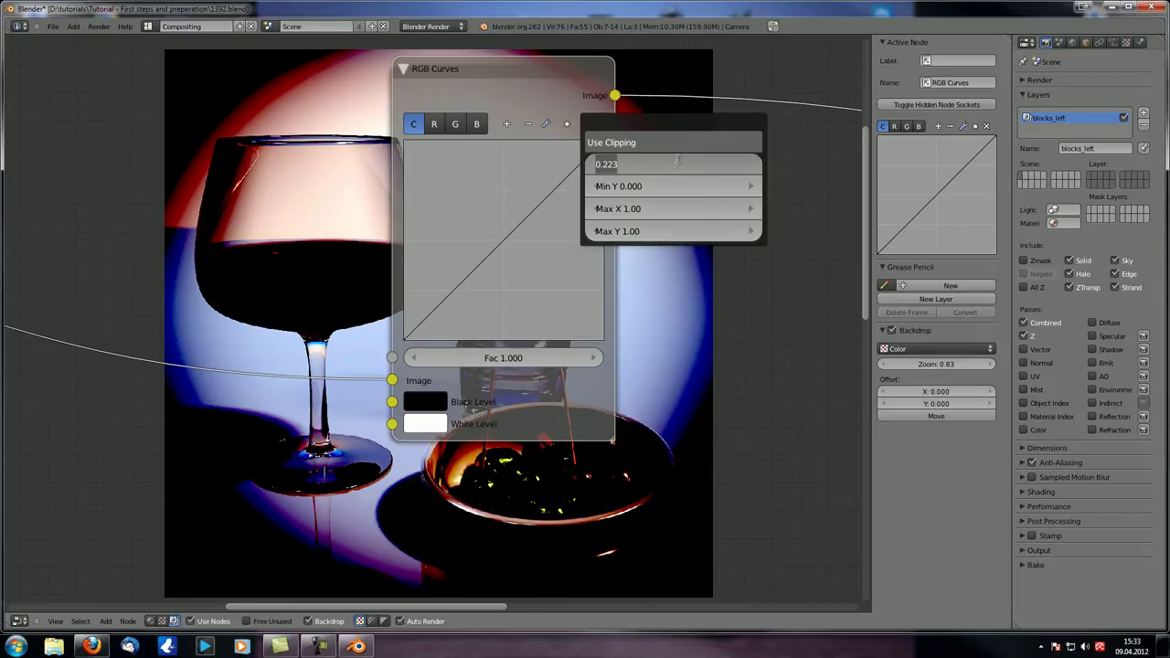
type("0")
key("Return")
Step: Move the dark end point of the combined curve back to the lower-left corner of the graph
left_click(546, 124)
left_click(580, 121)
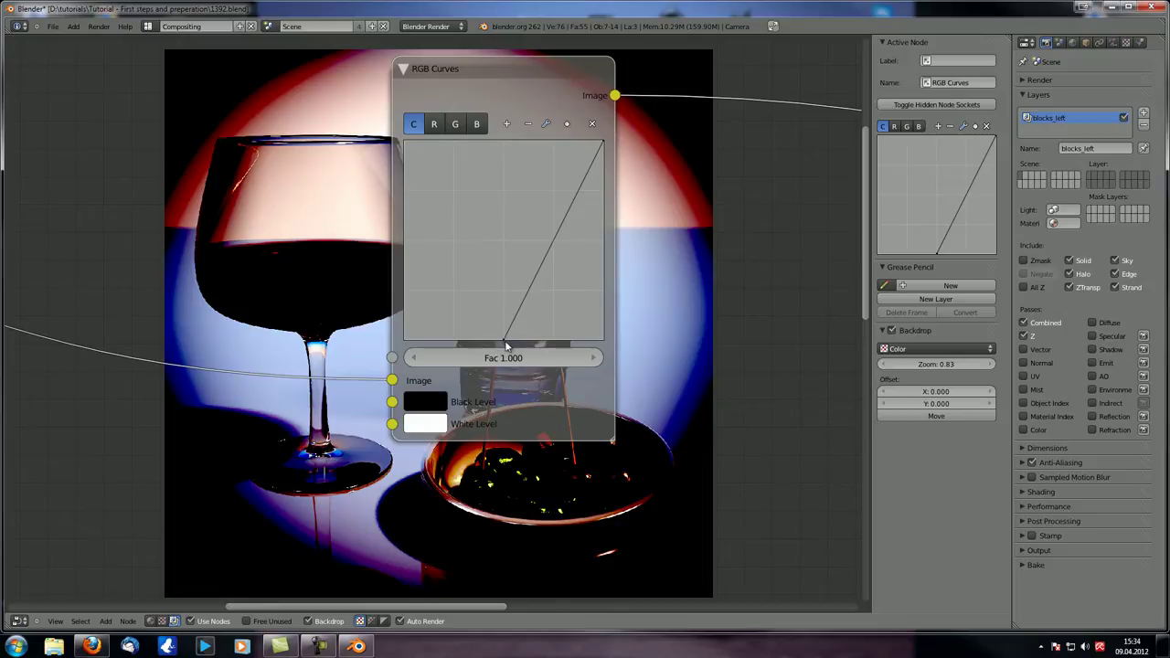
left_click_drag(501, 342, 269, 342)
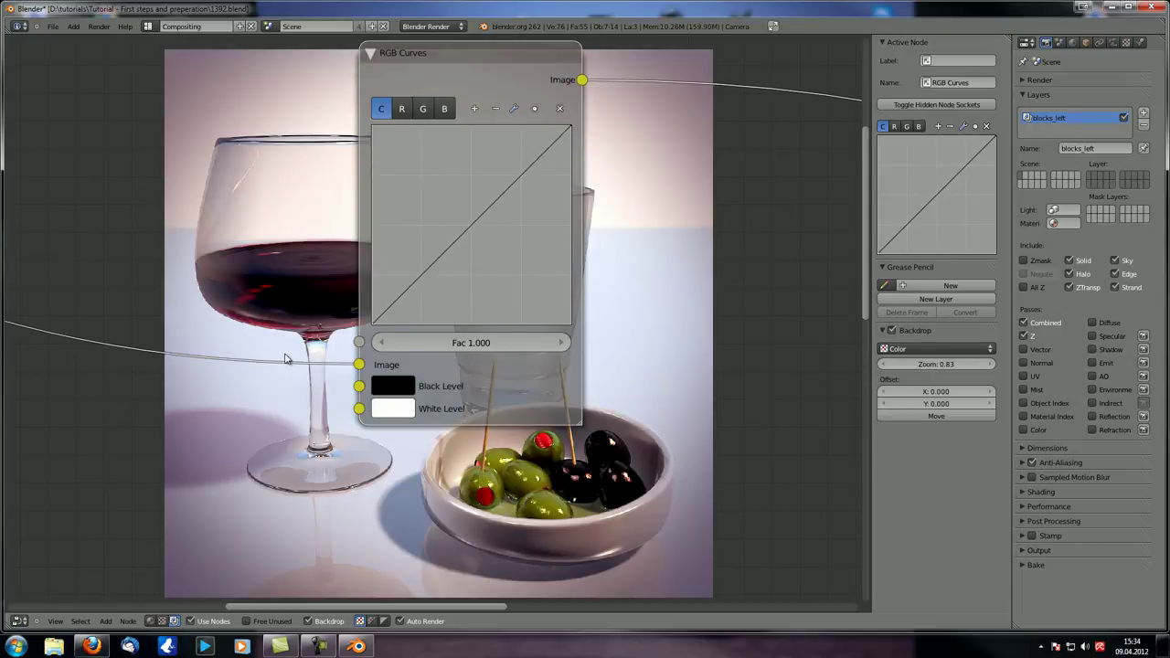
Step: Add a Mix color node and insert it into the link between the Image node and the RGB Curves node
scroll(297, 336, "down", 4)
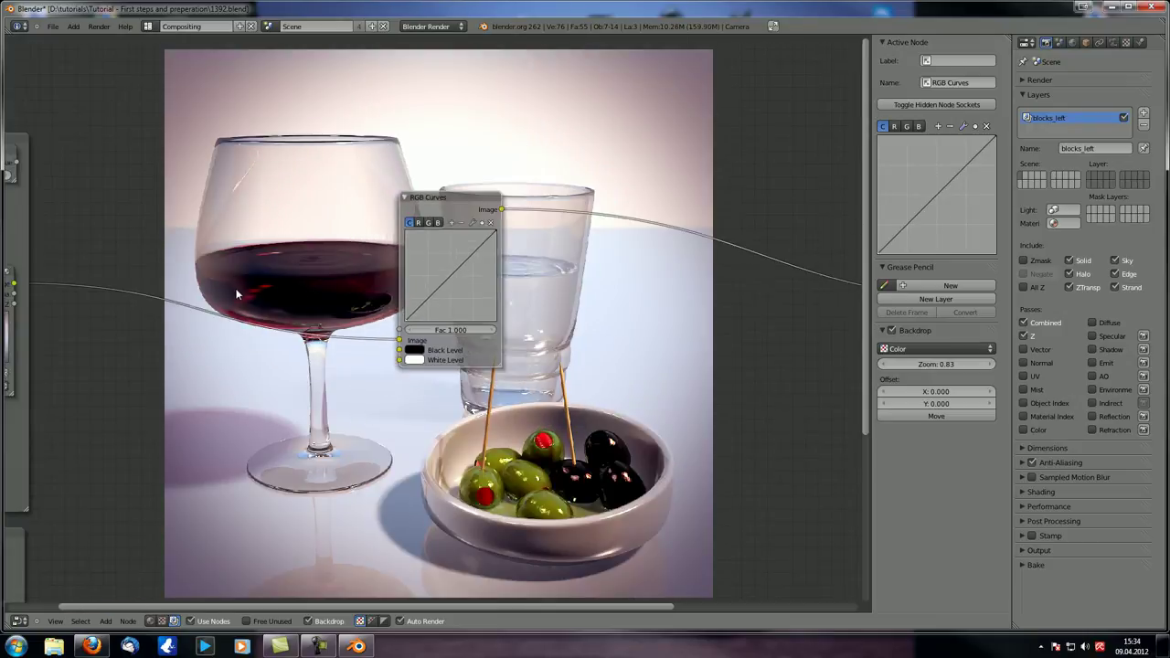
scroll(271, 254, "down", 4)
middle_click_drag(295, 242, 416, 229)
scroll(410, 232, "up", 5)
middle_click_drag(365, 255, 305, 288)
left_click(94, 222)
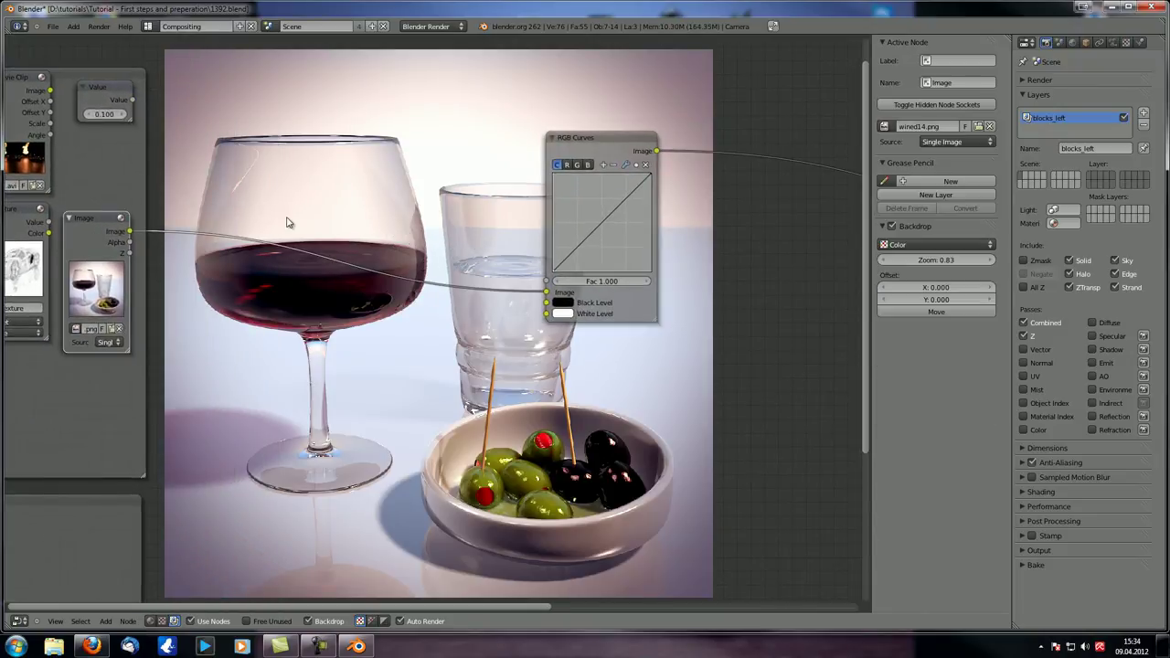
key("shift+a")
mouse_move(286, 228)
left_click(338, 219)
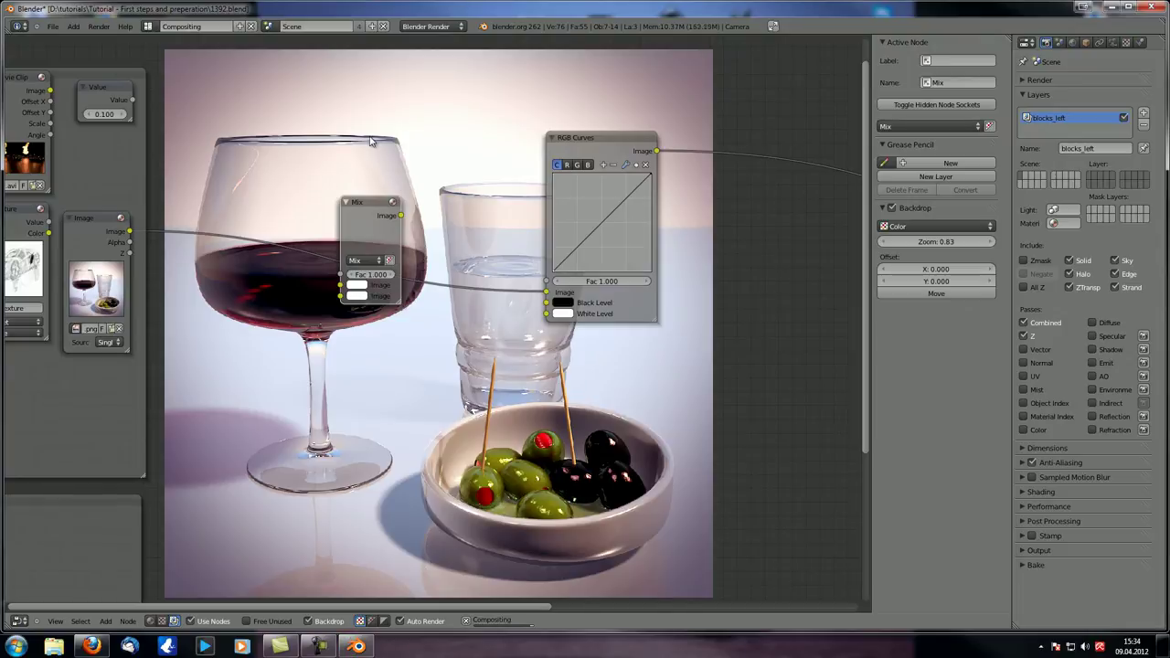
left_click_drag(363, 208, 288, 217)
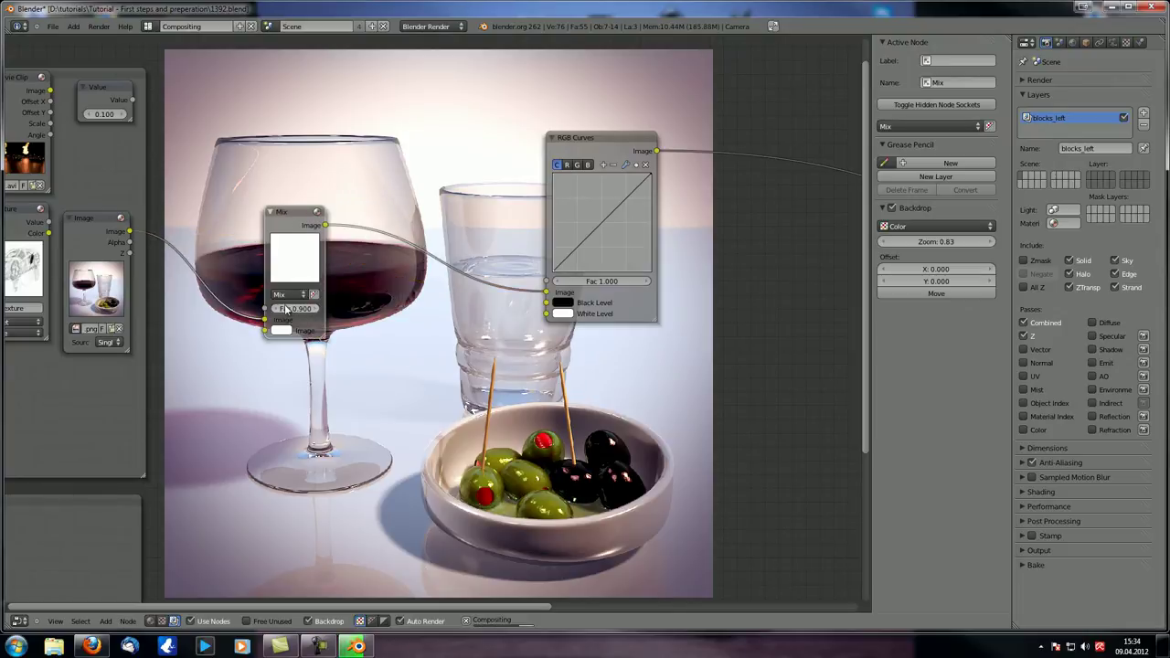
Step: Give the Mix node's second image input an orange-red color (R 1.000, G 0.07412, B 0.000) and set its Fac to 0.5
left_click(314, 309)
left_click(292, 296)
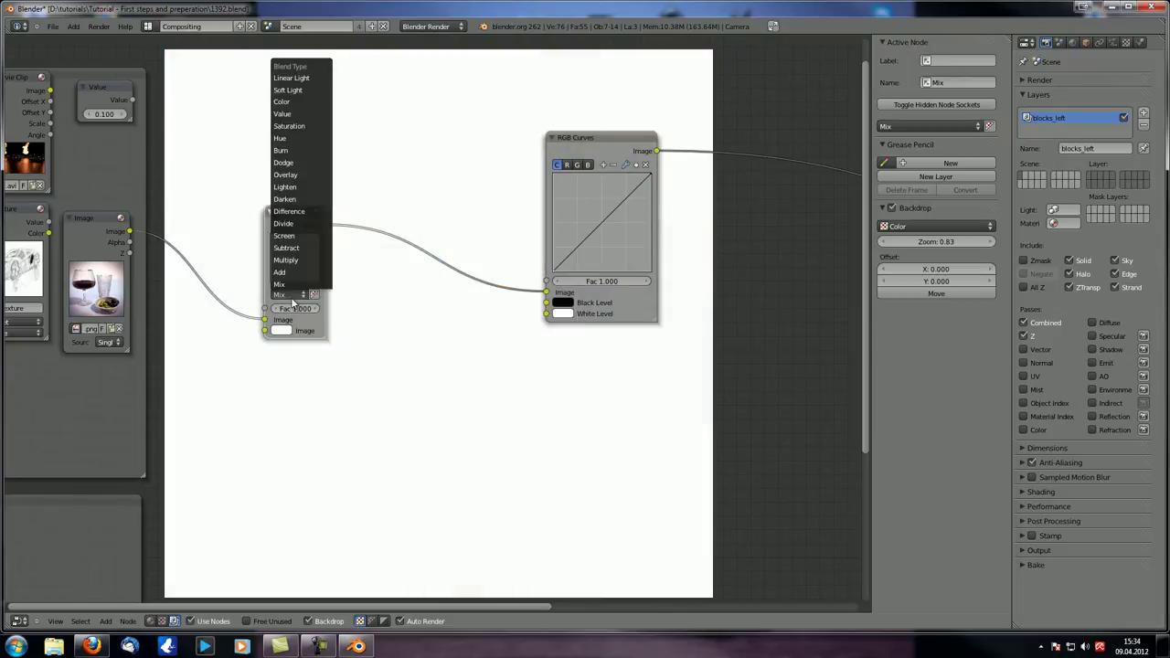
left_click(282, 331)
left_click(316, 254)
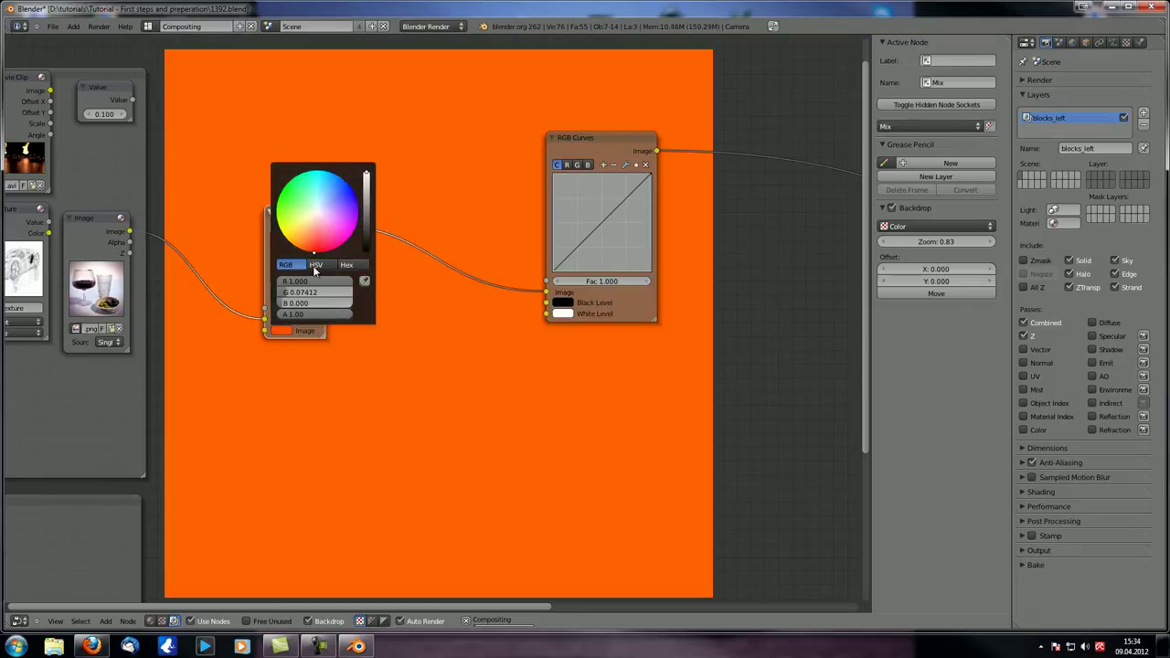
left_click(295, 310)
type("0.5")
key("Return")
Step: Tint the White Level of the RGB Curves node pale red, about R 1.000, G 0.647, B 0.628
middle_click_drag(405, 319, 146, 187)
middle_click_drag(421, 288, 590, 377)
scroll(478, 320, "up", 4)
scroll(479, 320, "up", 1)
middle_click_drag(508, 266, 326, 293)
scroll(349, 323, "up", 3)
middle_click_drag(487, 331, 539, 287)
left_click(521, 315)
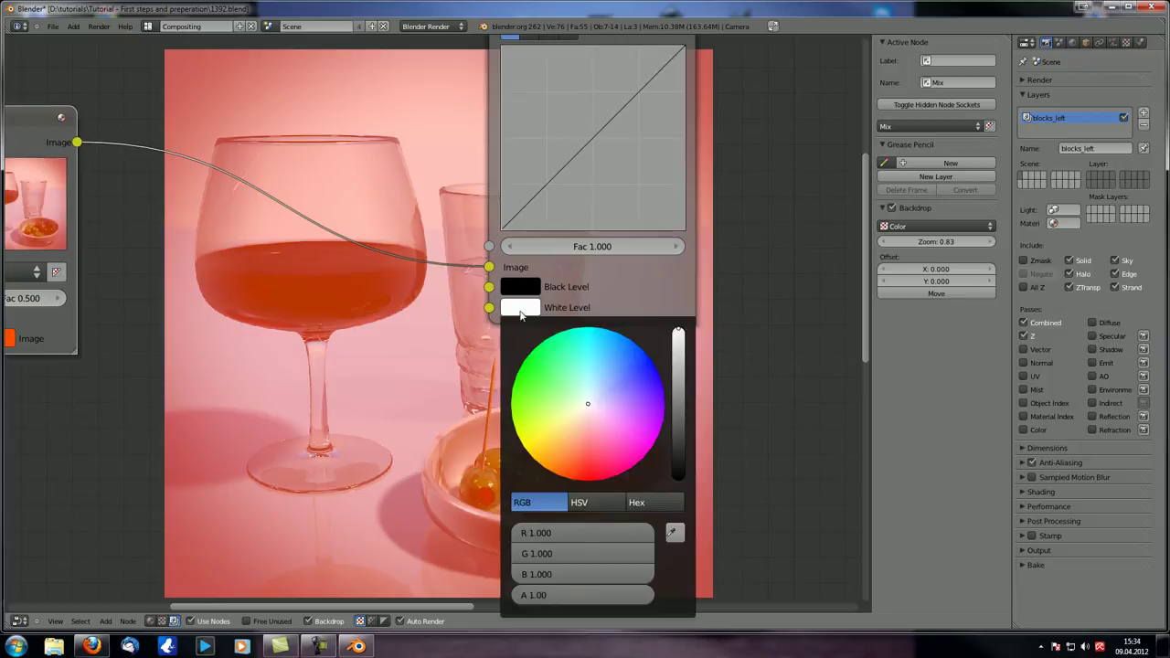
left_click(589, 427)
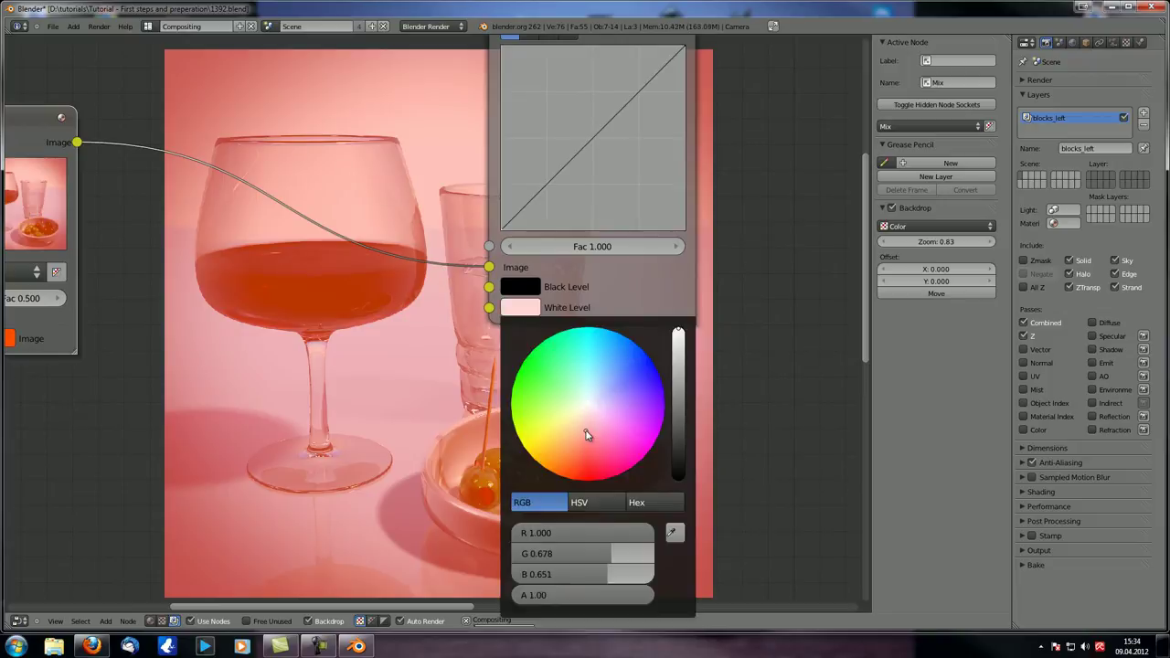
Step: Set the Black Level of the RGB Curves node to a dark red, about R 0.065, G 0.012, B 0.008
left_click(513, 286)
left_click(680, 435)
left_click(682, 427)
left_click(591, 436)
left_click_drag(583, 442, 581, 450)
left_click(677, 417)
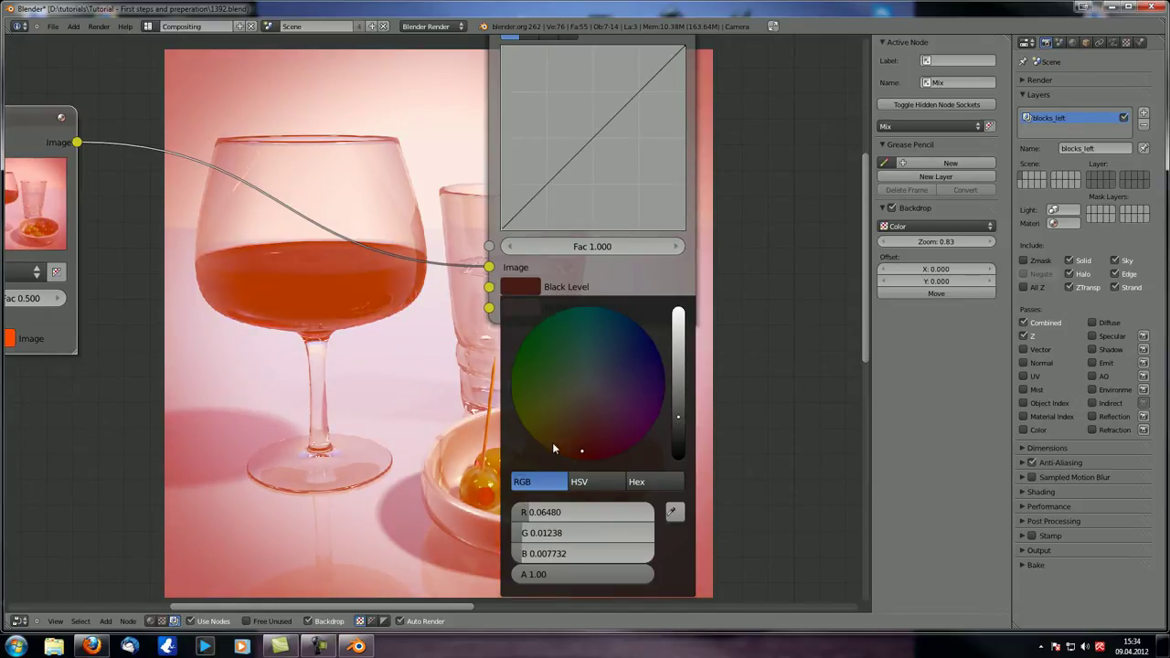
Step: Shift the White Level of the RGB Curves node to a more saturated pinkish red
left_click(520, 307)
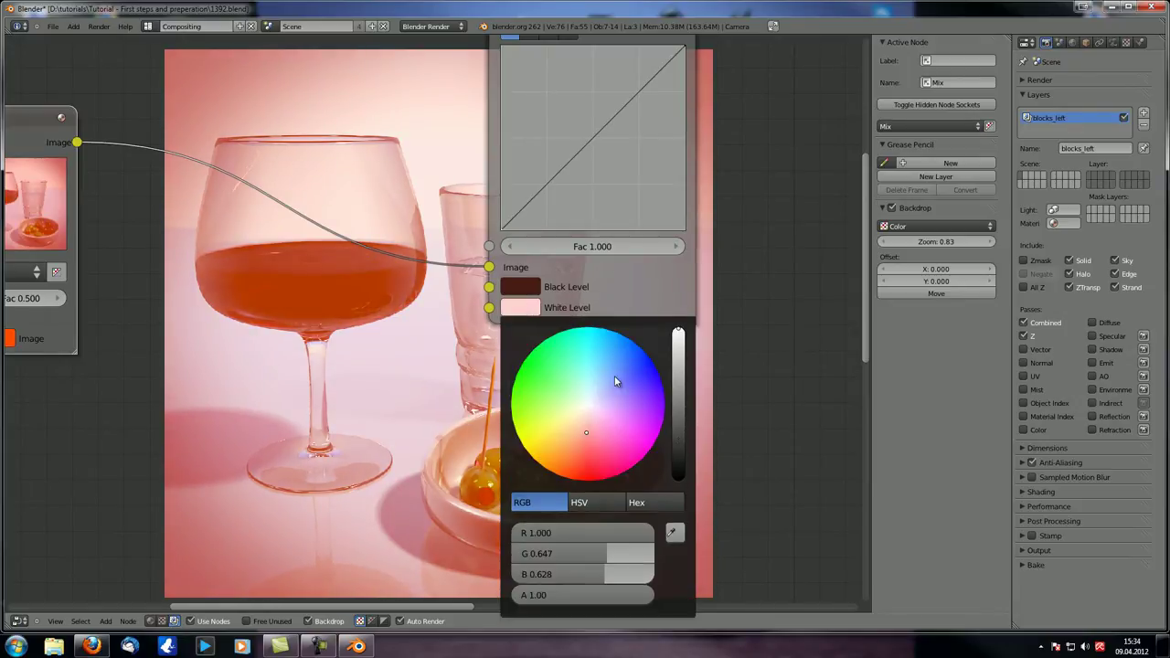
left_click(582, 448)
left_click_drag(582, 450, 587, 448)
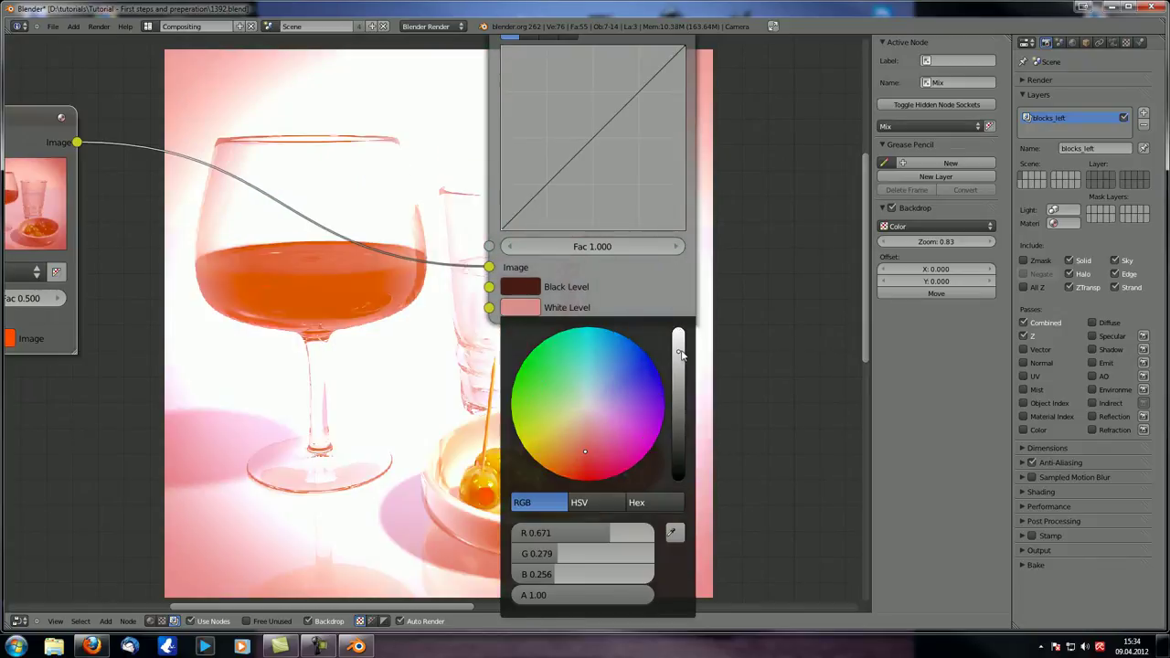
Step: Brighten and saturate the Black Level of the RGB Curves node to a strong red, about R 0.531, G 0.030, B 0.000
left_click(547, 287)
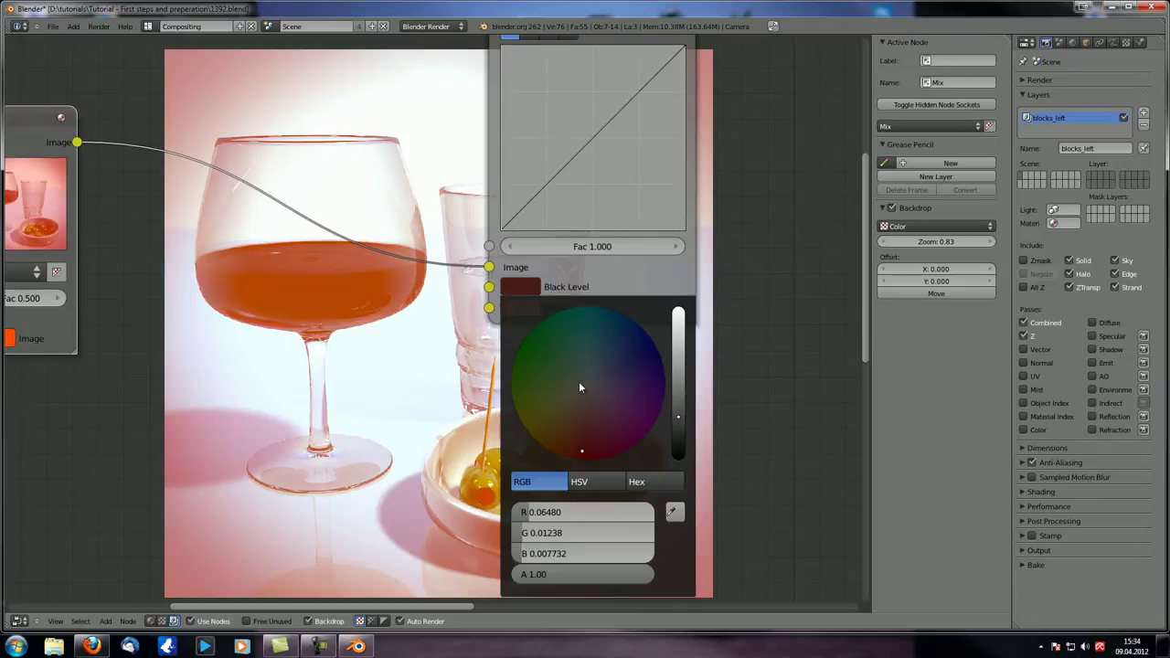
left_click_drag(678, 417, 679, 395)
left_click_drag(586, 448, 584, 465)
left_click_drag(679, 387, 677, 342)
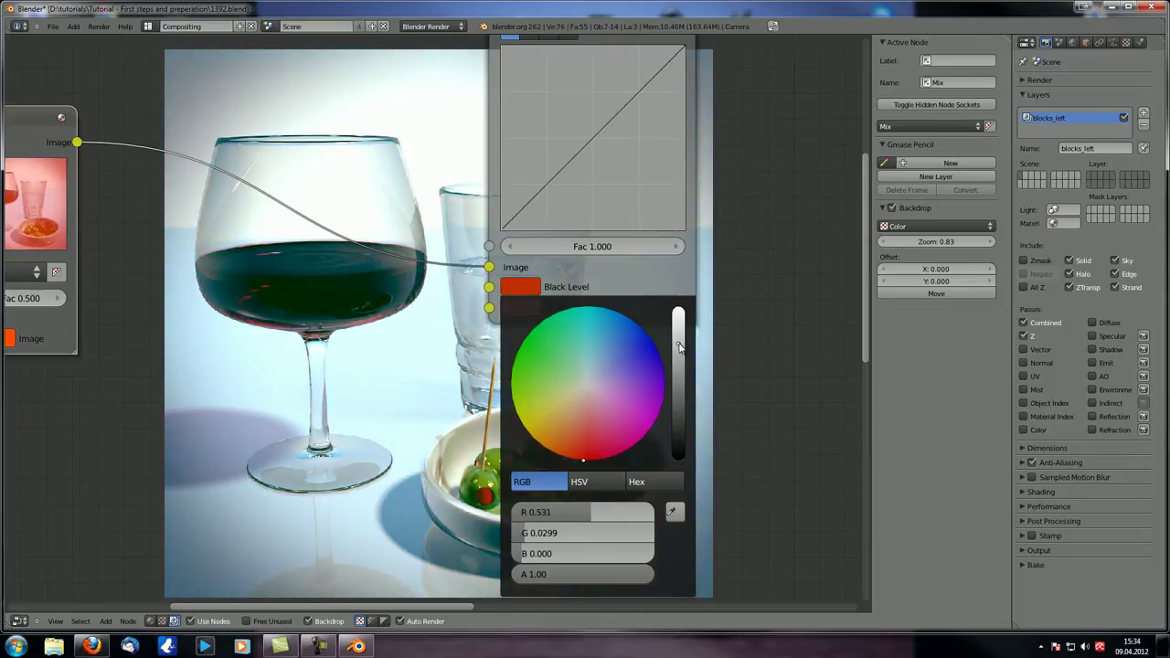
middle_click_drag(400, 324, 538, 229)
left_click(673, 194)
left_click(816, 246)
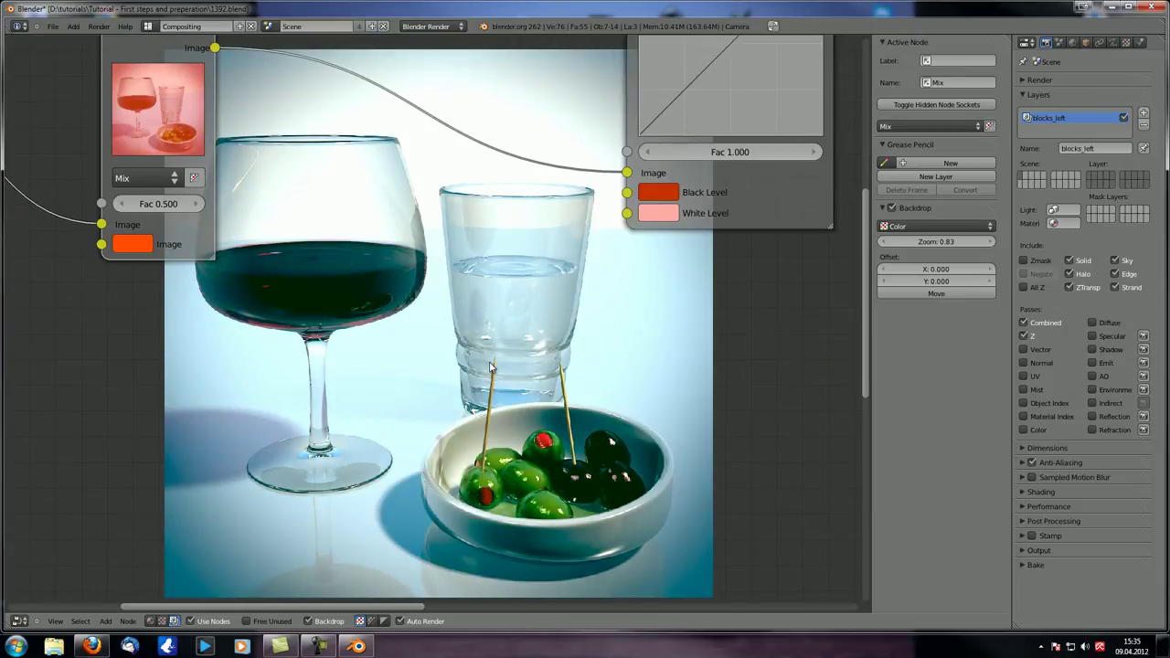
middle_click_drag(491, 366, 487, 422)
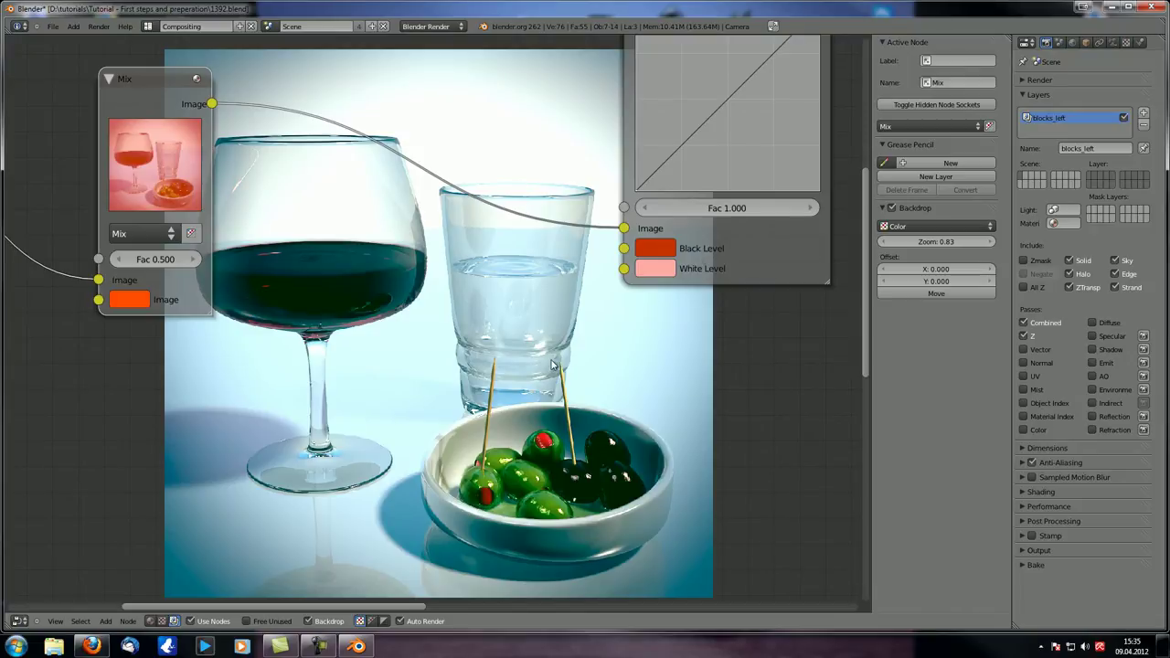
Step: Delete the RGB Curves node while keeping the Mix node connected to the output
scroll(528, 377, "down", 9)
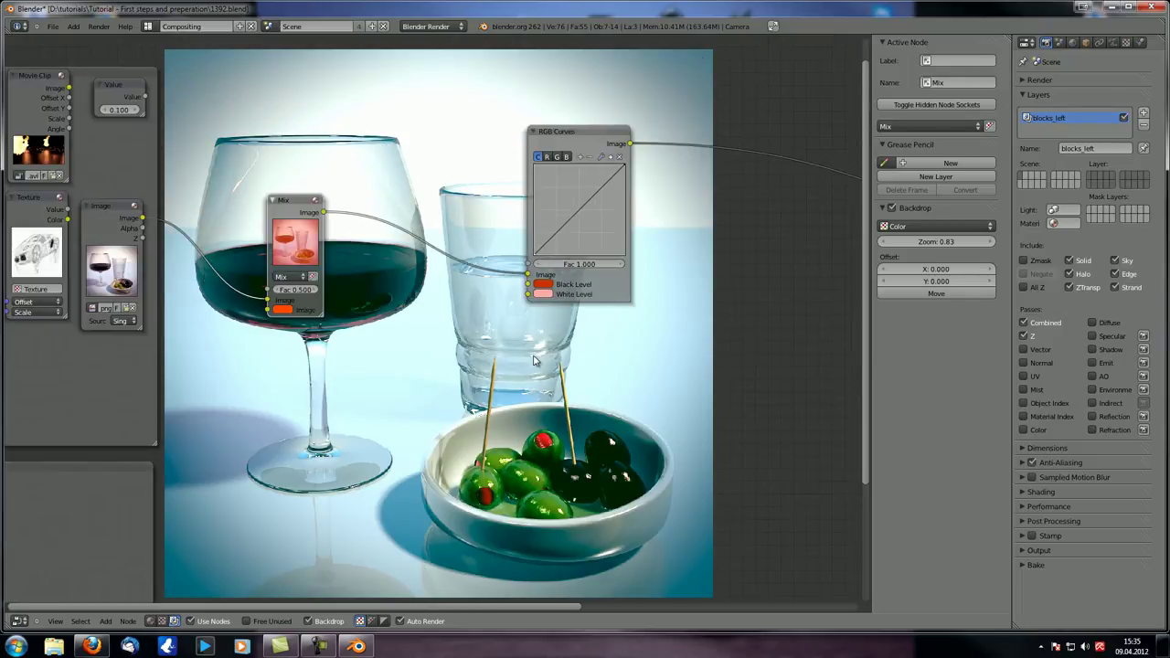
middle_click_drag(527, 358, 353, 343)
scroll(355, 343, "down", 3)
middle_click_drag(235, 277, 387, 346)
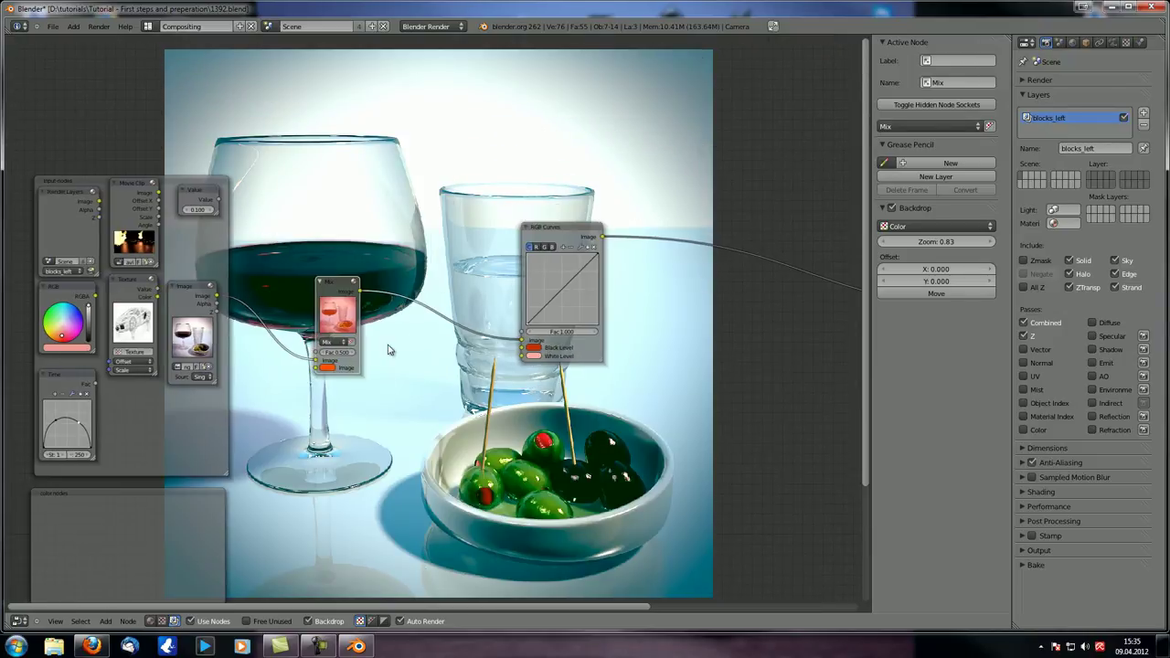
scroll(334, 287, "down", 5)
middle_click_drag(377, 271, 355, 155)
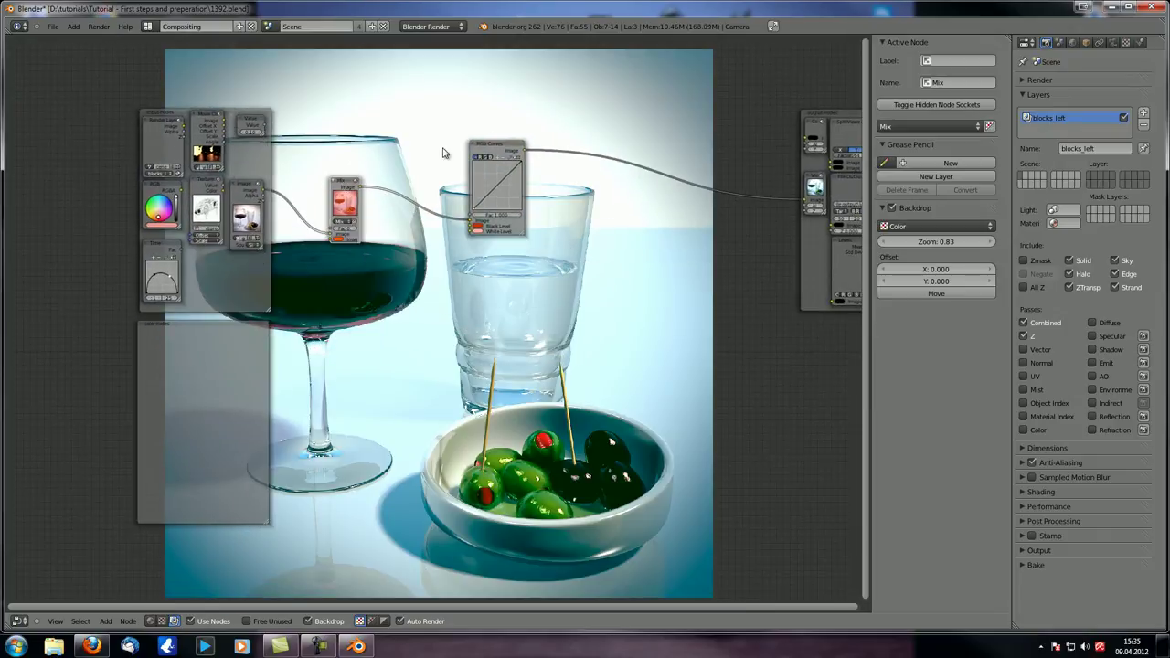
left_click(504, 153)
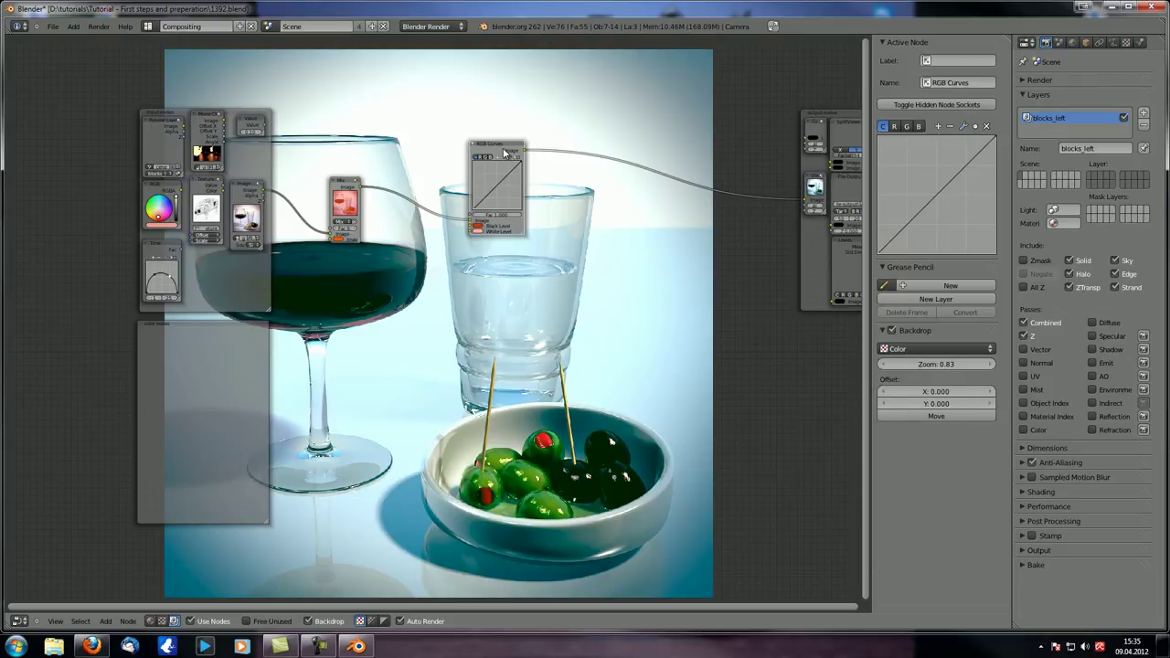
key("ctrl+x")
Step: Add a fresh RGB Curves node and place it in the upper part of the empty color nodes frame
key("shift+a")
mouse_move(308, 473)
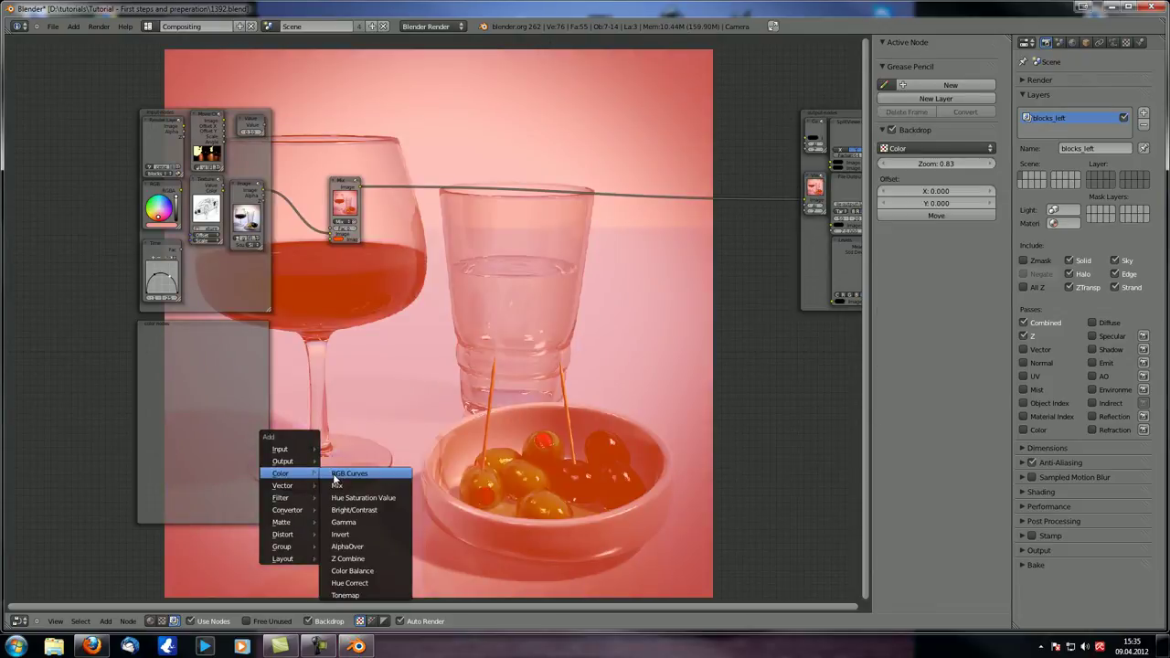
left_click(354, 477)
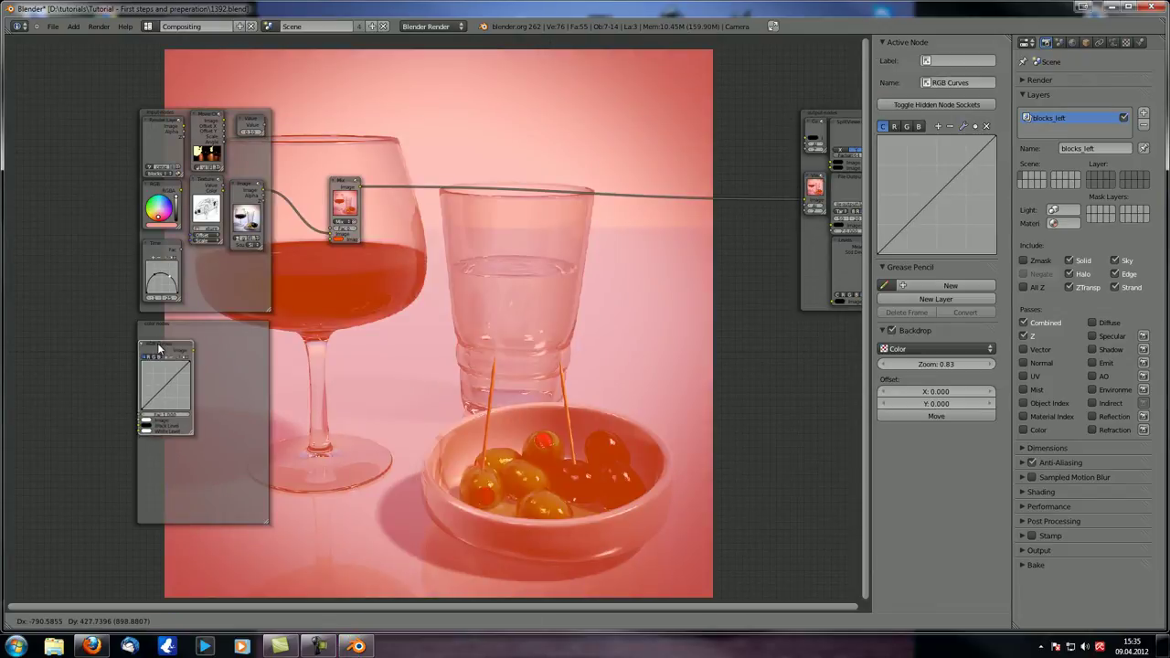
left_click(160, 340)
Step: Move the Mix node farther from the Image node and make its second input color white by setting the saturation to 0
left_click_drag(355, 187, 502, 185)
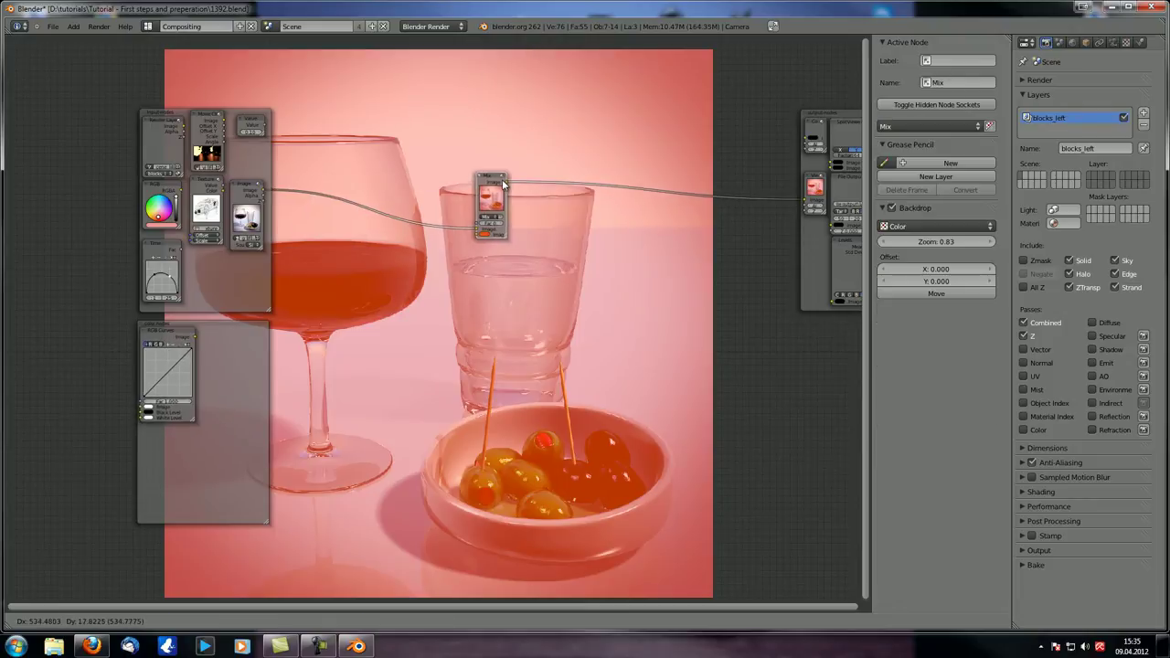
left_click(501, 185)
scroll(399, 302, "up", 4)
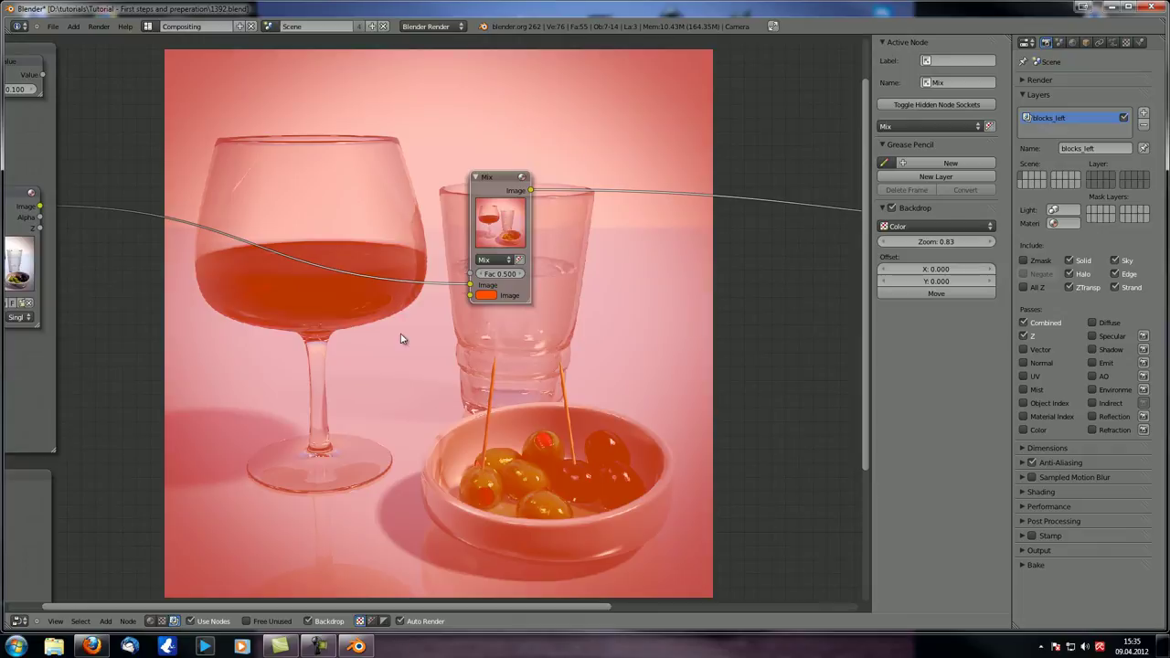
left_click(492, 296)
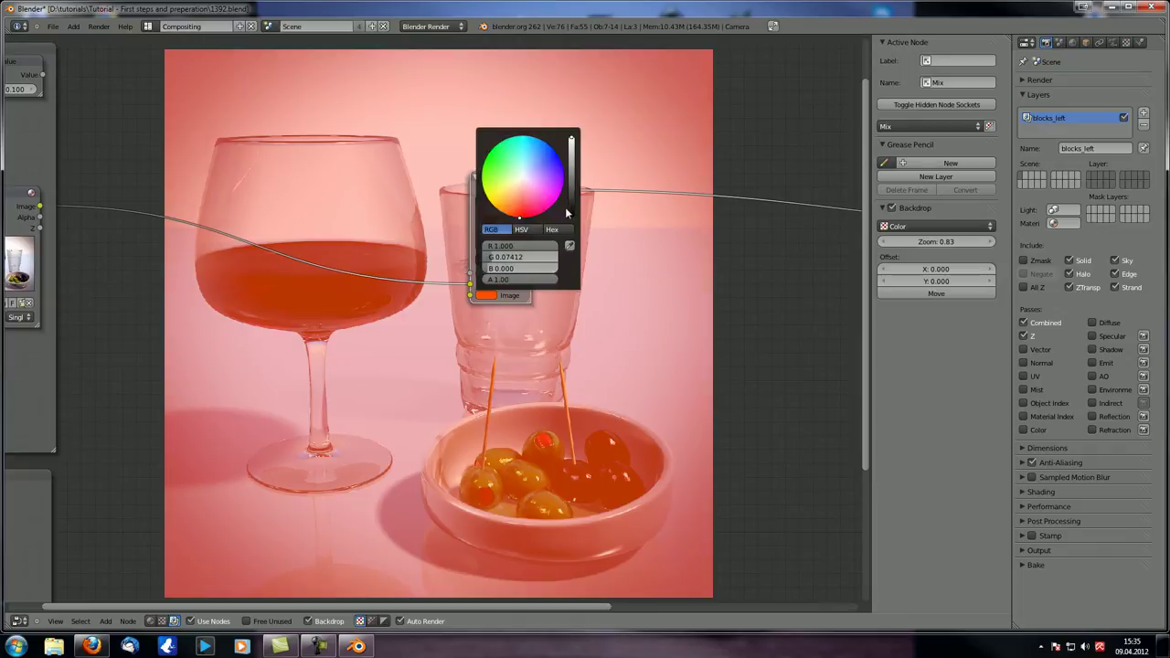
left_click(499, 297)
left_click_drag(522, 263, 236, 261)
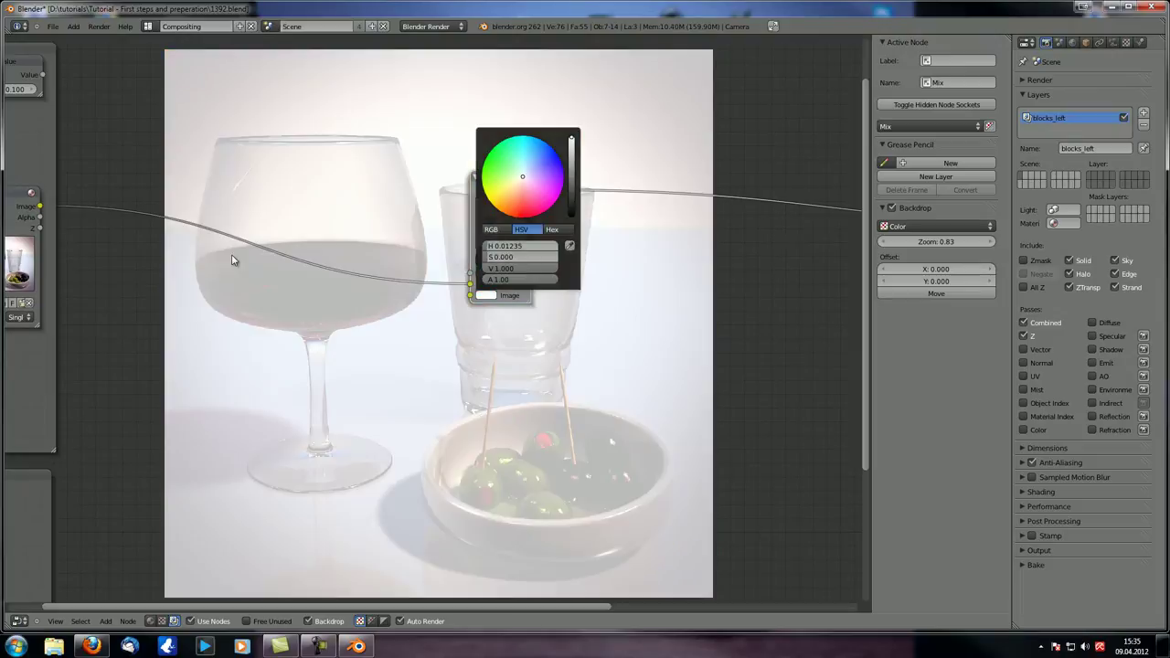
Step: Shift the Mix node slightly back toward the Image node and set its Fac to 0
left_click_drag(507, 186, 471, 194)
left_click_drag(468, 286, 335, 295)
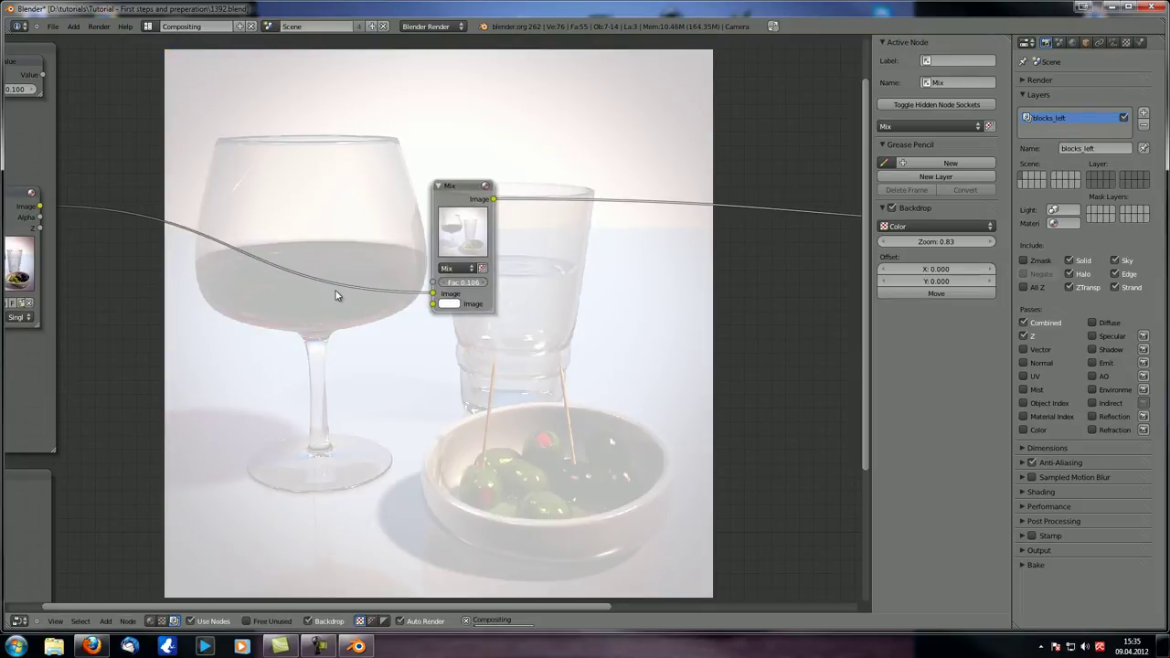
middle_click_drag(378, 334, 433, 283)
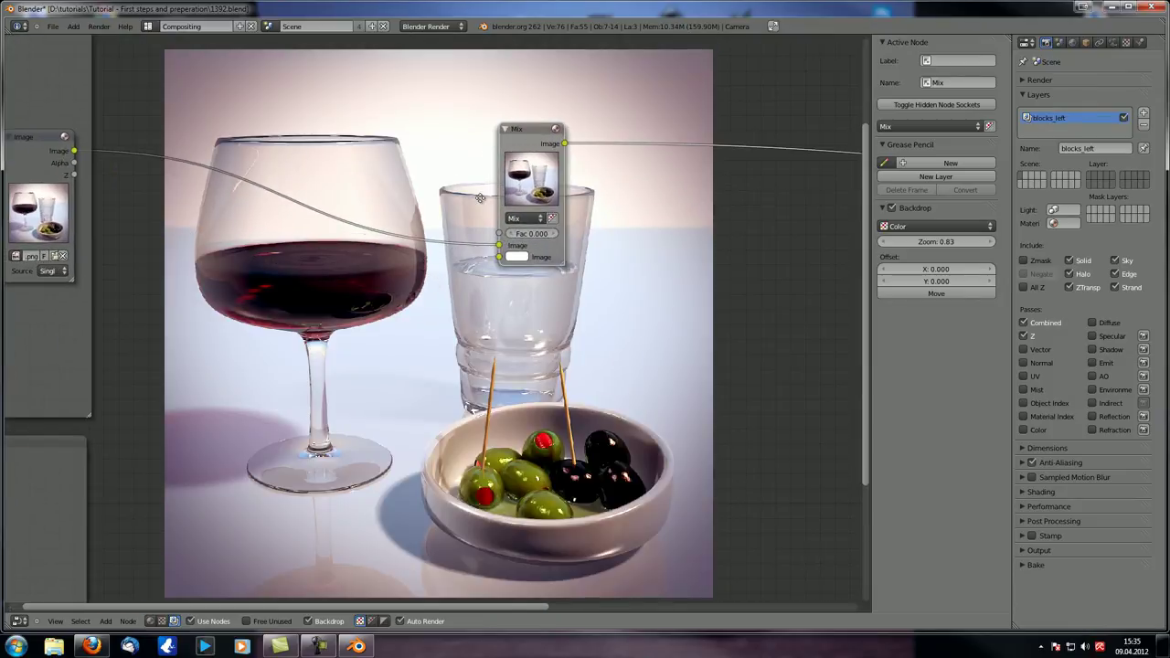
Step: Review the blend types offered by the Mix node and keep Mix as the blend type
scroll(464, 249, "up", 1)
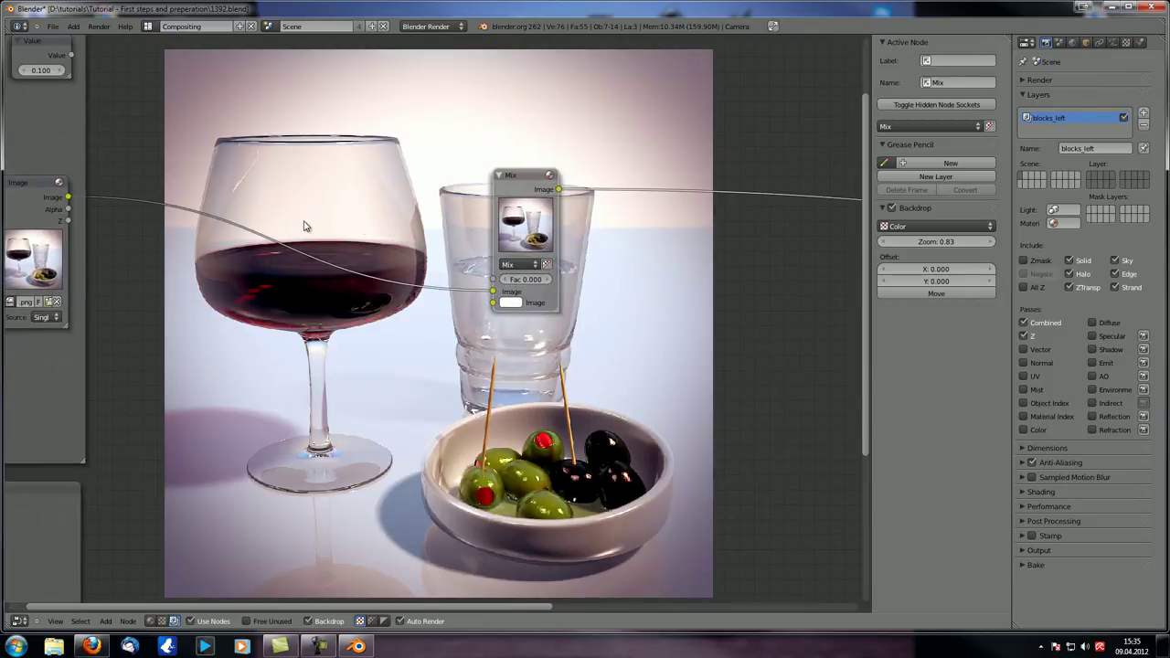
middle_click_drag(411, 230, 433, 229)
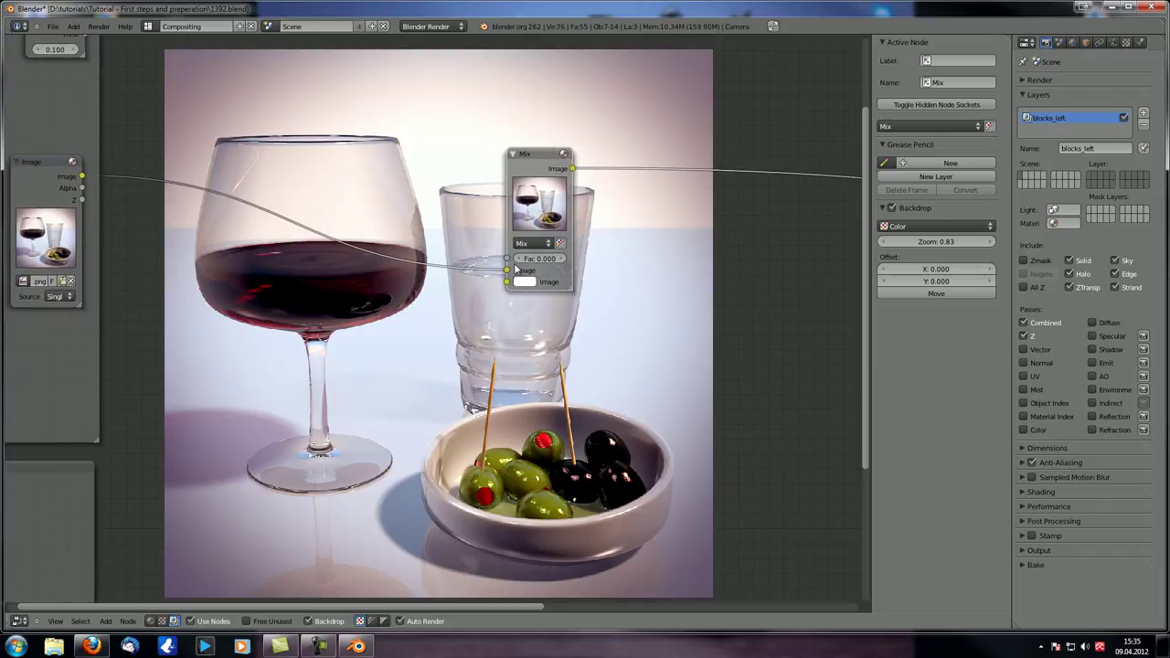
middle_click_drag(457, 259, 346, 239)
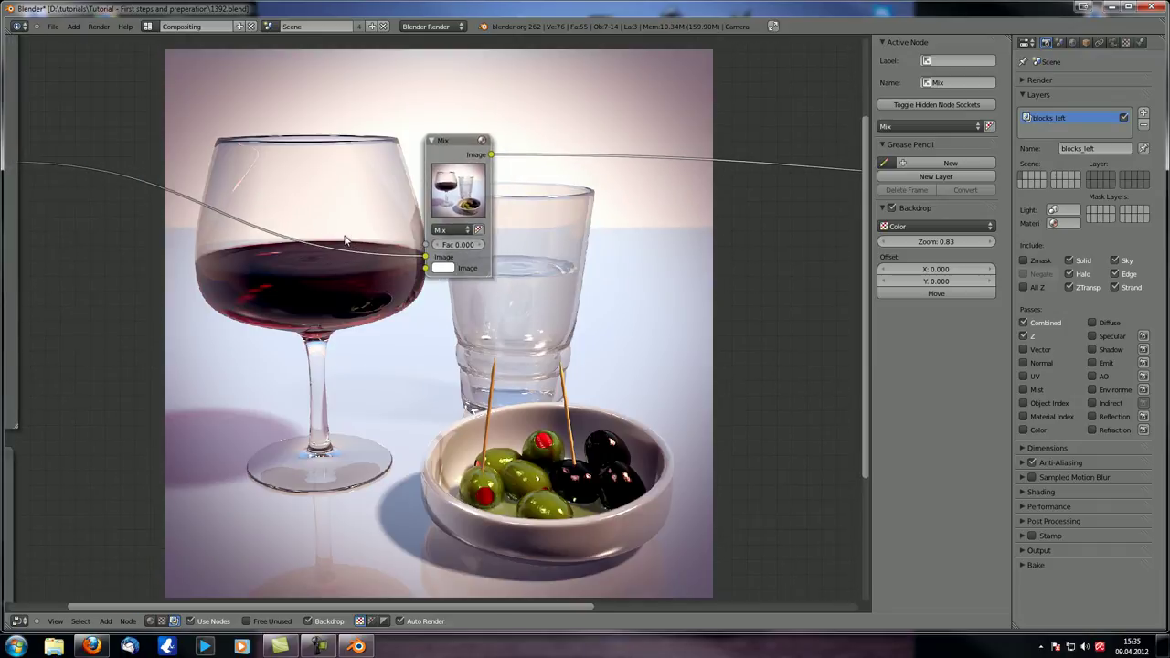
scroll(393, 253, "up", 2)
middle_click_drag(465, 209, 492, 259)
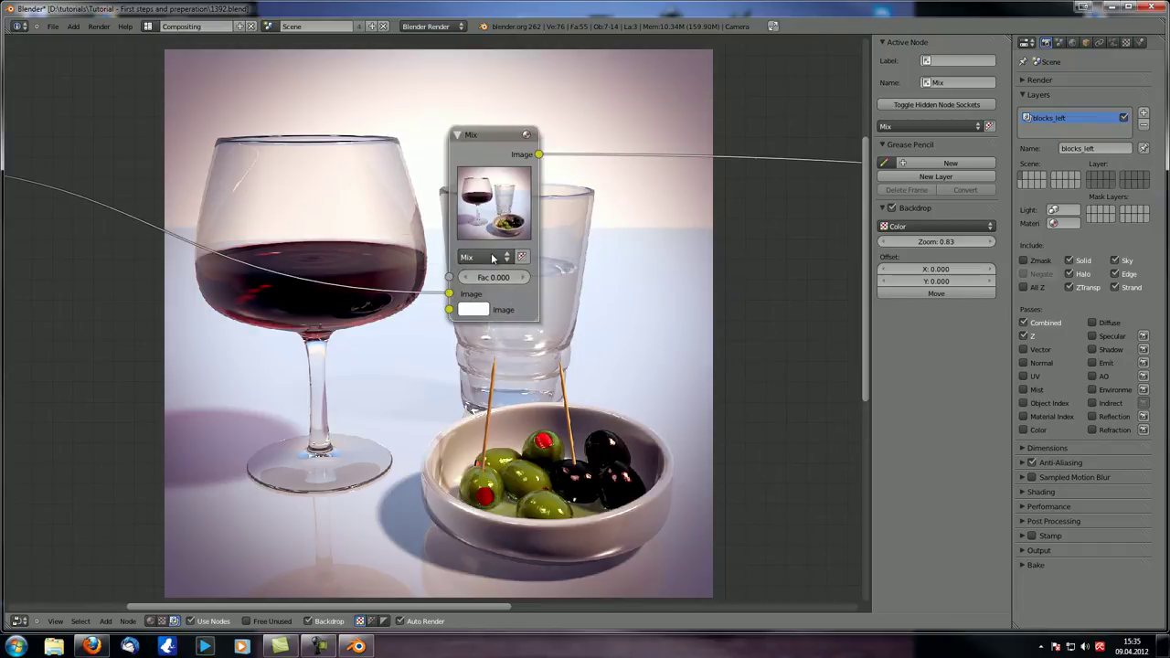
left_click(492, 258)
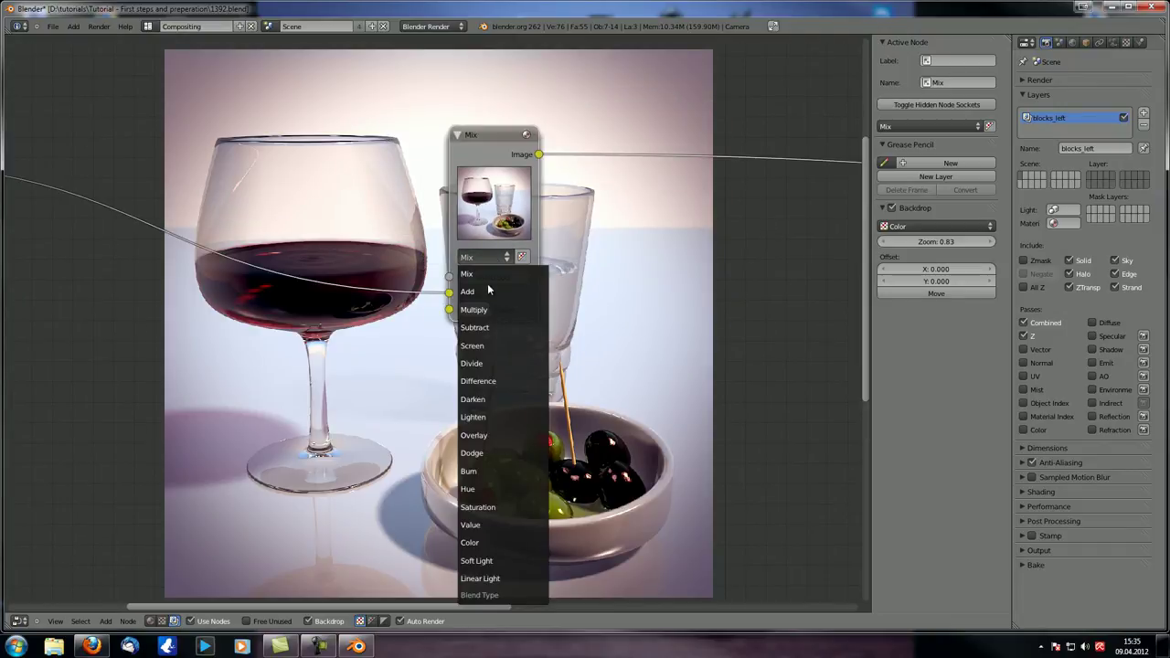
left_click_drag(483, 128, 474, 115)
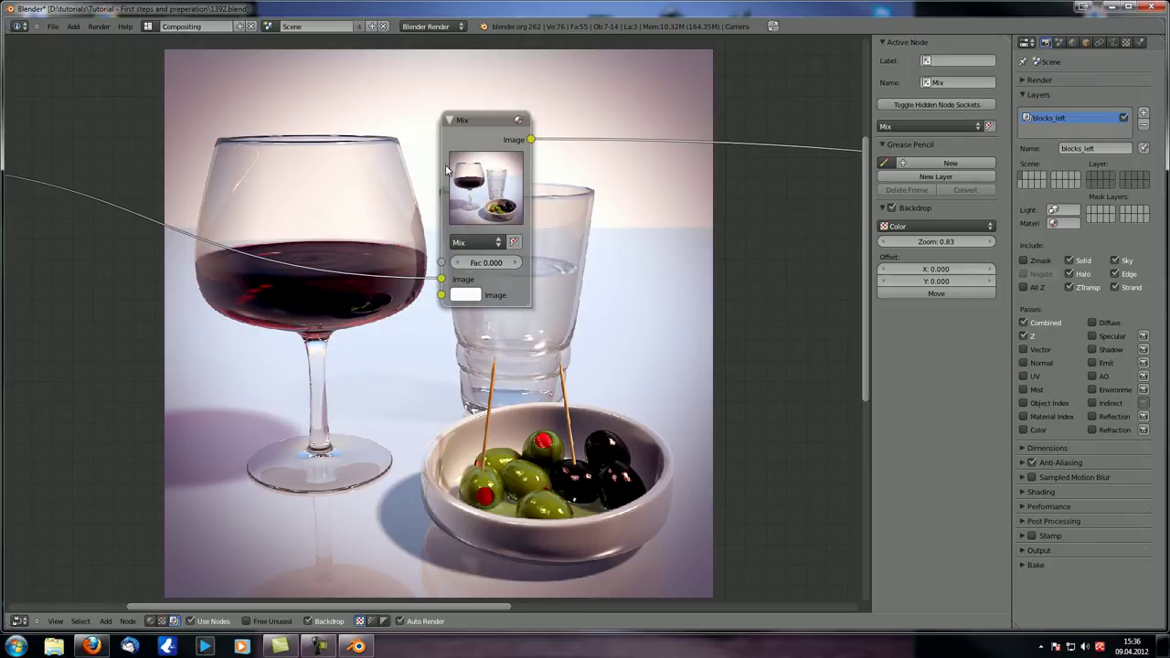
left_click(485, 243)
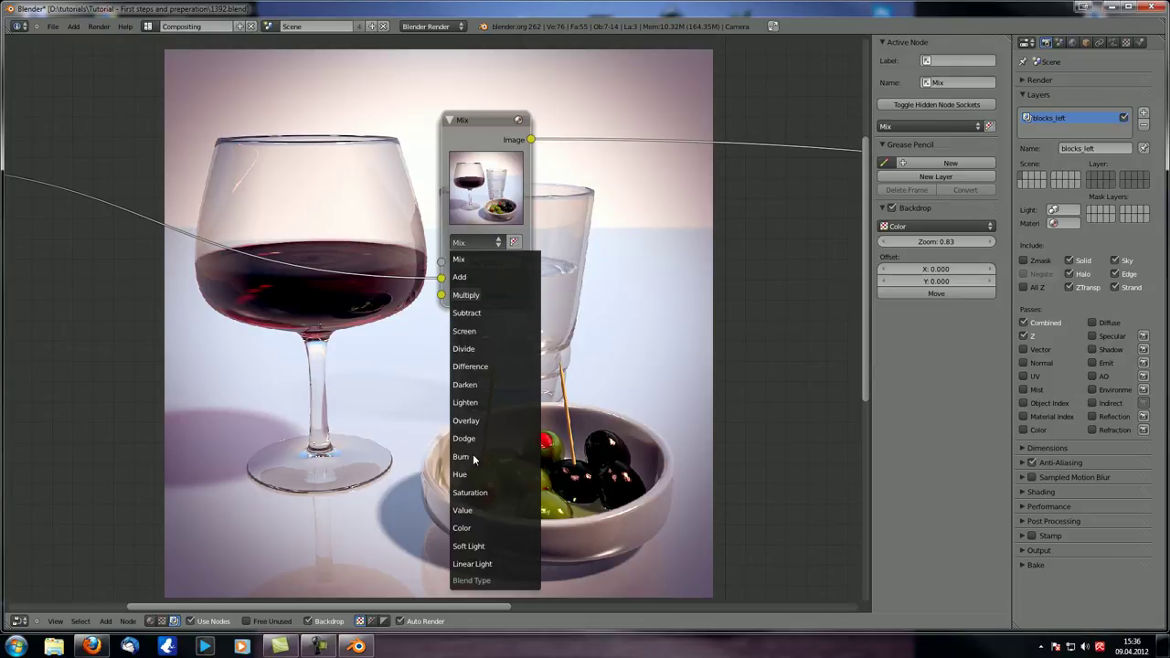
left_click(466, 260)
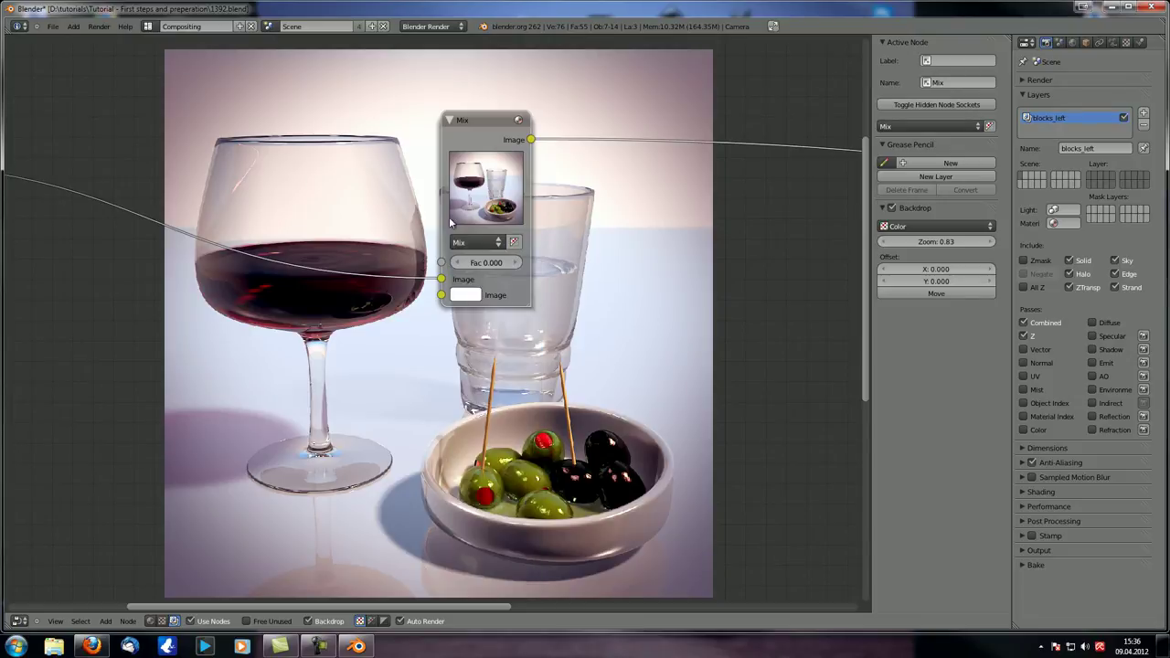
Step: Switch the Mix node's second-input alpha option on and off again, and keep the Mix blend type
left_click(515, 243)
left_click(517, 246)
left_click(482, 243)
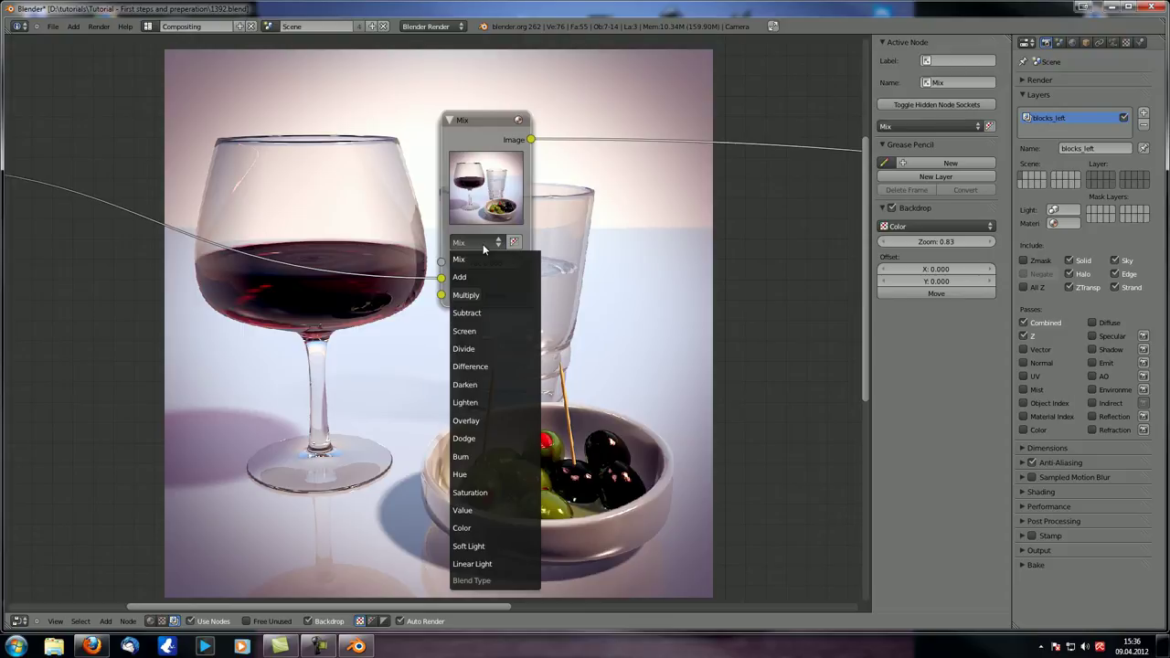
left_click(469, 262)
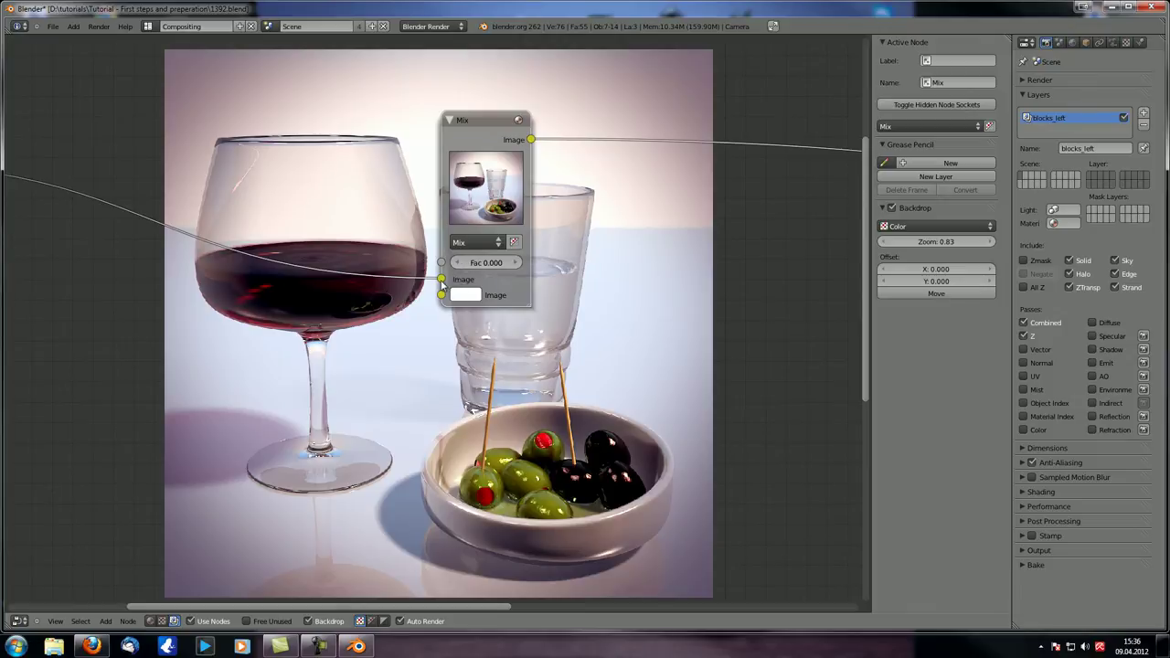
Step: Set the Mix node's Fac to 1, and reduce it to 0.3
left_click(481, 264)
type("1")
key("Return")
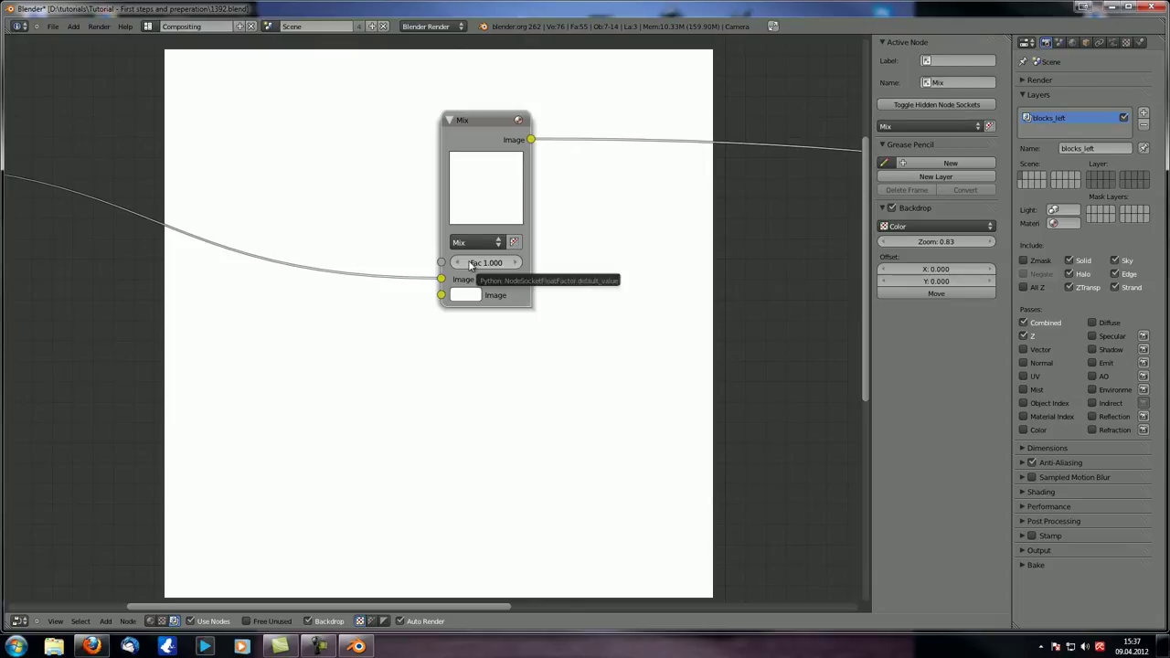
left_click(494, 262)
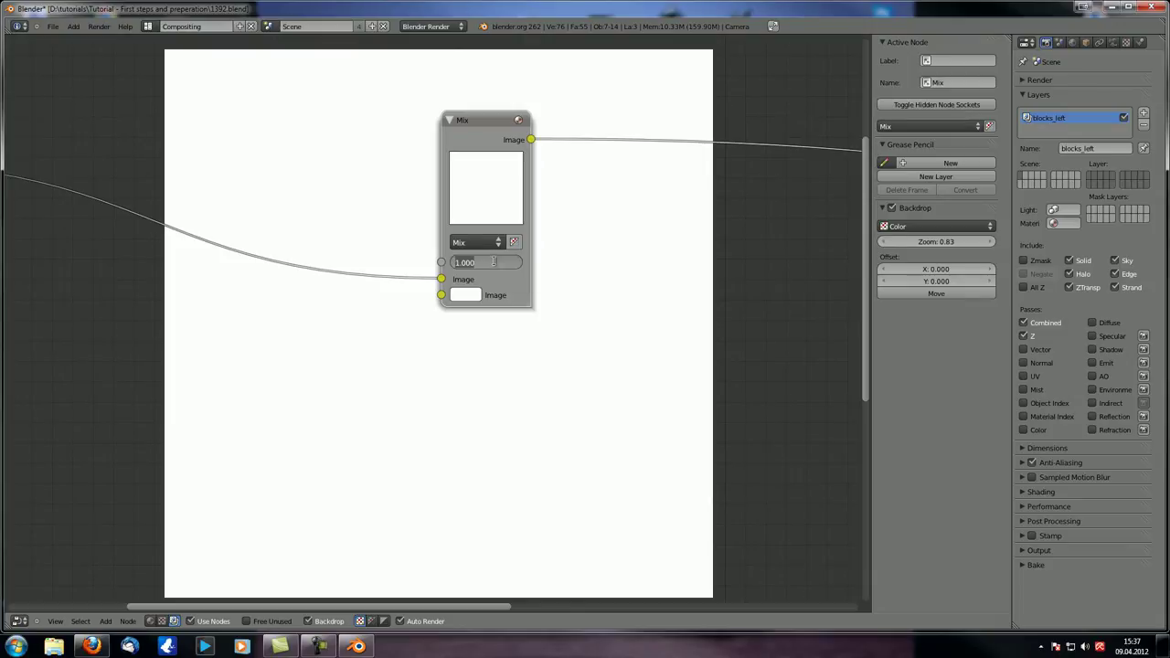
key("BackSpace")
key("Return")
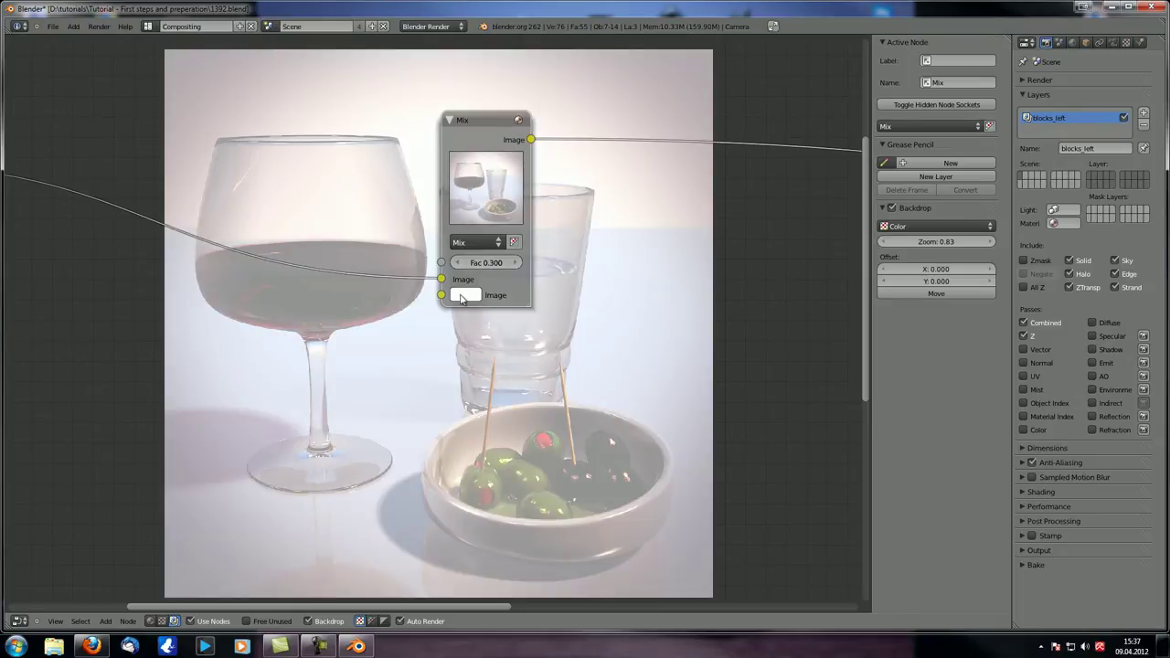
Step: Make the Mix node's second input color a fully saturated orange-red and set its Fac to 0.2
left_click(465, 296)
left_click(516, 181)
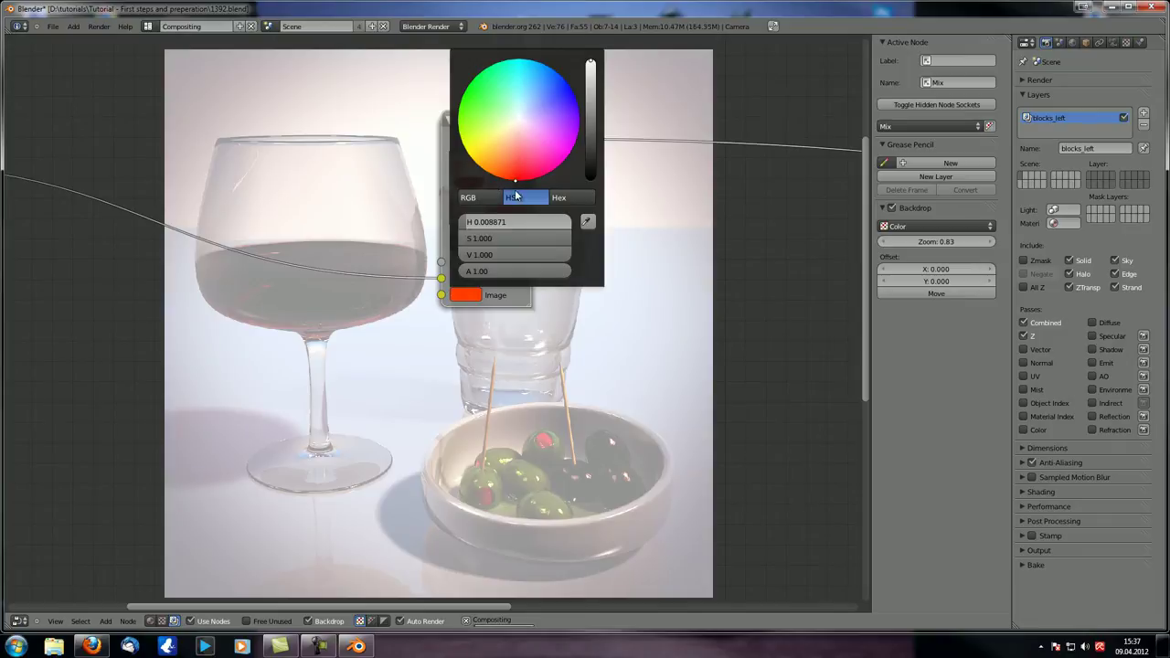
left_click(456, 262)
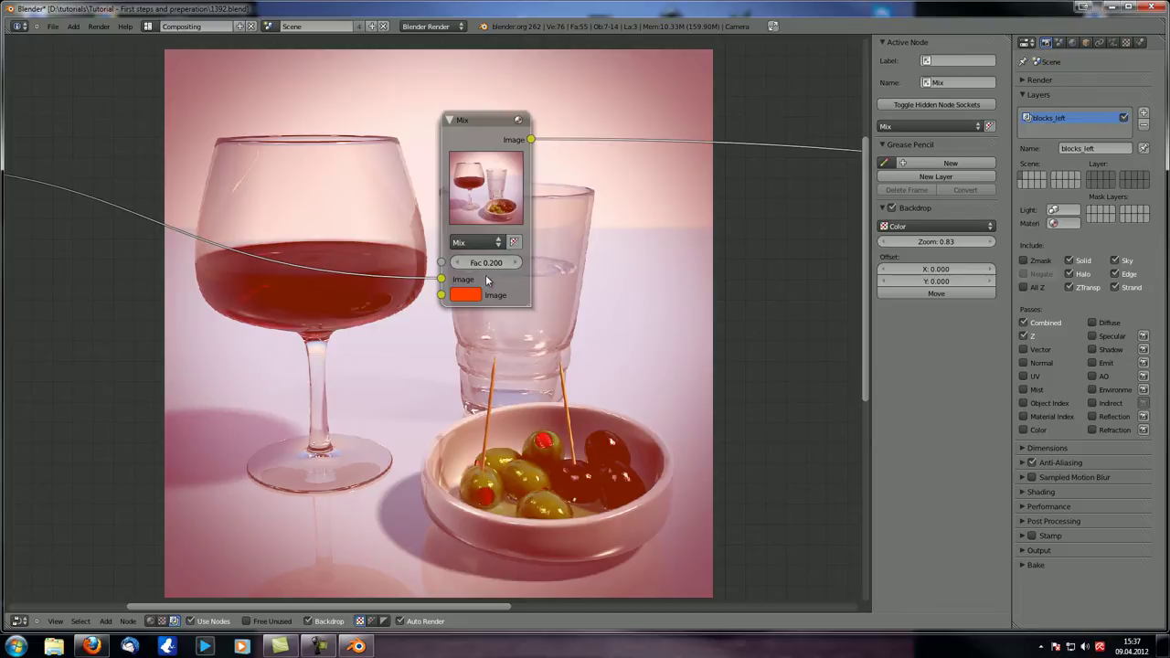
Step: Duplicate the Image node and place the copy below and beside the original, outside the frame
scroll(294, 272, "down", 3)
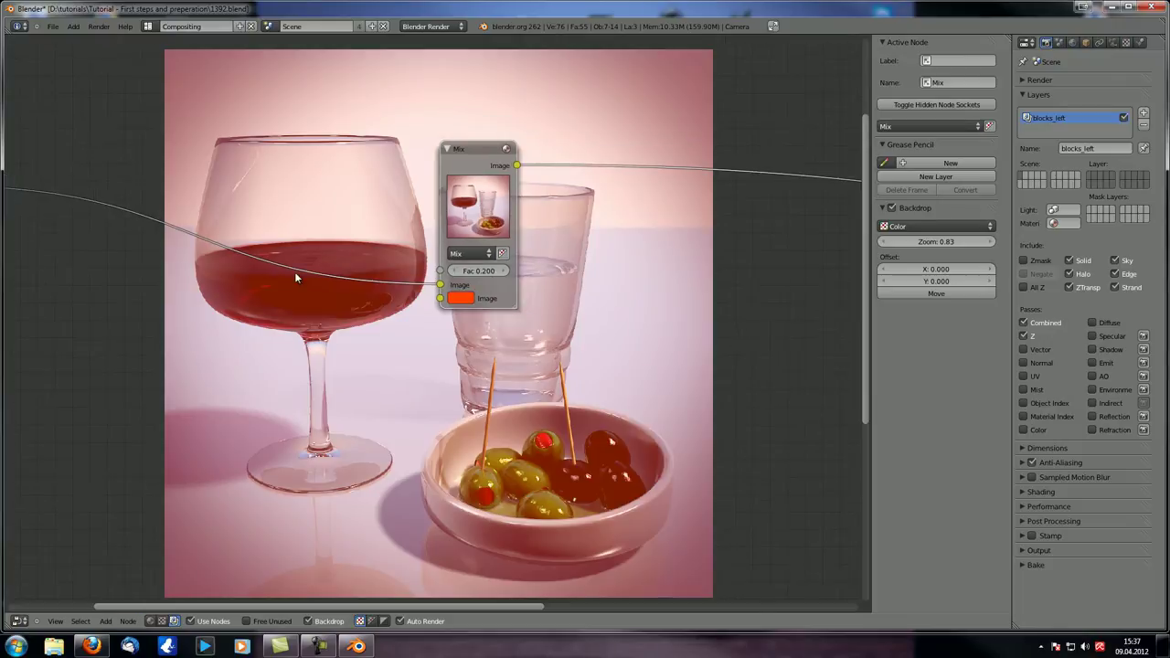
left_click(144, 191)
key("shift+d")
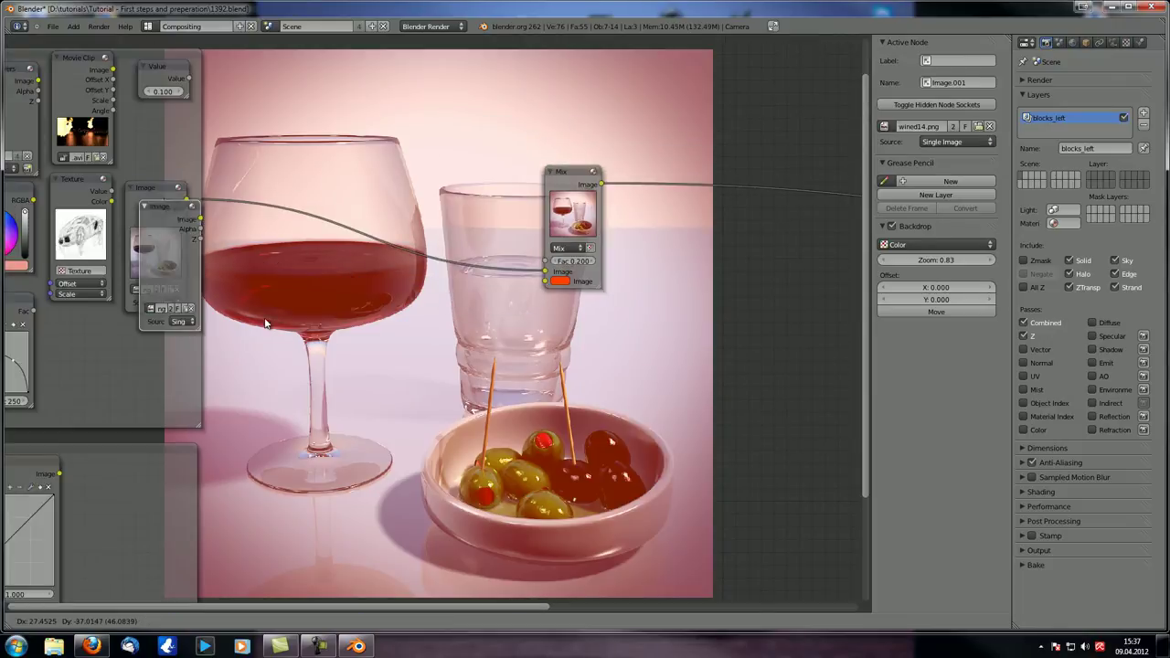
left_click(260, 336)
middle_click_drag(359, 354, 319, 312)
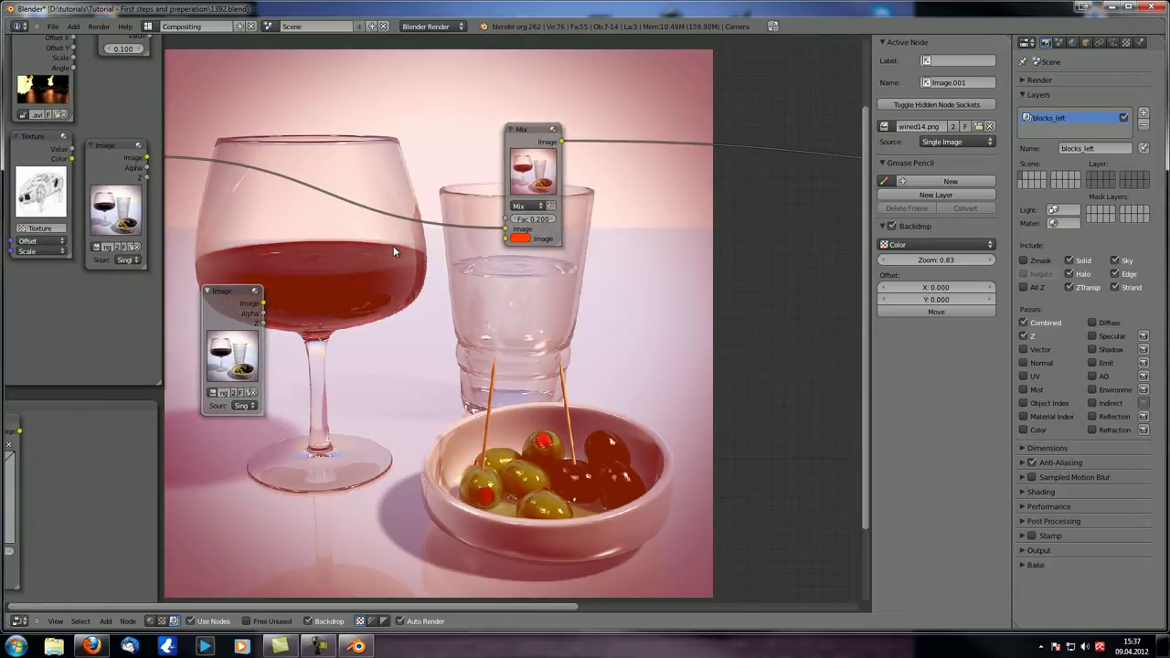
Step: Add an RGB Curves node beside the duplicated Image node
key("shift+a")
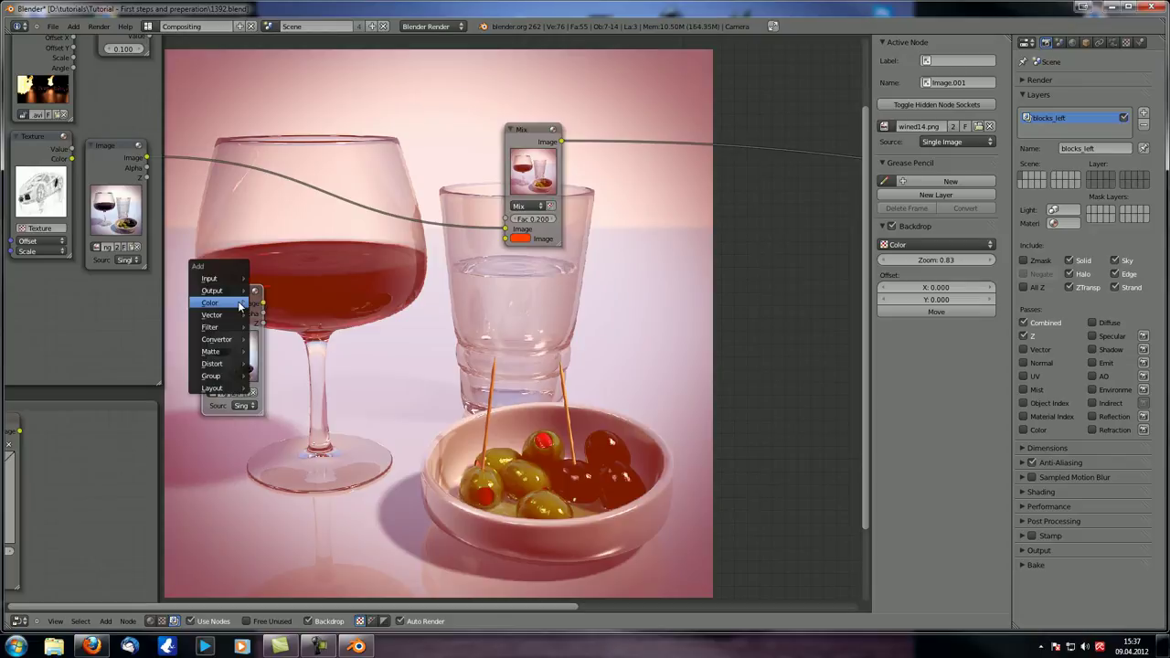
mouse_move(240, 305)
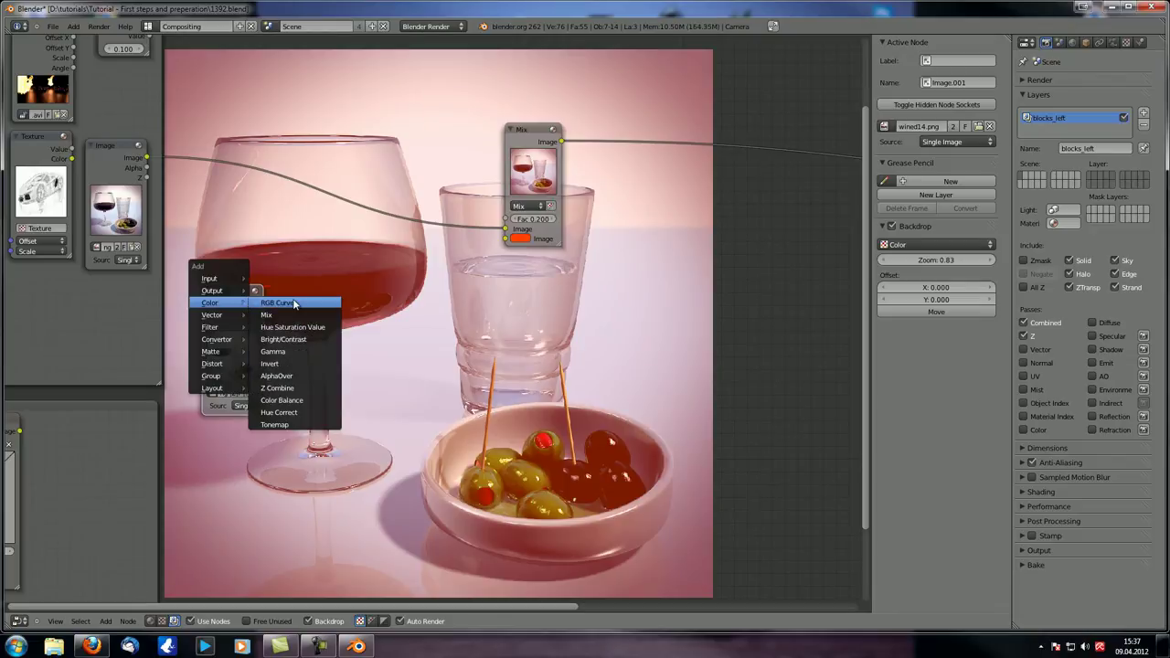
left_click(279, 303)
left_click(243, 309)
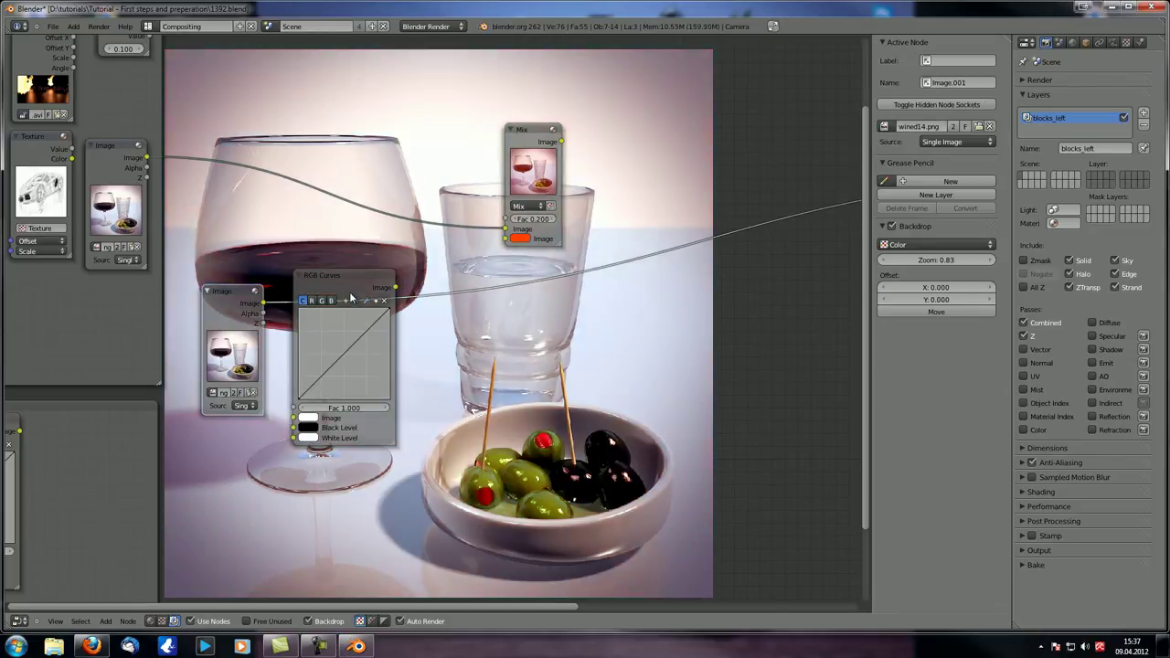
Step: Link the duplicated Image node through the new RGB Curves node into the Mix node's second image input, and preview the Mix node
left_click_drag(262, 304, 293, 417)
scroll(390, 285, "up", 1)
left_click_drag(389, 282, 516, 225)
left_click(540, 117, "ctrl+shift")
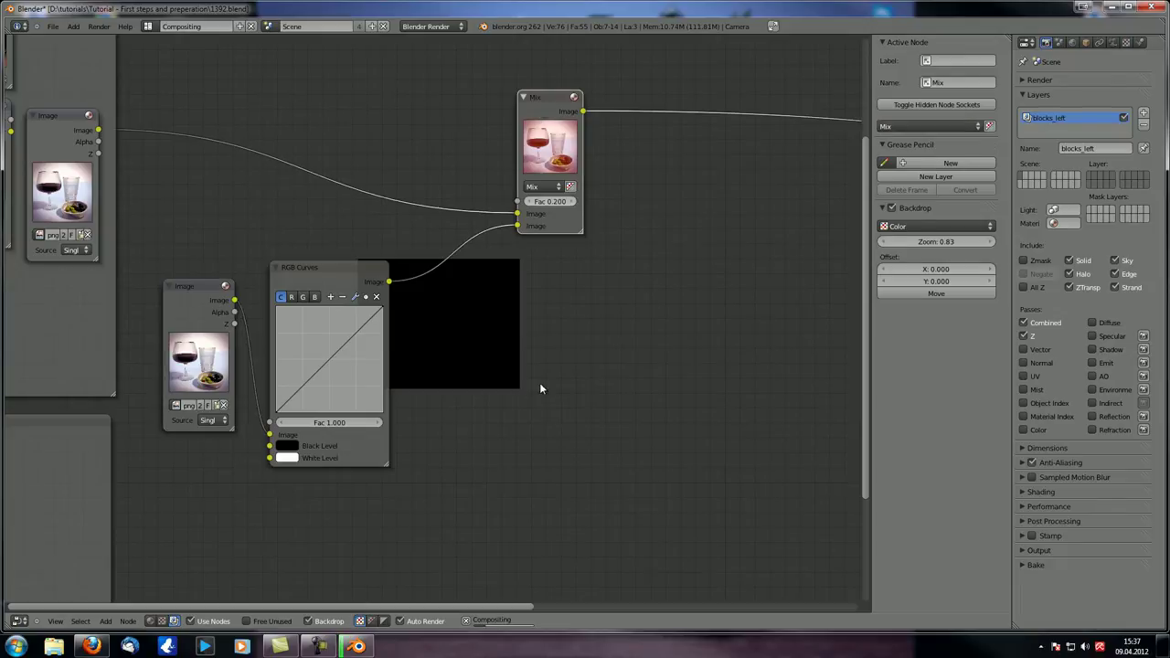
Step: Preview the new RGB Curves node, move it slightly, and shape its combined curve into a strong S-shape for high contrast
scroll(467, 329, "up", 3)
left_click(289, 250, "ctrl+shift")
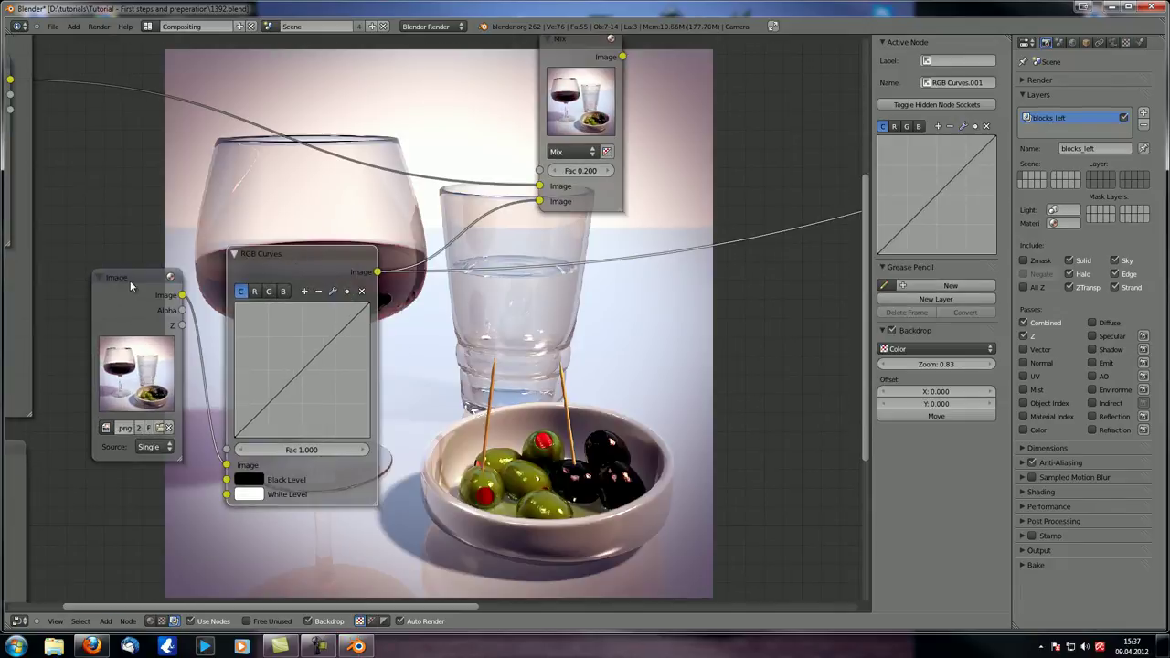
left_click_drag(295, 255, 311, 234)
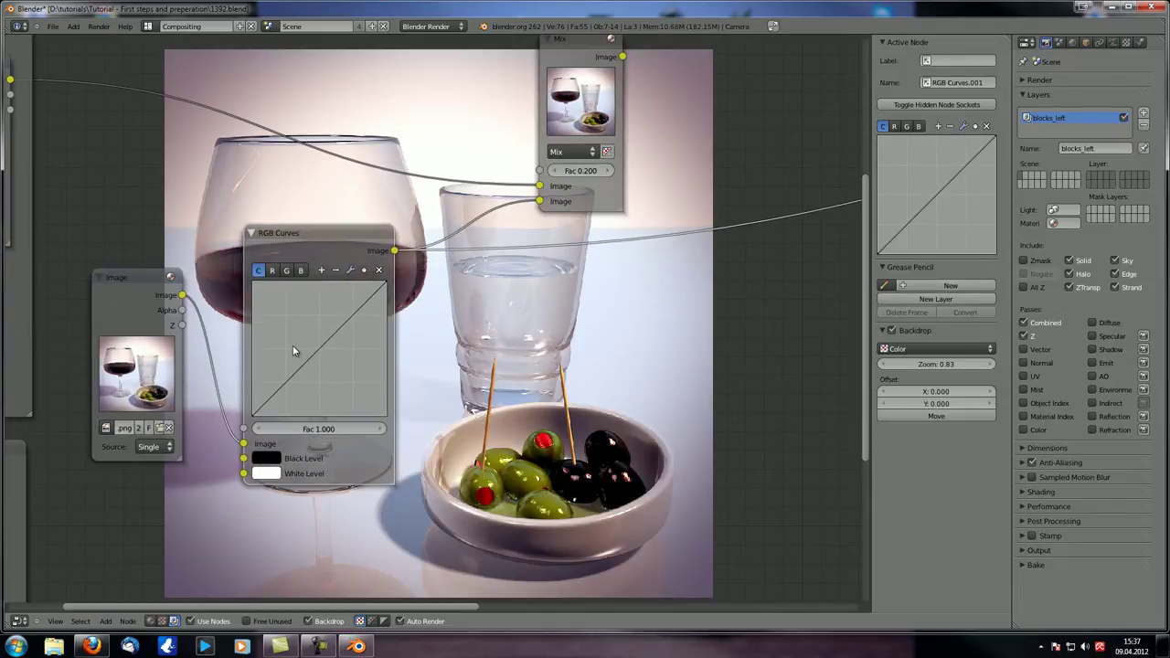
left_click_drag(318, 350, 339, 305)
left_click_drag(299, 403, 300, 402)
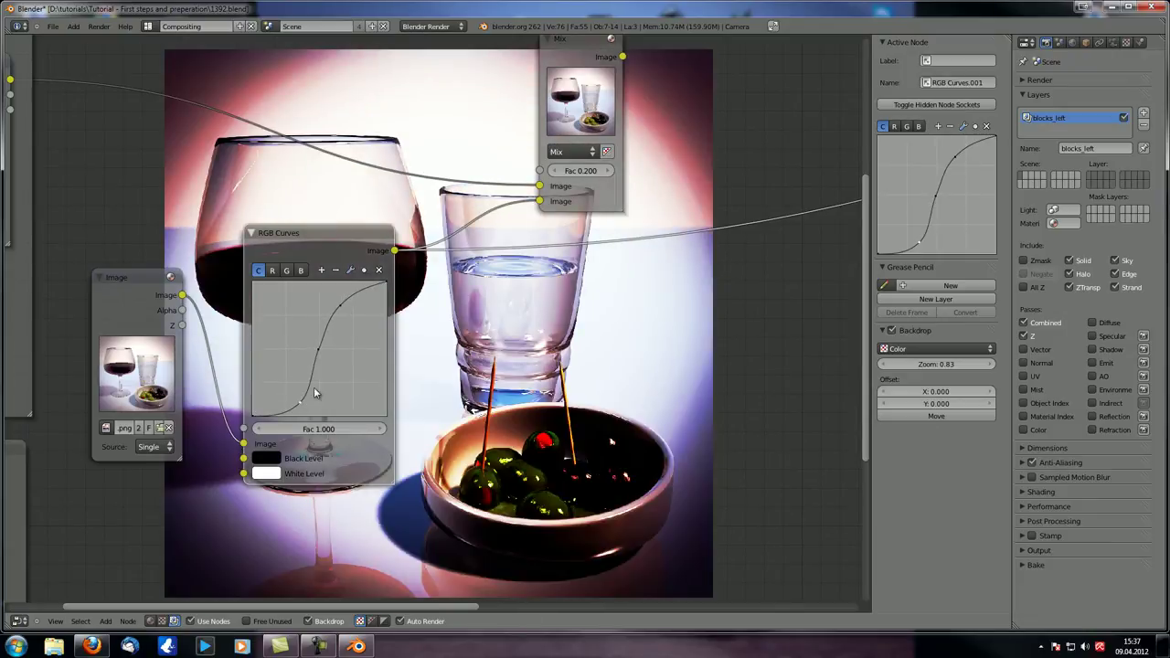
left_click_drag(342, 306, 336, 307)
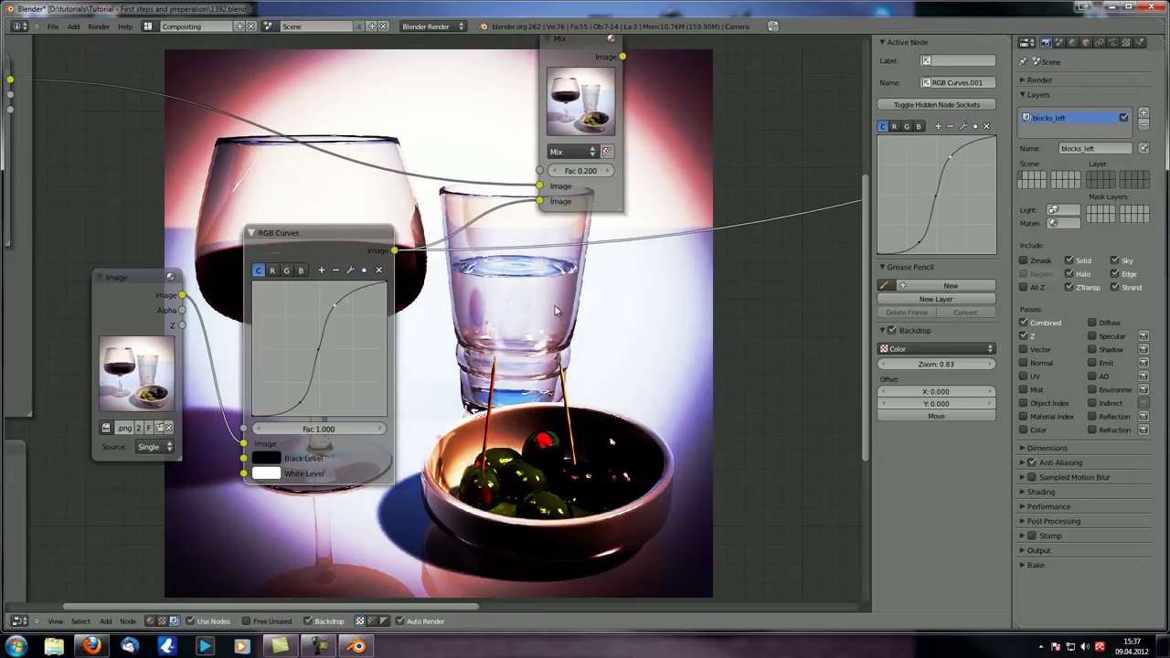
Step: Preview the Mix node's output and set its Fac to 0
middle_click_drag(556, 271, 455, 338)
left_click(484, 123)
scroll(565, 337, "up", 3)
middle_click_drag(568, 342, 466, 364)
left_click_drag(387, 231, 189, 234)
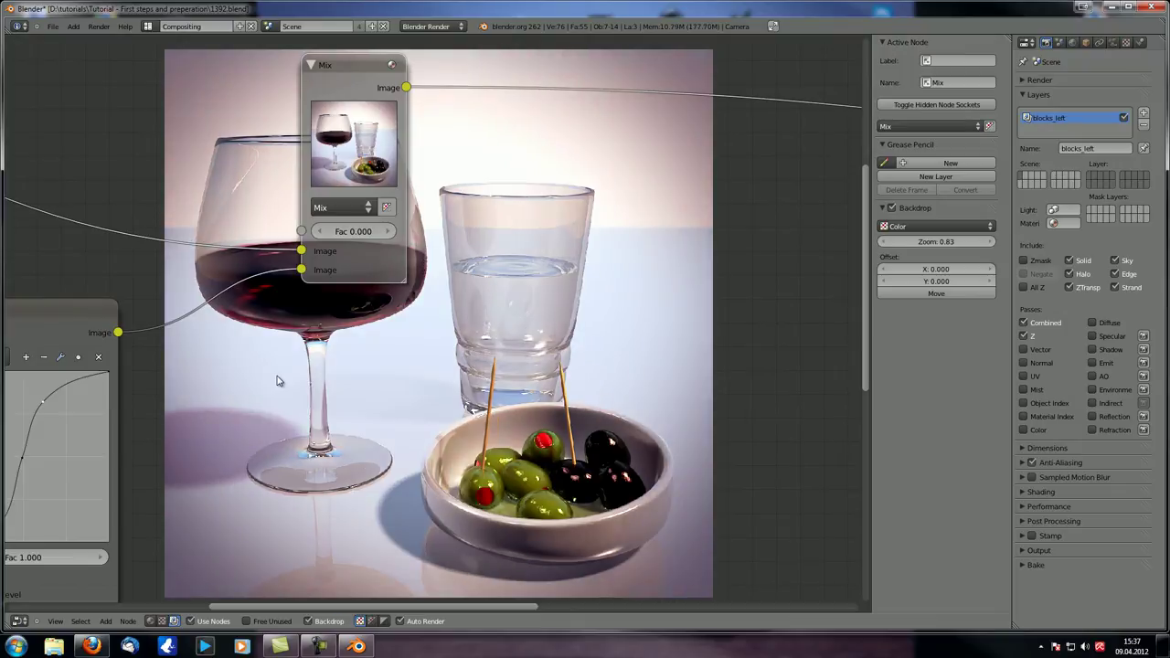
Step: Raise the Mix node's Fac to 0.5 and to 1, and settle on 0.622
left_click(388, 232)
left_click(389, 232)
left_click(389, 232)
left_click(388, 232)
left_click(389, 235)
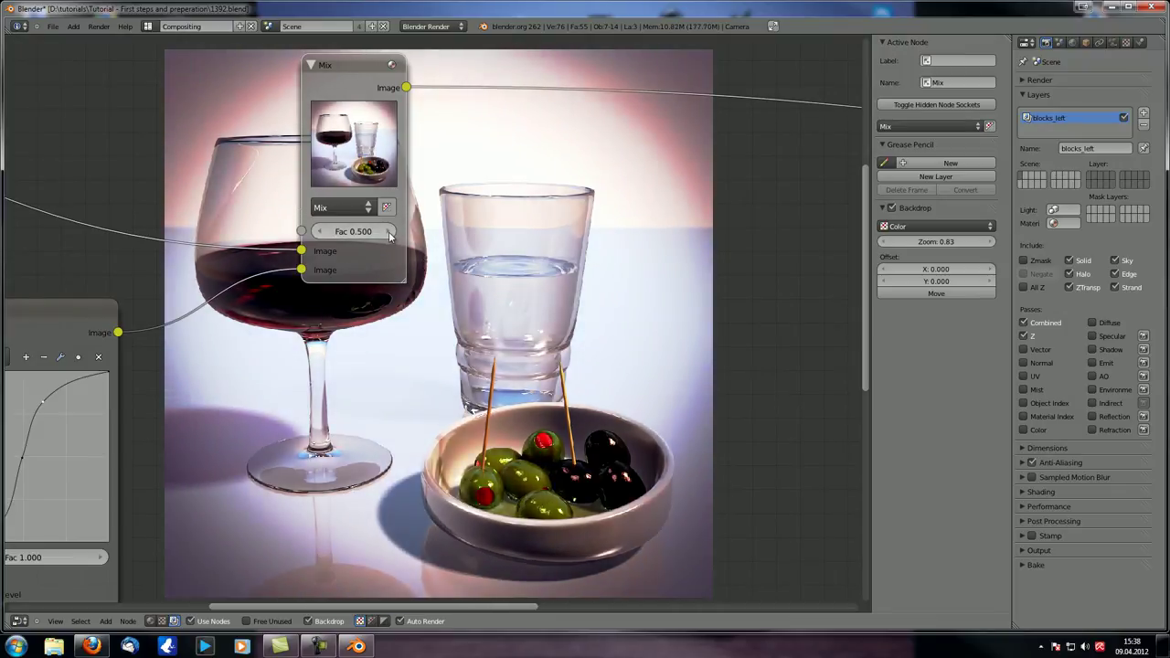
left_click_drag(353, 236, 623, 245)
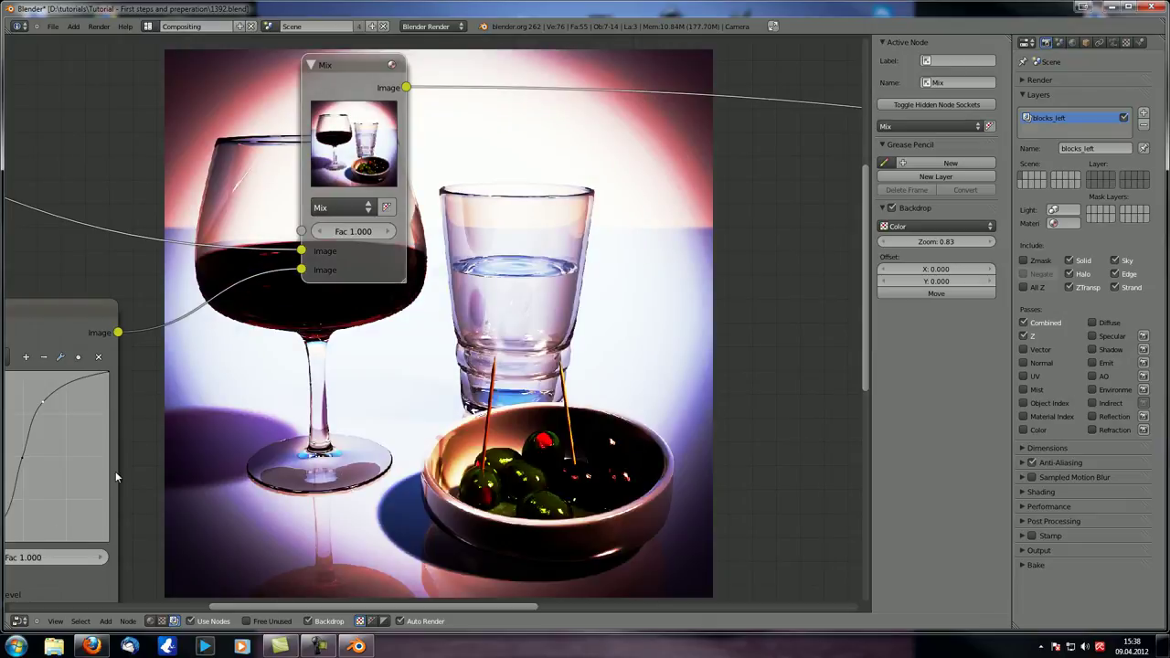
mouse_move(363, 235)
left_mouse_down()
mouse_move(306, 230)
mouse_move(365, 233)
left_mouse_up()
Step: Change the Mix node's blend type to Add
scroll(331, 216, "down", 3)
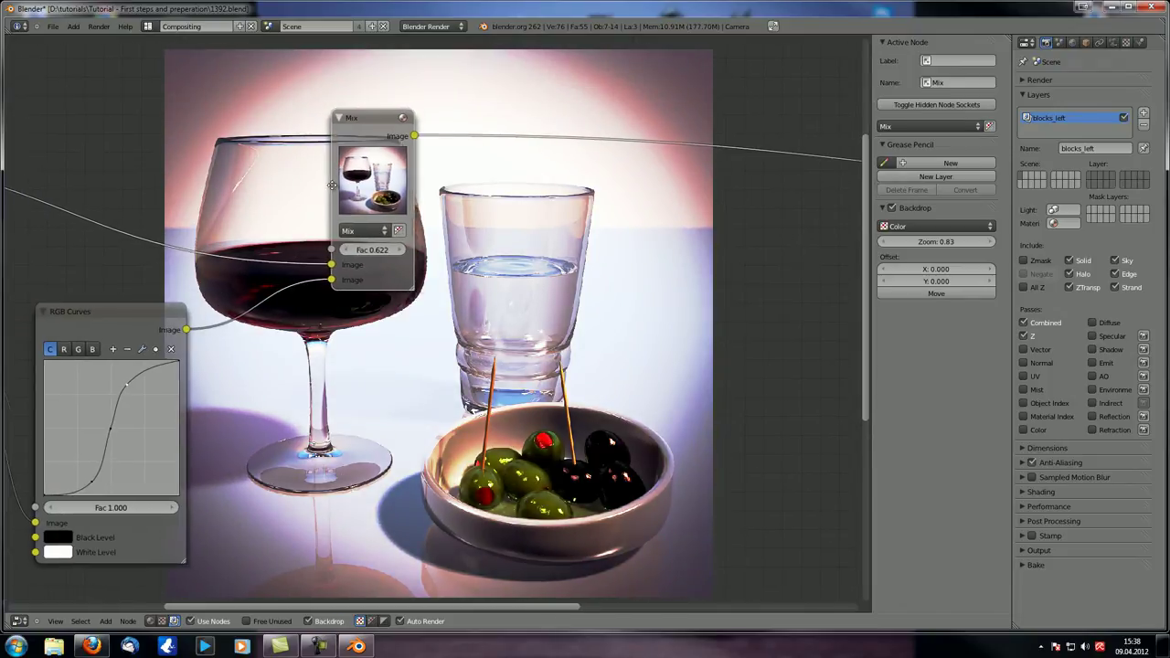
middle_click_drag(316, 211, 449, 190)
left_click(506, 212)
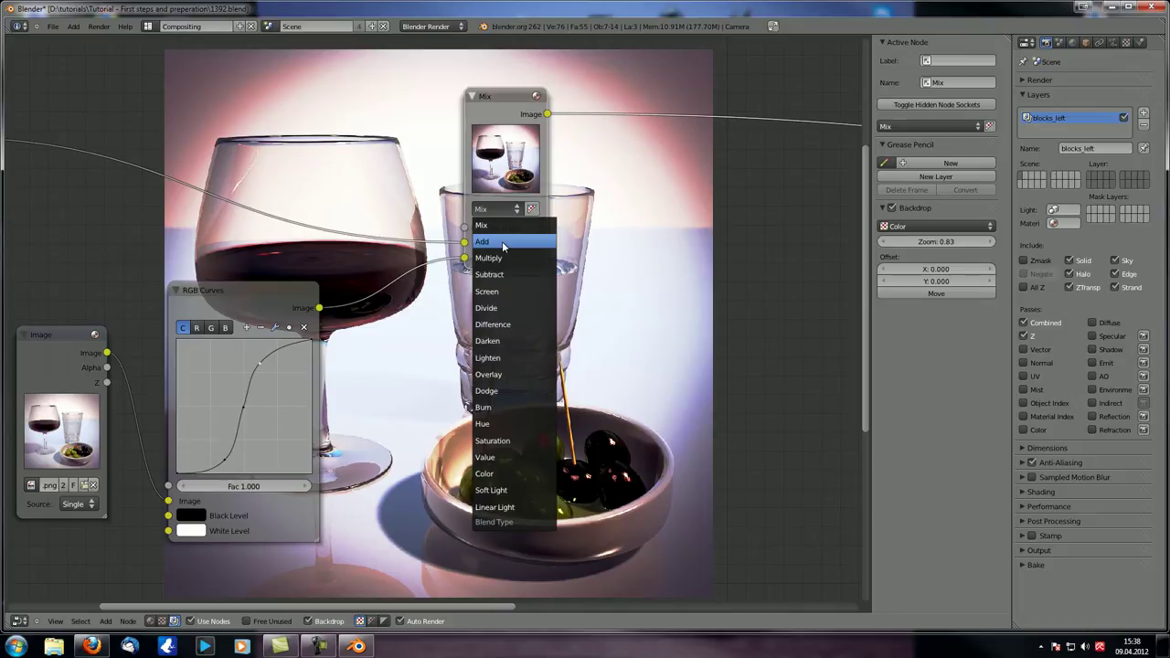
left_click(502, 242)
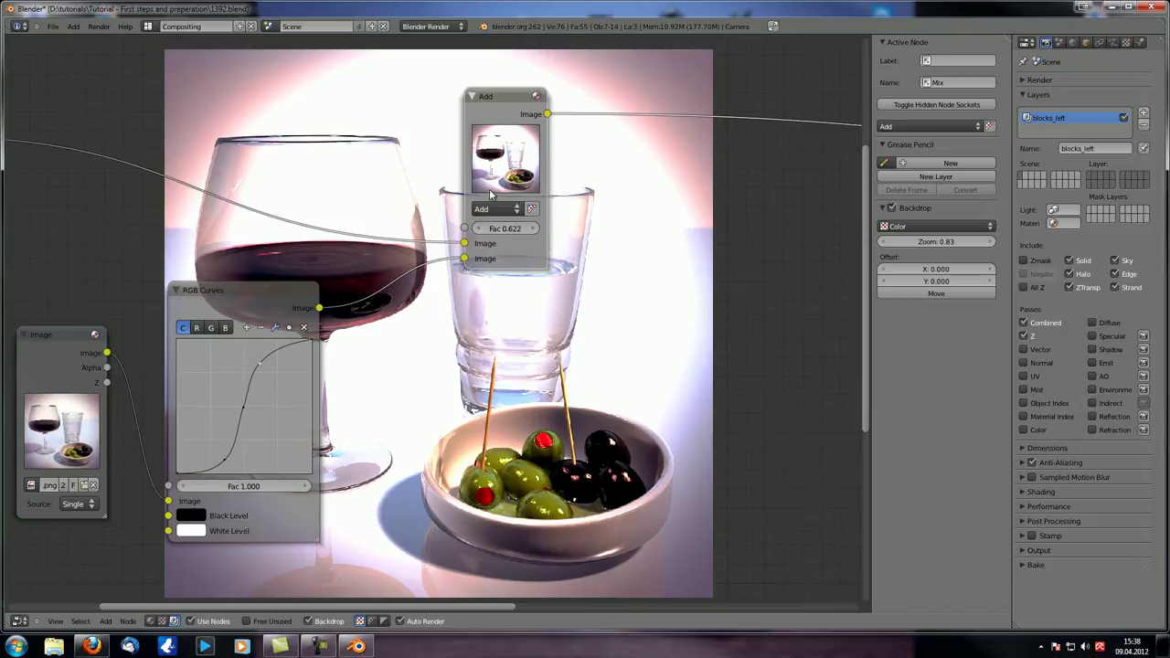
Step: Disconnect the RGB Curves node from the Add node's second image input and set the Add node's Fac to 1
left_click_drag(381, 264, 408, 325, "ctrl")
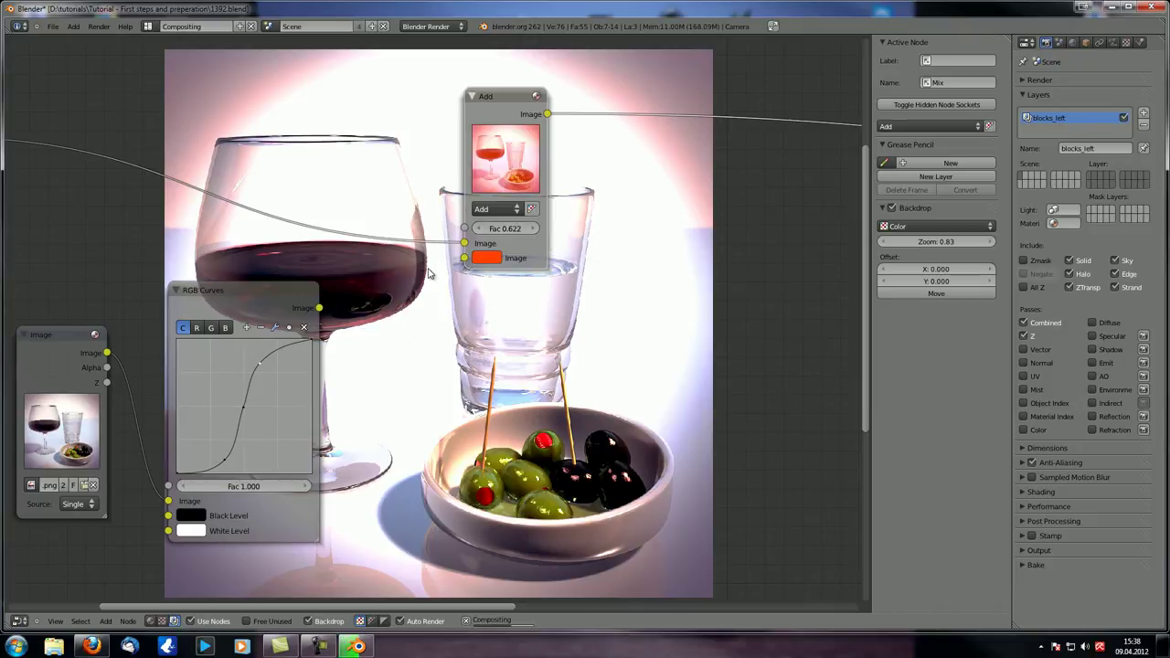
left_click(501, 229)
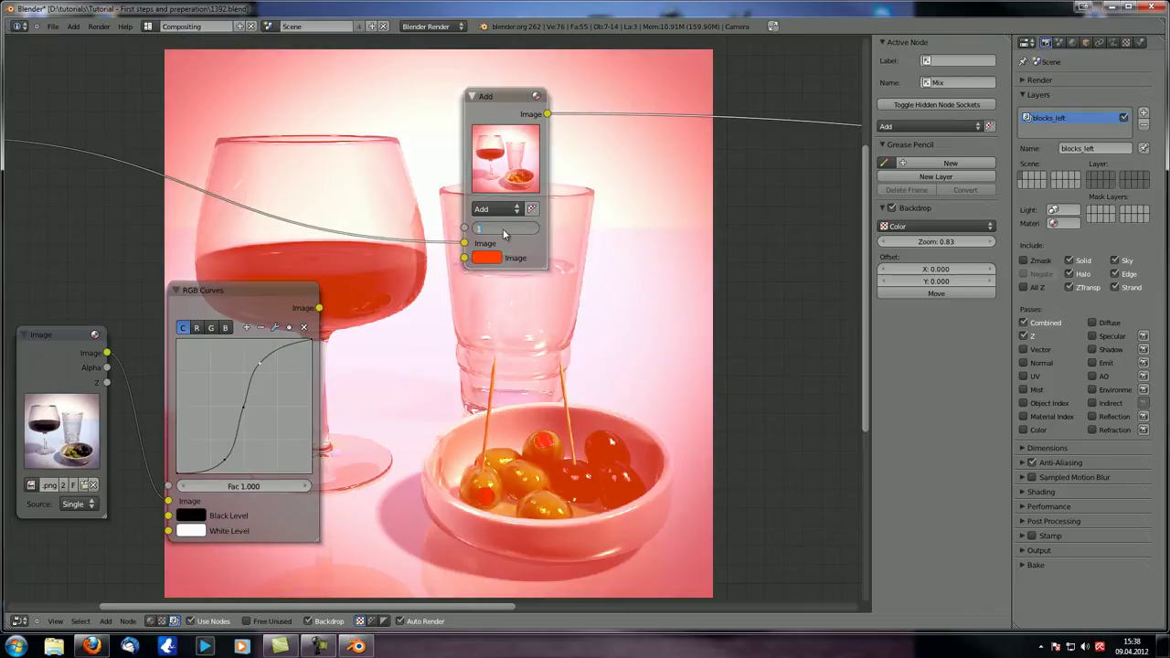
type("1")
key("Return")
Step: Change the node's blend type to Mix and its second image colour to a fully saturated magenta with hue 0.778
left_click(494, 208)
left_click(498, 224)
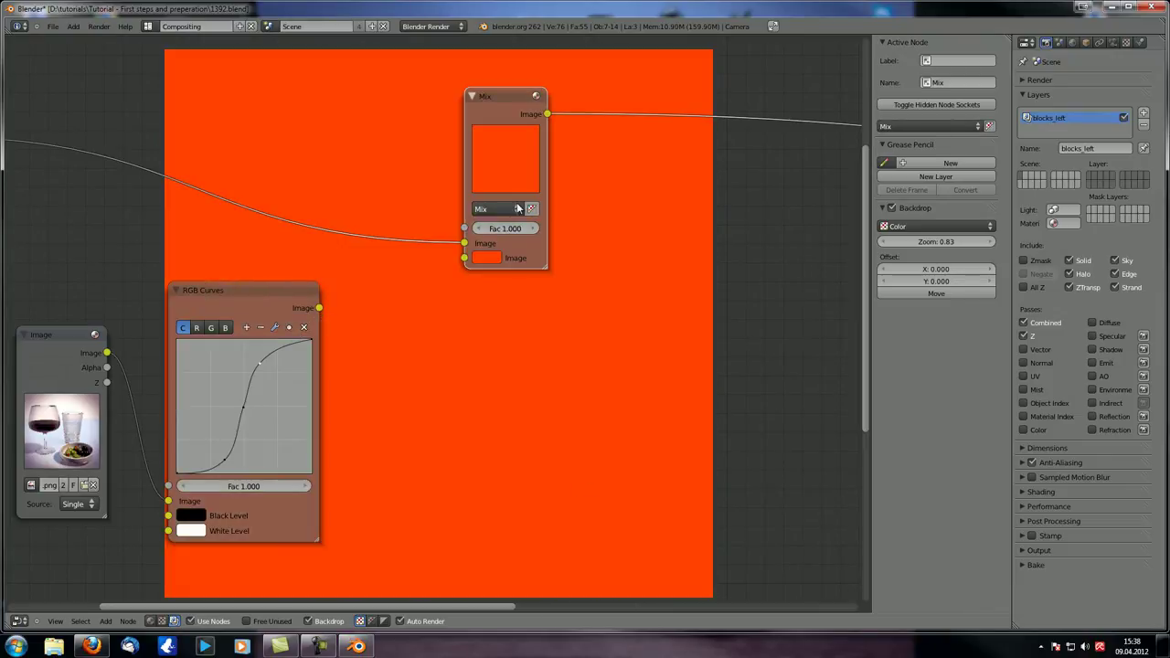
left_click(486, 257)
left_click(526, 142)
mouse_move(490, 149)
left_mouse_down()
mouse_move(463, 148)
mouse_move(433, 79)
mouse_move(502, 61)
mouse_move(503, 34)
mouse_move(575, 63)
mouse_move(610, 102)
left_mouse_up()
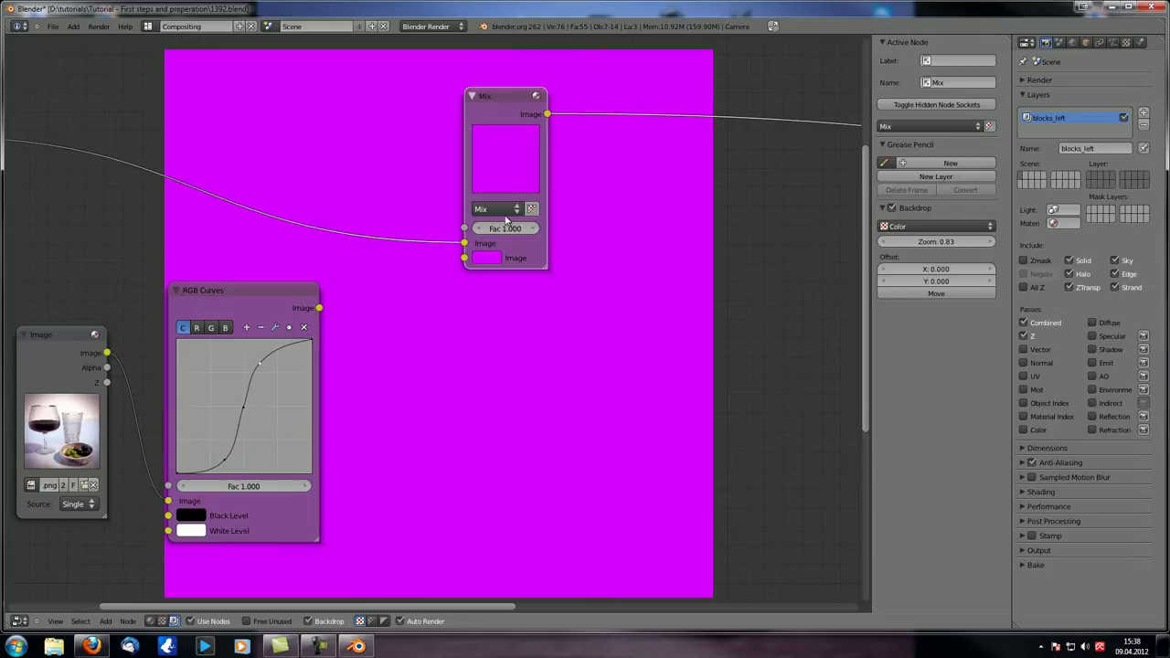
Step: Set the Mix node's second image colour to white and connect the RGB Curves output to that input
left_click(485, 258)
left_click(493, 261)
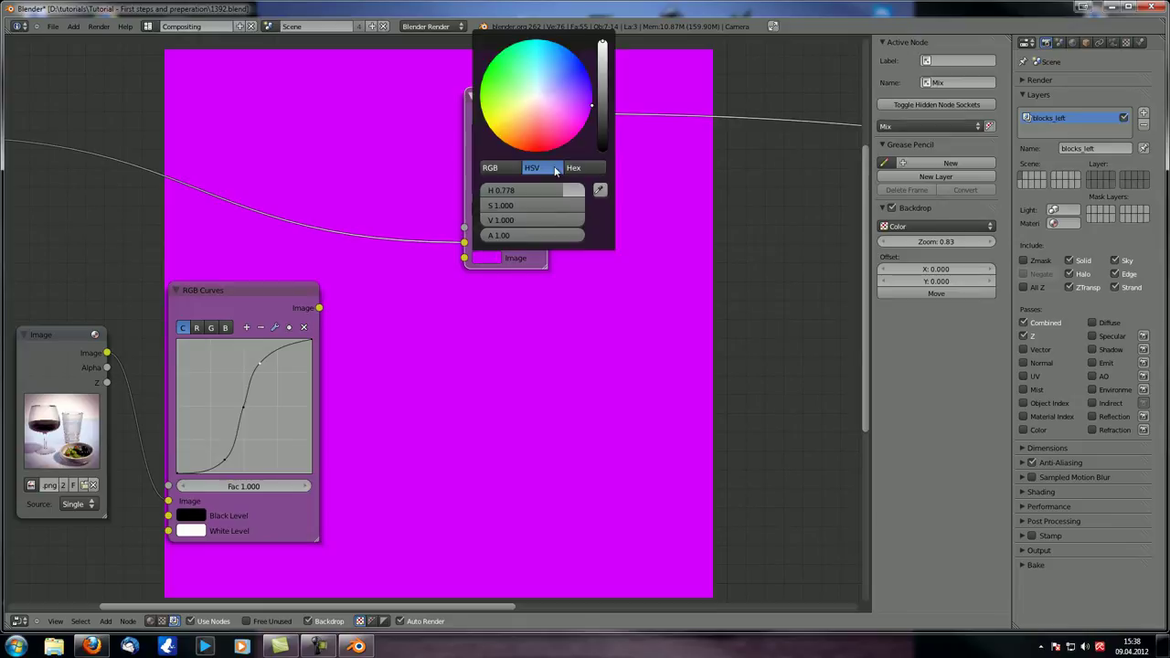
left_click(485, 259)
left_click_drag(523, 207, 219, 220)
left_click_drag(322, 309, 464, 259)
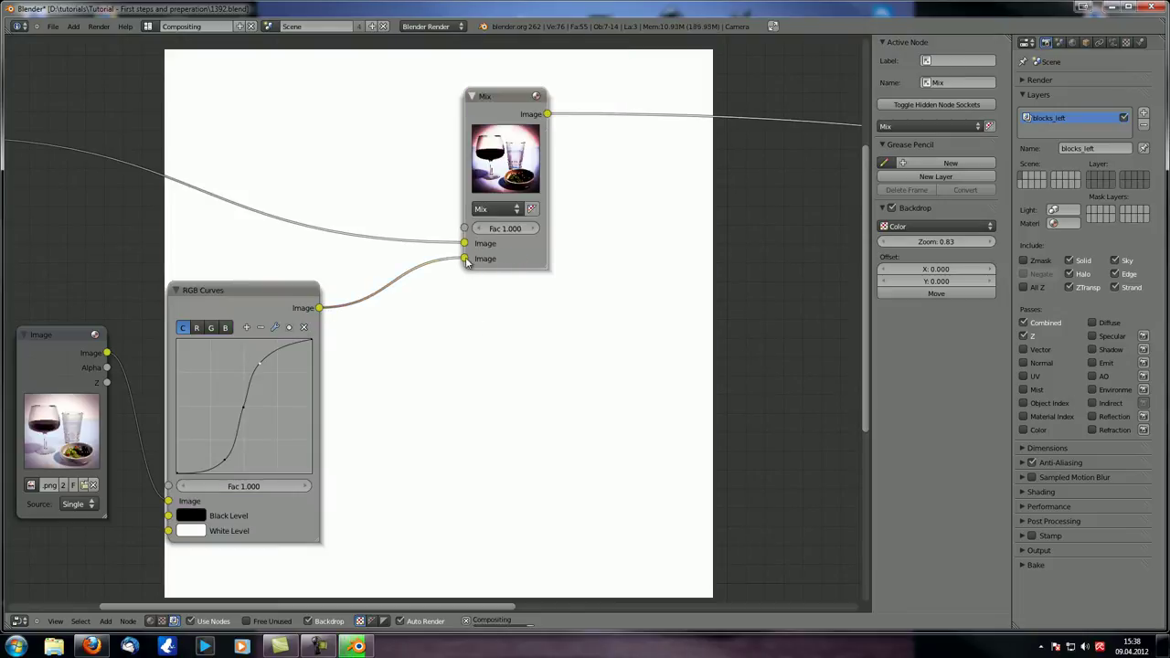
Step: Disconnect the RGB Curves node from the Mix node's second input and change the blend type to Add
left_click(494, 209)
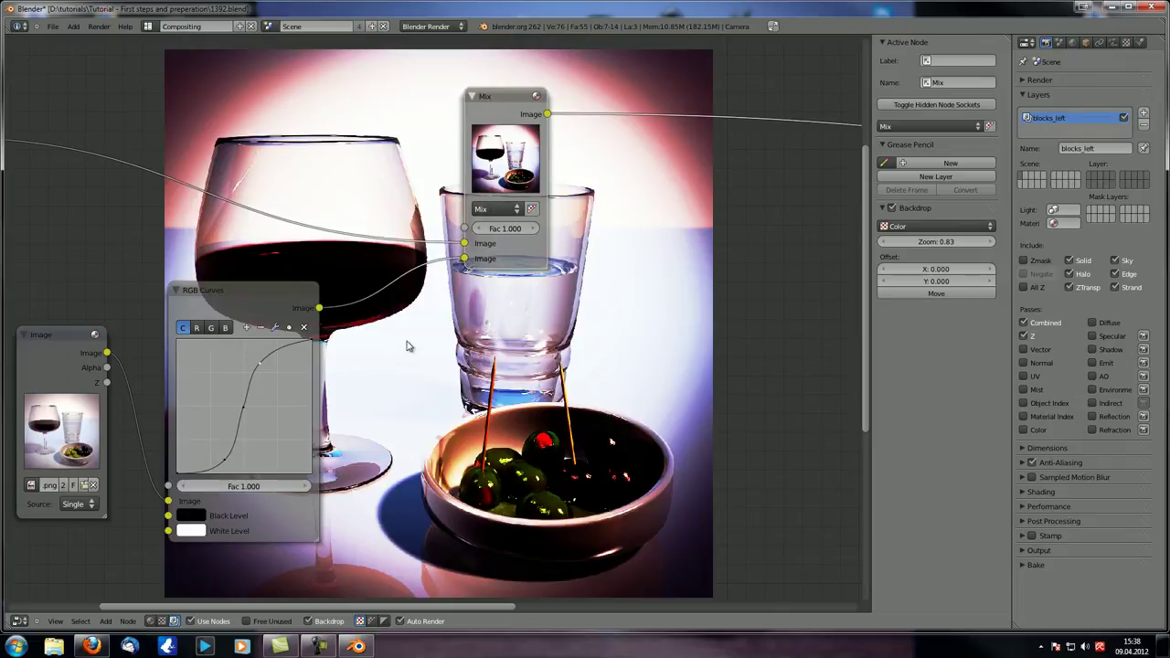
left_click_drag(414, 297, 418, 301, "ctrl")
left_click(498, 210)
left_click(496, 242)
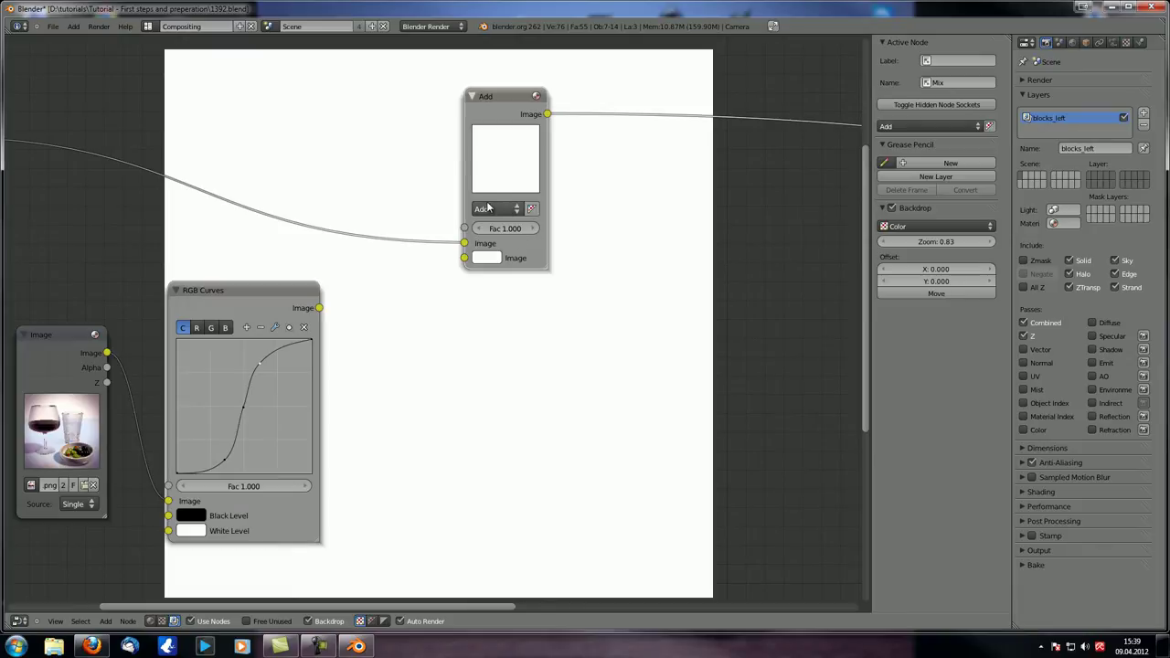
Step: Lower the Add node's Fac to 0
scroll(482, 314, "up", 2)
middle_click_drag(326, 144, 343, 149)
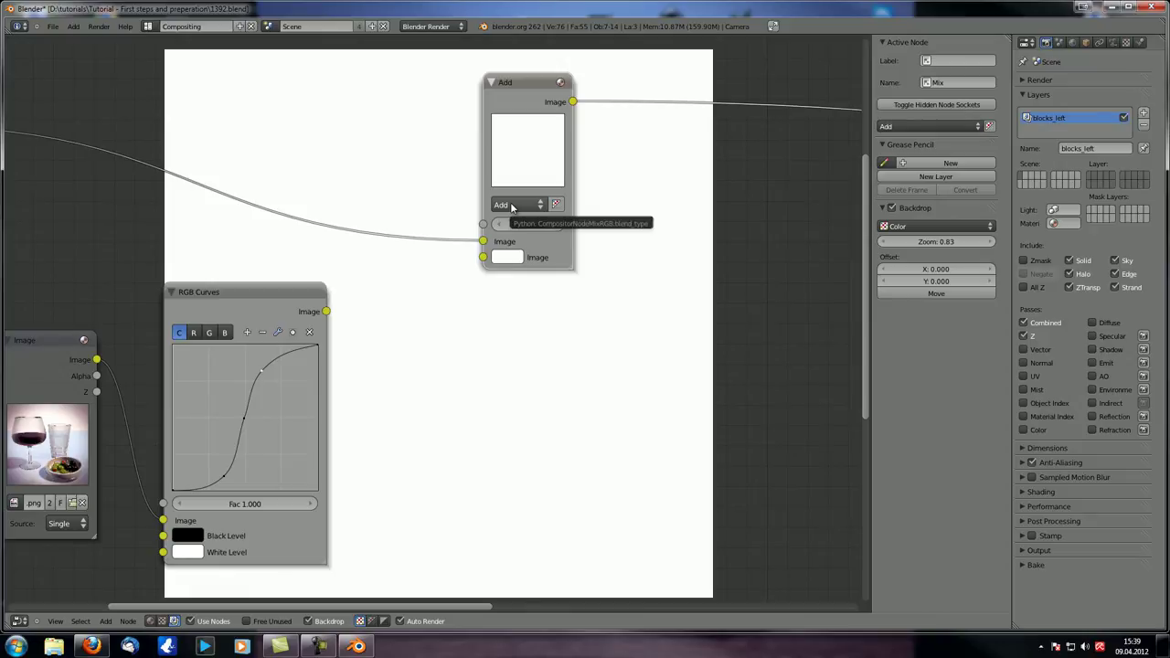
middle_click_drag(438, 306, 448, 308)
left_click(518, 258)
left_click(539, 208)
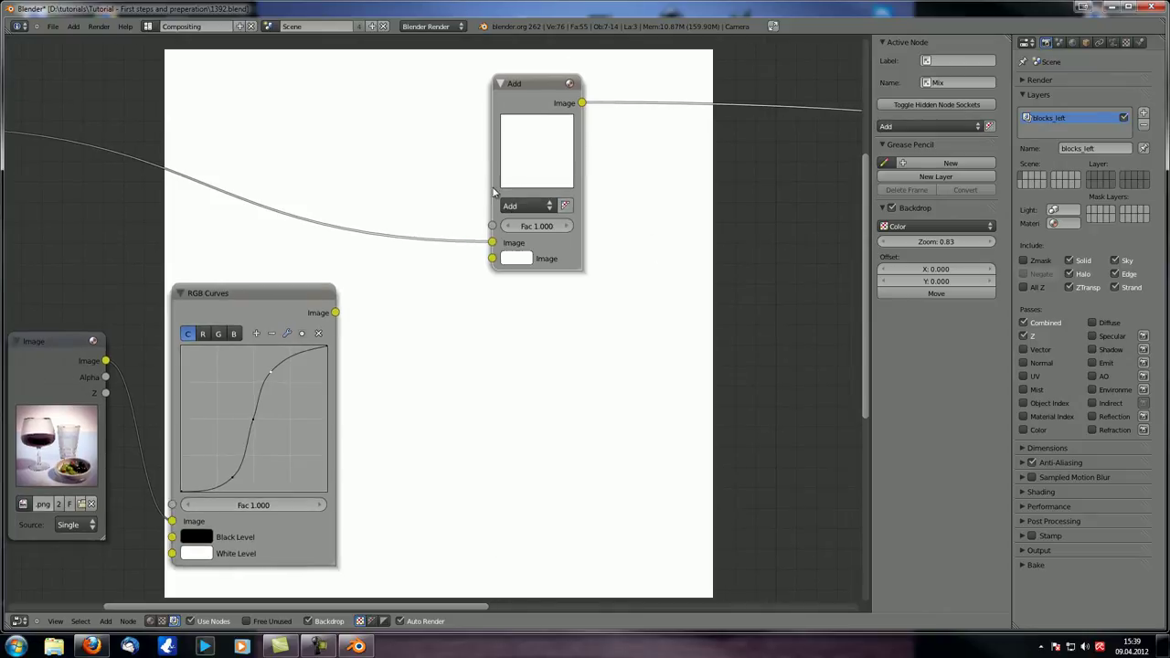
left_click_drag(543, 232, 142, 231)
left_click_drag(530, 230, 481, 235)
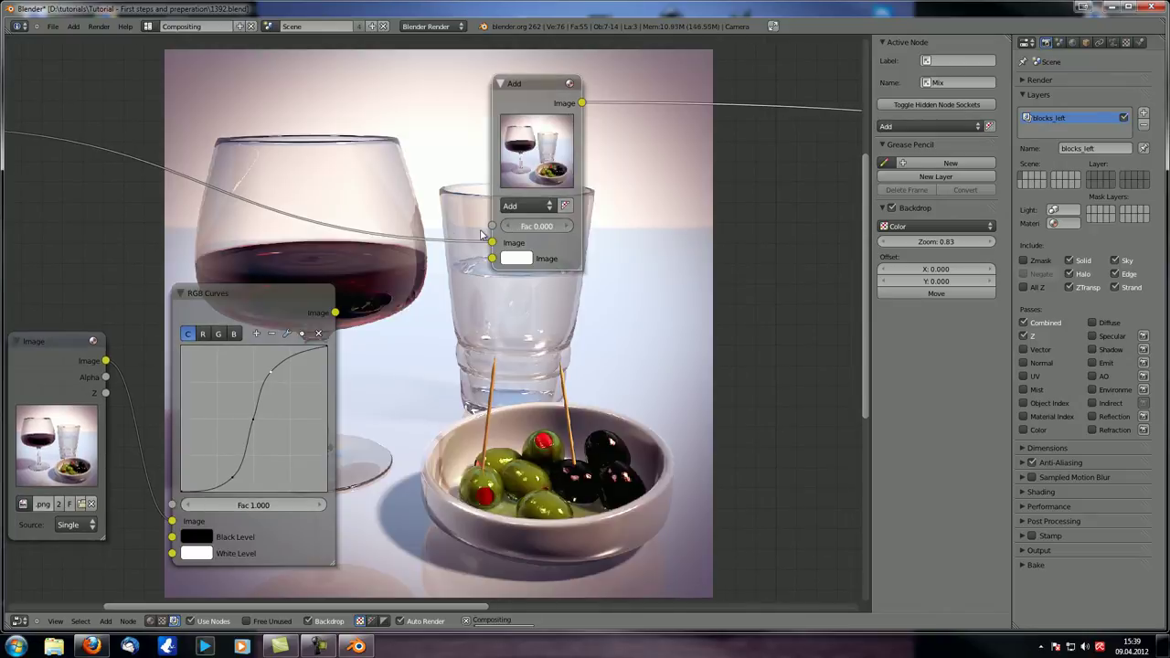
Step: Connect the RGB Curves output to the Add node's second image input and set its Fac to 1
scroll(527, 504, "up", 2)
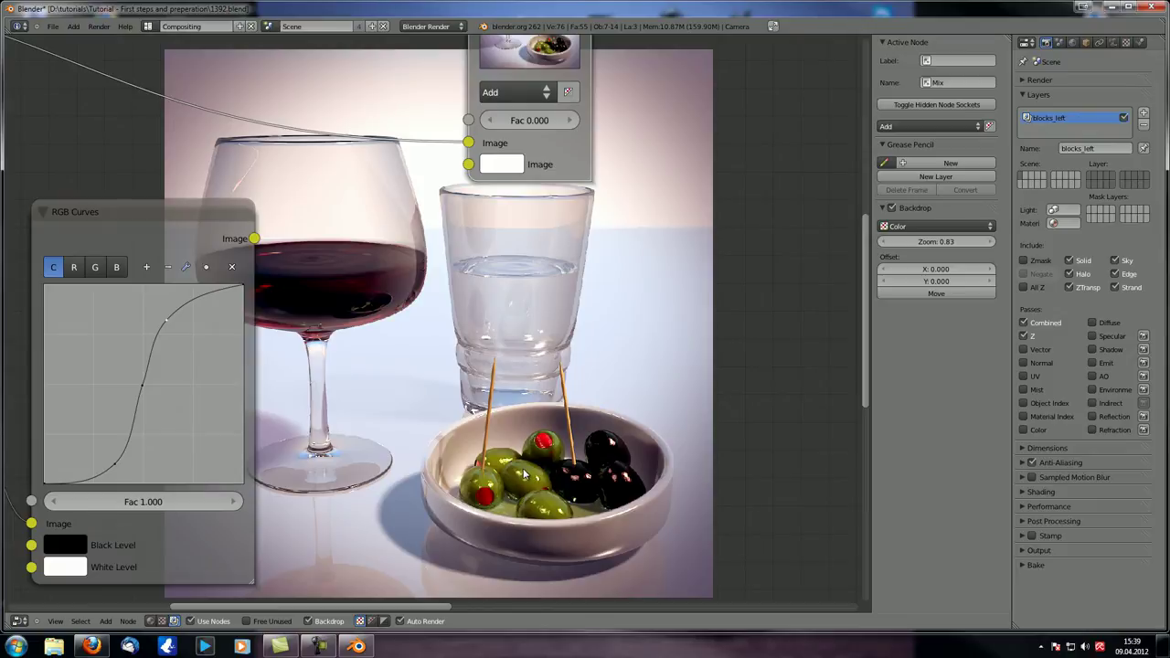
middle_click_drag(530, 106, 540, 184)
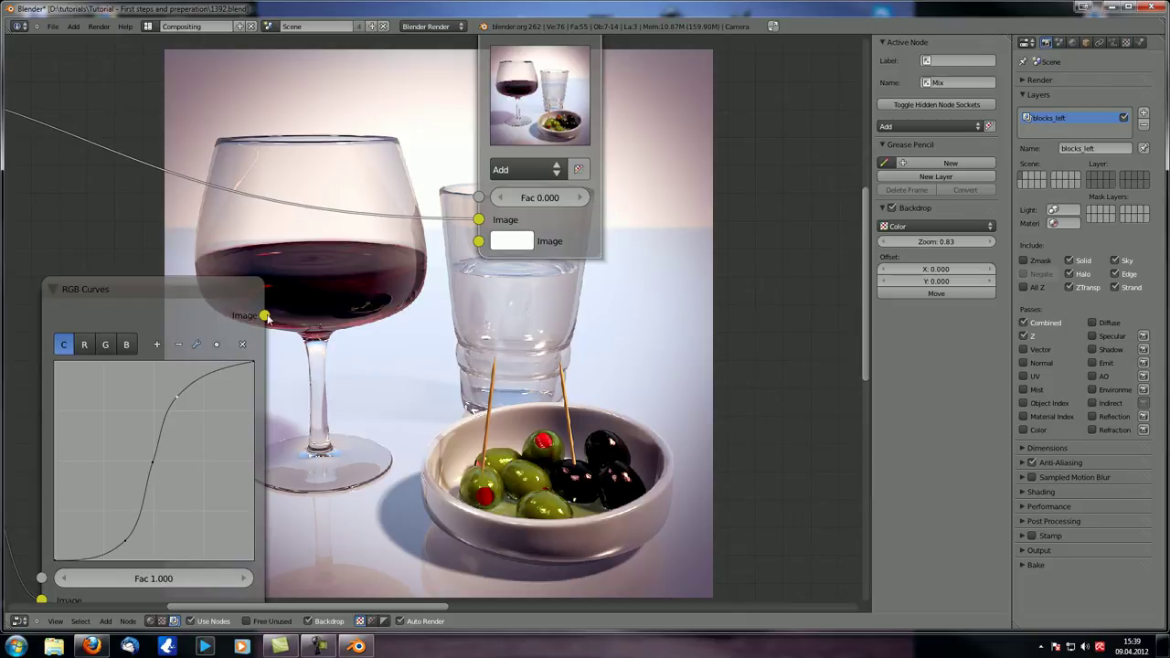
left_click_drag(264, 316, 479, 241)
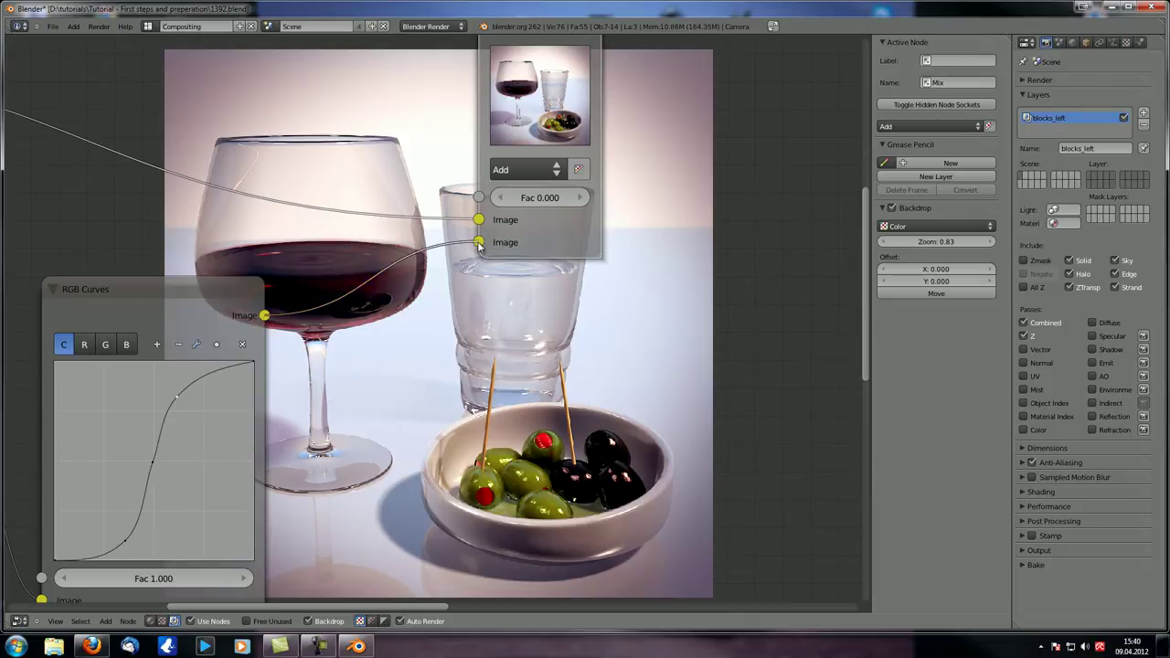
left_click(544, 198)
type("1")
key("Return")
scroll(421, 197, "down", 2)
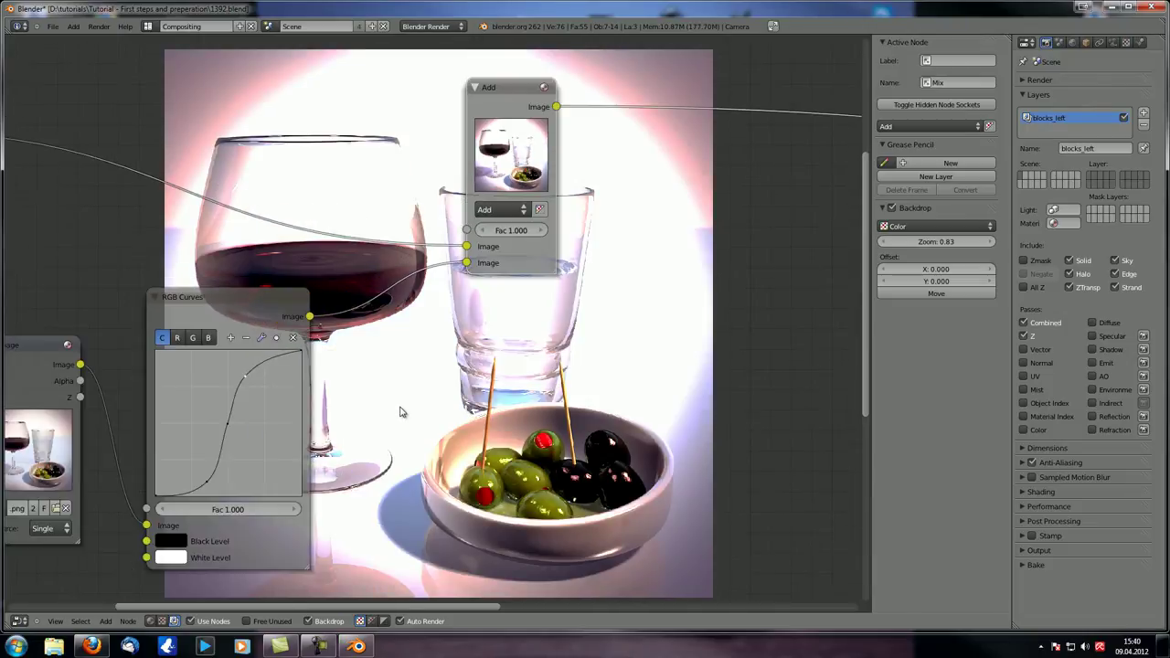
Step: Reset the RGB Curves node's combined curve to a straight line and lower its white end point to about a quarter of the height
middle_click_drag(28, 348, 116, 309)
left_click_drag(337, 289, 356, 320)
left_click(349, 252)
left_click(428, 336)
left_click_drag(390, 268, 402, 381)
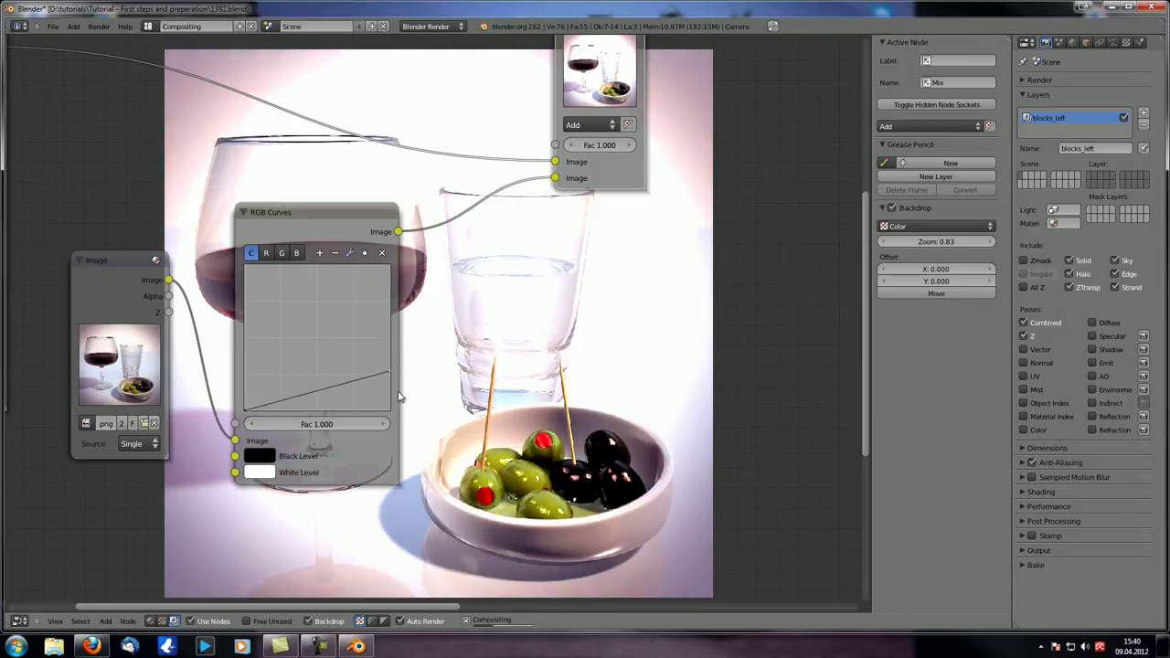
Step: Lower the Add node's Fac to 0 for comparison and return it to 1
middle_click_drag(493, 322, 415, 321)
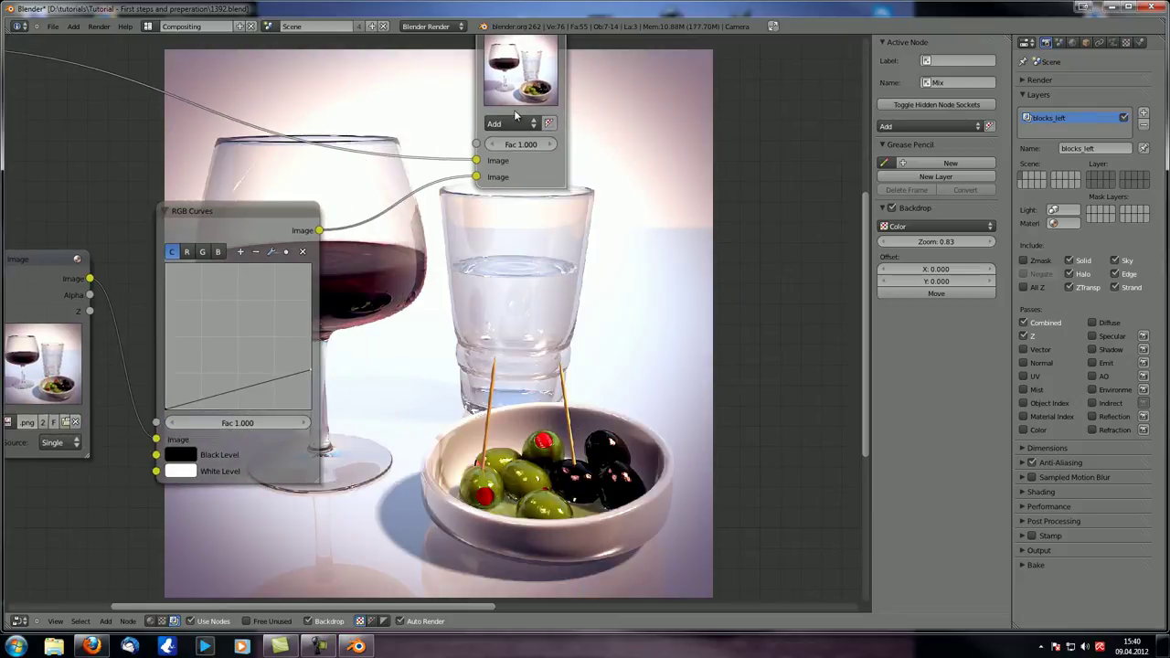
left_click_drag(508, 145, 448, 144)
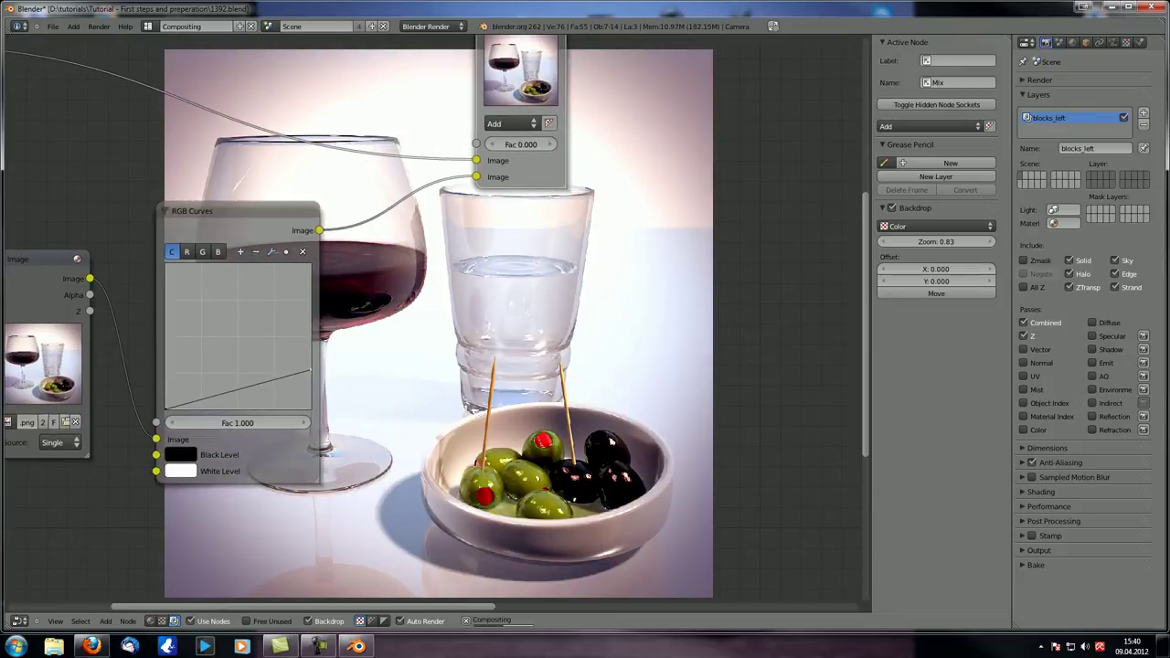
left_click_drag(542, 148, 643, 157)
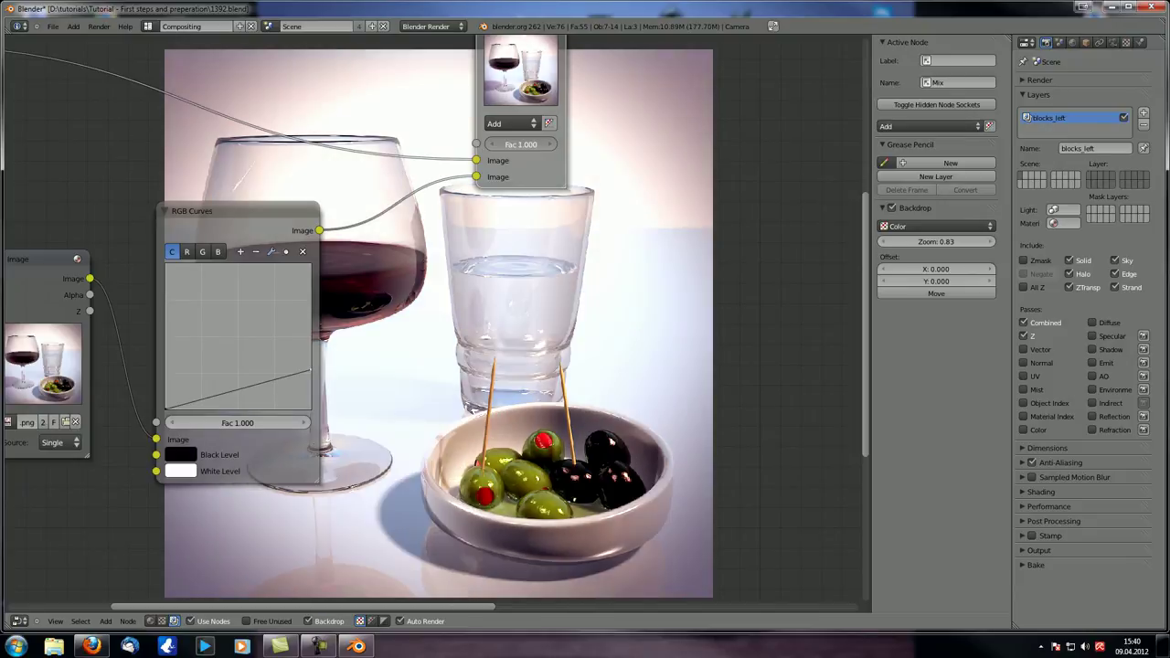
Step: Preview the darkened RGB Curves output in the backdrop, and switch the preview back to the Add node
left_click(251, 223)
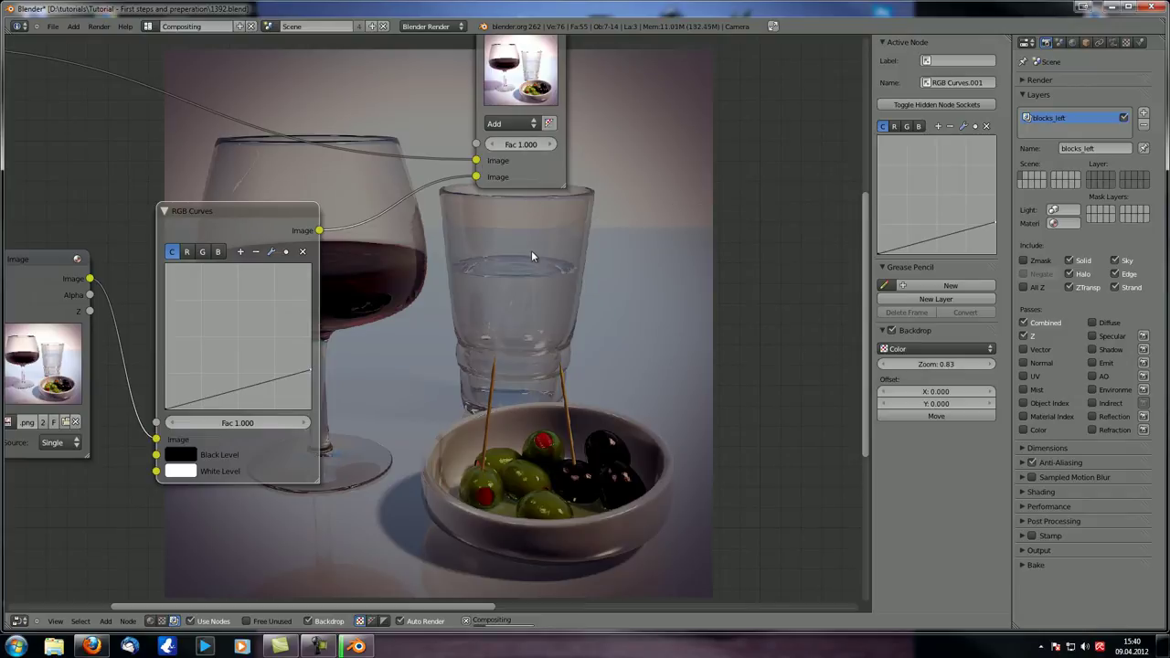
middle_click_drag(531, 243, 530, 357)
left_click(517, 124, "ctrl+shift")
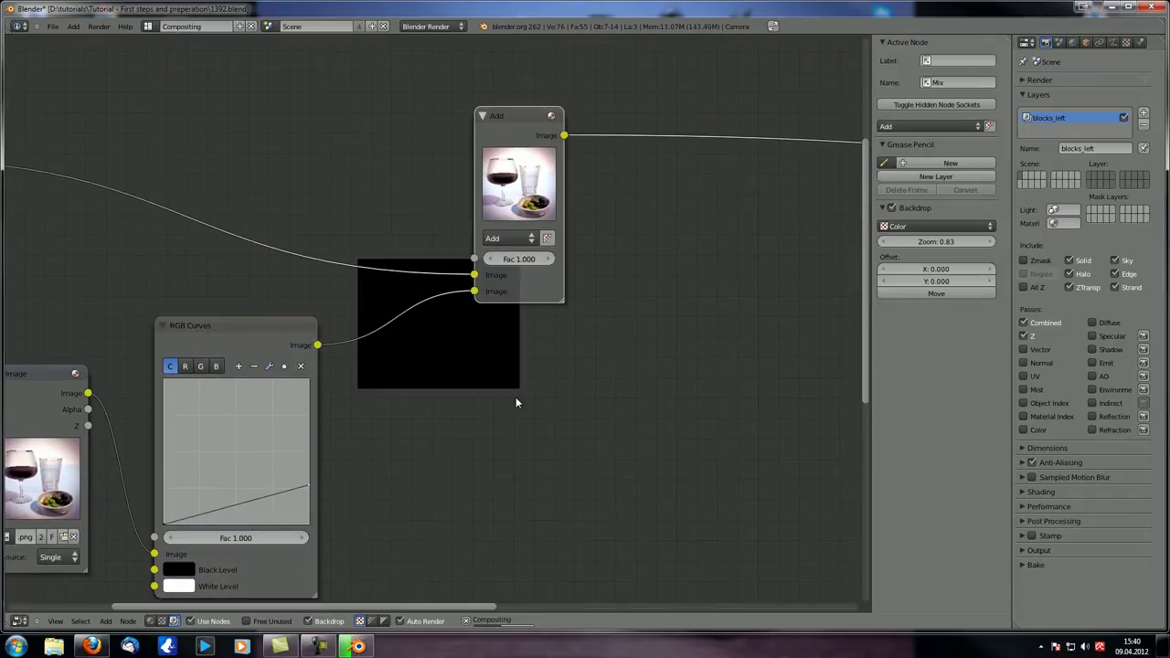
middle_click_drag(516, 397, 475, 326)
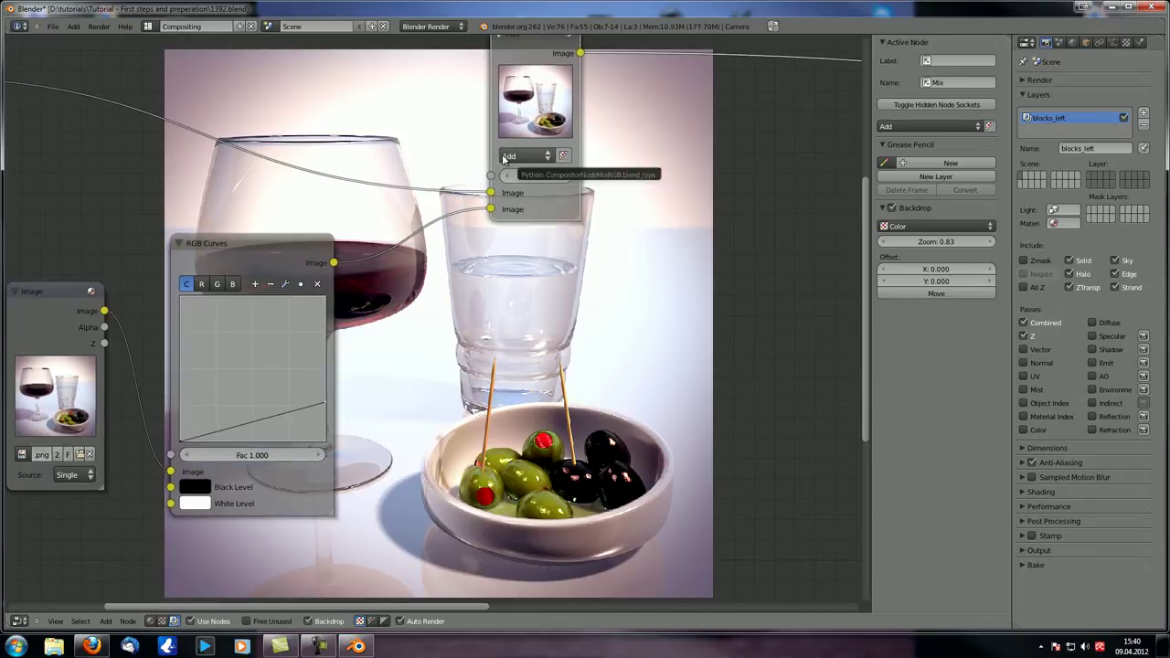
Step: Disconnect the RGB Curves node from the Add node's second image input and set that input's colour to black
left_click_drag(425, 211, 449, 244, "ctrl")
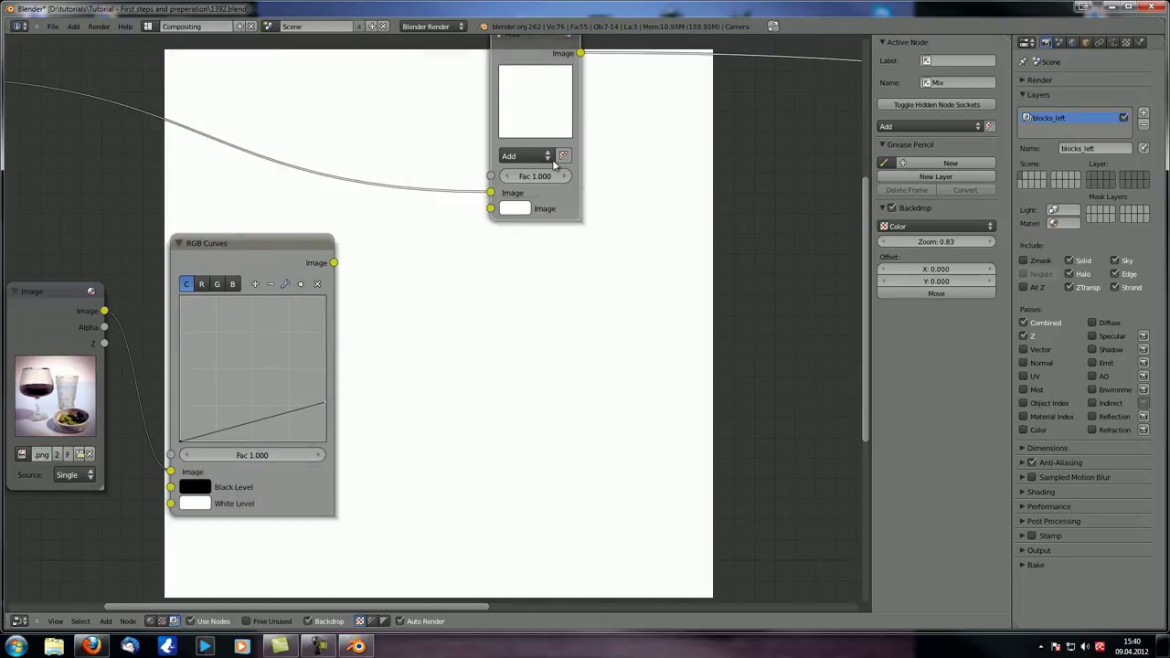
scroll(530, 128, "down", 2)
scroll(434, 286, "down", 3)
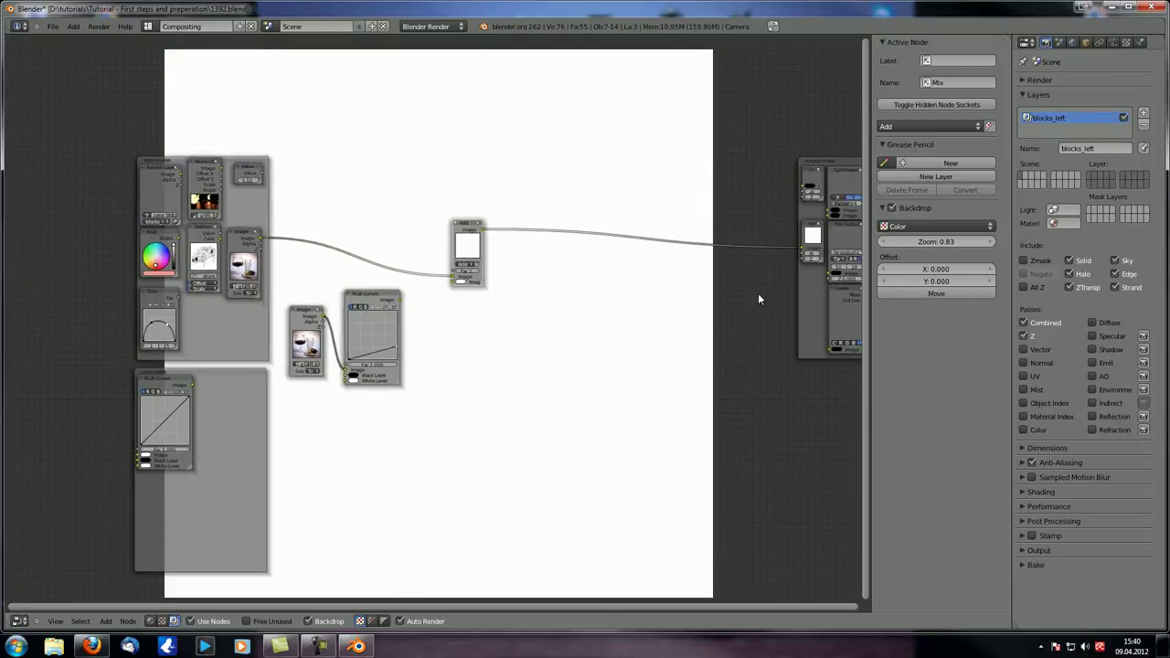
scroll(493, 339, "up", 5)
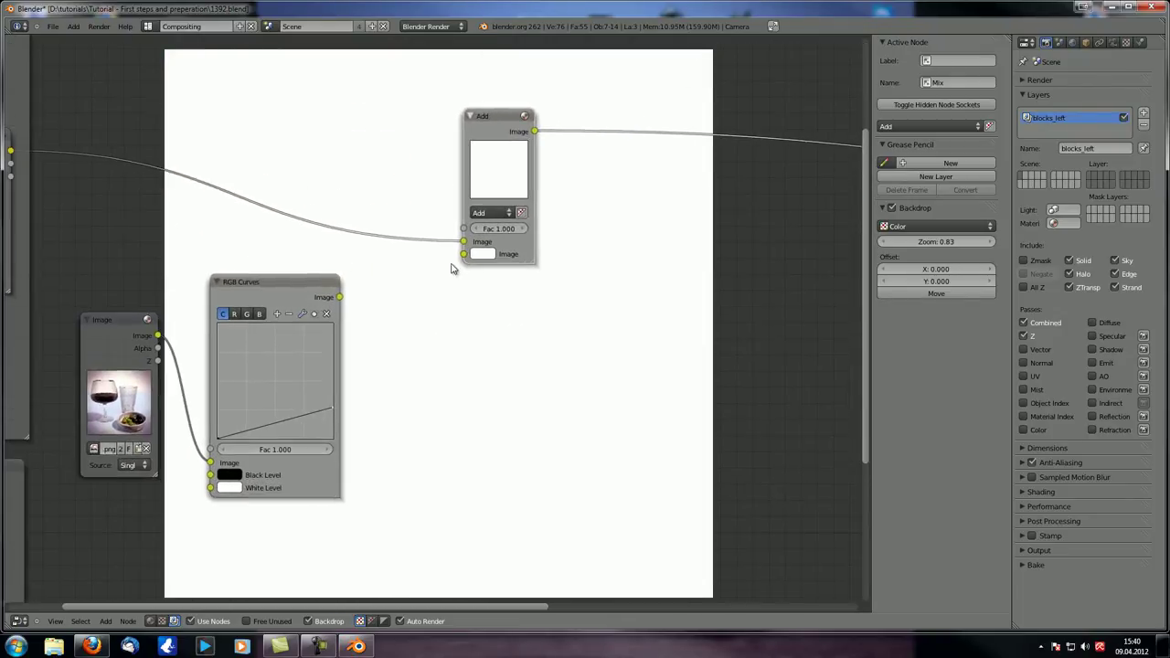
left_click_drag(492, 120, 494, 119)
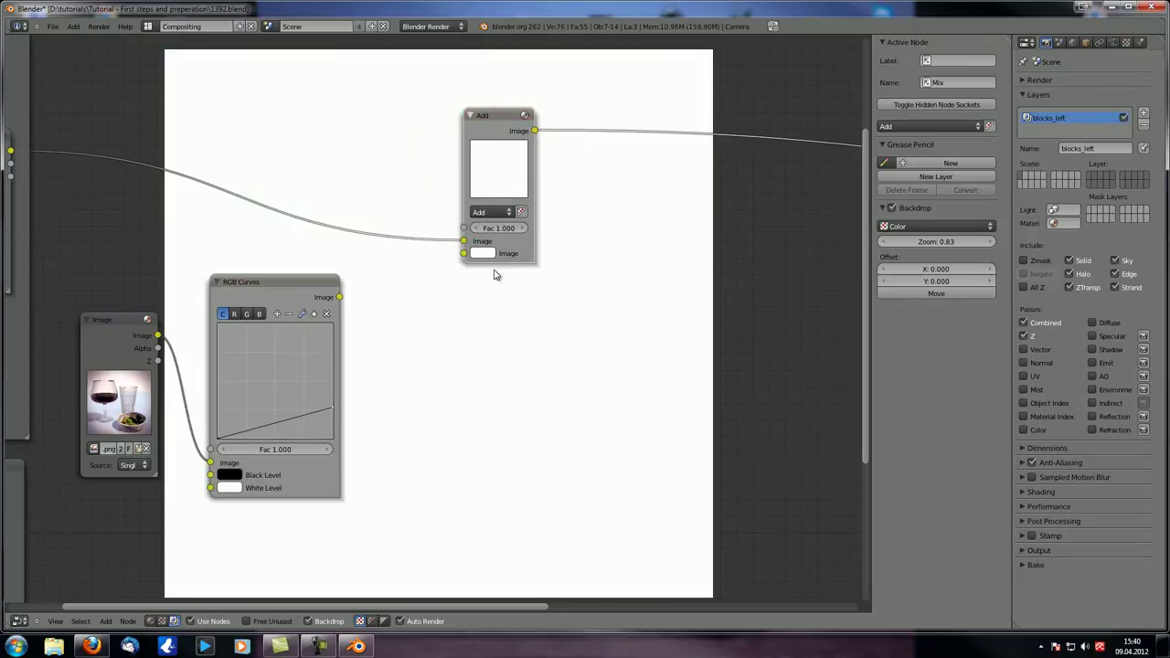
scroll(494, 275, "up", 3)
left_click(504, 221)
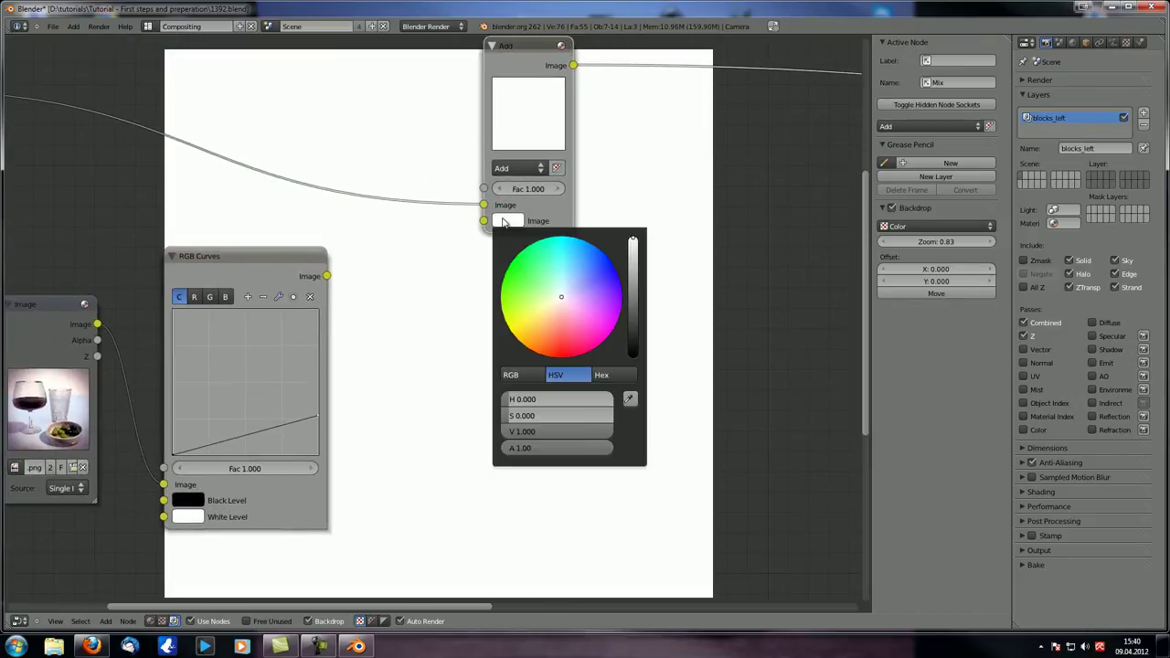
left_click_drag(633, 307, 632, 361)
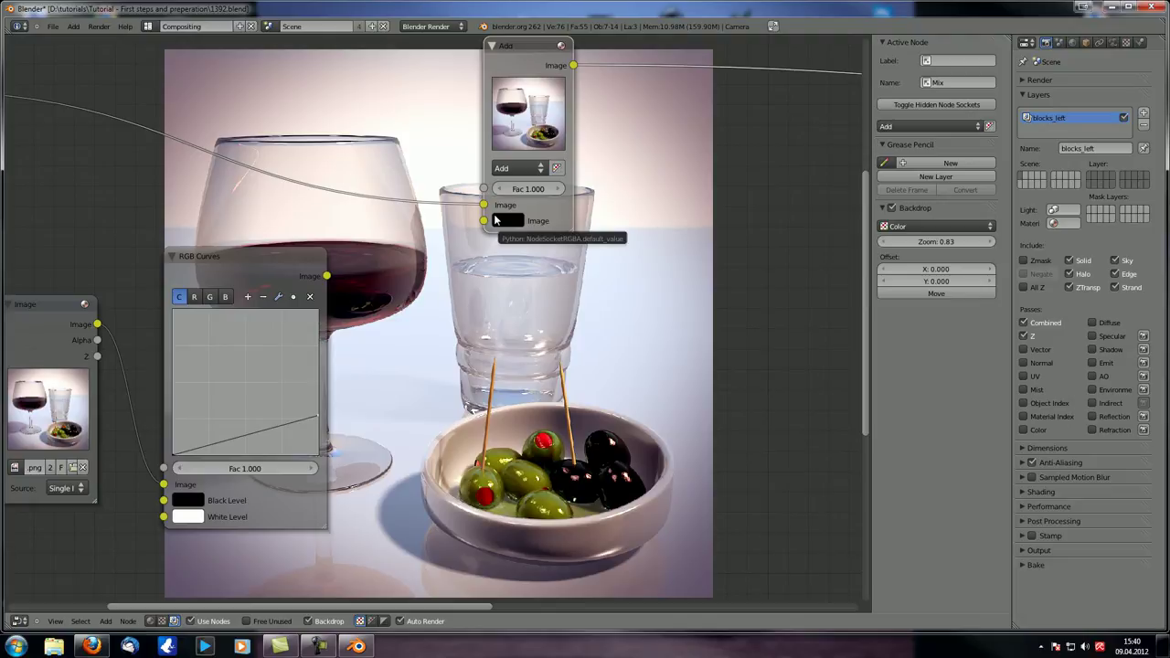
Step: Connect the RGB Curves output to the Add node's second input for comparison and disconnect it again
middle_click_drag(567, 263, 531, 289)
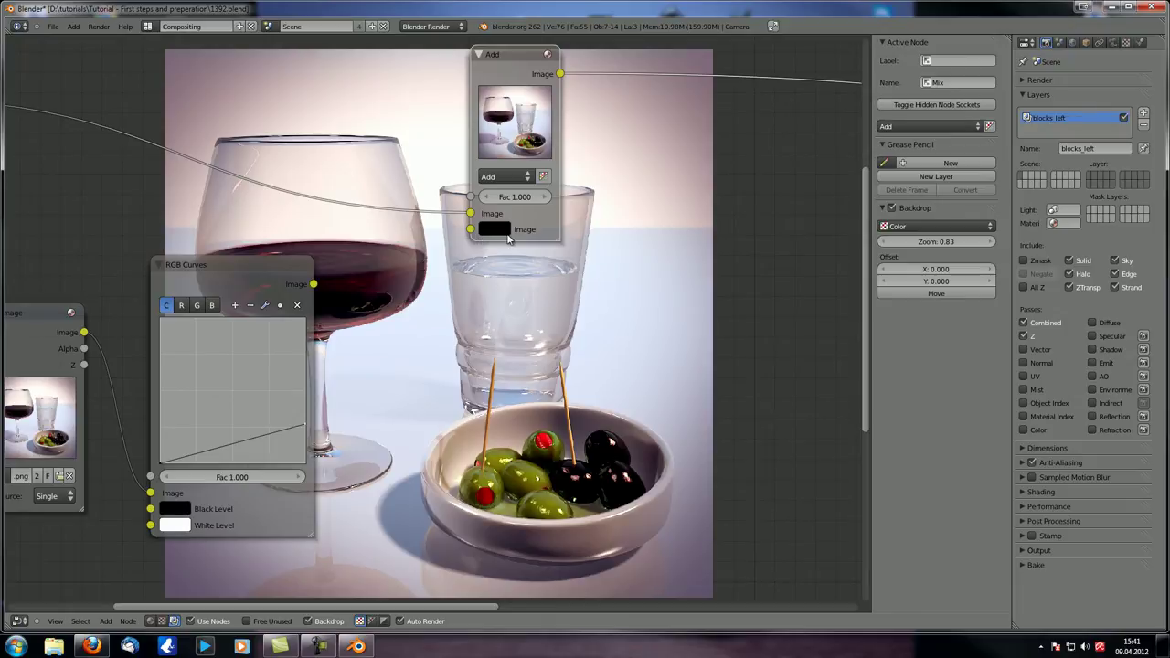
left_click_drag(315, 285, 470, 229)
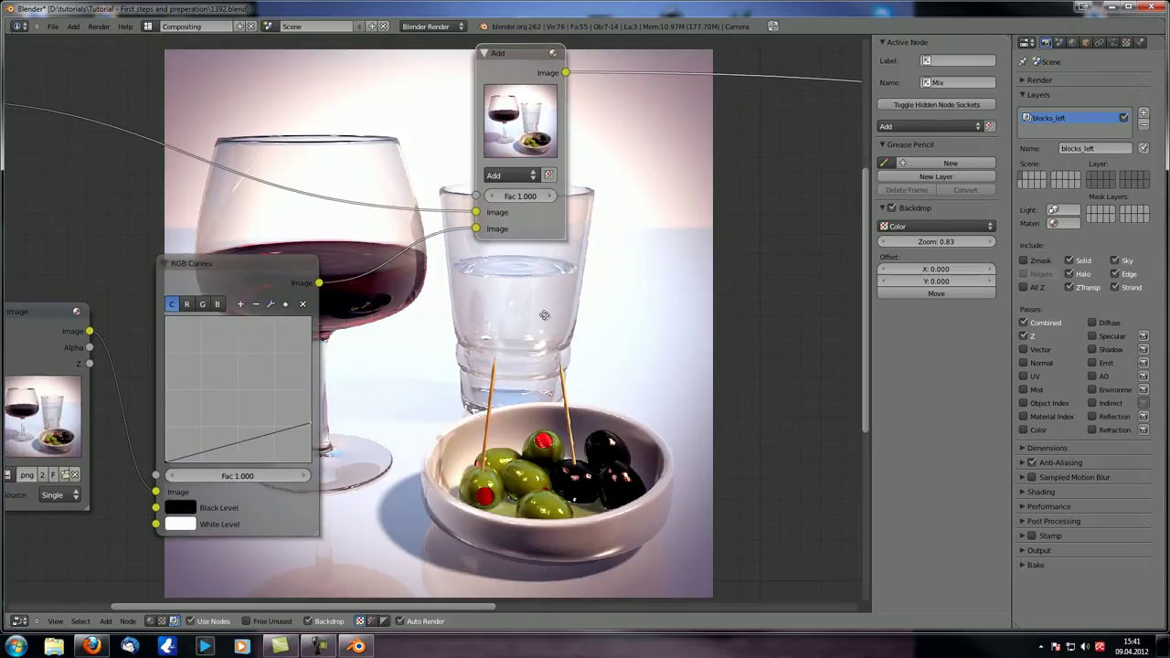
middle_click_drag(469, 358, 555, 343)
left_click_drag(559, 216, 539, 227)
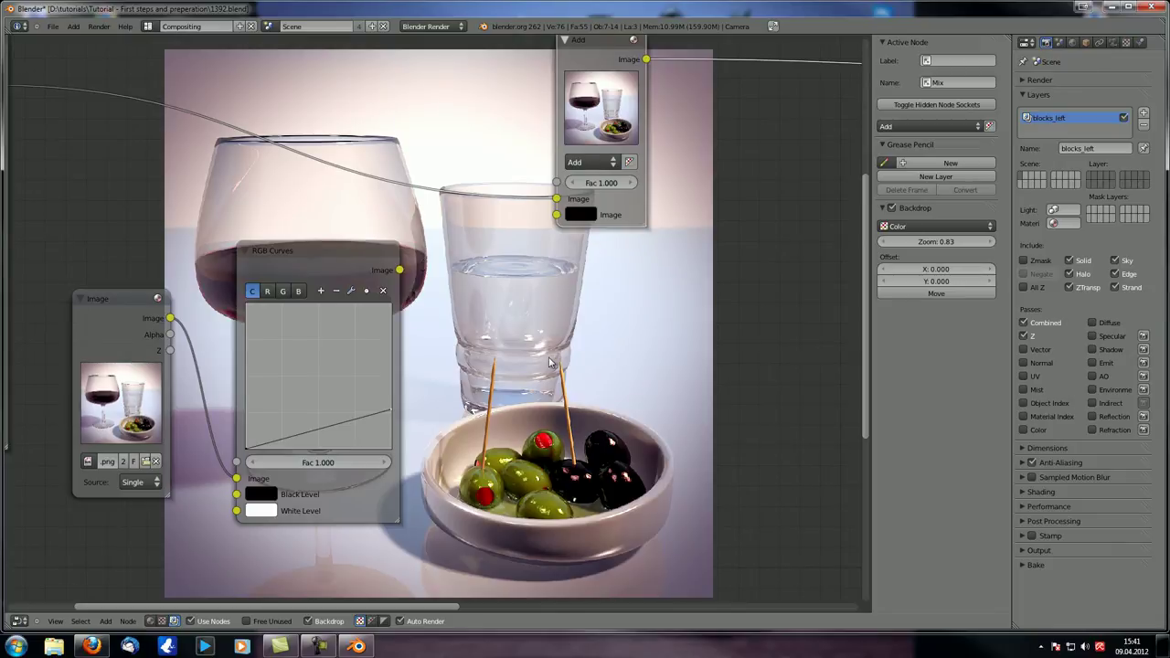
middle_click_drag(552, 353, 456, 368)
middle_click_drag(384, 361, 450, 362)
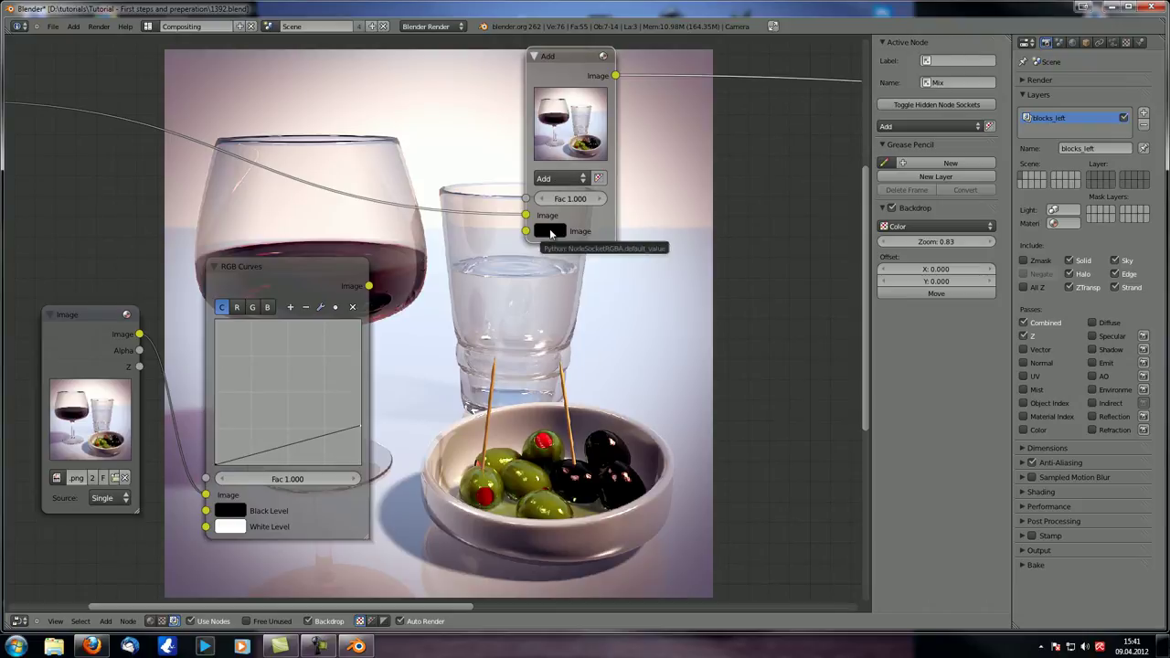
Step: Change the Add node's blend type to Multiply and set its second image input's colour to white
middle_click_drag(551, 233, 482, 220)
left_click(487, 163)
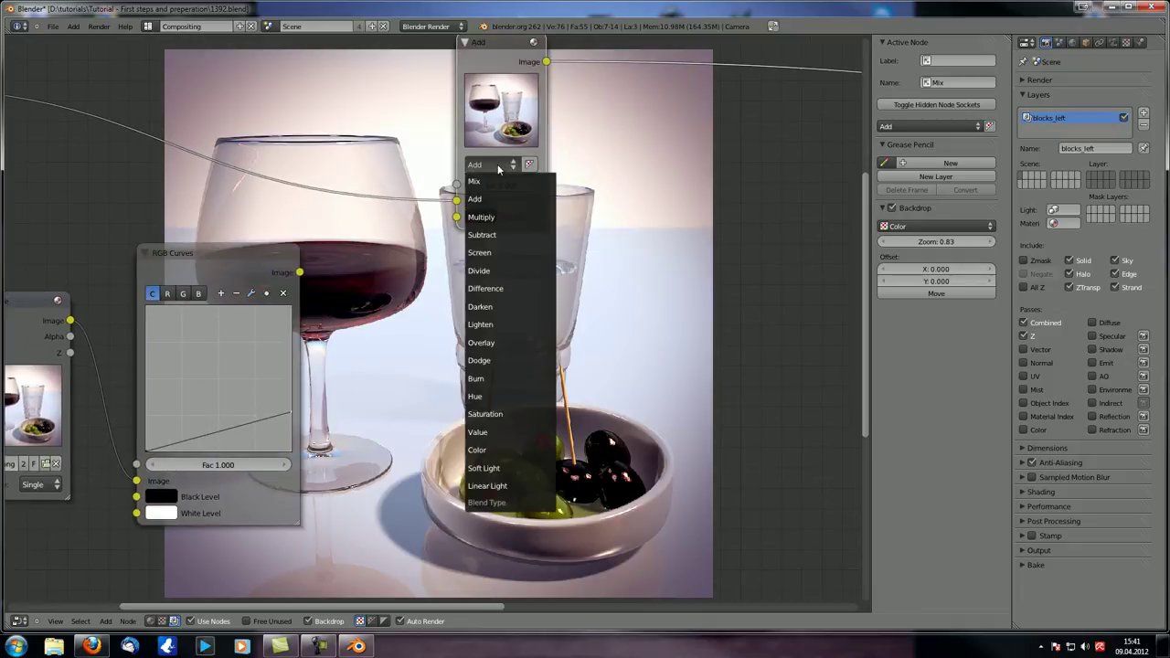
left_click(494, 219)
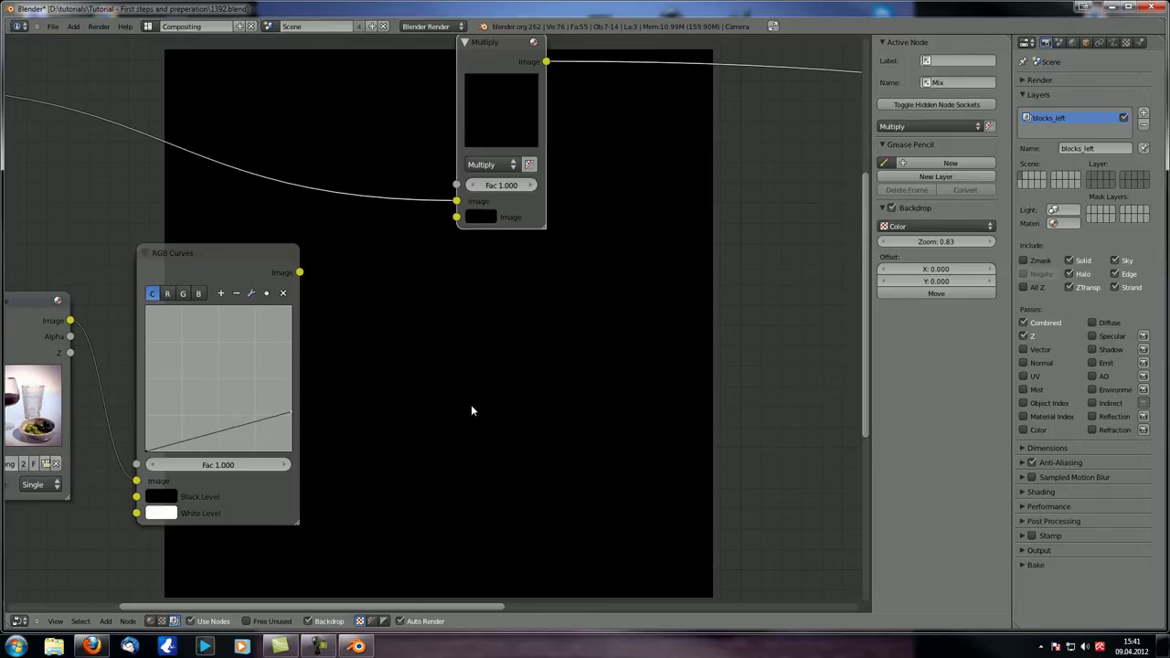
left_click(481, 217)
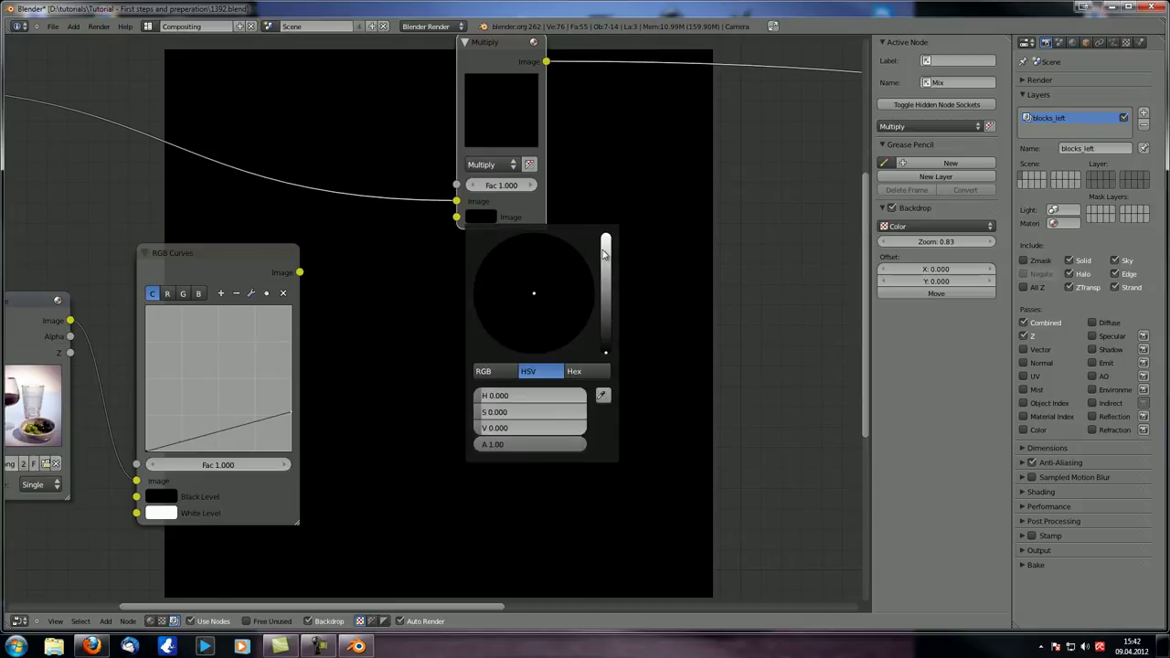
left_click_drag(605, 256, 612, 182)
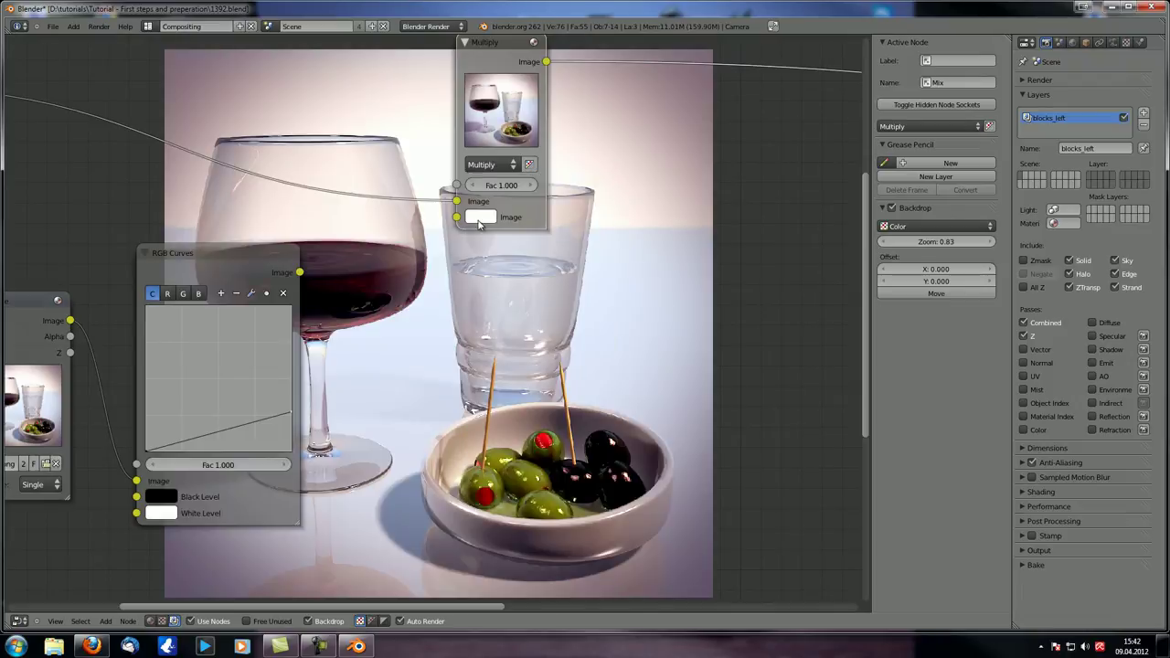
left_click_drag(484, 58, 485, 67)
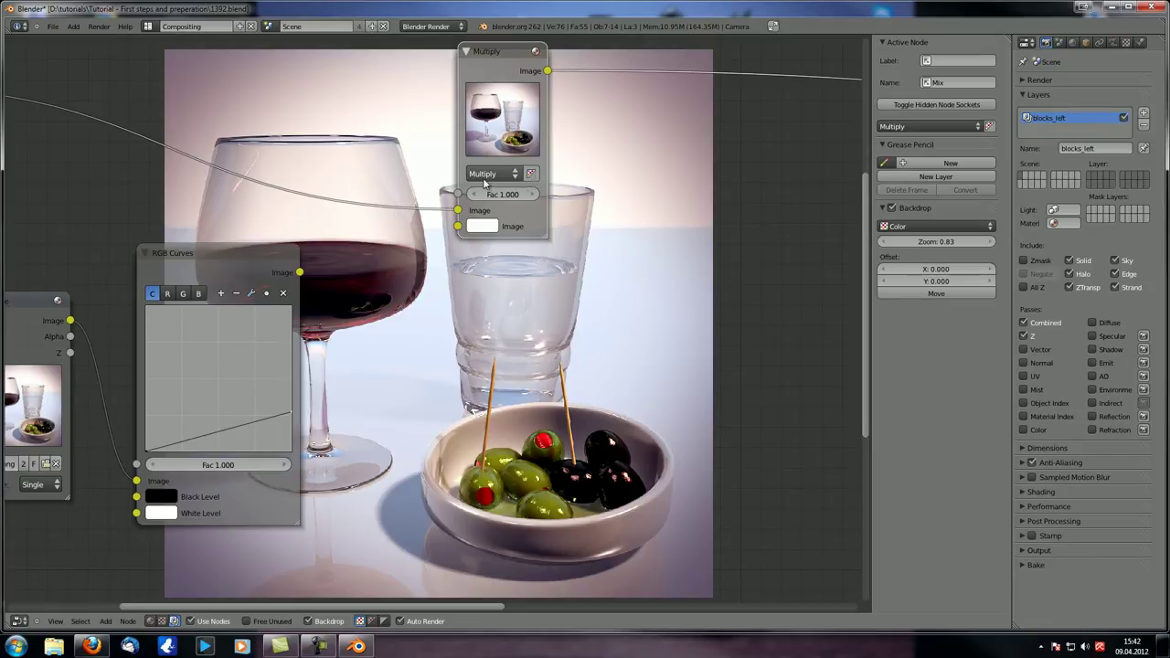
Step: Connect the RGB Curves output to the Multiply node's second image input and shift the lower Image node slightly away from RGB Curves
left_click_drag(300, 273, 458, 227)
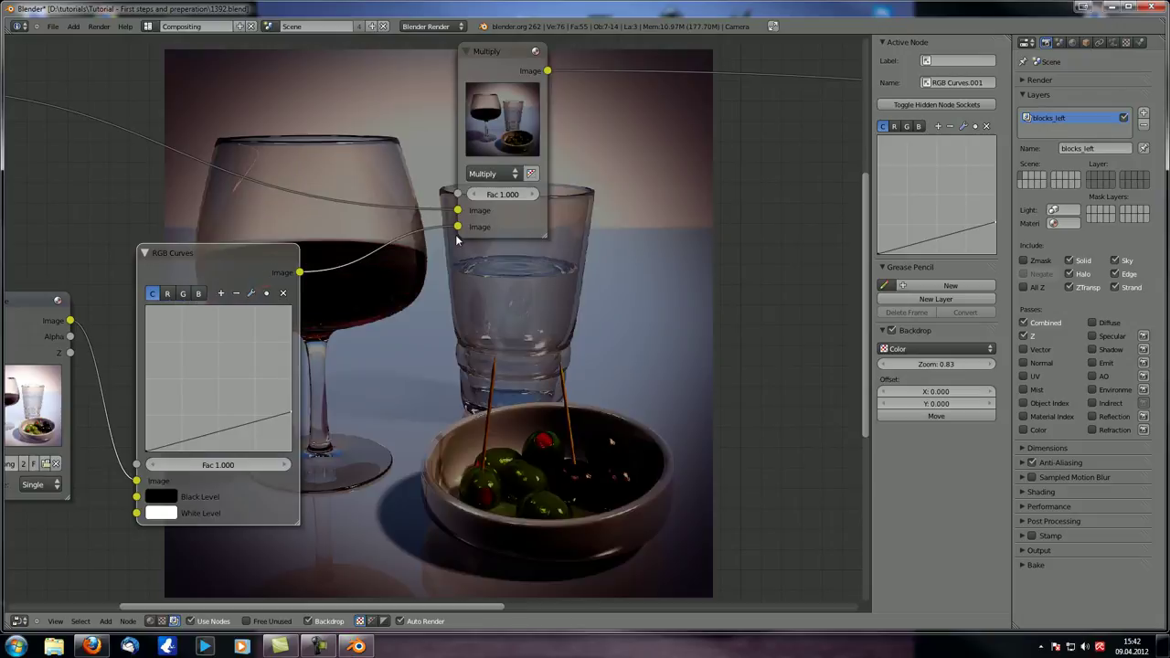
middle_click_drag(441, 285, 520, 271)
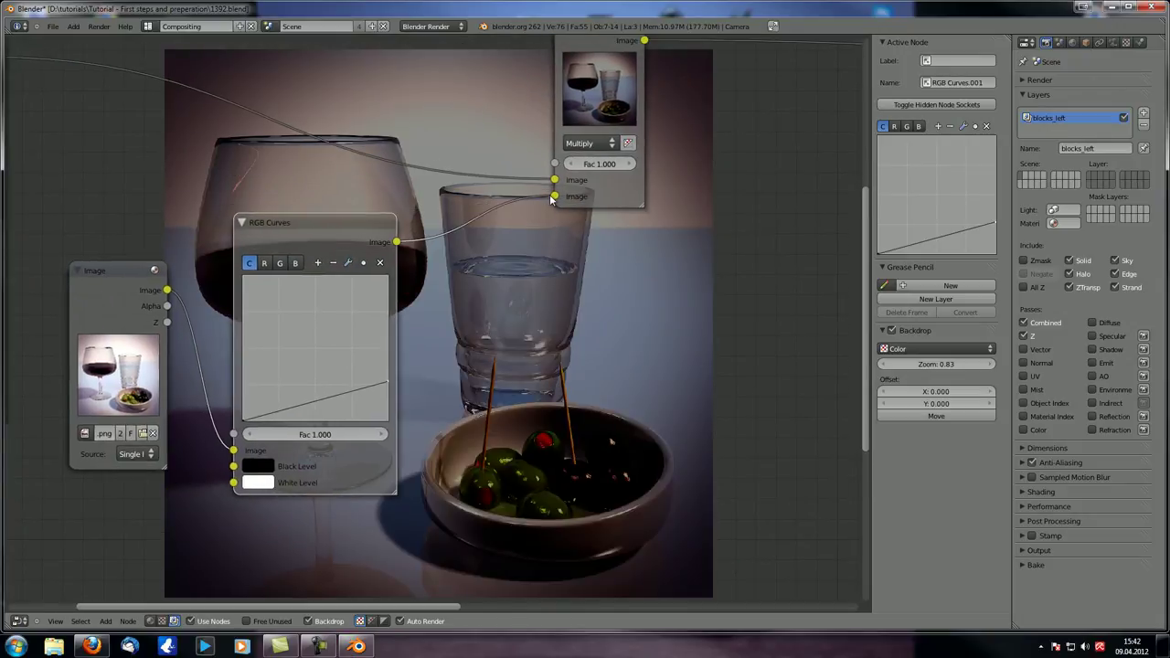
left_click_drag(91, 291, 76, 293)
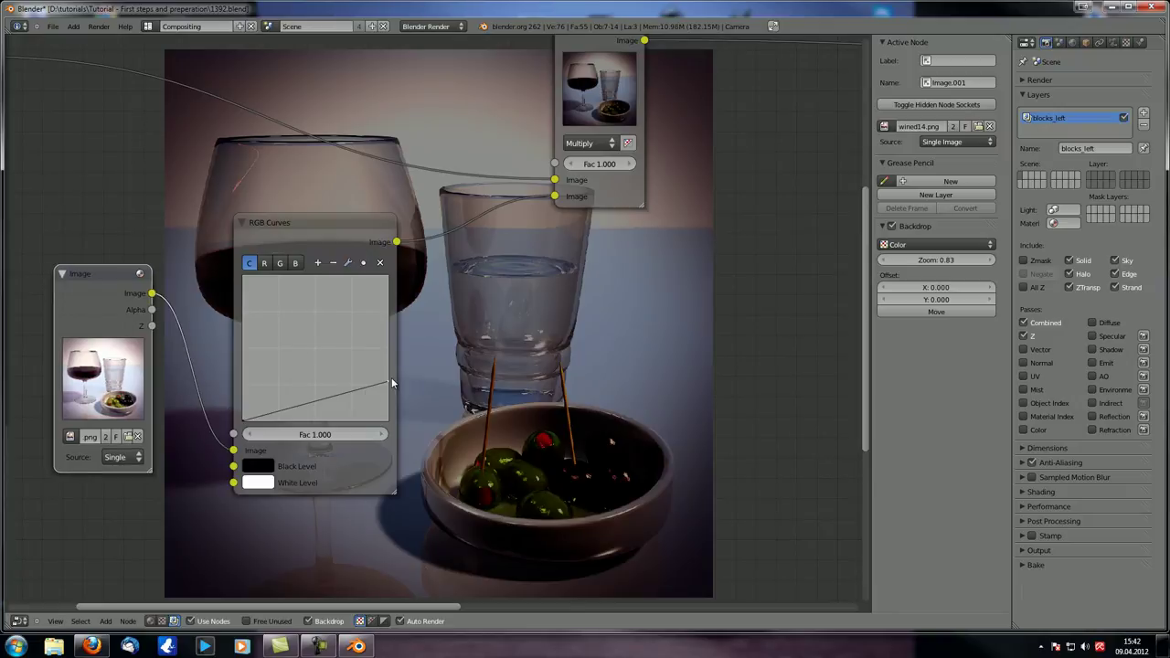
Step: Raise the RGB curve's white end point to the upper corner of the graph to make a straight diagonal
left_click_drag(391, 383, 520, 241)
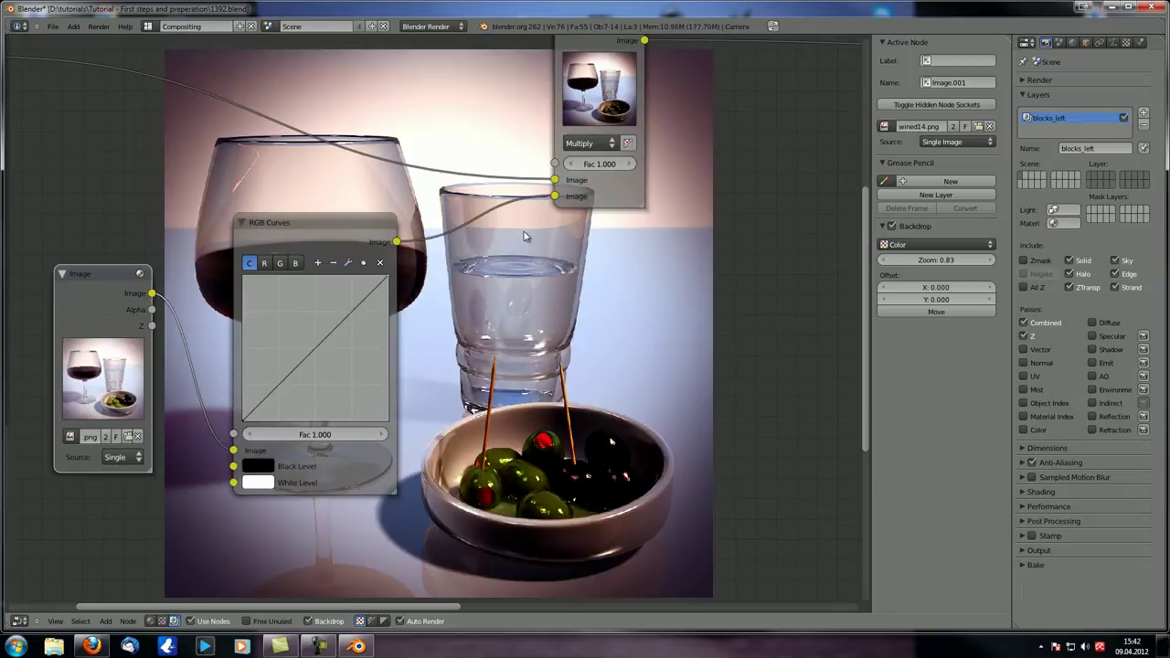
middle_click_drag(537, 357, 508, 377)
scroll(509, 378, "down", 8)
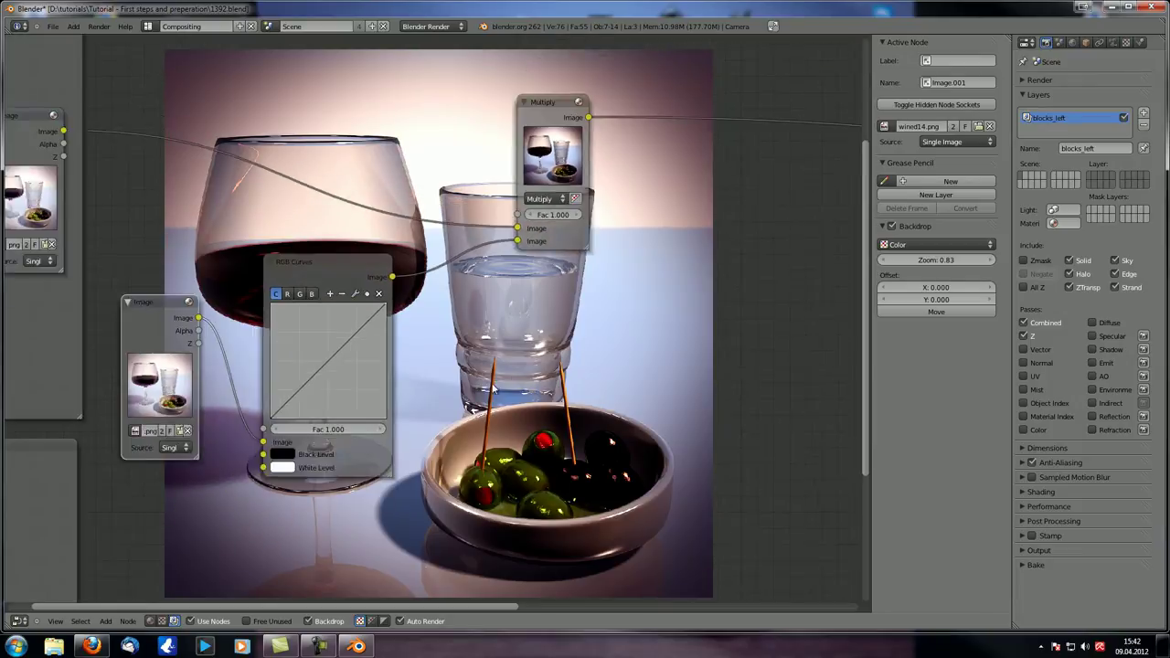
scroll(494, 361, "up", 6)
scroll(494, 362, "up", 1)
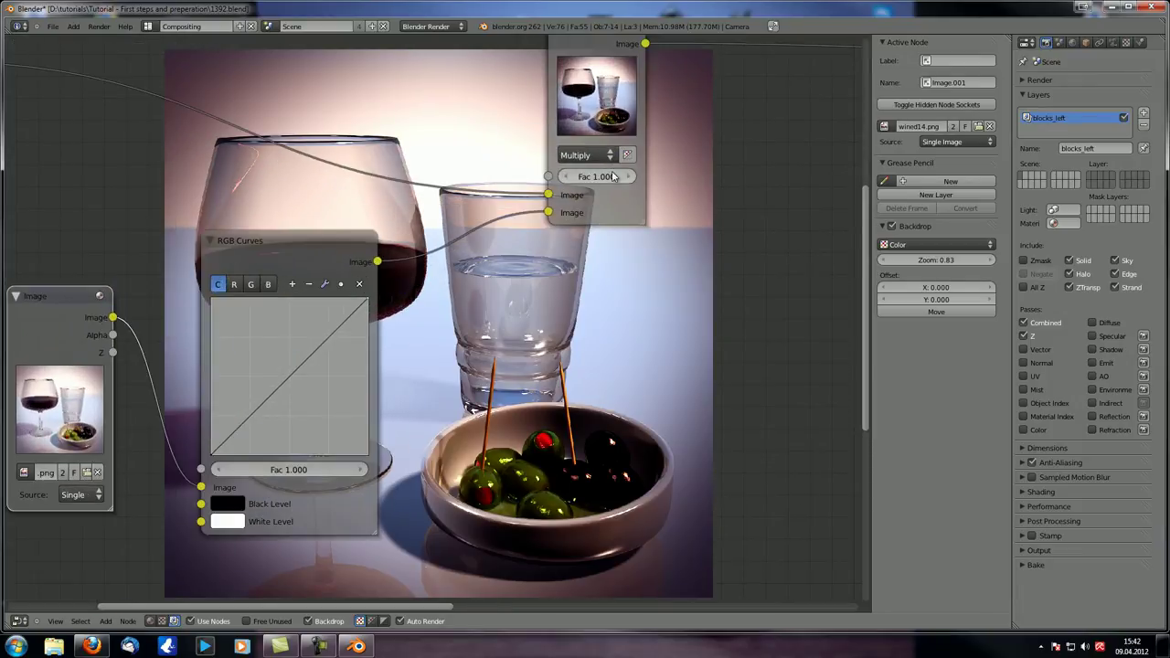
Step: Lower the Multiply node's Fac to 0 for comparison and return it to 1
left_click_drag(590, 176, 366, 174)
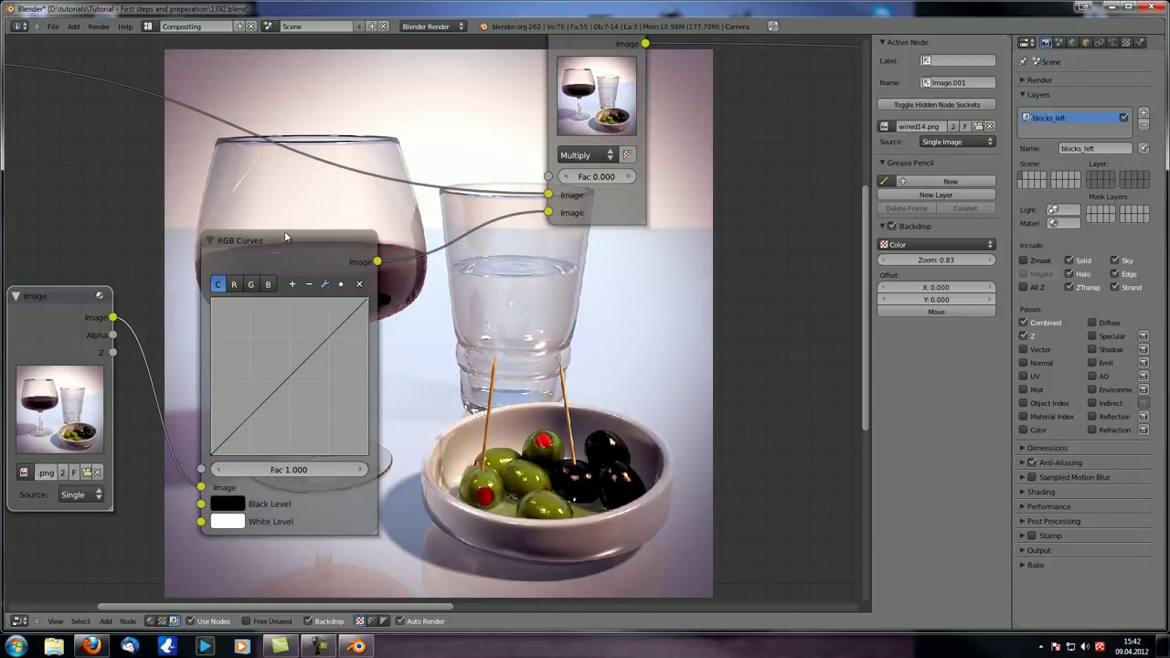
scroll(475, 366, "up", 4)
middle_click_drag(669, 519, 623, 458)
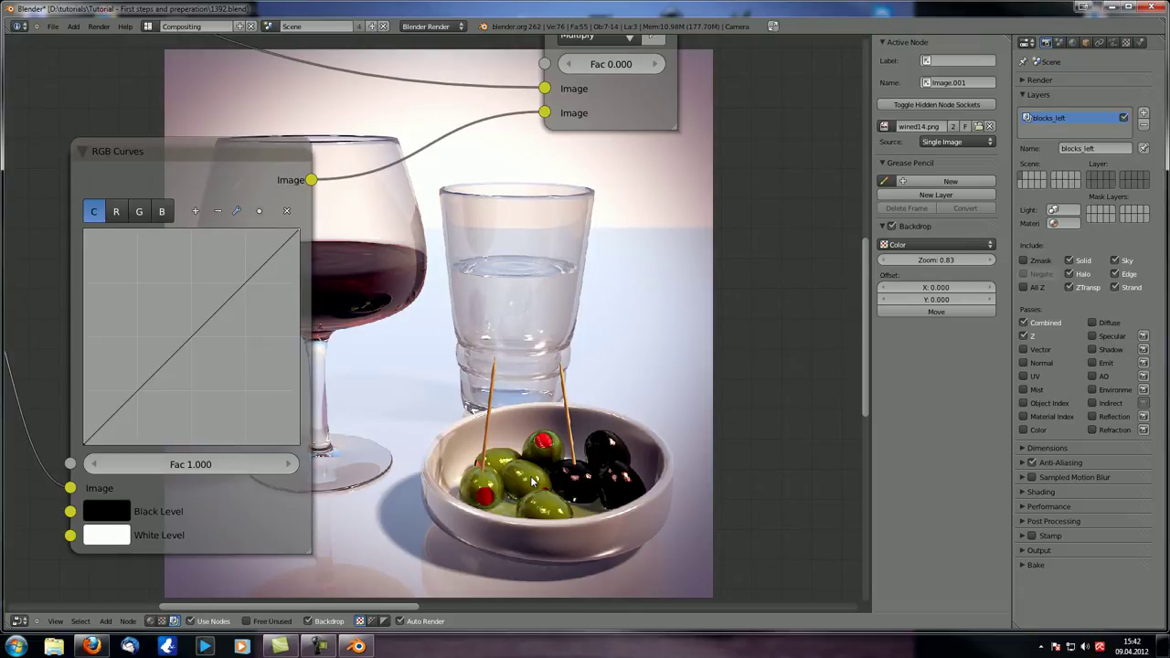
scroll(526, 476, "down", 3)
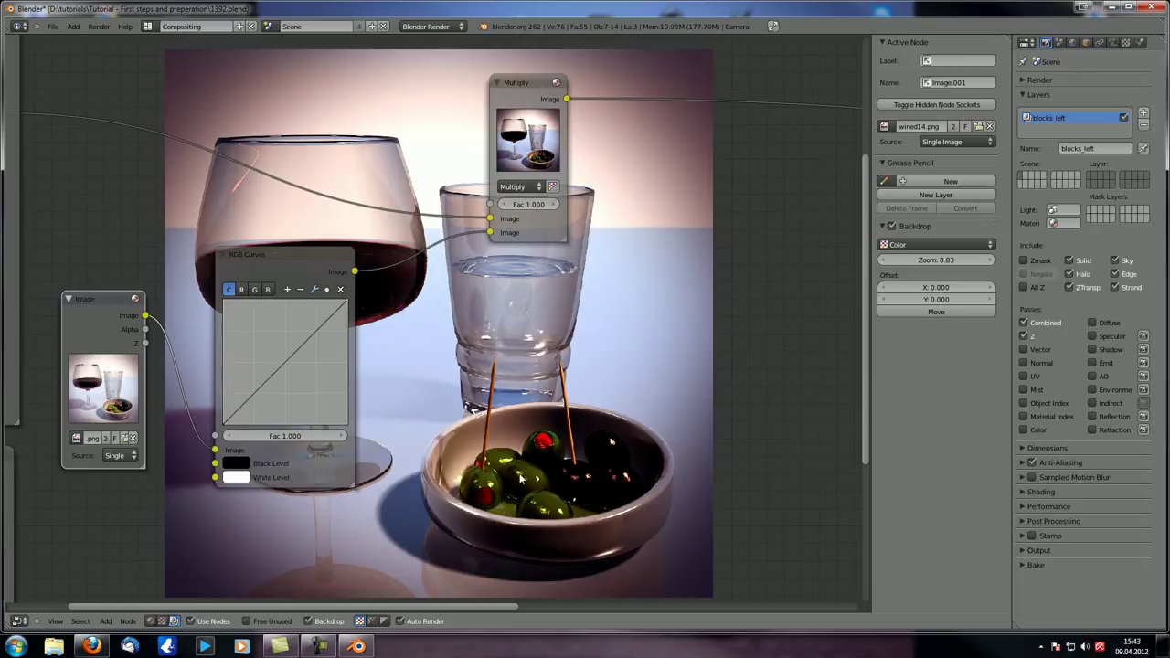
Step: Change the Multiply node's blend type to Subtract
scroll(532, 221, "up", 1)
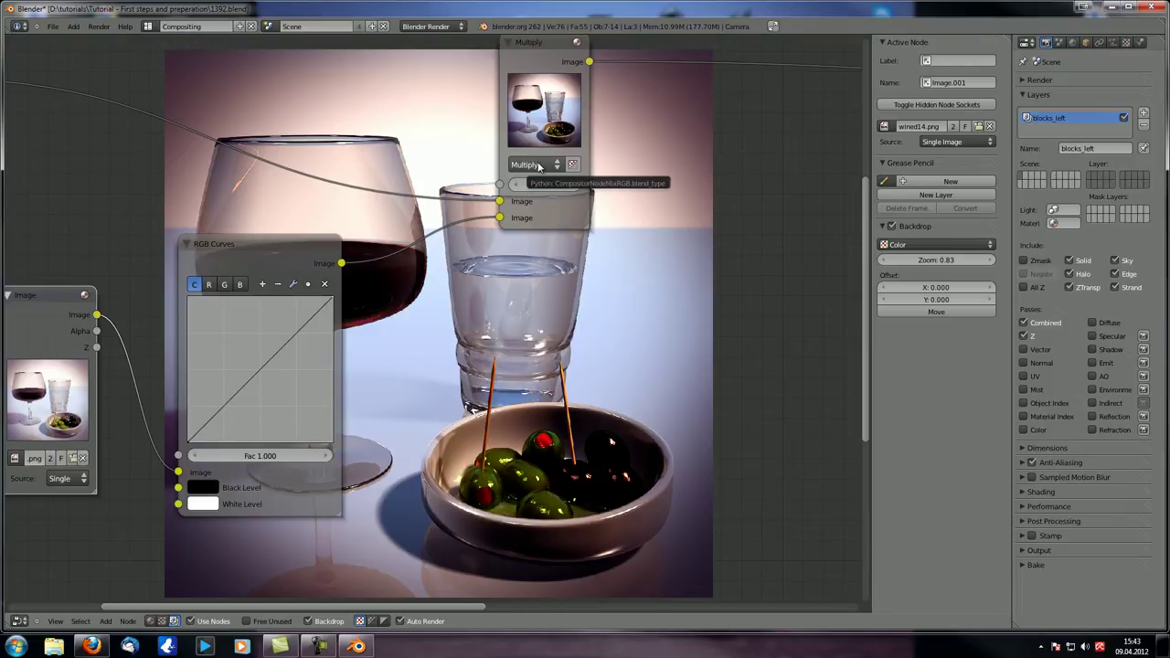
left_click(540, 166)
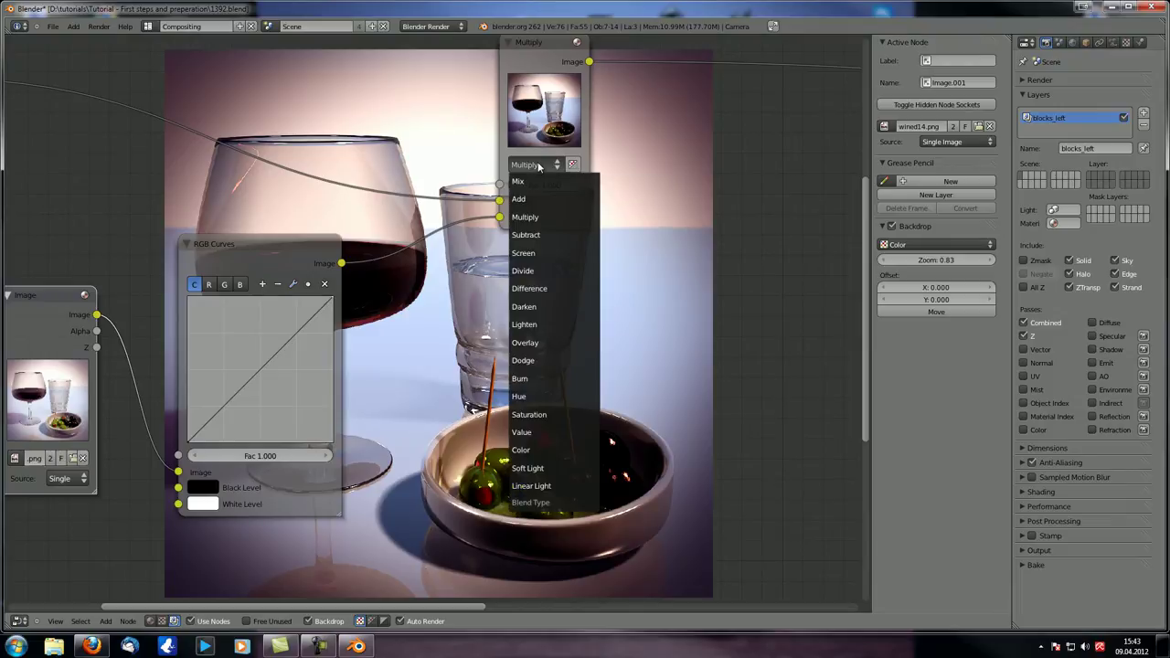
left_click(538, 234)
middle_click_drag(211, 351, 302, 340)
middle_click_drag(220, 324, 311, 313)
scroll(307, 313, "down", 1)
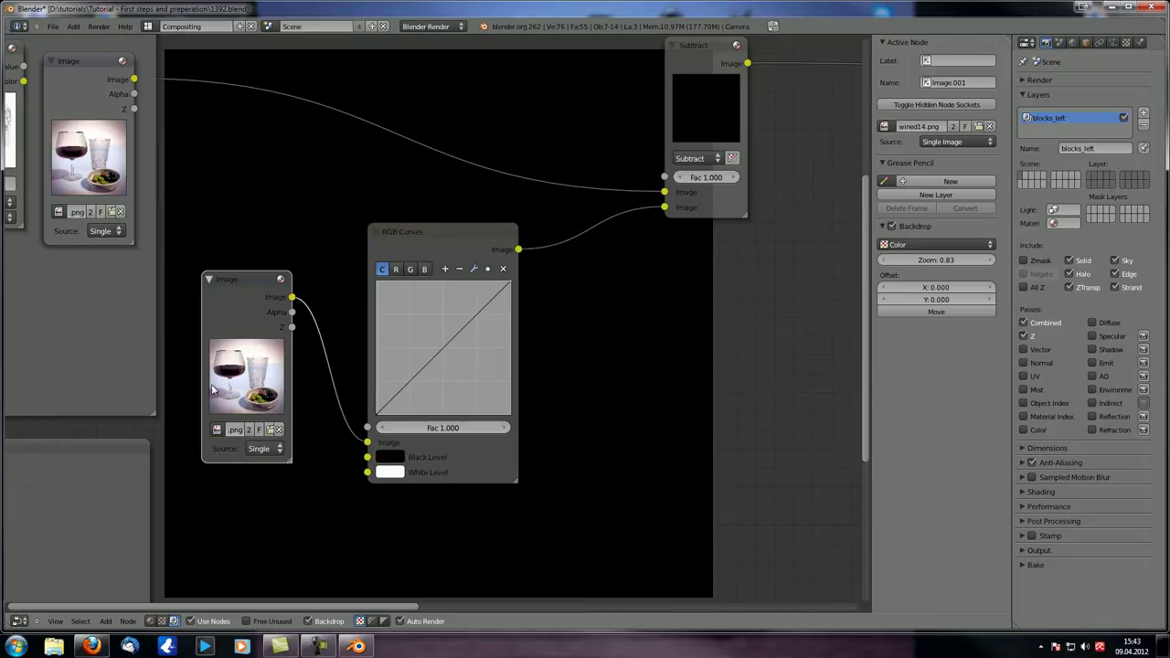
middle_click_drag(345, 363, 277, 344)
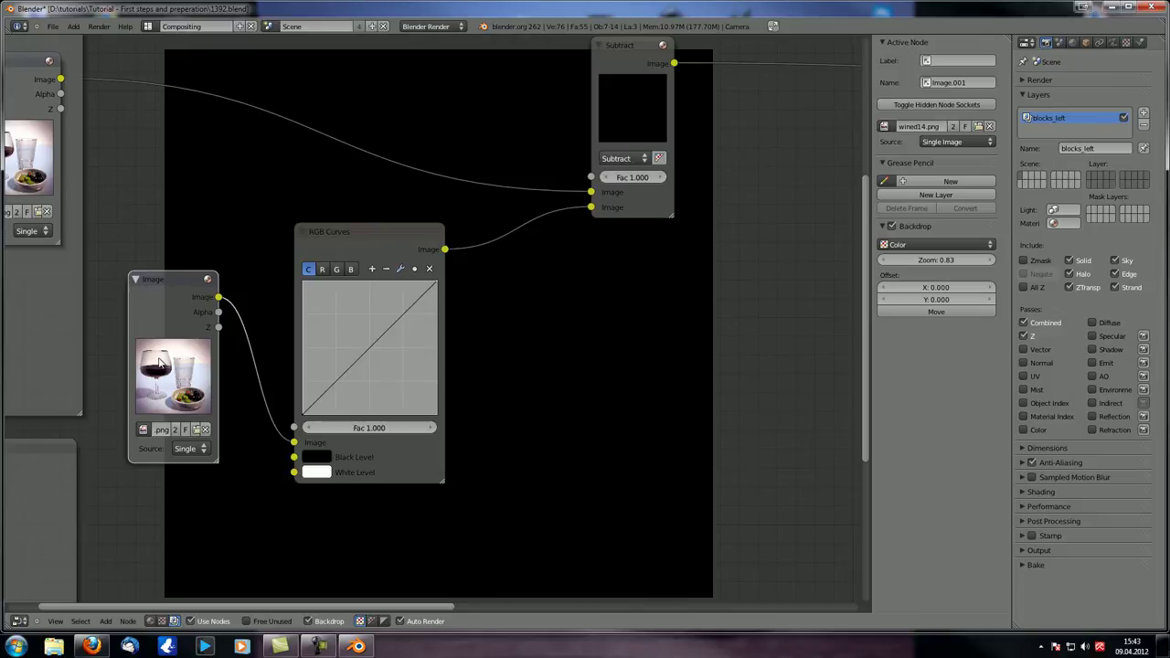
middle_click_drag(356, 370, 246, 363)
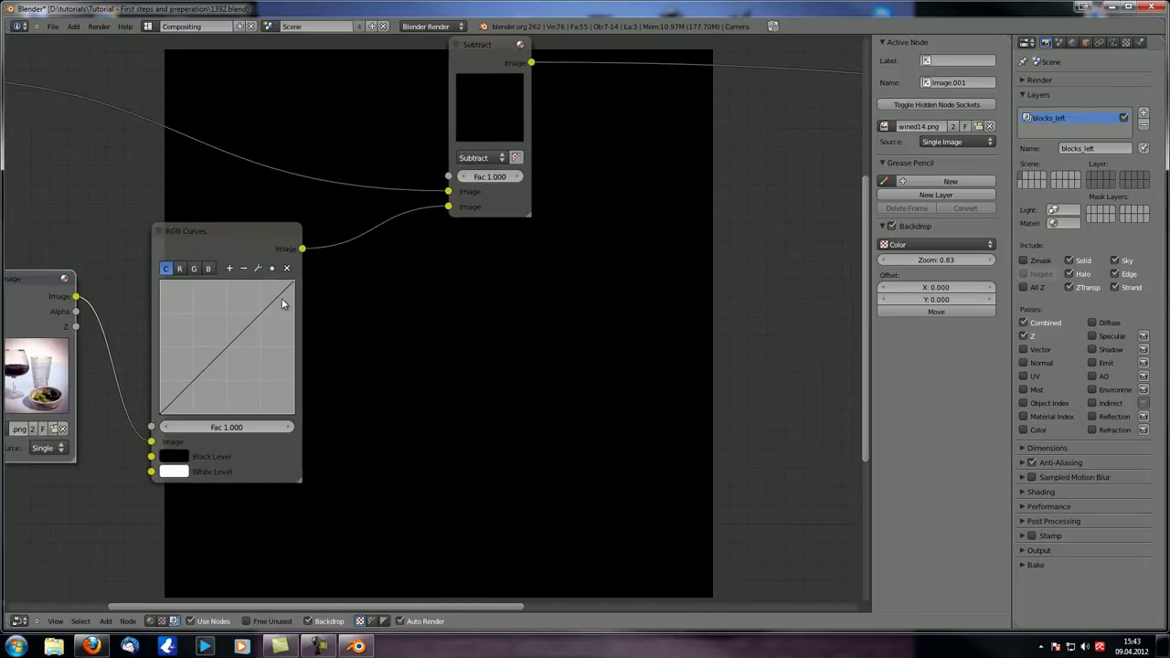
Step: Lower the RGB curve's white end point to about halfway and on to zero, and raise it back to the upper corner
left_click_drag(292, 286, 319, 276)
left_click_drag(293, 282, 293, 357)
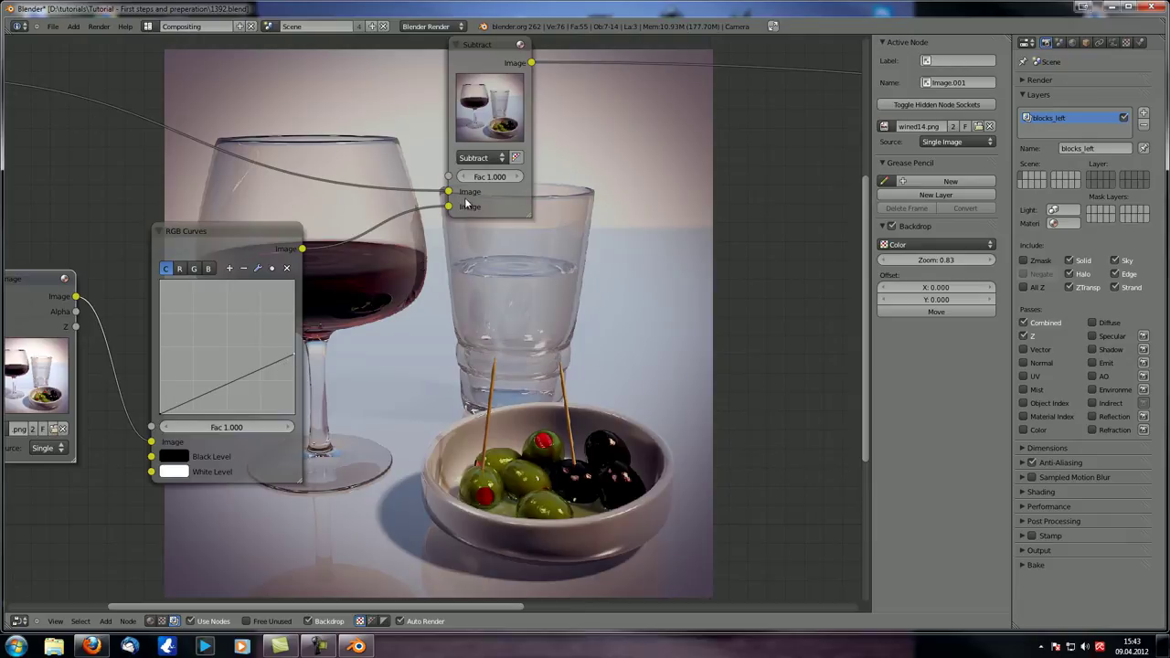
left_click_drag(294, 357, 297, 408)
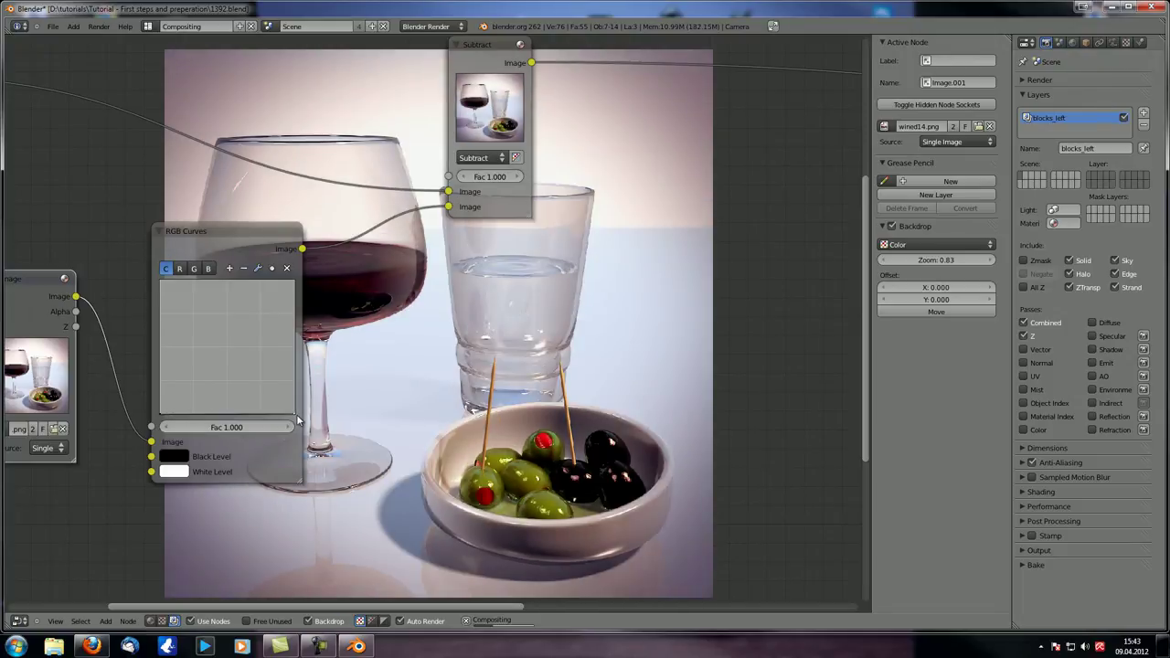
left_click_drag(292, 413, 302, 286)
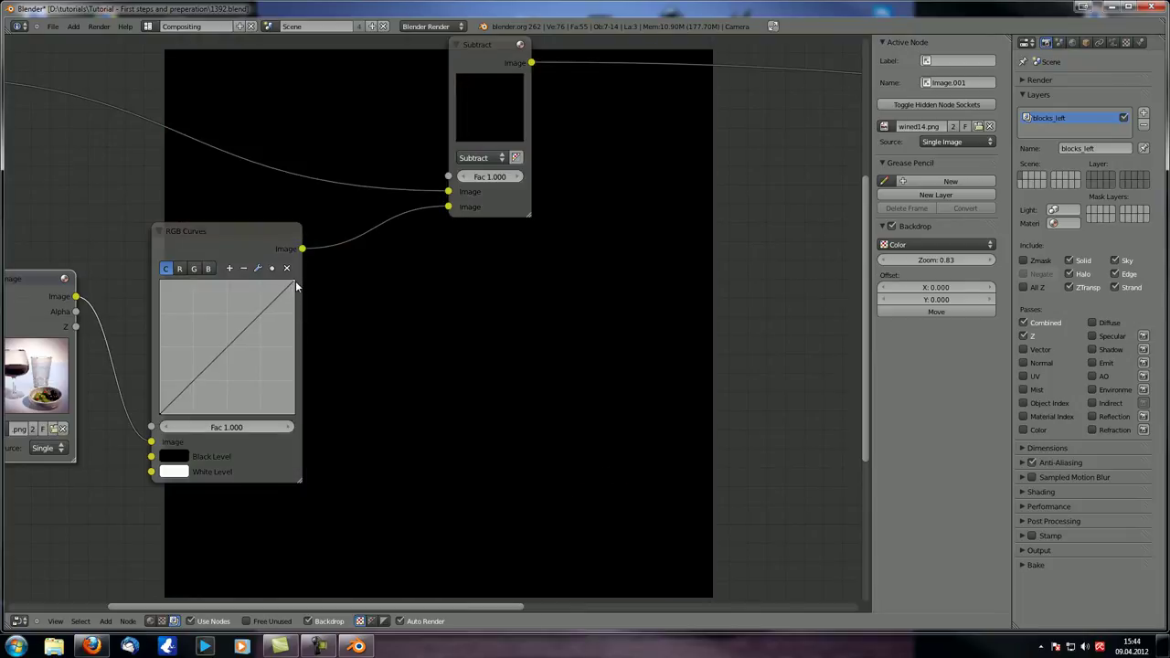
Step: Lower the RGB curve's white end point to slightly above the bottom of the graph
left_click_drag(298, 278, 188, 242)
left_click_drag(182, 281, 366, 390)
middle_click_drag(367, 390, 493, 414)
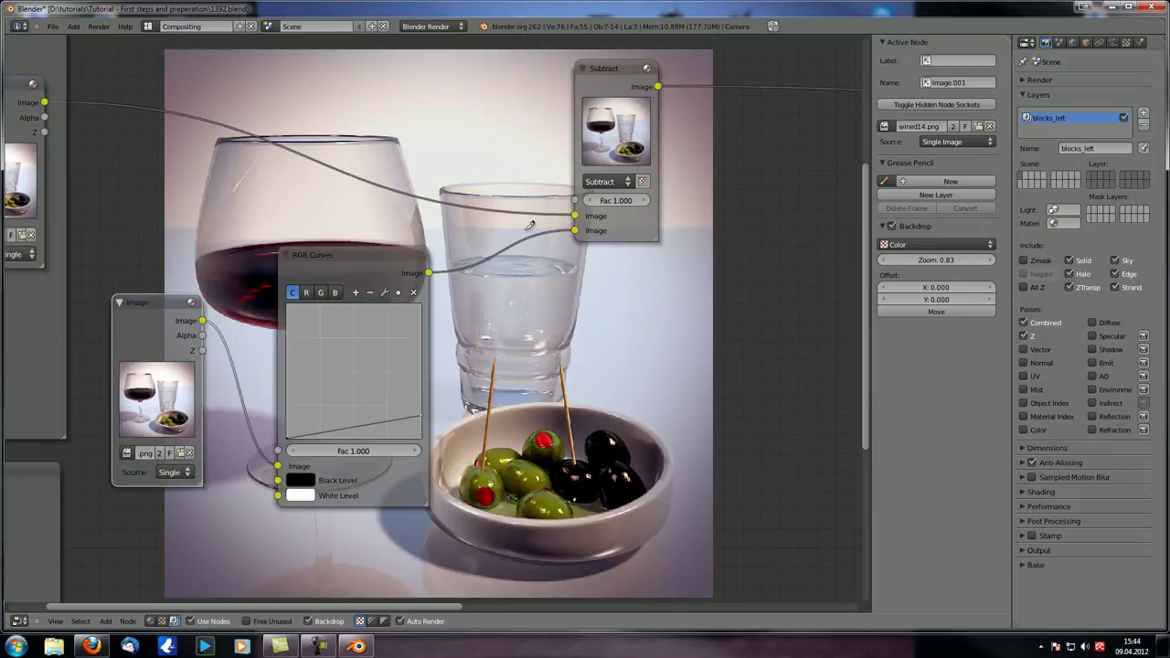
Step: Disconnect the RGB Curves node from the Subtract node's second image input and set that input's colour to black
left_click_drag(527, 205, 538, 261, "ctrl")
left_click_drag(44, 102, 574, 215)
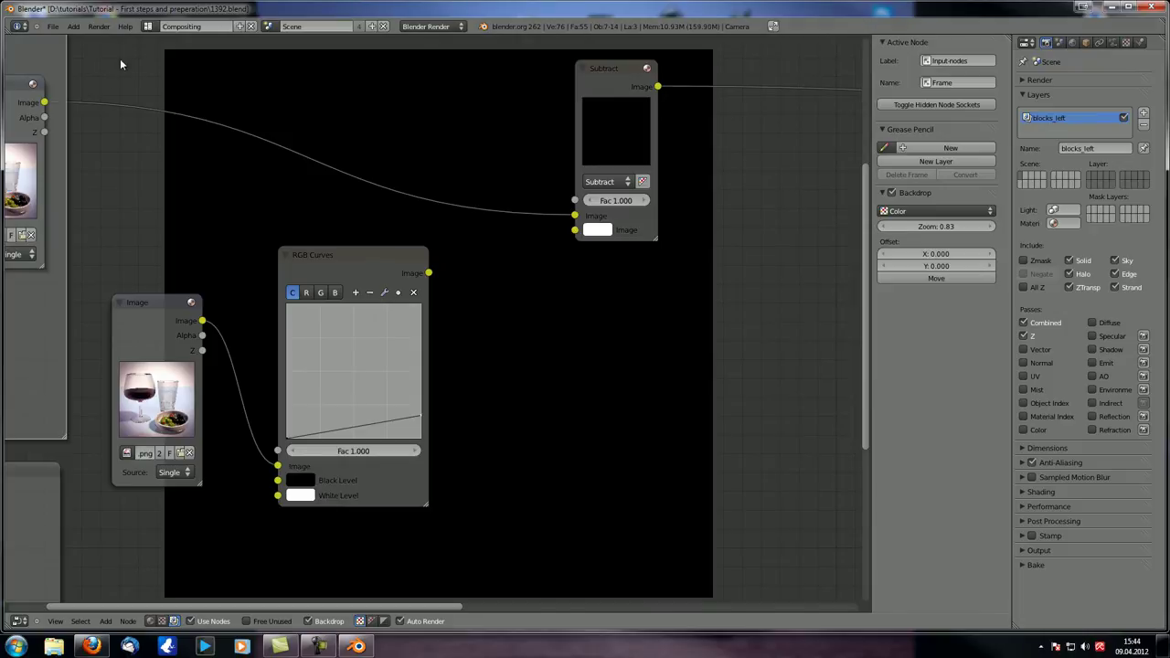
left_click(598, 230)
left_click_drag(713, 336, 711, 402)
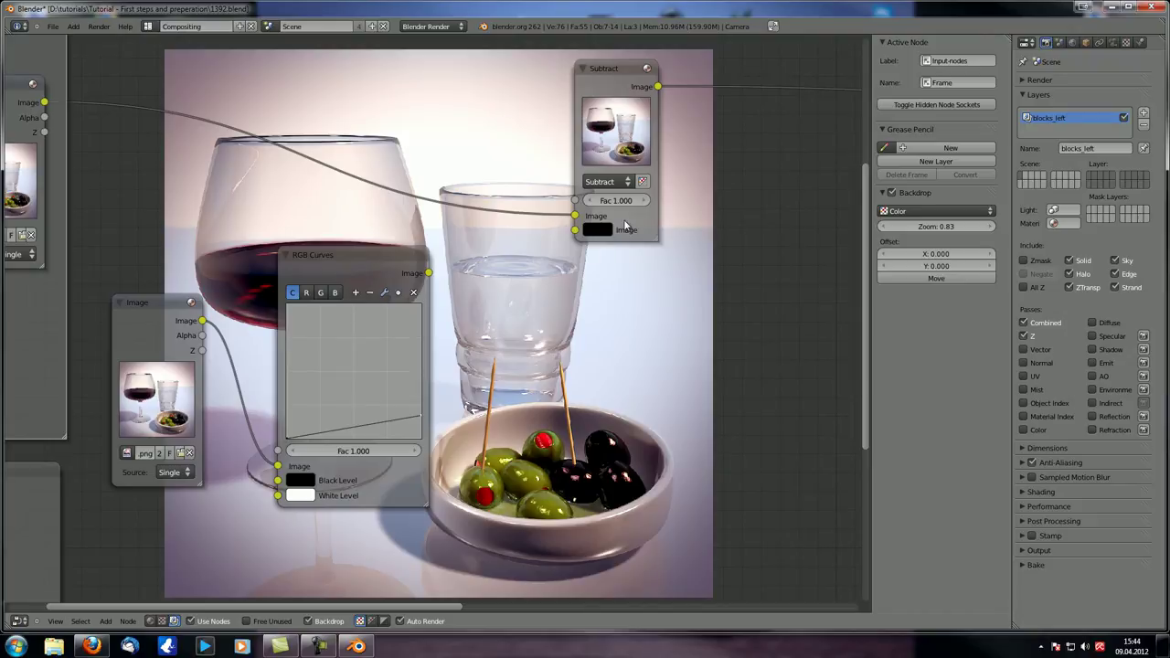
Step: Change the Subtract node's blend type to Screen and reconnect the RGB Curves output to its second image input
left_click(607, 181)
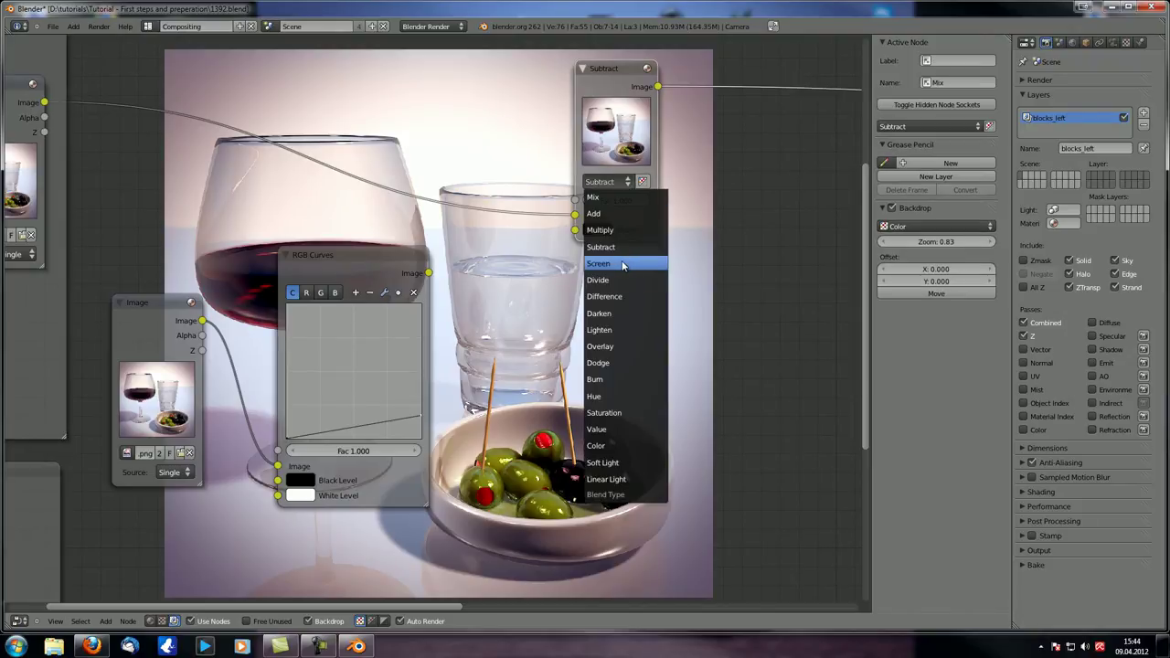
left_click(610, 267)
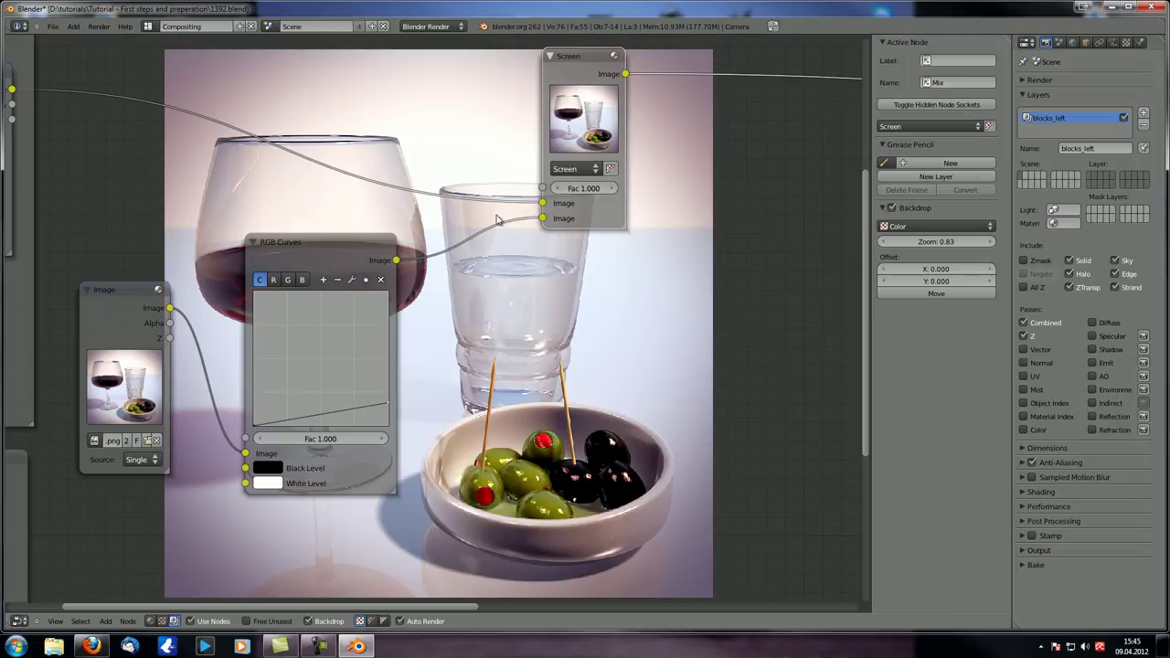
scroll(401, 225, "down", 1)
middle_click_drag(403, 216, 523, 222)
scroll(465, 254, "up", 3)
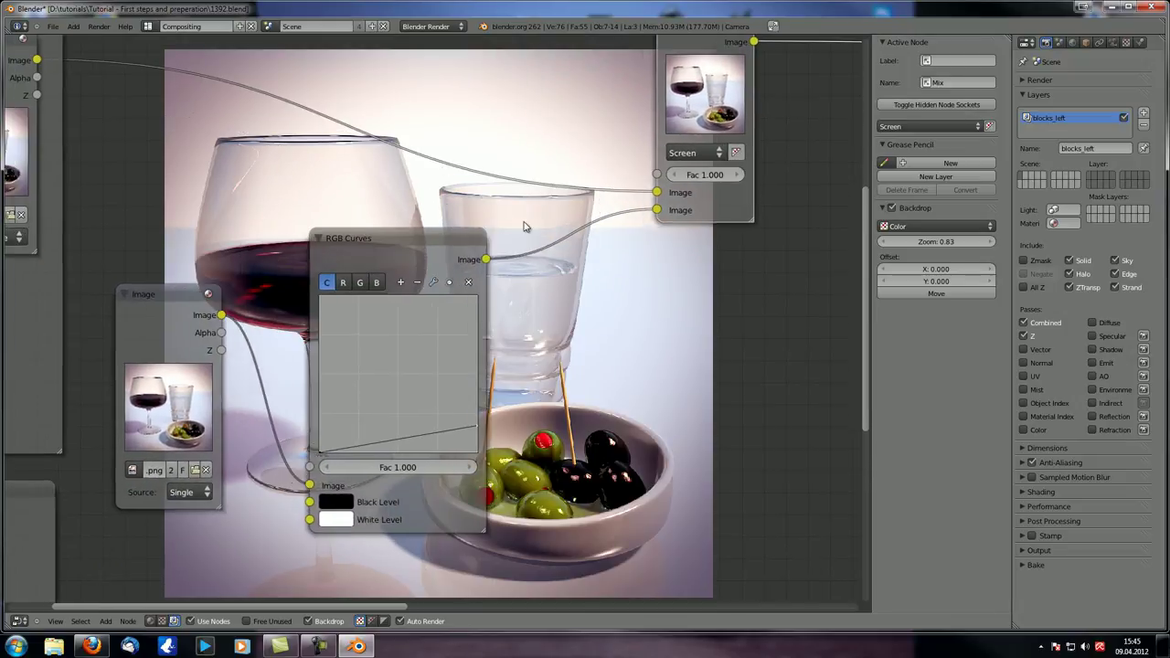
Step: Compare the Add and Multiply blend types before returning to Screen, and raise the RGB curve's white end point to the upper corner
left_click(693, 152)
left_click(699, 190)
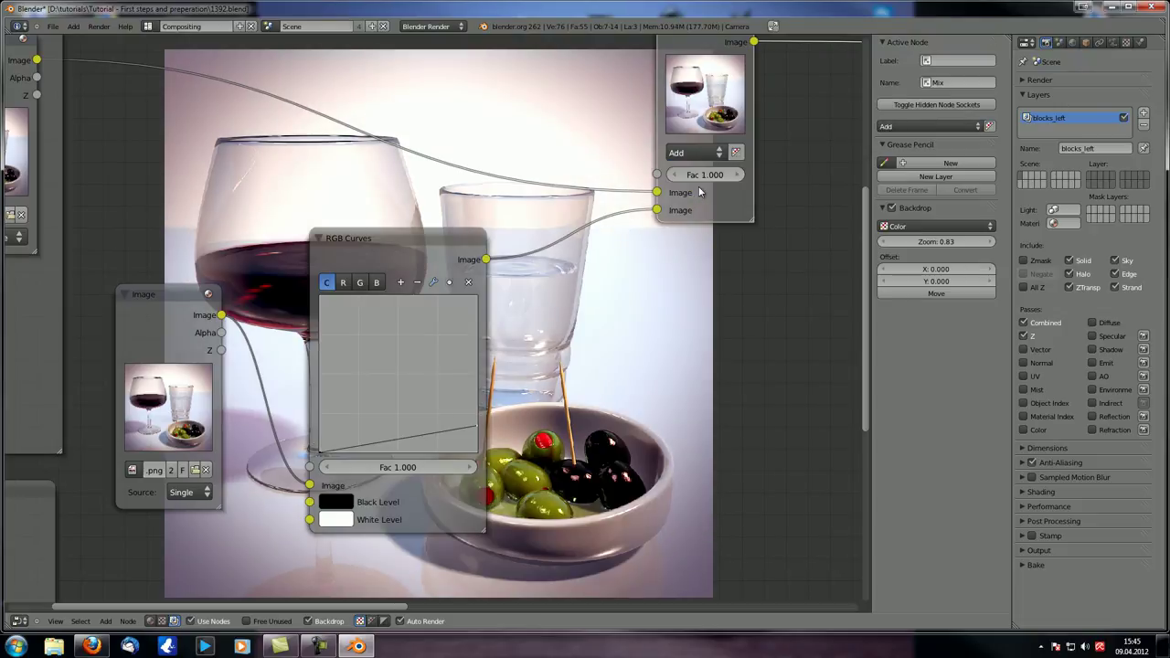
left_click(693, 153)
left_click(704, 209)
left_click(693, 153)
left_click(702, 248)
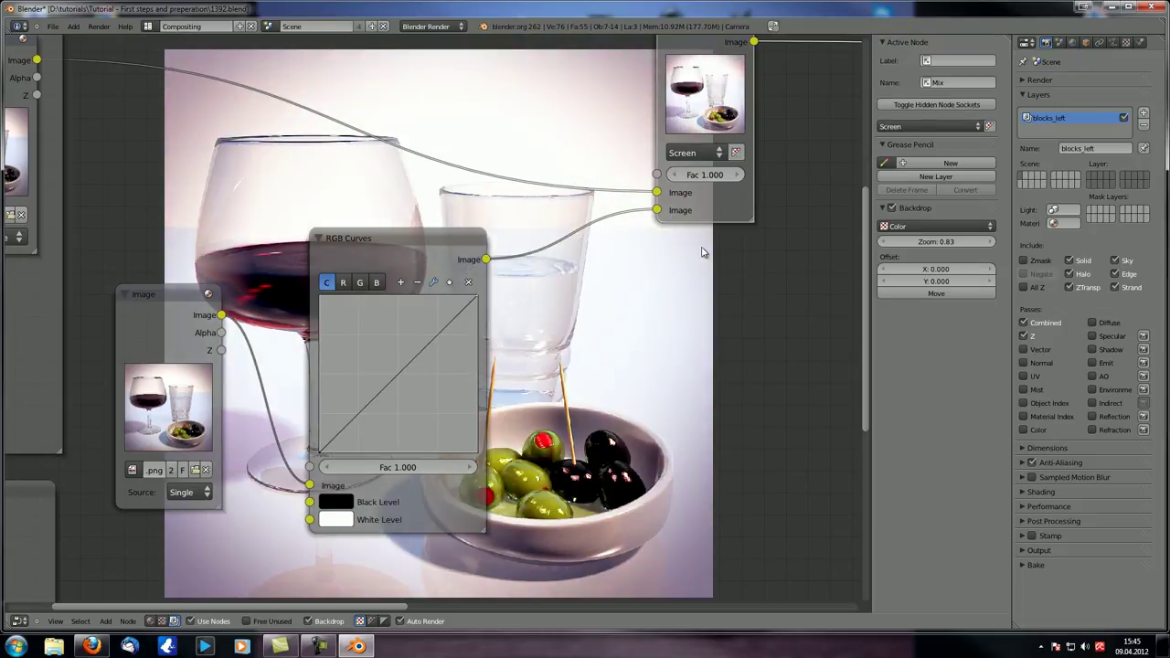
Step: Open the blend type choices of the Screen node
middle_click_drag(507, 316, 444, 286)
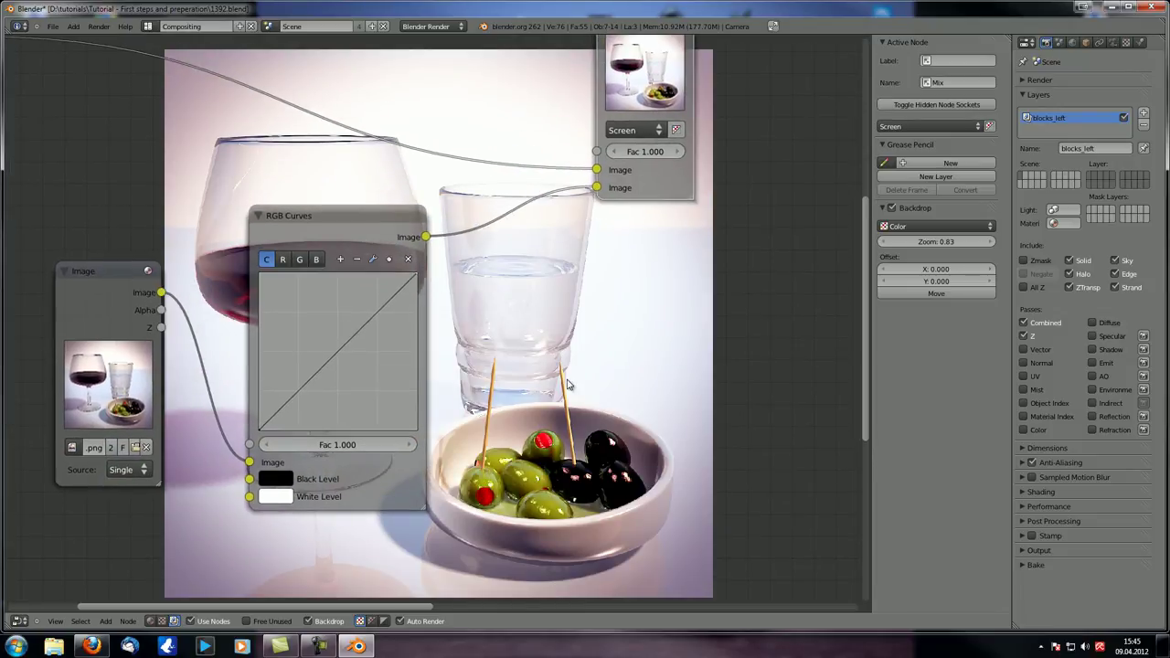
scroll(585, 384, "down", 4)
middle_click_drag(570, 321, 487, 351)
left_click(502, 217)
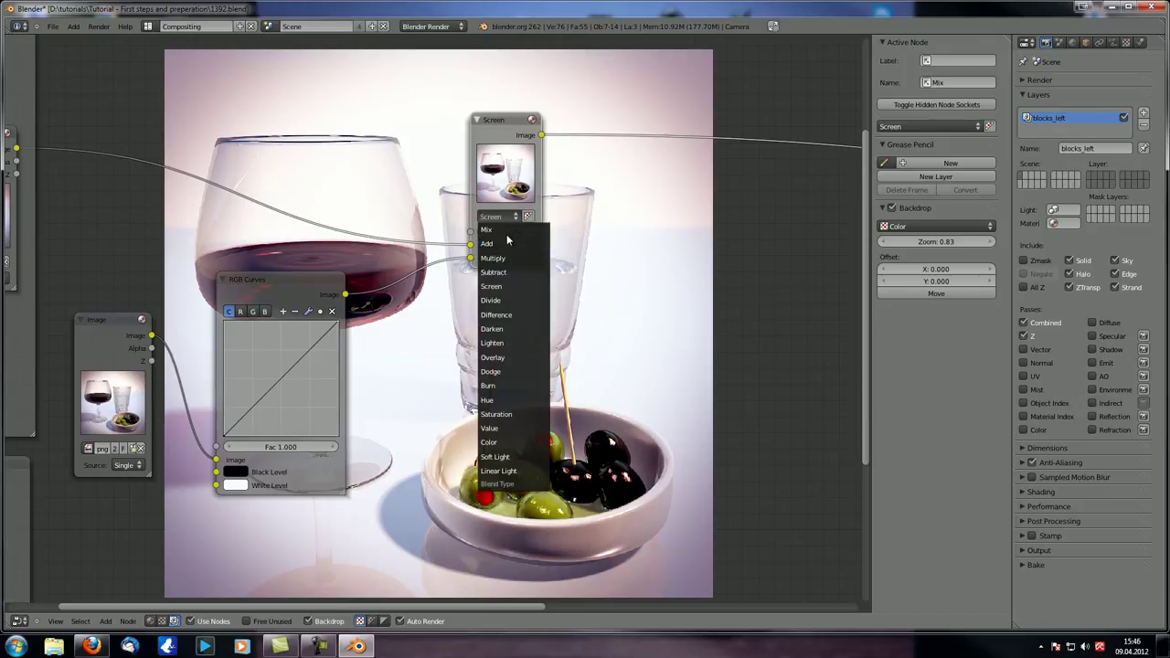
Step: Delete the separate RGB Curves and Image nodes that feed the Screen node's second image input
mouse_move(492, 124)
left_mouse_down()
mouse_move(491, 139)
mouse_move(490, 122)
left_mouse_up()
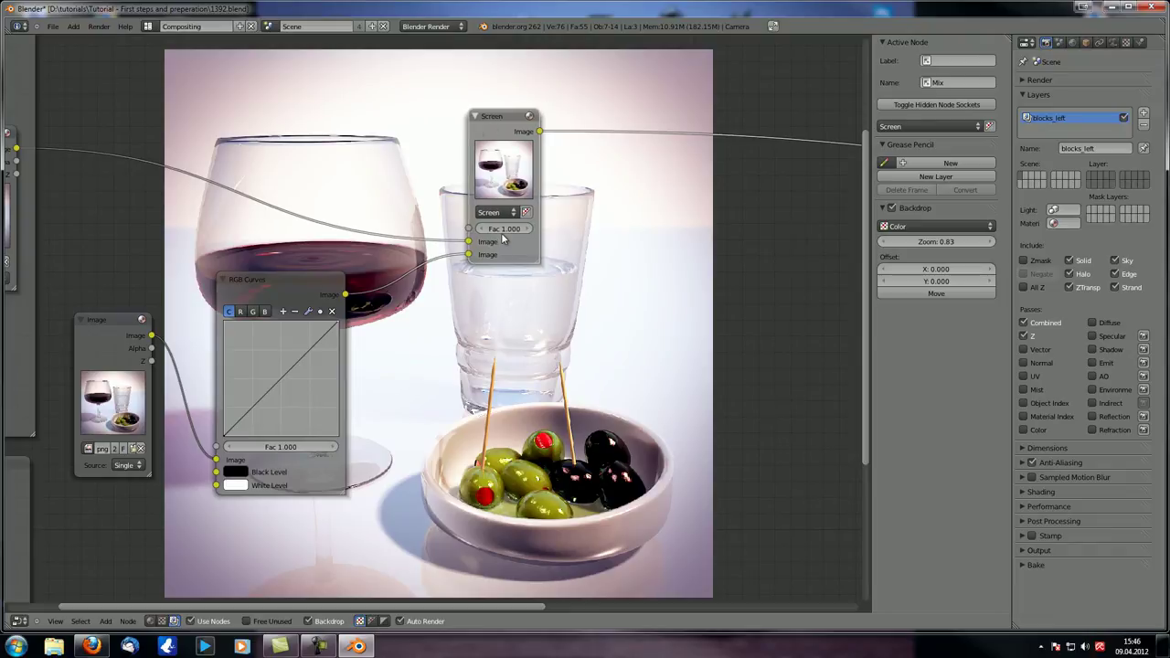
scroll(512, 265, "up", 4)
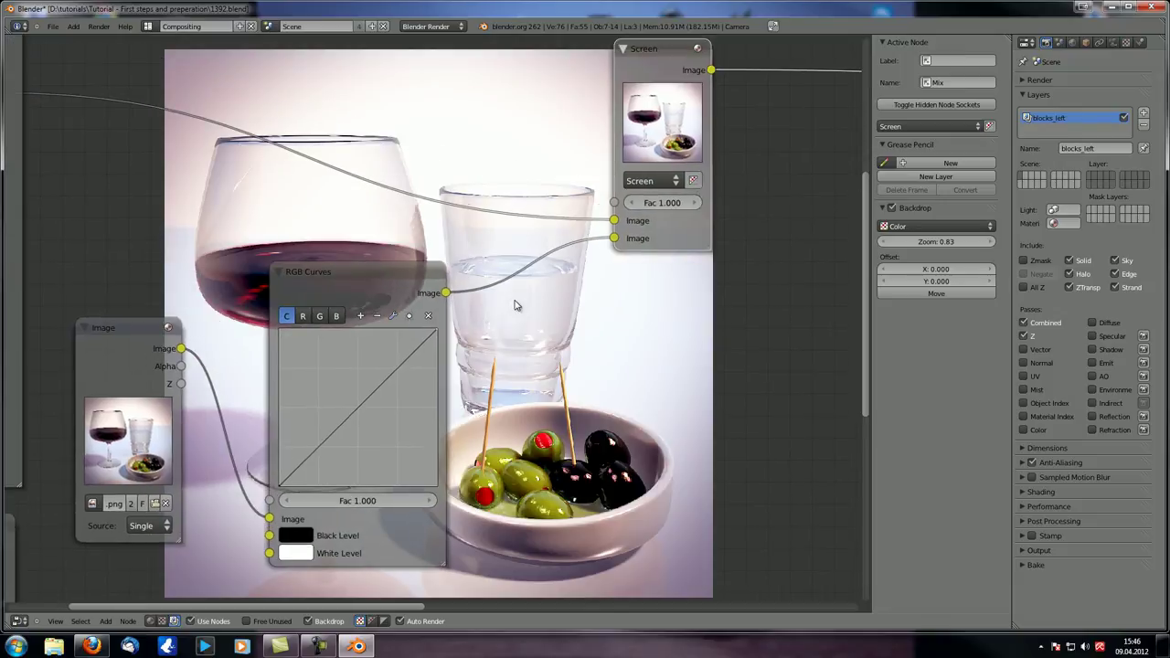
scroll(514, 306, "down", 3)
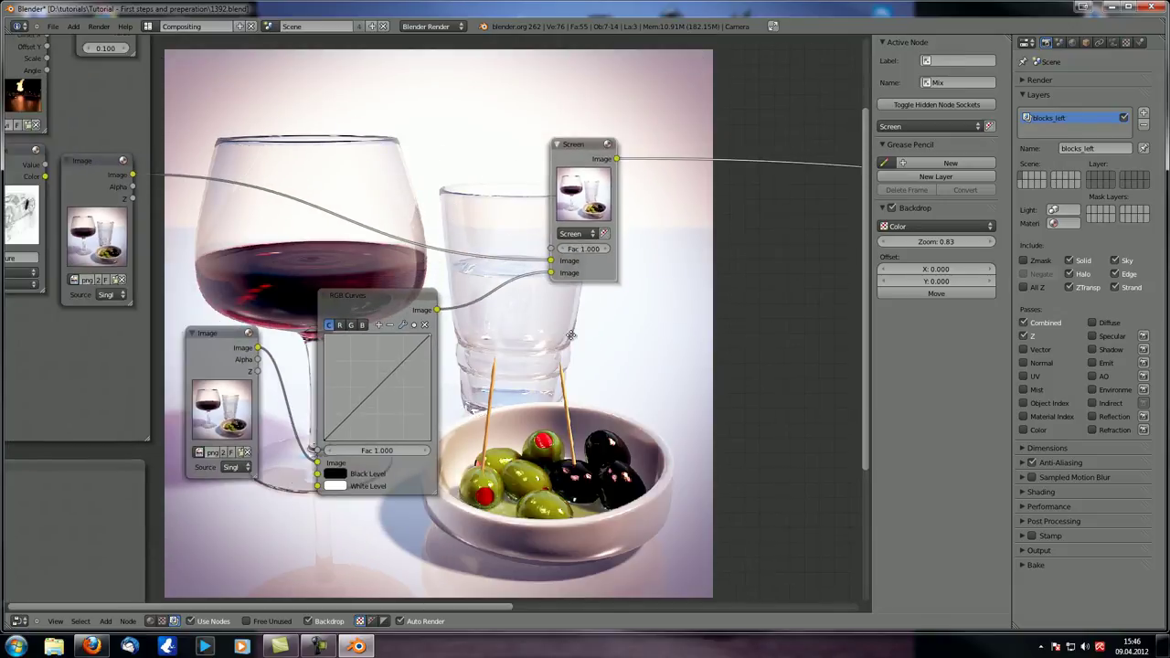
scroll(402, 346, "down", 1)
middle_click_drag(399, 339, 629, 253)
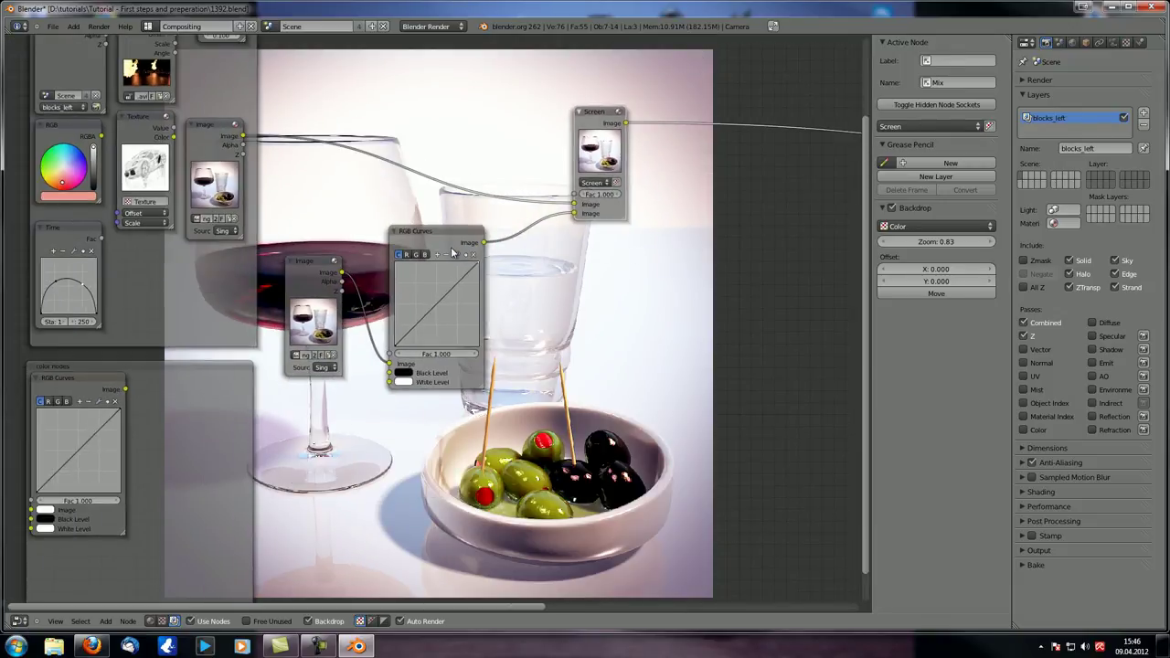
left_click(442, 243)
key("x")
left_click(305, 264)
key("x")
Step: Detach the Screen node from its links and place it in the color nodes frame below the RGB Curves node
left_click(596, 114)
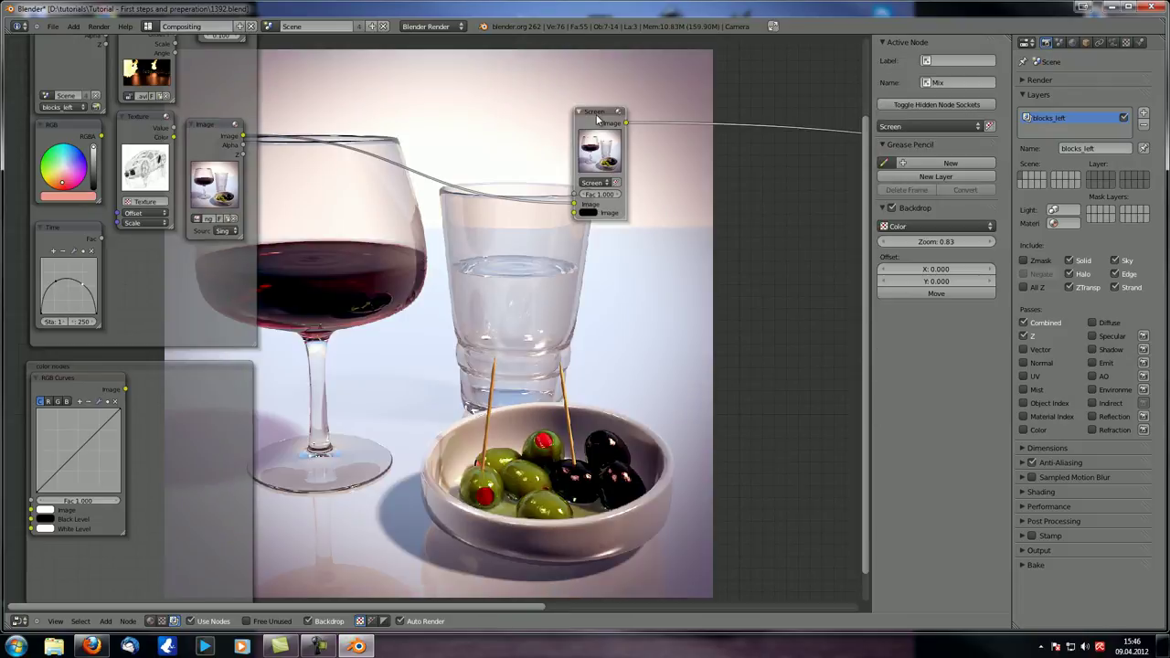
mouse_move(521, 153)
left_mouse_down("ctrl")
mouse_move(742, 121)
mouse_move(741, 86)
left_mouse_up("ctrl")
scroll(540, 192, "down", 1)
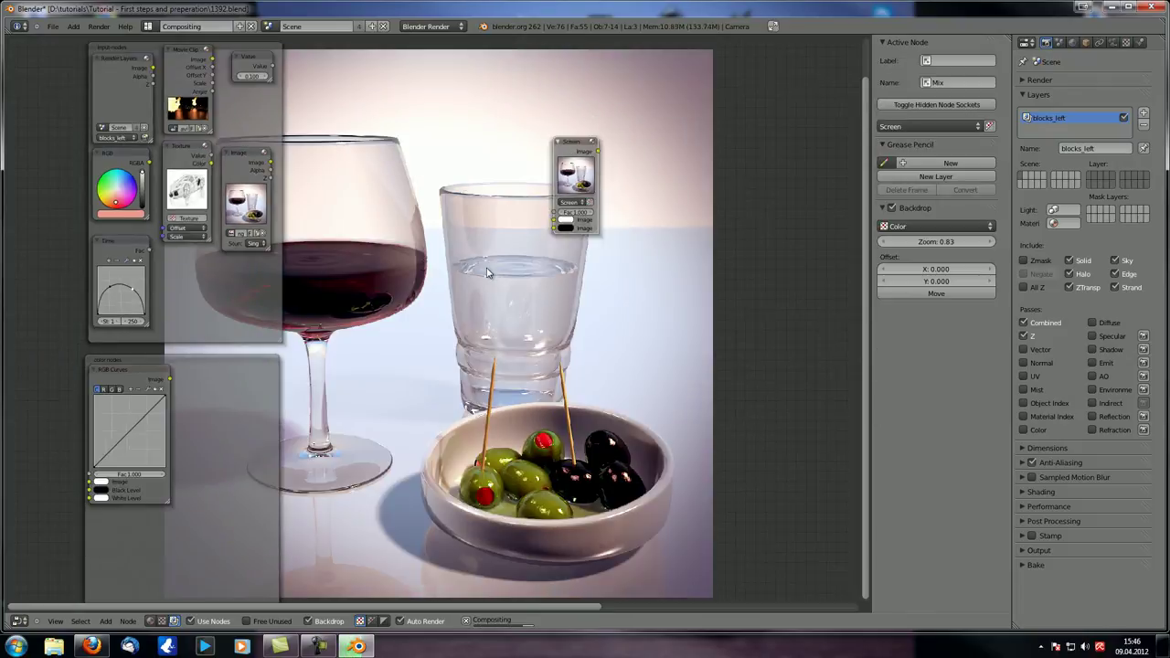
middle_click_drag(488, 242, 546, 196)
key("g")
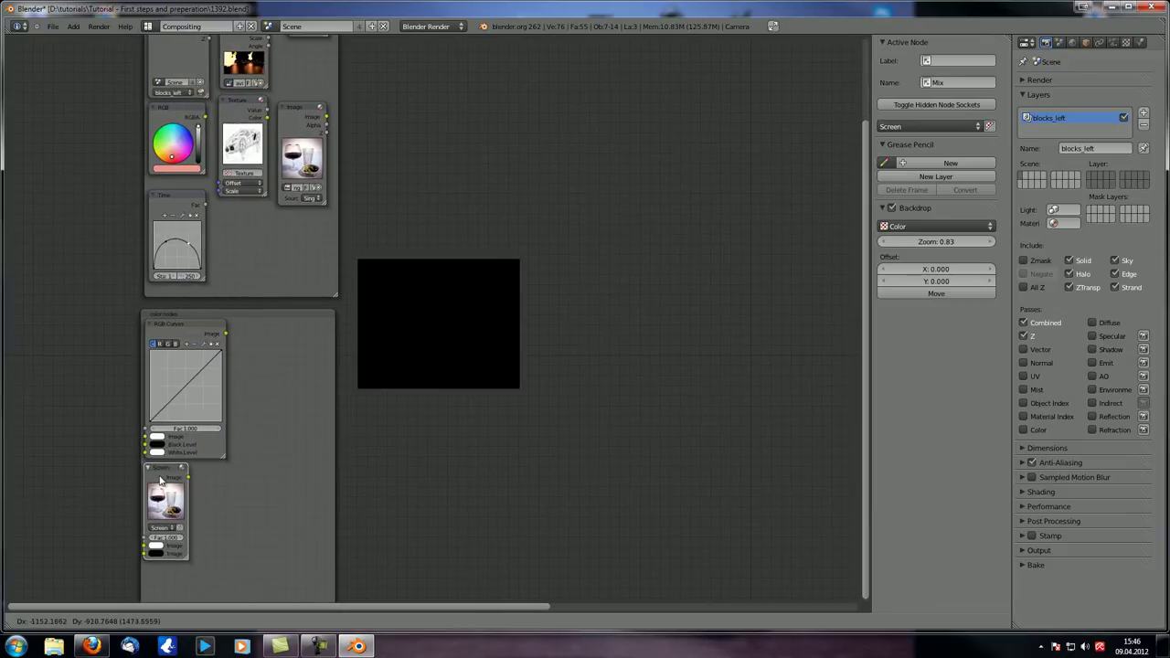
left_click(448, 494)
Step: Add a Hue Saturation Value node and connect it between the Image input node and the output
middle_click_drag(411, 493, 306, 484)
key("shift+a")
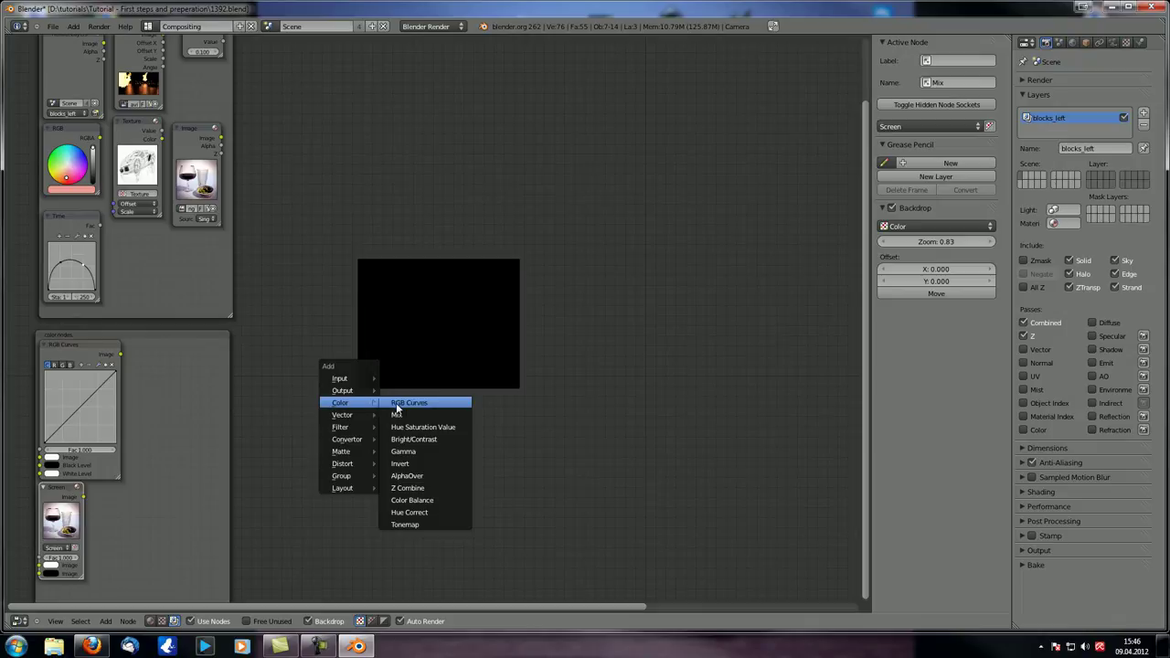
left_click(439, 428)
left_click(498, 201)
scroll(471, 274, "down", 1)
middle_click_drag(445, 320, 339, 373)
left_click(116, 225, "ctrl+shift")
left_click_drag(369, 270, 400, 214)
Step: Open the RGB node's colour in RGB mode and adjust it to R 0.639, G 0.265 and B 0.277
scroll(370, 320, "up", 6)
middle_click_drag(373, 325, 447, 428)
scroll(445, 409, "up", 1)
scroll(402, 365, "down", 2)
middle_click_drag(329, 367, 688, 408)
scroll(451, 363, "up", 5)
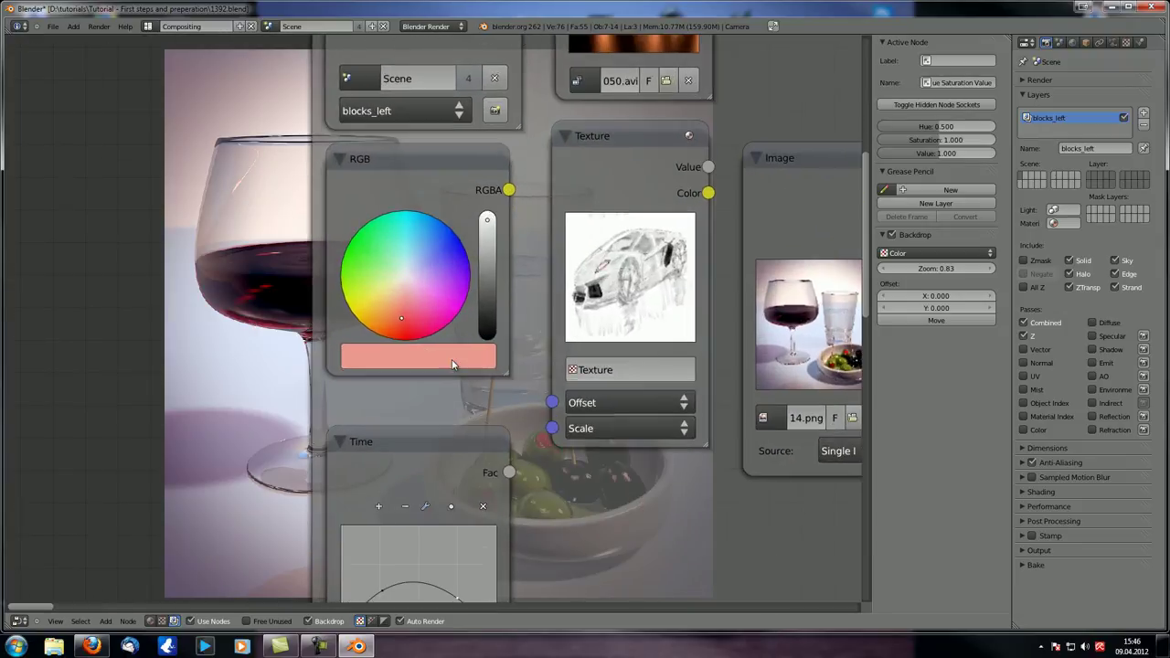
left_click(452, 364)
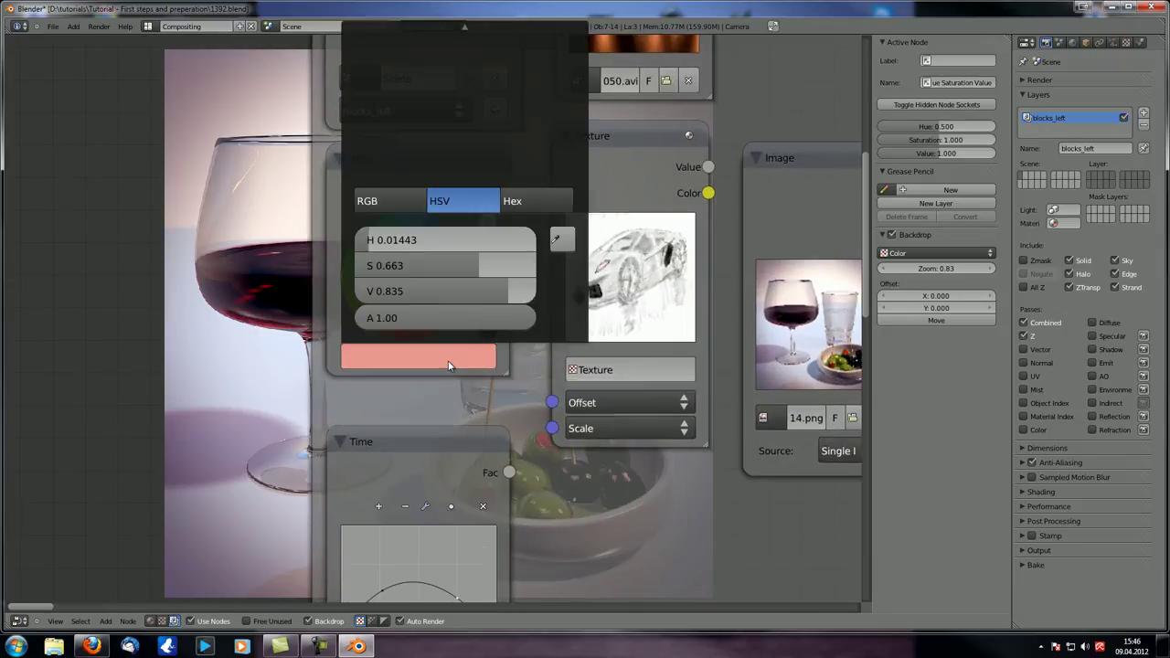
scroll(346, 366, "down", 1)
middle_click_drag(346, 366, 365, 488)
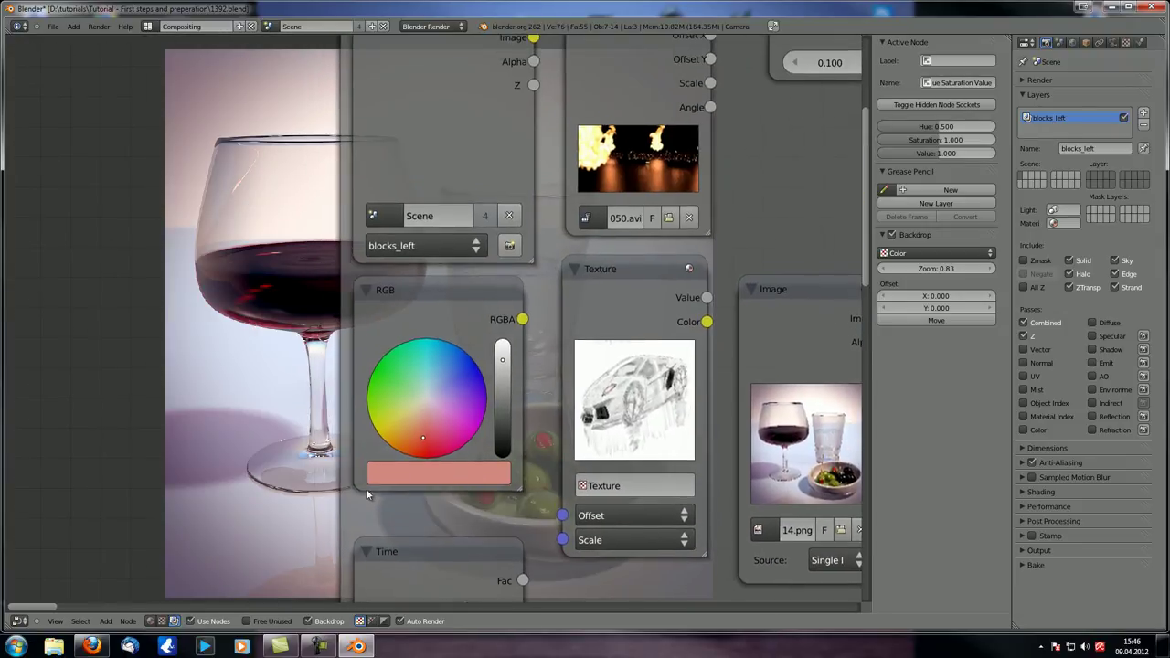
left_click(414, 477)
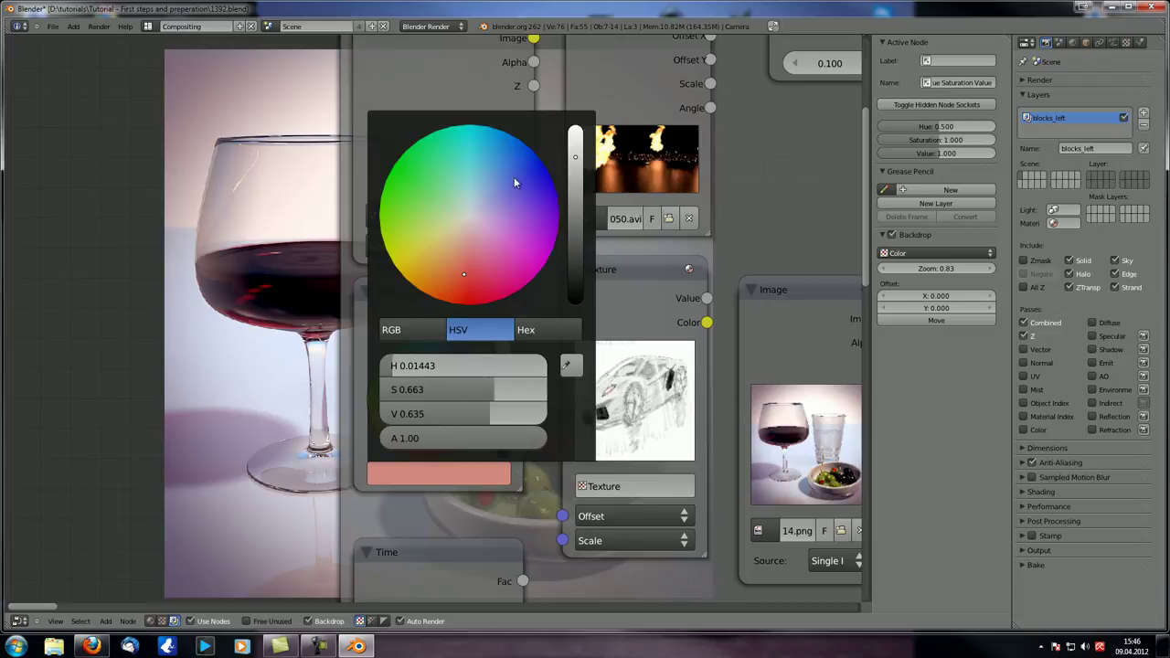
left_click(409, 333)
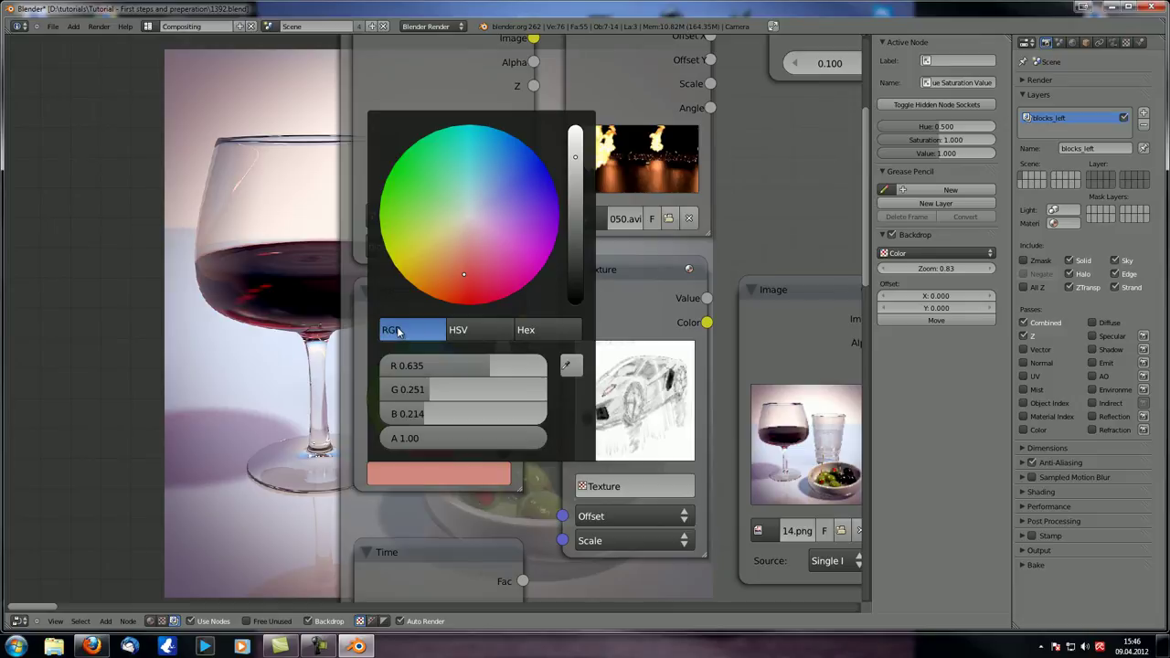
left_click_drag(444, 360, 424, 362)
left_click_drag(427, 387, 407, 418)
Step: Switch the colour to HSV, try hue 1.000 and 0.000, and settle on hue 0.696 with saturation 0.139
left_click(472, 334)
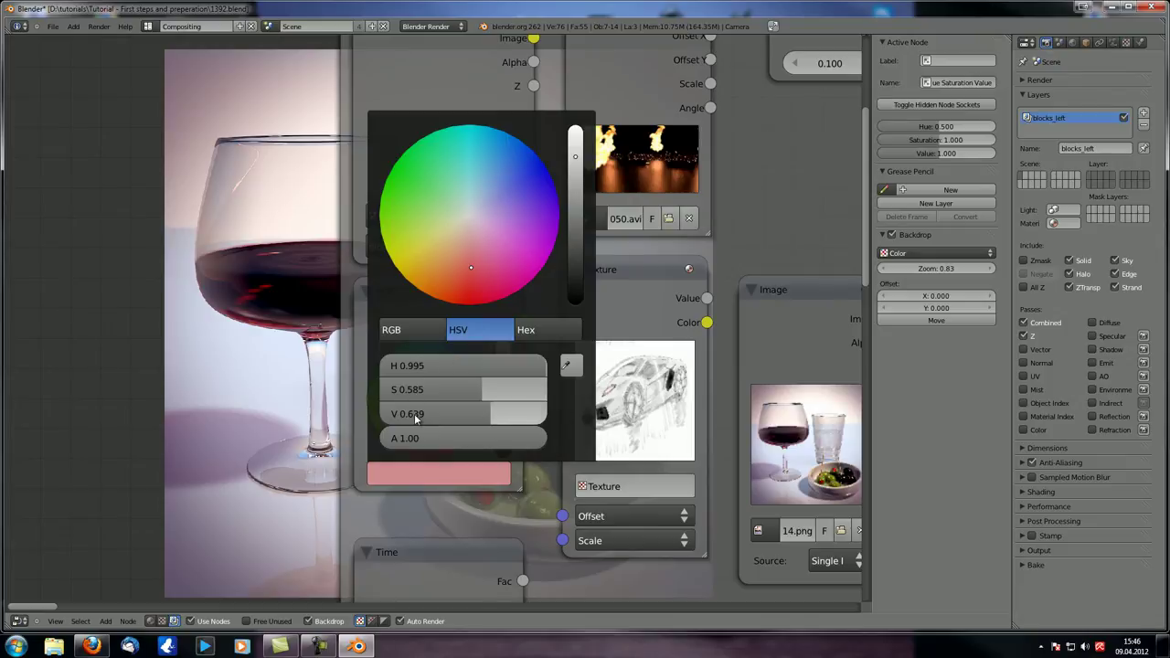
left_click_drag(438, 363, 531, 366)
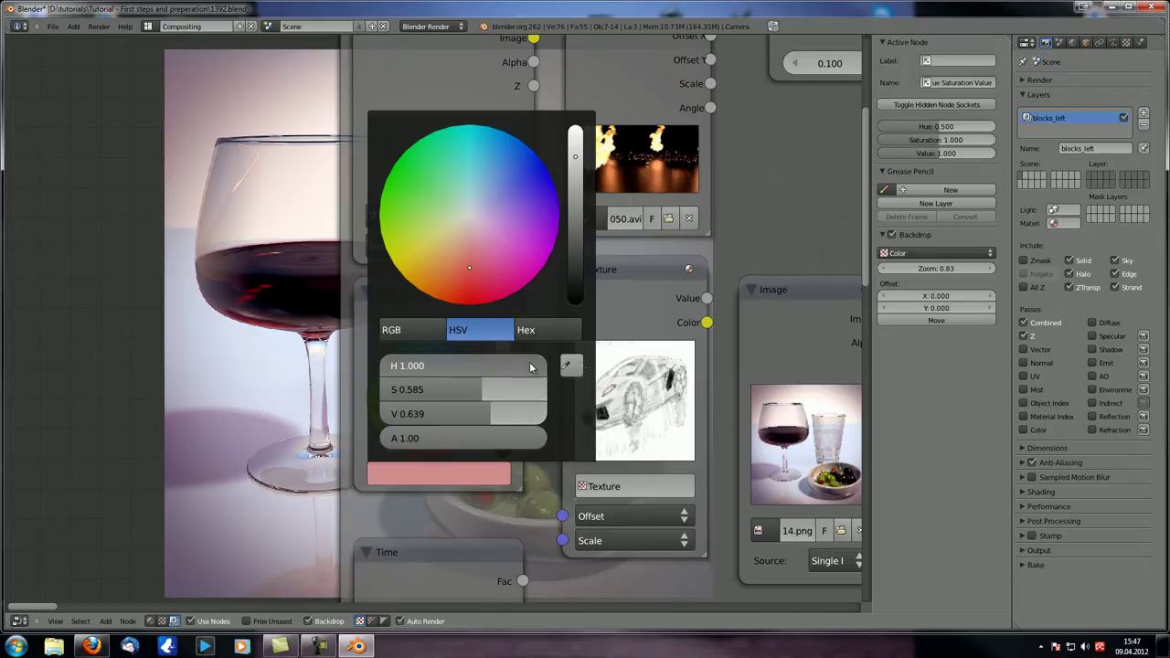
left_click_drag(437, 364, 252, 401)
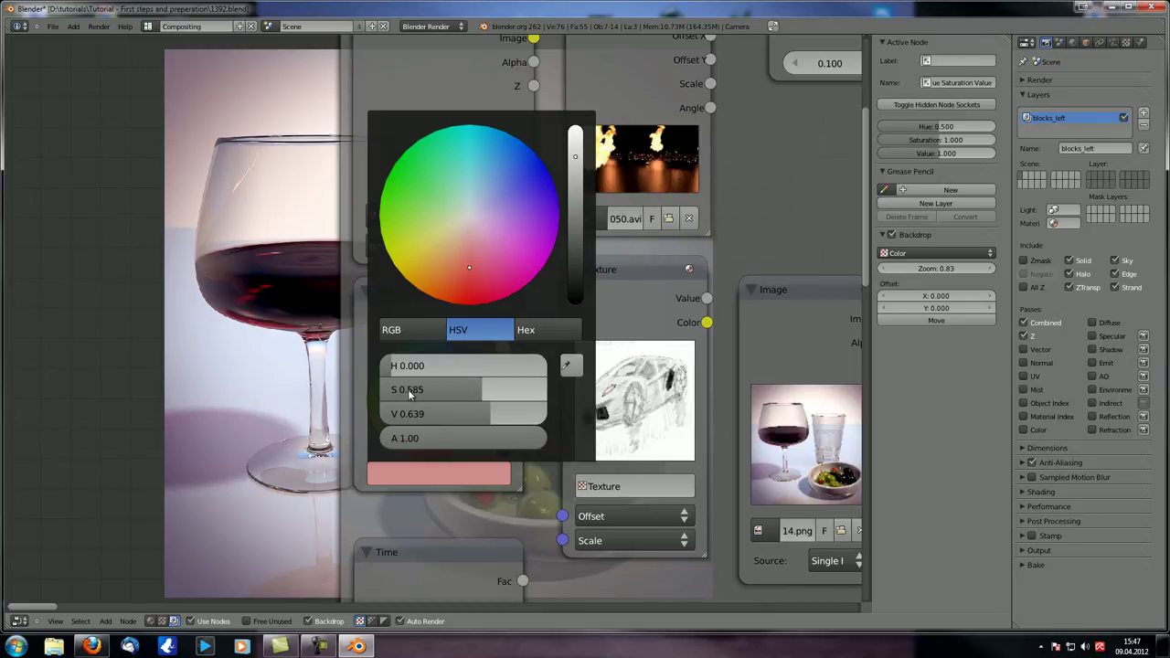
mouse_move(421, 391)
left_mouse_down()
mouse_move(508, 390)
mouse_move(459, 389)
mouse_move(429, 366)
mouse_move(503, 403)
mouse_move(397, 382)
mouse_move(452, 365)
mouse_move(468, 368)
mouse_move(457, 389)
mouse_move(554, 397)
mouse_move(440, 390)
left_mouse_up()
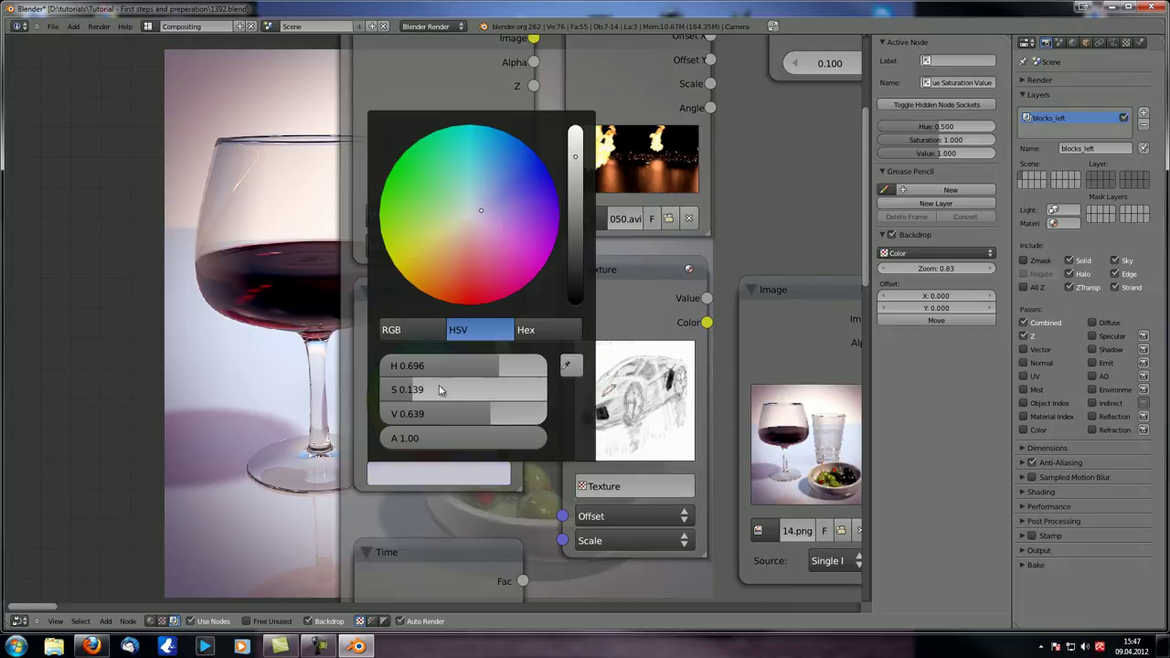
Step: Try the RGB node colour's value at 0.856 and 1, and lower it to 0.525
left_click_drag(441, 414, 465, 403)
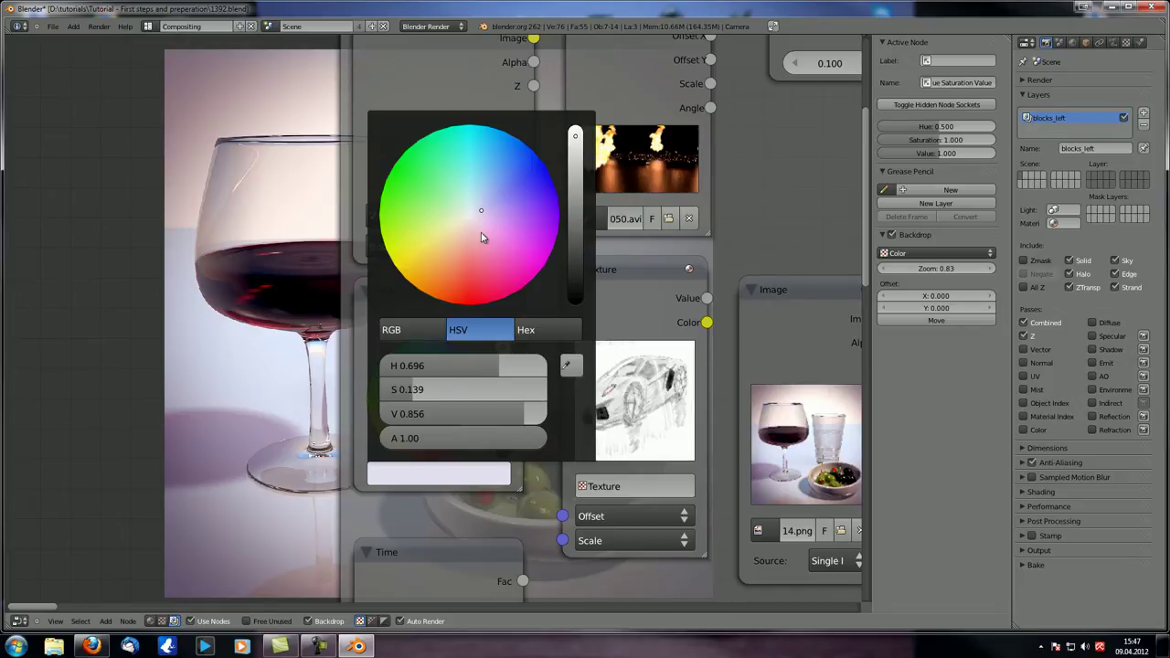
left_click(459, 412)
type("1")
key("Return")
left_click_drag(472, 417, 393, 412)
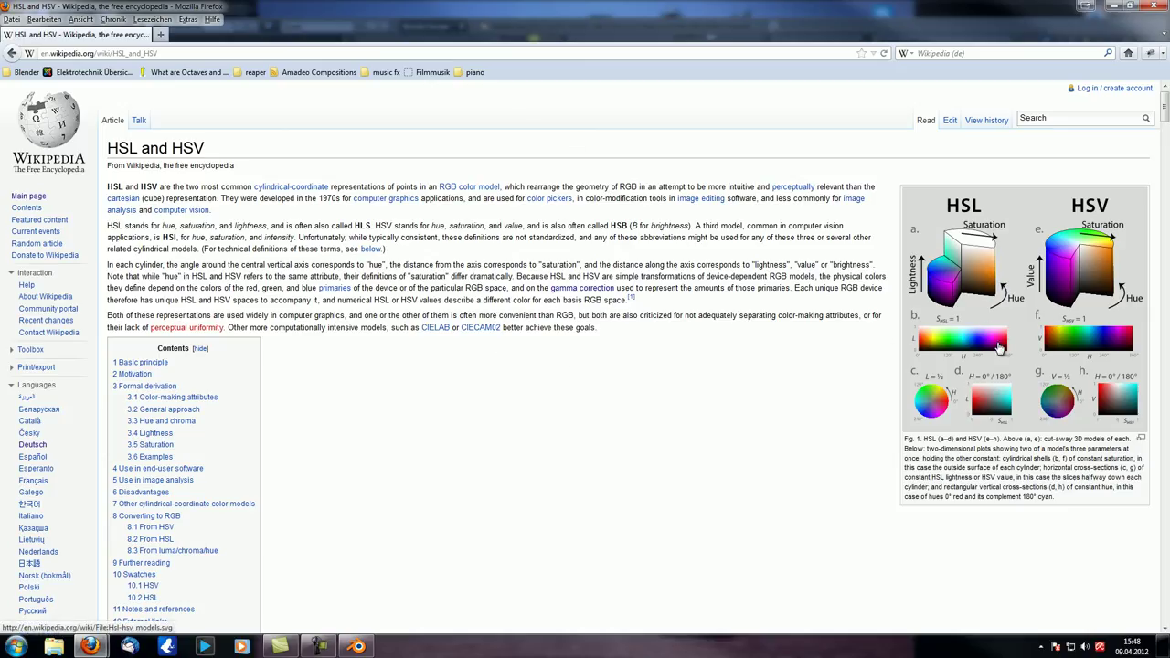
Step: Switch to Firefox, examine Wikipedia's HSL and HSV diagram at full size, and close the browser to return to Blender
left_click(1053, 321)
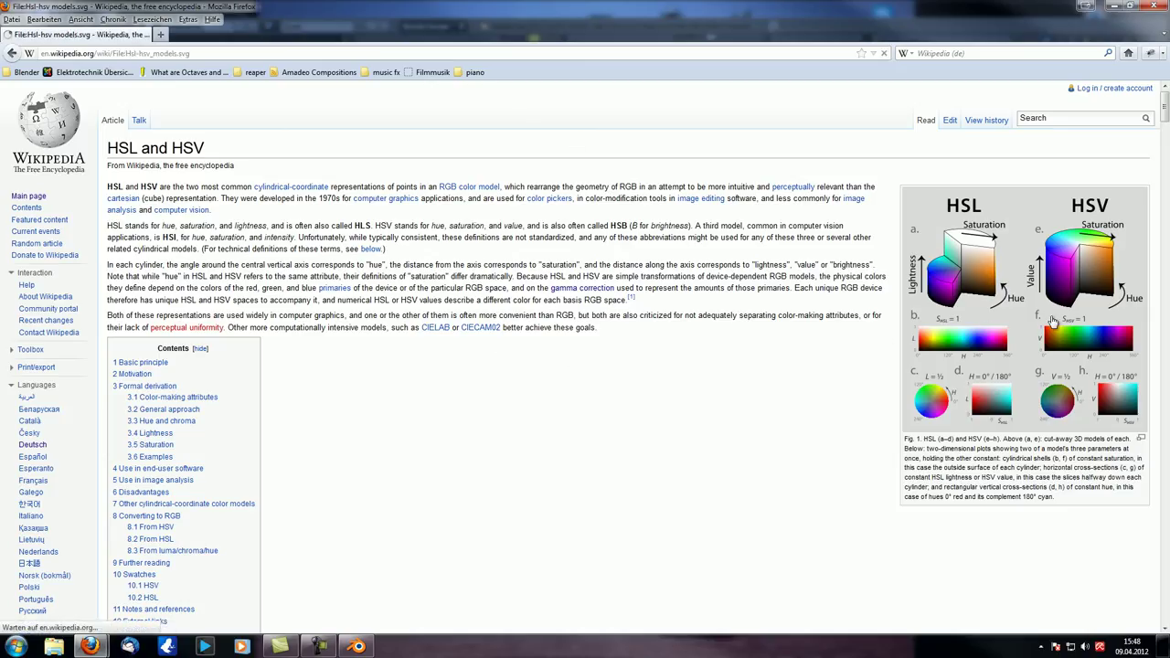
left_click(1051, 322)
left_click(433, 387)
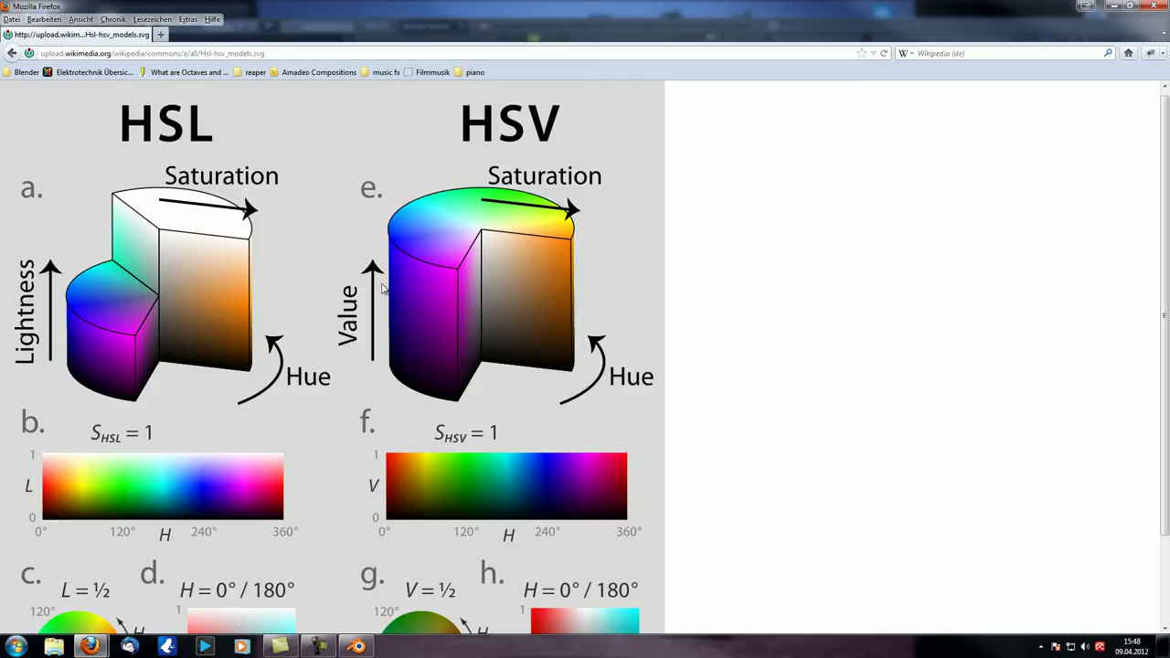
left_click(1151, 6)
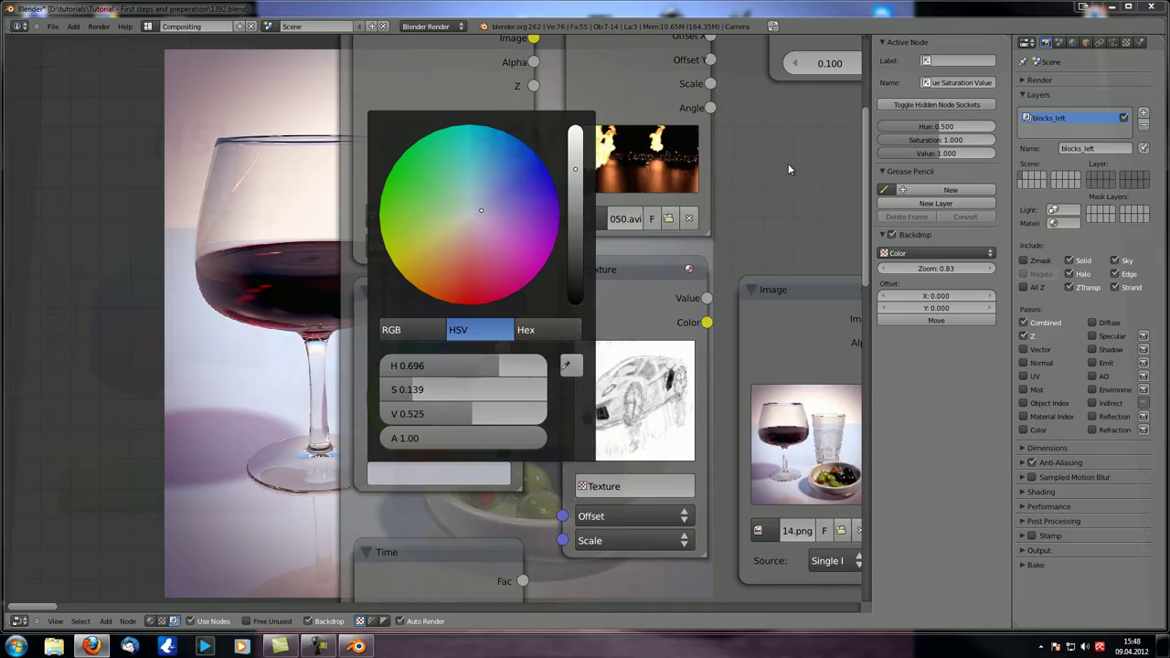
Step: Darken the RGB node's colour to a value of 0.473 and leave the colour picker
left_click_drag(577, 205, 582, 180)
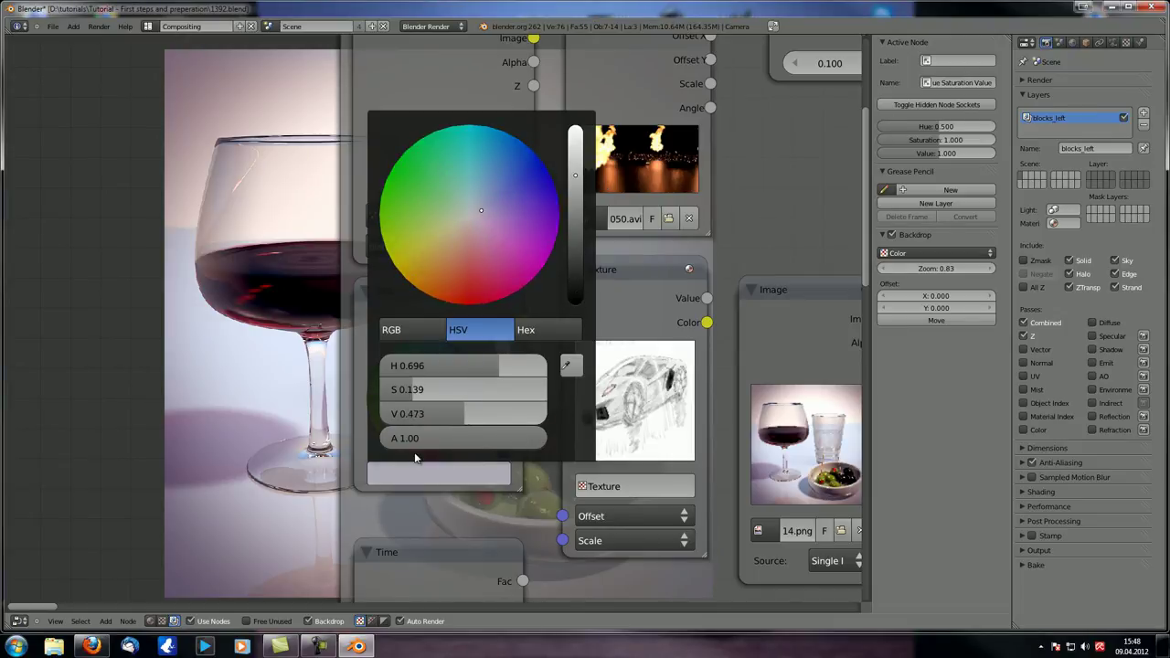
scroll(695, 377, "down", 3)
scroll(695, 377, "down", 1)
Step: Try the Hue Saturation Value node's hue at 0.556 and 0.000, and bring it back to about 0.504
middle_click_drag(772, 389, 183, 285)
scroll(275, 288, "down", 3)
scroll(439, 219, "up", 8)
middle_click_drag(450, 216, 443, 304)
scroll(425, 307, "up", 5)
scroll(365, 306, "down", 7)
scroll(355, 382, "up", 5)
middle_click_drag(333, 304, 523, 260)
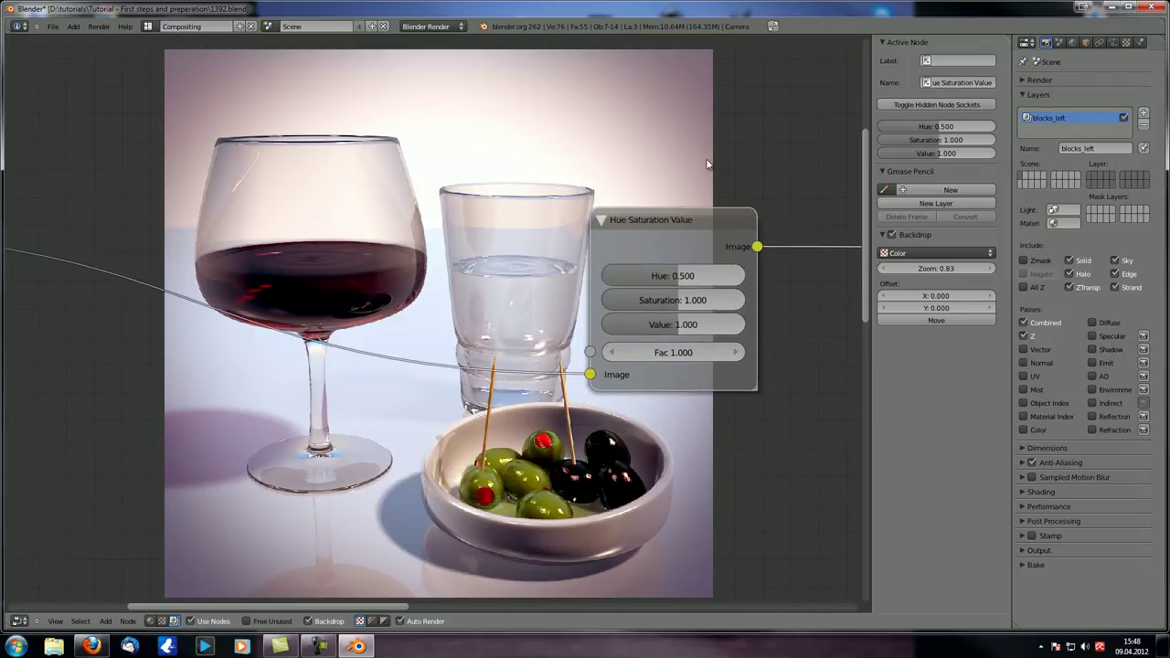
scroll(432, 254, "up", 2)
middle_click_drag(772, 283, 718, 300)
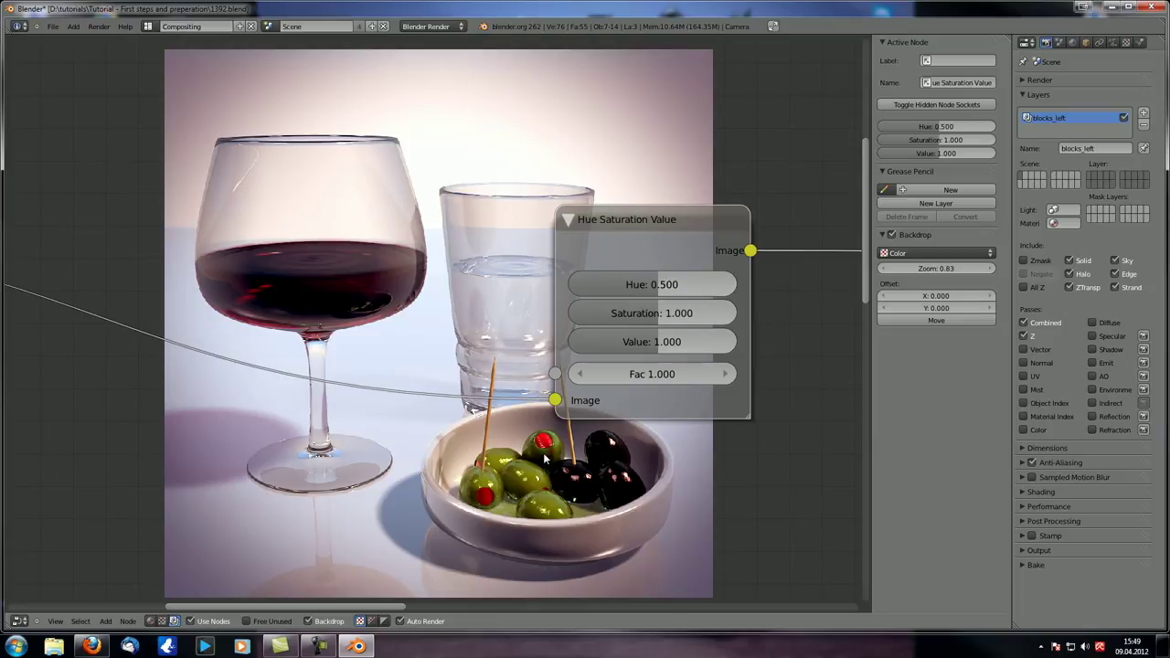
left_click_drag(663, 284, 666, 284)
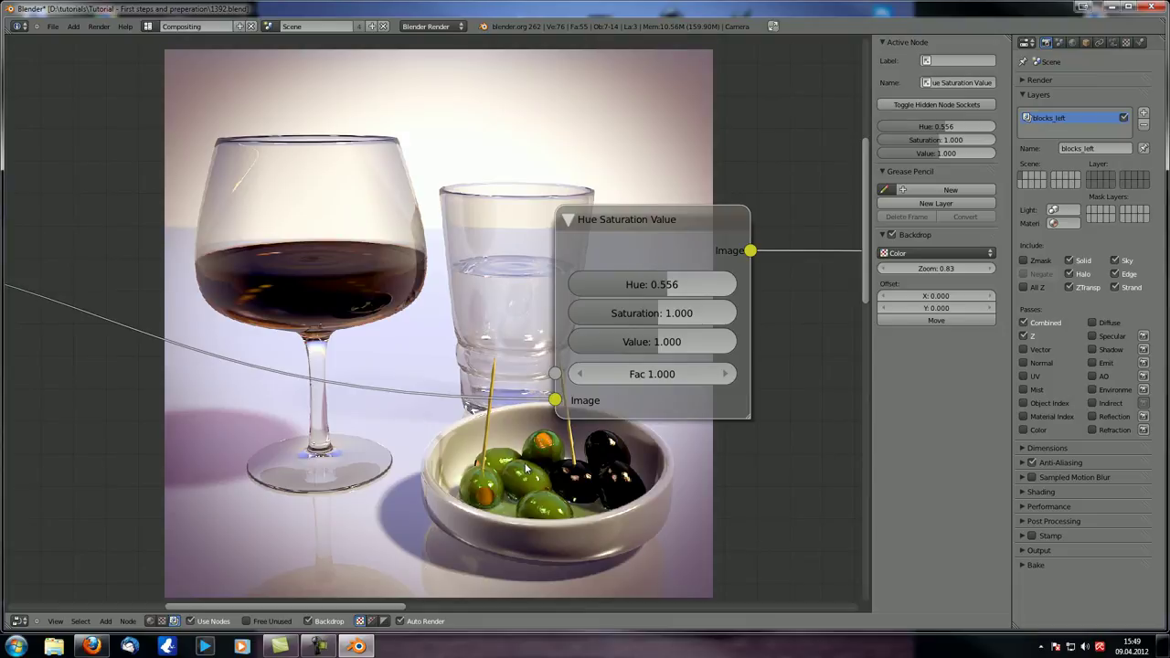
left_click_drag(673, 281, 525, 309)
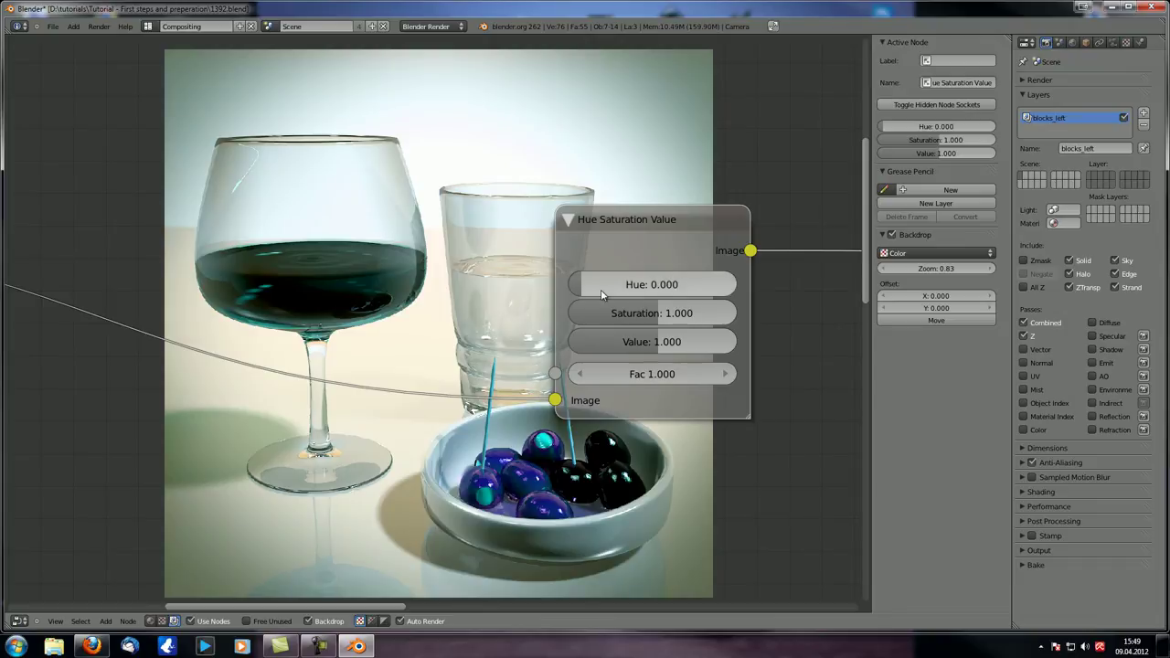
left_click_drag(600, 290, 657, 288)
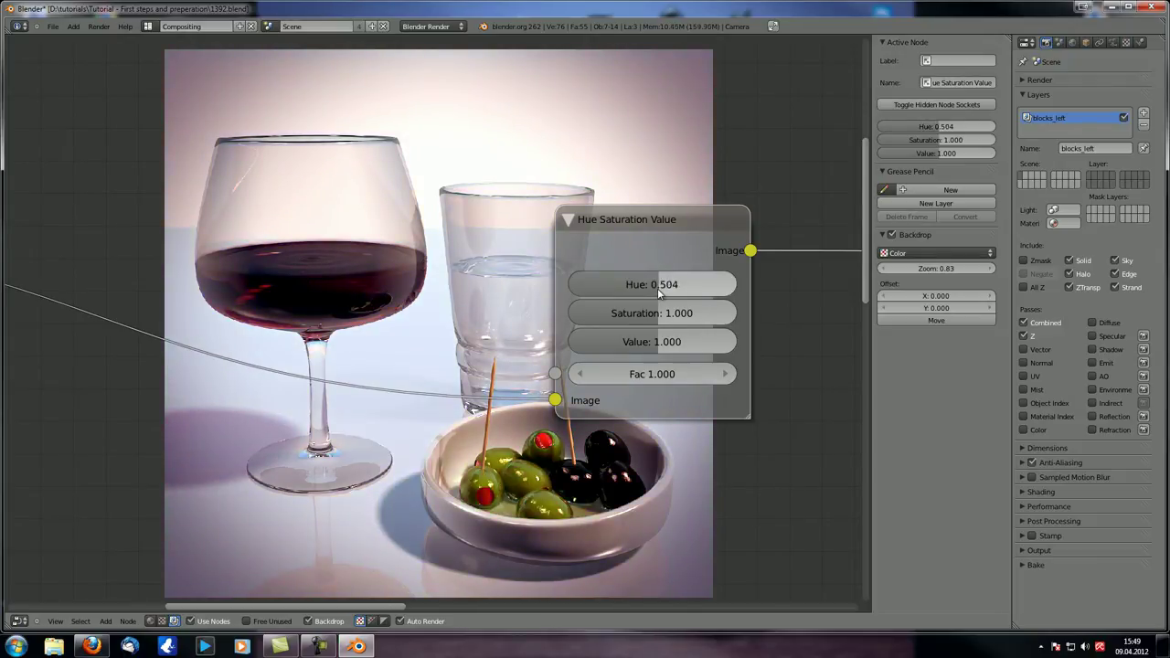
Step: Set the Hue Saturation Value node's hue to 0.56 for comparison, and reset it to 0.5
left_click(660, 289)
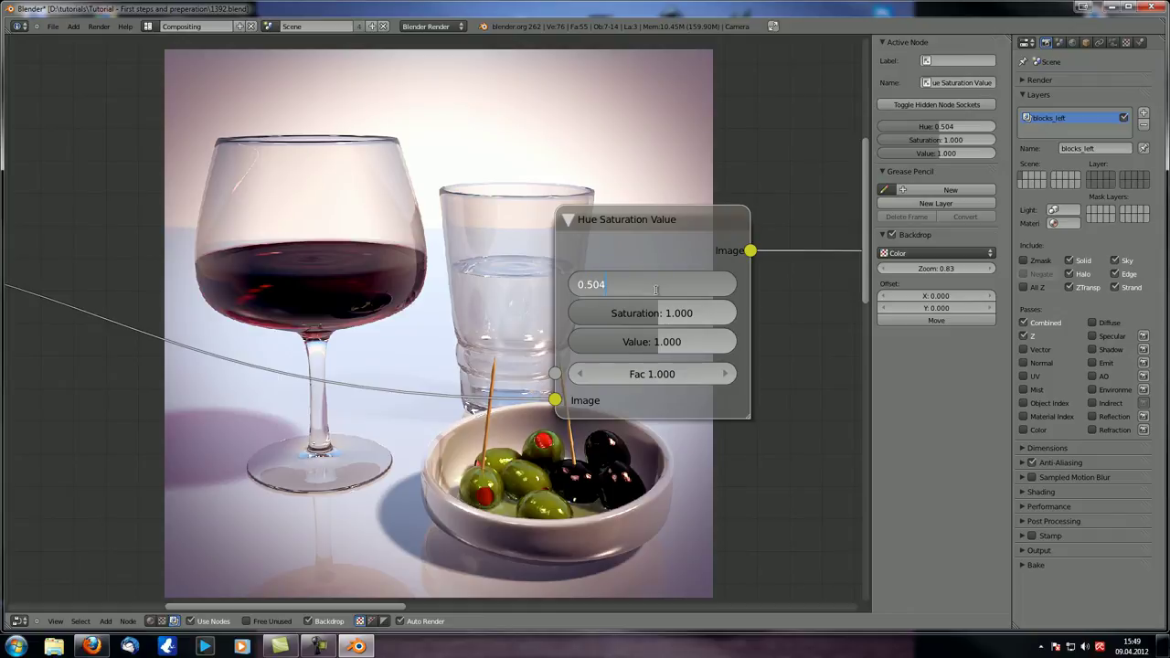
left_click(655, 310)
left_click(655, 285)
type("0.56")
key("Return")
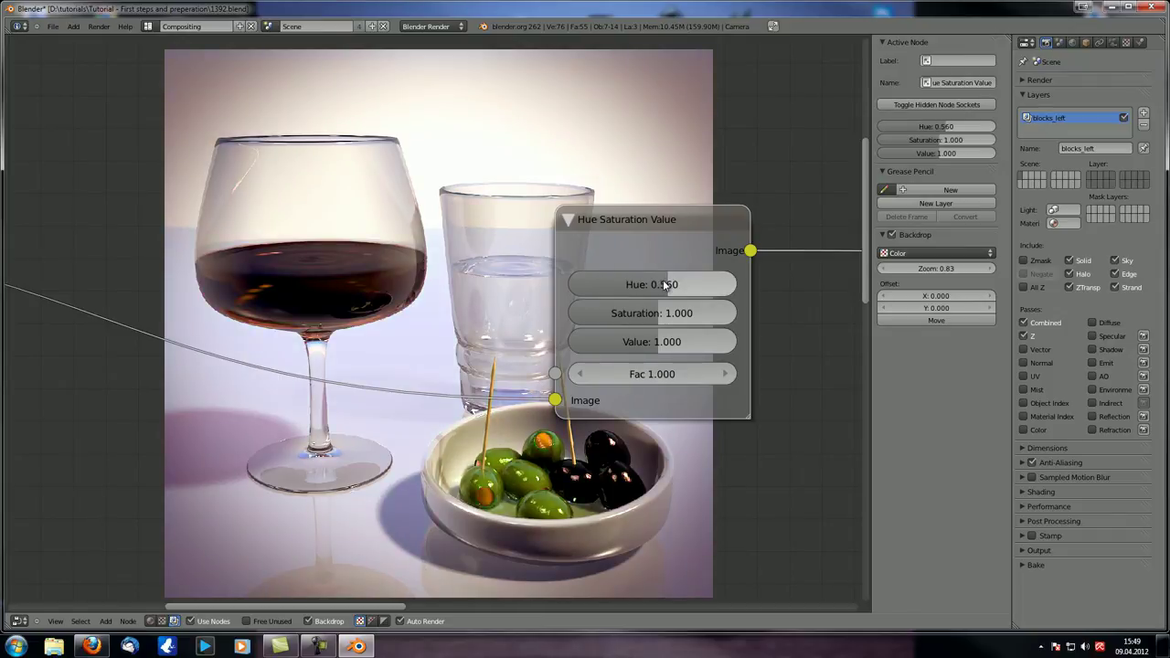
left_click(654, 287)
type("0.5")
key("Return")
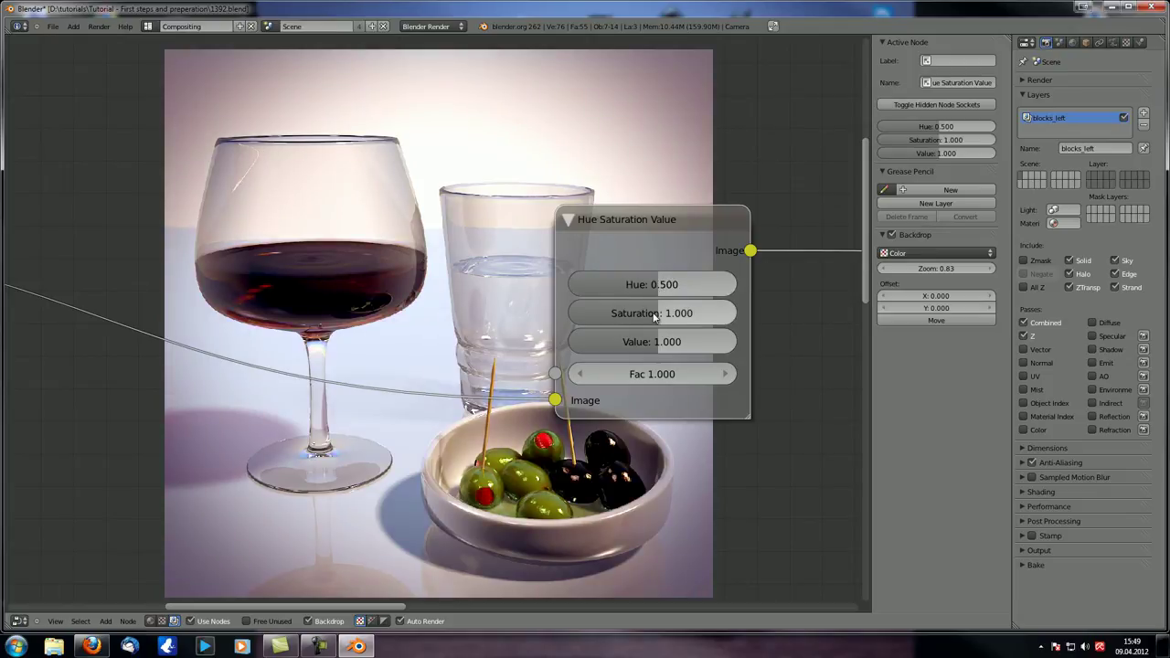
Step: Try the Hue Saturation Value node's saturation at 1.4 and 1.704, and reduce it to 0
left_click(649, 311)
type("1.4")
key("Return")
left_click_drag(644, 315, 661, 315)
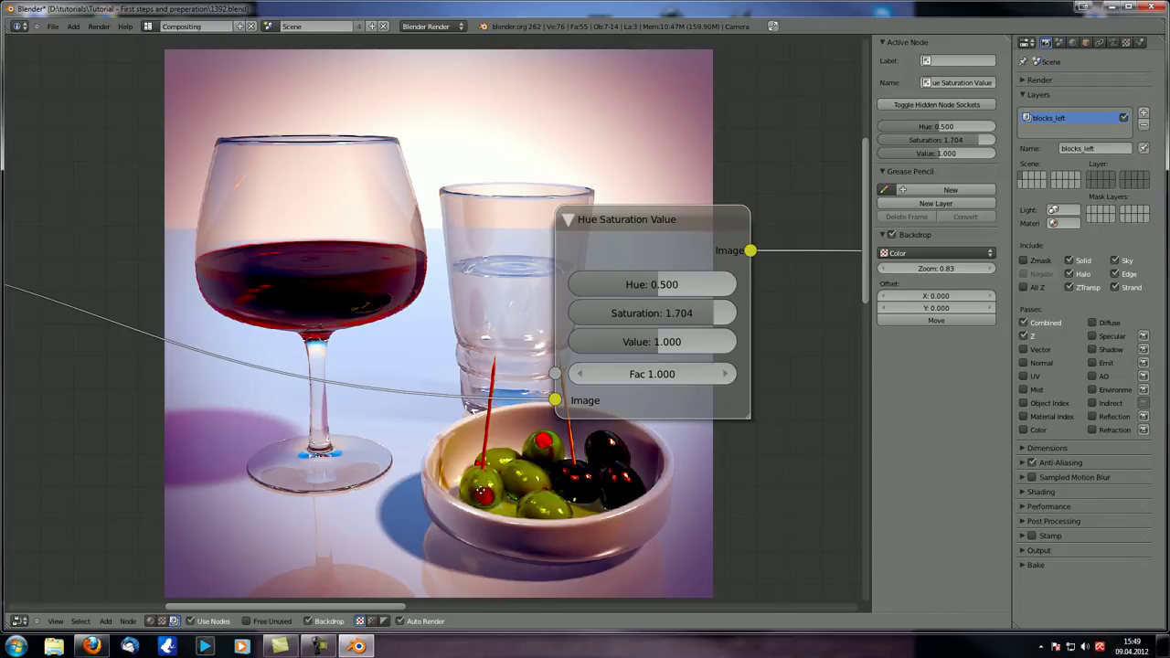
key("g")
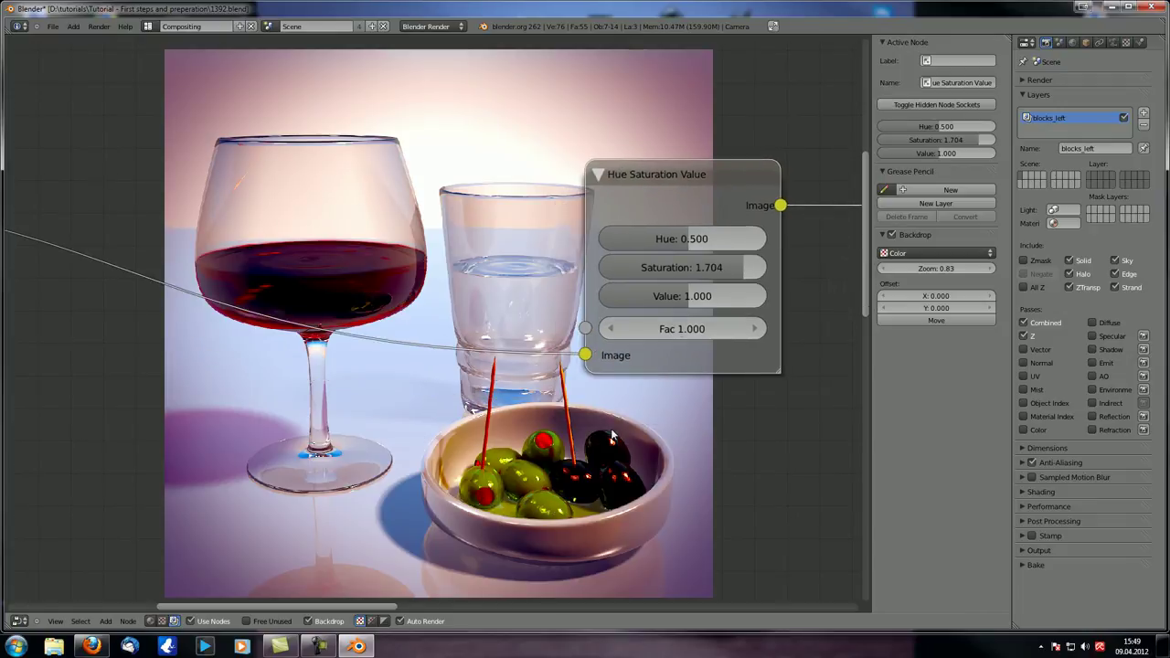
left_click_drag(684, 274, 549, 275)
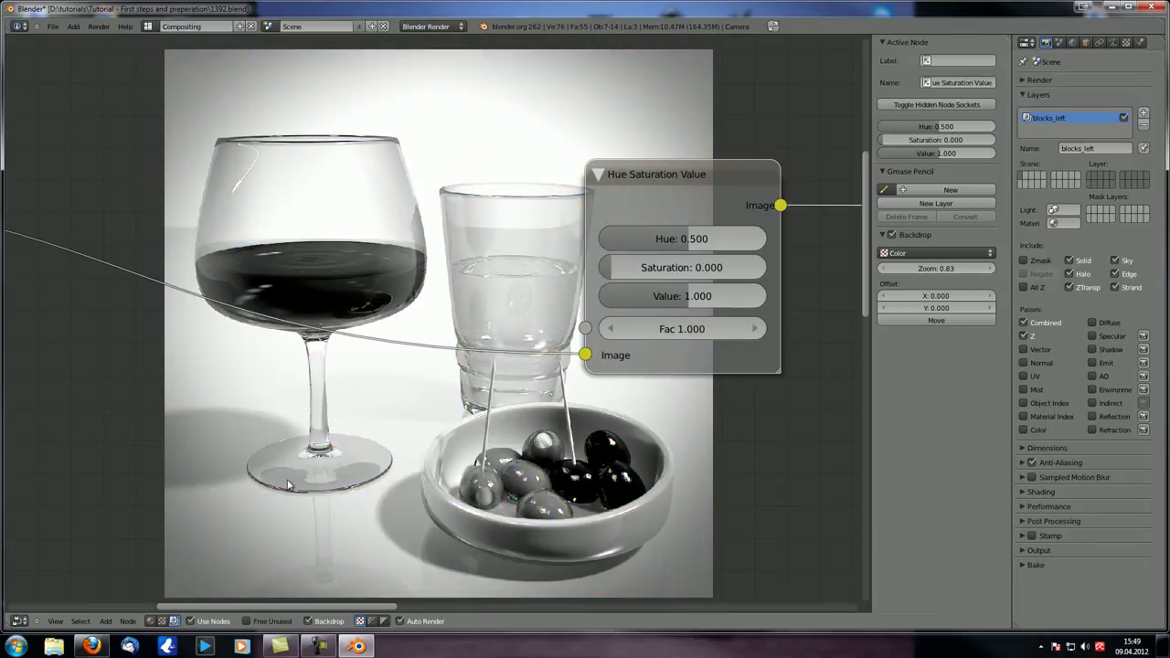
Step: Reset the Hue Saturation Value node's saturation to 1
left_click(668, 262)
key("BackSpace")
key("Return")
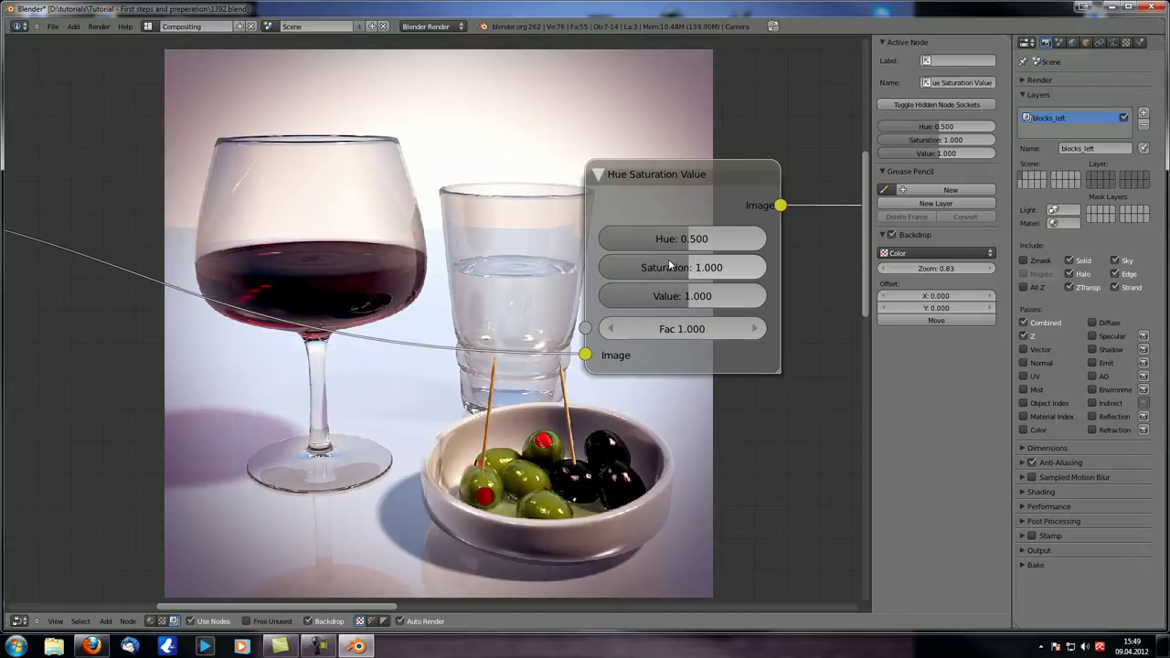
Step: Try the Hue Saturation Value node's value at 1.208 and 1.176, and reset it to 1
mouse_move(575, 342)
middle_mouse_down()
mouse_move(557, 330)
mouse_move(571, 330)
middle_mouse_up()
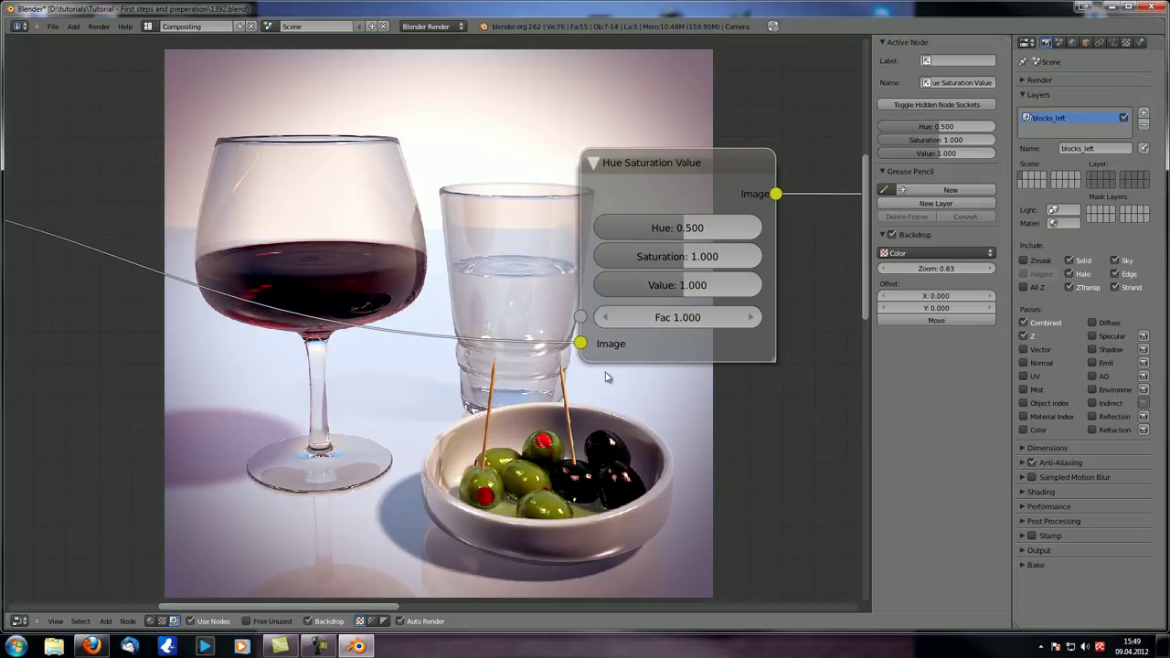
left_click_drag(688, 289, 698, 286)
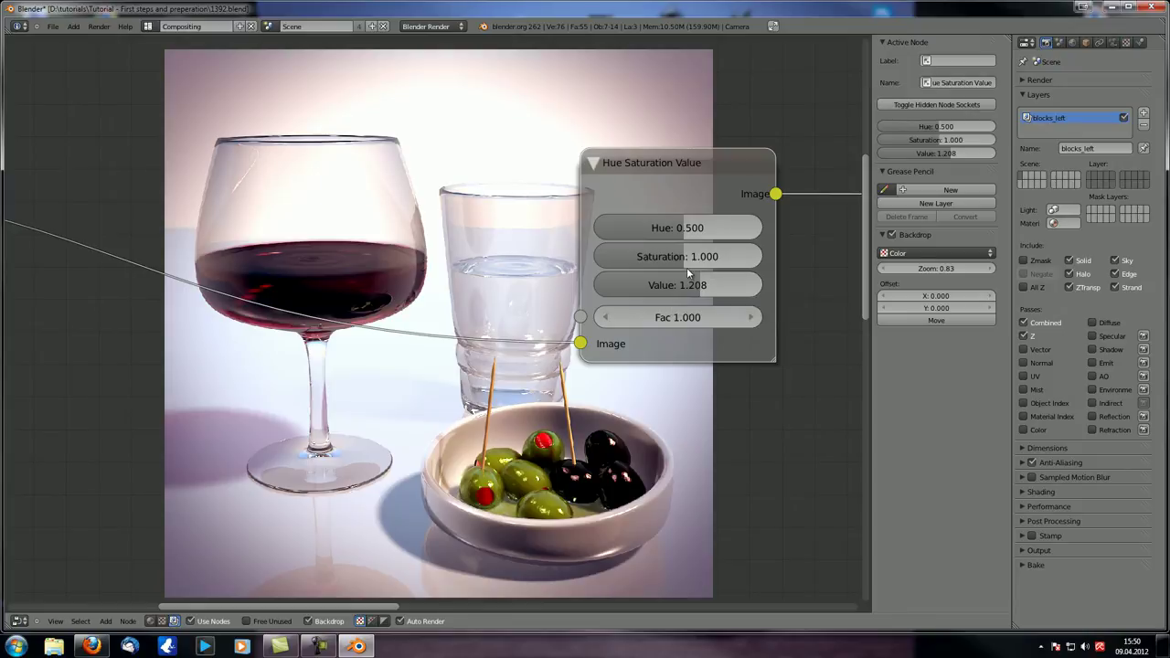
mouse_move(684, 276)
left_mouse_down()
mouse_move(656, 287)
mouse_move(707, 290)
mouse_move(691, 292)
left_mouse_up()
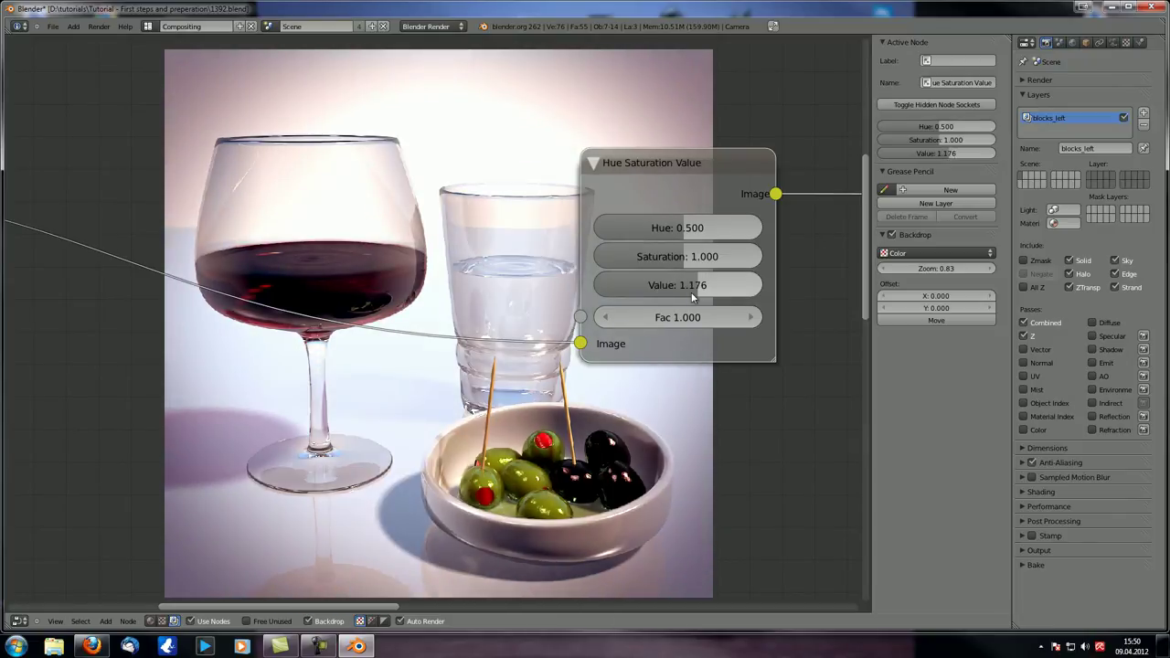
left_click(691, 292)
type("1")
key("Return")
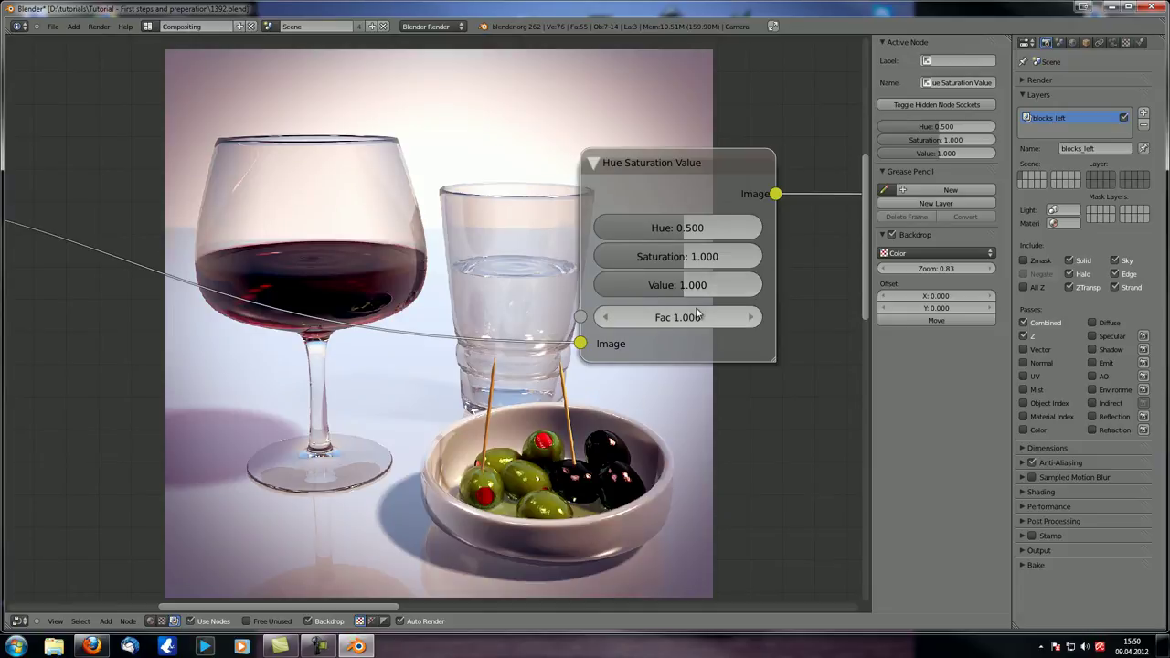
Step: Set the node to hue 0.812, saturation 1.592 and value 1.512, and compare the effect at factor 0 and factor 1
left_click_drag(691, 284, 751, 234)
left_click_drag(679, 329, 642, 323)
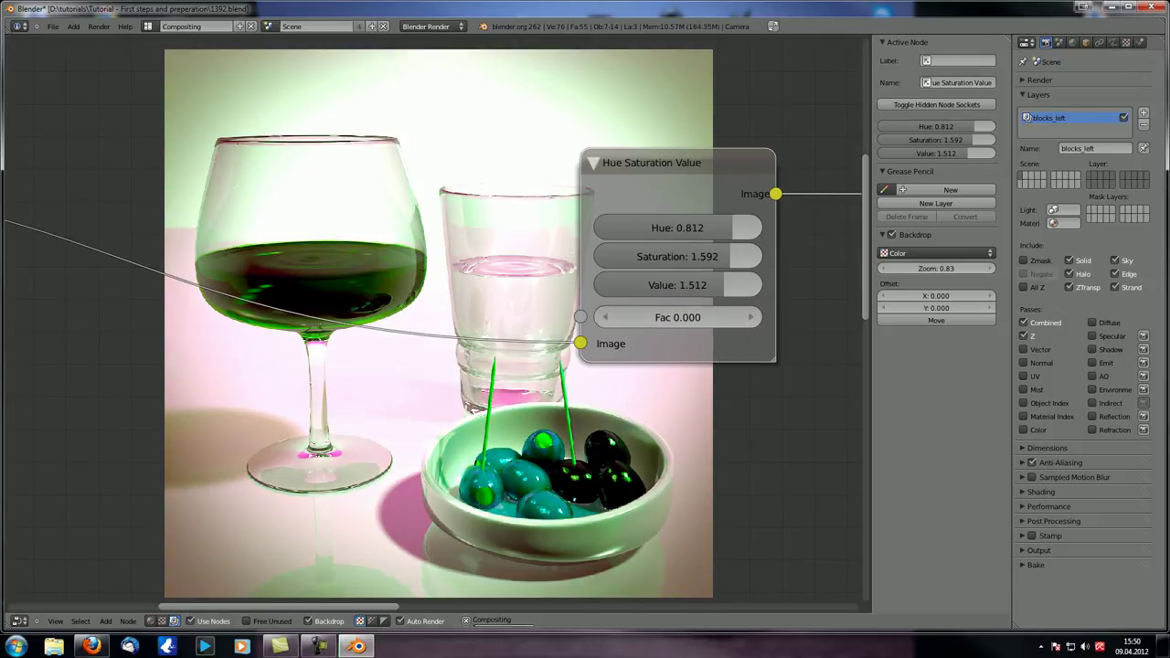
left_click(753, 322)
left_click(753, 322)
left_click(753, 321)
left_click(753, 321)
left_click(753, 322)
left_click(753, 321)
left_click(753, 321)
left_click(753, 322)
left_click(753, 322)
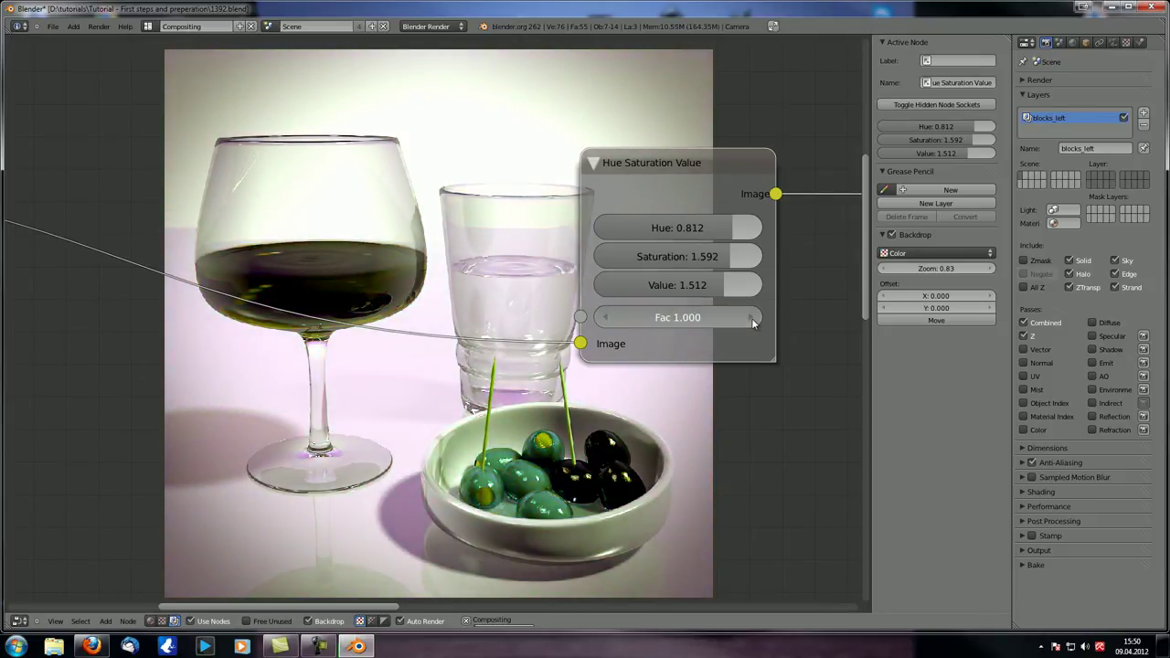
Step: Try the Hue Saturation Value node's factor at 0.786 and 0, and restore it to 1
left_click_drag(752, 318, 624, 348)
left_click_drag(670, 300, 647, 303)
left_click_drag(644, 313, 609, 319)
left_click(670, 318)
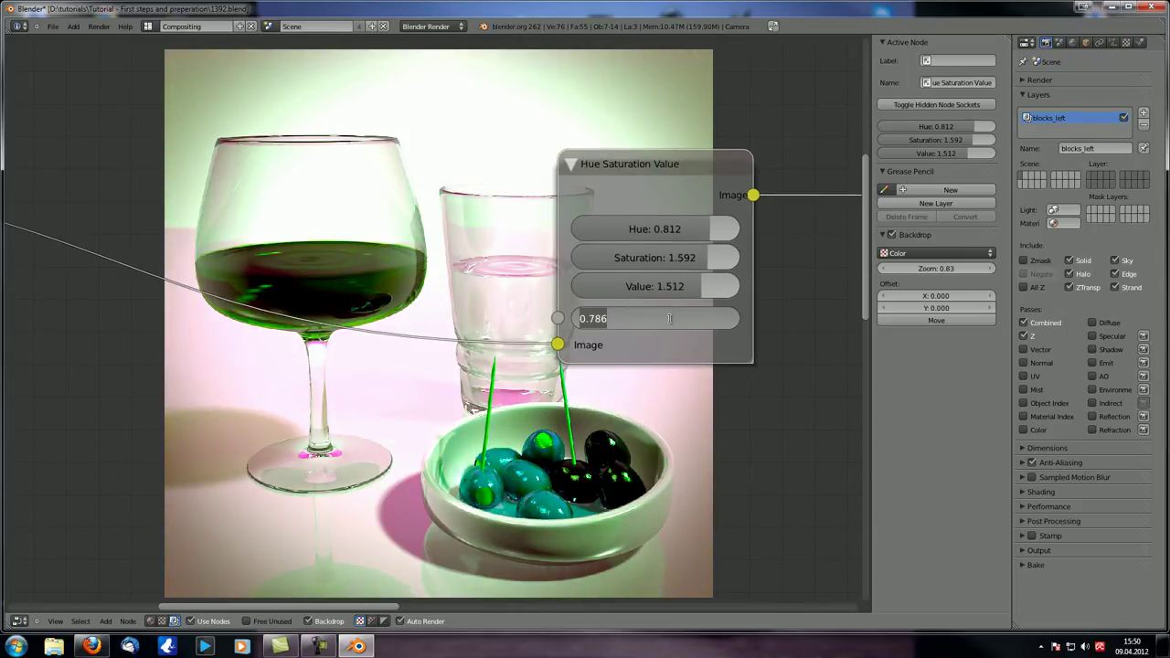
key("Return")
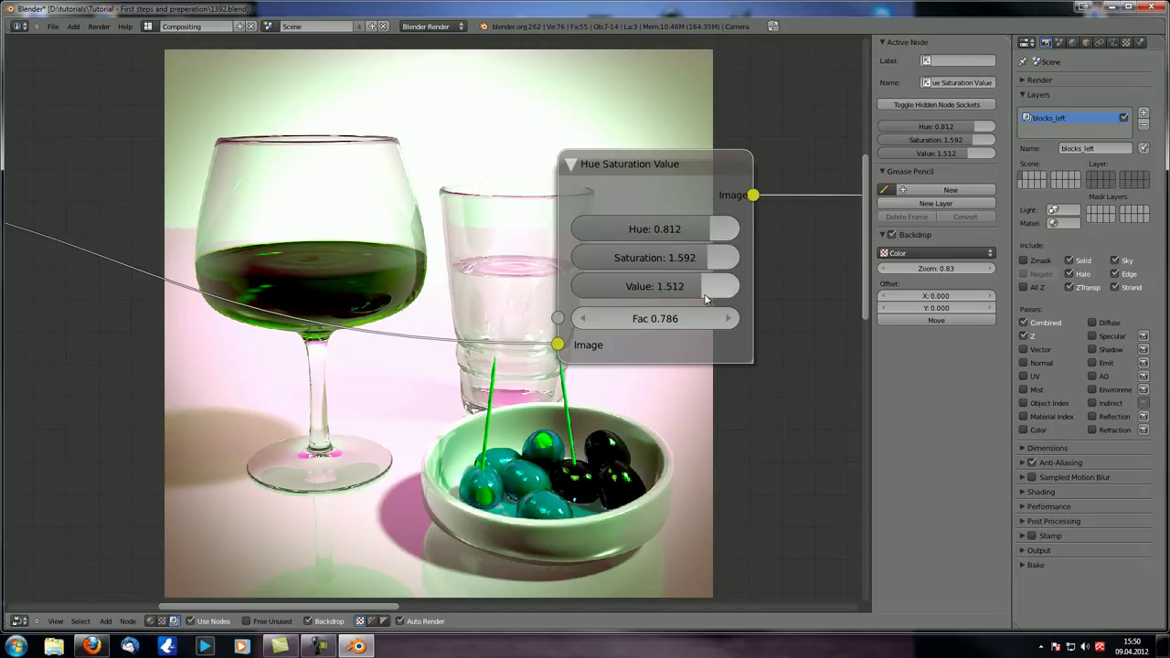
left_click(666, 318)
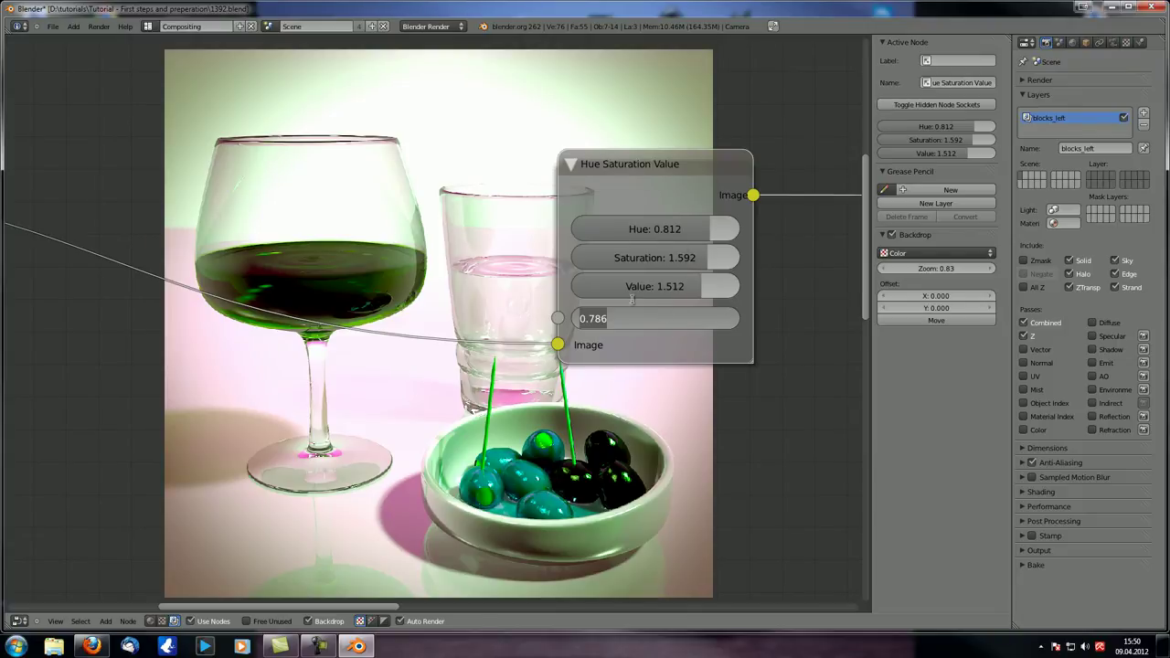
type("0.966")
key("Return")
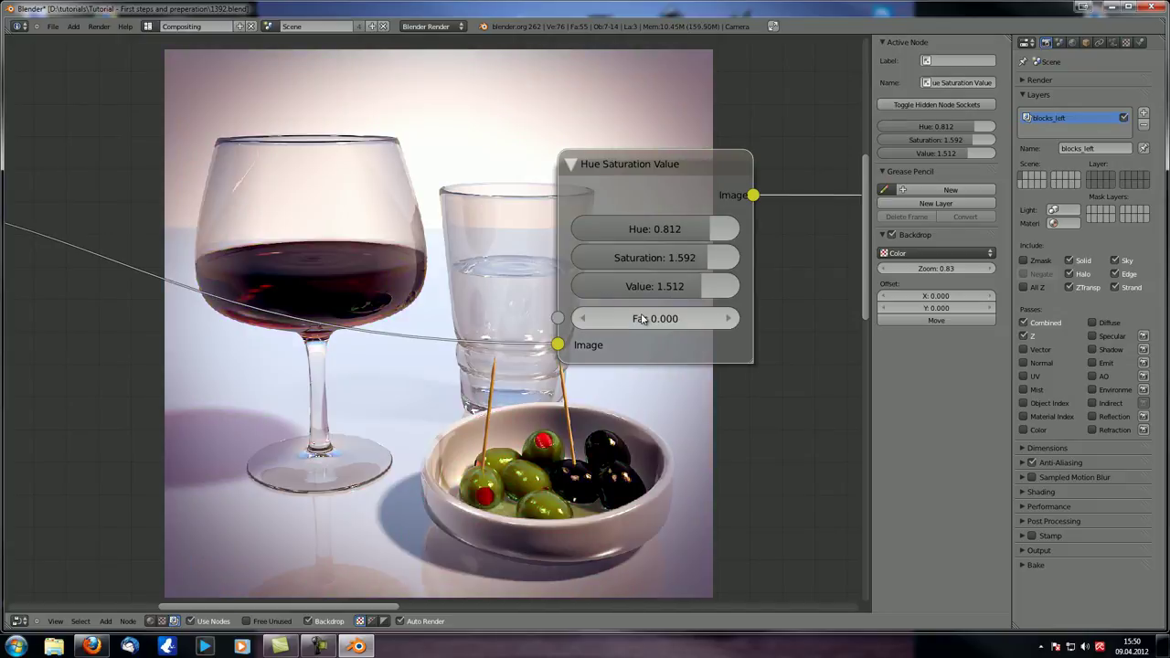
left_click_drag(657, 323, 676, 324)
Step: Disconnect the Hue Saturation Value node from the image link and place it beside the RGB Curves node in the lower frame
scroll(663, 373, "down", 3)
middle_click_drag(663, 373, 486, 391)
scroll(486, 391, "up", 4)
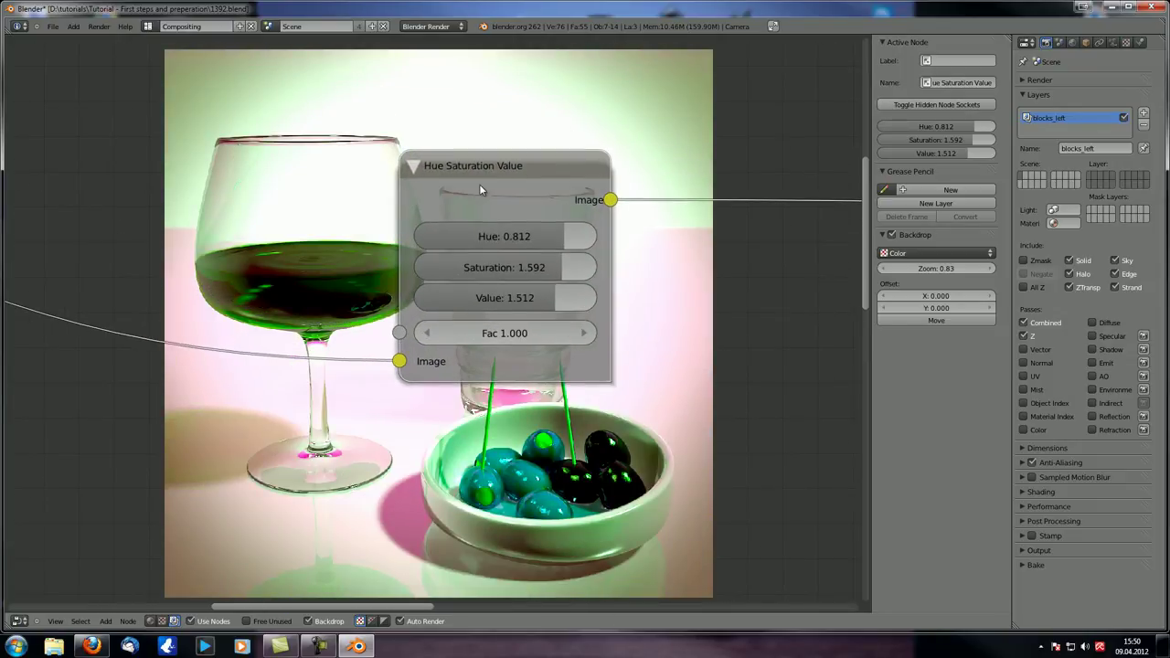
left_click_drag(495, 171, 429, 185)
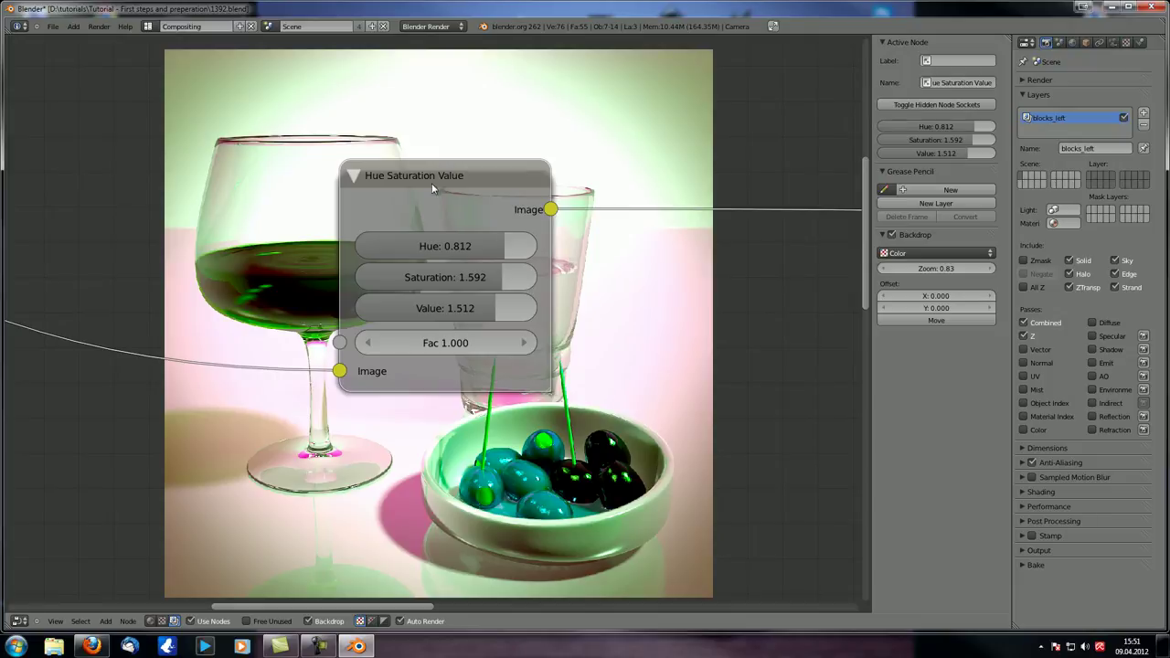
scroll(429, 192, "down", 6)
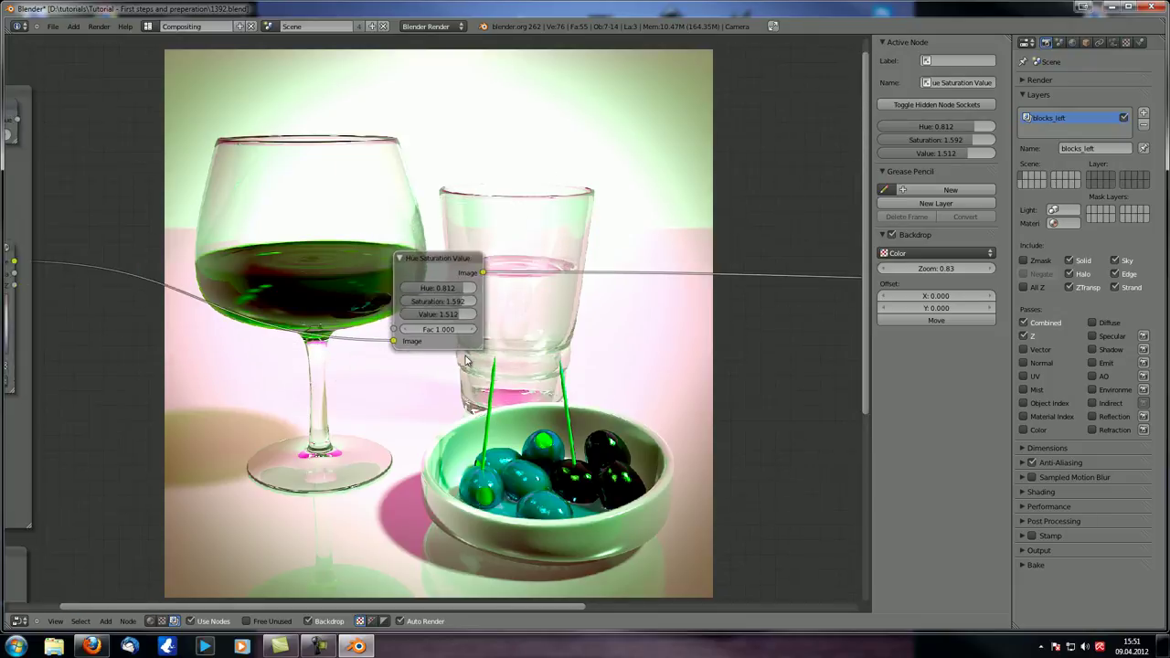
left_click_drag(411, 454, 439, 381, "ctrl")
middle_click_drag(446, 359, 648, 192)
middle_click_drag(591, 246, 629, 176)
left_click_drag(687, 71, 334, 283)
middle_click_drag(398, 279, 355, 420)
Step: Add a Bright/Contrast node and insert it into the output link of the wine glass Image node
key("shift+a")
mouse_move(370, 407)
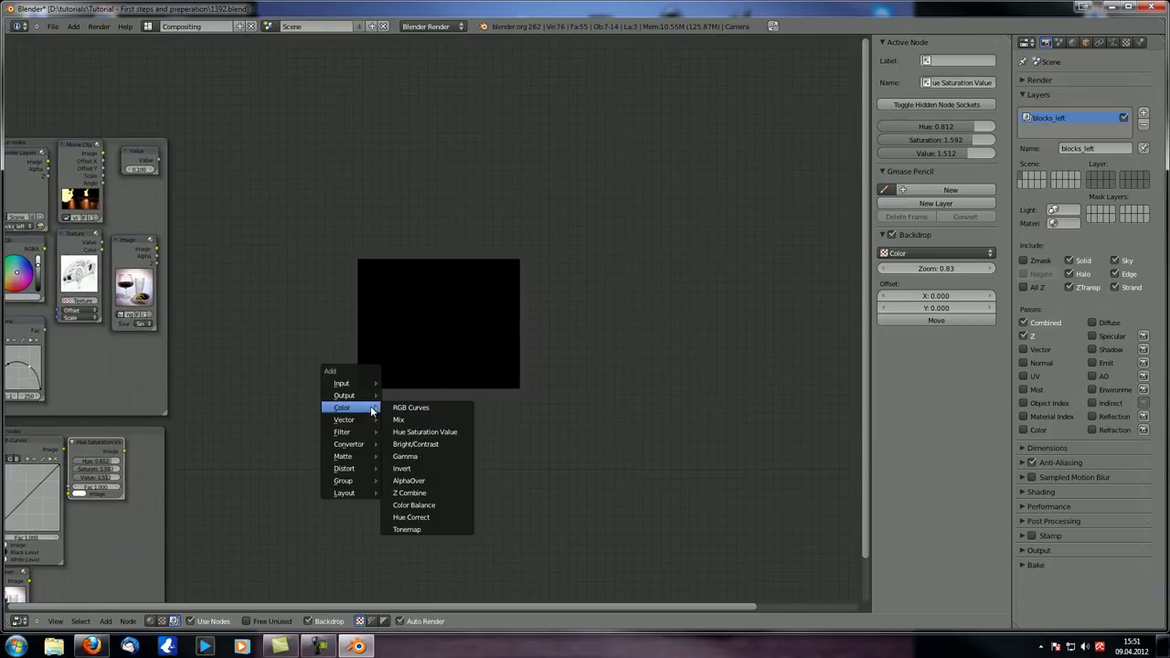
left_click(442, 444)
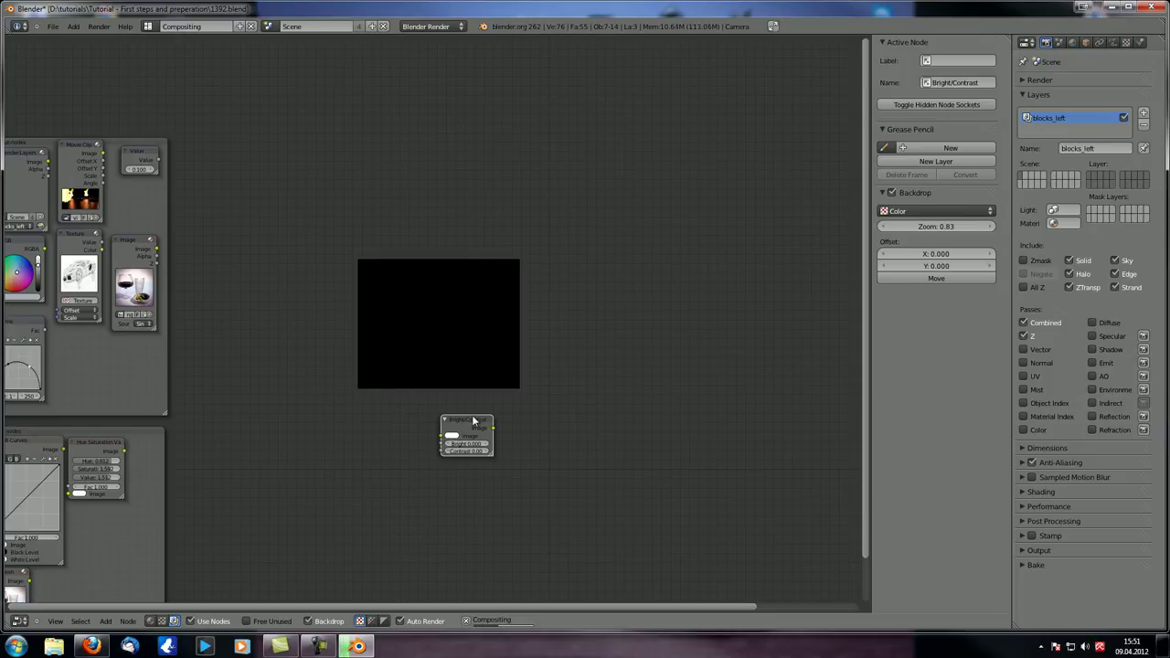
left_click(465, 293)
left_click(137, 250, "ctrl+shift")
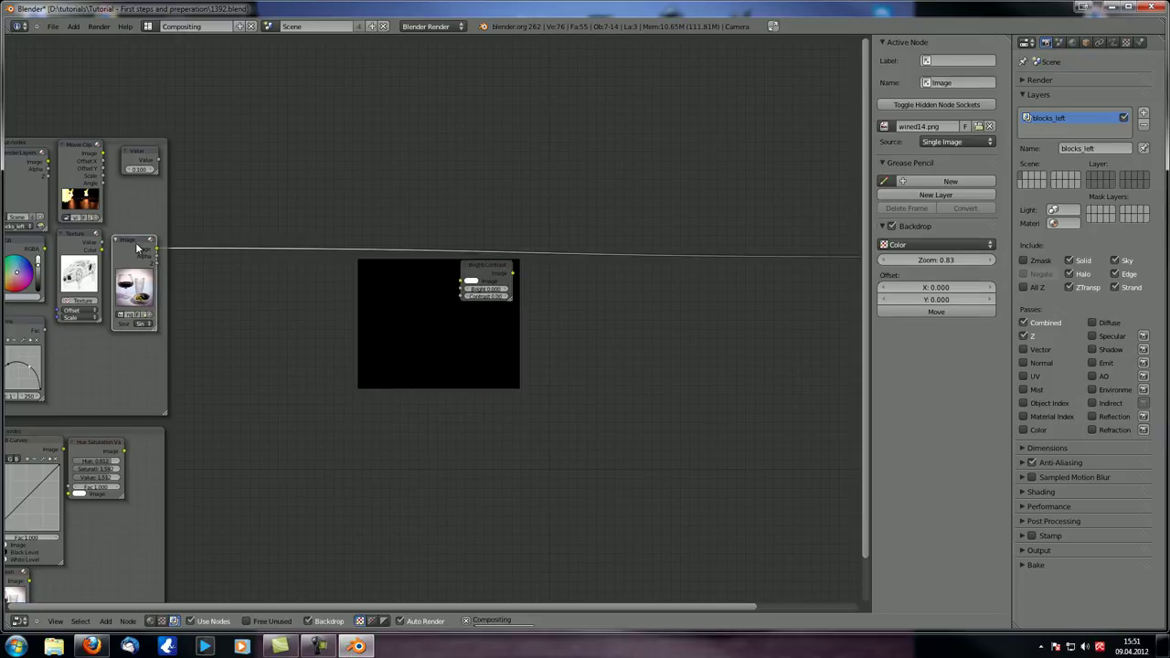
scroll(462, 339, "up", 4)
left_click_drag(511, 246, 510, 228)
scroll(464, 362, "up", 4)
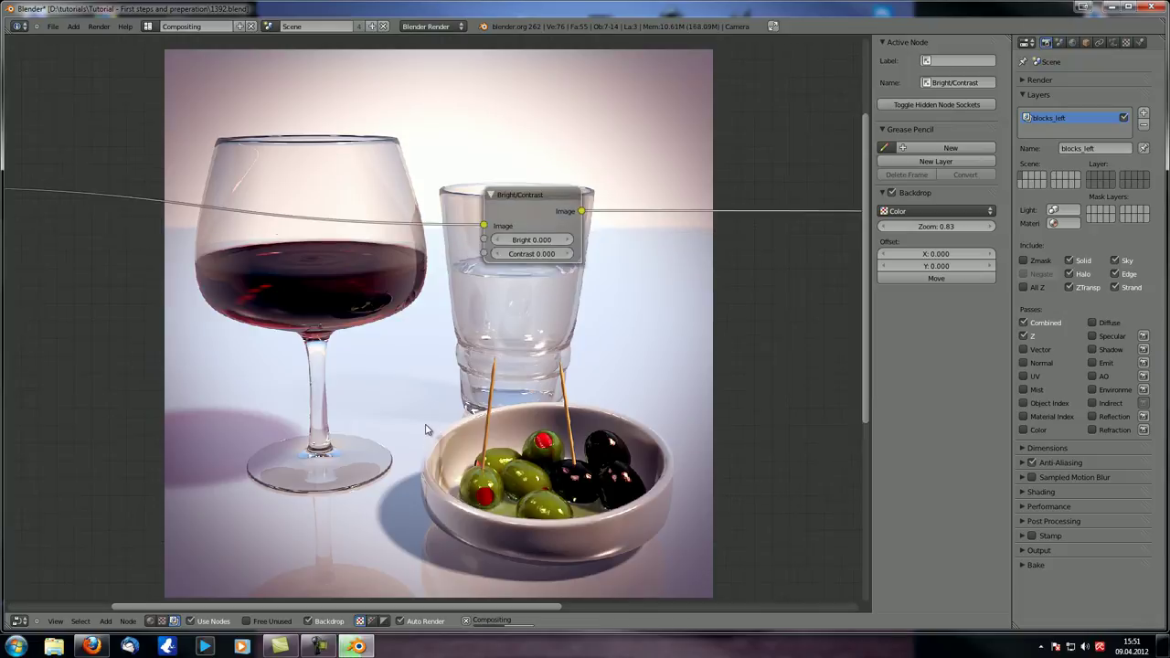
Step: Try the Bright/Contrast node's brightness at 1.195 and at various higher and lower values, and reset it to 0
middle_click_drag(484, 386, 484, 415)
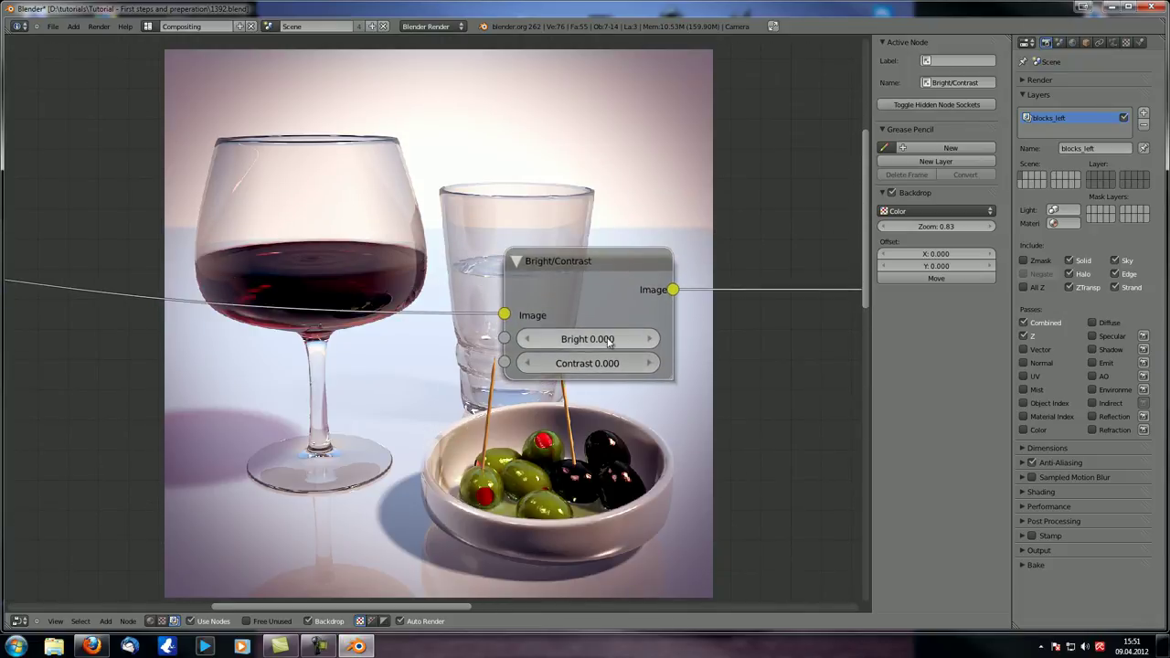
left_click_drag(587, 253, 625, 329)
left_click_drag(590, 404, 644, 407)
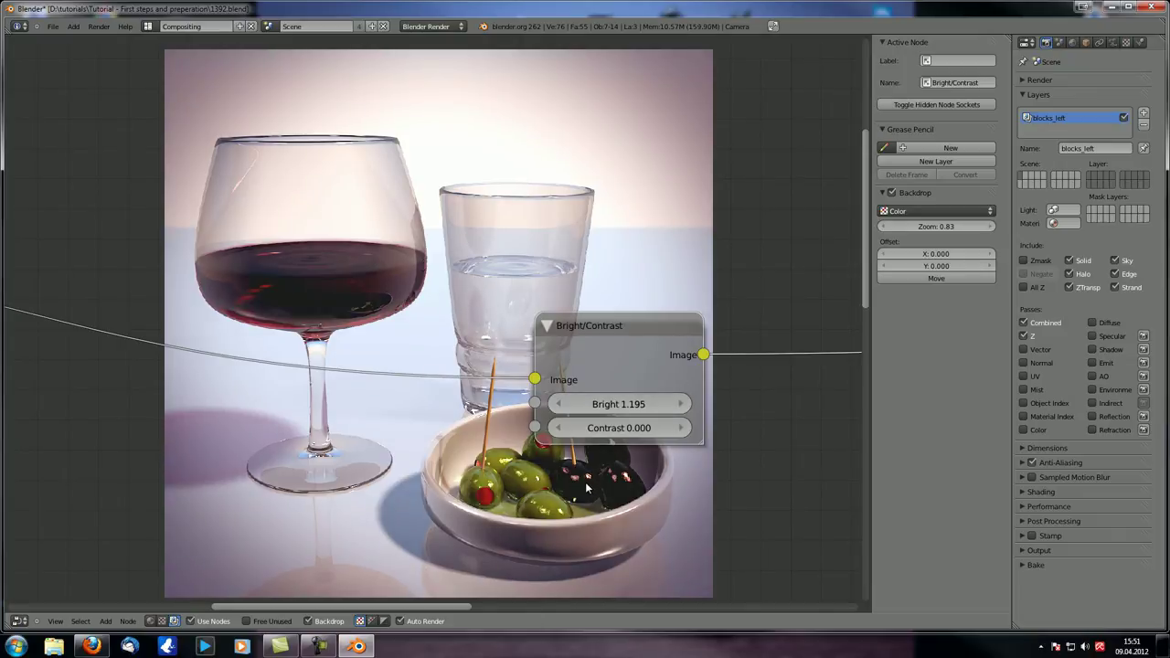
left_click_drag(631, 405, 754, 400)
left_click_drag(627, 405, 759, 407)
left_click_drag(627, 408, 11, 419)
left_click(680, 408)
left_click_drag(680, 409, 720, 406)
left_click_drag(612, 408, 628, 408)
left_click(627, 403)
type("0")
key("Return")
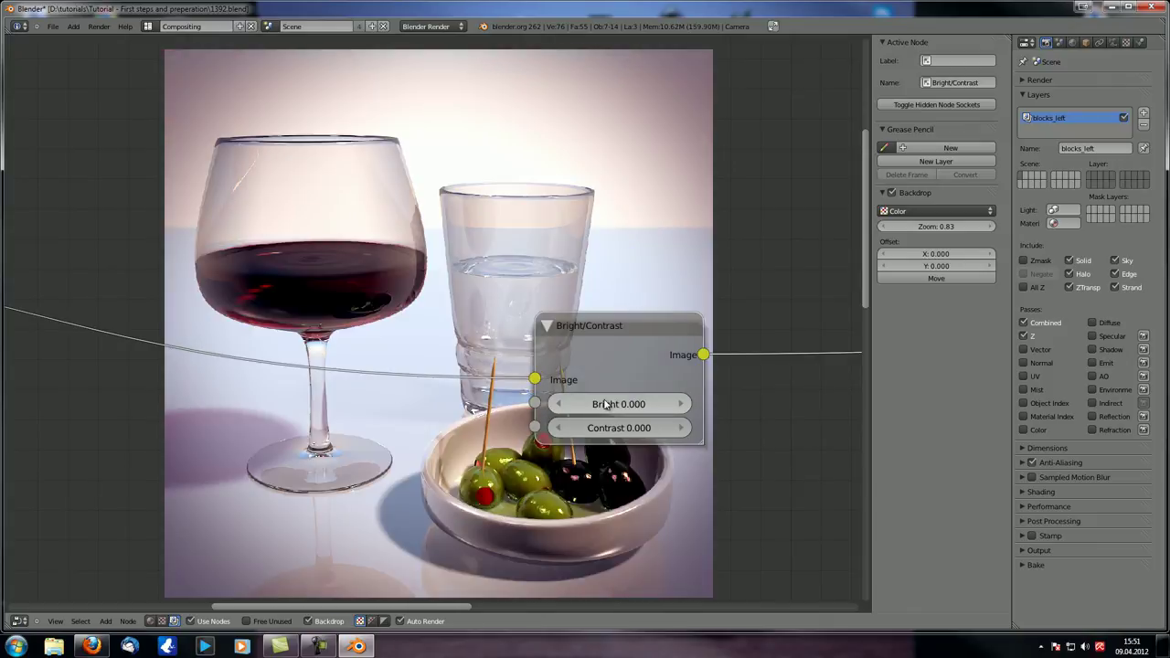
Step: Raise the Bright/Contrast node's contrast to 6.301 and on to 9.634, and its brightness to 5.017 and on to 5.698
scroll(557, 431, "up", 1)
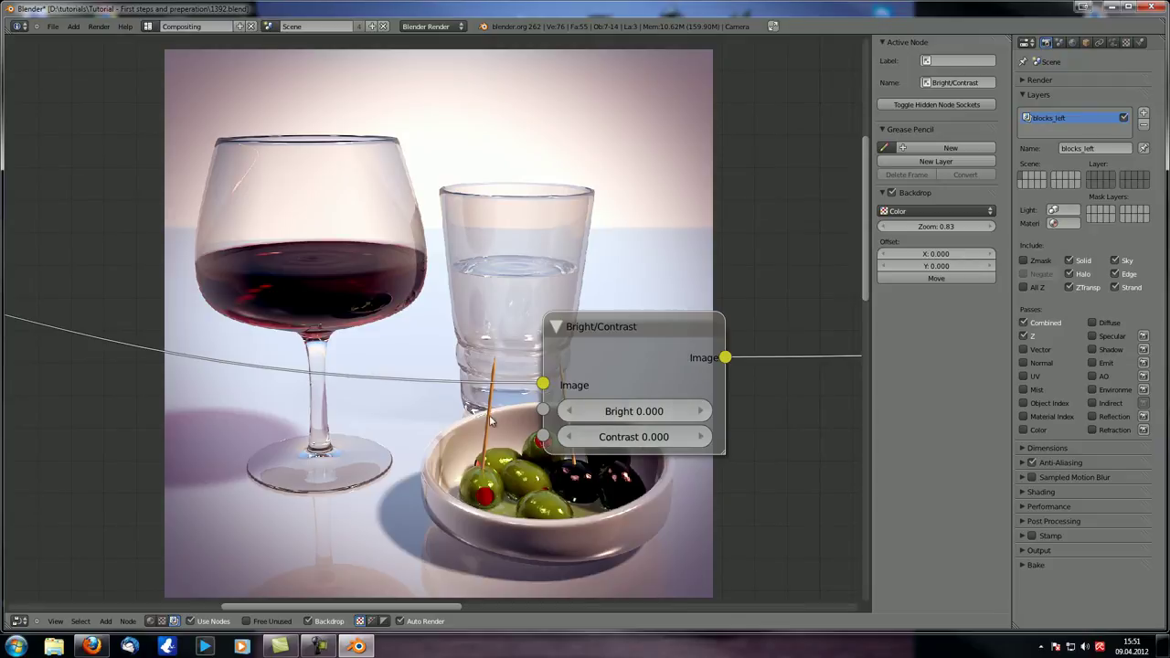
left_click_drag(637, 442, 710, 436)
middle_click_drag(415, 324, 486, 292)
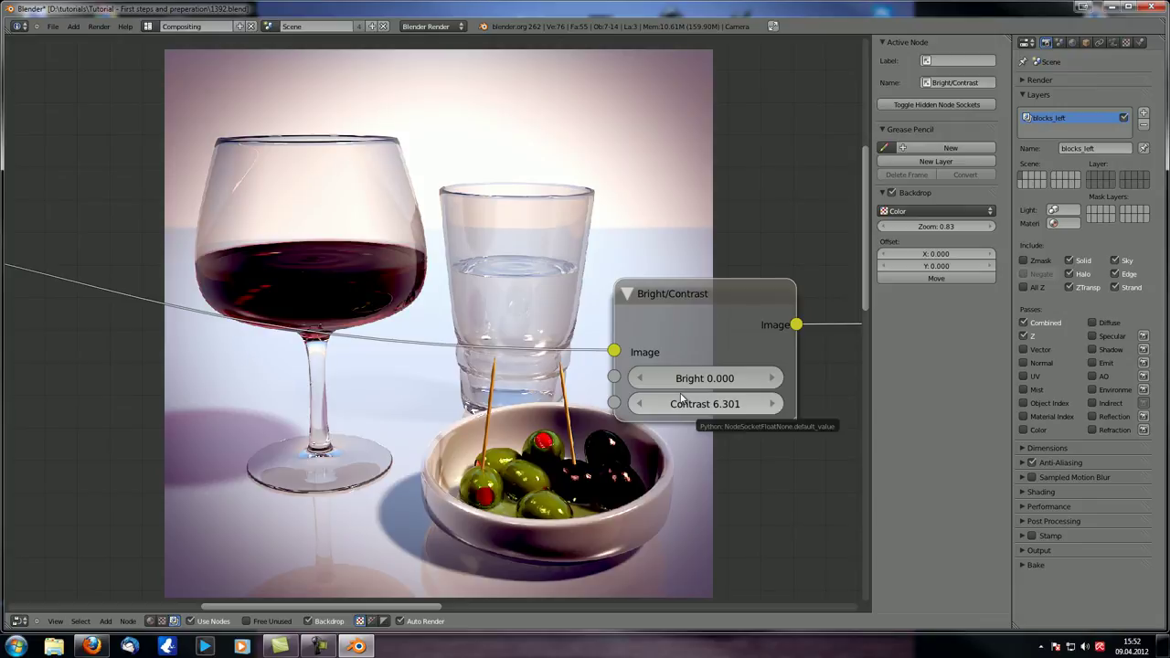
middle_click_drag(679, 407, 605, 428)
left_click_drag(633, 426, 732, 427)
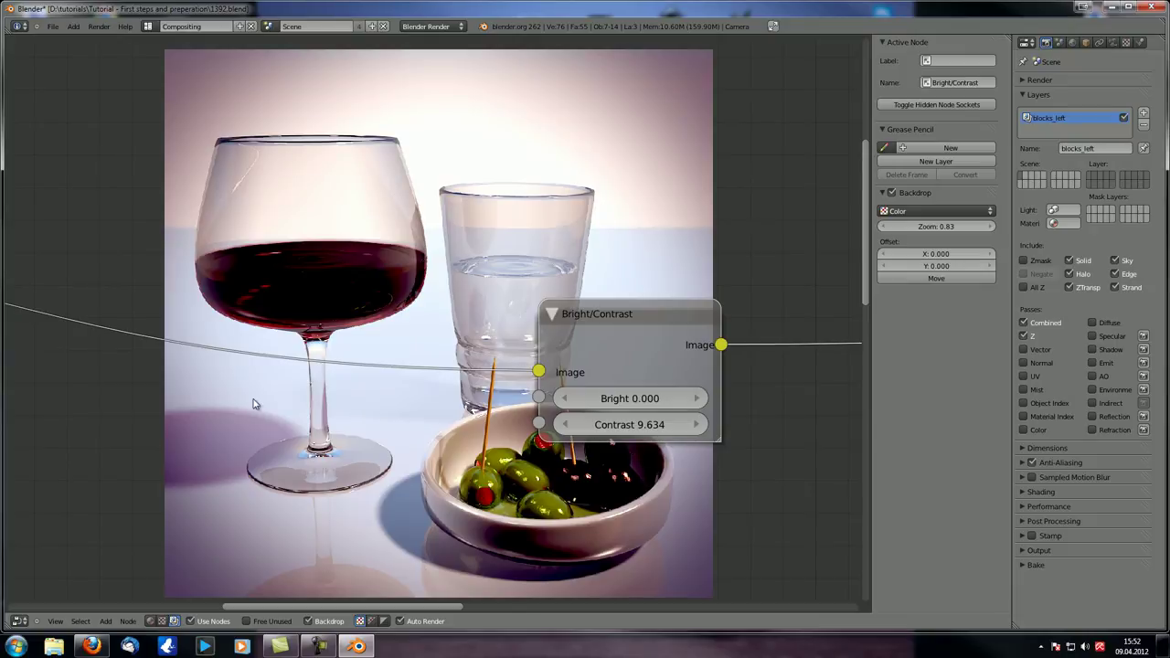
left_click_drag(566, 403, 786, 397)
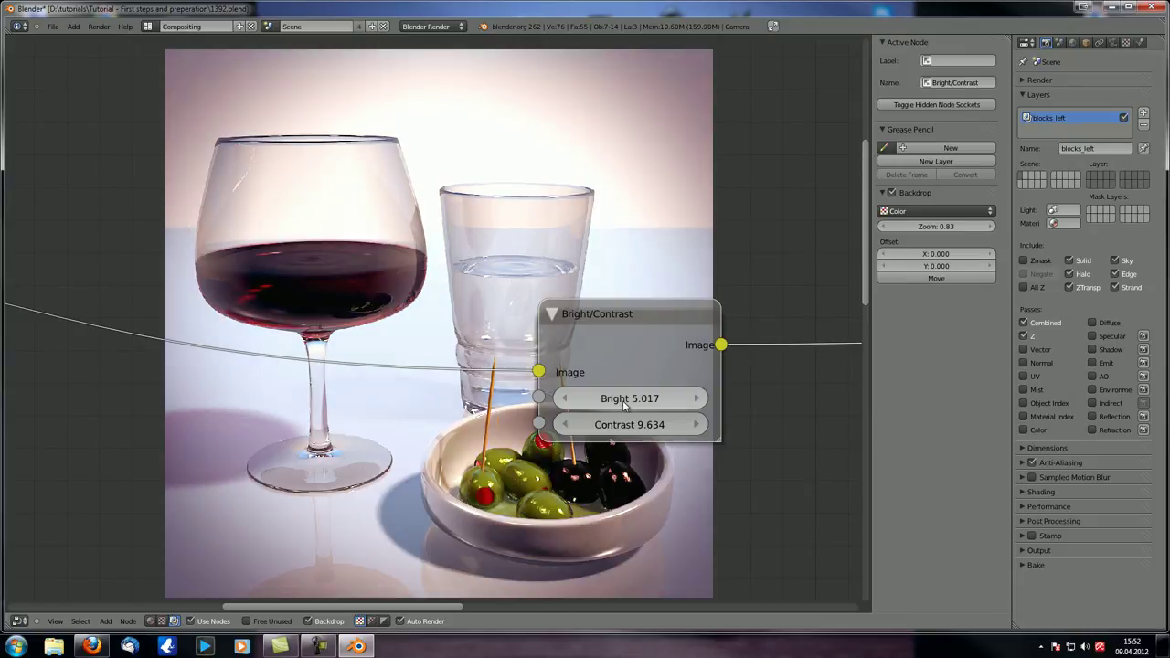
left_click_drag(624, 405, 701, 405)
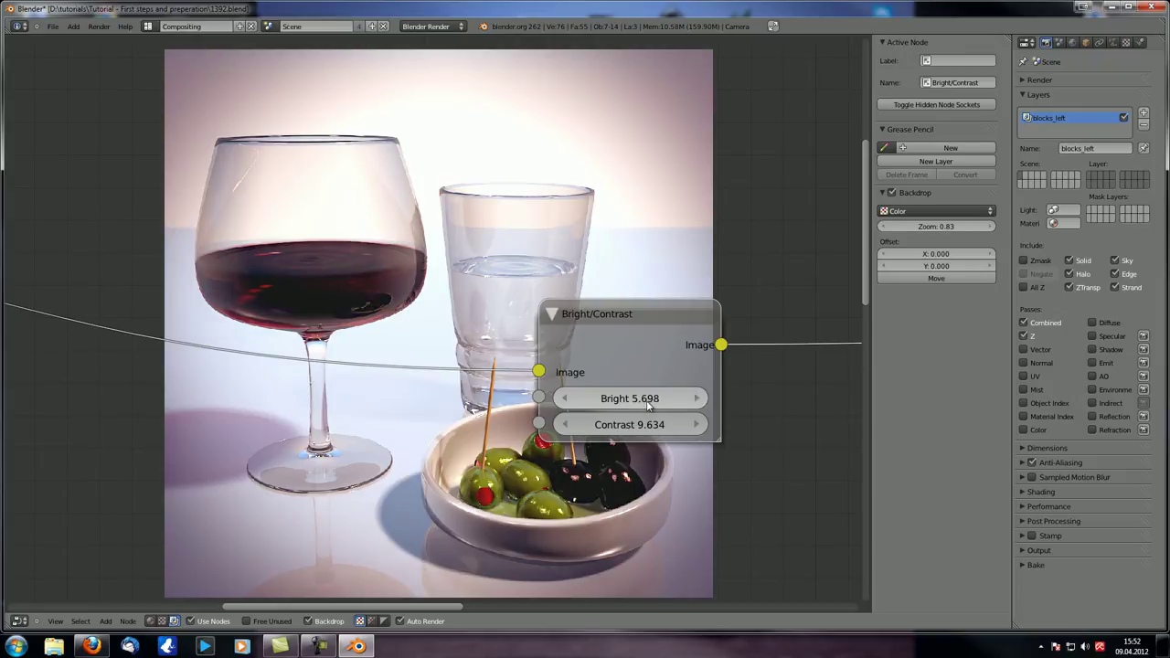
Step: Reset both the contrast and the brightness of the Bright/Contrast node to 0
left_click(644, 428)
type("0")
key("Return")
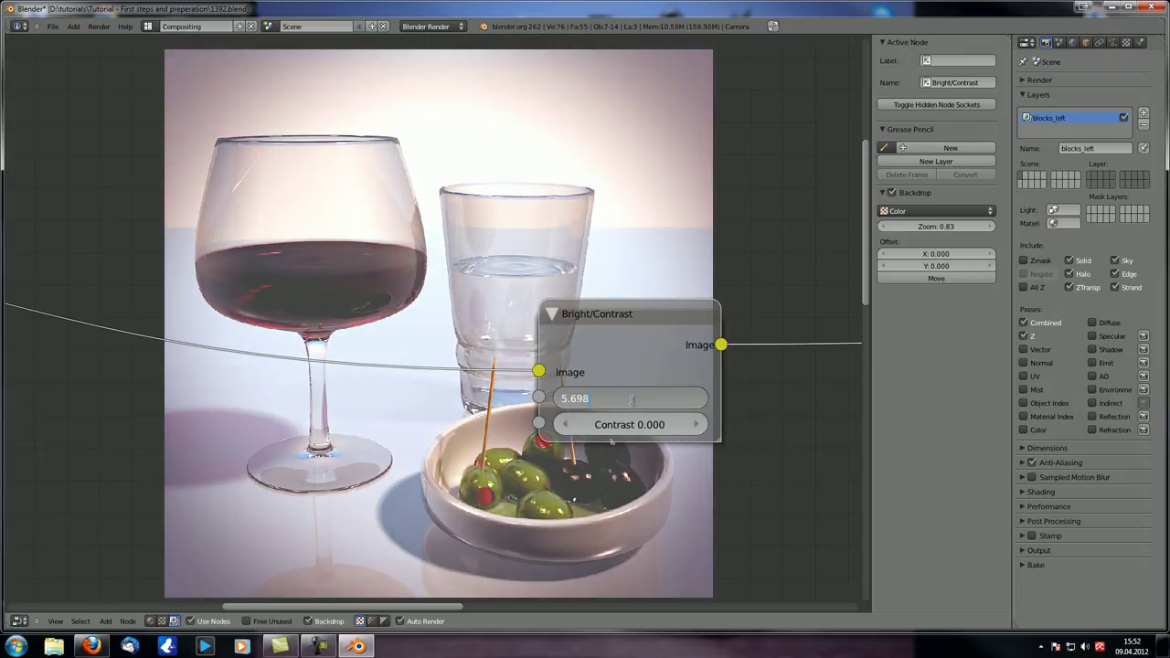
left_click(636, 405)
type("0")
key("Return")
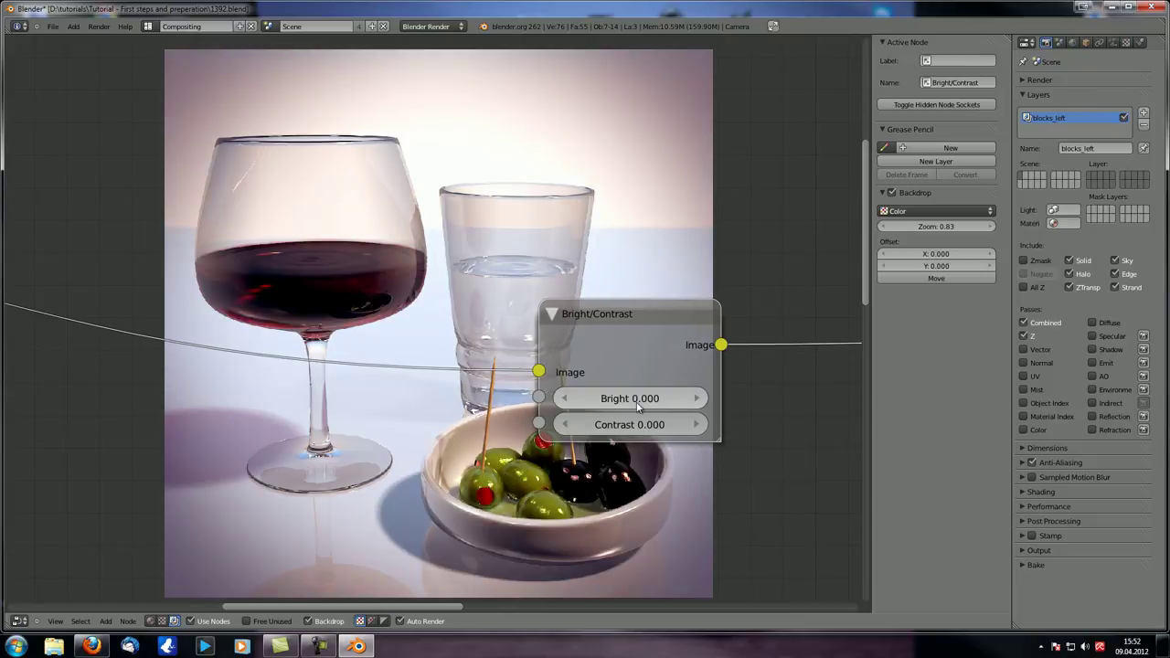
Step: Try negative brightness around -4.066 and lower on the Bright/Contrast node, and reset it to 0
middle_click_drag(441, 483, 413, 449)
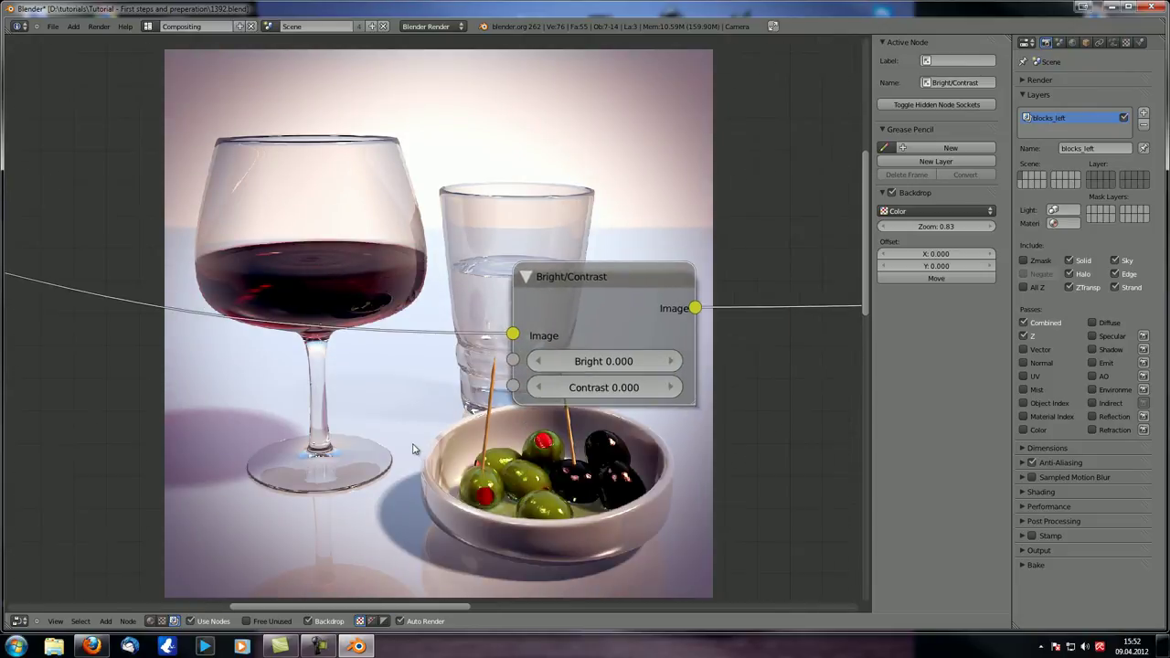
scroll(598, 426, "up", 1)
left_click_drag(629, 365, 554, 368)
left_click_drag(660, 368, 631, 370)
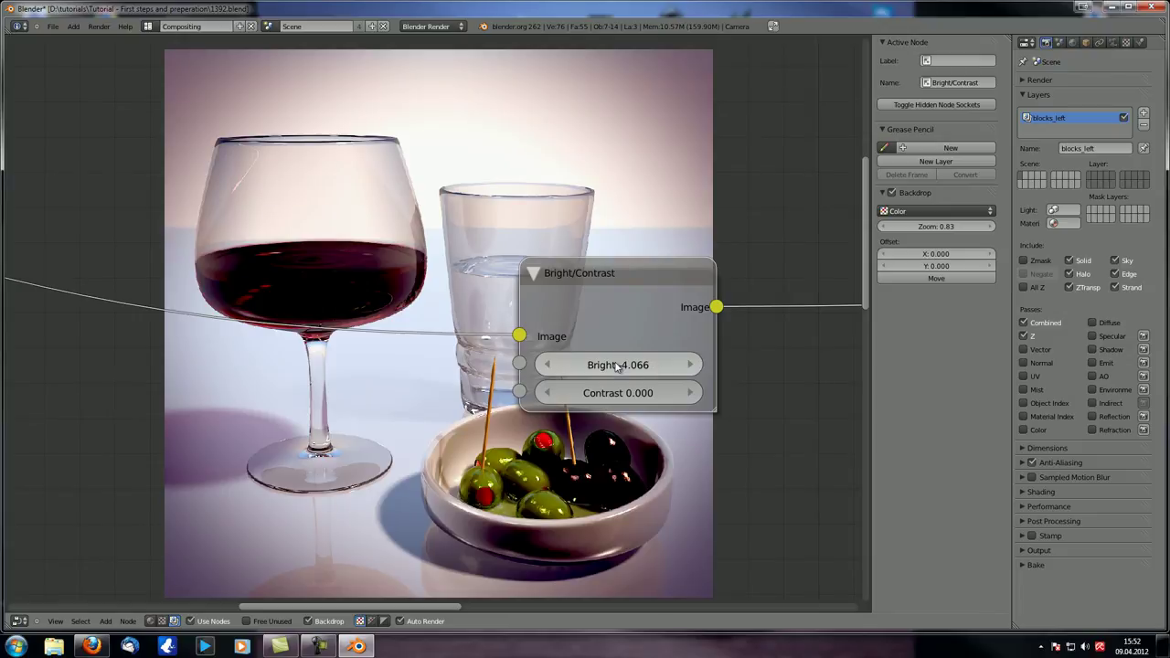
left_click_drag(643, 373, 573, 369)
left_click(631, 365)
type("0")
key("Return")
Step: Raise the contrast in stages to 4.854, 7.002 and 7.922, with the brightness lowered to -9.411
left_click_drag(636, 393, 790, 395)
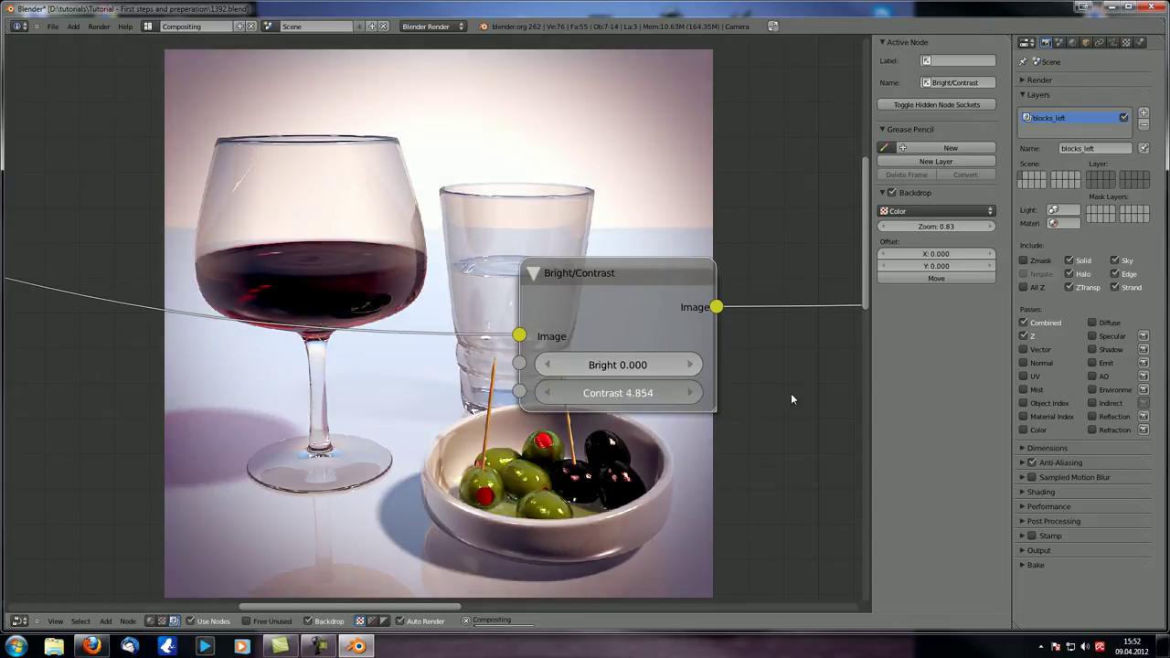
left_click_drag(631, 370, 425, 367)
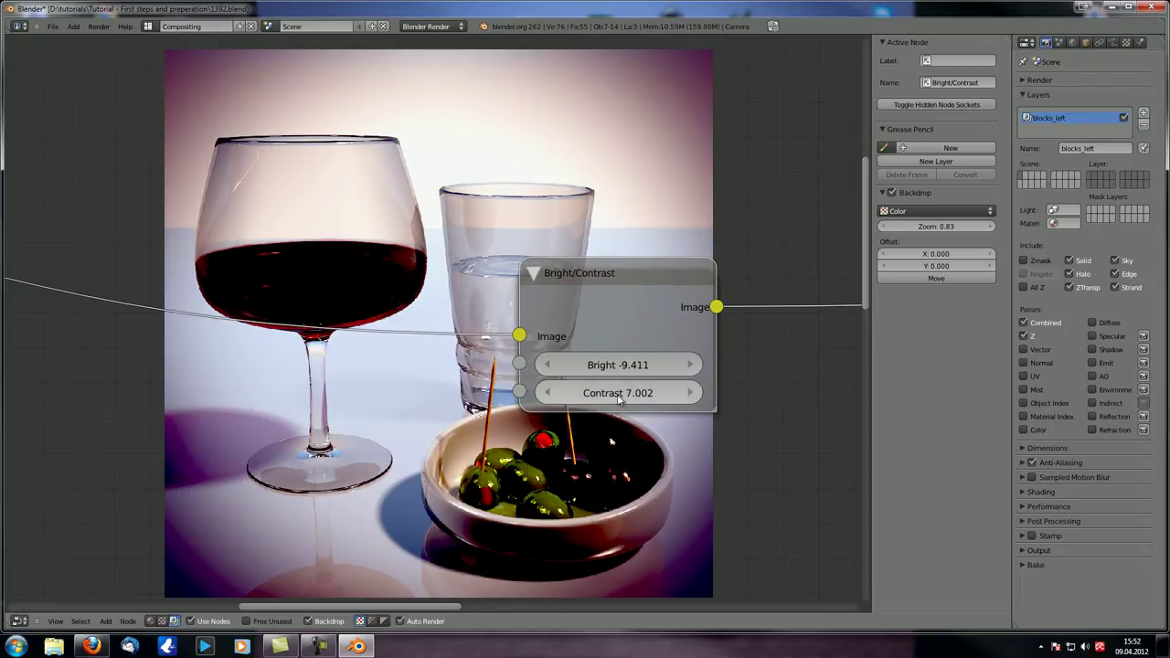
left_click_drag(645, 398, 684, 405)
Step: Try the brightness at 7.725 and 3.745, and settle on brightness 3.842 with contrast 7.954
left_click_drag(629, 370, 875, 396)
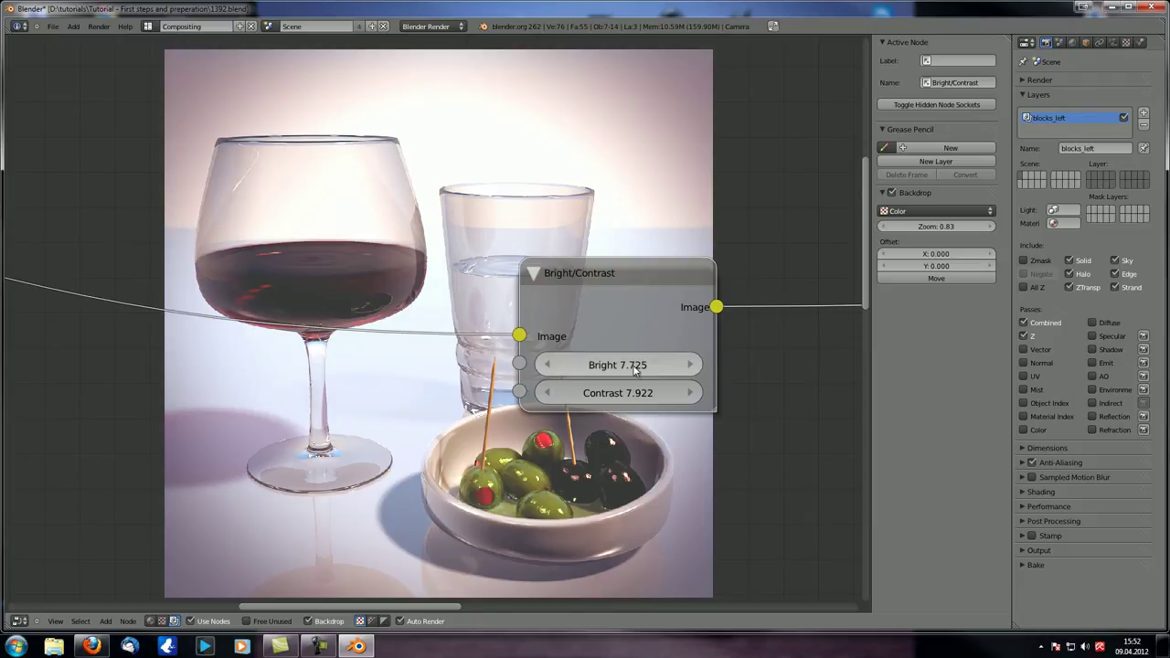
left_click_drag(630, 372, 489, 375)
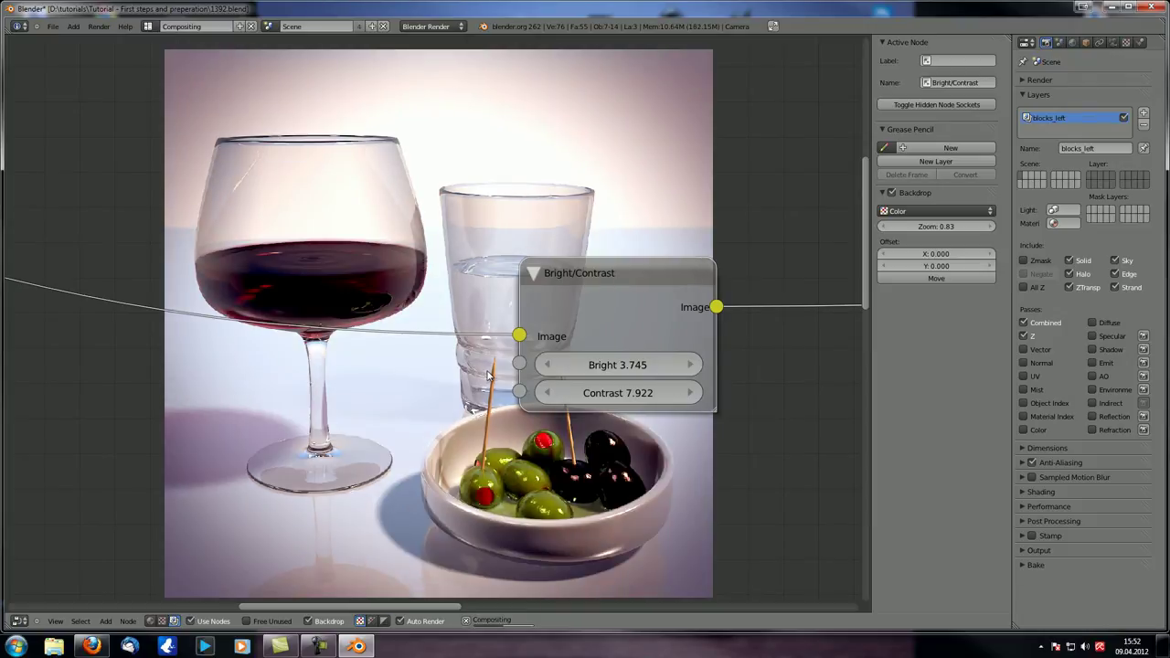
left_click_drag(632, 368, 641, 398)
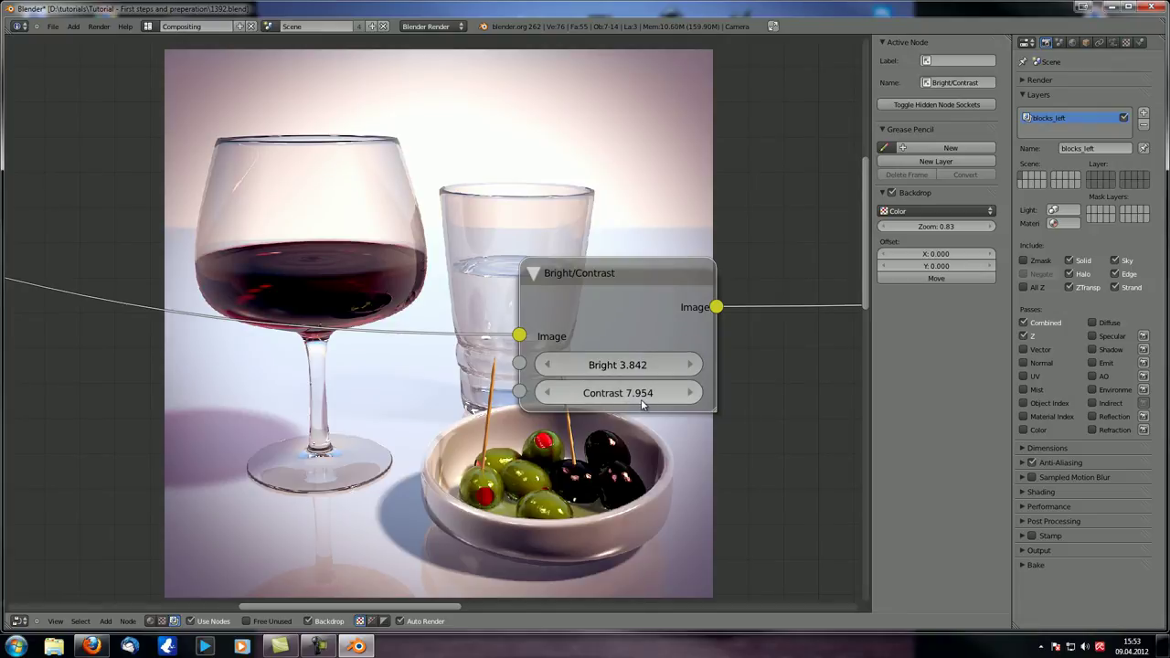
Step: Try a brightness of 20 and a contrast of 40 on the Bright/Contrast node
left_click(625, 371)
type("20")
key("Return")
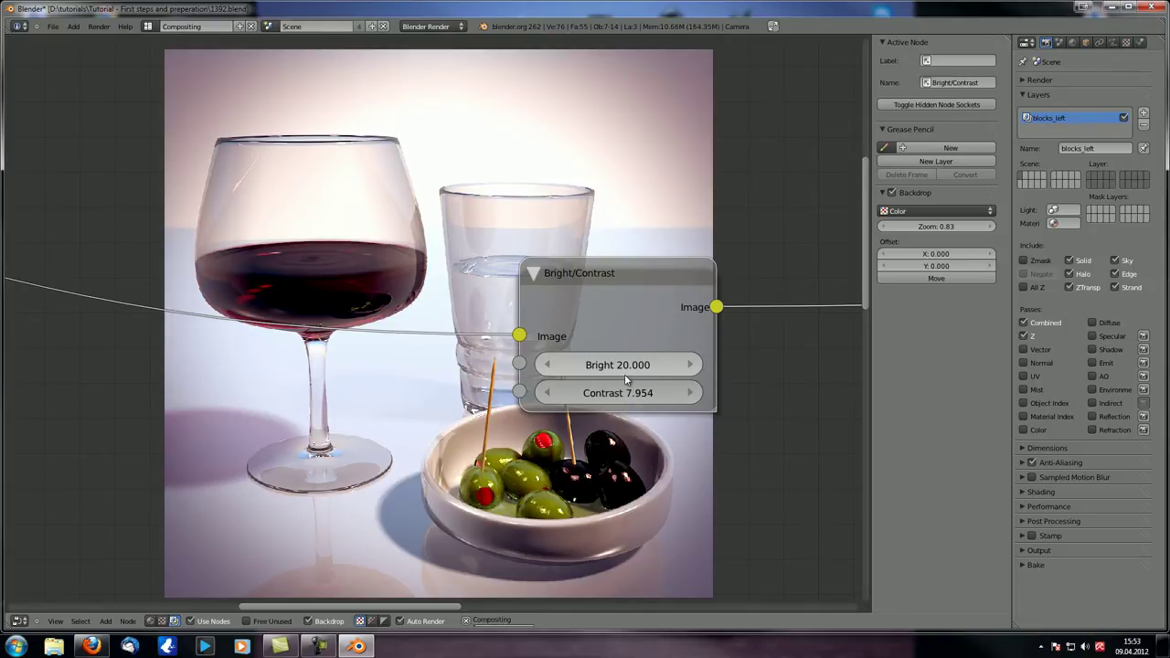
left_click(623, 391)
type("40")
key("Return")
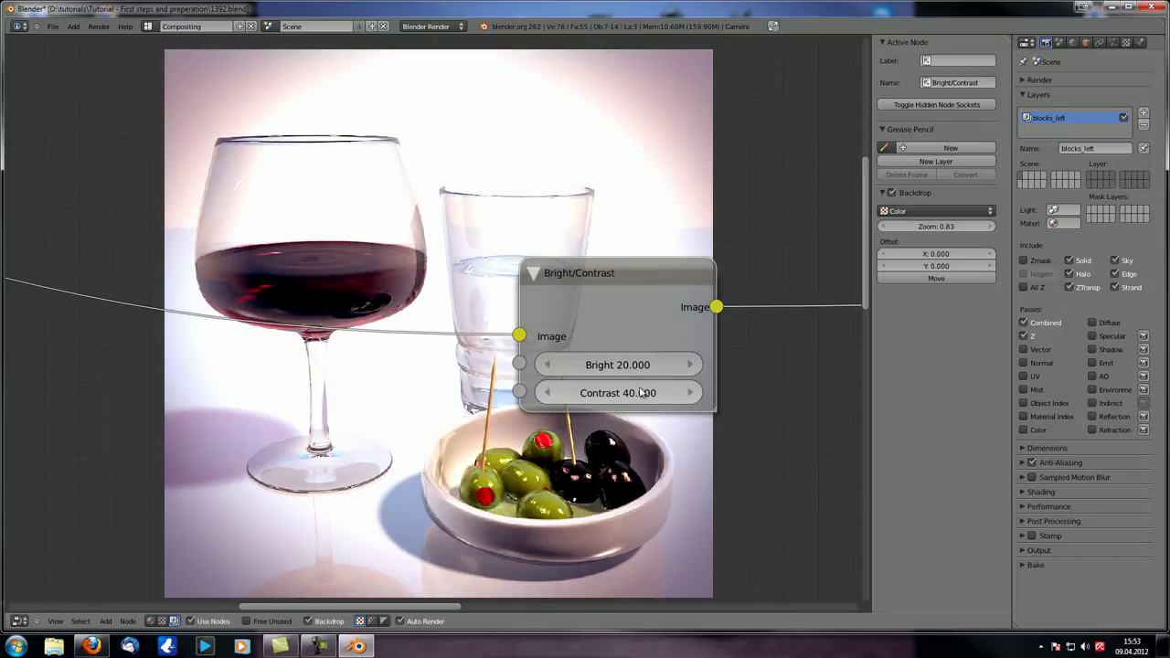
Step: Reset the brightness and the contrast of the Bright/Contrast node to 0
left_click(633, 363)
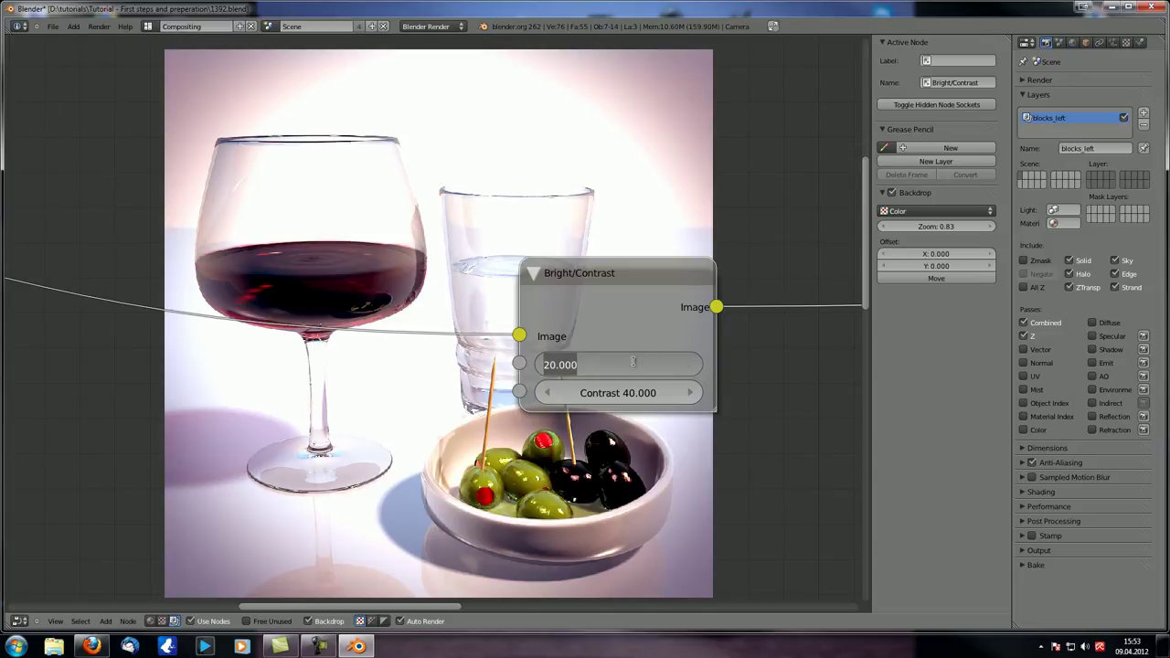
type("0")
key("Return")
left_click(640, 393)
type("0")
key("Return")
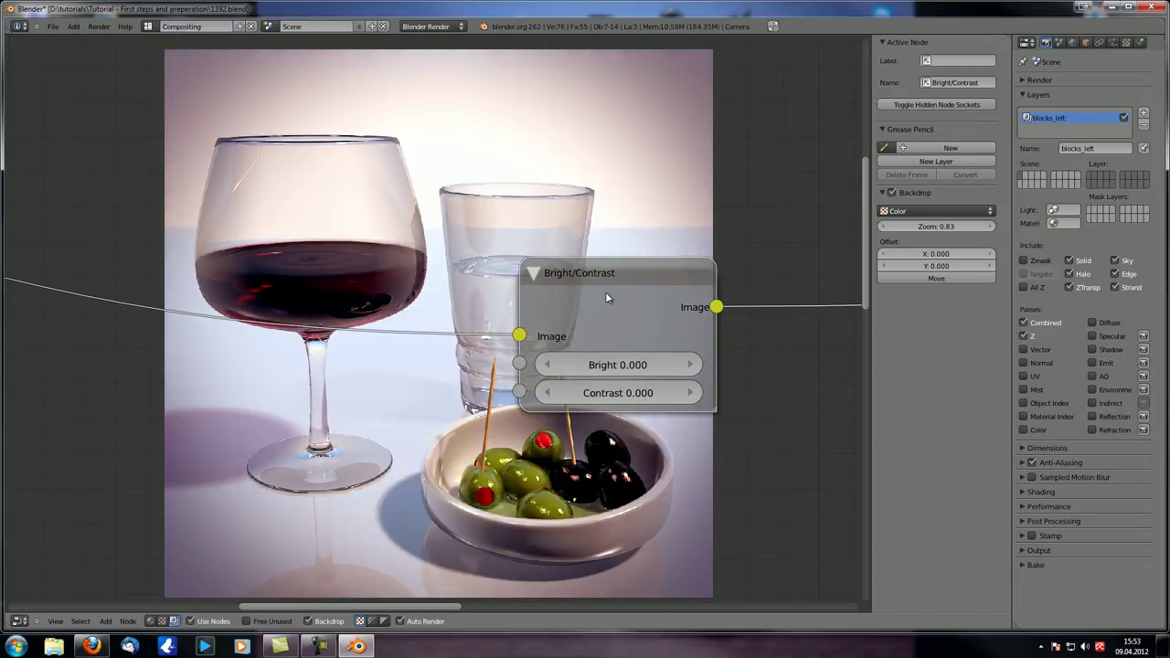
Step: Raise the Bright/Contrast node's brightness to 2.822 and its contrast to 25.230
left_click_drag(605, 297, 580, 296)
left_click_drag(566, 362, 700, 363)
left_click_drag(656, 391, 810, 391)
Step: Disconnect the Bright/Contrast node and place it in the color nodes frame beneath the Hue Saturation Value node
scroll(536, 305, "down", 4)
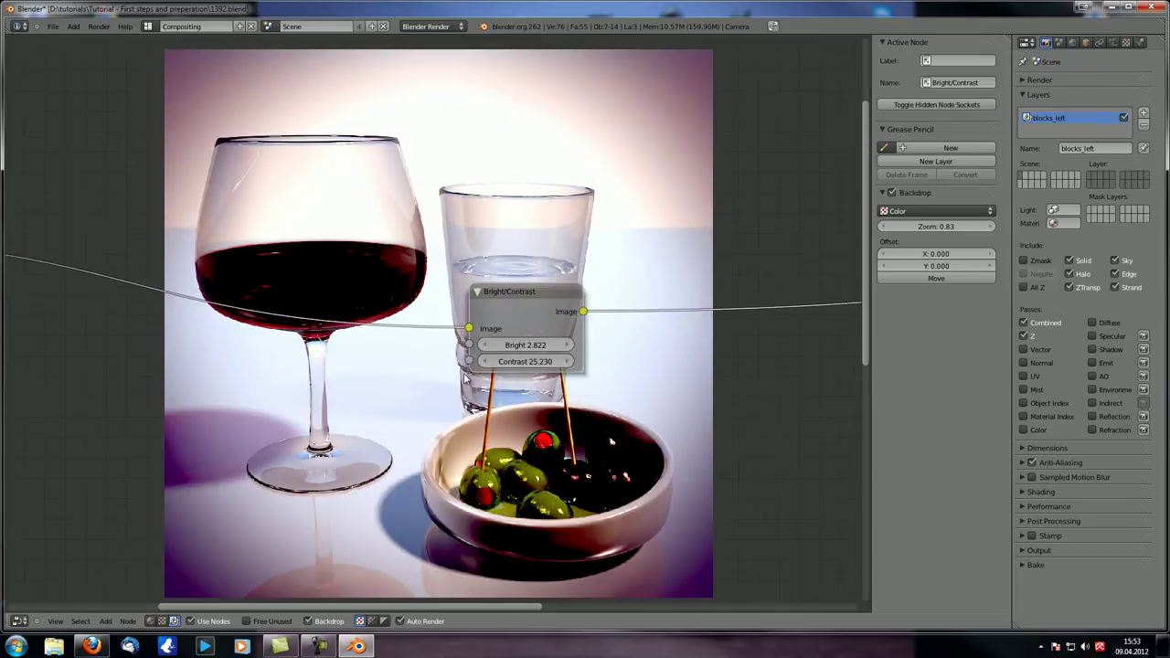
mouse_move(439, 221)
left_mouse_down("ctrl")
mouse_move(636, 309)
mouse_move(639, 237)
left_mouse_up("ctrl")
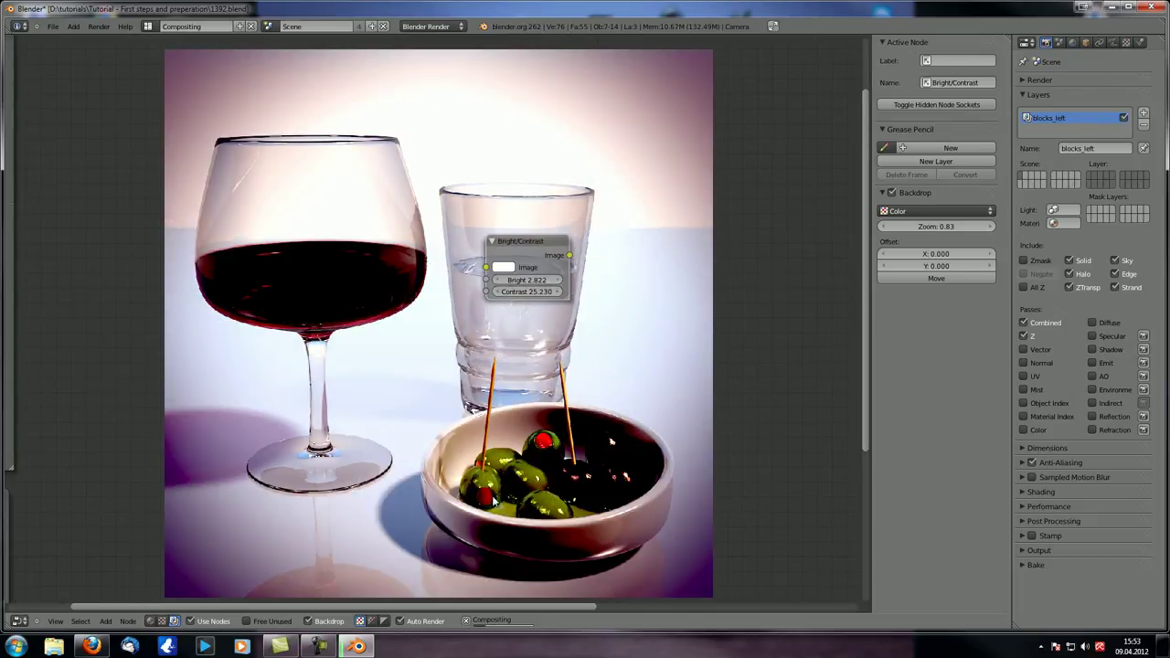
scroll(387, 474, "down", 2)
middle_click_drag(393, 464, 572, 304)
left_click_drag(631, 137, 291, 351)
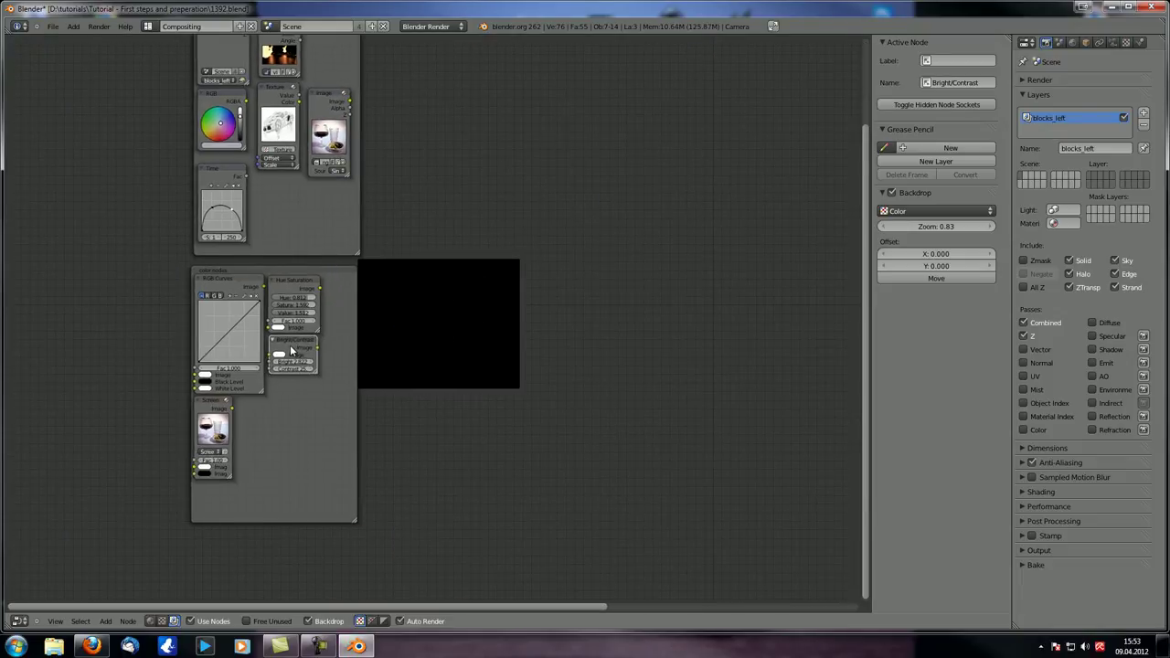
Step: Connect the wine glass Image node directly to the viewer so the backdrop shows the original picture
scroll(281, 351, "up", 5)
middle_click_drag(532, 228, 463, 363)
scroll(281, 213, "down", 3)
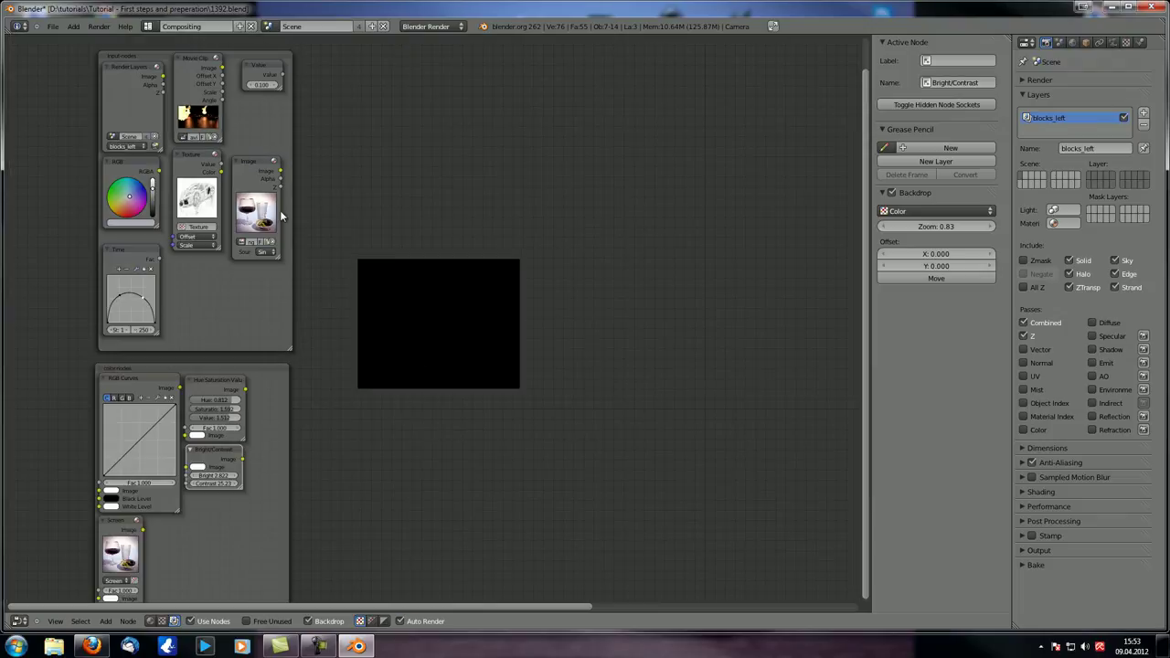
left_click(266, 185, "ctrl+shift")
scroll(601, 266, "down", 2)
middle_click_drag(599, 267, 504, 347)
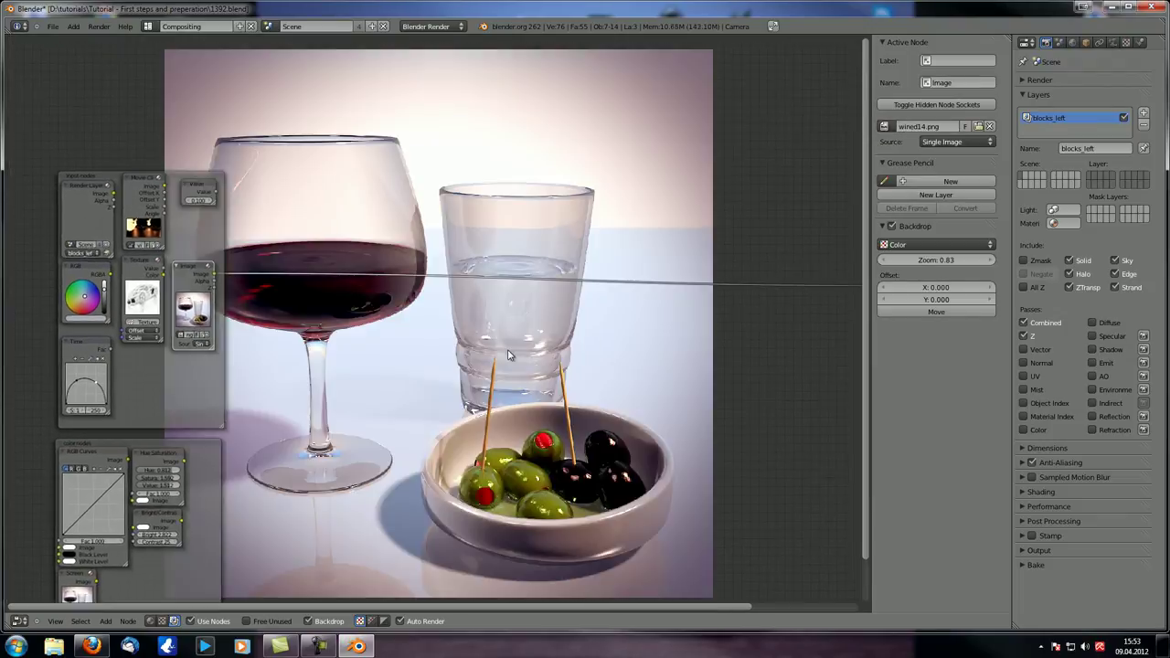
scroll(499, 350, "up", 7)
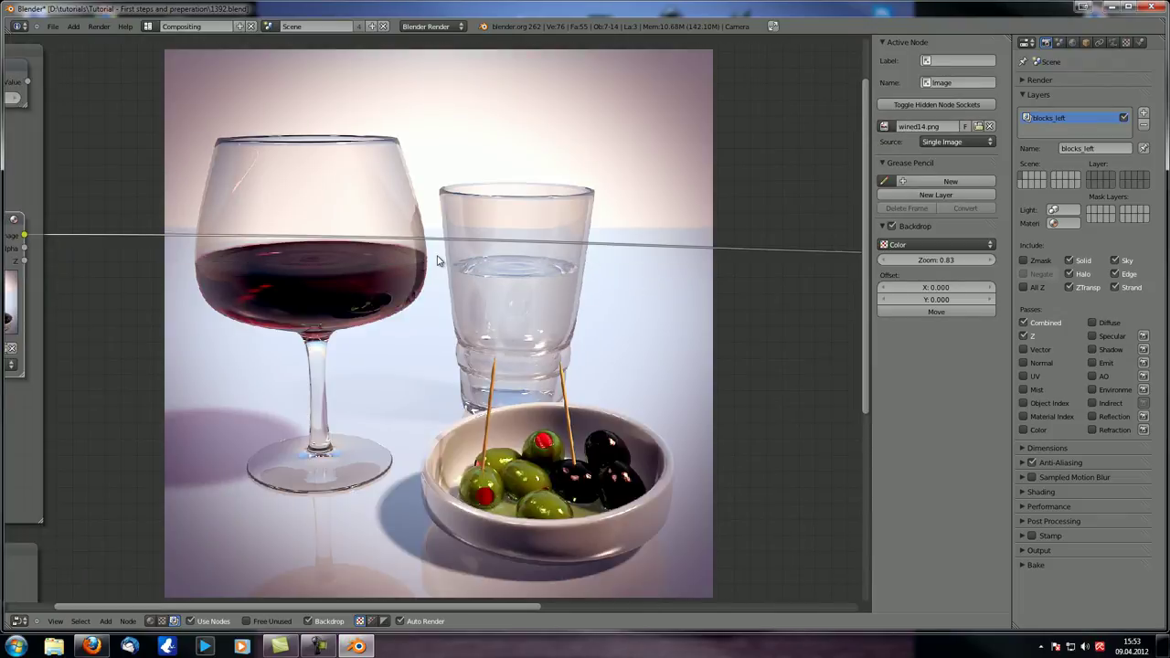
Step: Add a Gamma color node and insert it into the link between the Image node and the viewer
key("shift+a")
mouse_move(437, 258)
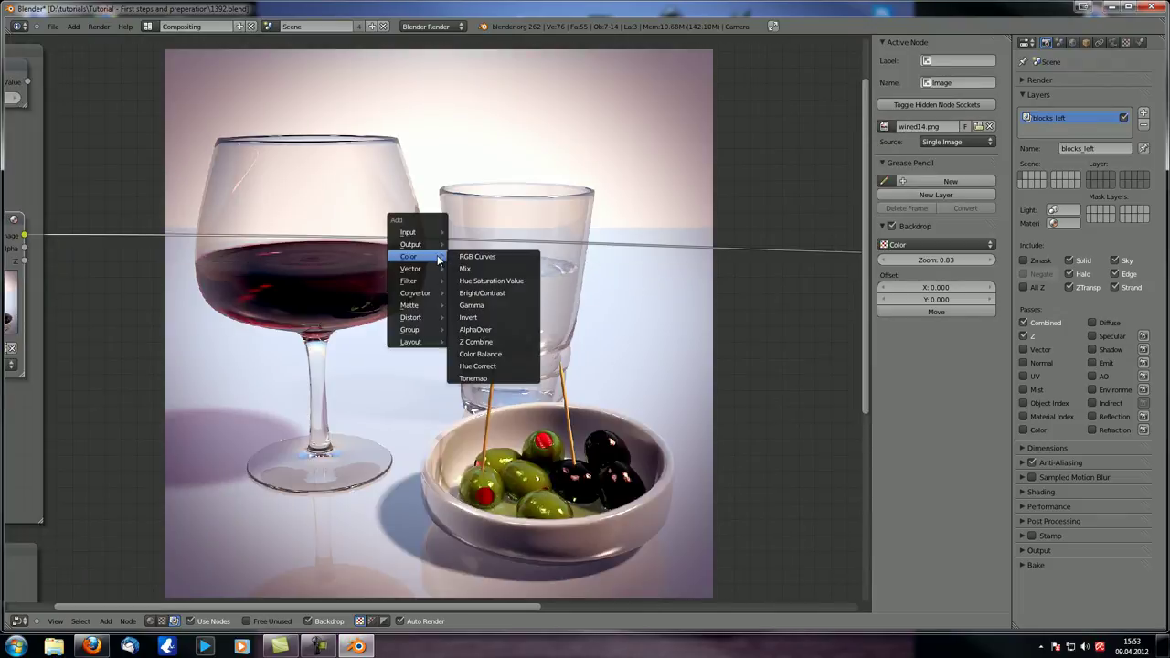
left_click(497, 308)
left_click(557, 226)
middle_click_drag(470, 397, 324, 511)
scroll(379, 429, "up", 4)
middle_click_drag(402, 408, 456, 352)
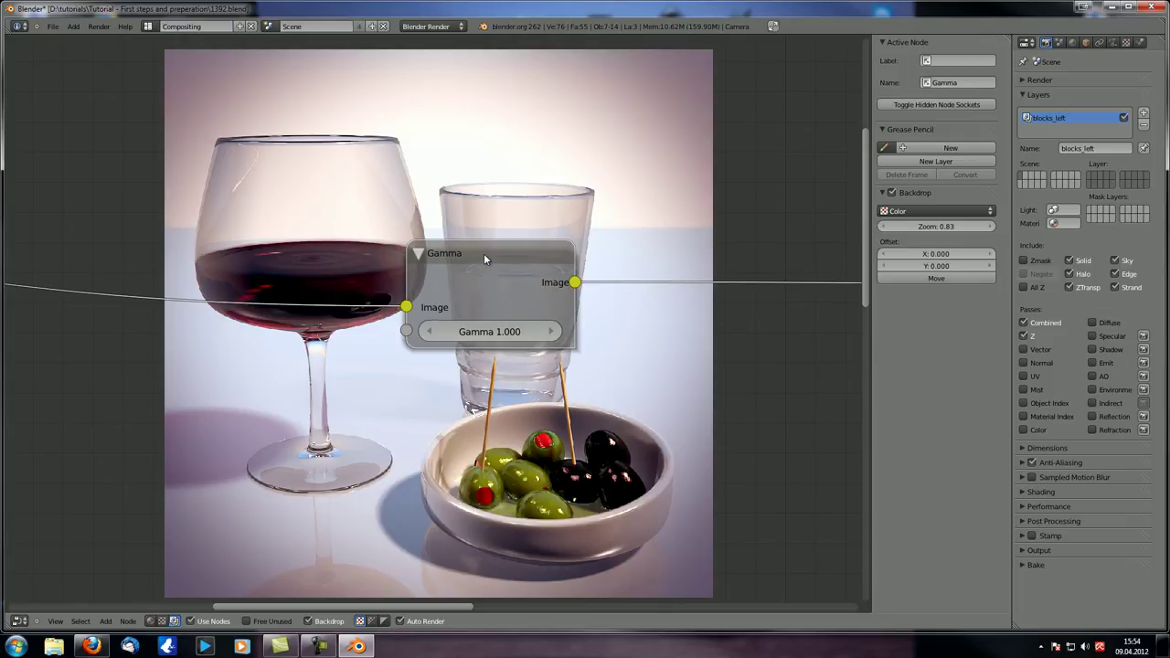
Step: Reposition the Gamma node over the backdrop and try a gamma of 1.540
left_click_drag(479, 255, 403, 352)
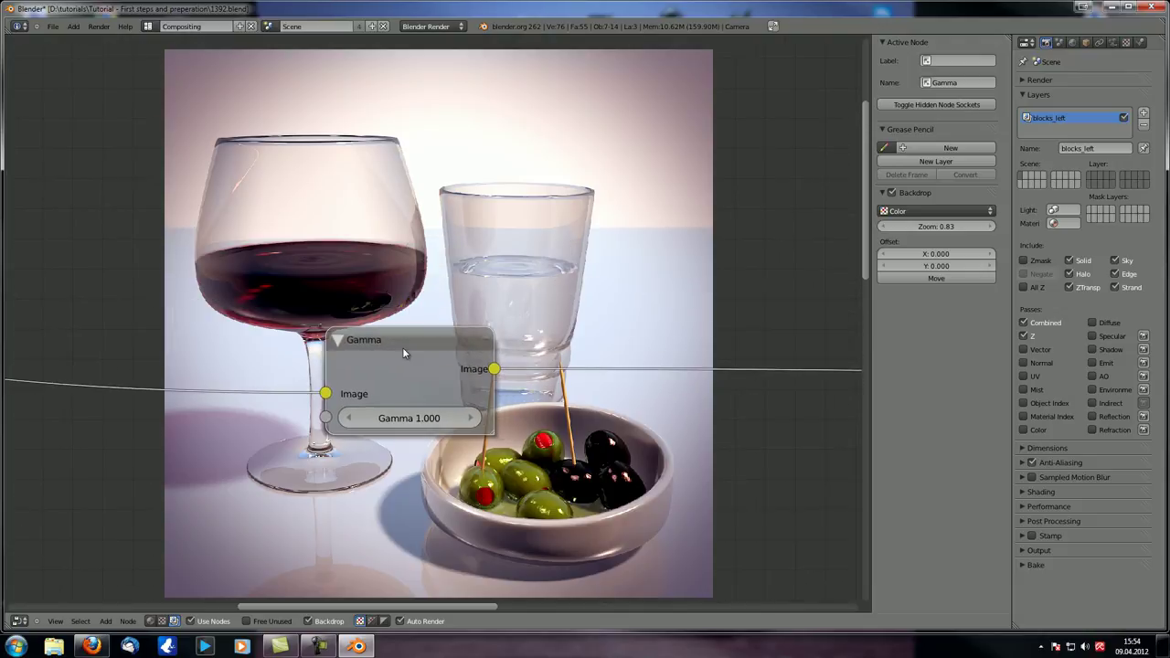
scroll(403, 353, "down", 3)
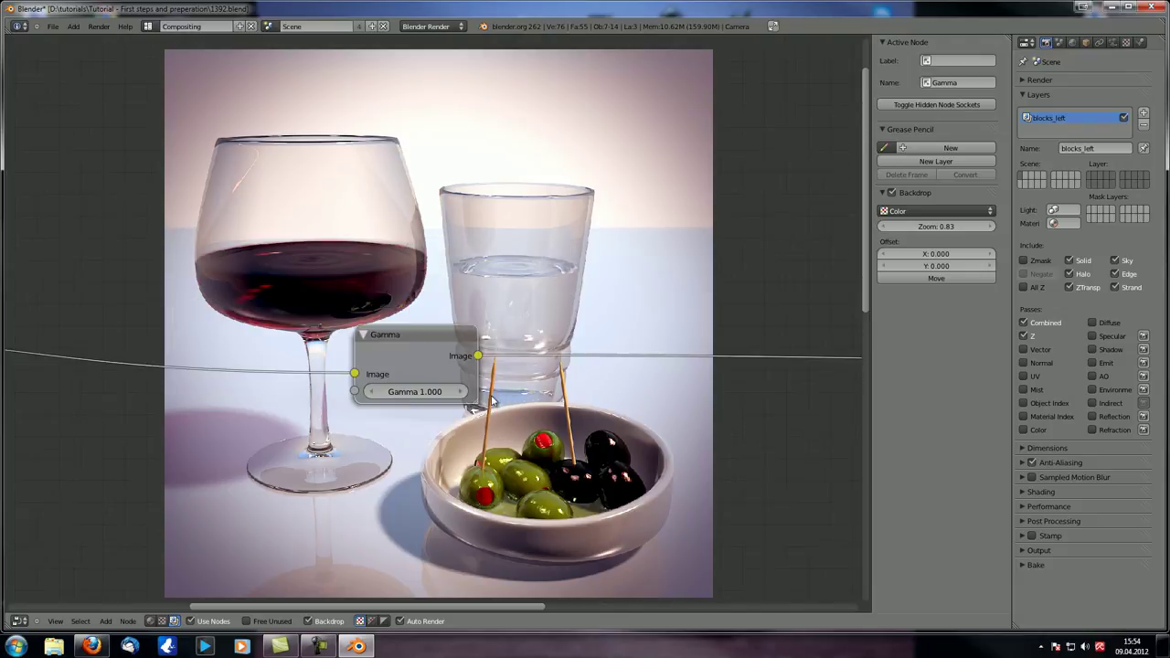
scroll(448, 354, "up", 5)
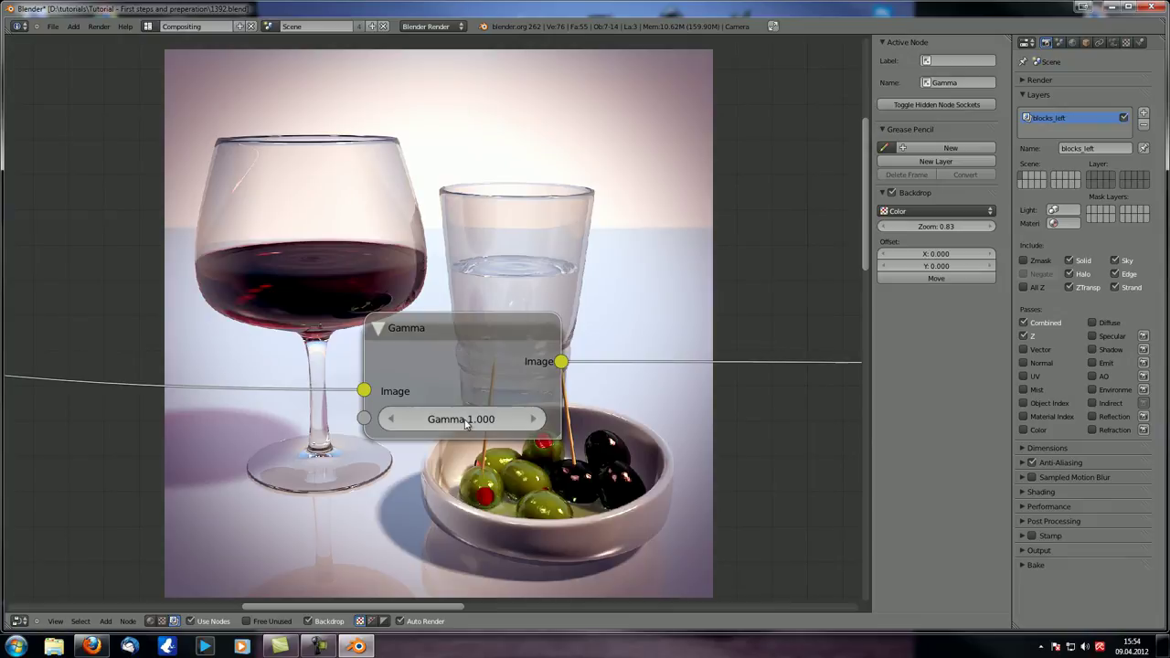
mouse_move(468, 426)
left_mouse_down()
mouse_move(429, 424)
mouse_move(489, 423)
mouse_move(472, 422)
left_mouse_up()
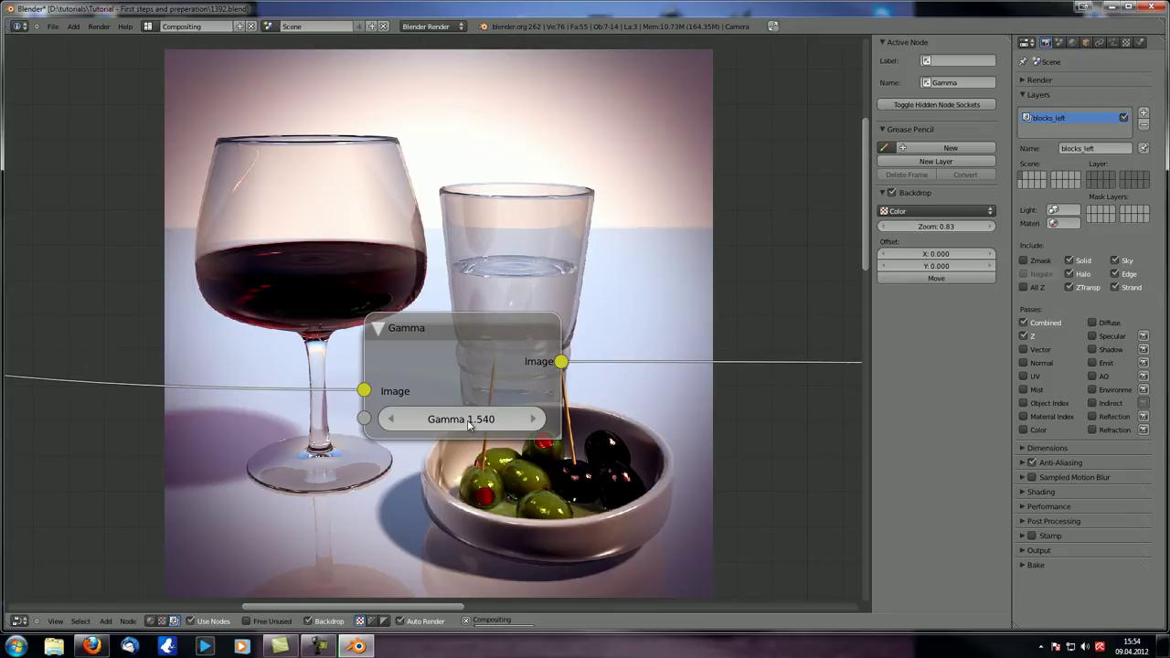
middle_click_drag(246, 213, 168, 221)
left_click(382, 423)
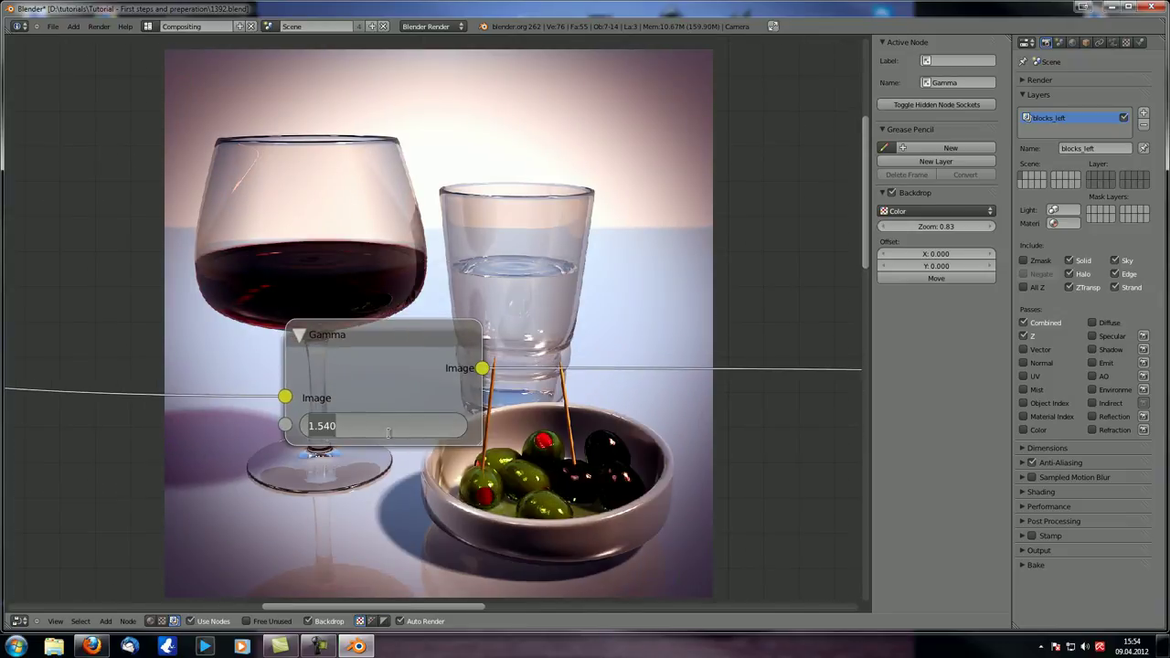
key("Return")
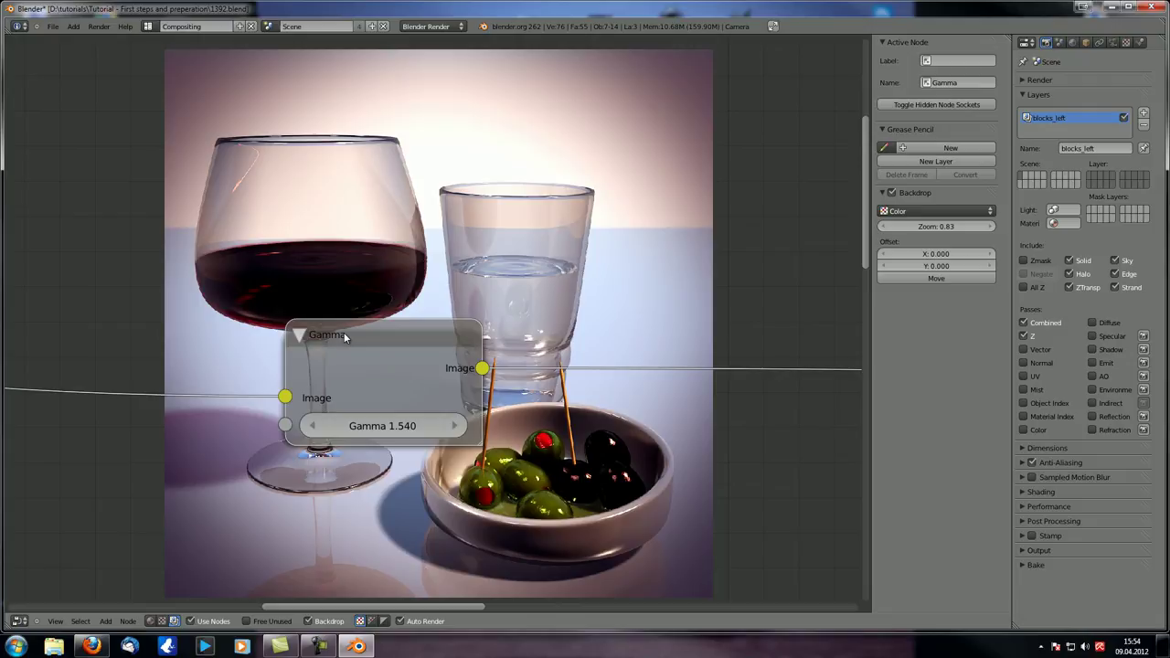
Step: Try a gamma of 3 on the Gamma node and raise it further to 4.480
left_click_drag(348, 323, 369, 319)
left_click(419, 422)
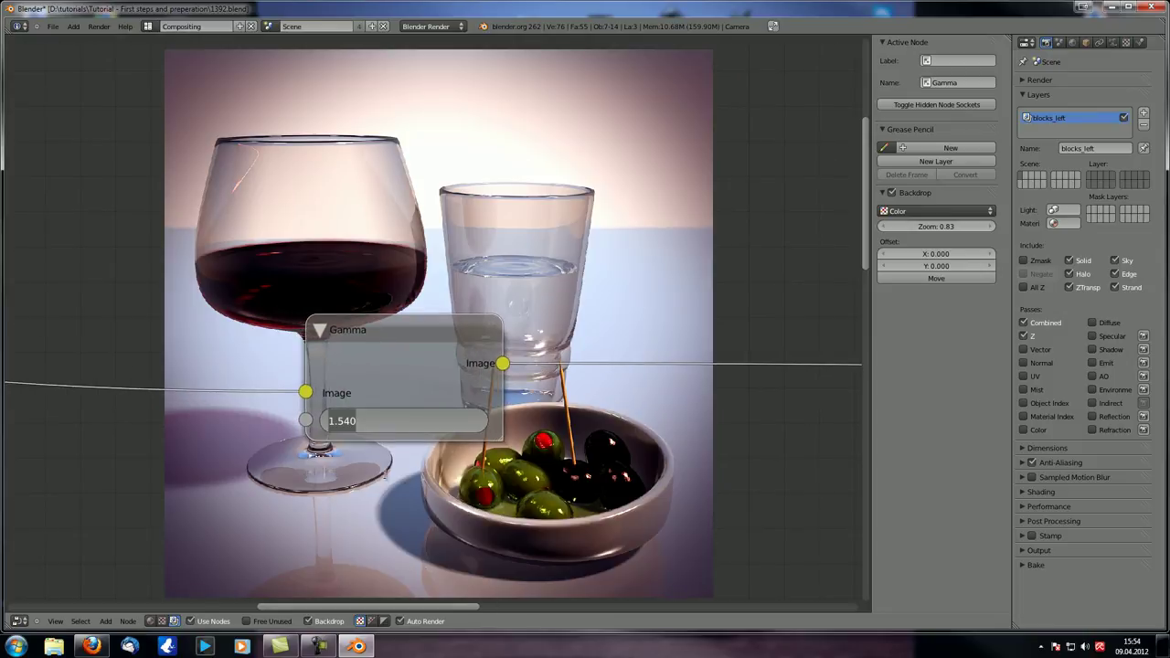
type("3")
key("Return")
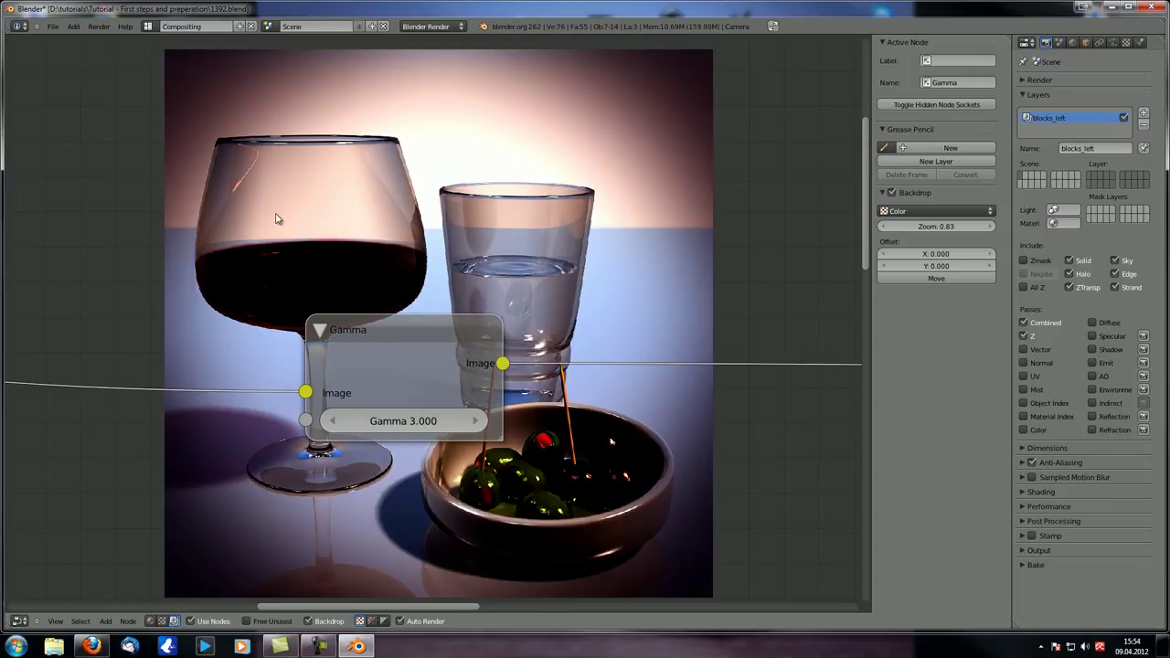
left_click(401, 420)
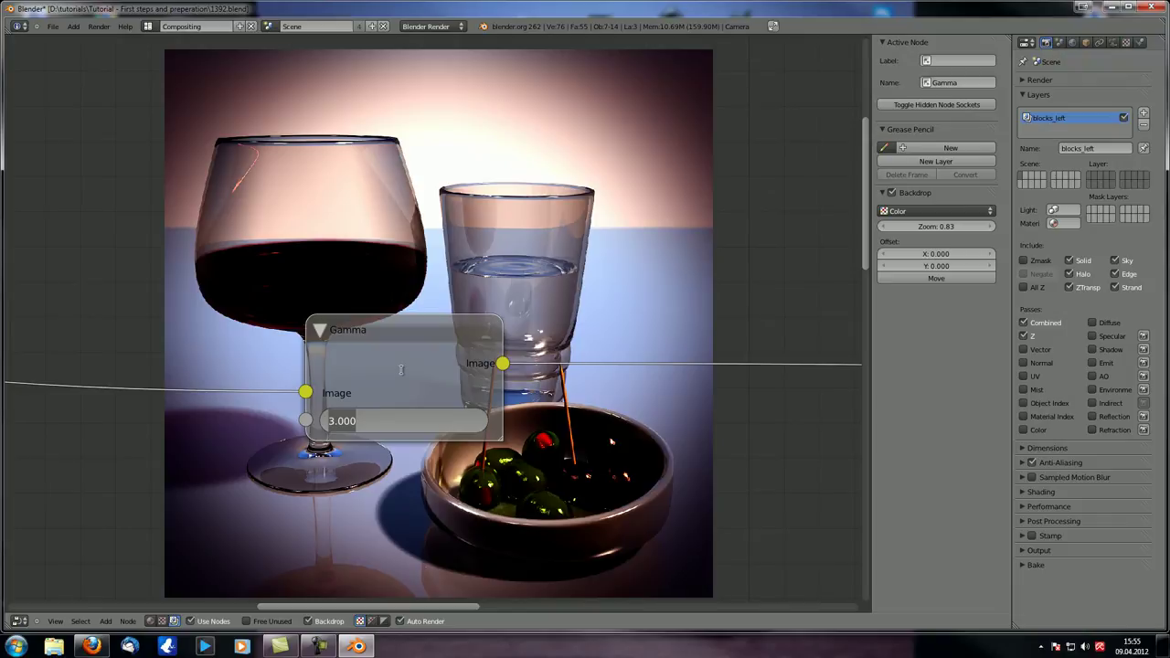
left_click(396, 397)
left_click_drag(365, 423, 431, 421)
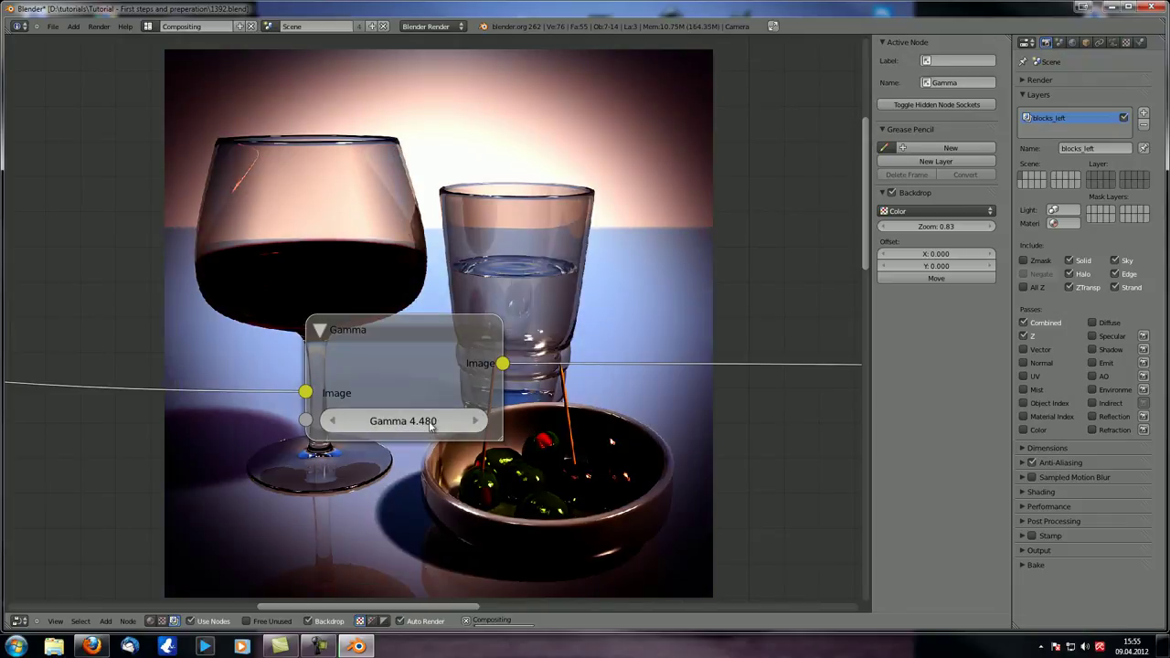
Step: Try gamma values below 1 on the Gamma node: 0.1, 0.46 and 0.66
left_click(432, 422)
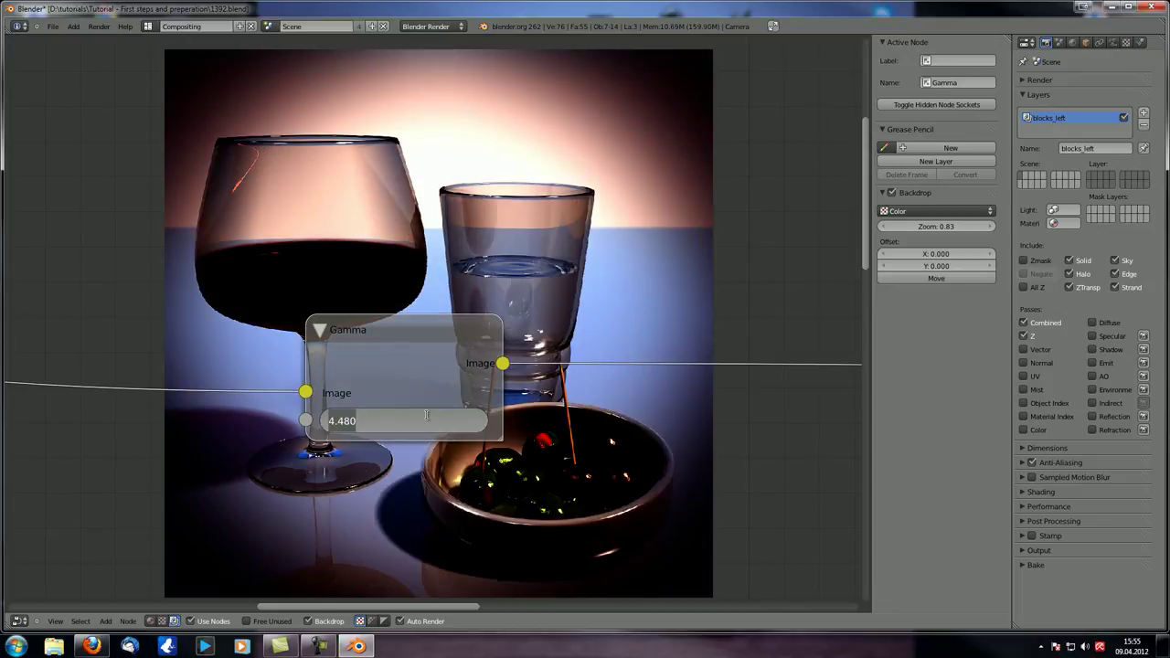
type("0.1")
key("Return")
left_click(428, 421)
type("0.46")
key("Return")
left_click(412, 421)
type("0.66")
key("Return")
Step: Try gamma values closer to 1 on the Gamma node: 0.96, 0.86 and 0.820
left_click(412, 421)
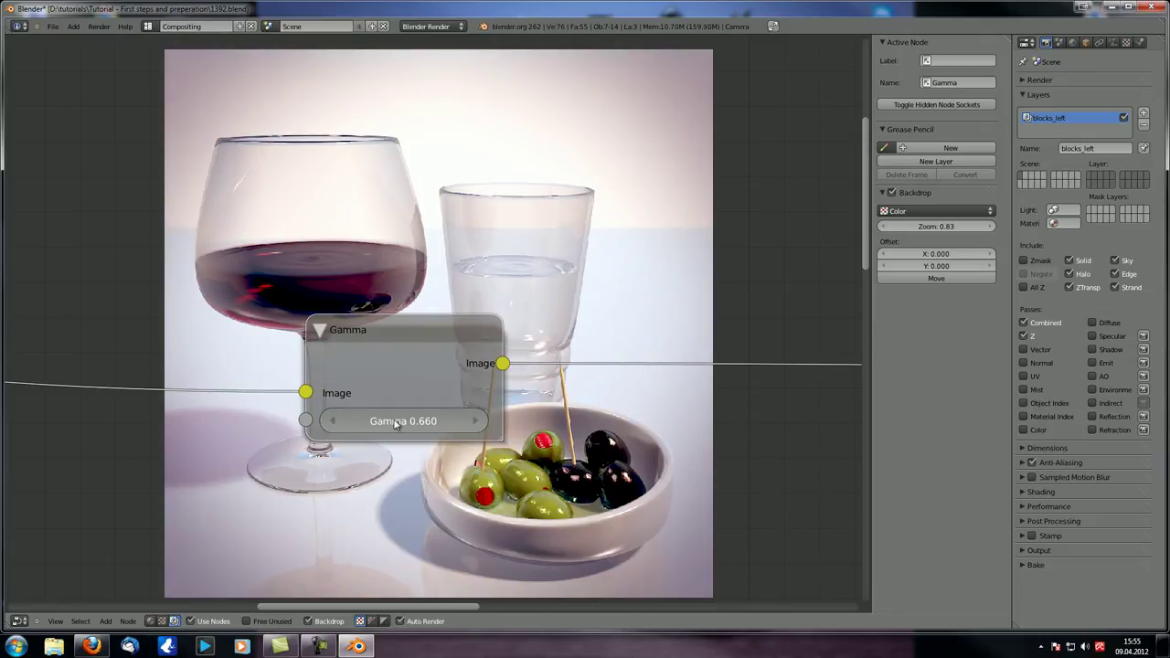
type("0.96")
key("Return")
left_click(426, 421)
type("0.86")
key("Return")
left_click_drag(416, 426, 412, 426)
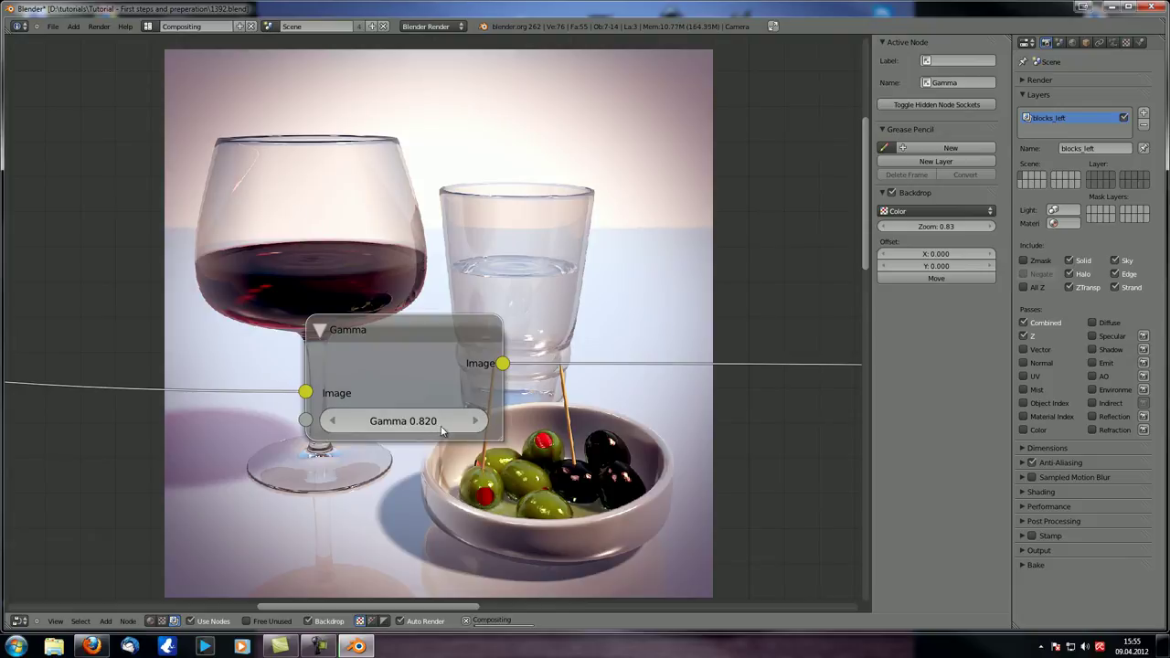
Step: Lower the gamma to 0.440 and raise it strongly to 9.139 to compare the extremes
left_click(416, 424)
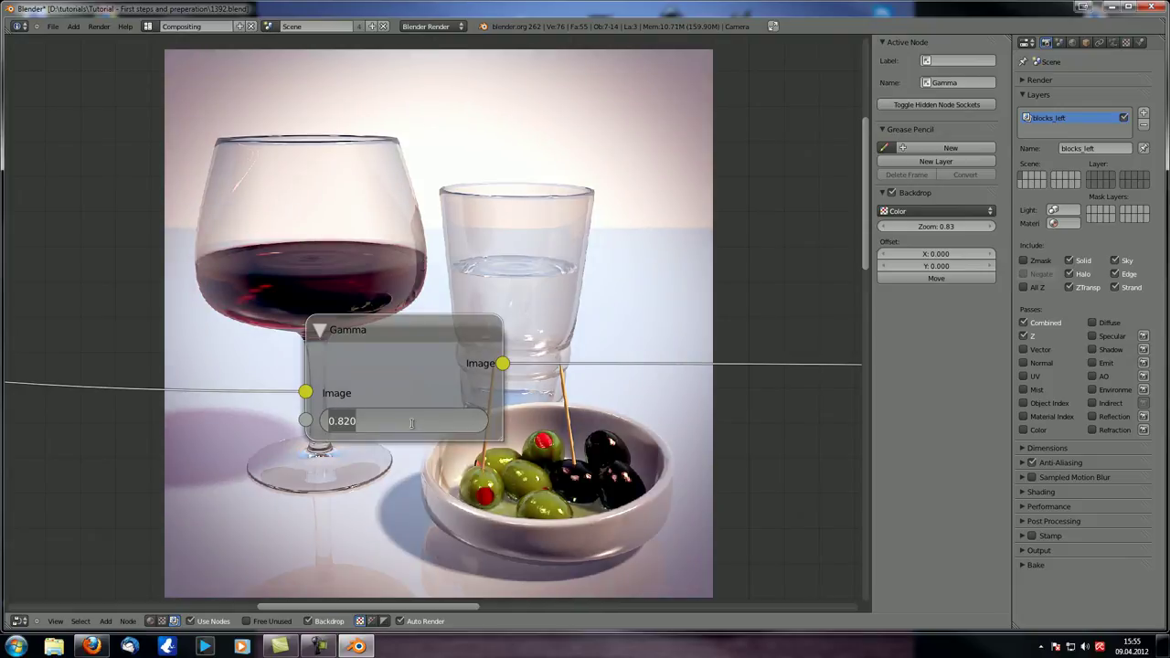
left_click(388, 440)
left_click_drag(405, 422, 385, 419)
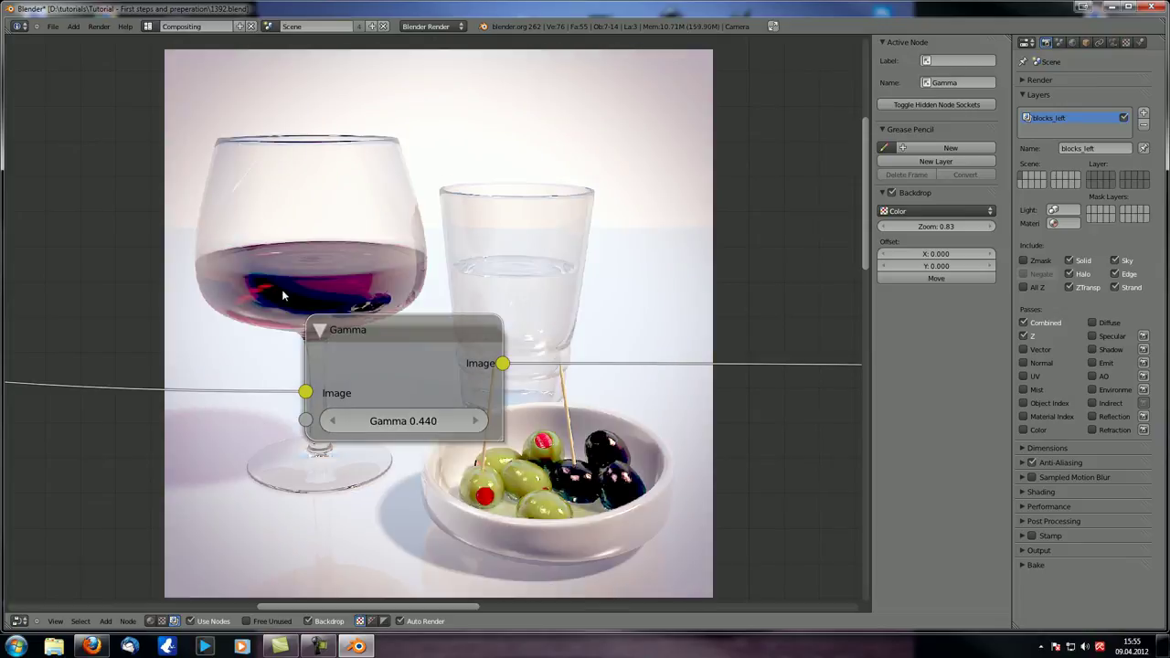
left_click_drag(411, 419, 474, 421)
left_click_drag(395, 421, 814, 447)
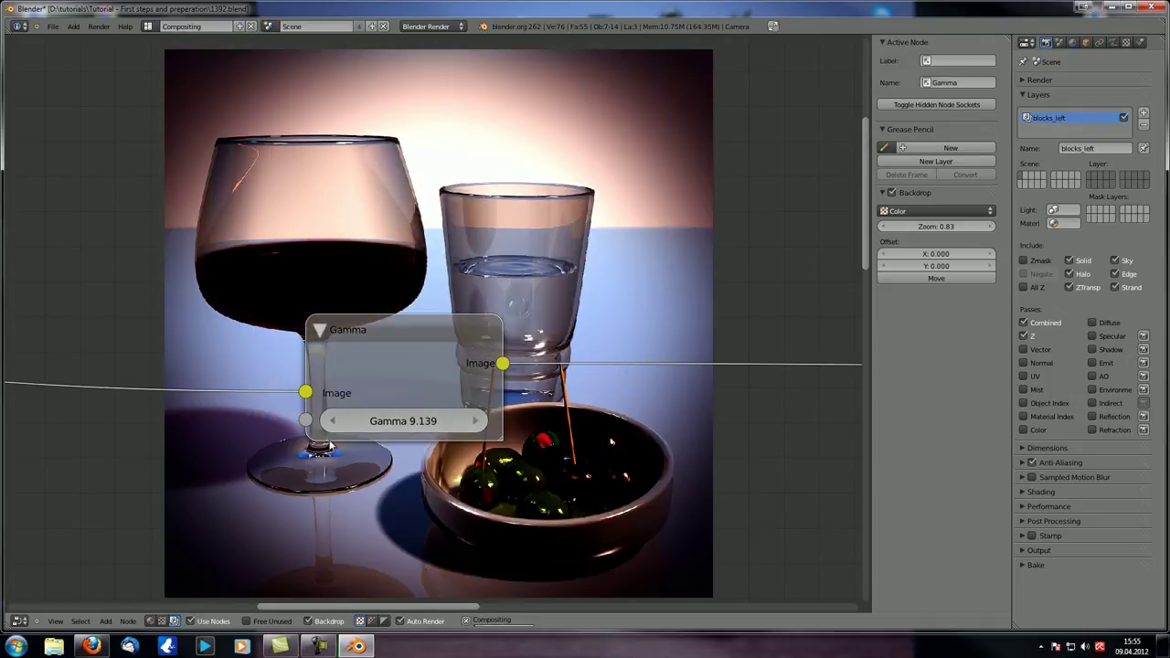
Step: Try a gamma of 0 on the Gamma node and reset it to 1
key("g")
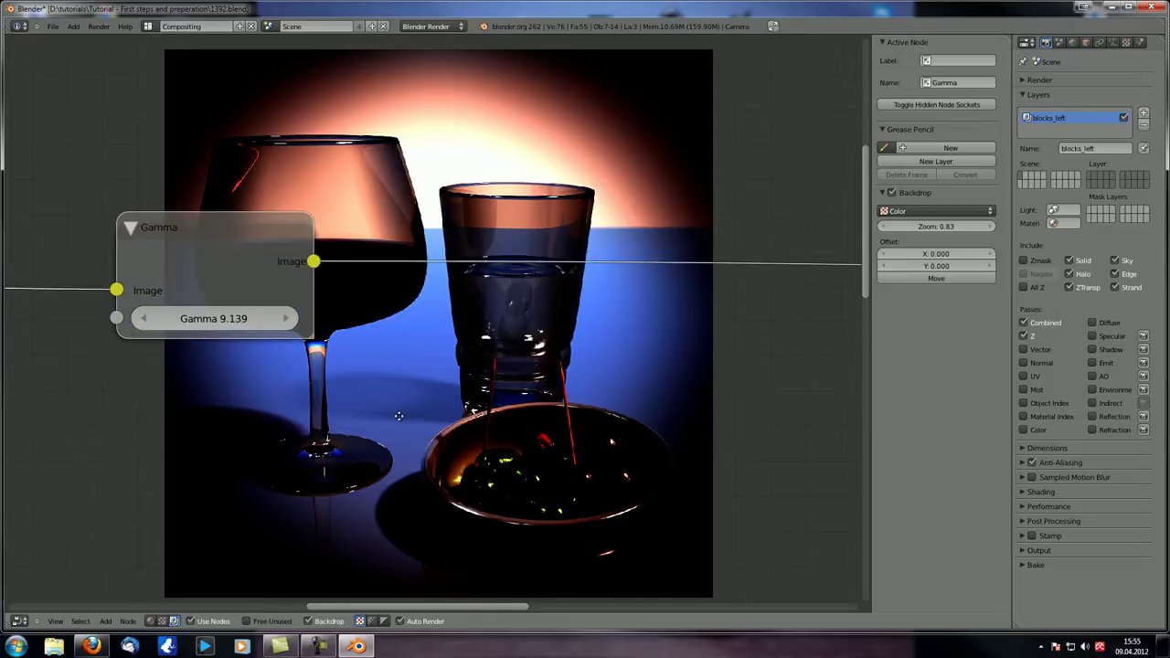
left_click(333, 422)
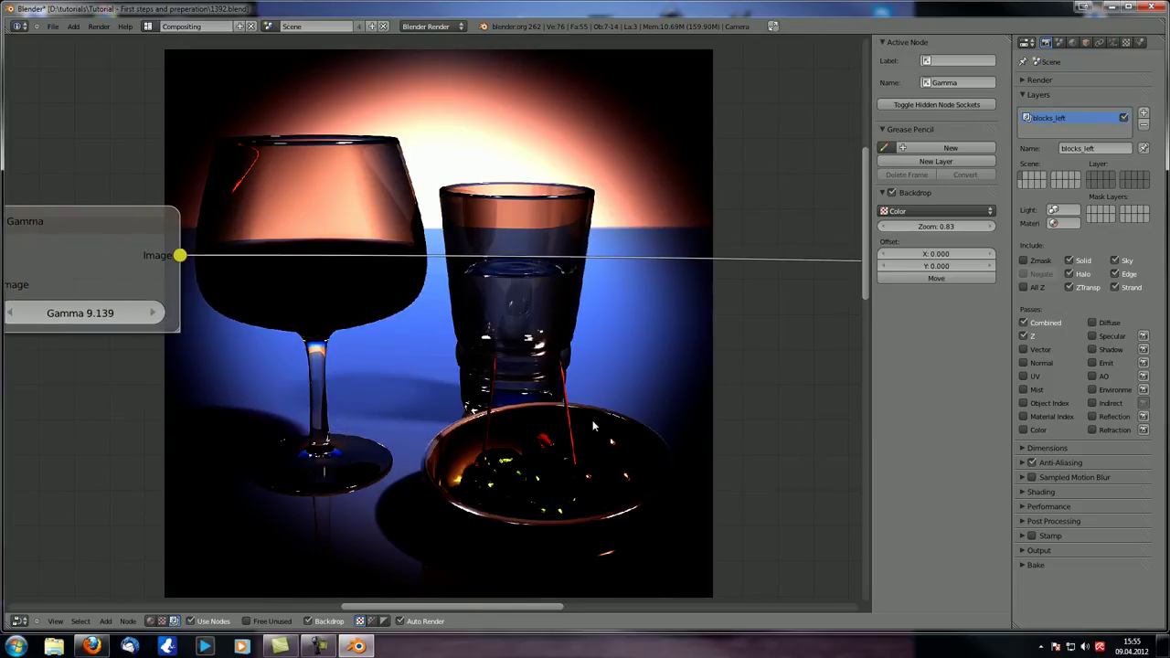
key("Home")
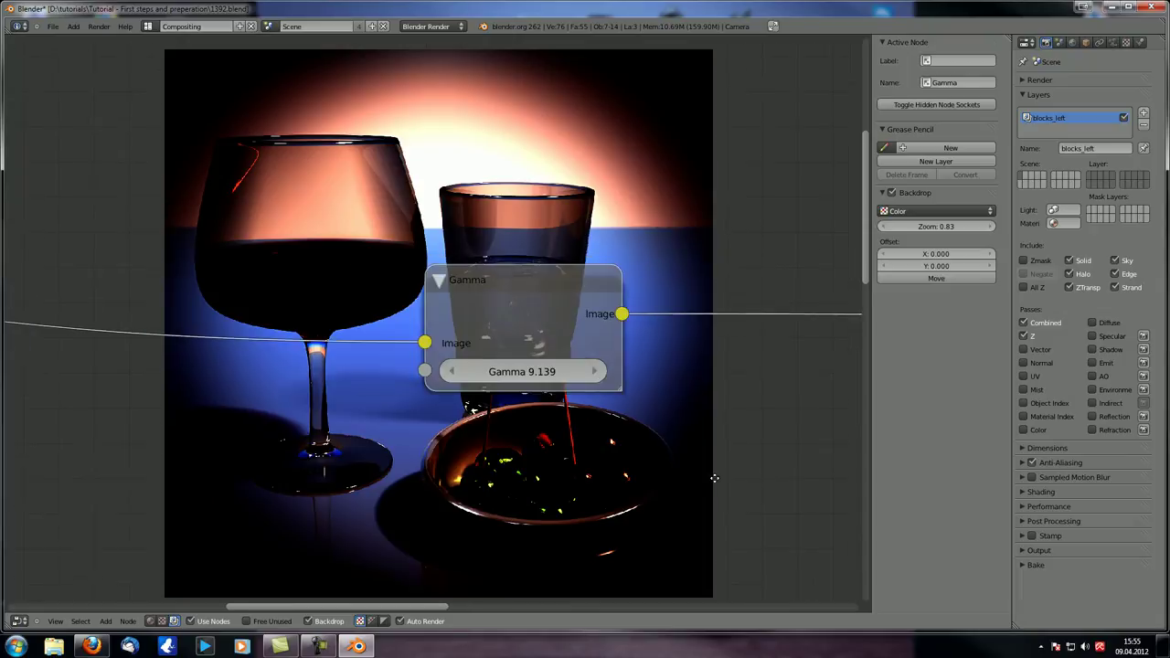
left_click(534, 399)
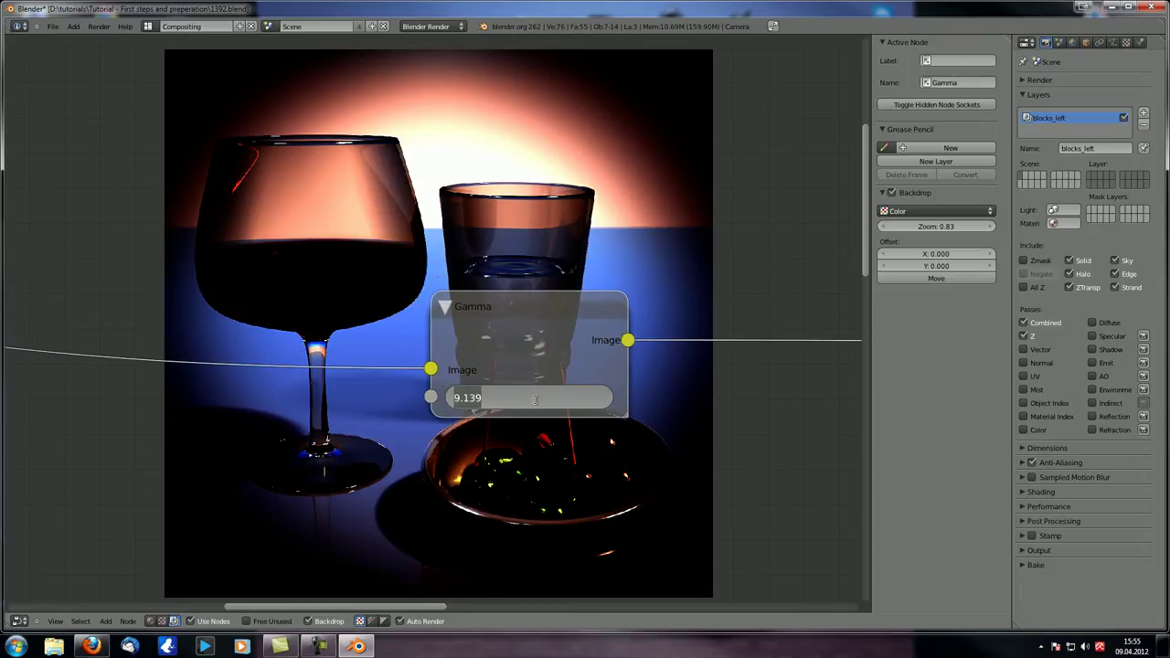
type("0")
key("Return")
left_click(504, 398)
type("1")
key("Return")
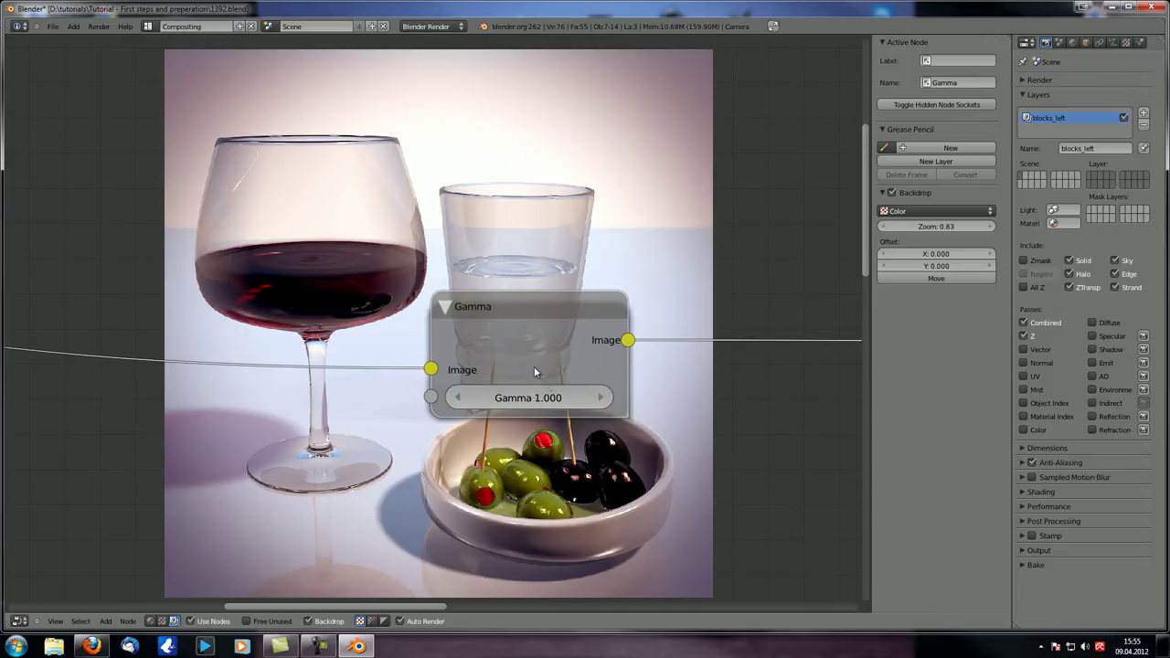
Step: Reposition the Gamma node over the backdrop and lower its gamma to 0.001
left_click_drag(533, 366, 498, 353)
middle_click_drag(497, 355, 551, 345)
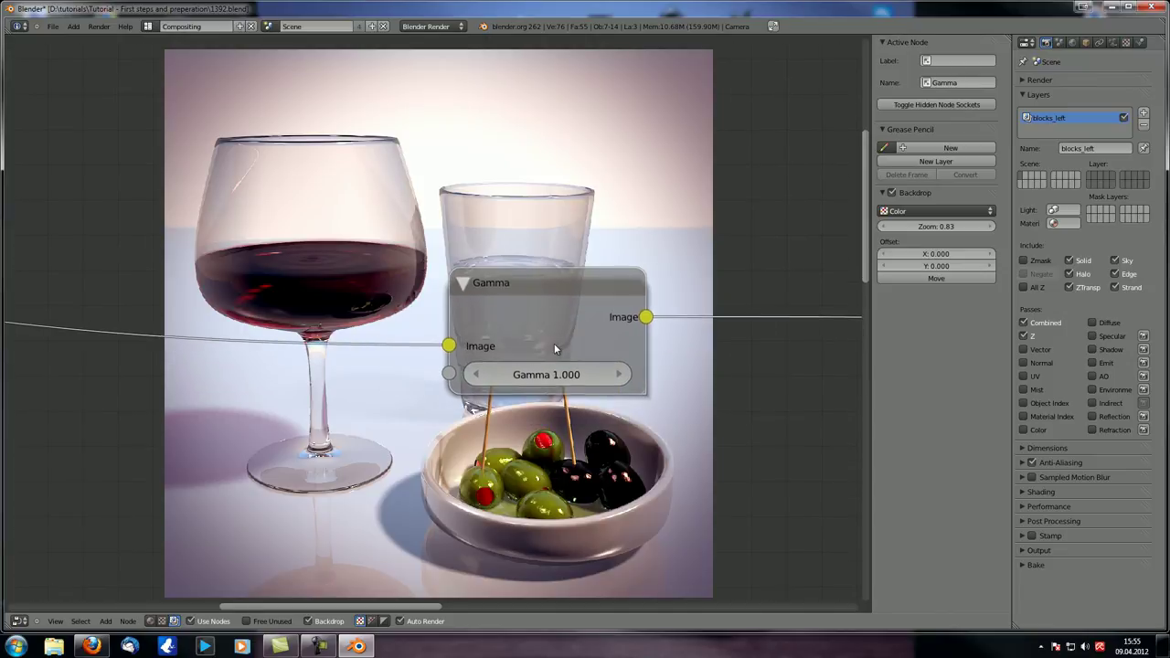
left_click_drag(559, 375, 493, 376)
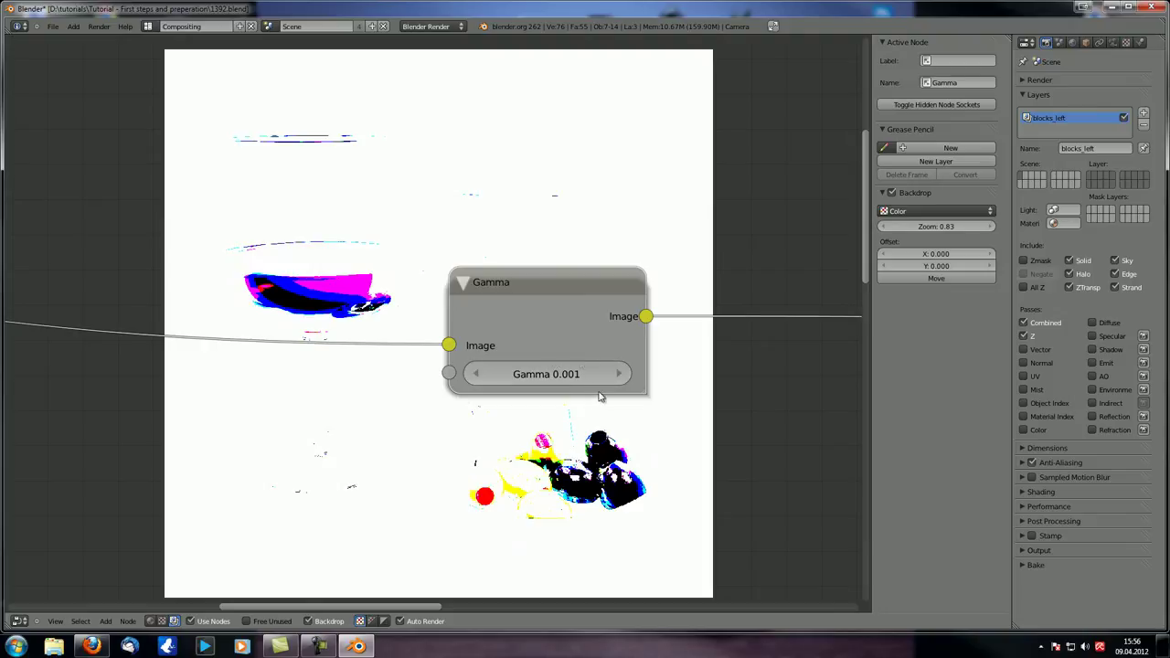
Step: Reset the Gamma node's gamma to 1
left_click(546, 382)
type("1")
key("Return")
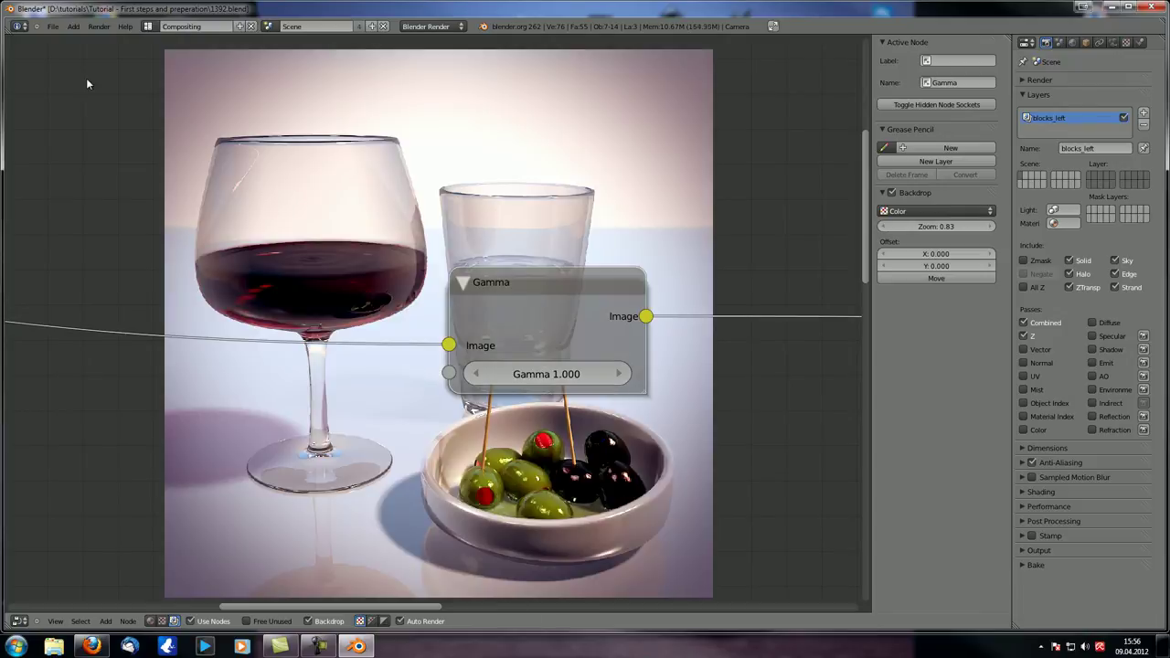
Step: Try gamma values of 2 and 5 on the Gamma node to see the image darken
left_click(544, 368)
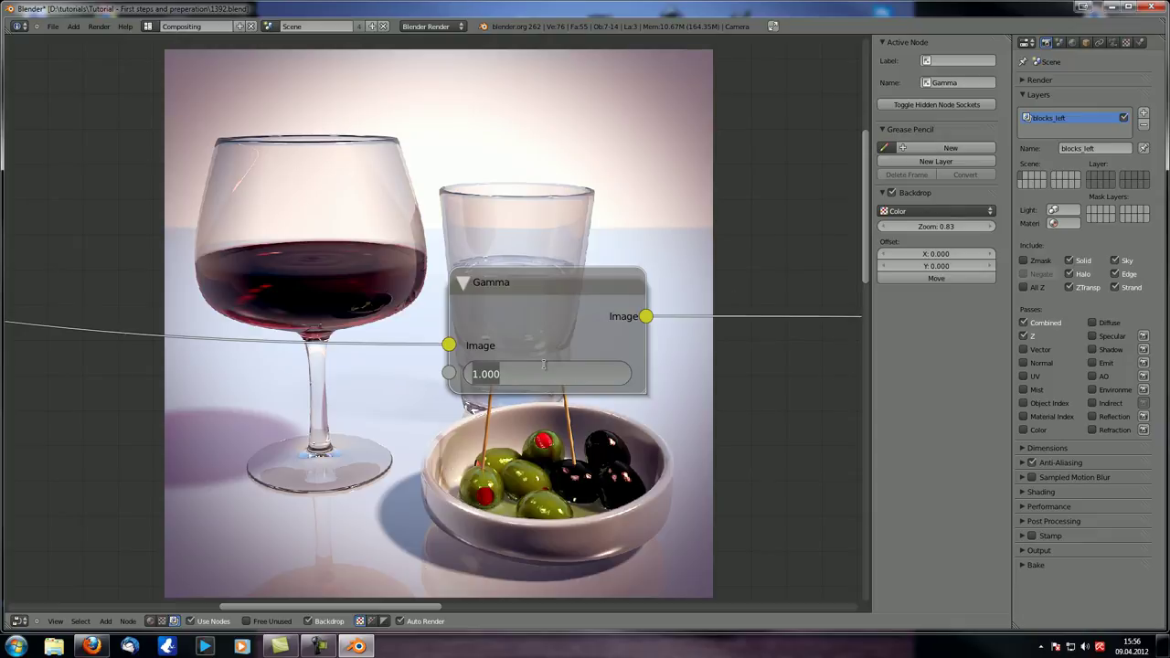
type("2")
key("Return")
left_click(546, 369)
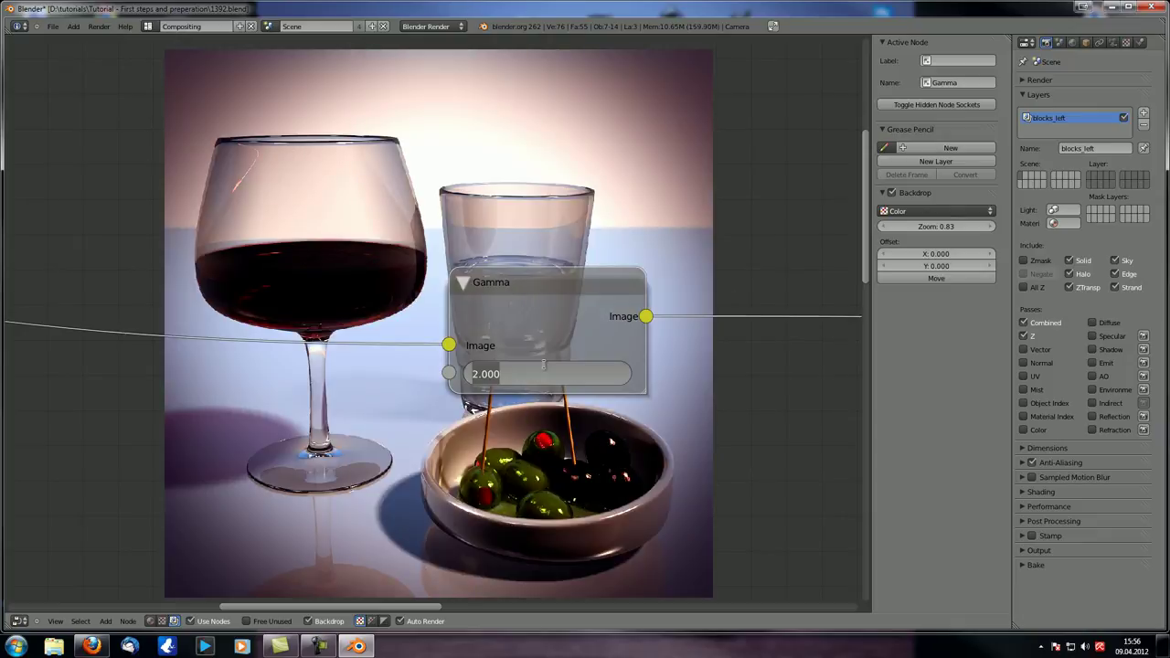
type("5")
key("Return")
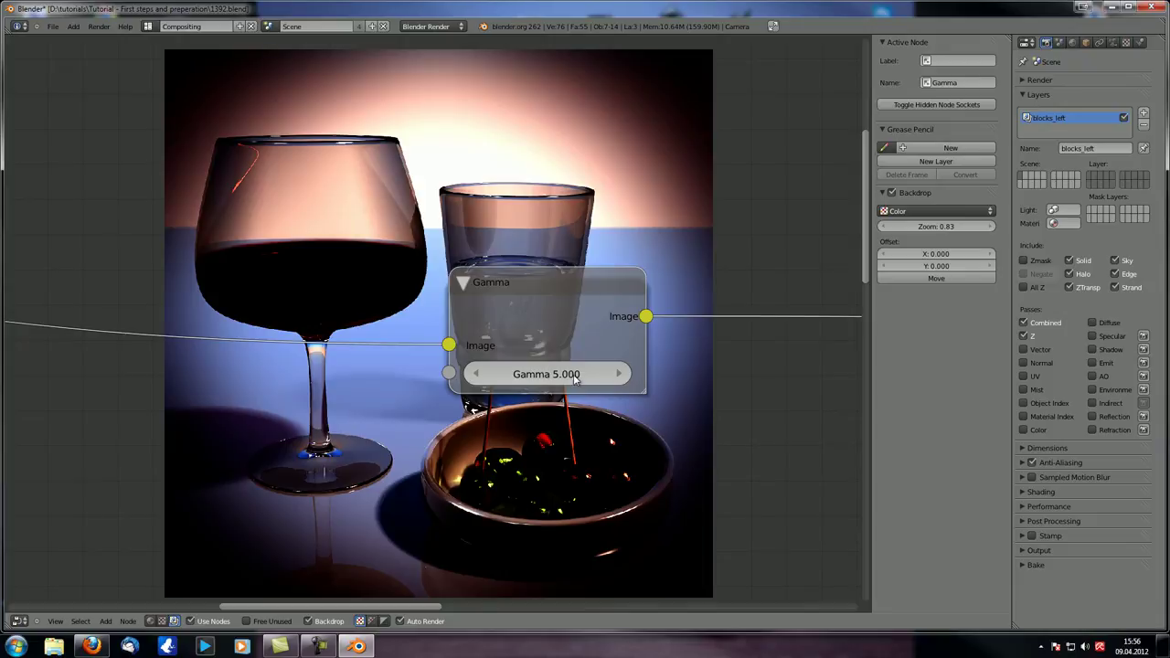
Step: Compare with a gamma of 0 and return the Gamma node to a value of 1
left_click(562, 380)
type("0")
key("Return")
left_click(553, 379)
type("1")
key("Return")
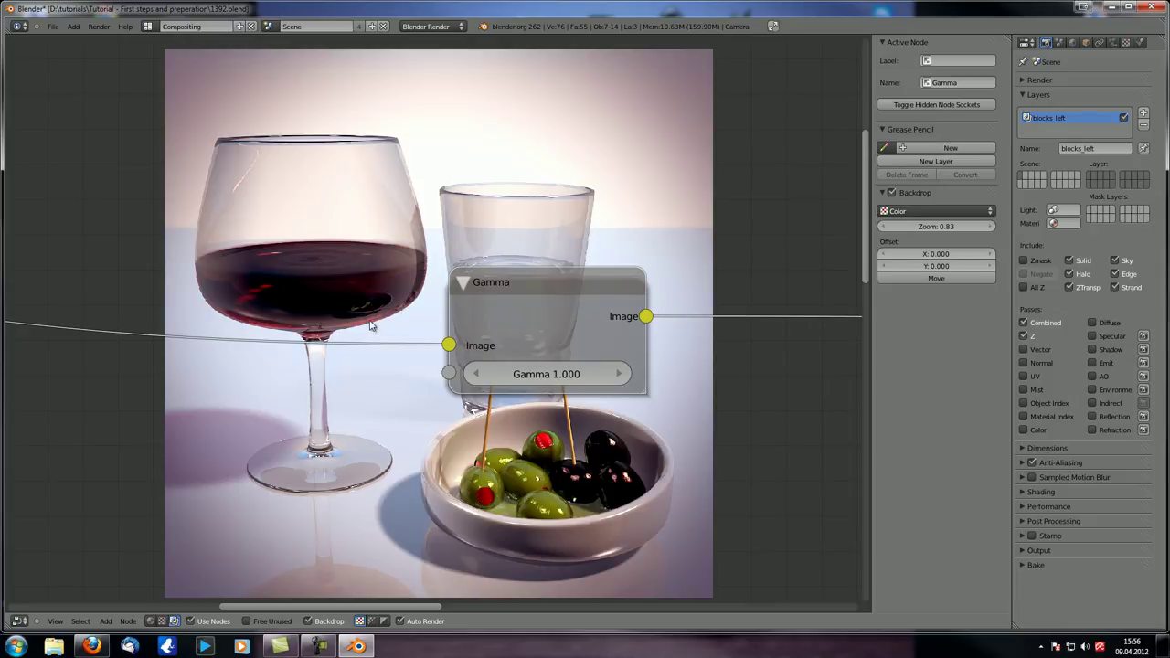
Step: Place a duplicate of the Gamma node below Bright/Contrast in the color nodes frame and delete the original
left_click_drag(551, 286, 439, 269)
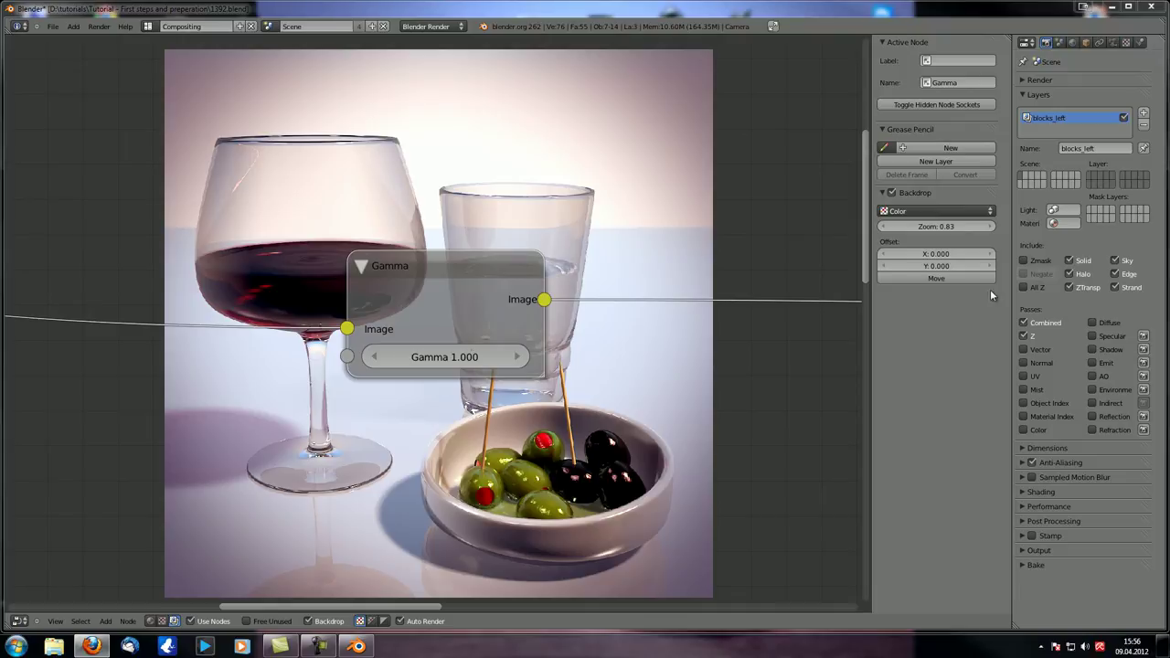
scroll(527, 344, "down", 4)
left_click_drag(384, 237, 617, 234, "ctrl")
scroll(416, 374, "down", 3)
mouse_move(379, 414)
middle_mouse_down()
mouse_move(466, 298)
mouse_move(552, 225)
middle_mouse_up()
key("shift+d")
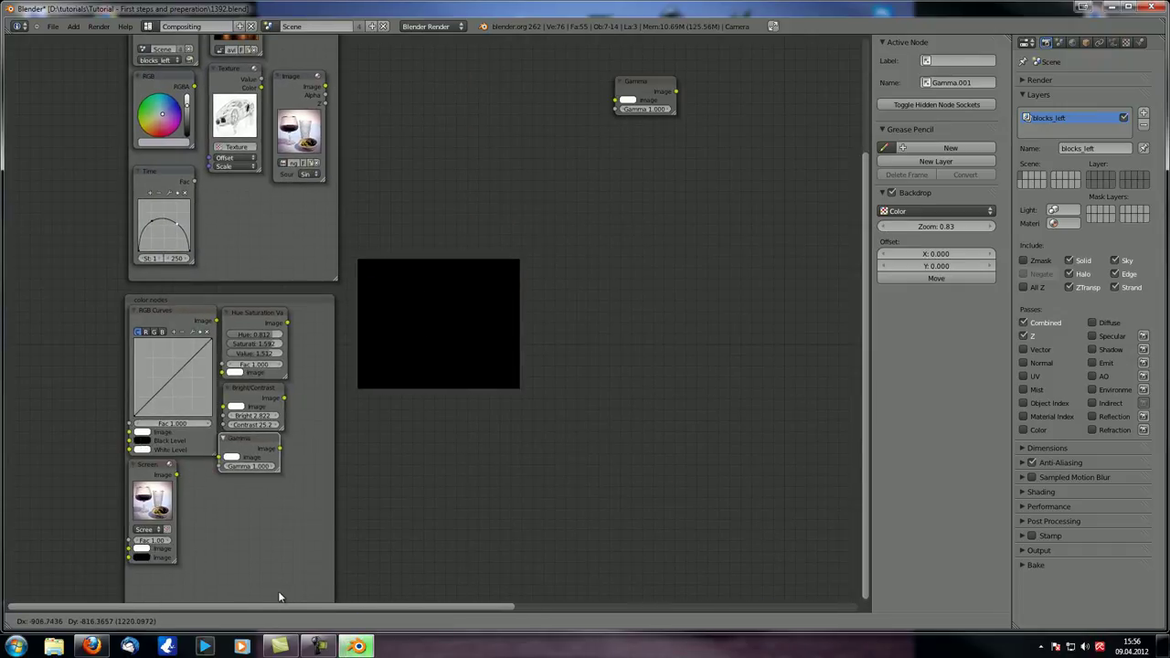
left_click(282, 594)
left_click(640, 98)
key("x")
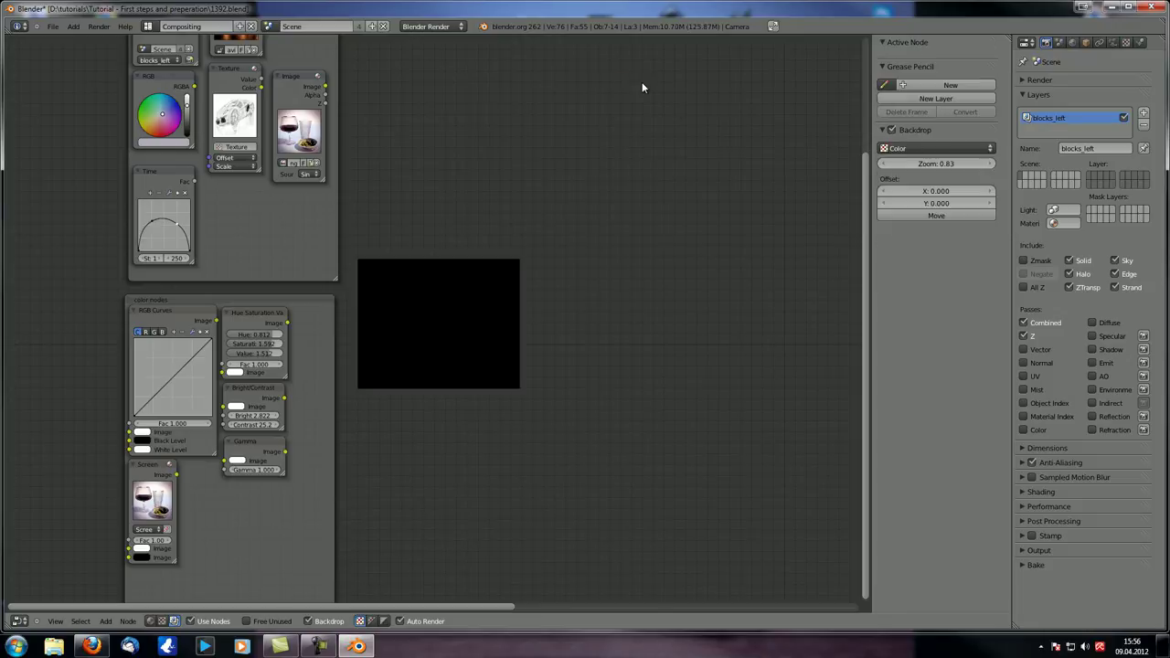
Step: Add an Invert color node in the empty area beside the frames and display the Image node's output as backdrop
middle_click_drag(611, 173, 463, 371)
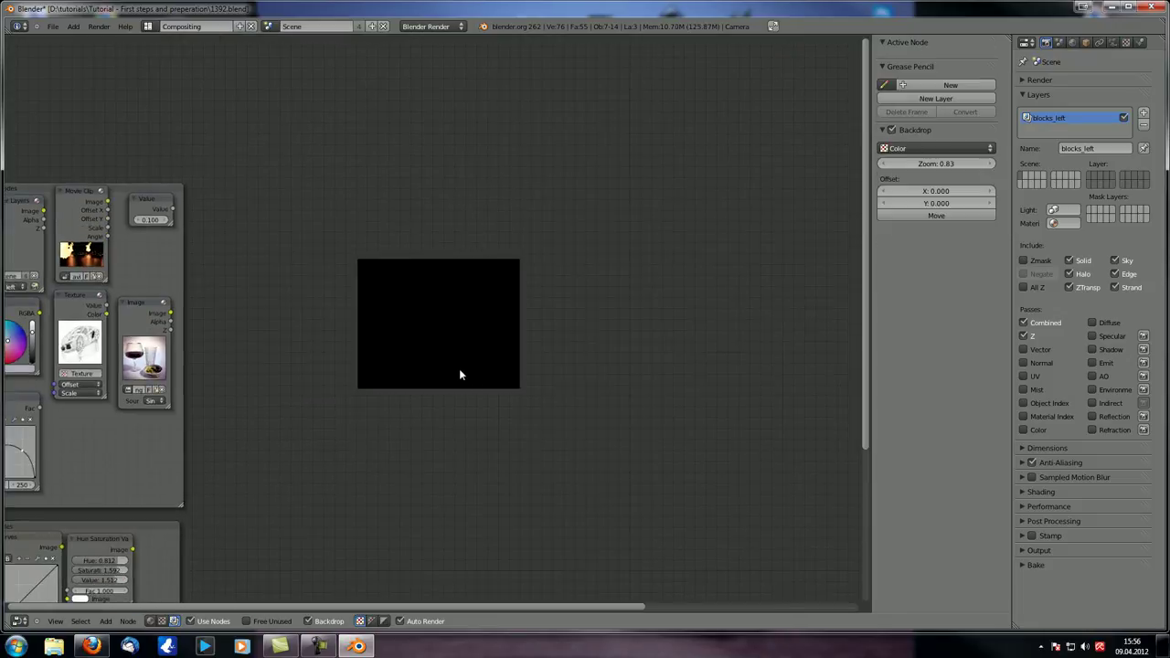
key("shift+a")
mouse_move(459, 374)
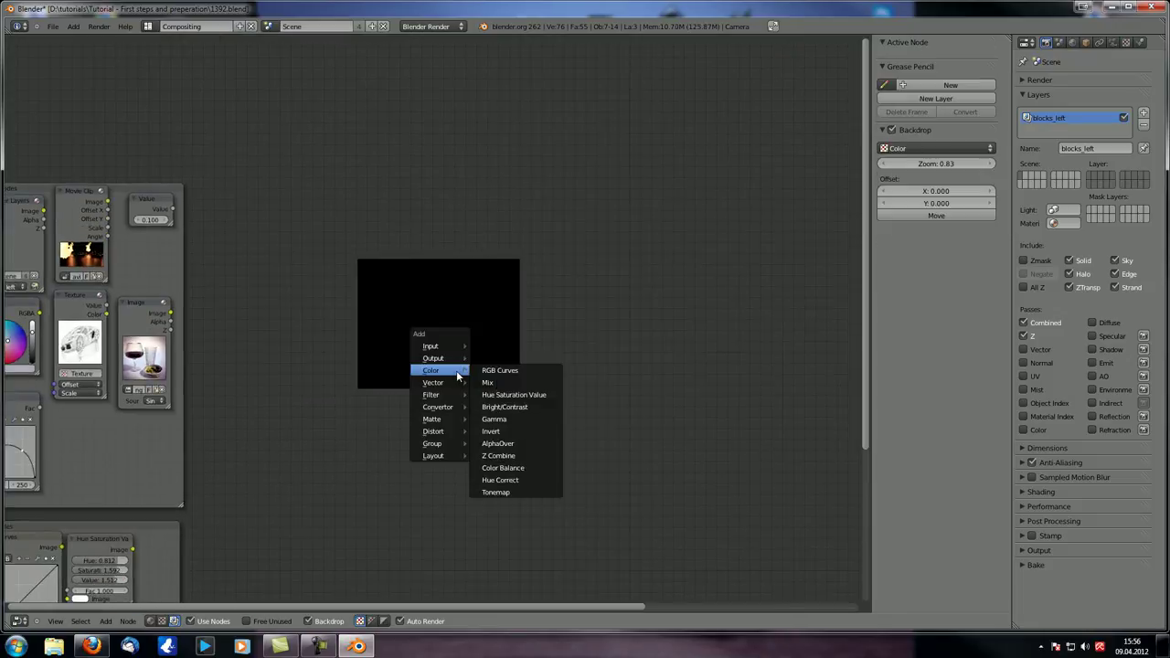
left_click(517, 430)
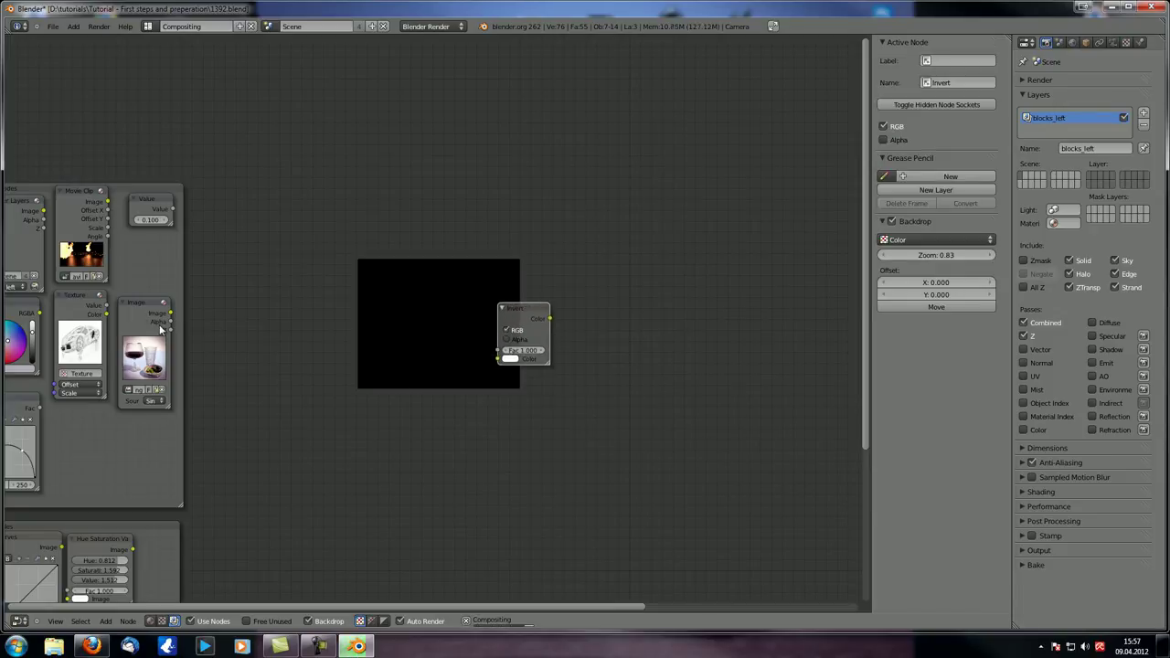
left_click(505, 346)
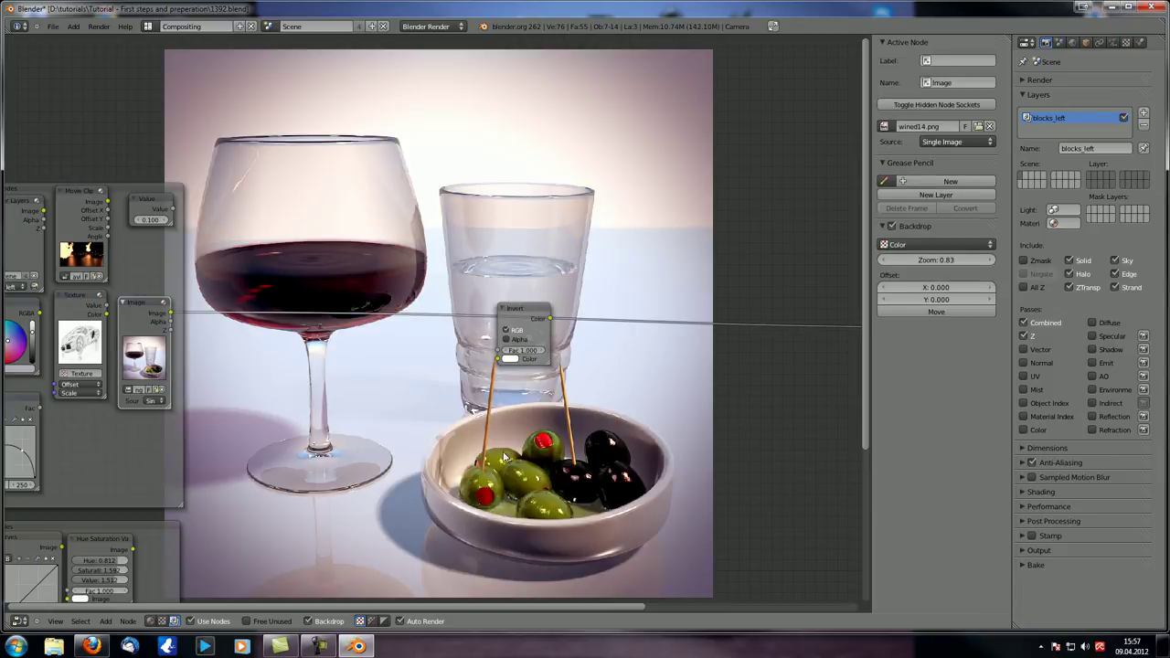
Step: Connect the Invert node between the Image node and the viewer and position it over the water glass
scroll(519, 452, "up", 3)
scroll(519, 453, "up", 8)
middle_click_drag(538, 436, 353, 374)
left_click_drag(531, 238, 498, 254)
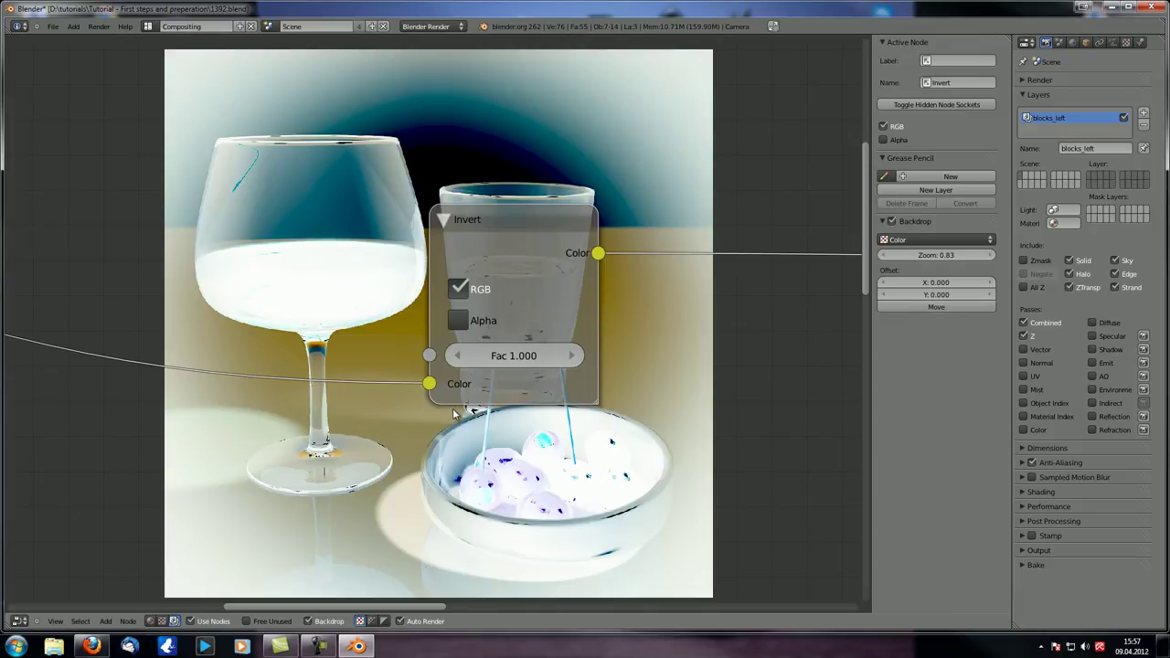
left_click_drag(476, 221, 564, 209)
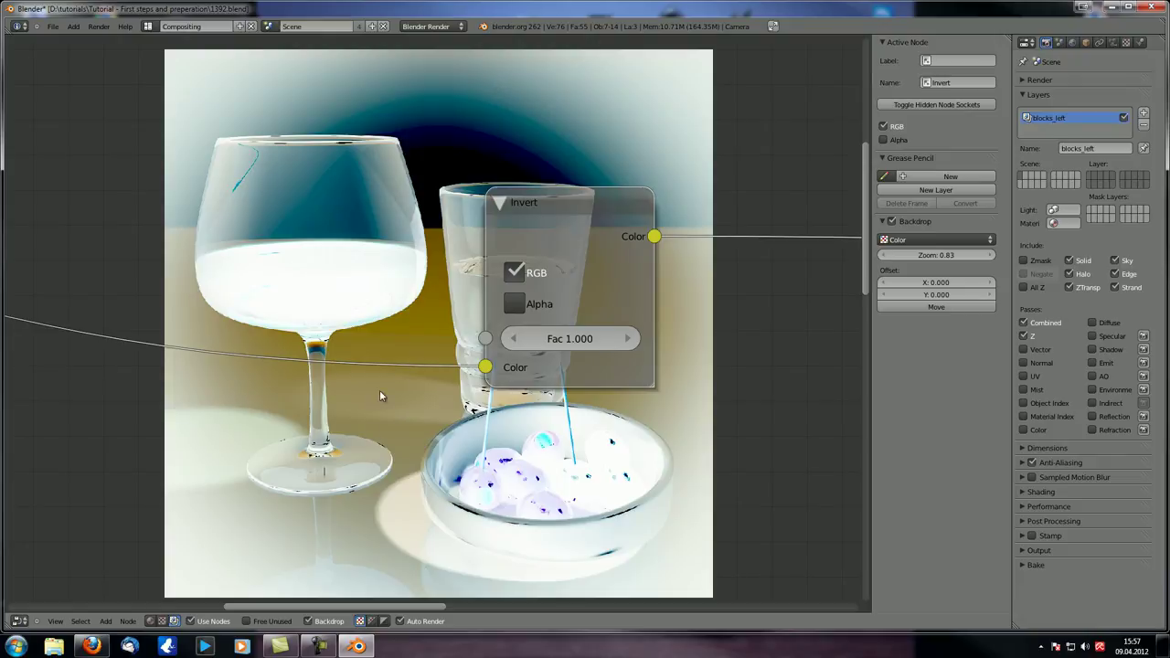
middle_click_drag(422, 482, 394, 464)
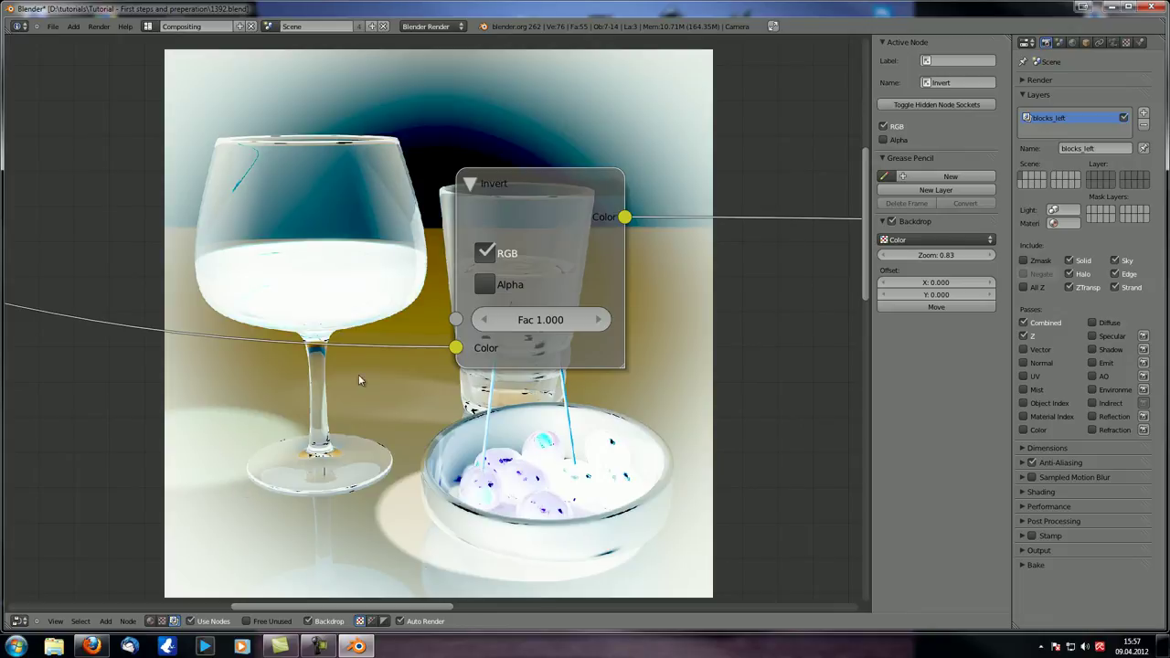
mouse_move(519, 185)
left_mouse_down()
mouse_move(498, 159)
mouse_move(512, 195)
left_mouse_up()
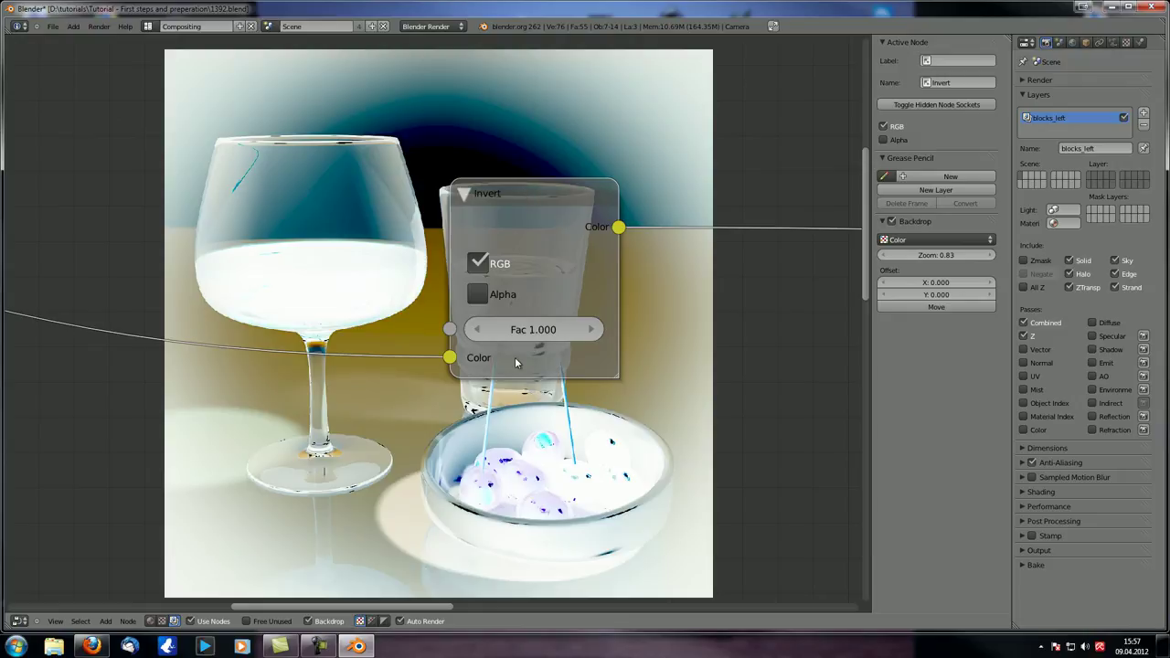
Step: Try the Alpha option on the Invert node and turn it off again
scroll(439, 325, "down", 1)
left_click(473, 296)
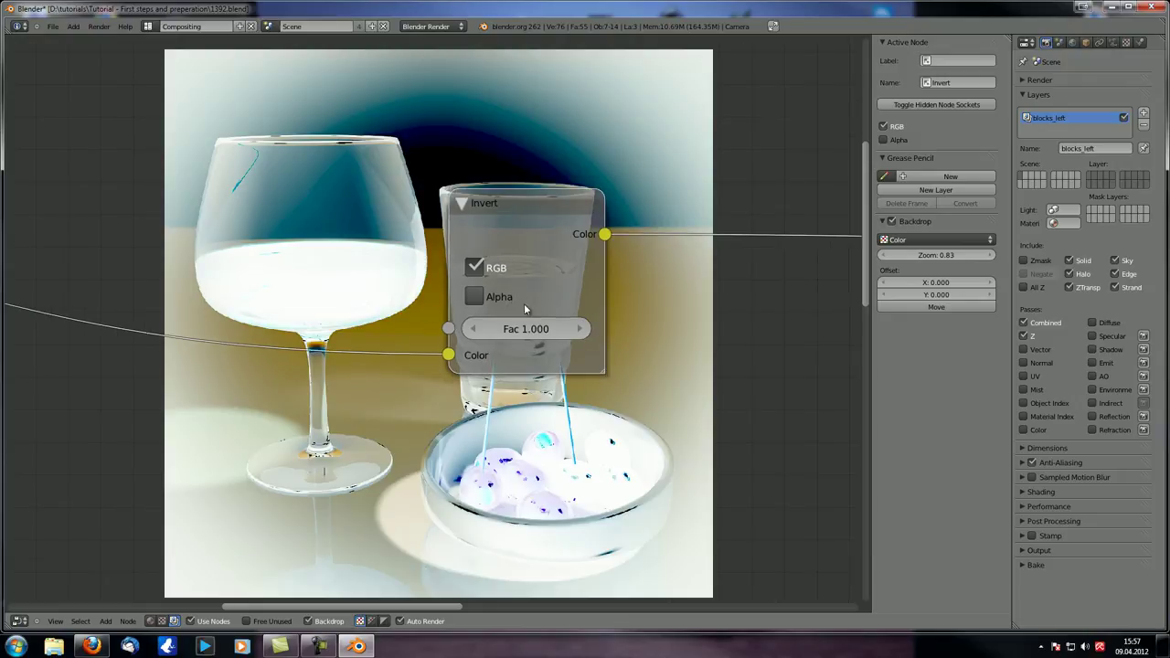
left_click(474, 296)
scroll(40, 289, "down", 5)
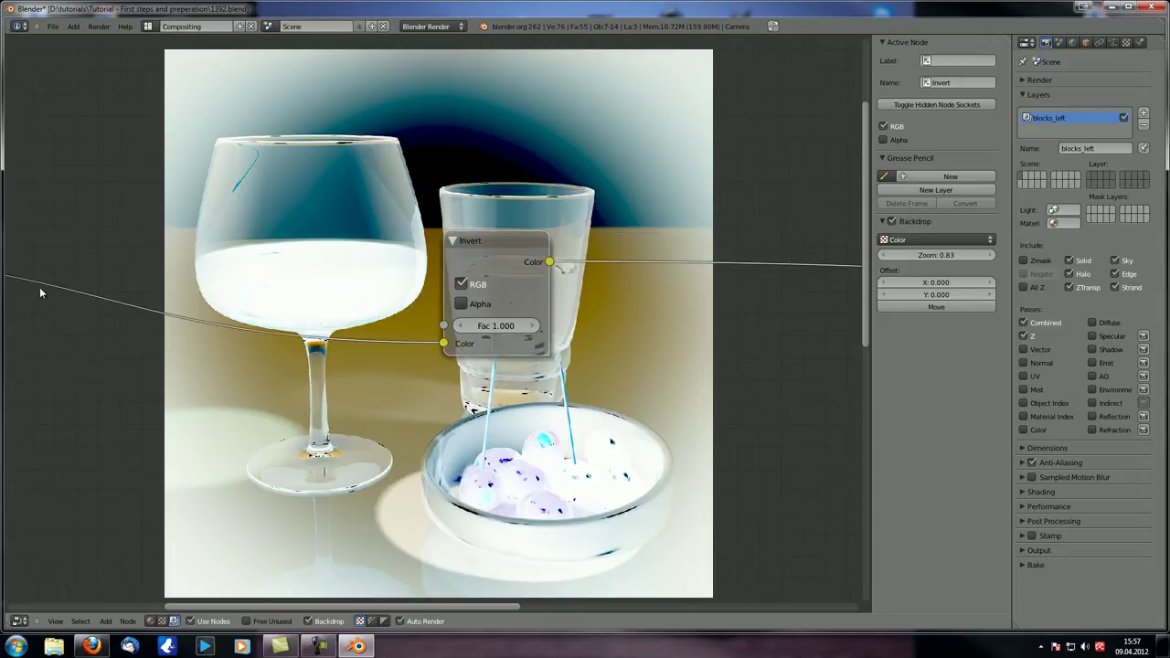
Step: Set the Invert node's Fac to 0 and raise it in steps of 0.1 to 0.5
scroll(39, 293, "up", 5)
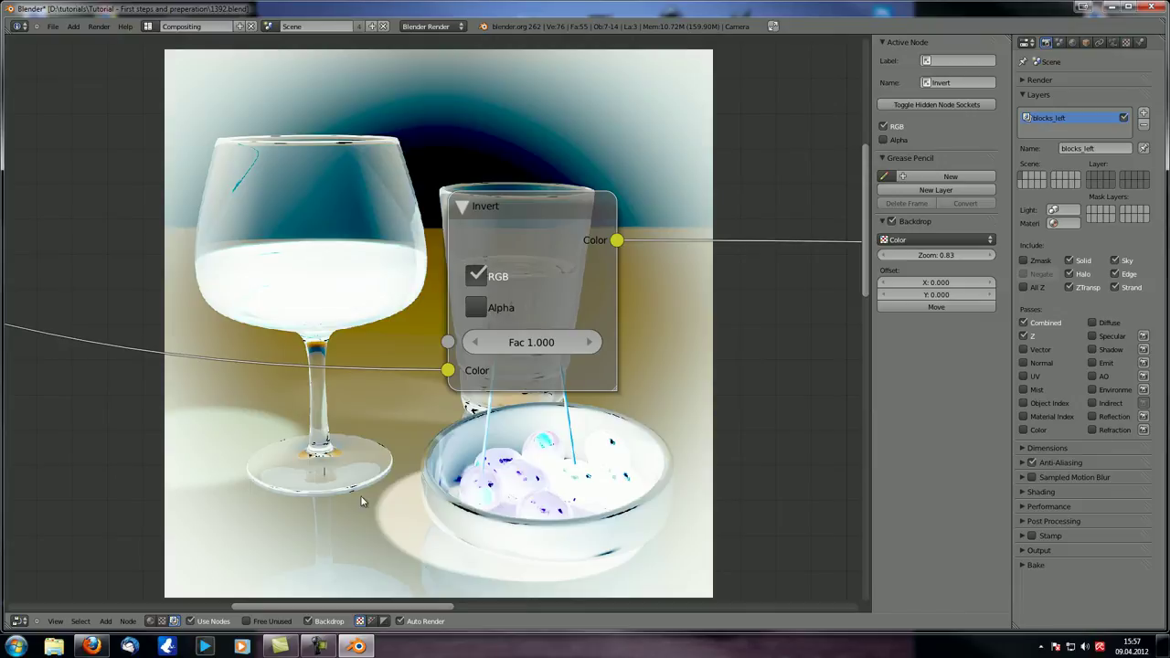
left_click(531, 344)
type("0")
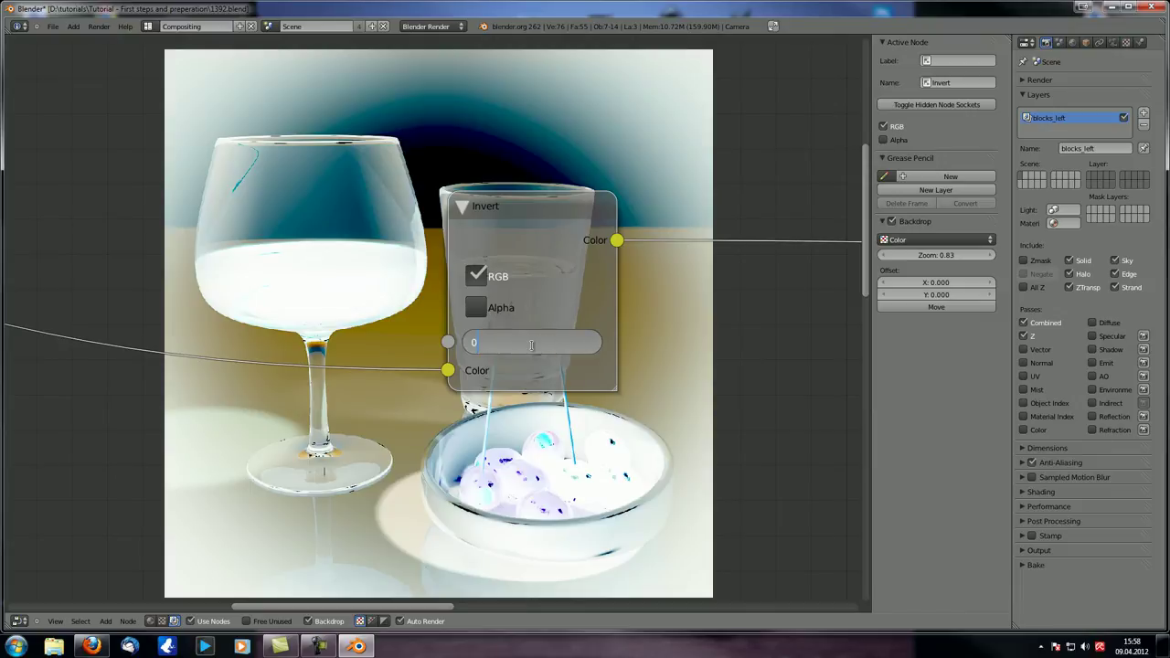
key("Return")
left_click(590, 343)
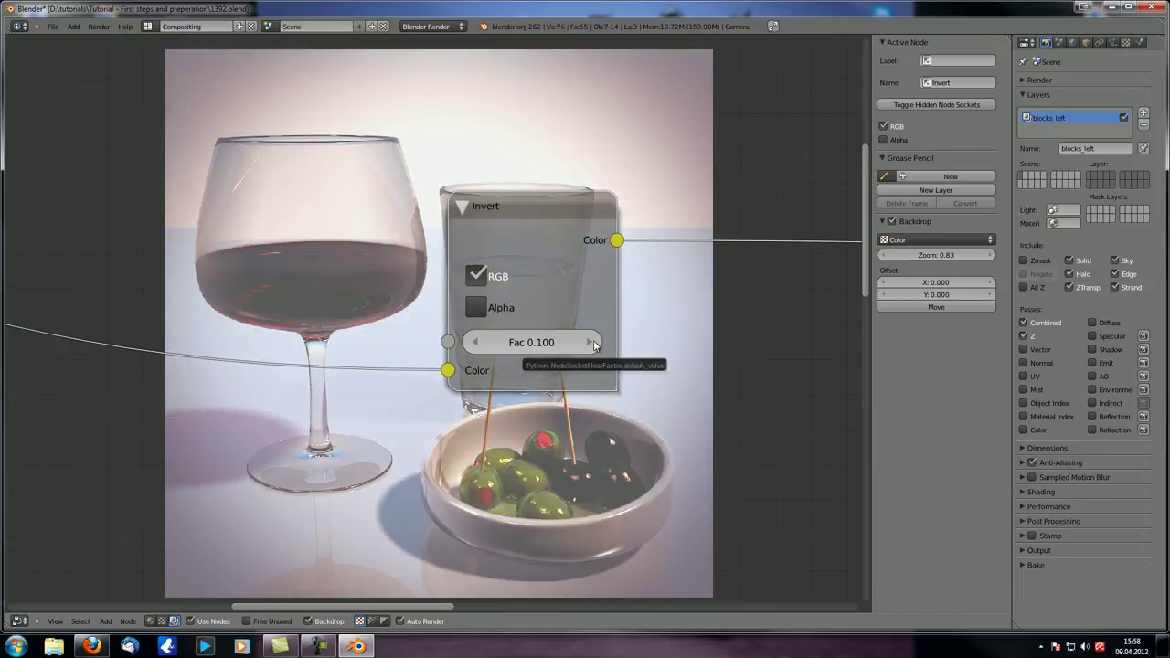
left_click(590, 343)
left_click(591, 343)
left_click(591, 342)
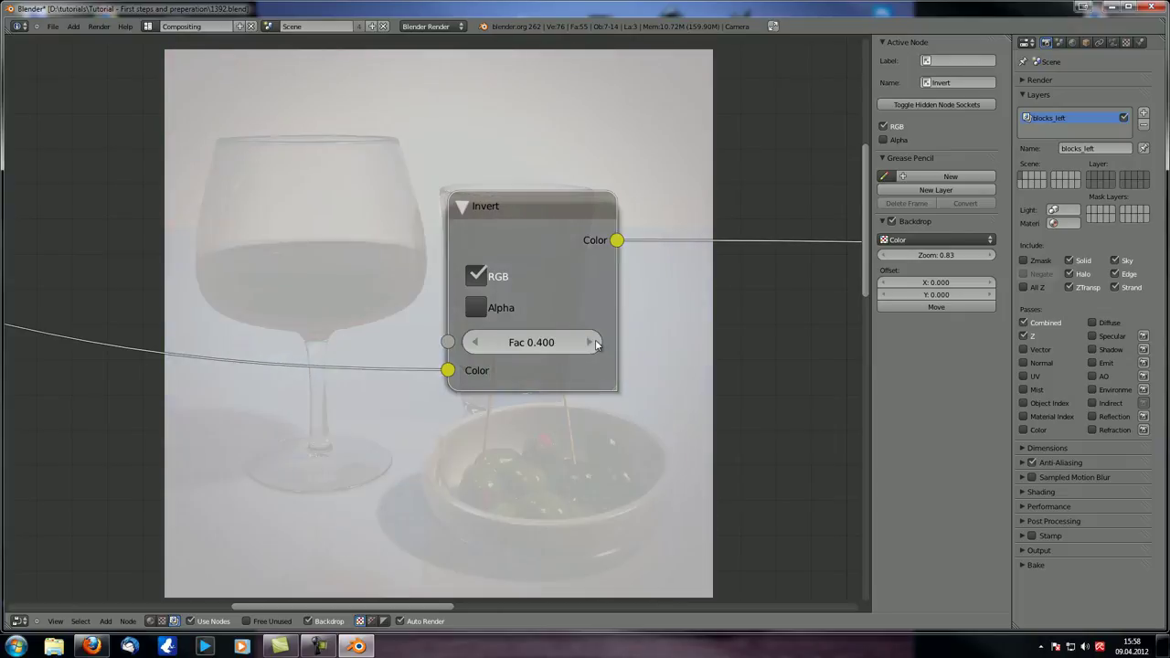
left_click(591, 342)
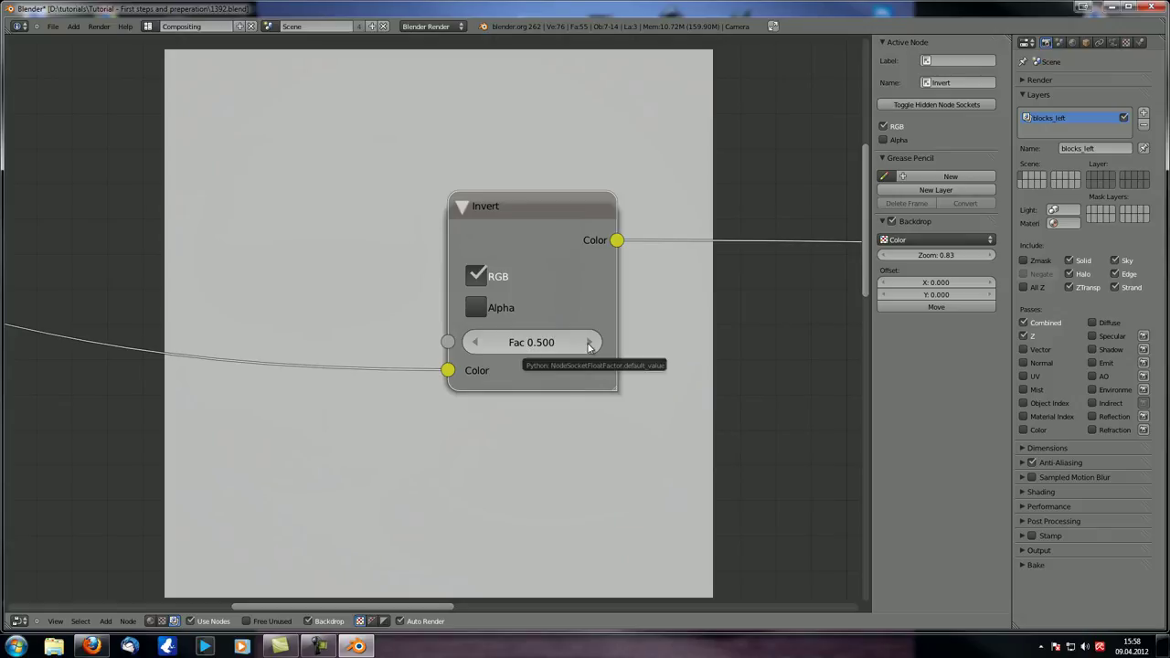
Step: Raise the Invert node's Fac in steps of 0.1 up to 1
left_click(589, 342)
left_click(588, 342)
left_click(588, 343)
left_click(588, 343)
left_click(588, 343)
left_click(588, 343)
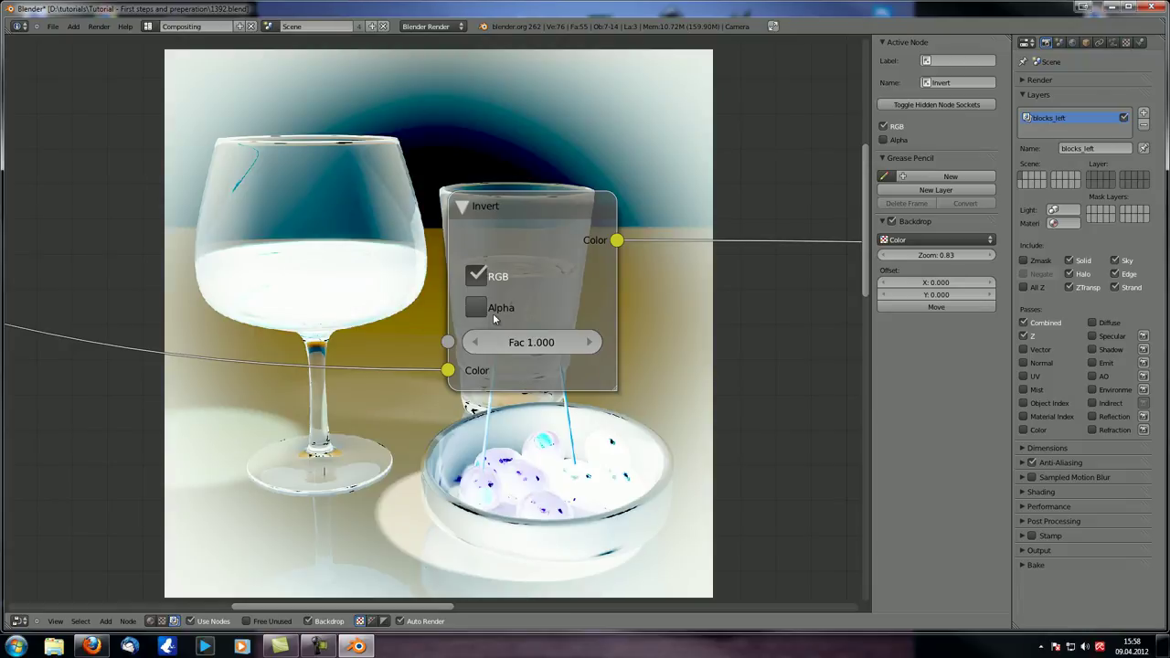
Step: Place a duplicate of the Invert node beside the Screen mix node in the color nodes frame and delete the original
scroll(520, 286, "down", 2)
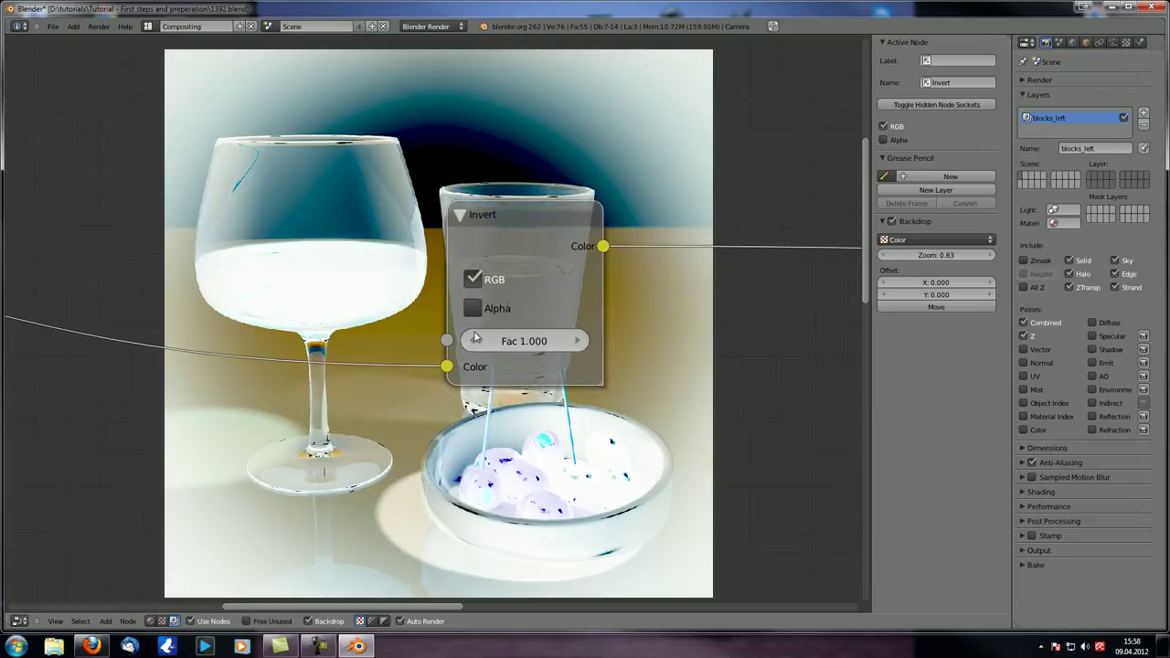
scroll(527, 228, "up", 1)
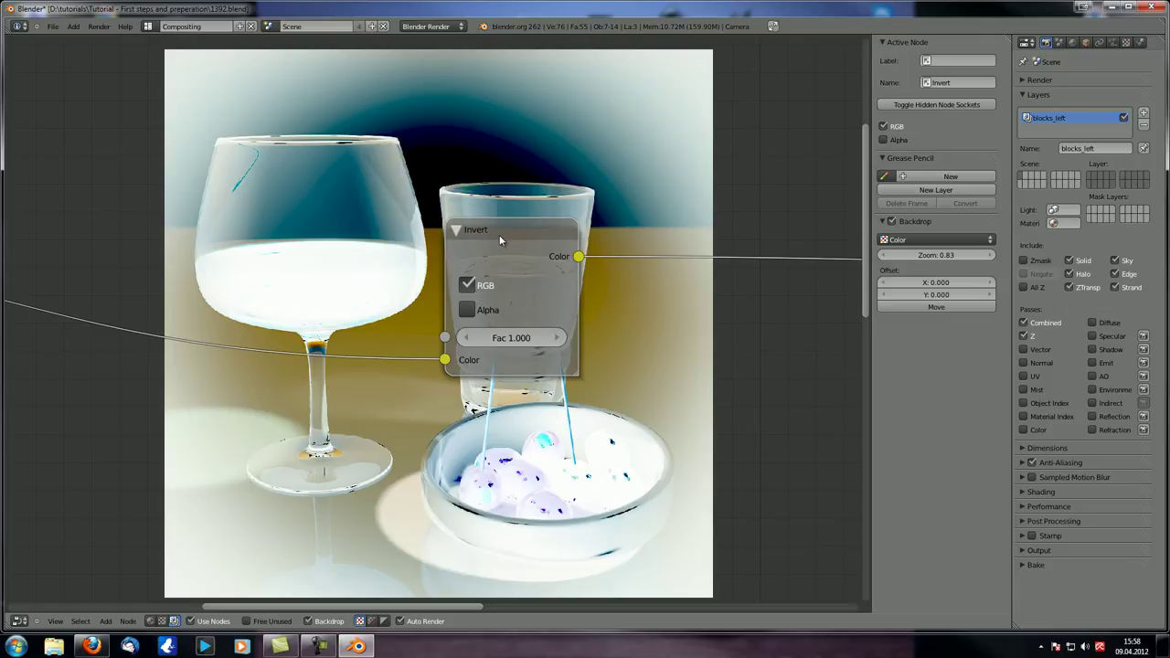
scroll(499, 238, "down", 1)
left_click_drag(389, 250, 682, 219, "ctrl")
scroll(519, 460, "down", 2)
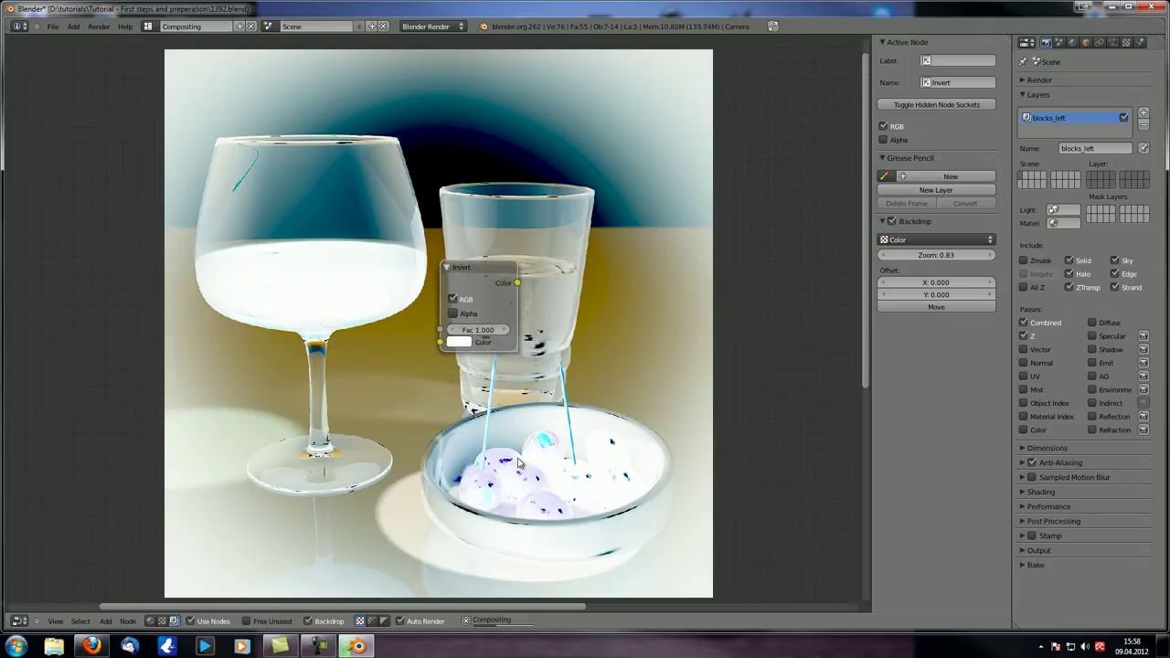
key("Home")
key("shift+d")
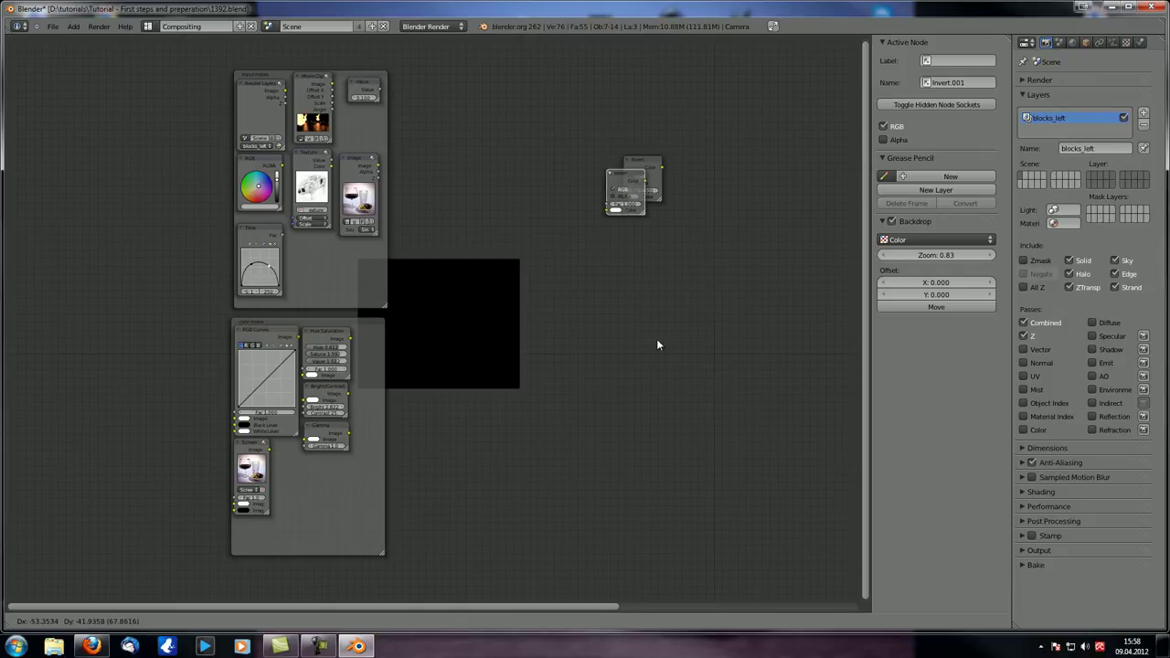
left_click(377, 583)
left_click(654, 162)
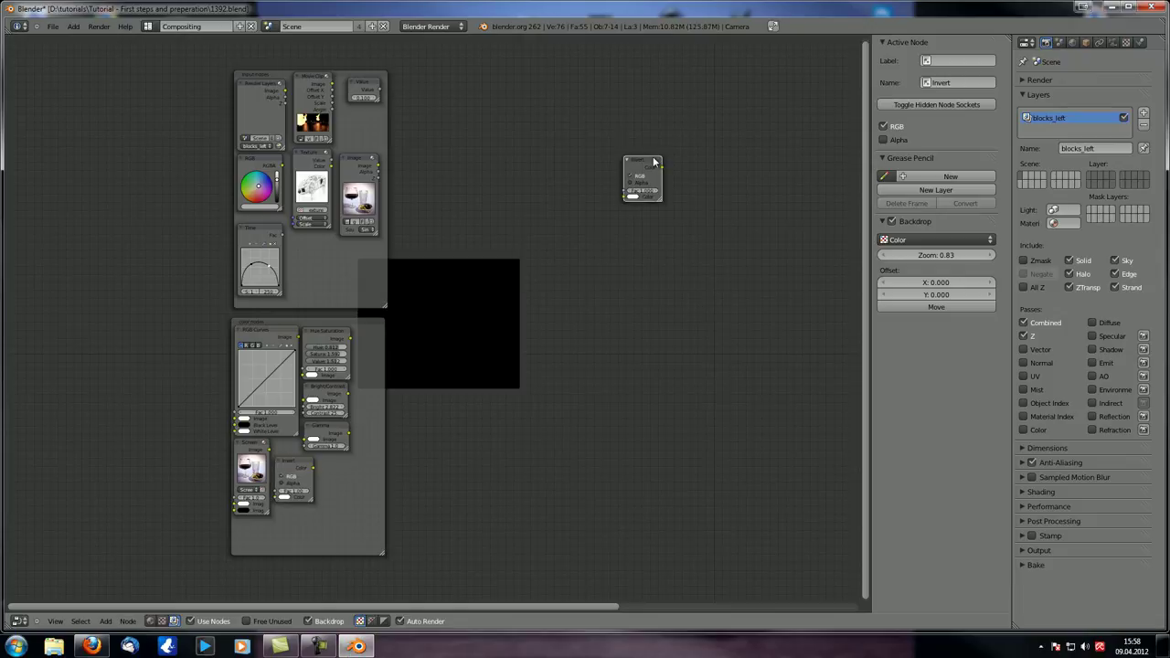
key("x")
key("shift+a")
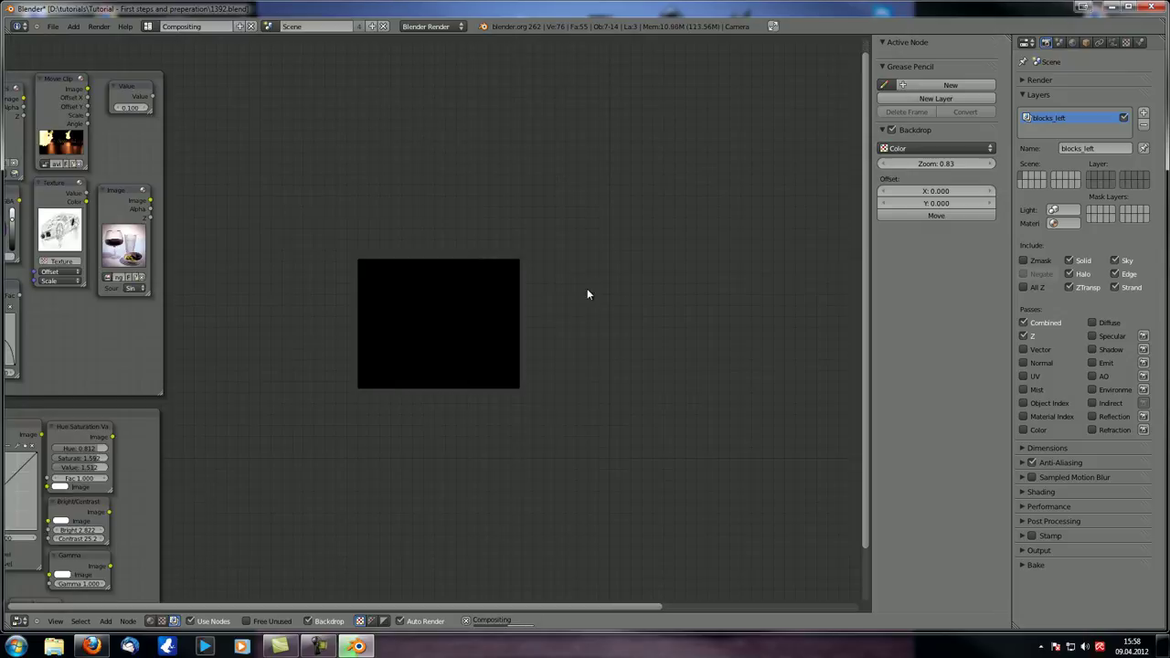
middle_click_drag(487, 310, 481, 278)
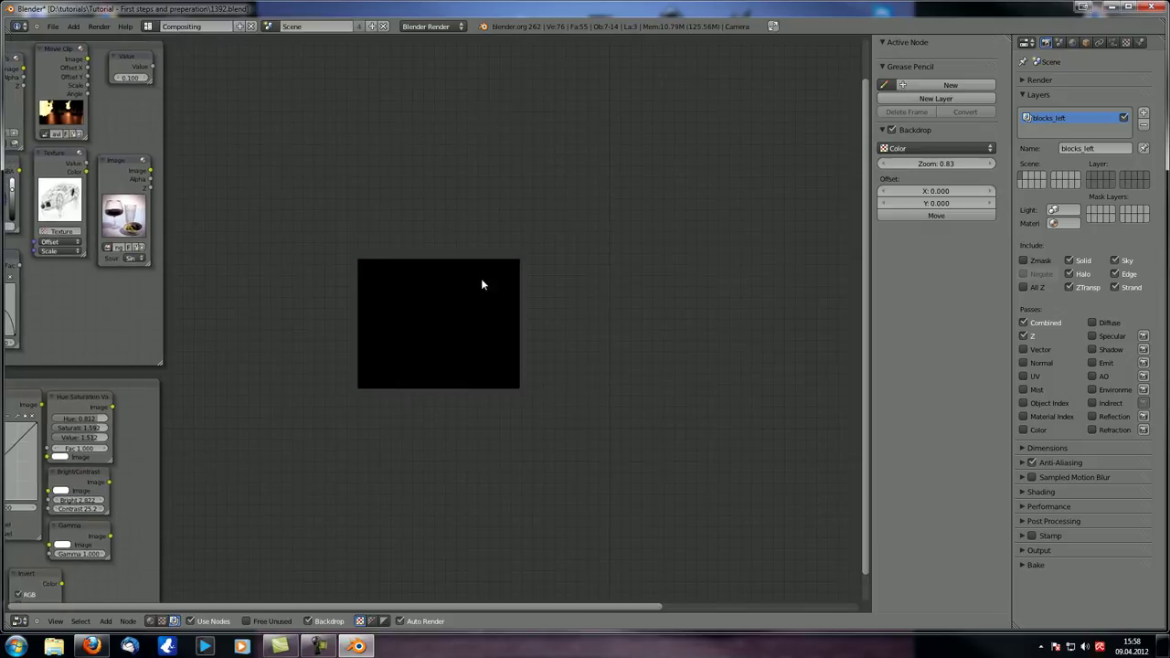
key("shift+a")
mouse_move(455, 279)
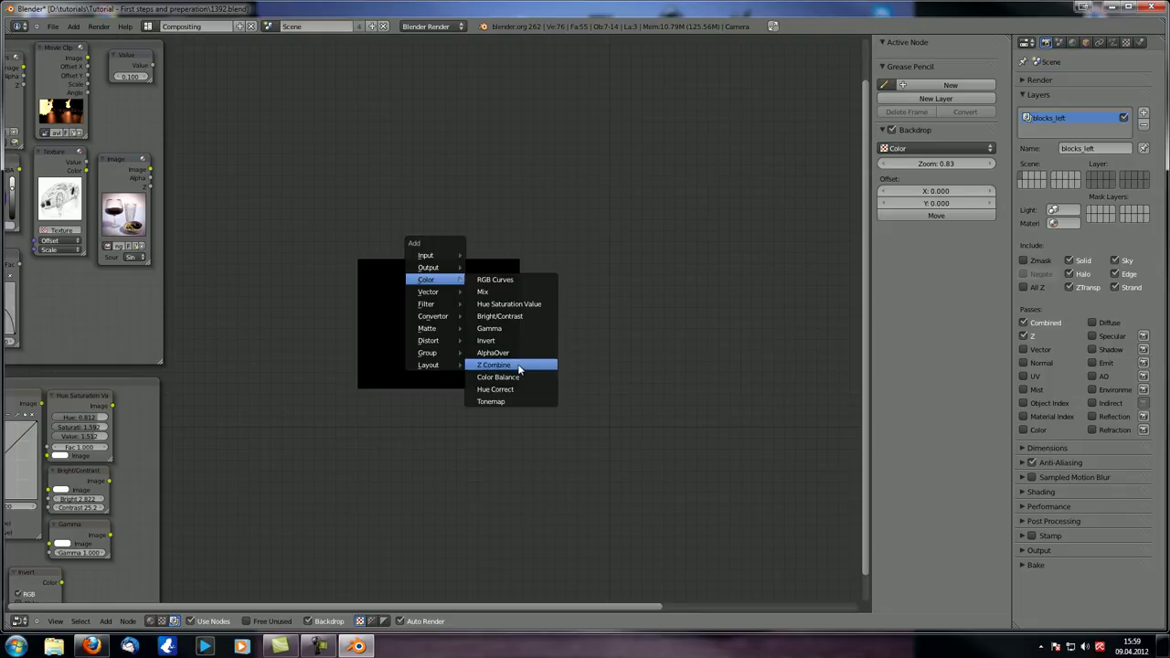
key("Escape")
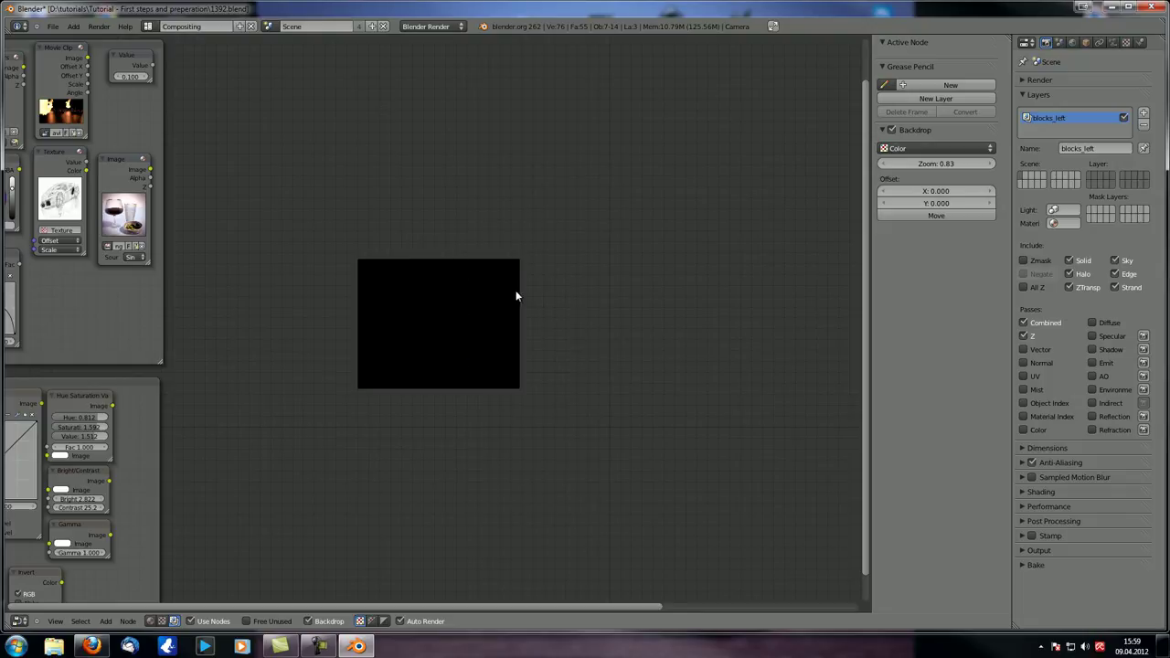
Step: Add a Color Balance node and preview the wine glass image through it in the backdrop
key("shift+a")
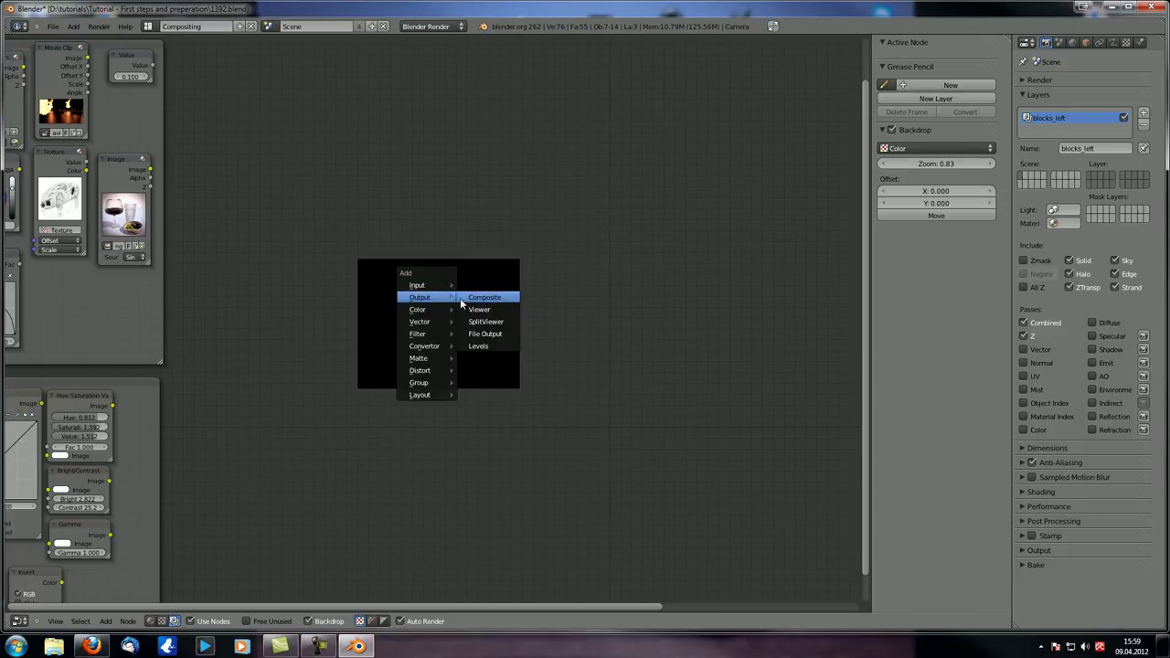
mouse_move(437, 313)
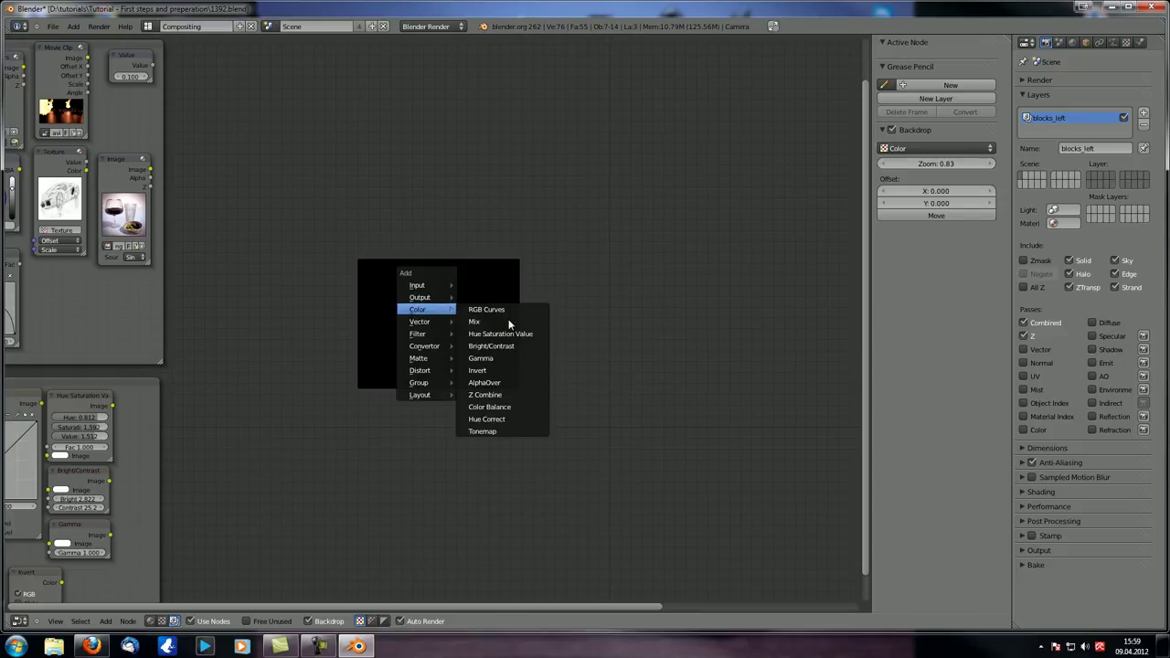
left_click(509, 412)
left_click(418, 182)
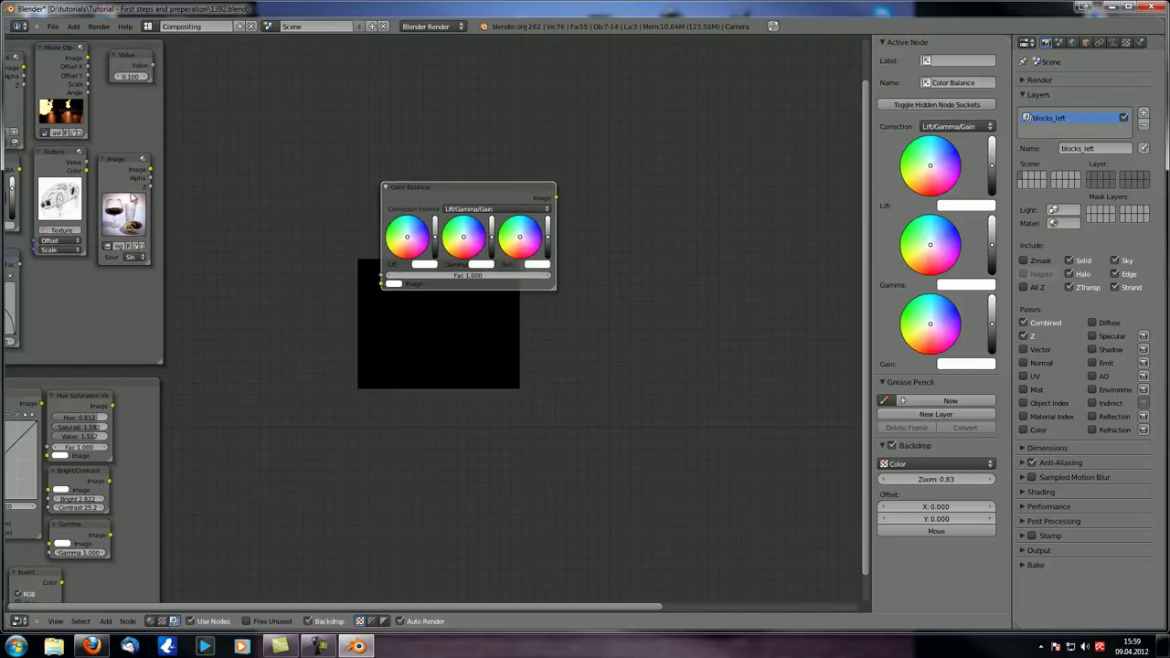
left_click(127, 177)
left_click_drag(433, 184, 443, 170)
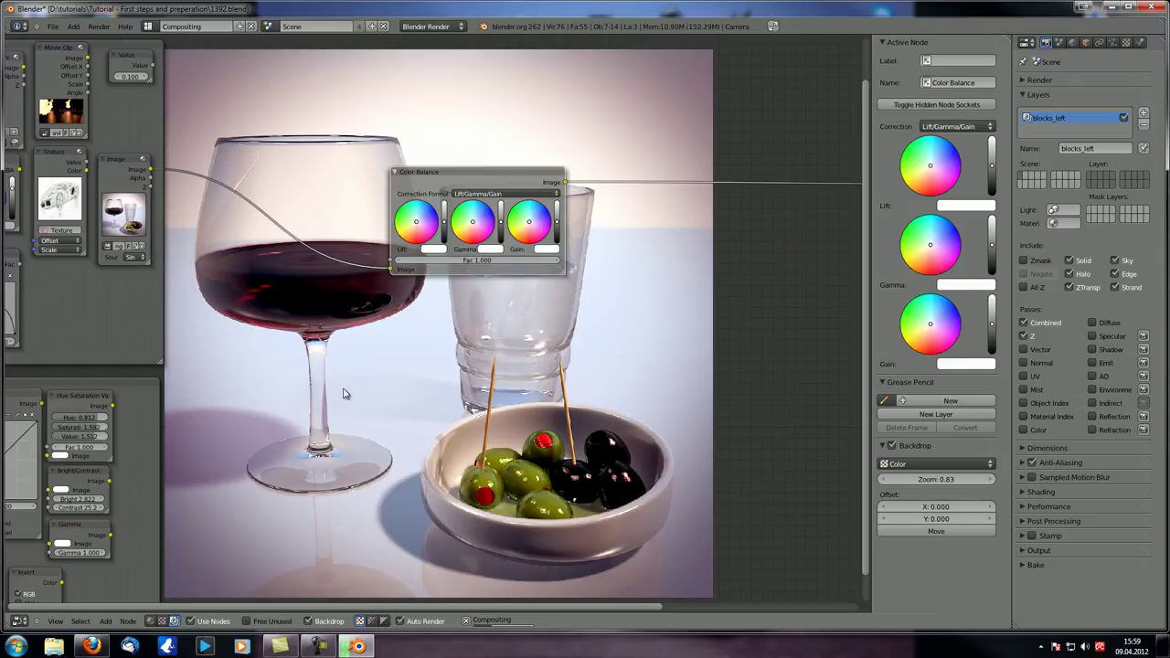
Step: Examine the Color Balance node's correction formula, Lift, Gamma and Gain wheels and Fac field against the backdrop image
scroll(347, 360, "up", 6)
scroll(337, 406, "up", 4)
middle_click_drag(395, 280, 318, 465)
scroll(266, 364, "down", 2)
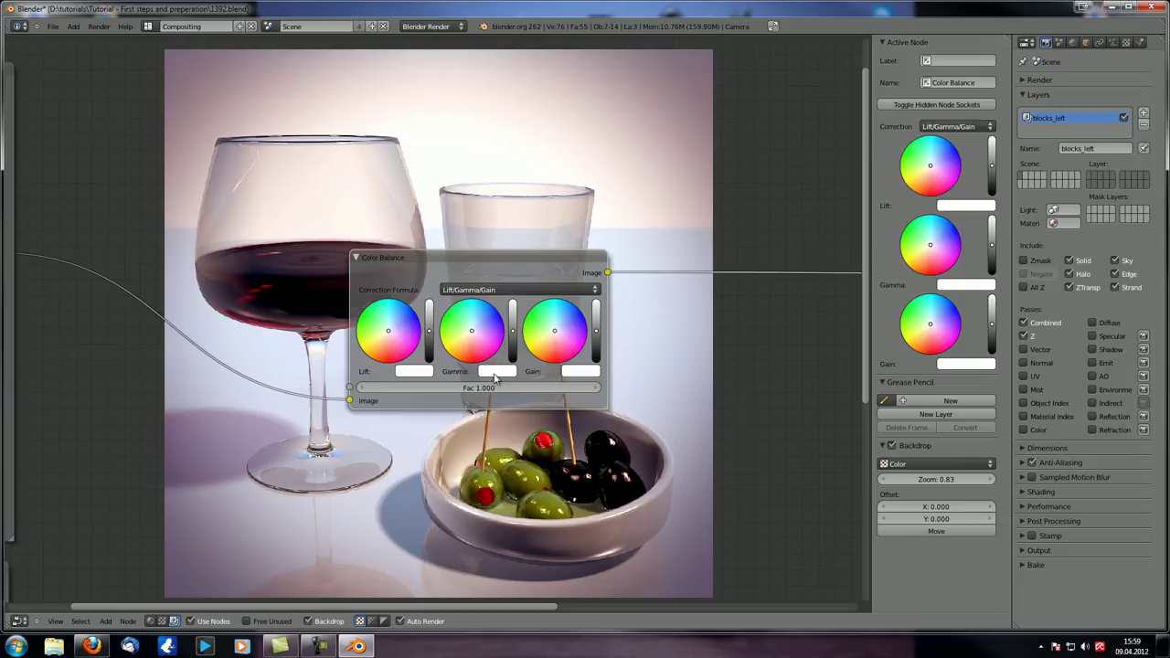
scroll(470, 240, "up", 3)
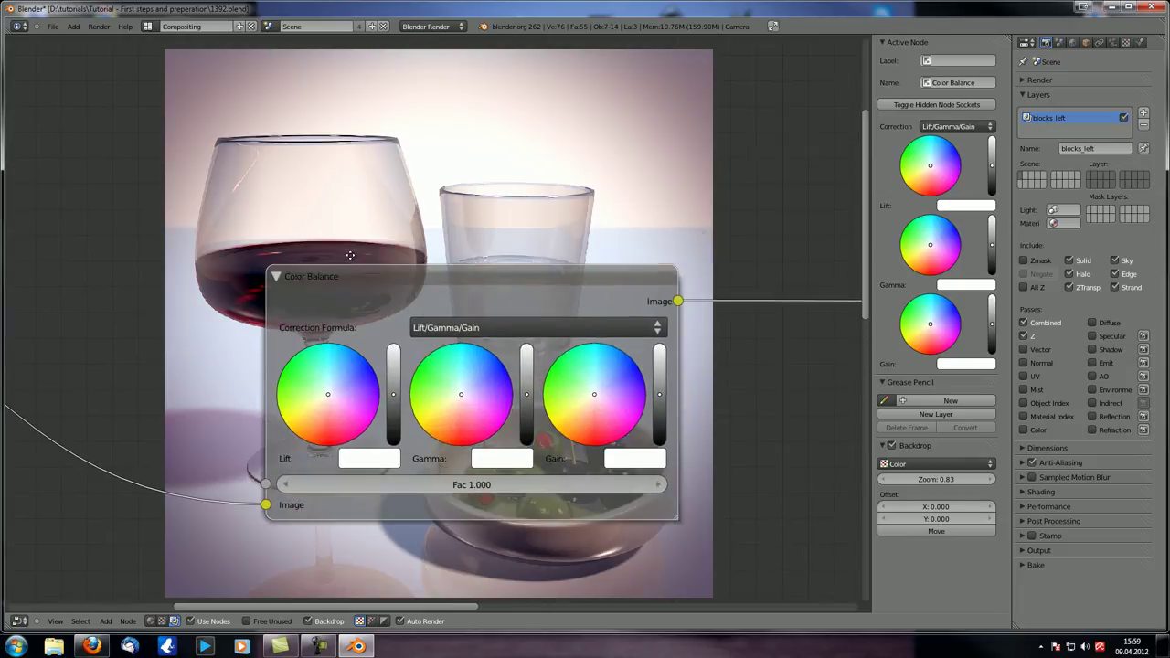
middle_click_drag(448, 308, 467, 310)
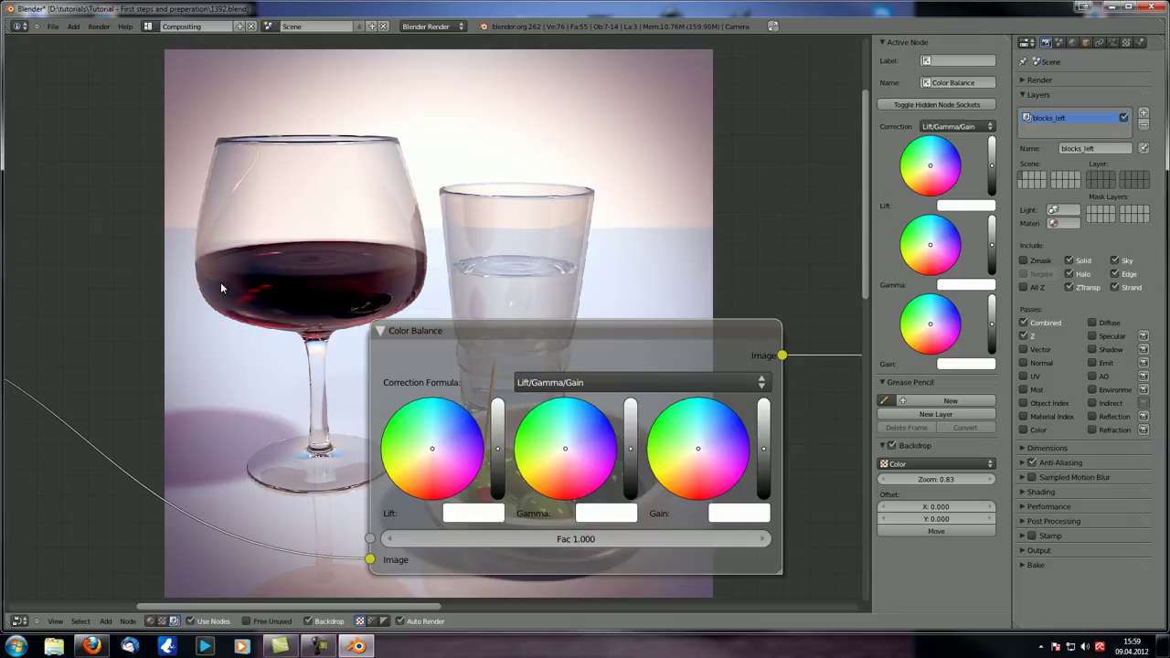
left_click_drag(428, 336, 265, 354)
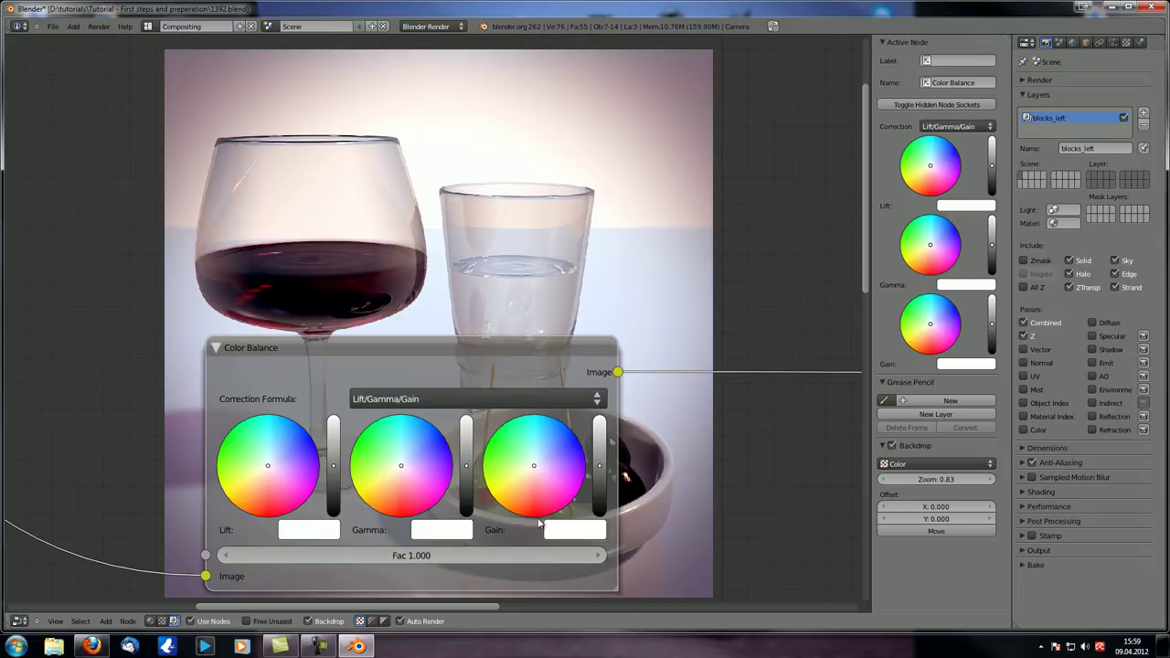
key("g")
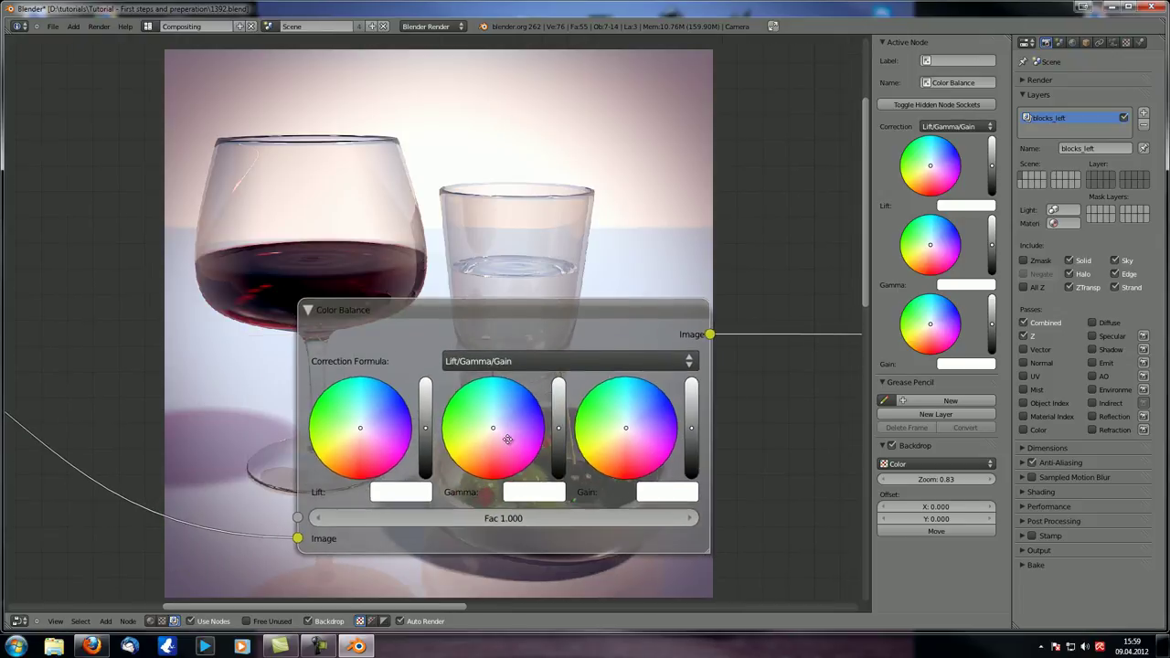
left_click(490, 449)
left_click(512, 363)
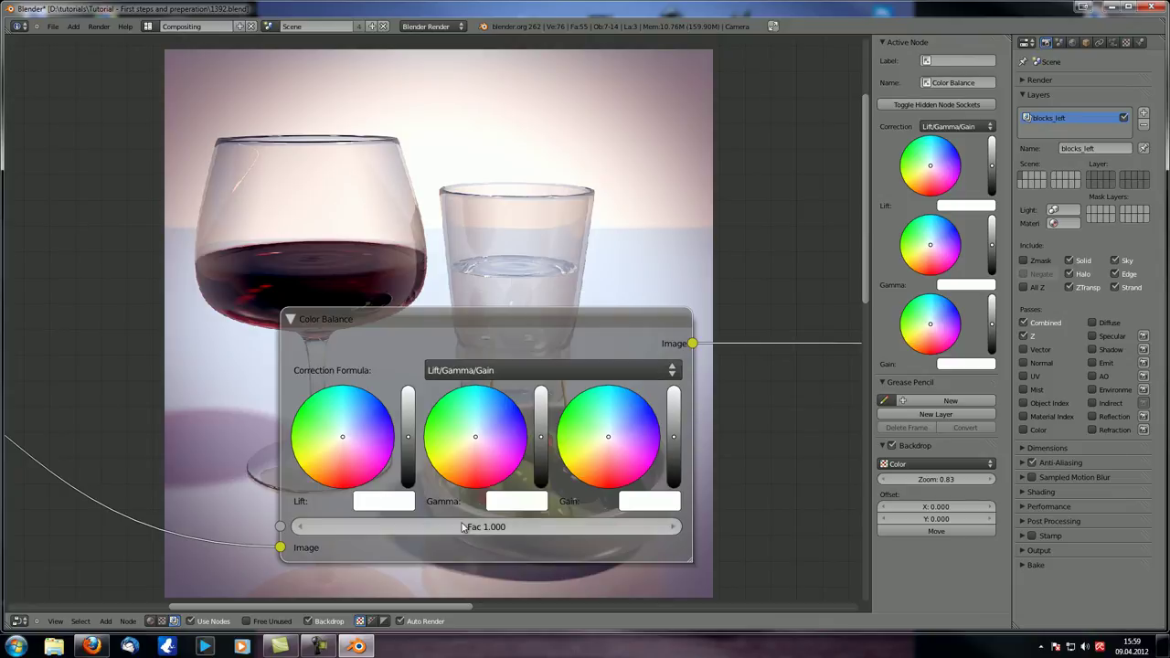
key("g")
left_click(553, 323)
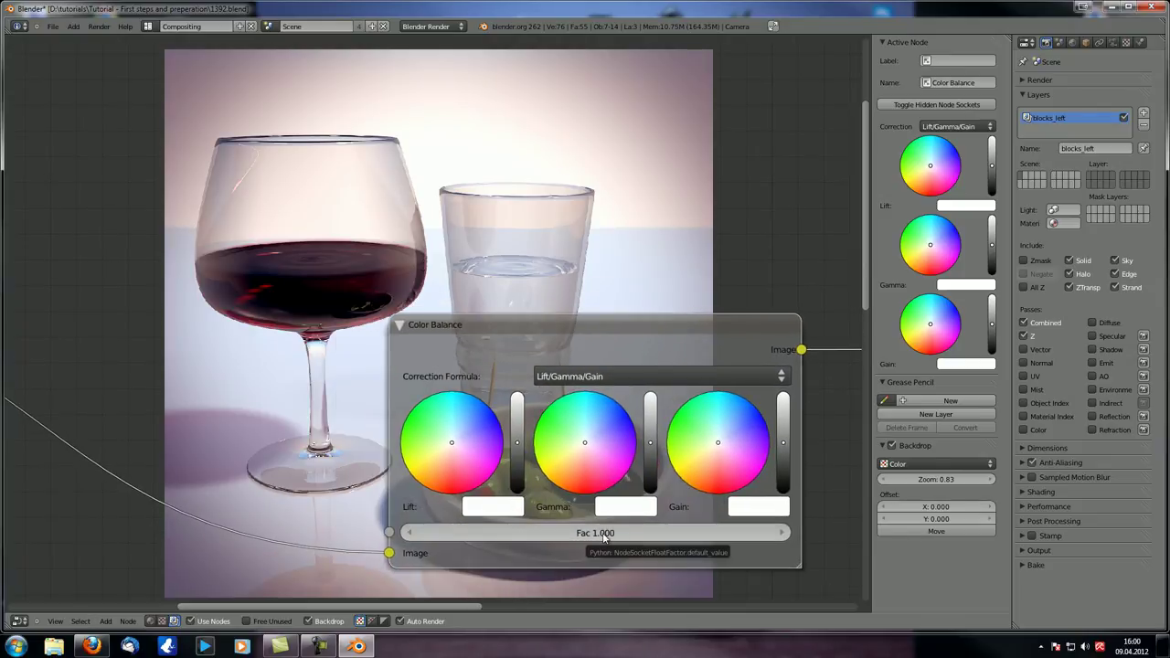
Step: Try the Color Balance node with Fac at 0 and set it back to 1
left_click_drag(626, 532, 237, 585)
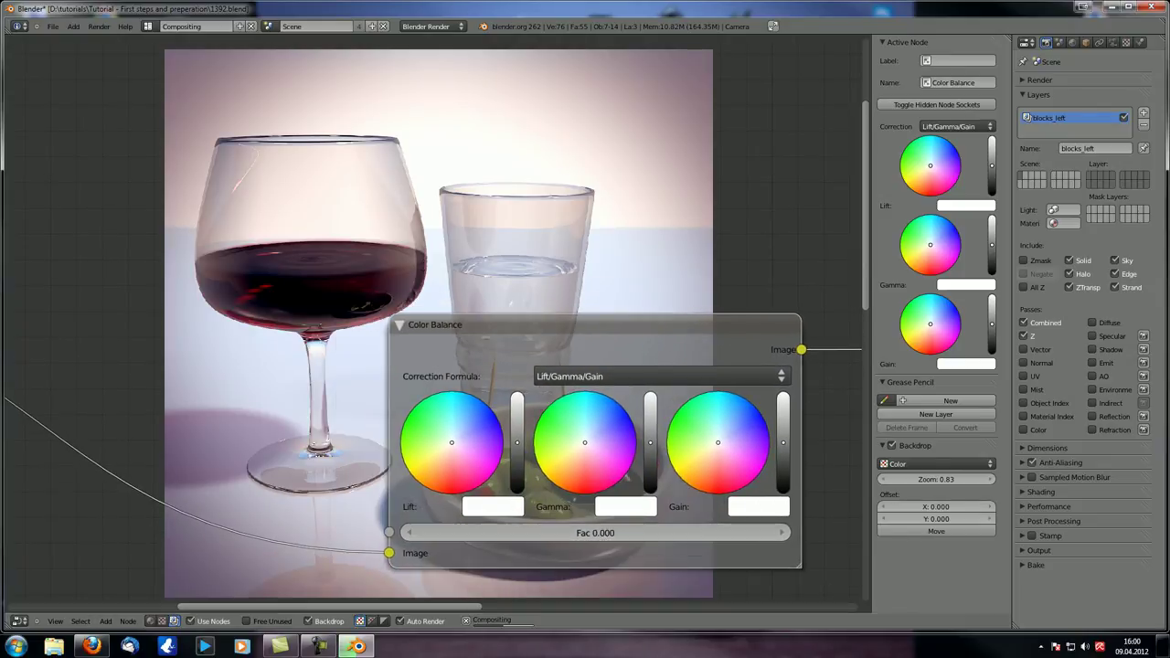
left_click(576, 534)
type("1")
key("Return")
left_click_drag(595, 341, 694, 310)
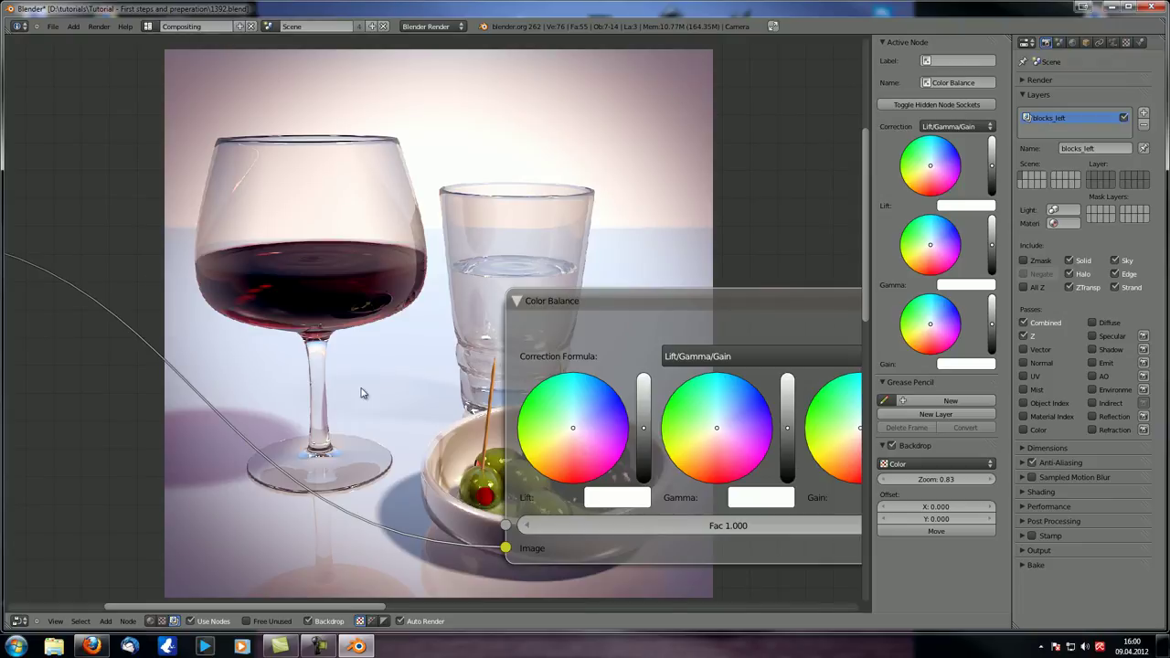
Step: Try shifting the Color Balance node's Lift color slightly toward blue to tint the dark areas
scroll(466, 368, "up", 2)
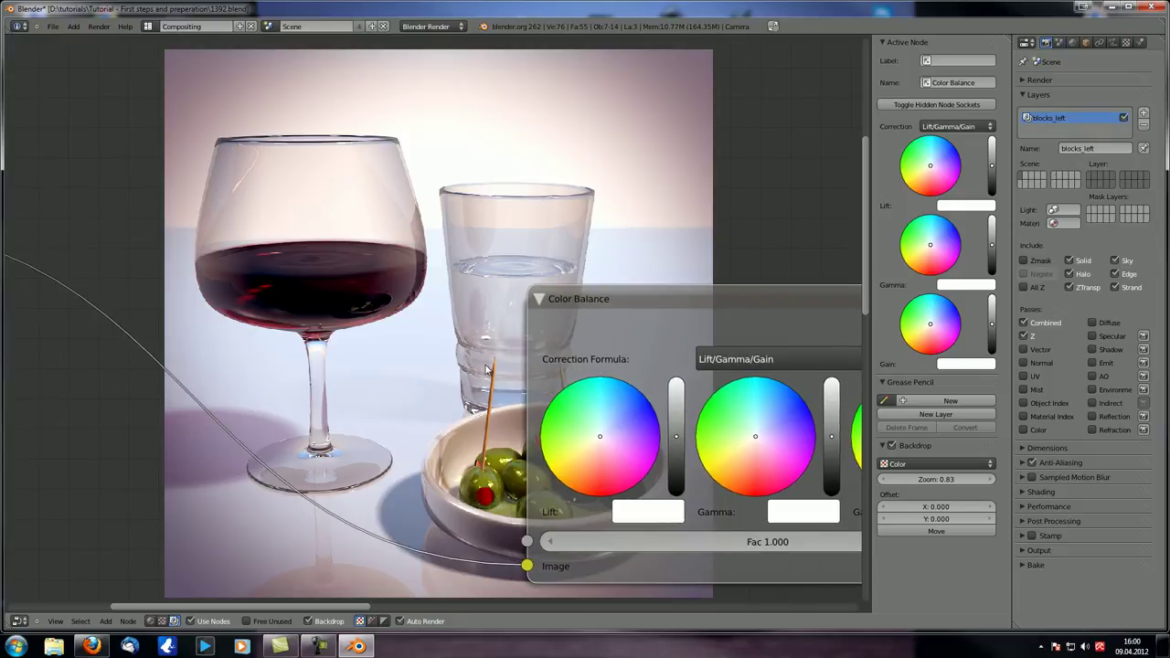
left_click(609, 424)
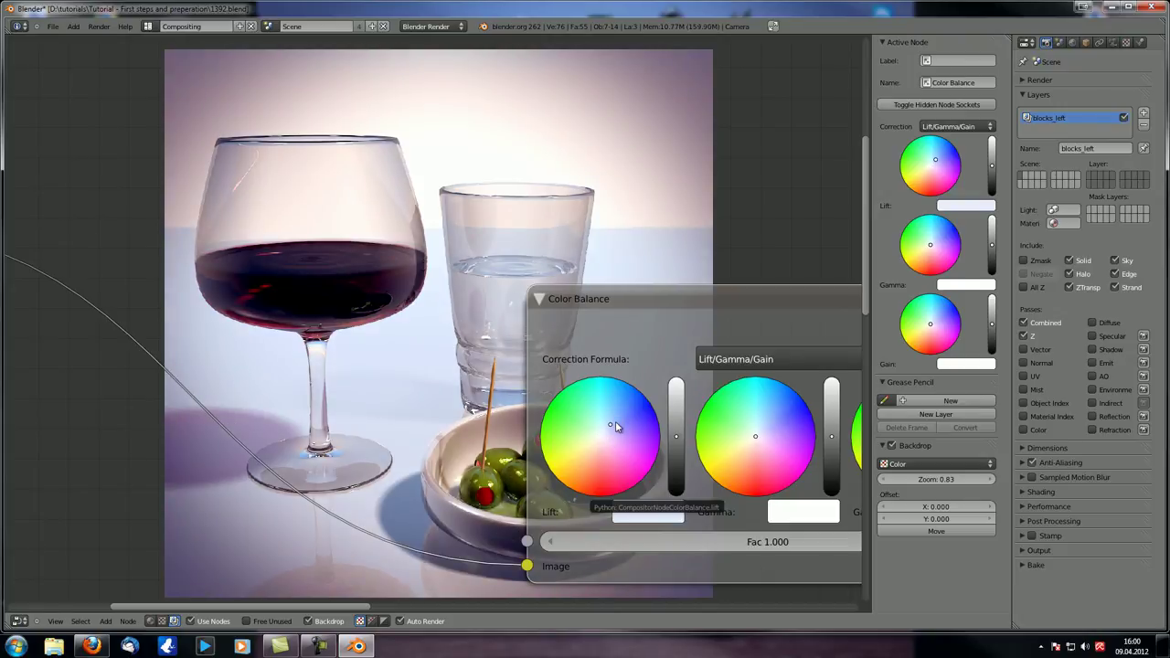
left_click(616, 426)
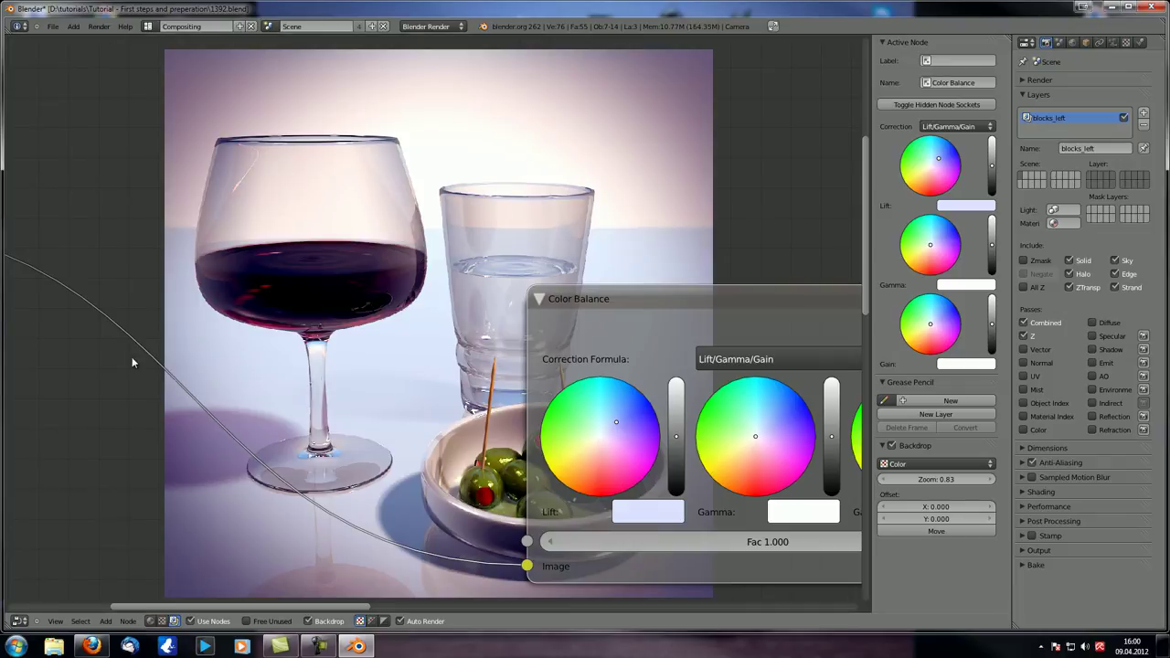
middle_click_drag(524, 397, 218, 415)
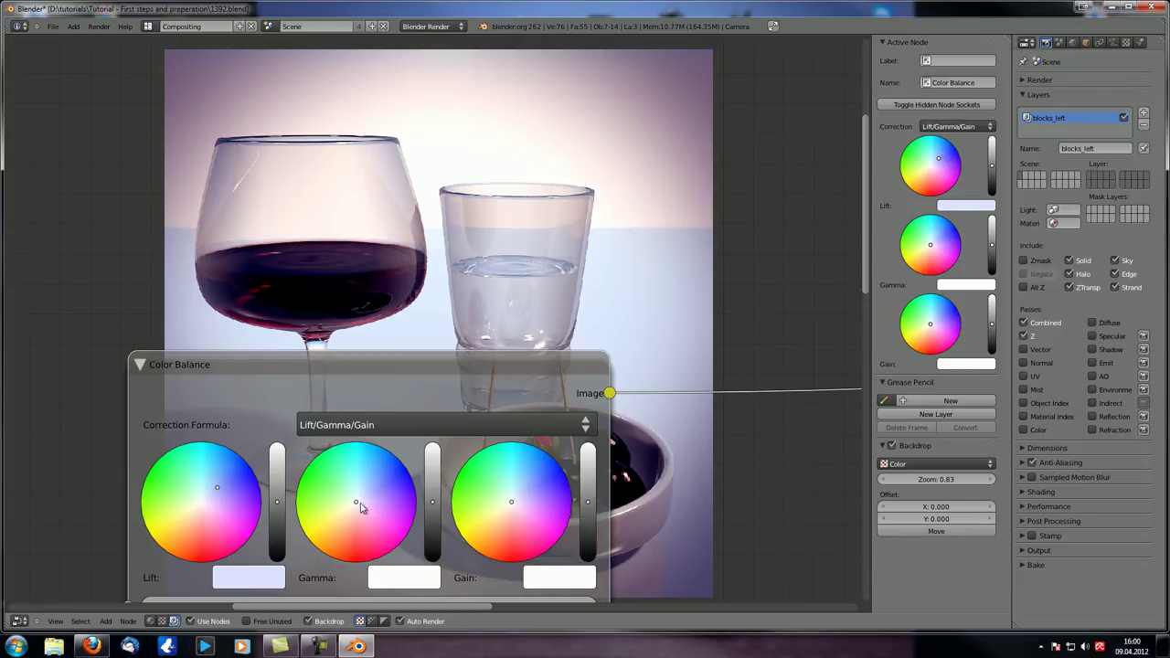
Step: Try shifting the Color Balance node's Gamma color toward green to tint the midtones
left_click_drag(358, 504, 316, 482)
mouse_move(344, 303)
middle_mouse_down()
mouse_move(671, 508)
mouse_move(719, 488)
mouse_move(688, 504)
mouse_move(581, 418)
mouse_move(359, 350)
mouse_move(210, 322)
mouse_move(403, 246)
mouse_move(513, 301)
mouse_move(352, 274)
mouse_move(347, 299)
middle_mouse_up()
left_click(687, 505)
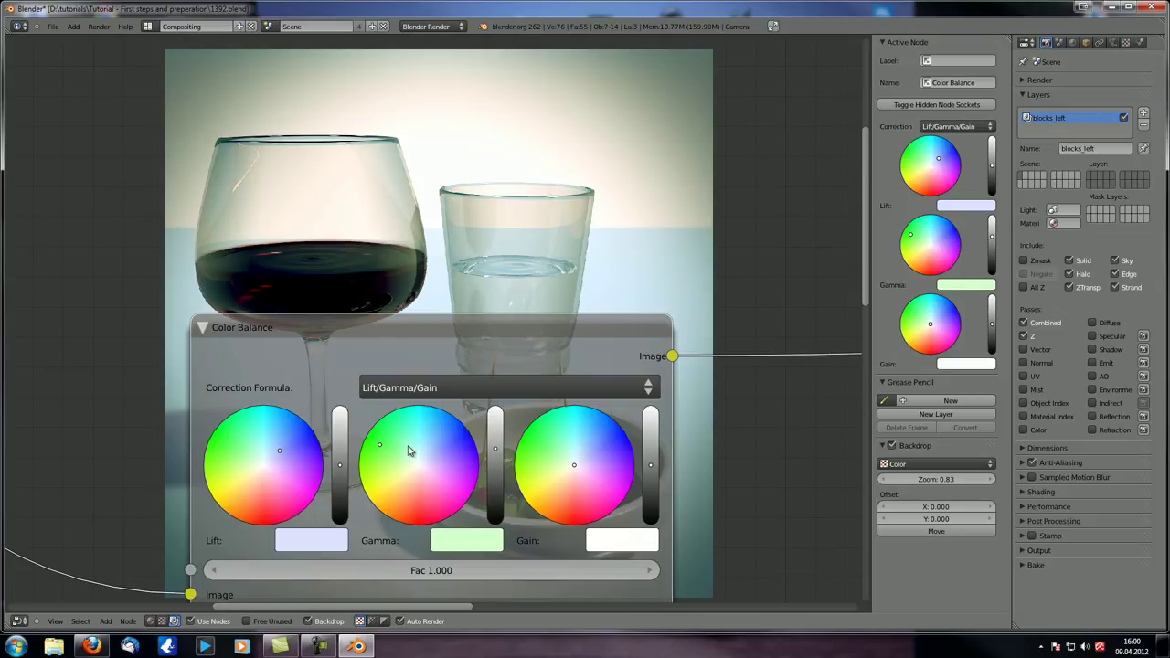
Step: Try blue, red and yellow tints for the Color Balance node's Gain, ending on a very pale yellow
left_click(591, 449)
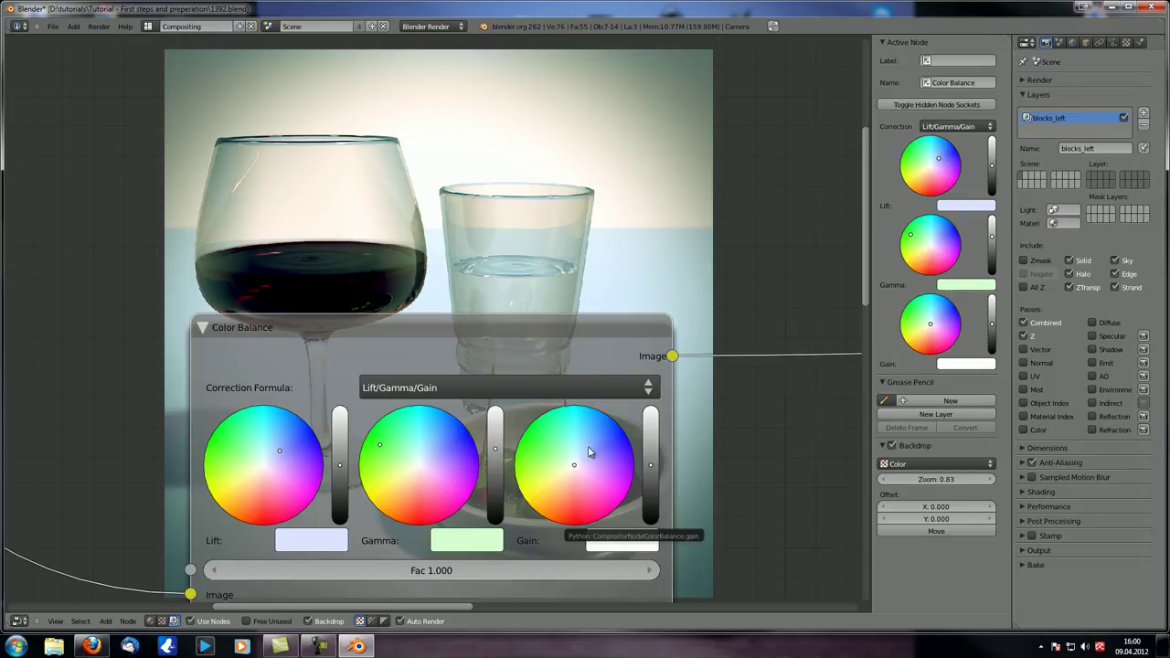
left_click_drag(600, 450, 605, 447)
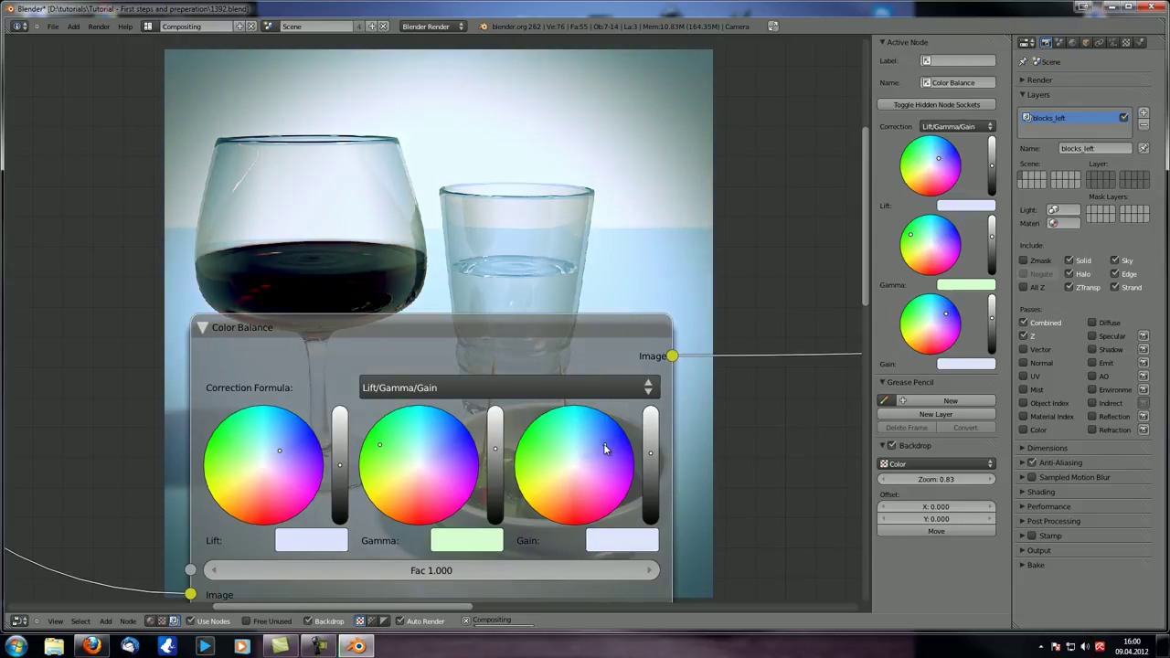
left_click(574, 501)
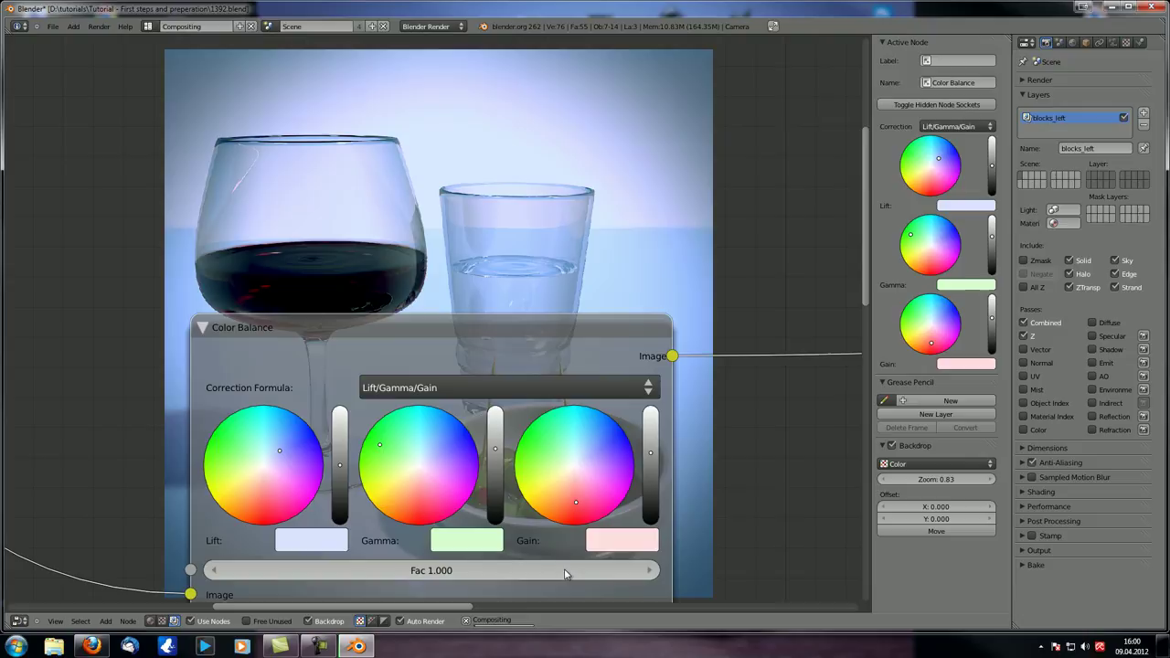
left_click(550, 500)
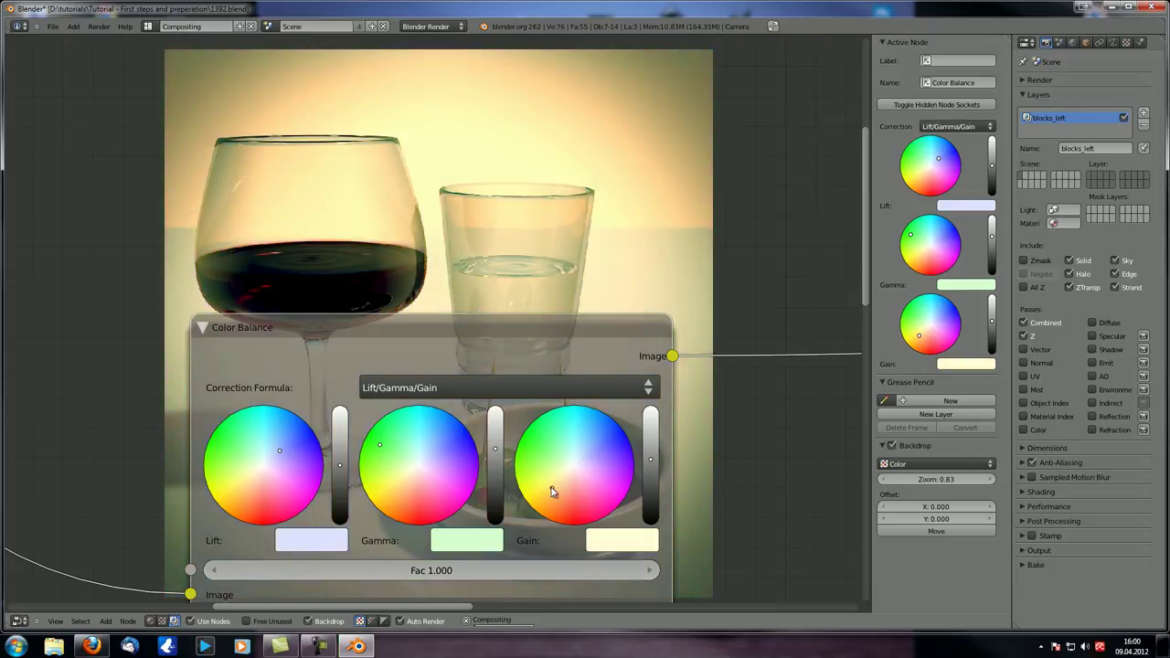
left_click(561, 470)
middle_click_drag(324, 218, 304, 110)
Step: Reset the Color Balance node's Lift, Gamma and Gain colors to their default values
right_click(258, 374)
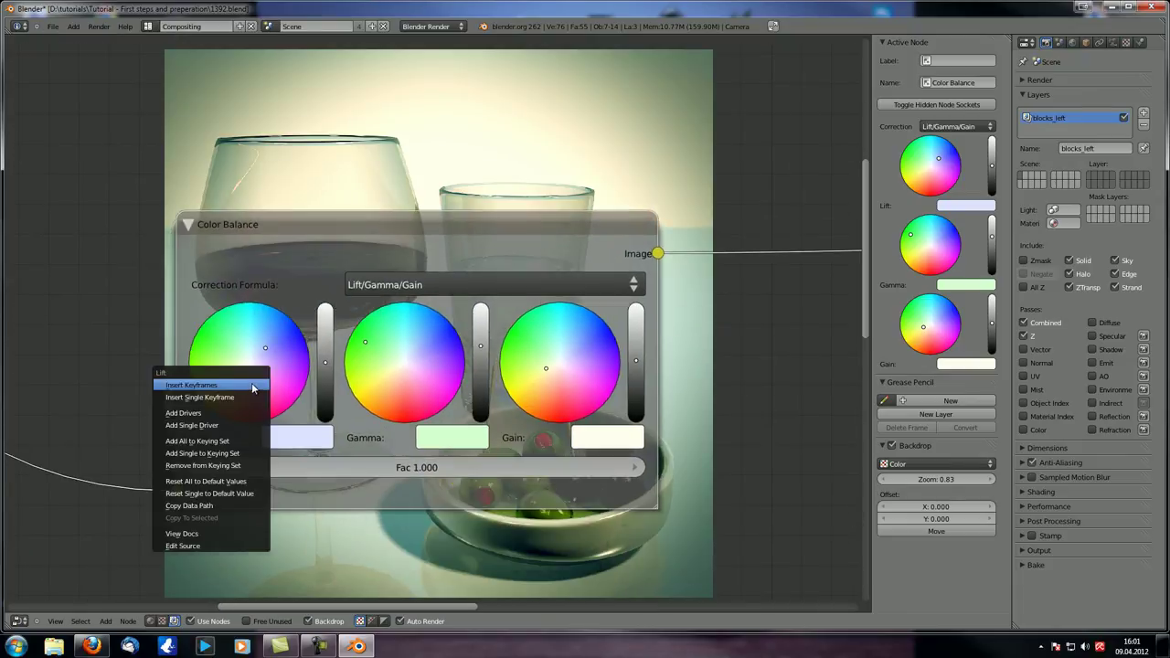
left_click(242, 481)
right_click(393, 378)
left_click(372, 478)
right_click(386, 380)
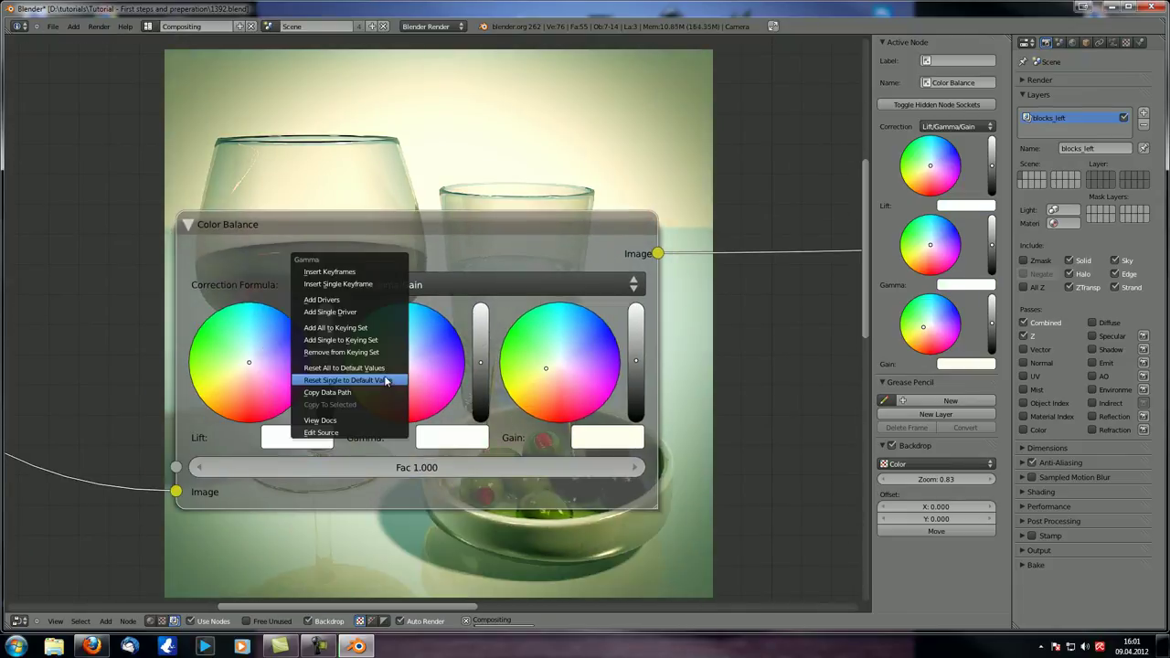
left_click(388, 369)
right_click(572, 369)
left_click(565, 468)
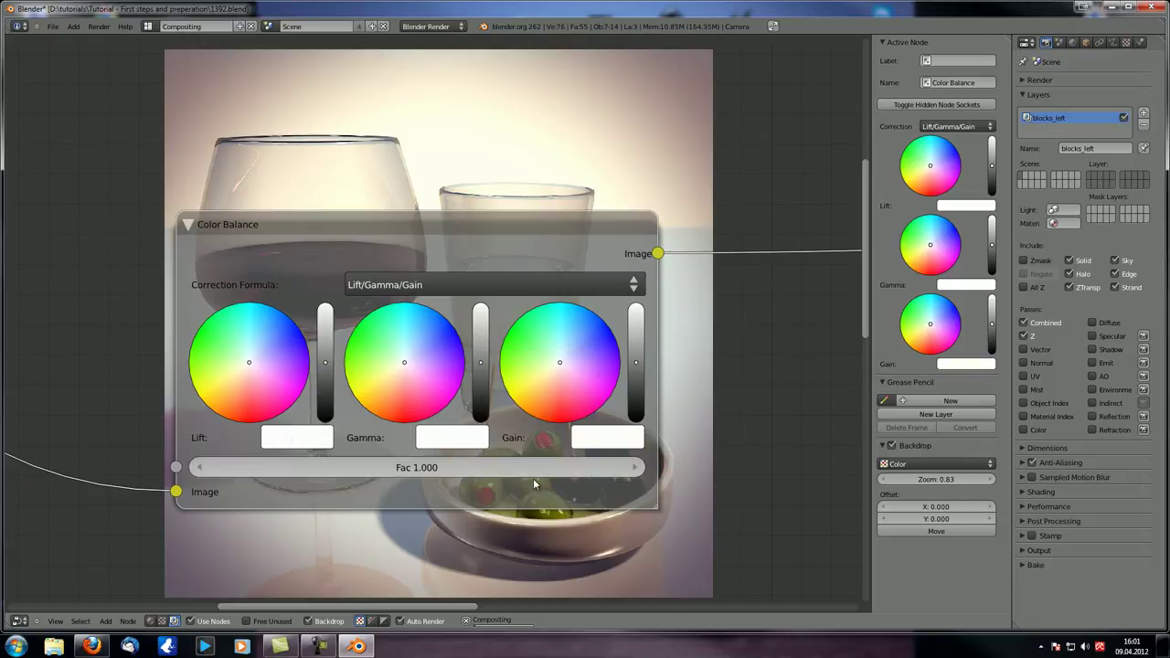
Step: Tint the Color Balance node's Lift slightly blue and its Gain a pale warm yellow
middle_click_drag(457, 143, 457, 310)
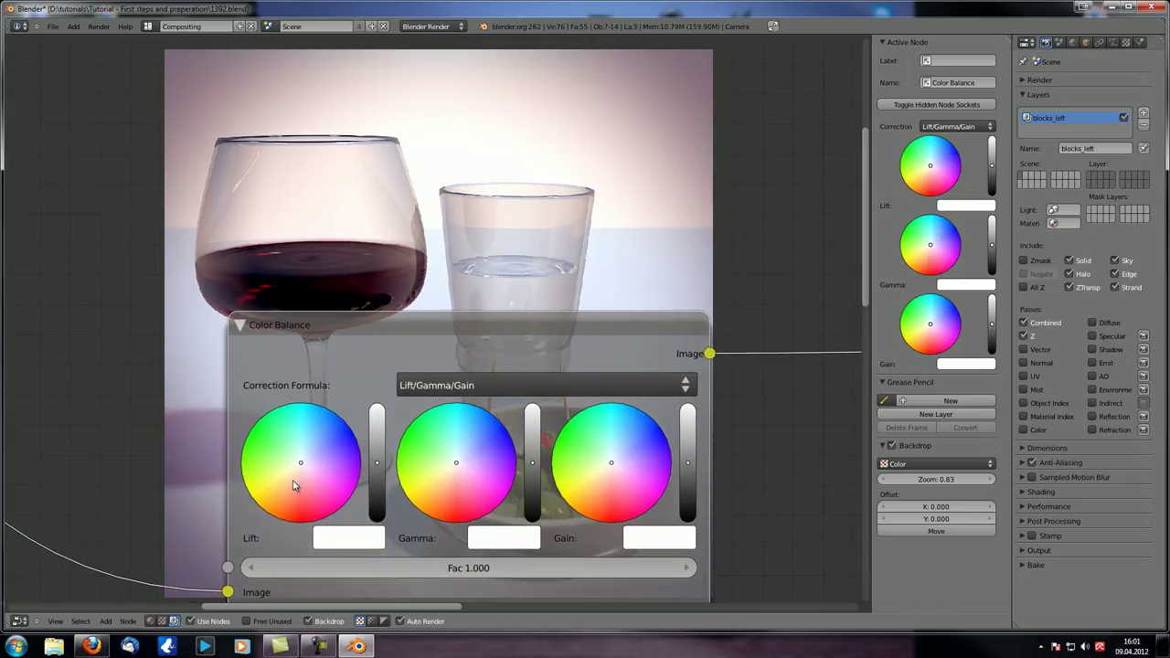
left_click(317, 448)
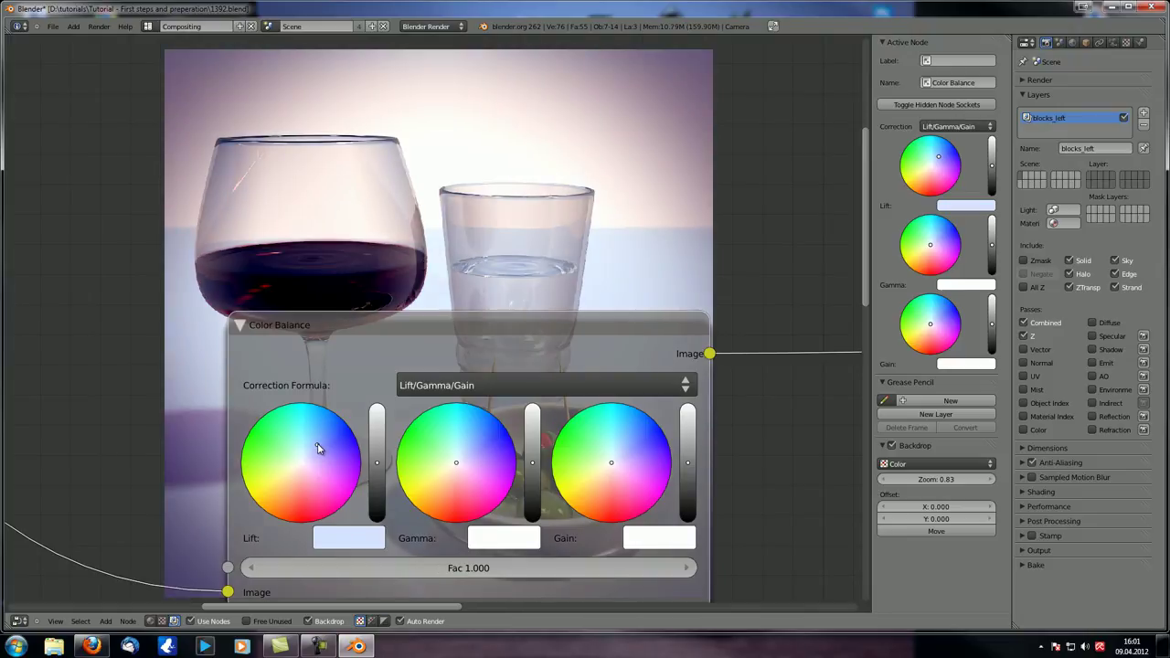
left_click(600, 484)
left_click(596, 493)
middle_click_drag(504, 228, 569, 438)
middle_click_drag(365, 260, 191, 156)
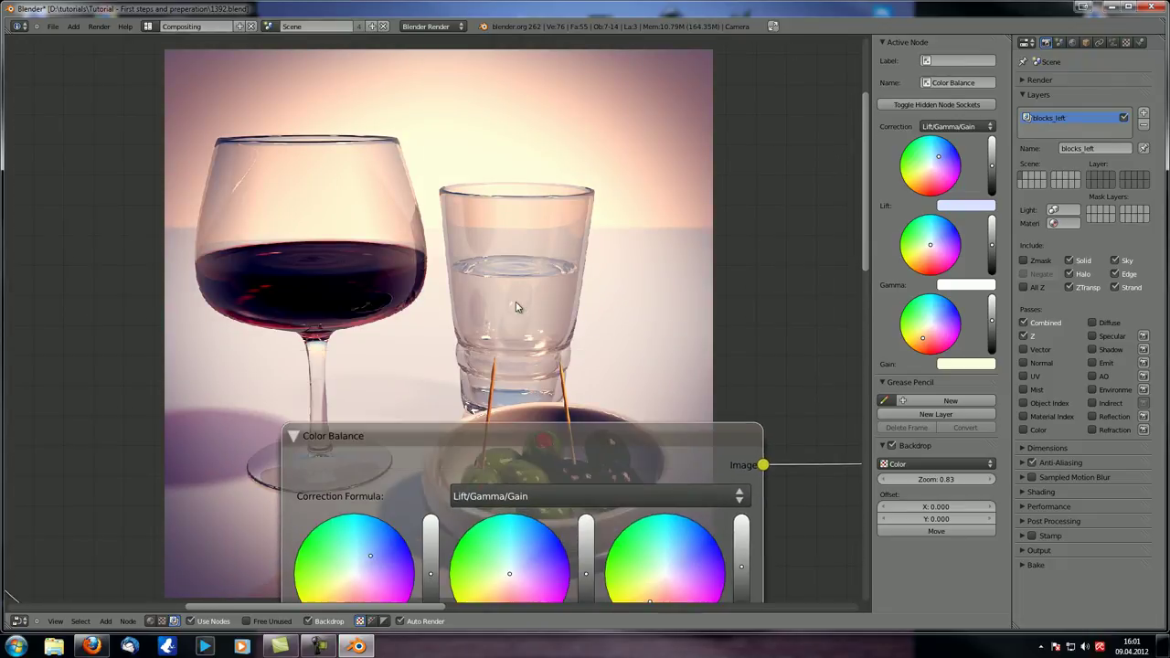
middle_click_drag(517, 306, 439, 254)
left_click_drag(577, 543, 577, 548)
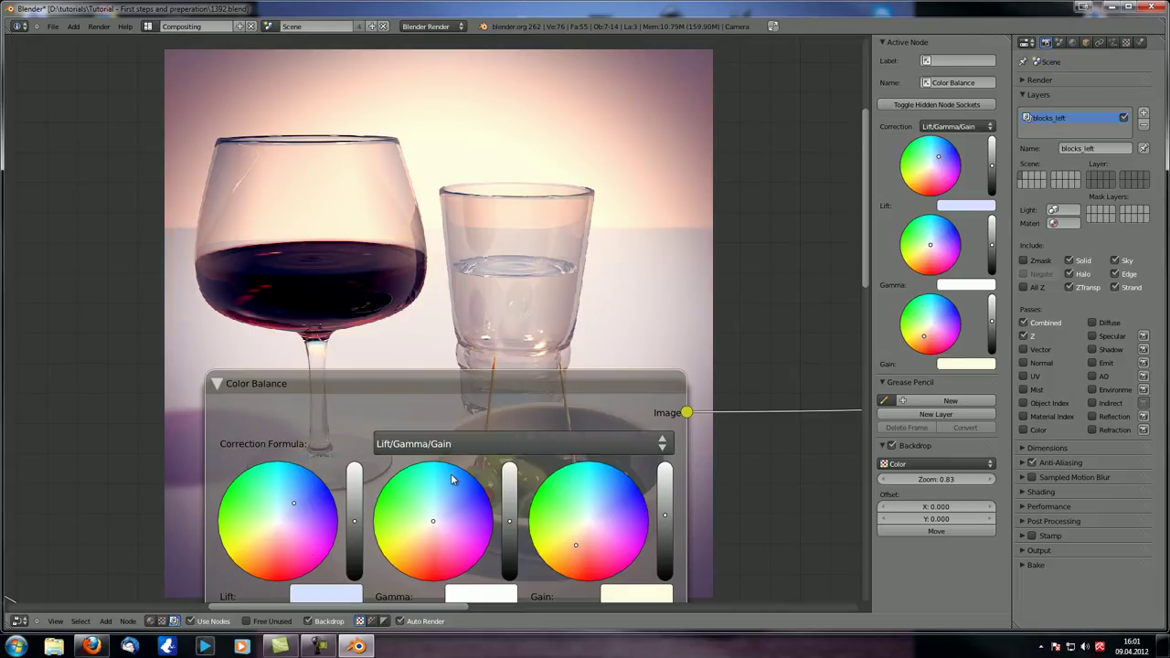
middle_click_drag(498, 258, 506, 228)
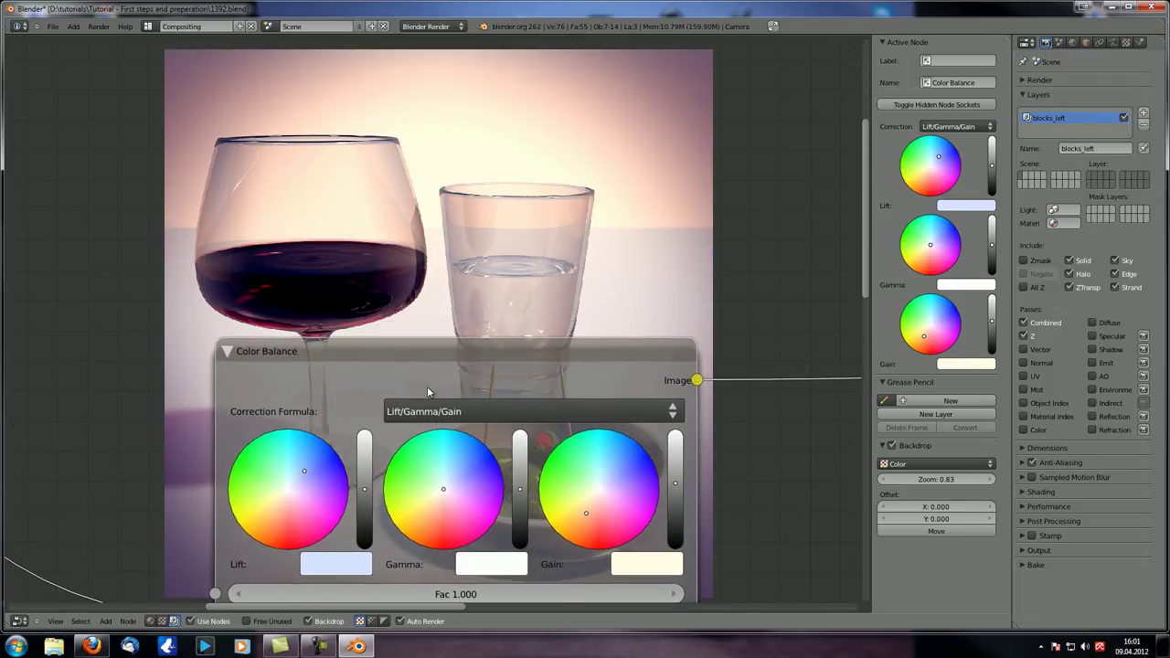
Step: Shift the Color Balance node's Gamma slightly toward green and its Gain to a pale reddish tint
left_click_drag(444, 482, 424, 482)
middle_click_drag(435, 230, 336, 261)
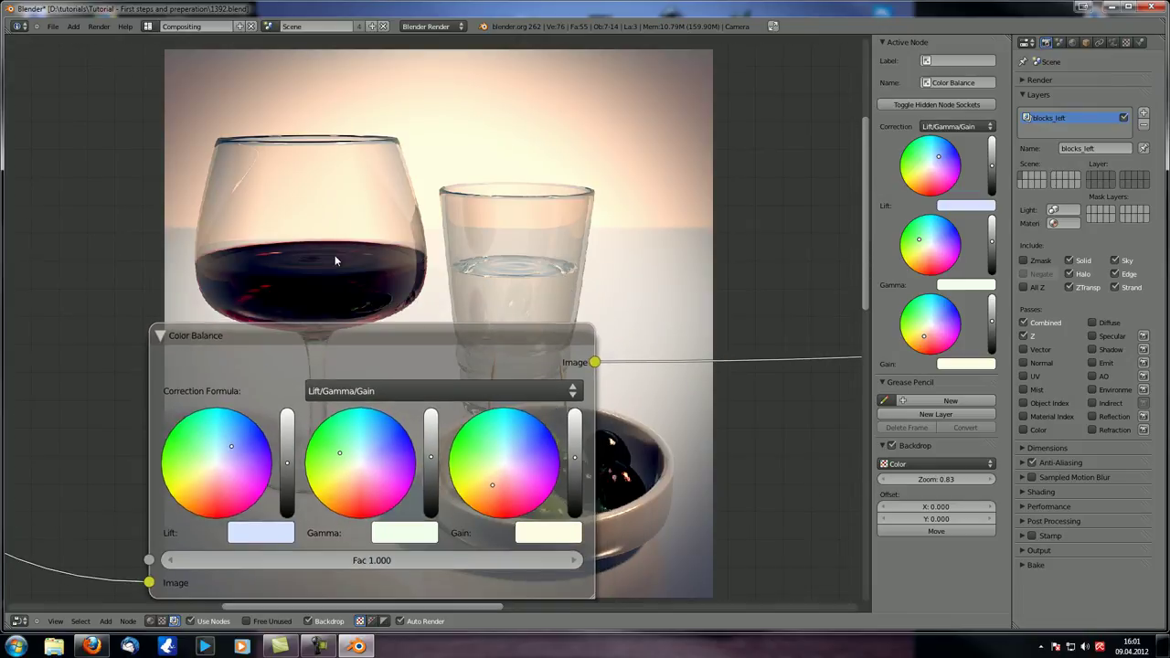
left_click(499, 487)
middle_click_drag(393, 192, 504, 92)
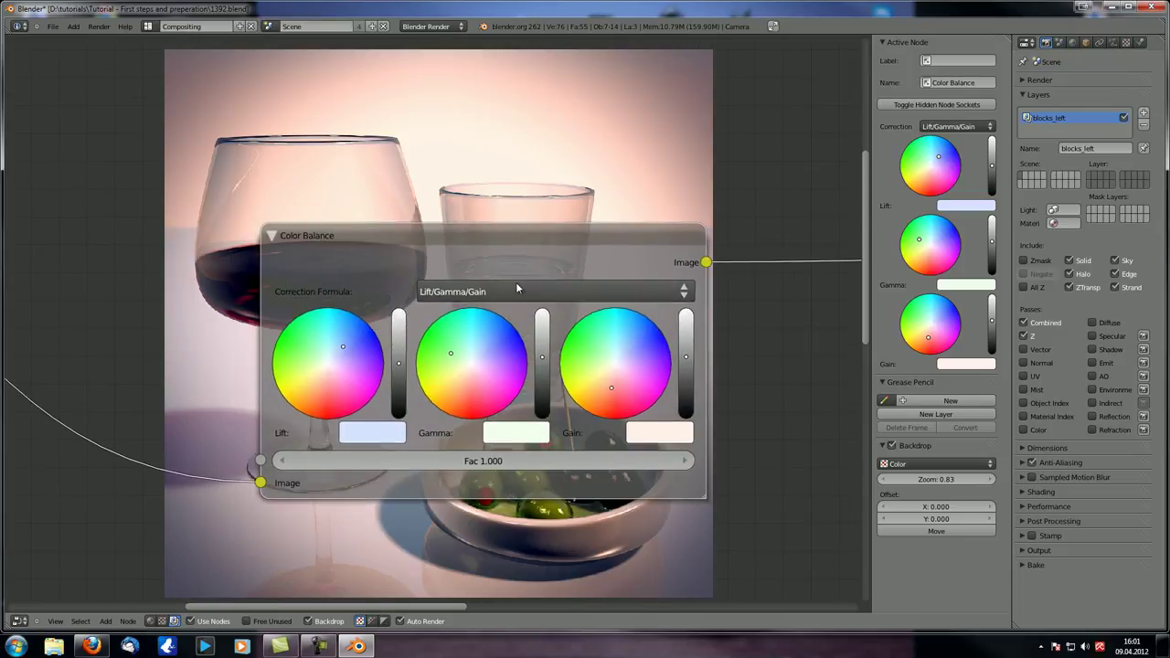
middle_click_drag(420, 119, 358, 110)
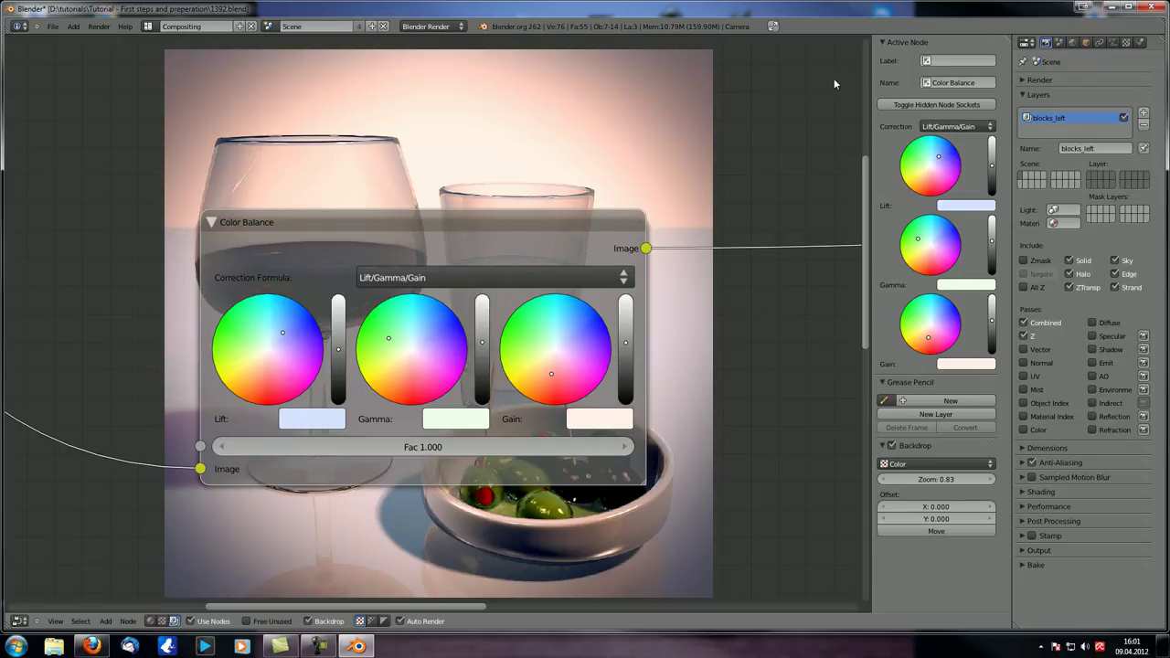
middle_click_drag(486, 225, 647, 530)
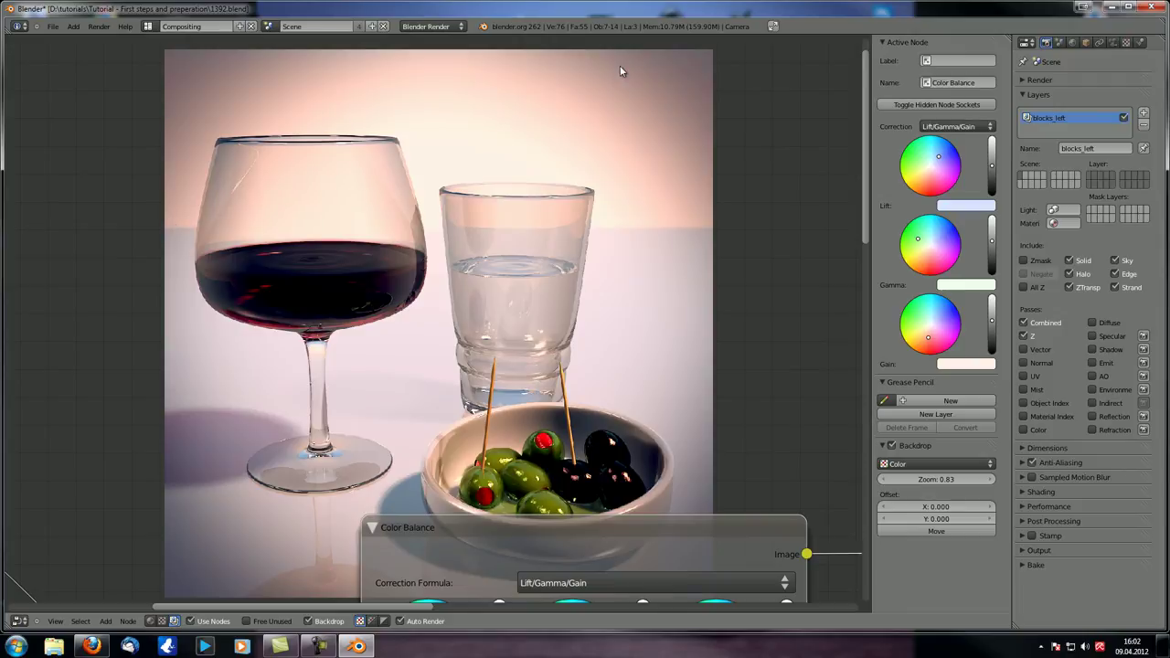
middle_click_drag(601, 545, 444, 182)
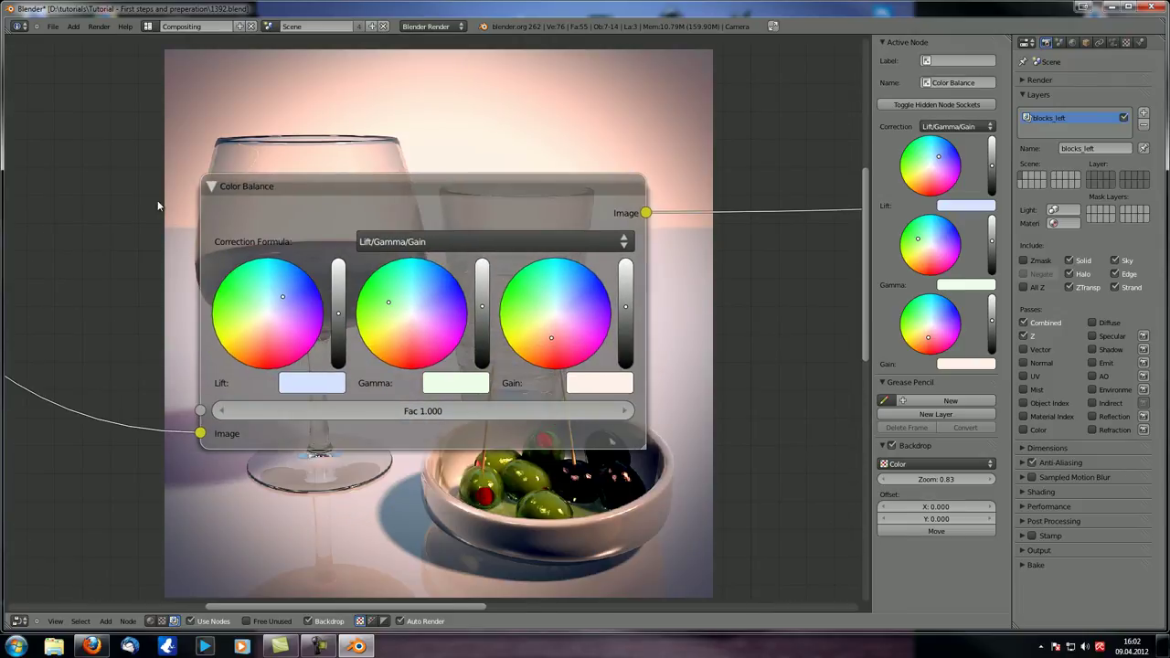
Step: Examine the tinted image in the backdrop without the Color Balance node covering it
middle_click_drag(280, 422, 165, 590)
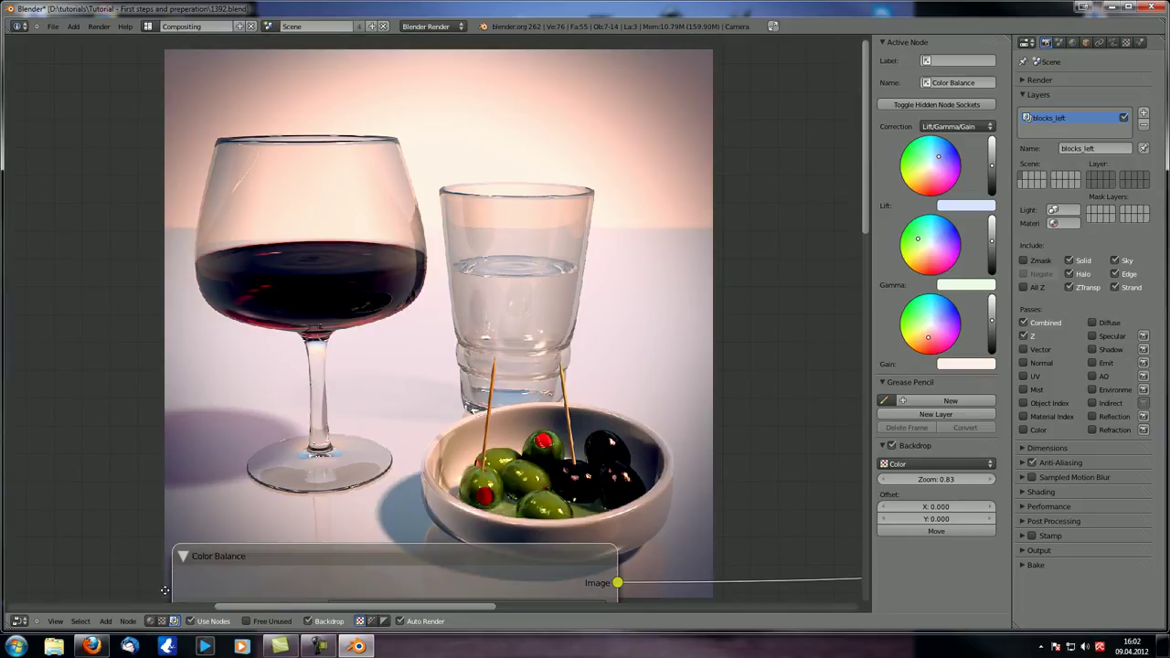
middle_click_drag(164, 590, 197, 219)
middle_click_drag(331, 163, 314, 276)
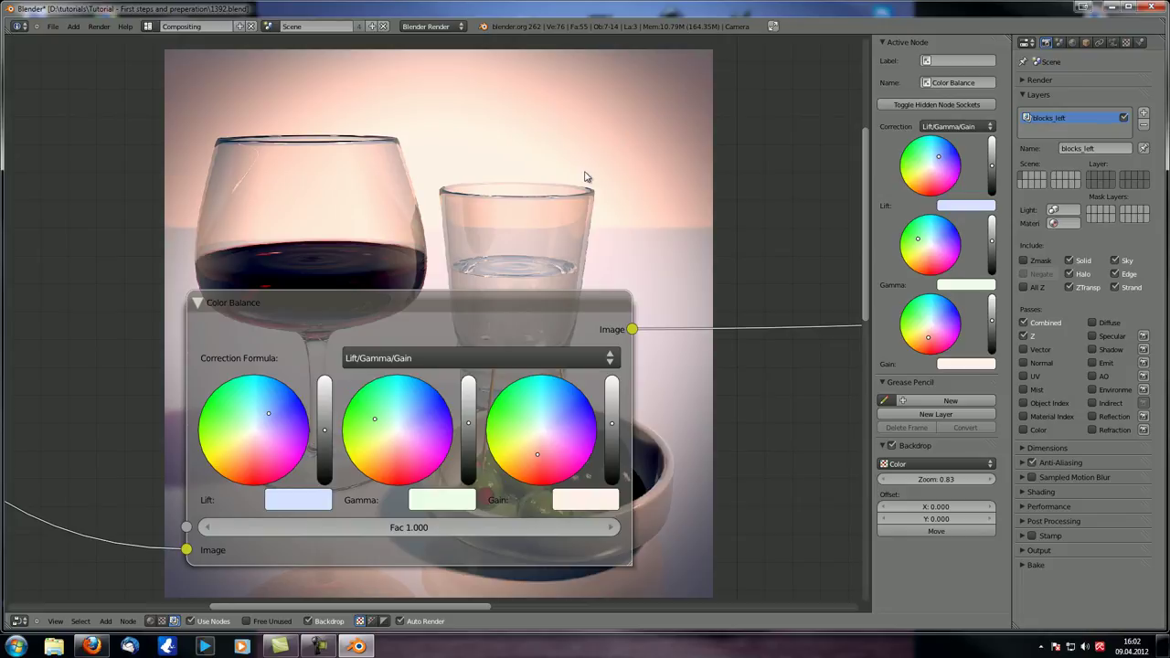
middle_click_drag(272, 418, 297, 378)
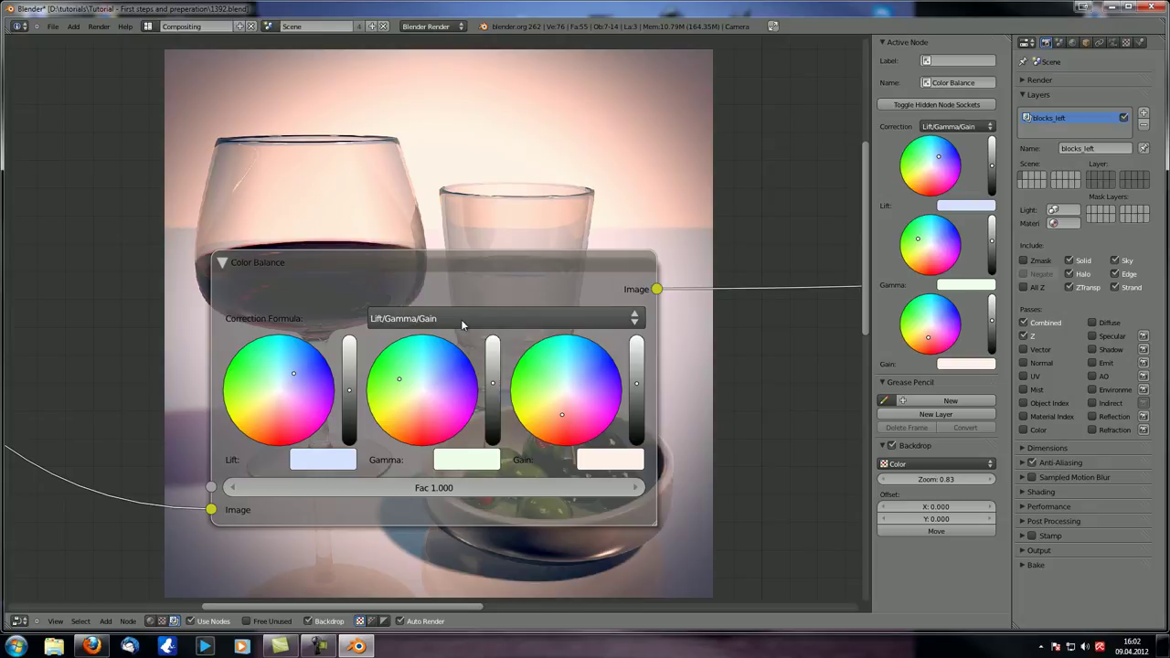
Step: Insert an RGB Curves node on the link between the Image node and the Color Balance node
key("Home")
key("shift+a")
mouse_move(446, 345)
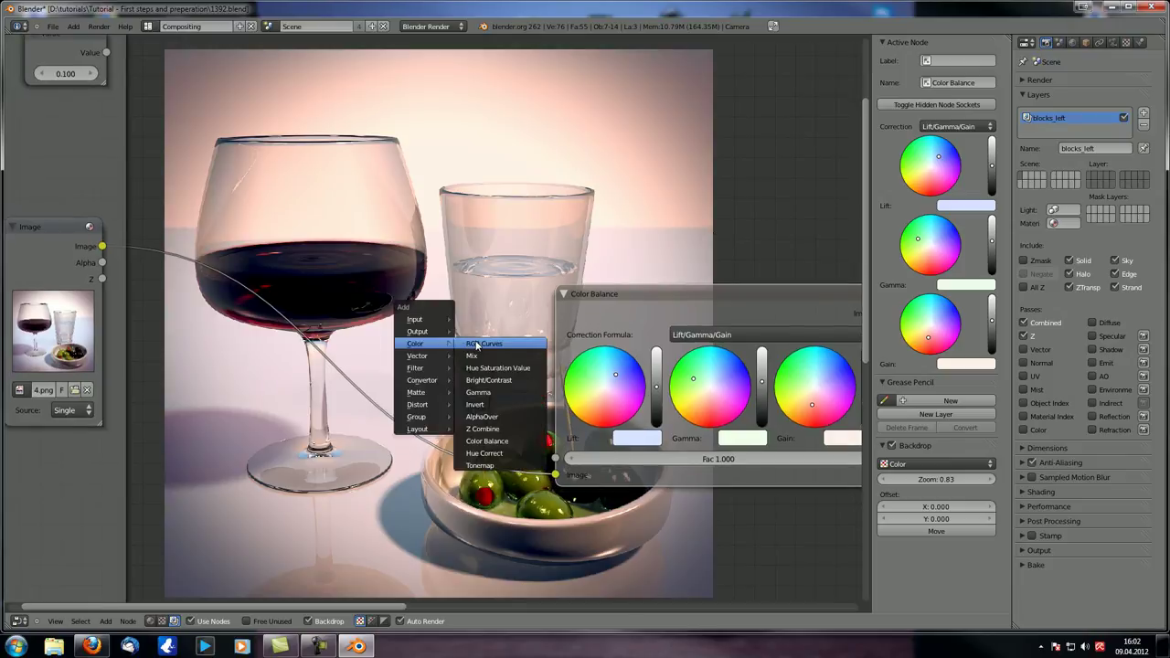
left_click(476, 345)
left_click(263, 343)
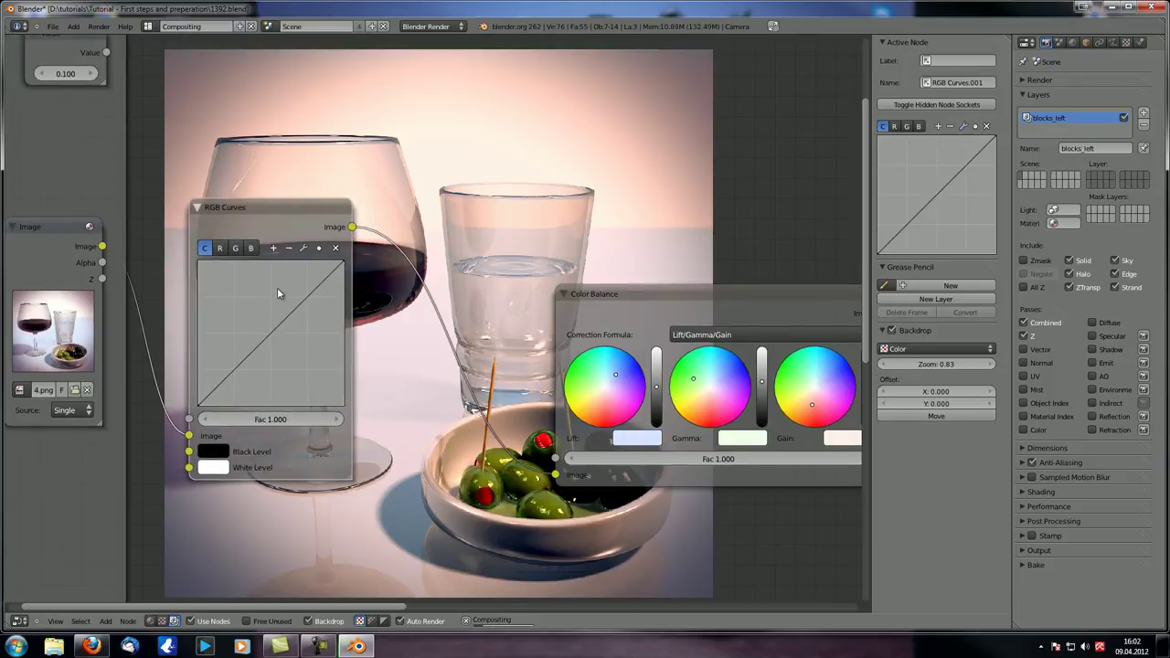
Step: Shape the RGB Curves node's combined curve into a steep S-curve with two points to boost the contrast strongly
left_click_drag(343, 263, 374, 250)
left_click_drag(293, 317, 291, 281)
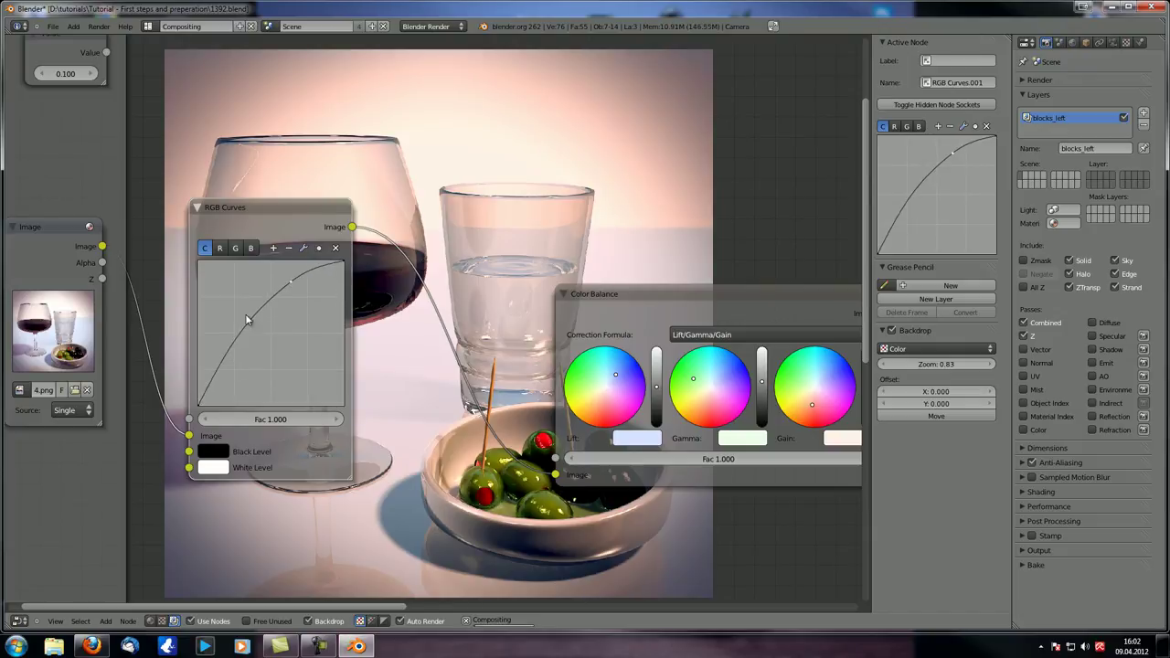
left_click_drag(236, 353, 263, 394)
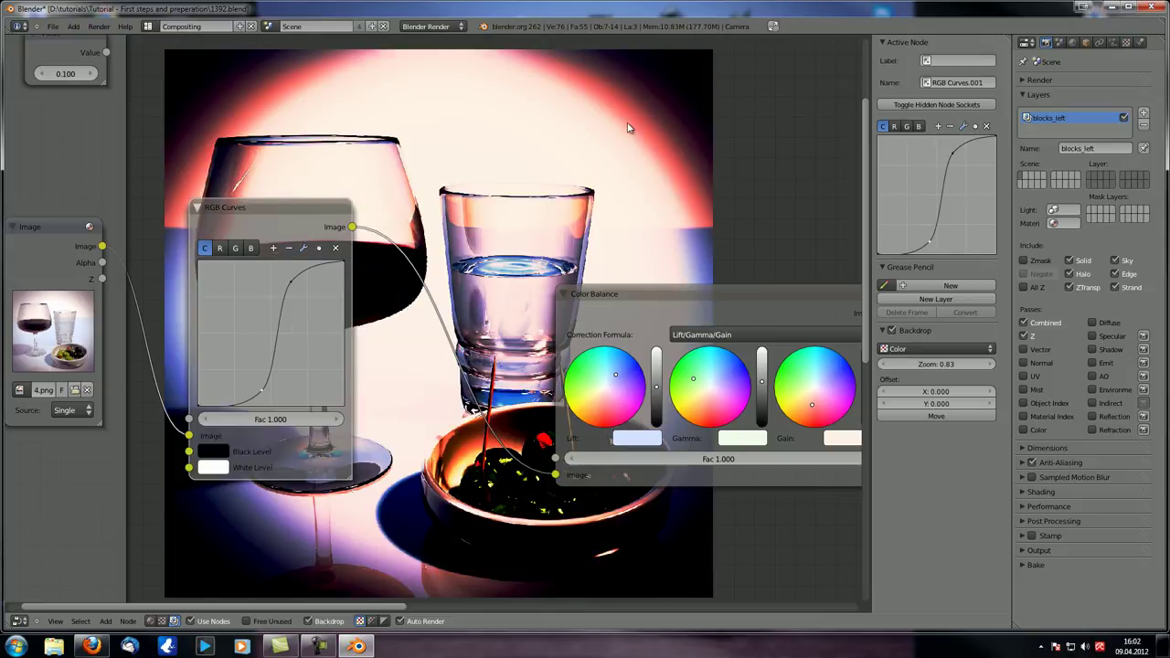
scroll(459, 156, "up", 3)
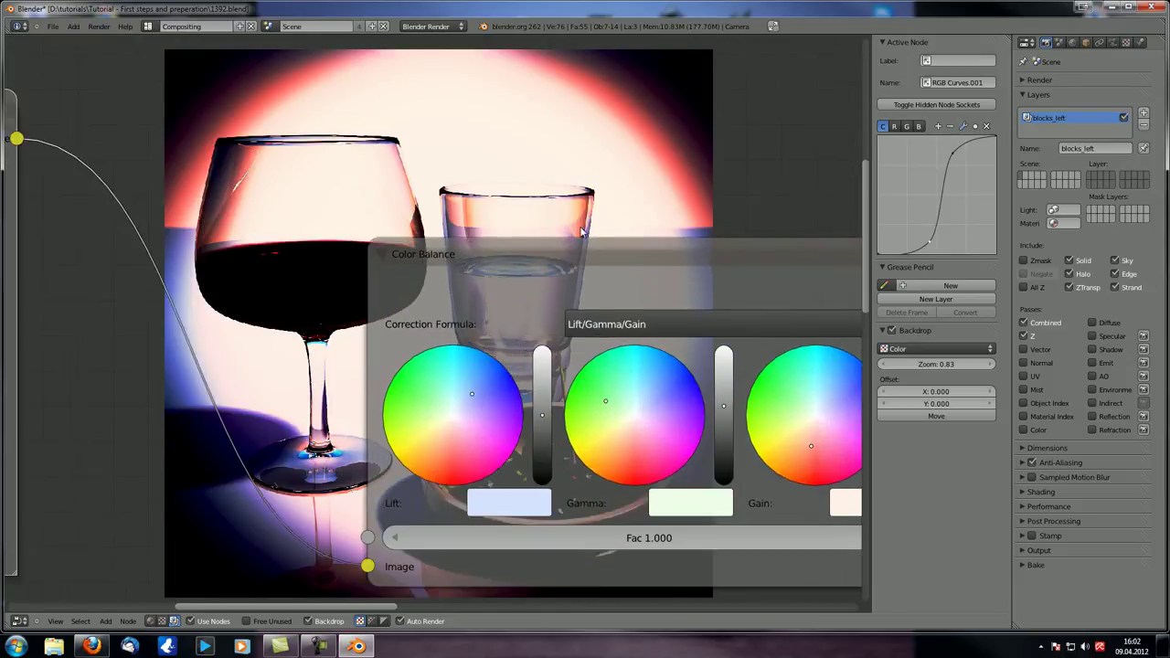
scroll(460, 212, "down", 3)
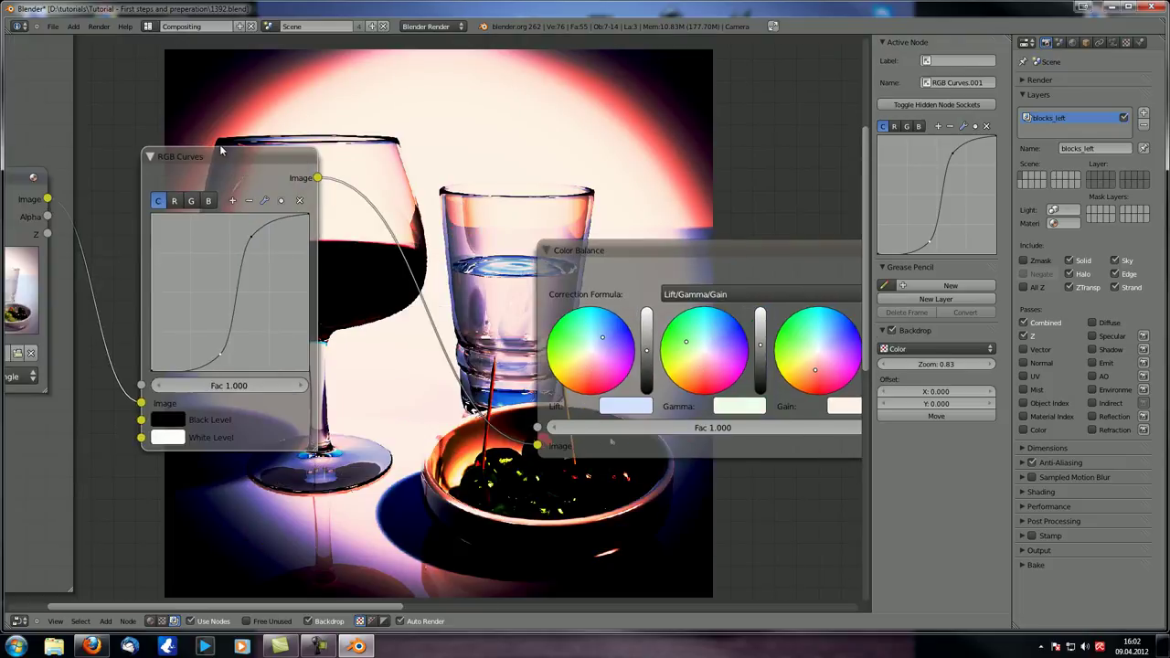
Step: Insert a Hue Saturation Value node between RGB Curves and Color Balance, with its Saturation at 0
key("shift+a")
mouse_move(348, 365)
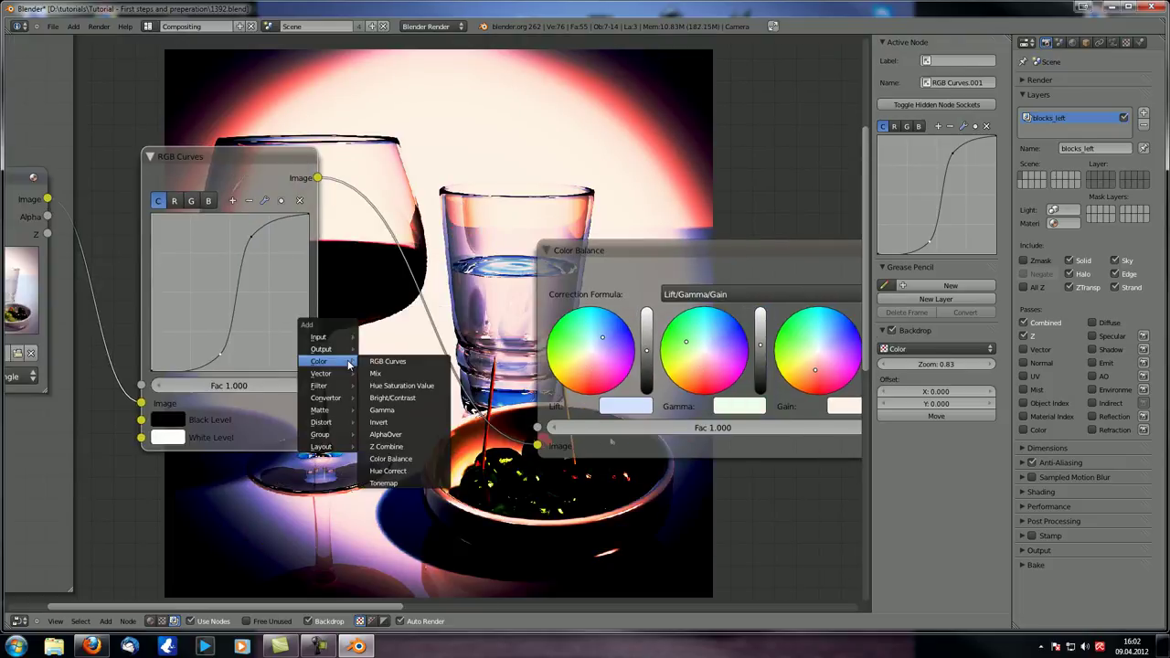
left_click(401, 385)
left_click(378, 320)
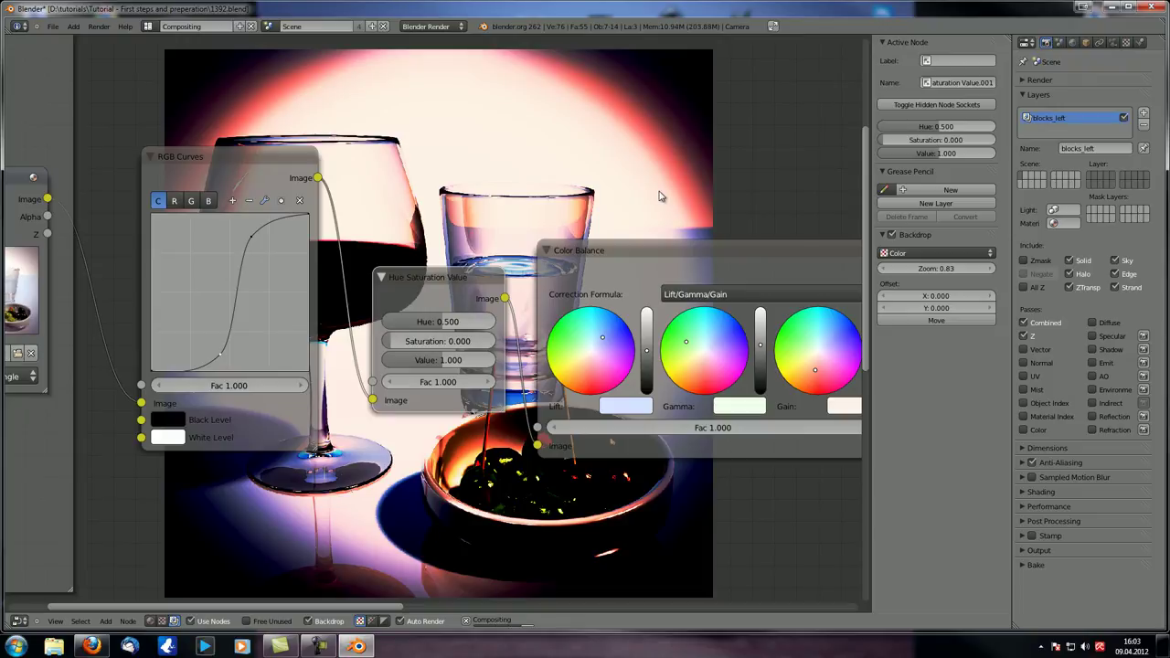
middle_click_drag(741, 106, 614, 66)
scroll(539, 122, "down", 1)
scroll(638, 88, "up", 3)
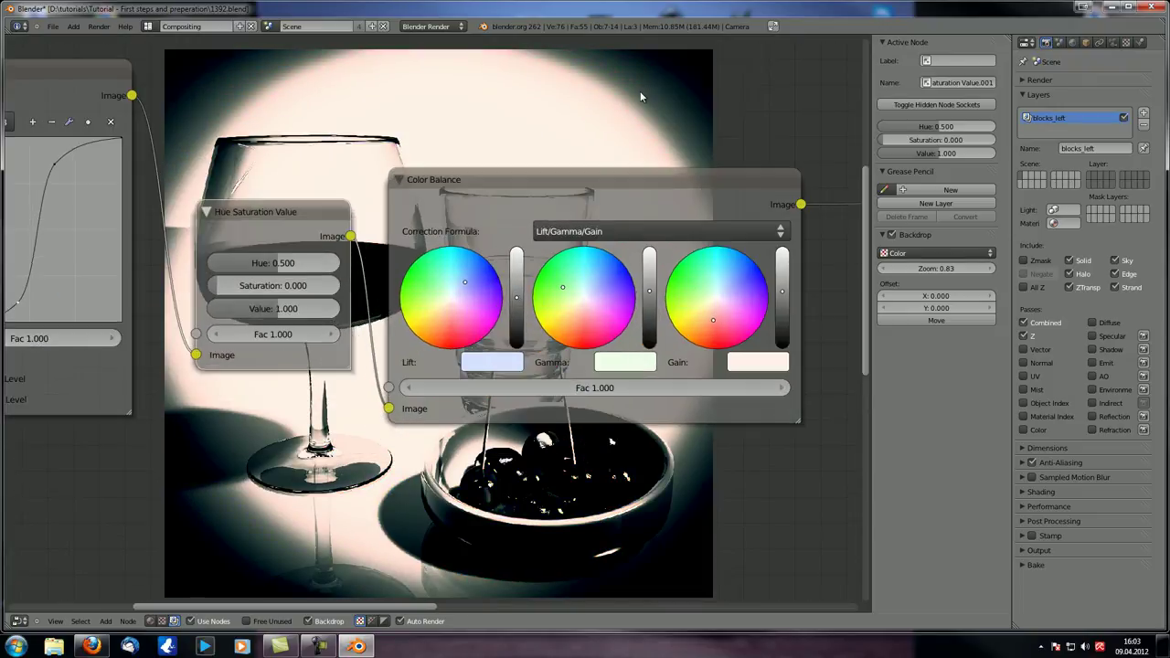
Step: Enlarge the backdrop around the image's dark upper-right corner and move the Color Balance node lower to uncover it
middle_click_drag(656, 98, 652, 107)
key("alt+v")
key("alt+v")
key("alt+v")
key("alt+v")
key("alt+v")
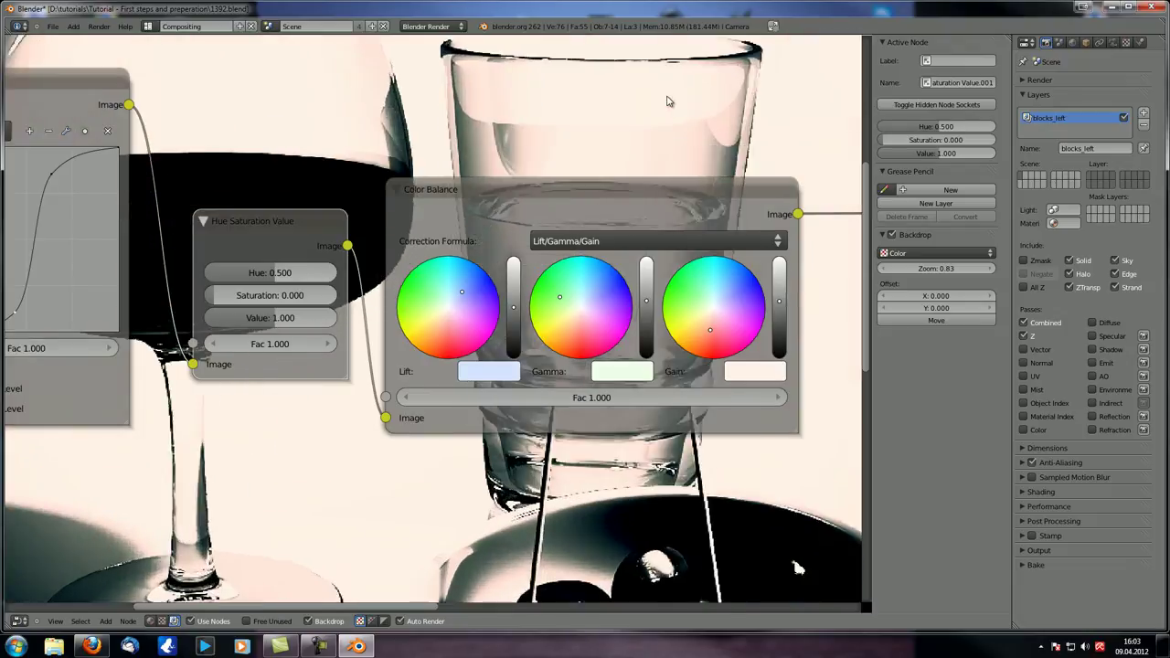
middle_click_drag(616, 187, 187, 524, "alt")
middle_click_drag(454, 185, 556, 188, "alt")
left_click_drag(557, 187, 571, 349)
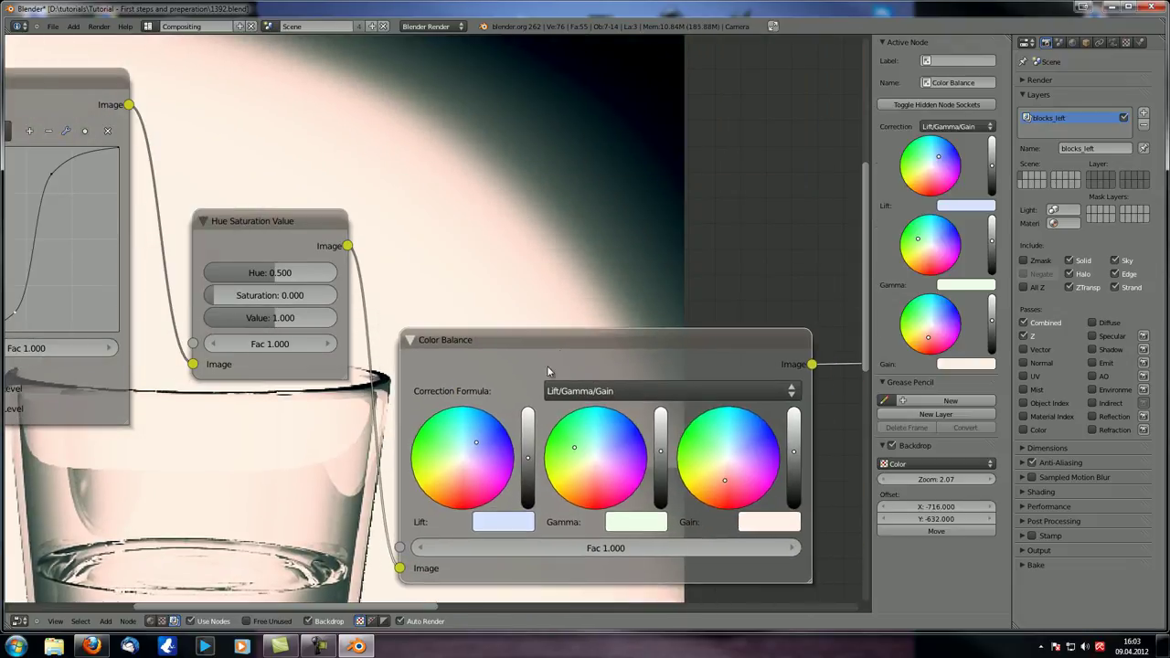
Step: Tint the Color Balance node's Lift a stronger blue, its Gain pale yellow and its Gamma slightly more green
left_click_drag(486, 443, 491, 442)
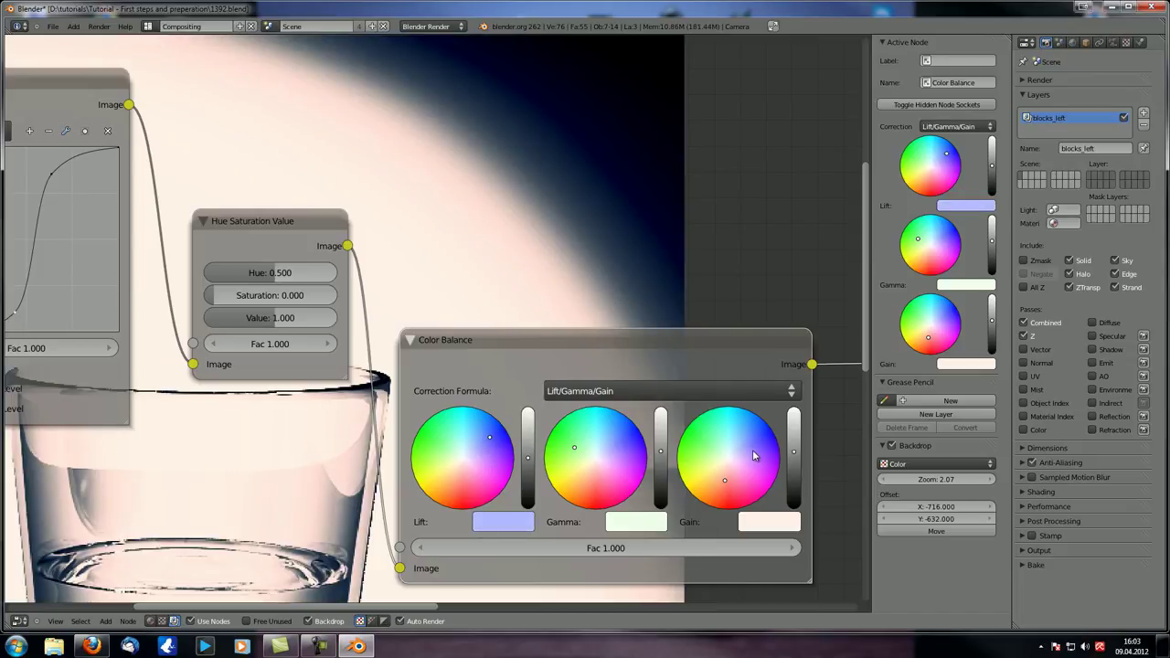
left_click_drag(718, 491, 710, 487)
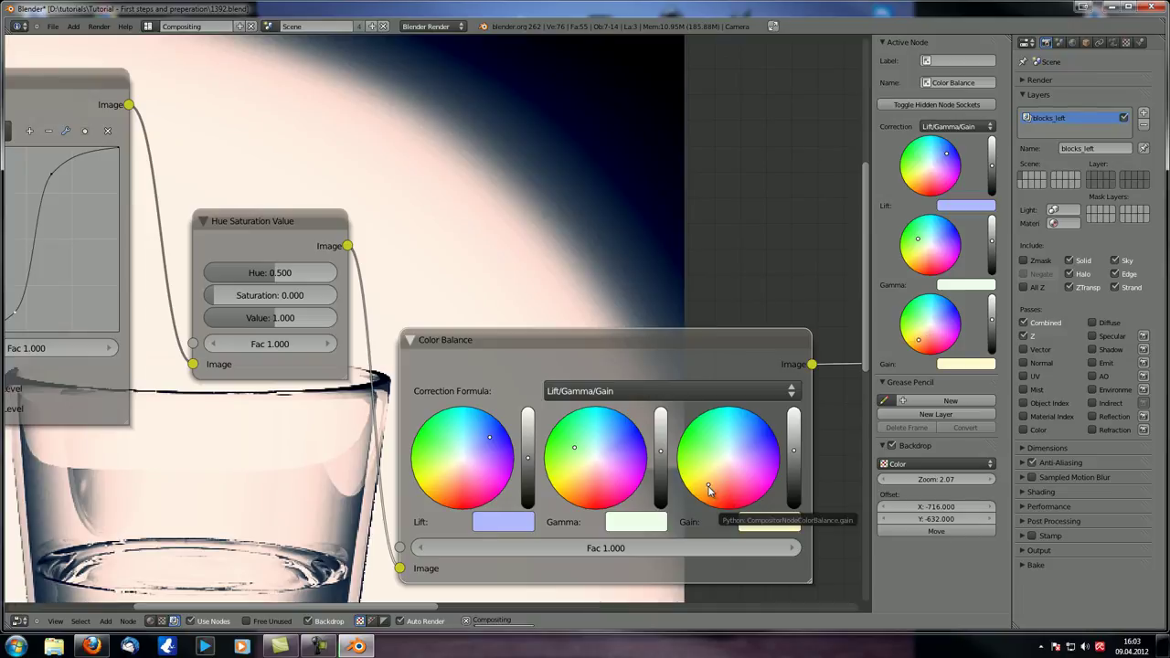
left_click(569, 447)
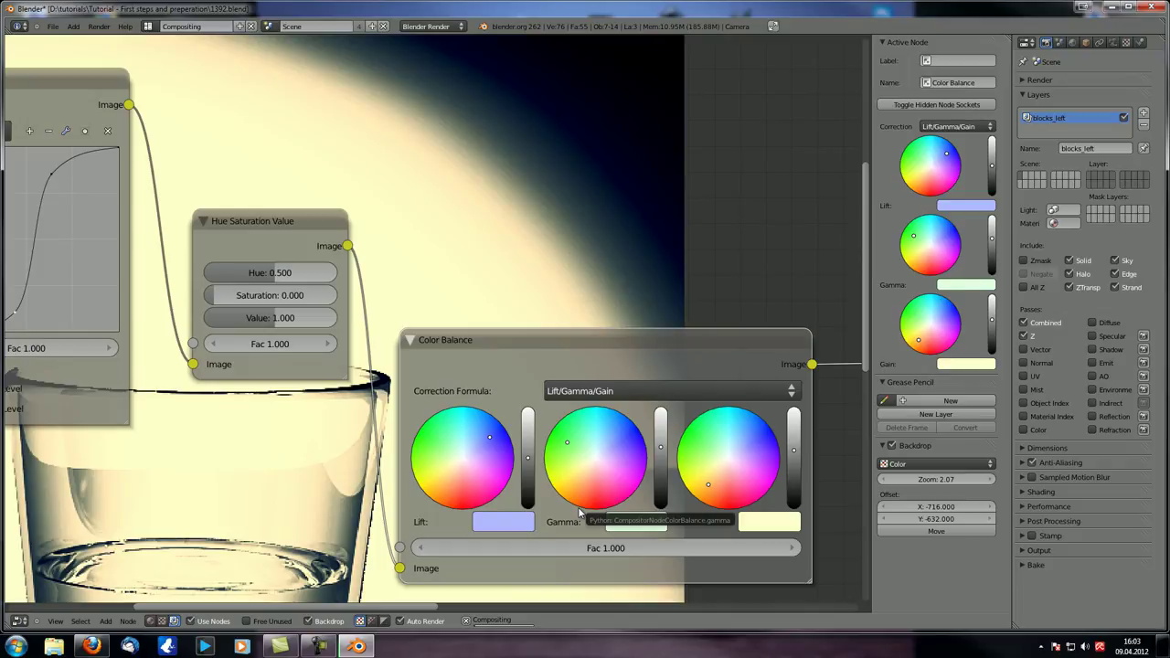
Step: Shrink the backdrop back to 0.83 zoom and reposition it so most of the image is clear of the nodes
scroll(553, 358, "down", 1)
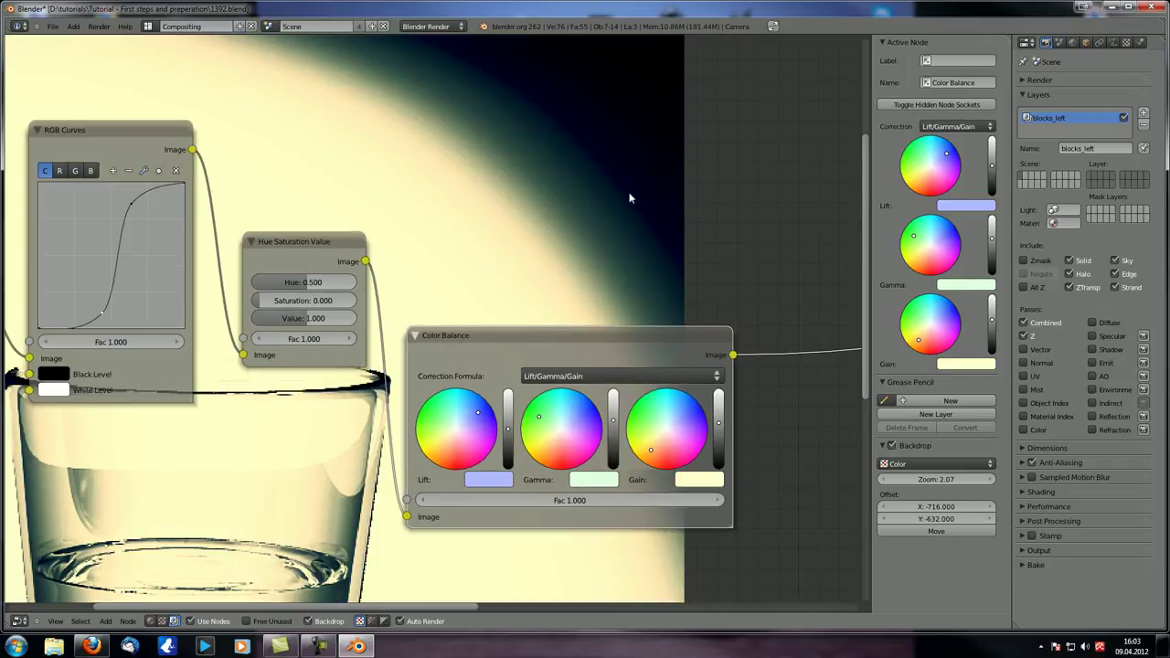
scroll(474, 295, "down", 2)
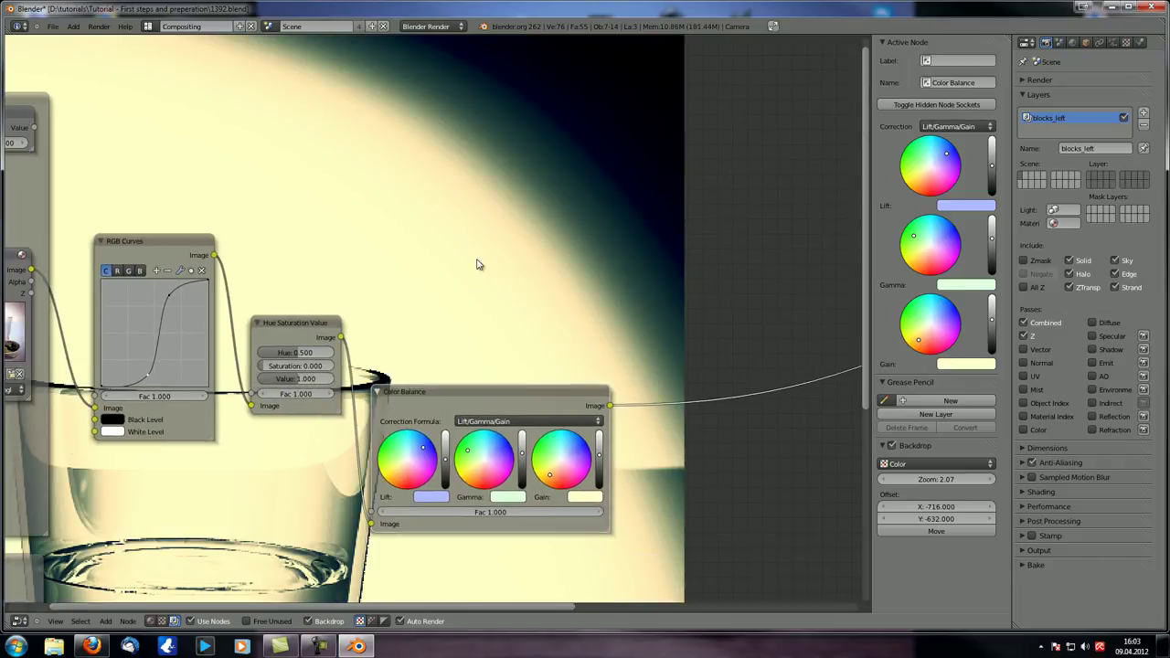
key("alt+v")
key("alt+v")
key("v")
key("v")
key("v")
key("v")
key("v")
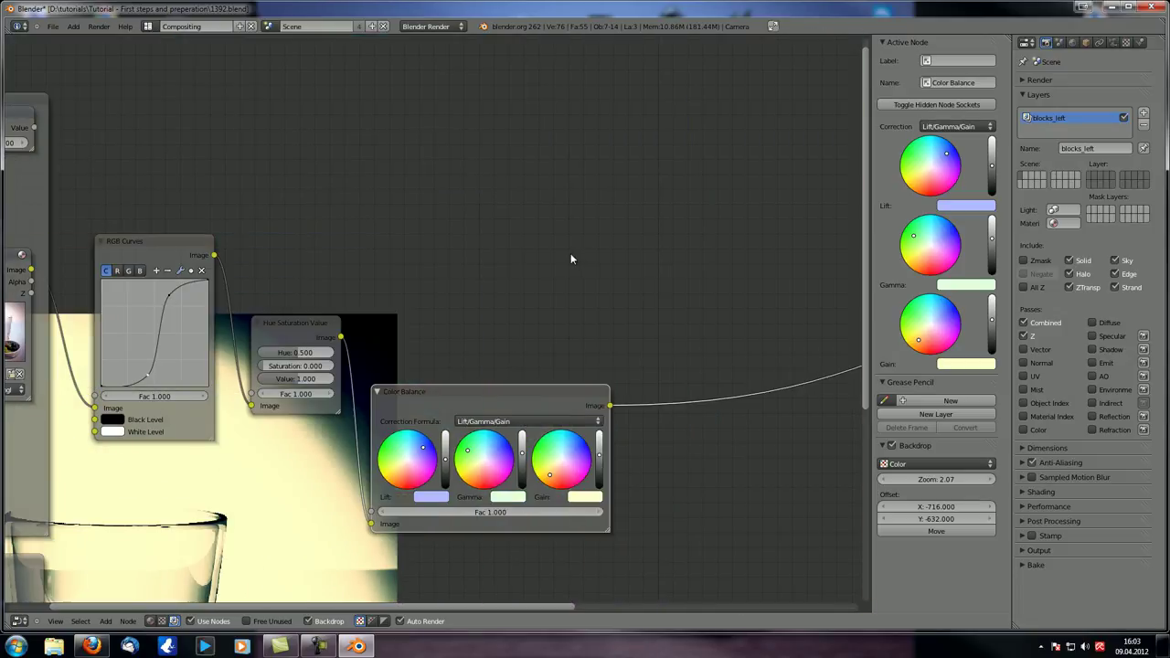
key("v")
key("v")
middle_click_drag(415, 352, 812, 34, "alt")
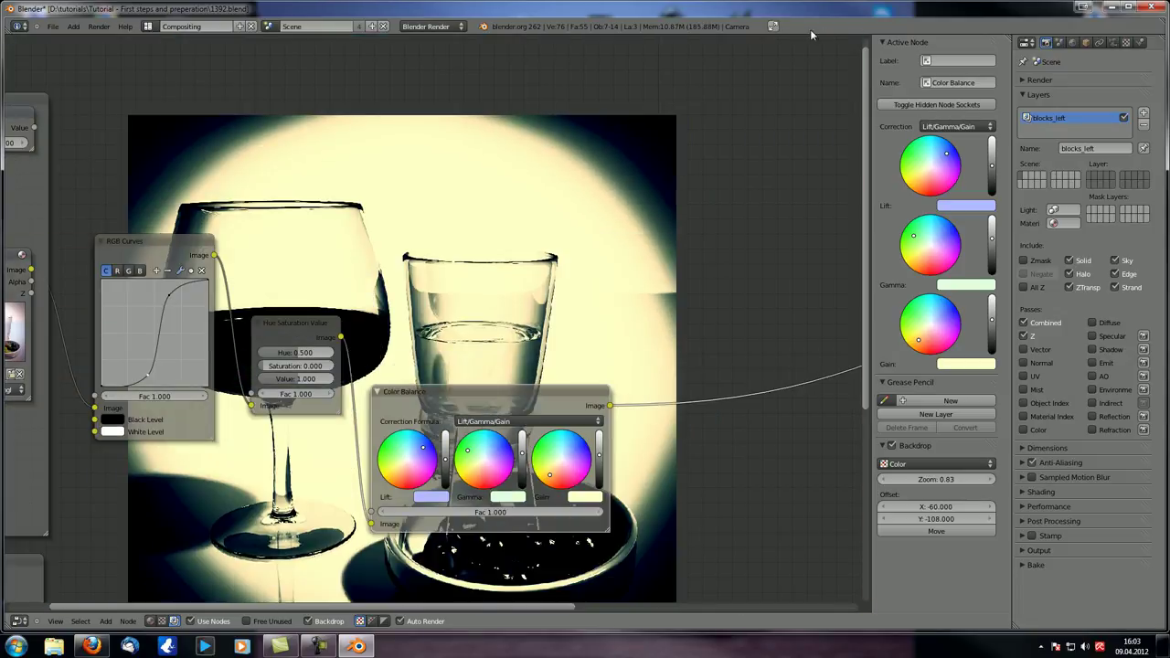
middle_click_drag(534, 279, 548, 162, "alt")
middle_click_drag(476, 297, 472, 350)
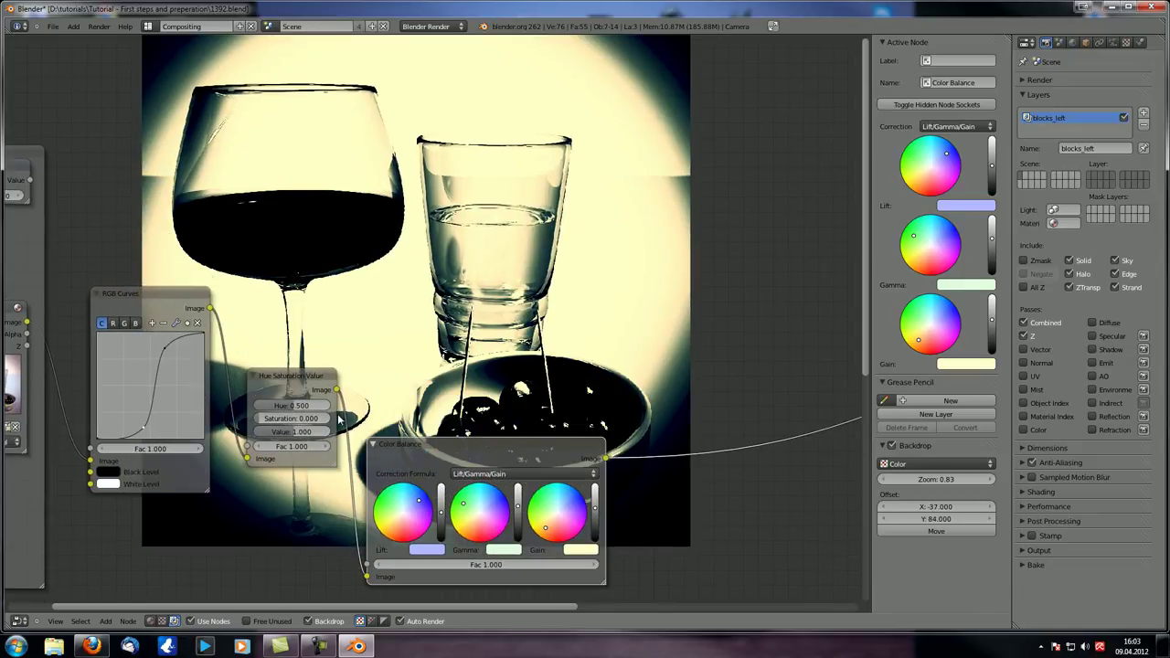
Step: Soften the RGB Curves node's S-curve by pulling both of its points closer to the diagonal
left_click_drag(169, 350, 175, 358)
left_click_drag(145, 428, 130, 420)
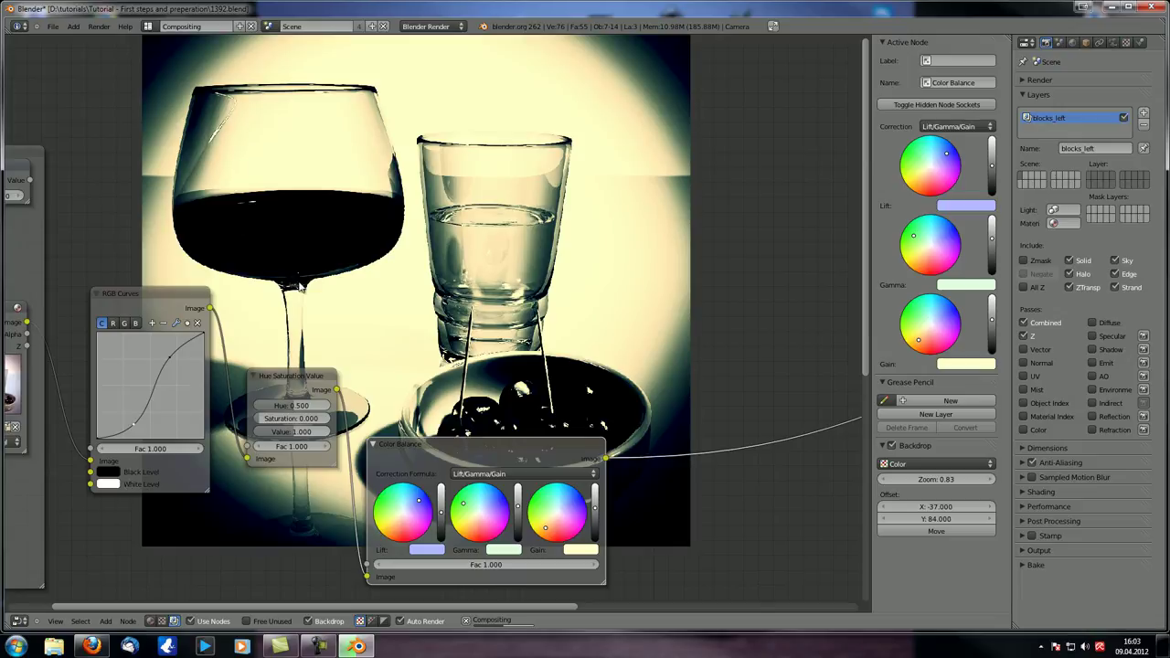
middle_click_drag(477, 233, 496, 183)
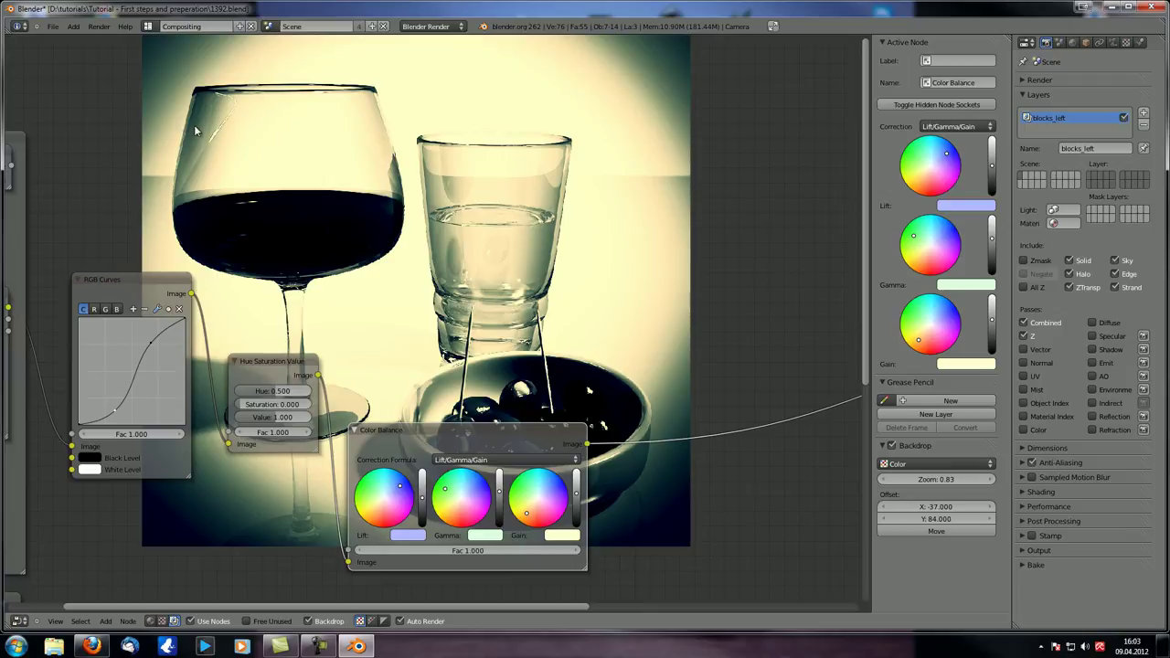
Step: Detach the Color Balance node and place it in the color nodes frame, extending the frame downward to fit it
middle_click_drag(611, 390, 373, 230)
scroll(264, 251, "down", 1)
middle_click_drag(265, 251, 533, 146)
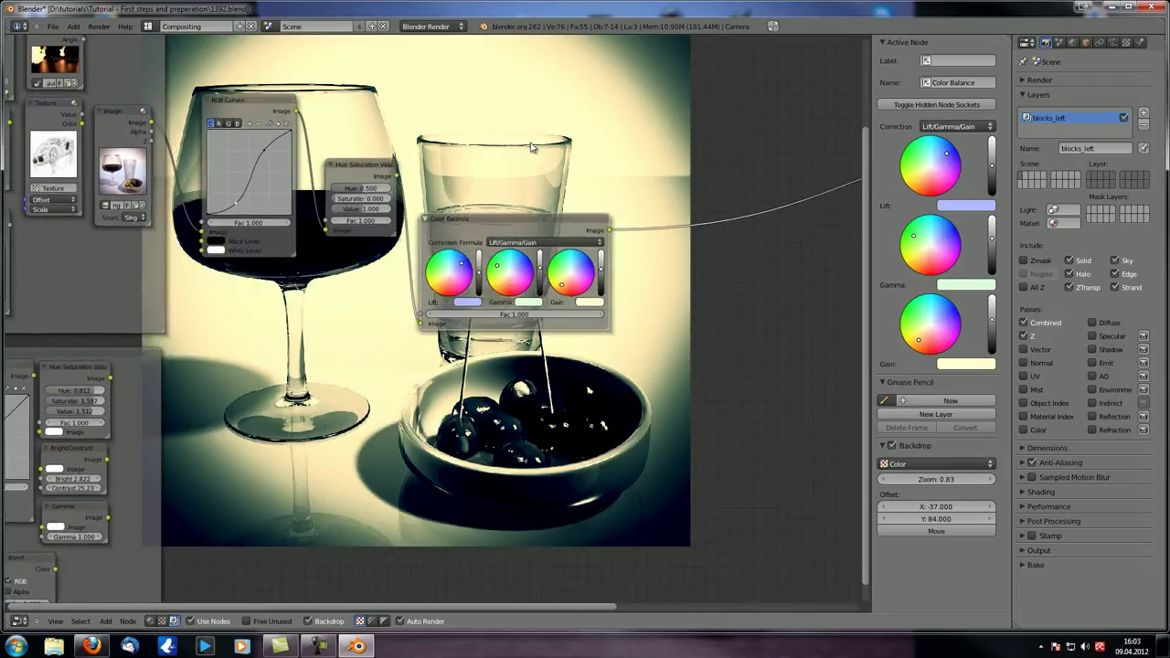
scroll(494, 194, "down", 4)
middle_click_drag(440, 257, 473, 207)
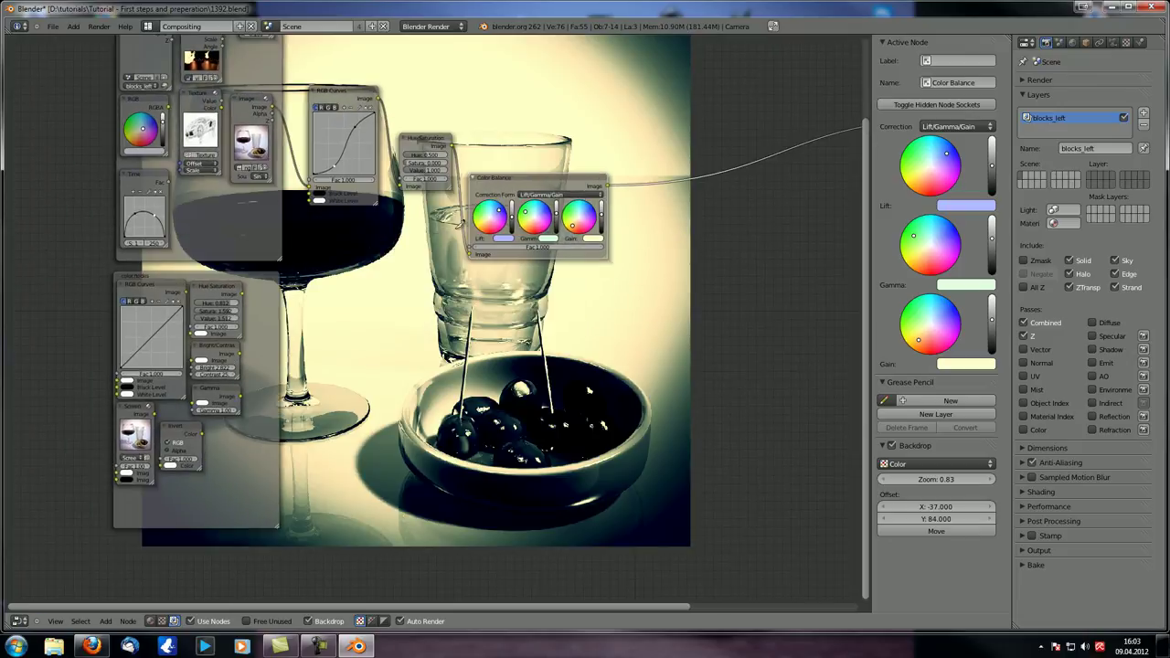
key("g")
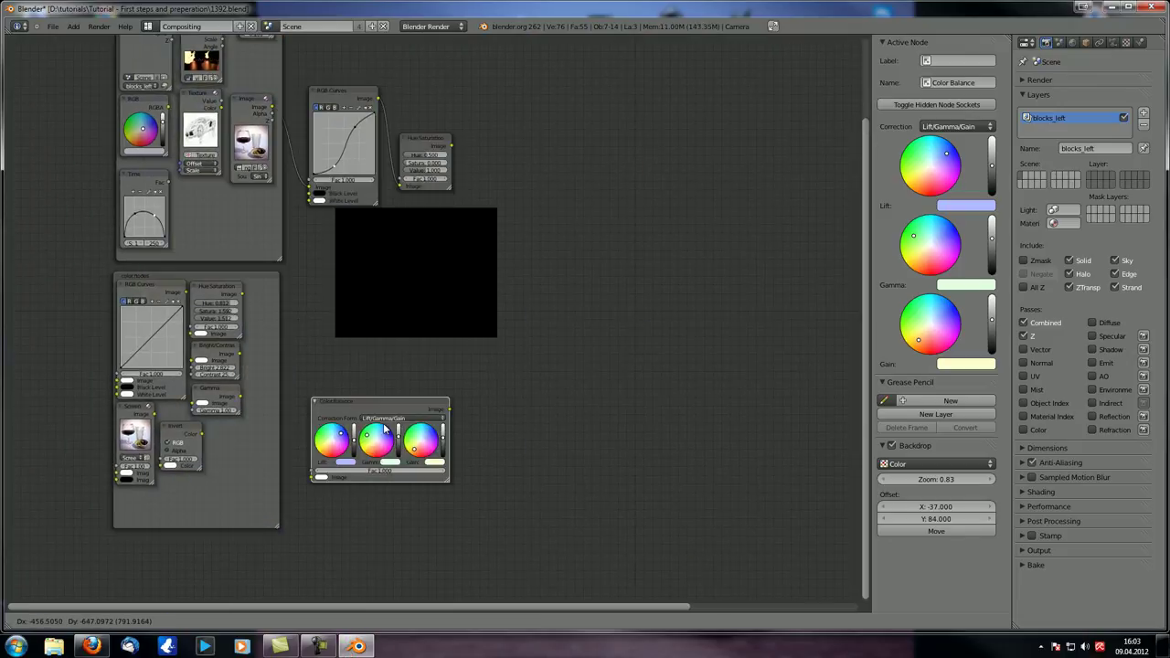
left_click(199, 469)
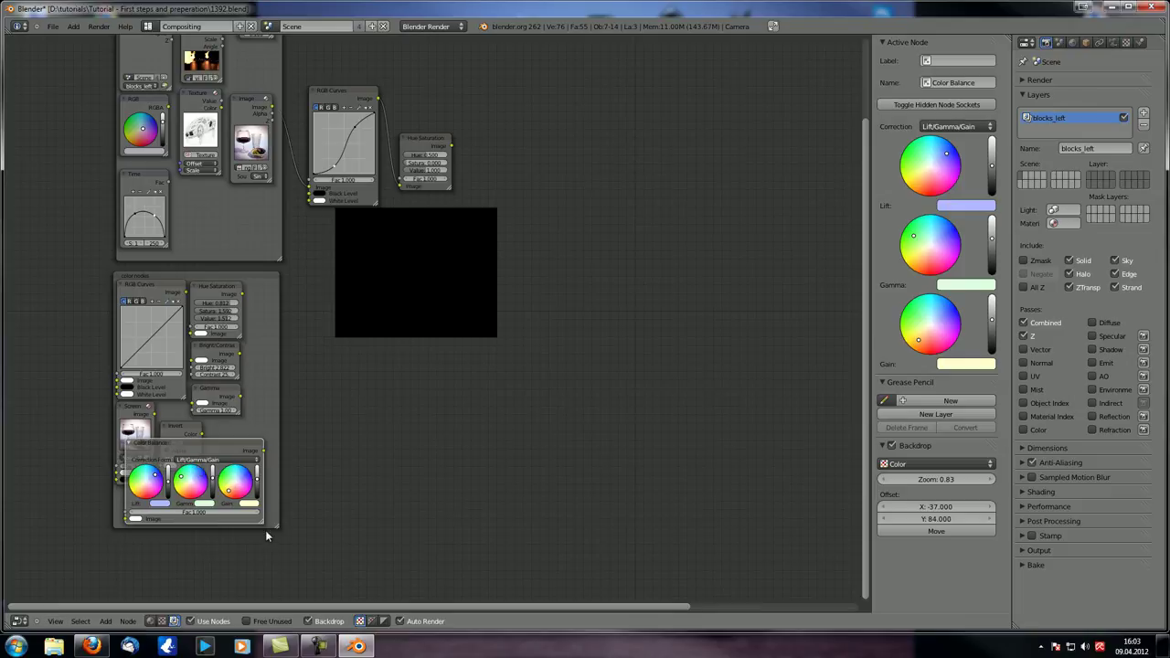
left_click_drag(277, 524, 280, 577)
left_click_drag(224, 458, 220, 517)
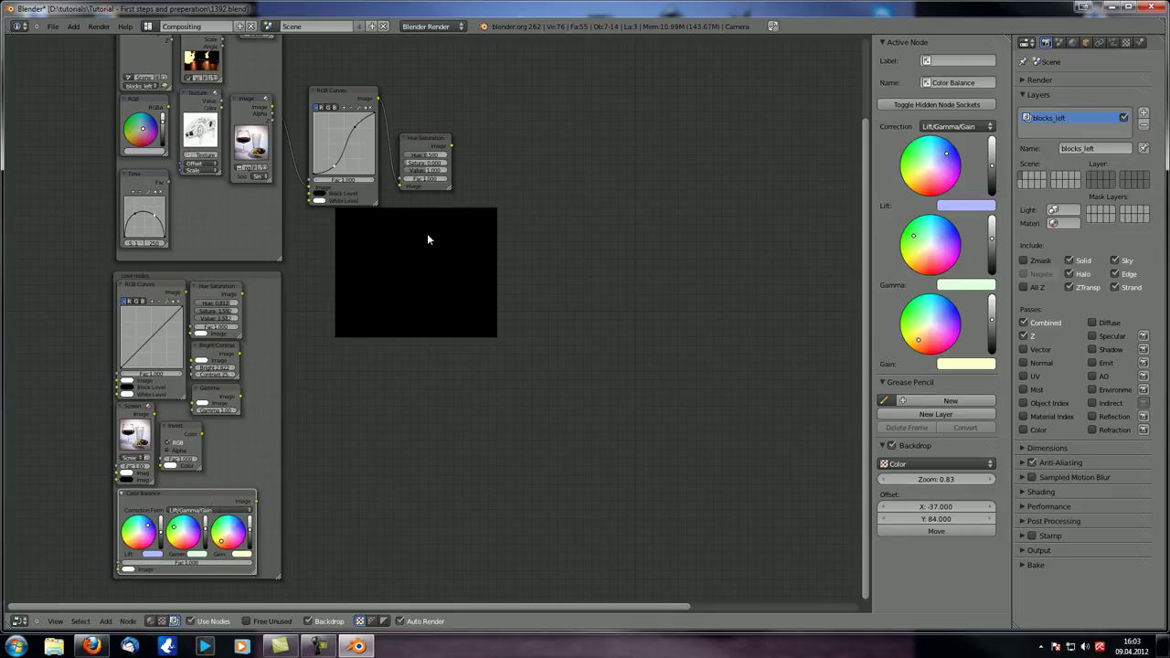
Step: Delete the loose Hue Saturation Value and RGB Curves nodes outside the frames
scroll(429, 237, "up", 2)
left_click(451, 203)
key("x")
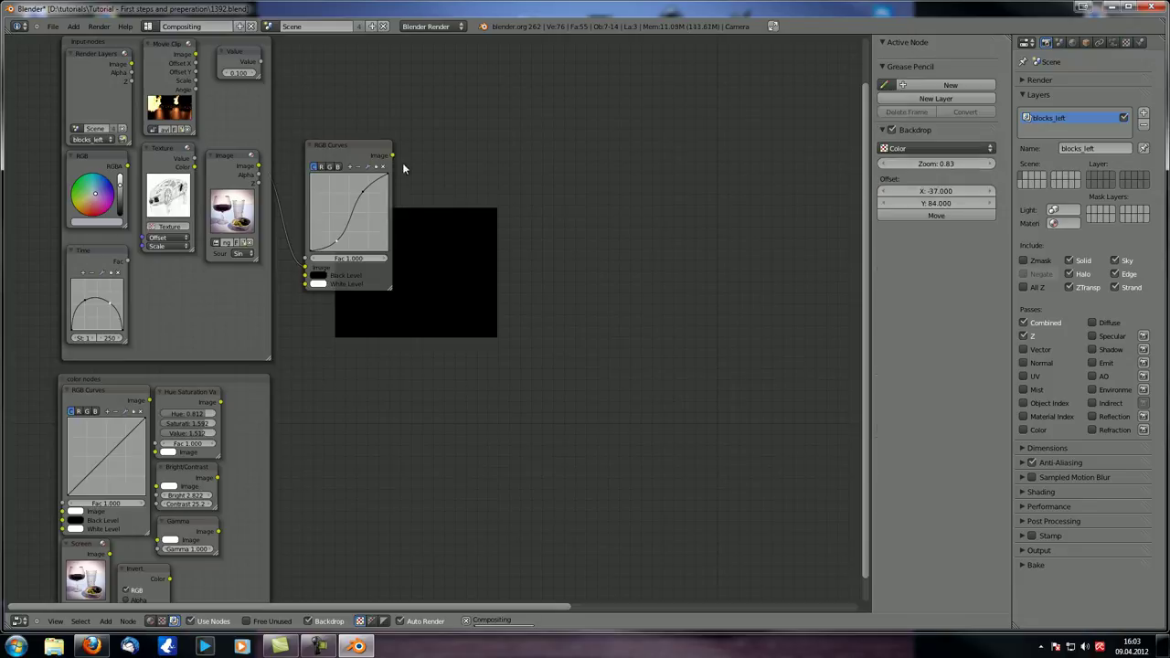
left_click(366, 149)
key("x")
Step: Add a Hue Correct node and place it in the open area between the input and output frames
key("shift+a")
mouse_move(404, 220)
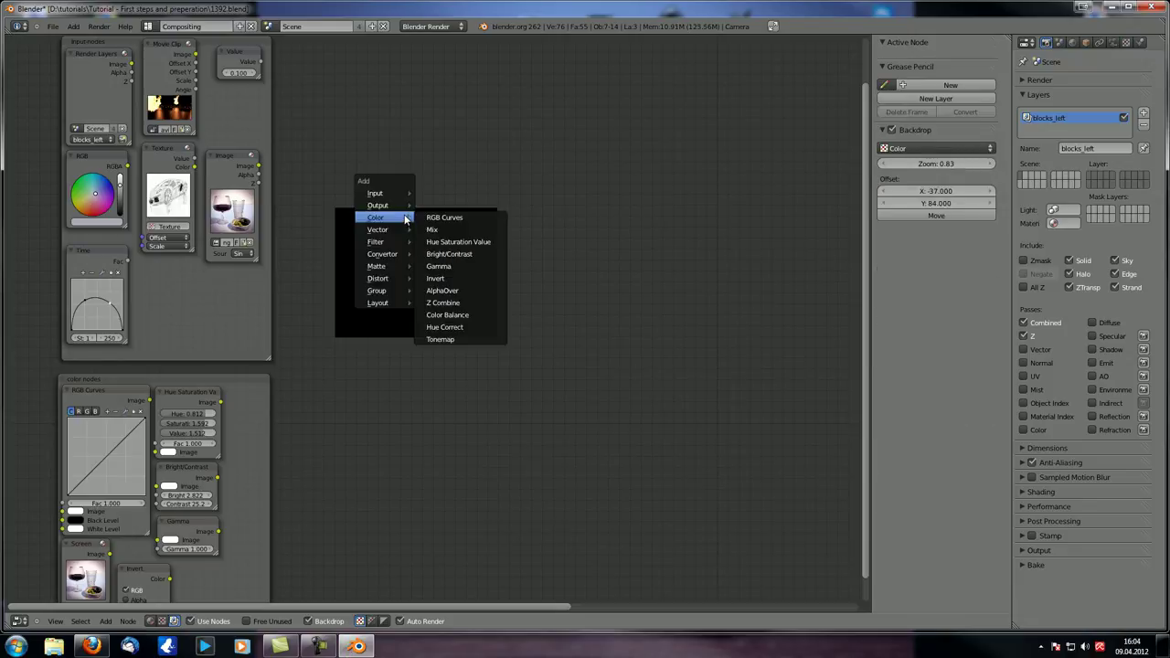
left_click(488, 327)
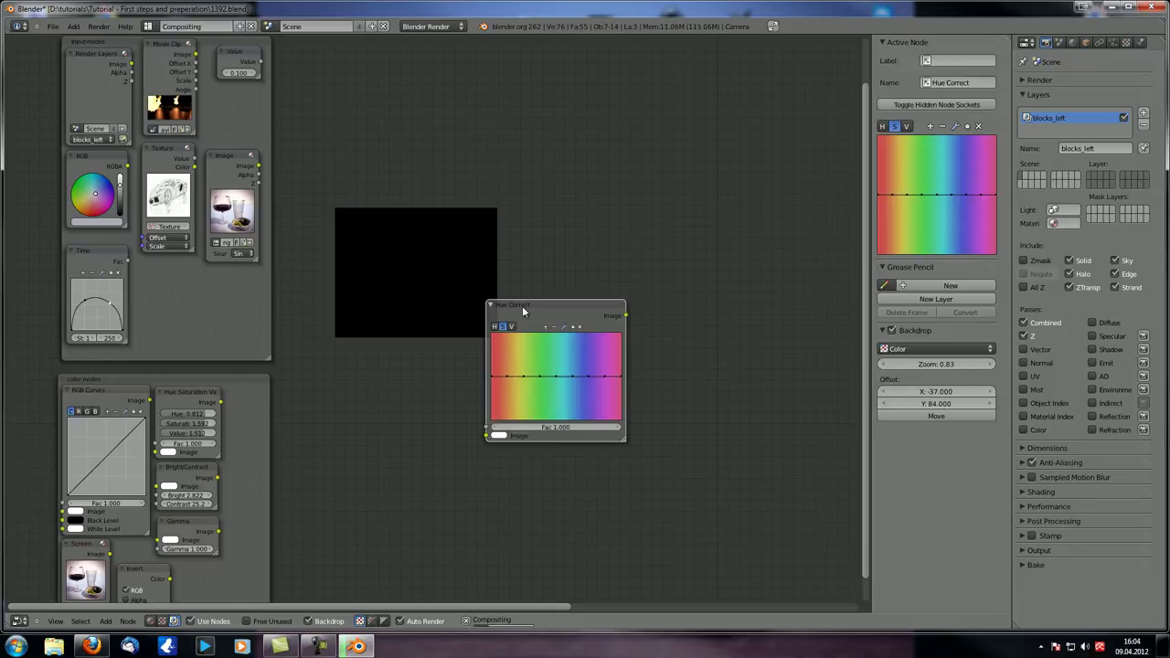
left_click(584, 152)
middle_click_drag(478, 260, 328, 339)
scroll(373, 295, "down", 4)
middle_click_drag(372, 287, 294, 214)
scroll(276, 265, "down", 1)
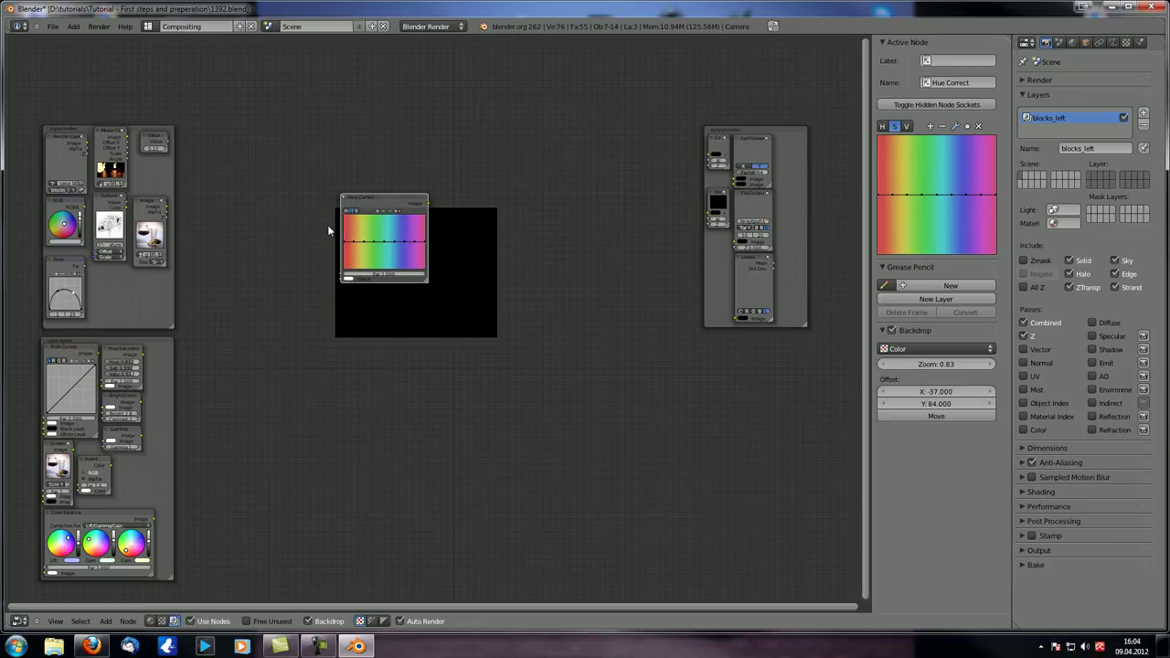
scroll(328, 230, "up", 1)
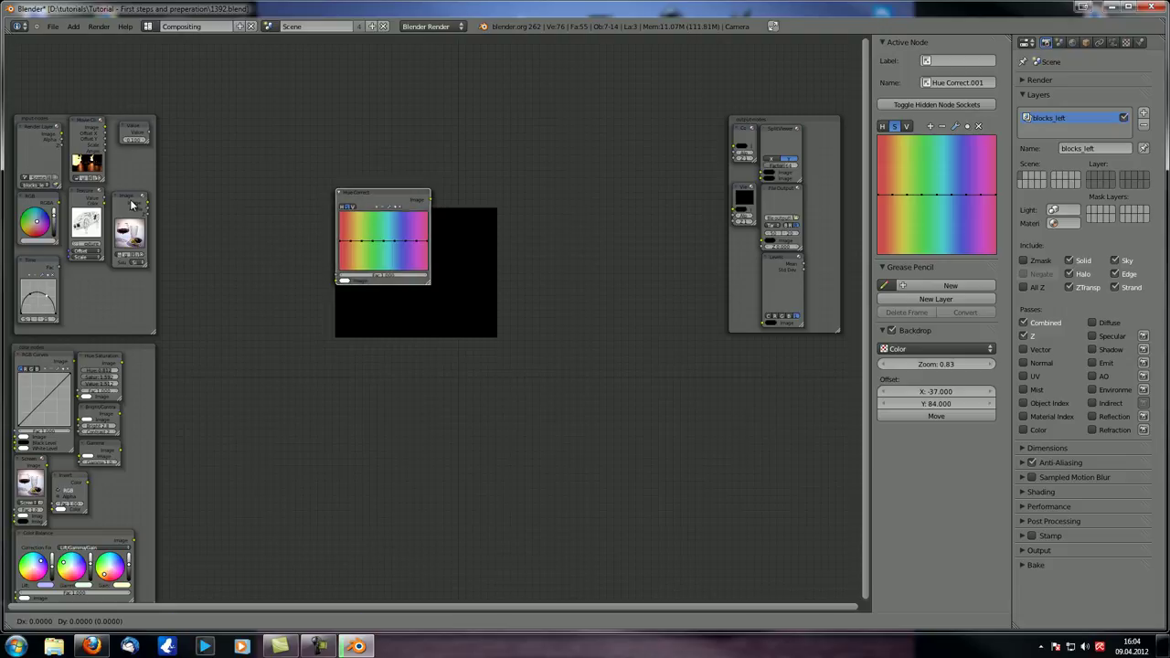
key("shift+d")
key("x")
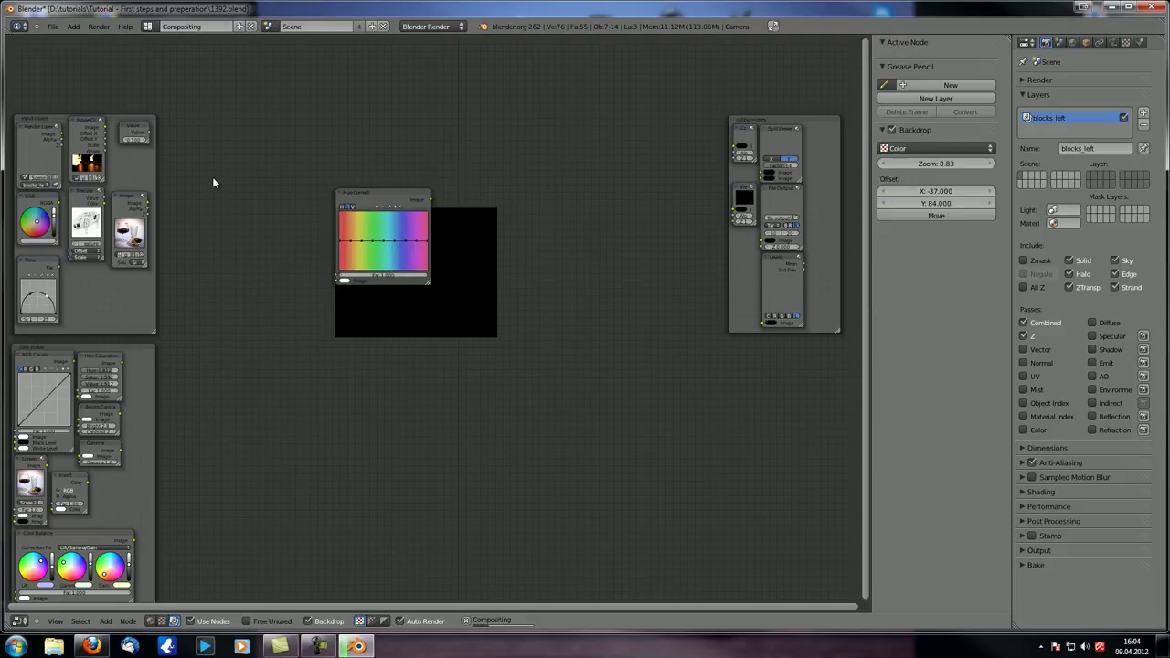
Step: Connect the wined14.png image to the Viewer and insert the Hue Correct node into that link
left_click(136, 201)
left_click(135, 201, "ctrl+shift")
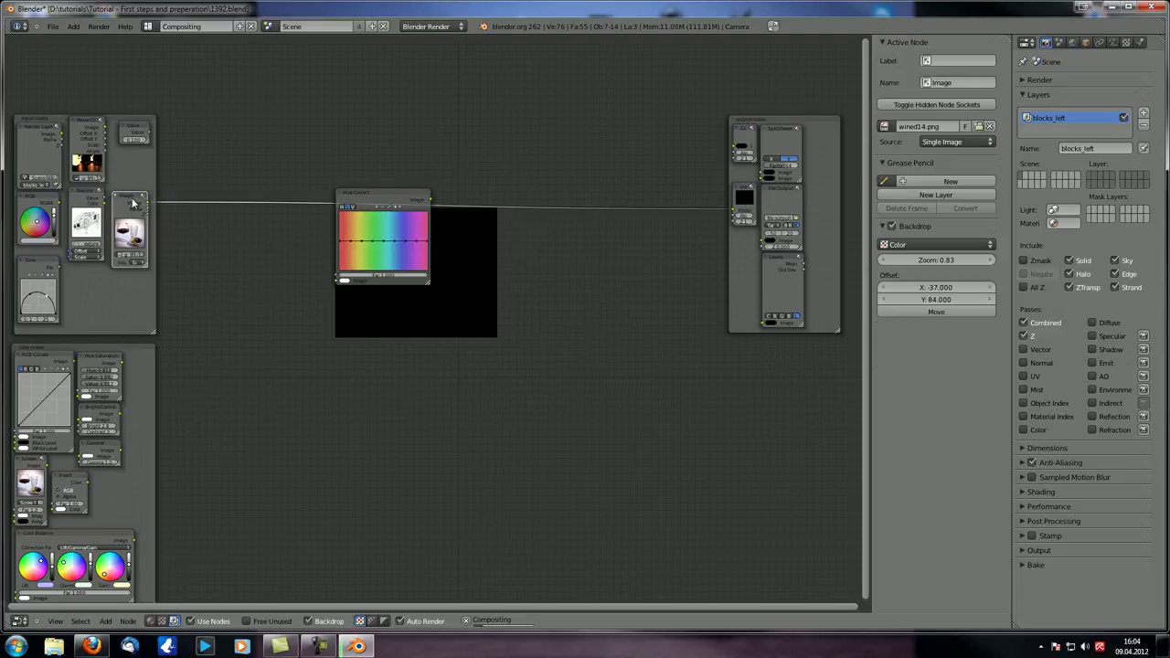
scroll(300, 288, "up", 8)
middle_click_drag(347, 301, 499, 429)
scroll(468, 396, "up", 4)
middle_click_drag(490, 335, 437, 396)
scroll(405, 384, "up", 4)
left_click_drag(403, 199, 529, 180)
left_click_drag(597, 214, 676, 288)
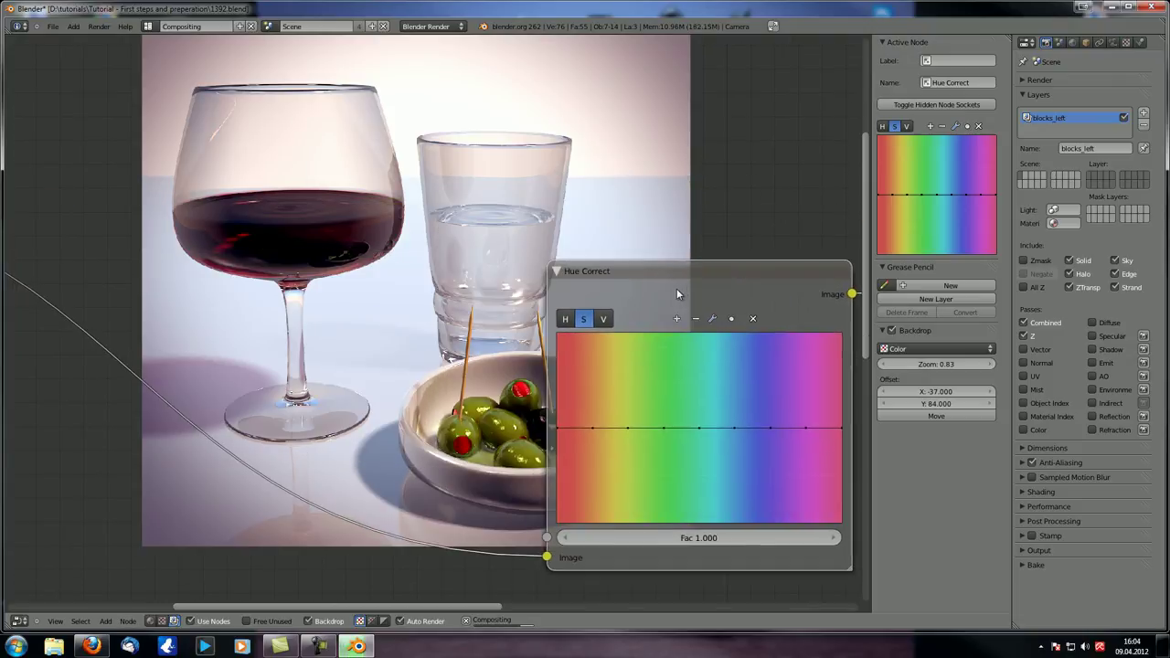
Step: Raise the Hue Correct saturation curve into a tall peak around the cyan and blue hues
middle_click_drag(574, 373, 500, 384)
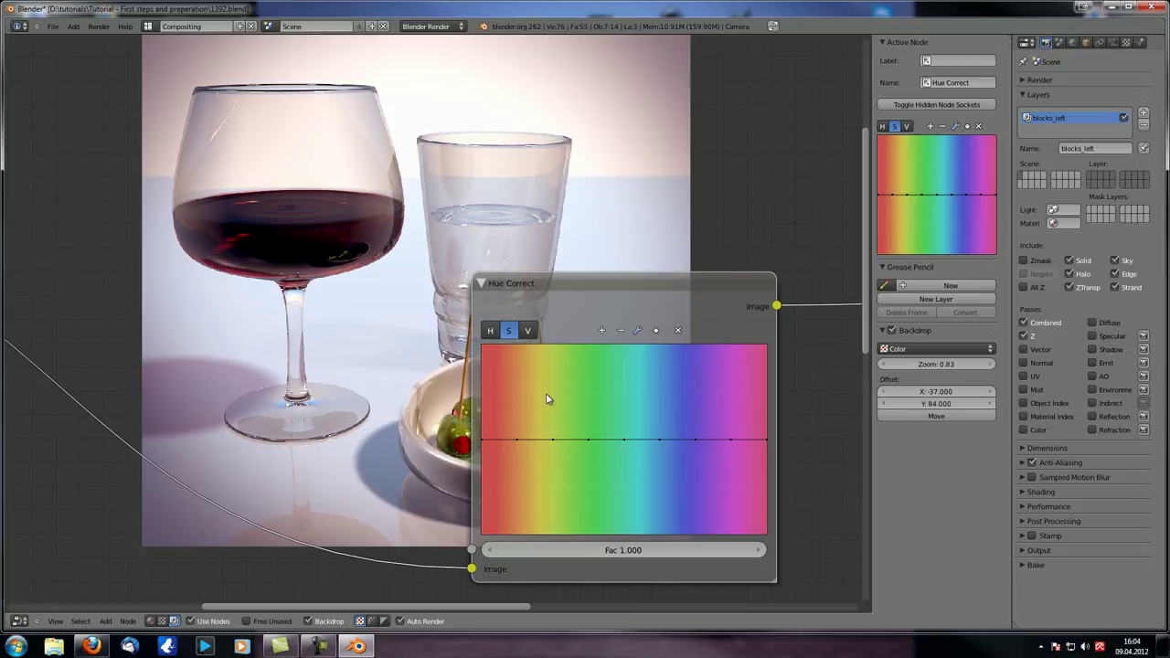
scroll(370, 325, "up", 1)
middle_click_drag(370, 325, 341, 297)
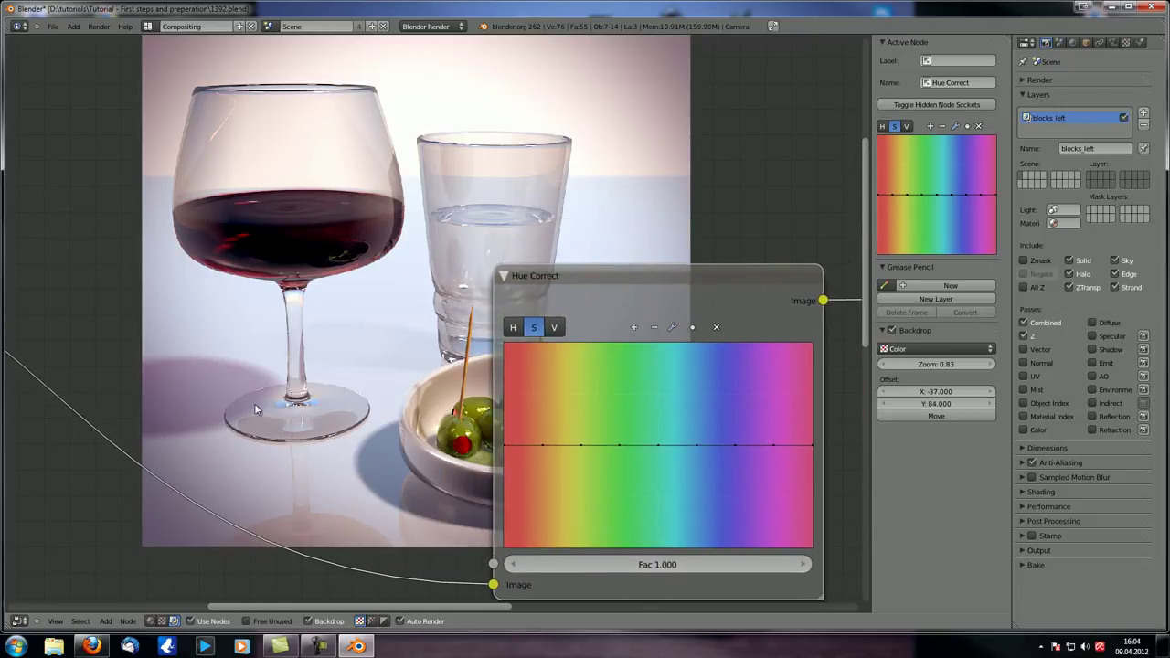
middle_click_drag(419, 189, 621, 154)
middle_click_drag(629, 273, 587, 256)
middle_click_drag(751, 403, 666, 462)
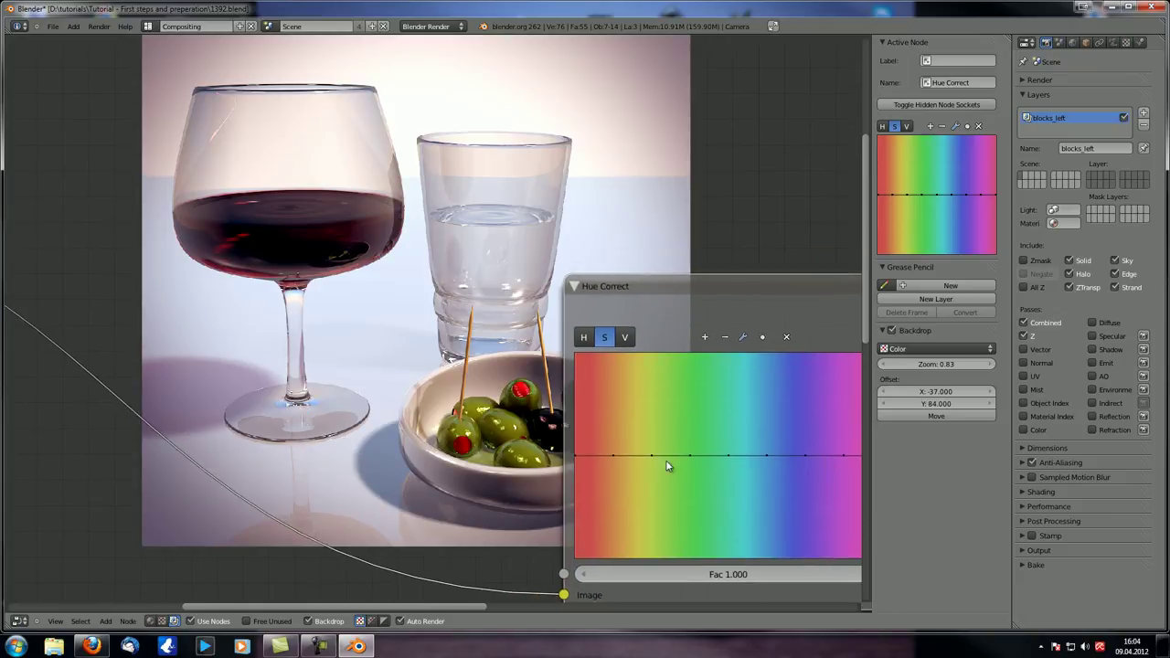
left_click_drag(759, 428, 762, 424)
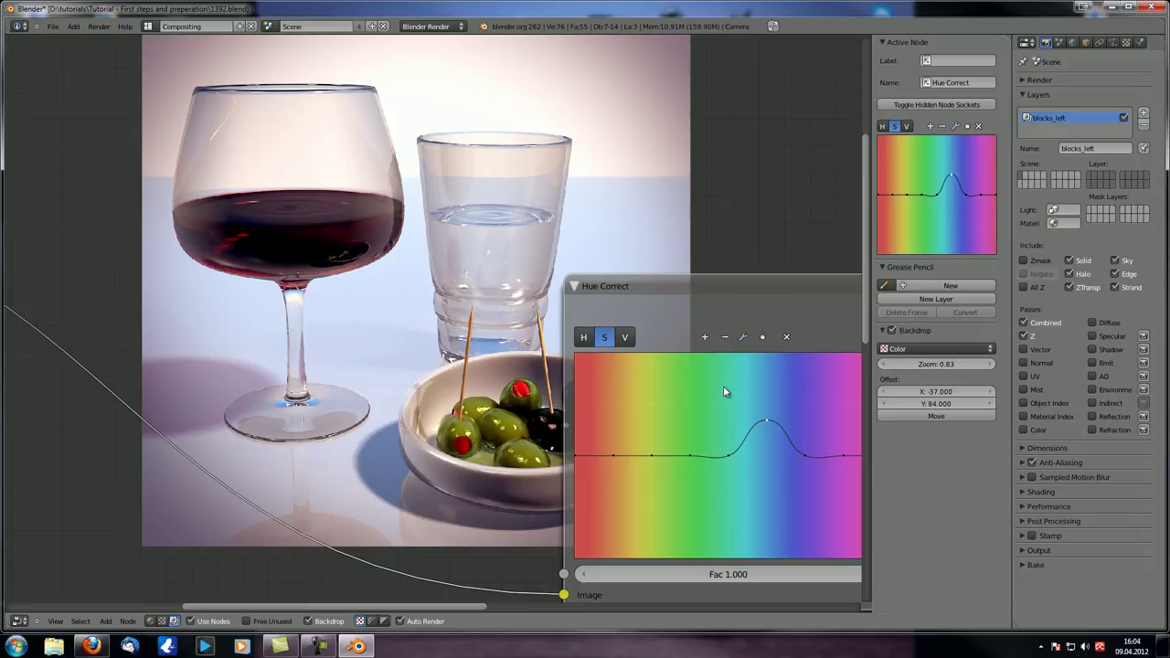
left_click_drag(768, 420, 770, 393)
left_click_drag(728, 455, 738, 430)
left_click_drag(804, 454, 769, 375)
Step: Raise both red ends of the saturation curve and its orange point
middle_click_drag(322, 404, 353, 305)
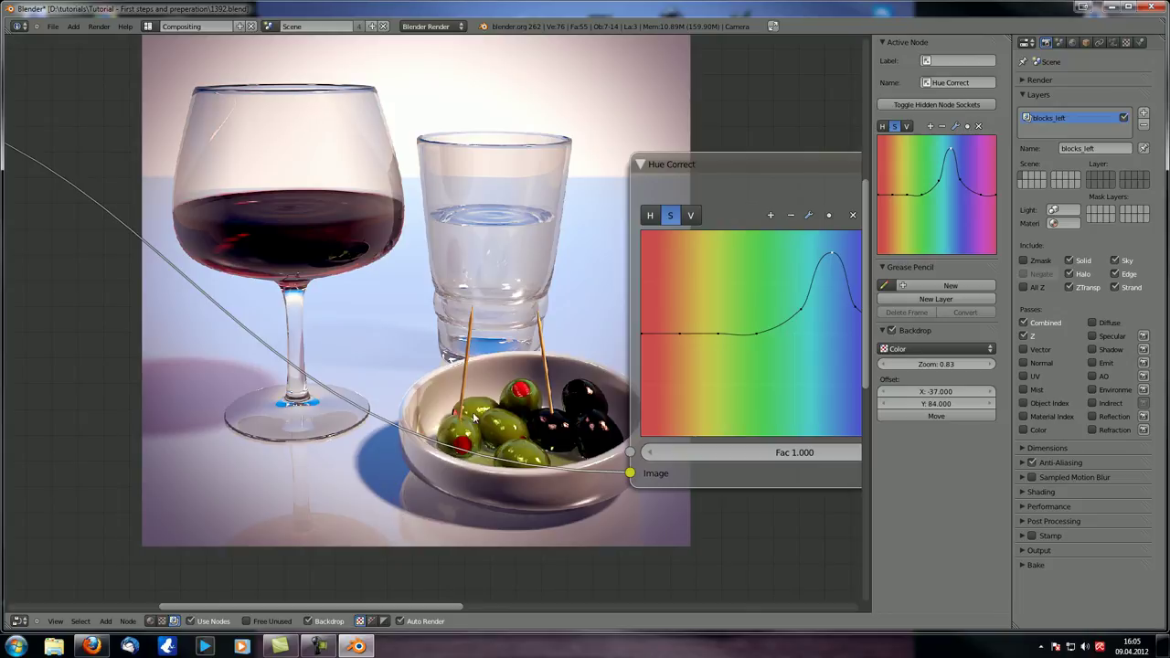
mouse_move(578, 404)
middle_mouse_down()
mouse_move(670, 438)
mouse_move(614, 401)
mouse_move(592, 410)
middle_mouse_up()
middle_click_drag(516, 370, 507, 371)
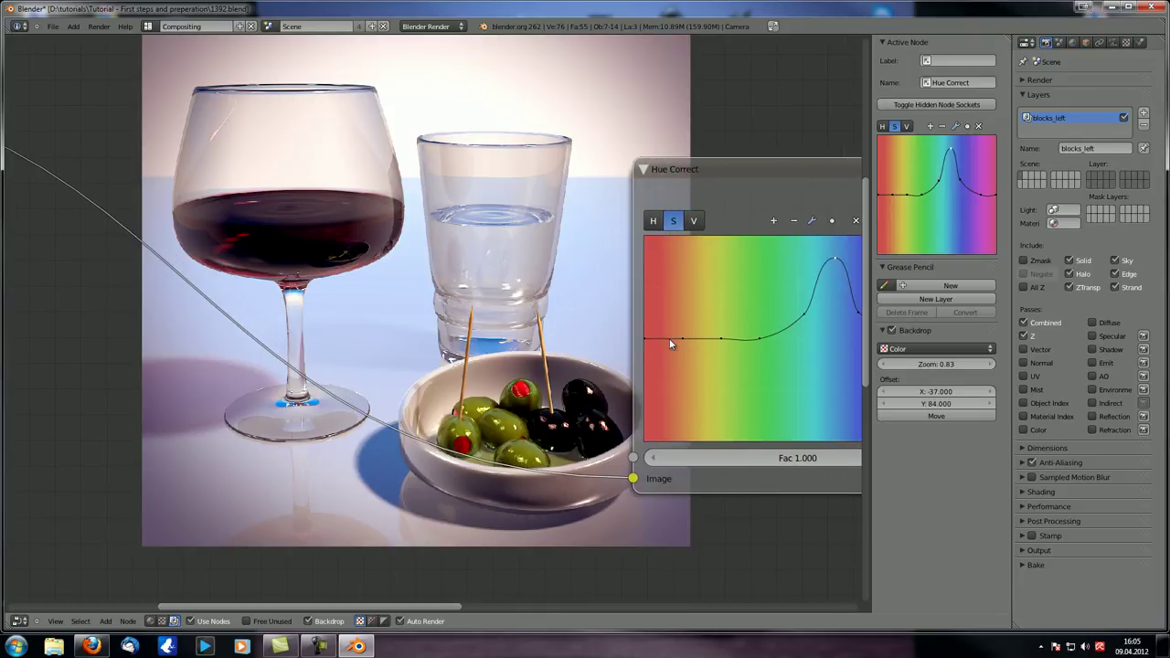
left_click_drag(647, 336, 641, 281)
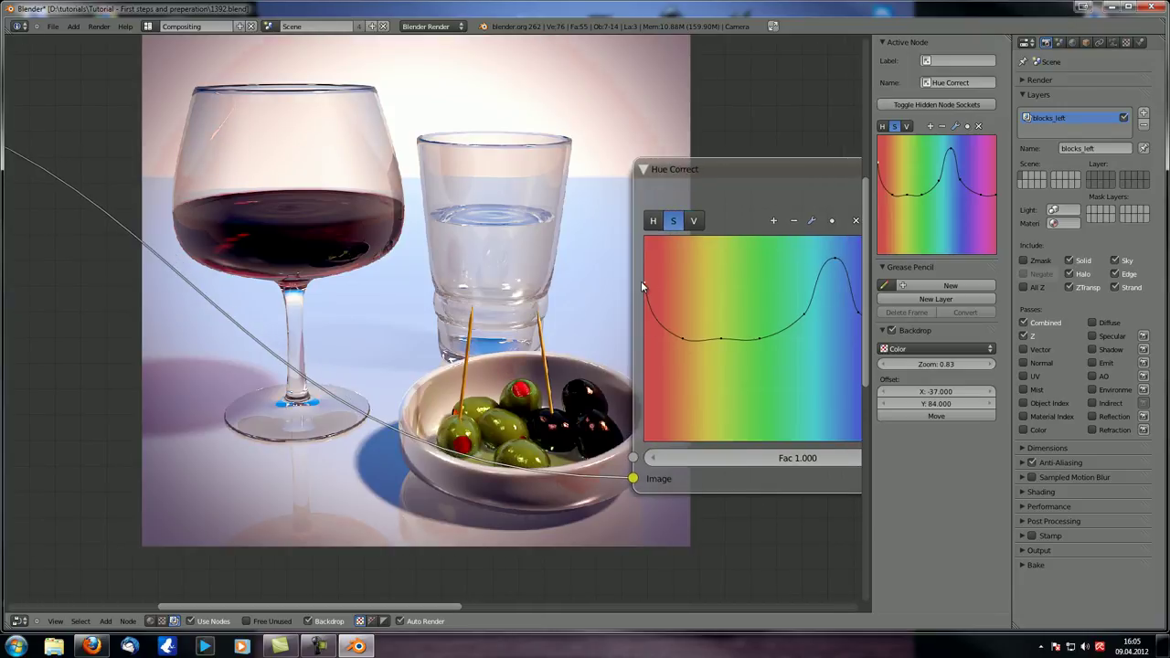
middle_click_drag(517, 183, 561, 260)
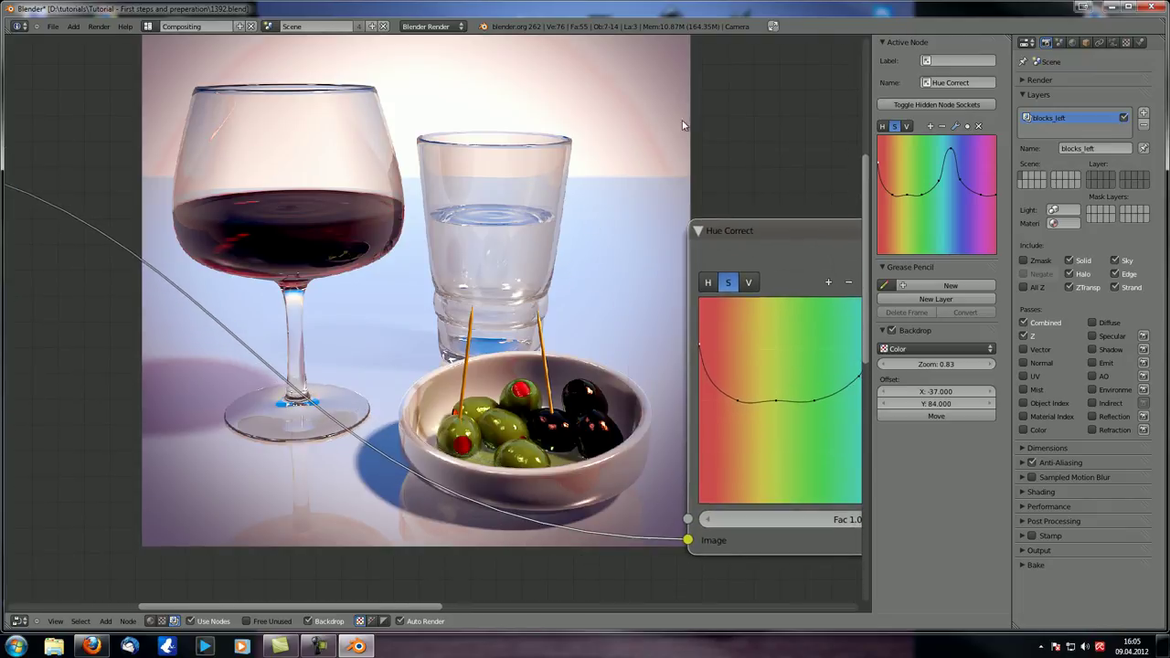
left_click_drag(701, 345, 672, 406)
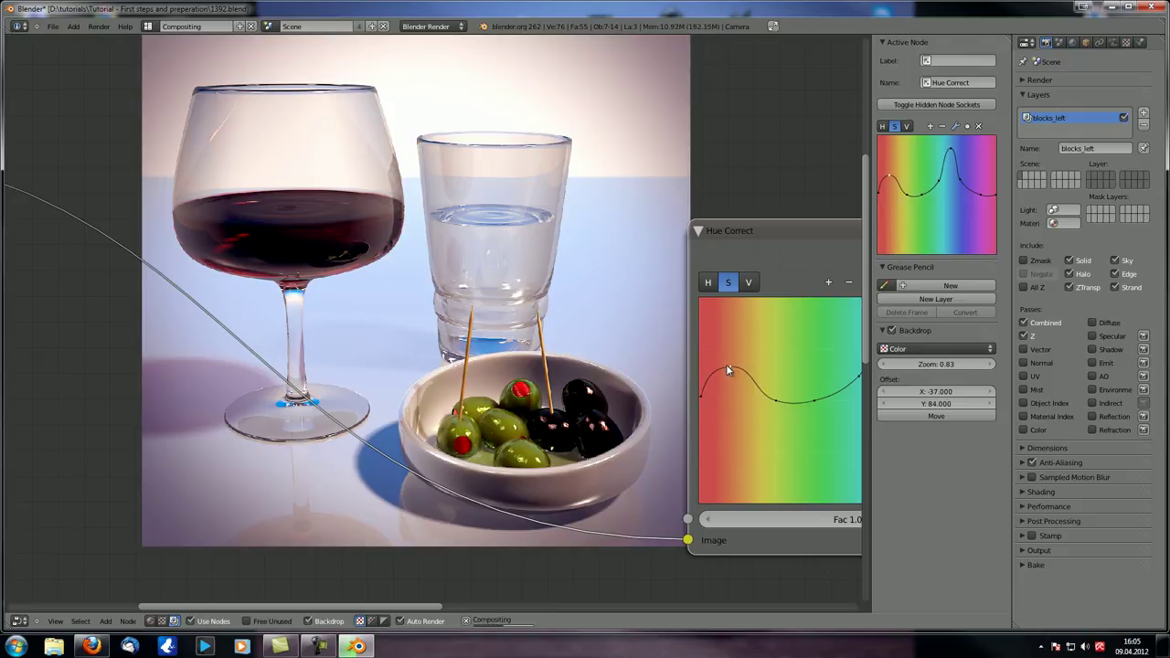
left_click_drag(726, 371, 733, 348)
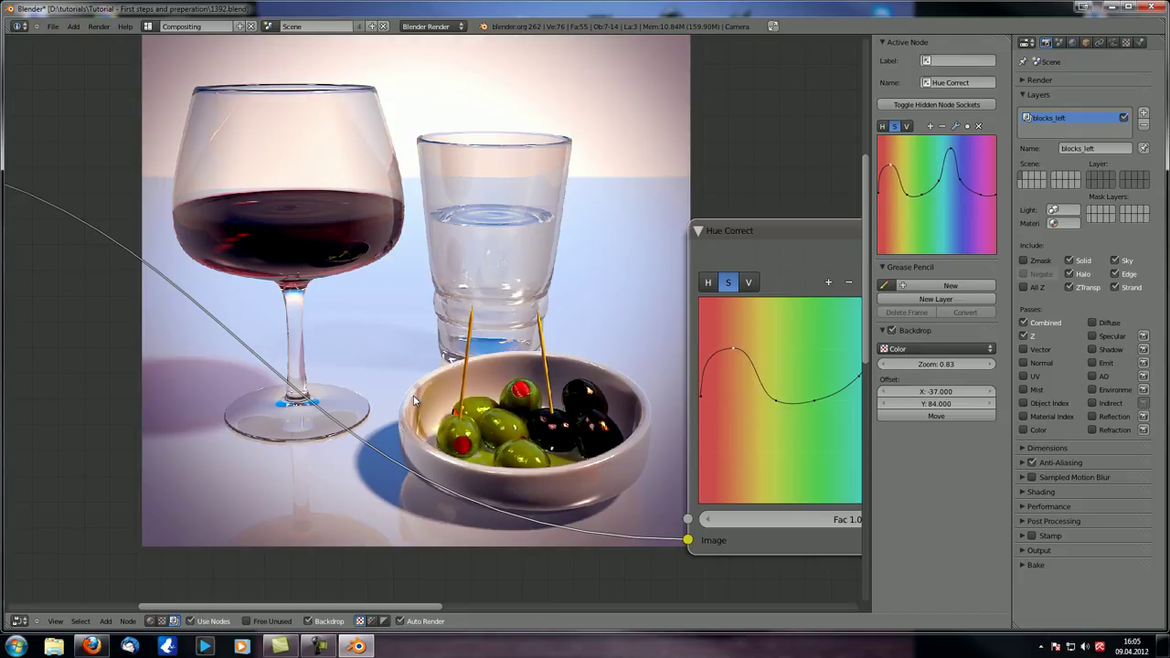
left_click_drag(697, 381, 676, 359)
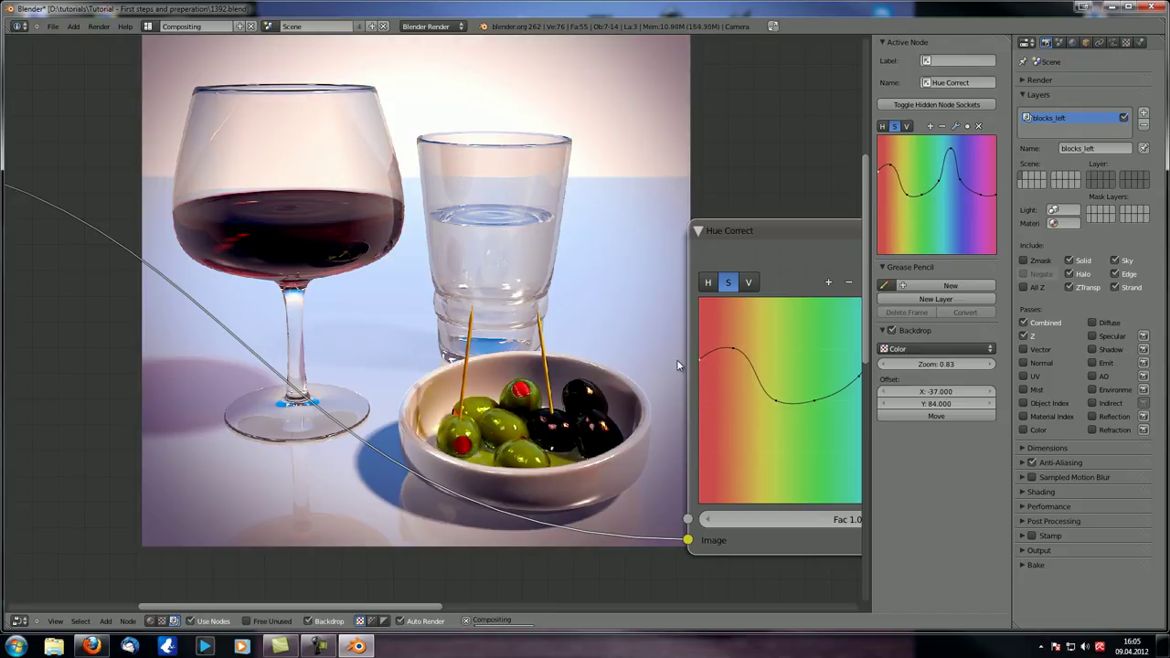
scroll(769, 459, "down", 1)
middle_click_drag(764, 459, 362, 461)
left_click_drag(545, 379, 377, 370)
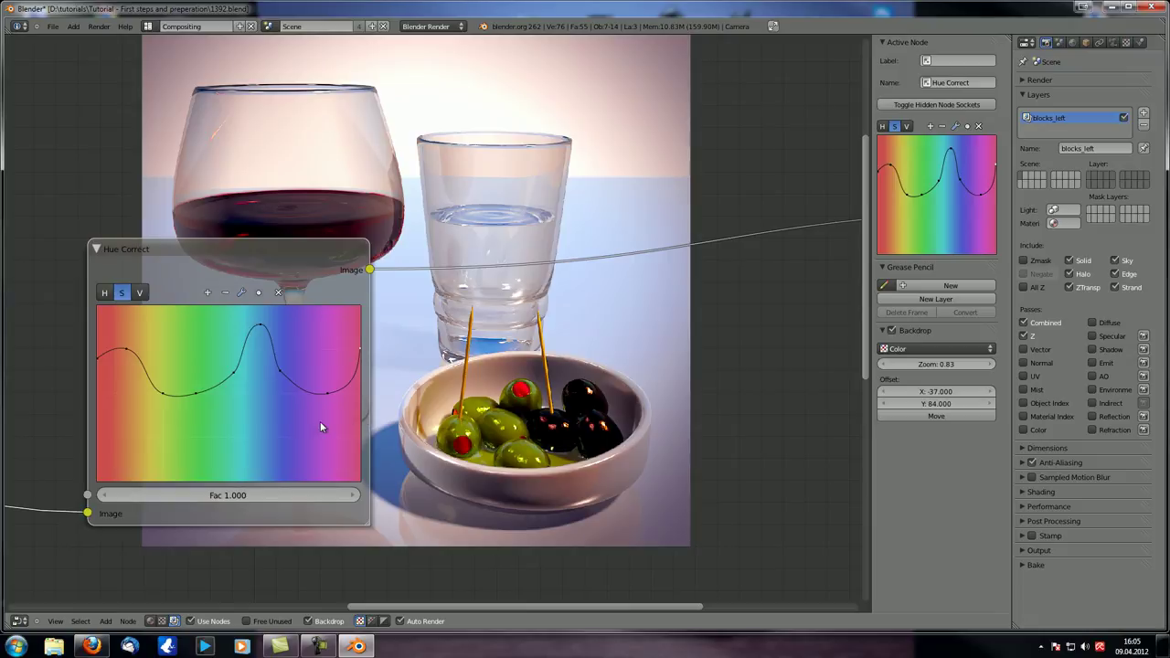
Step: Reshape the saturation curve's yellow and green points into a gradual rise toward cyan
middle_click_drag(253, 416, 796, 442)
left_click_drag(734, 411, 725, 358)
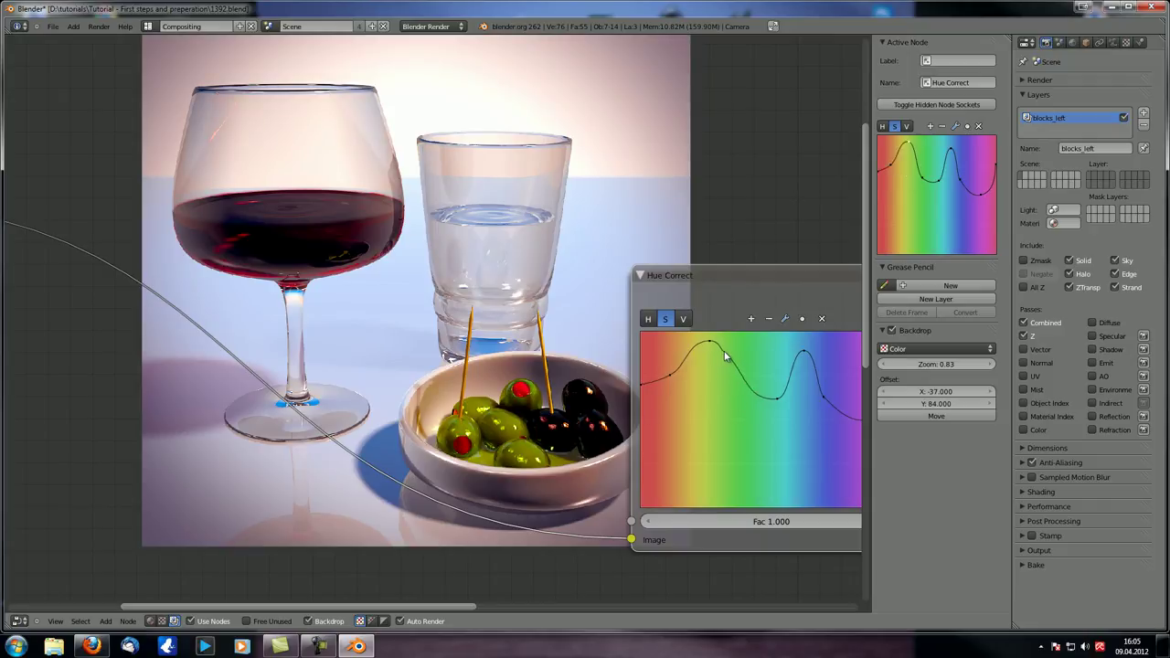
left_click_drag(776, 398, 763, 339)
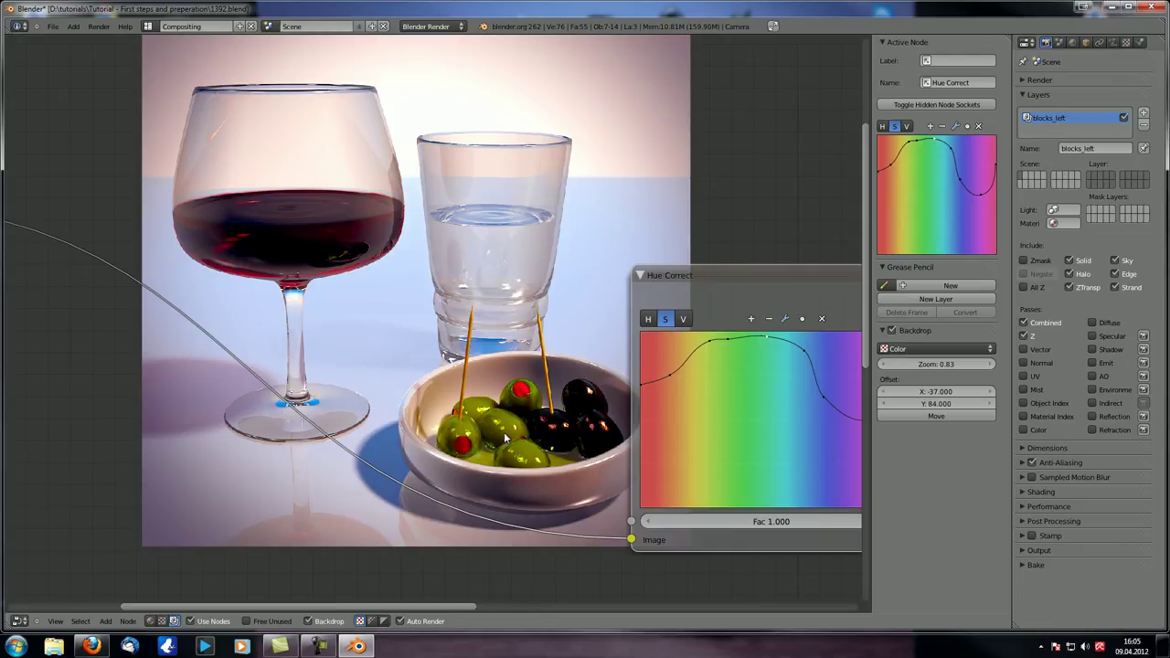
middle_click_drag(716, 421, 665, 427)
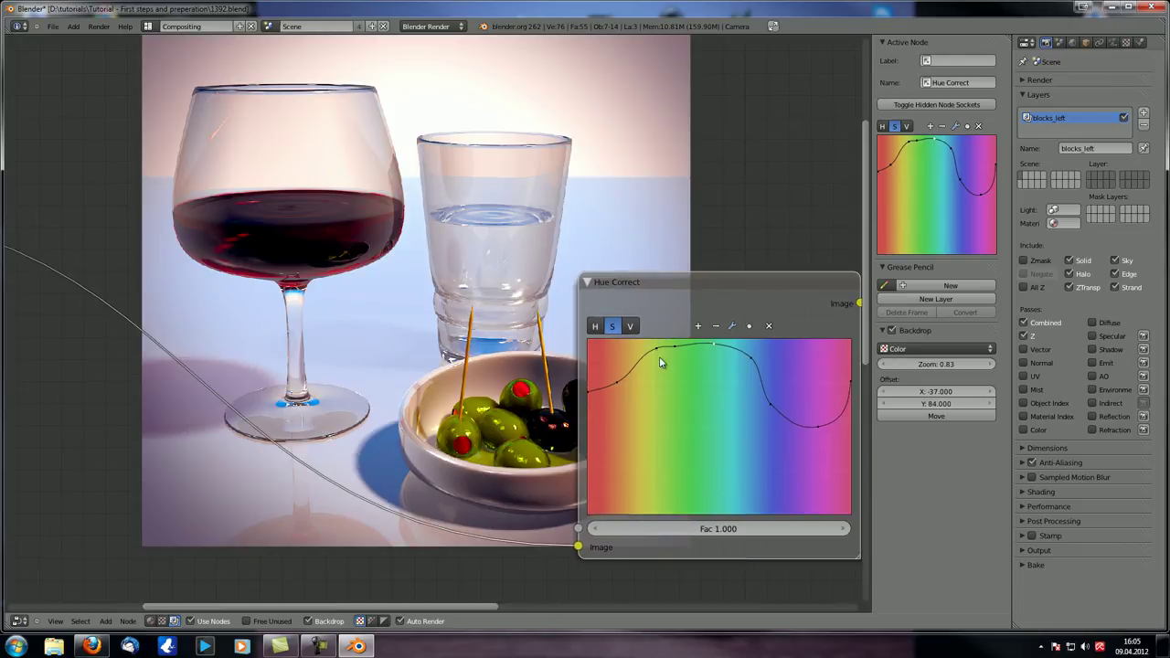
left_click_drag(676, 345, 681, 363)
middle_click_drag(722, 412, 748, 405)
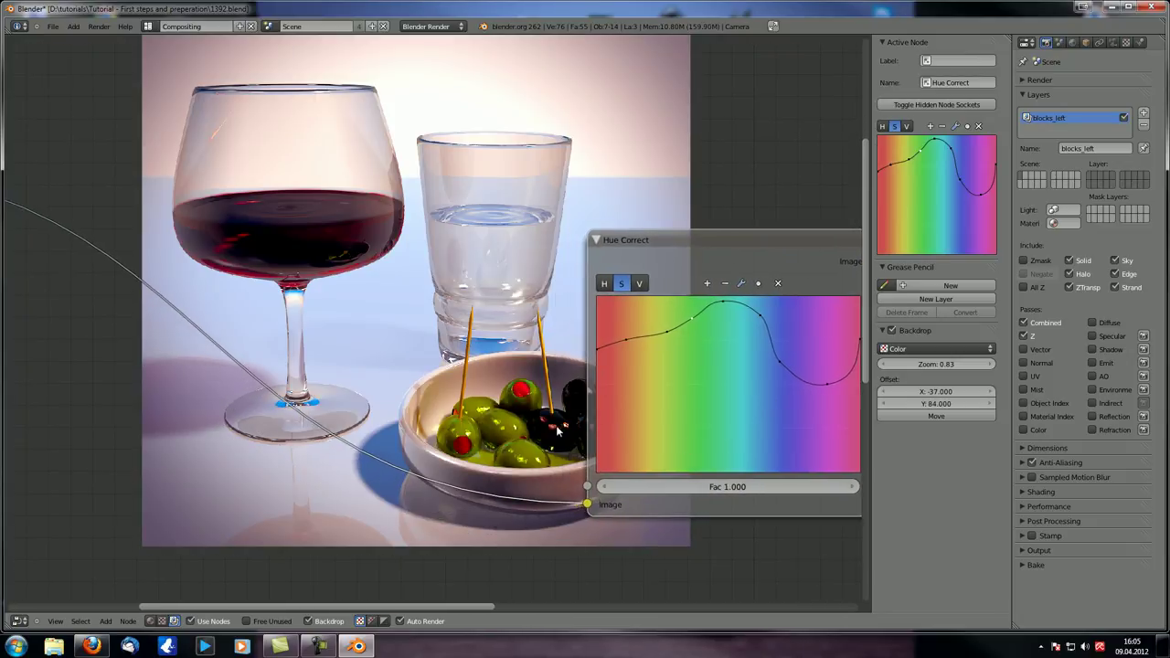
Step: Raise the saturation curve's magenta and far red points and lift the dip at blue
left_click_drag(807, 382, 857, 304)
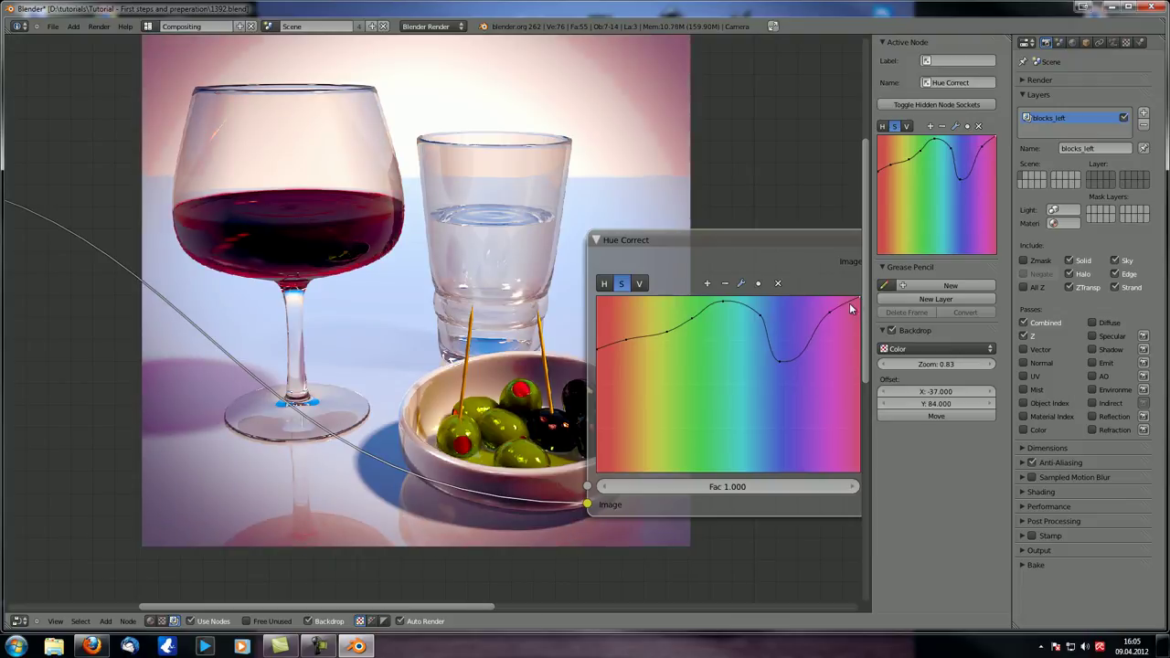
left_click_drag(779, 360, 786, 330)
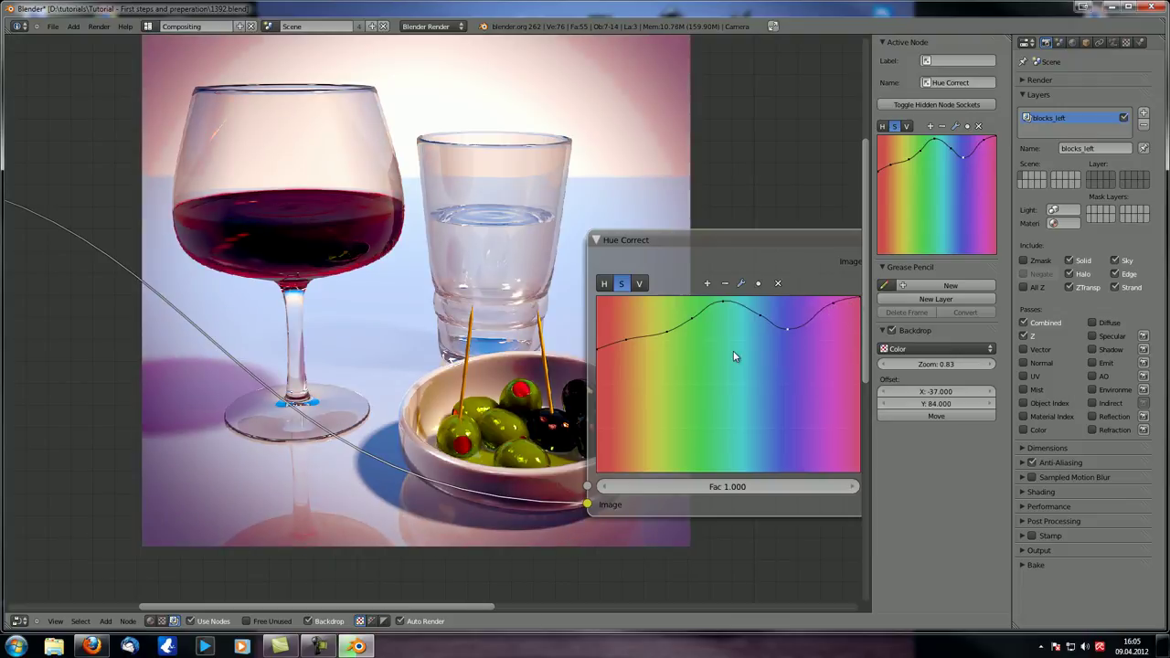
middle_click_drag(495, 301, 604, 366)
middle_click_drag(543, 344, 489, 309)
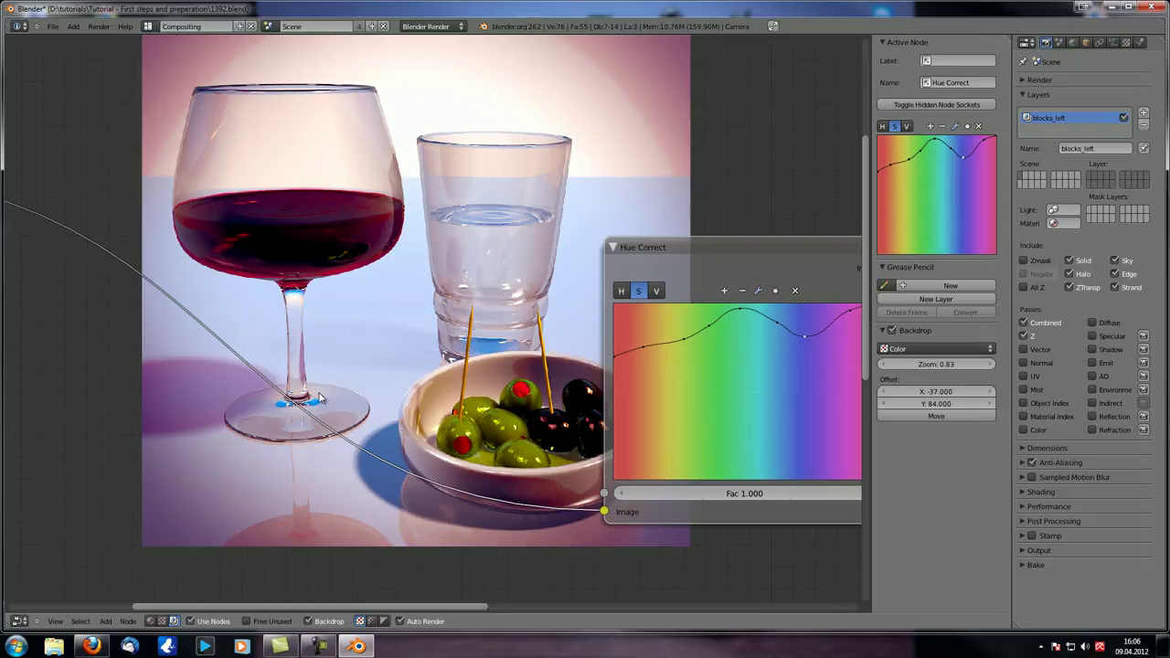
middle_click_drag(769, 317, 670, 354)
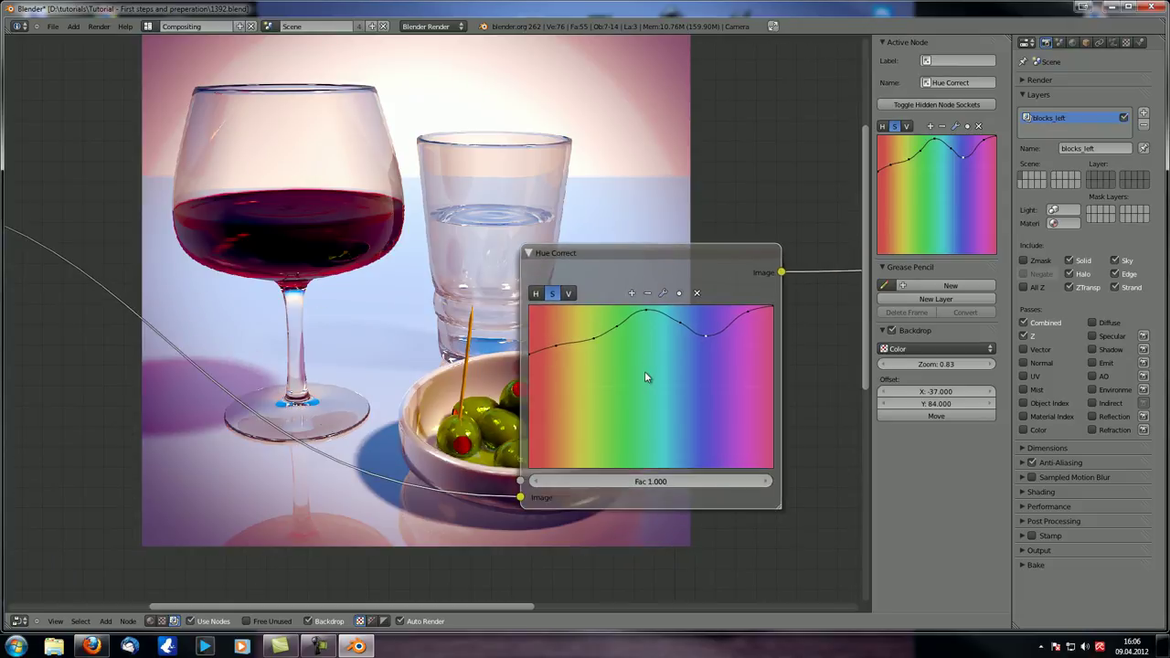
Step: Reset the Hue Correct node's saturation curve
left_click(664, 294)
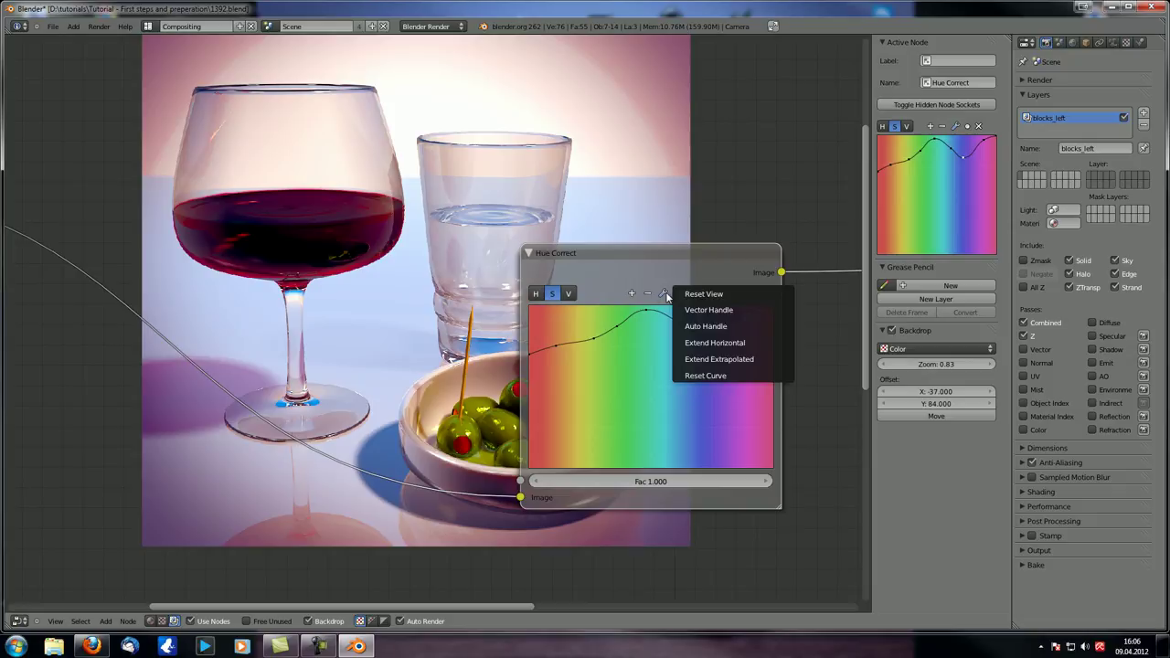
left_click(701, 373)
middle_click_drag(418, 318, 393, 329)
scroll(391, 331, "up", 3)
scroll(391, 332, "down", 1)
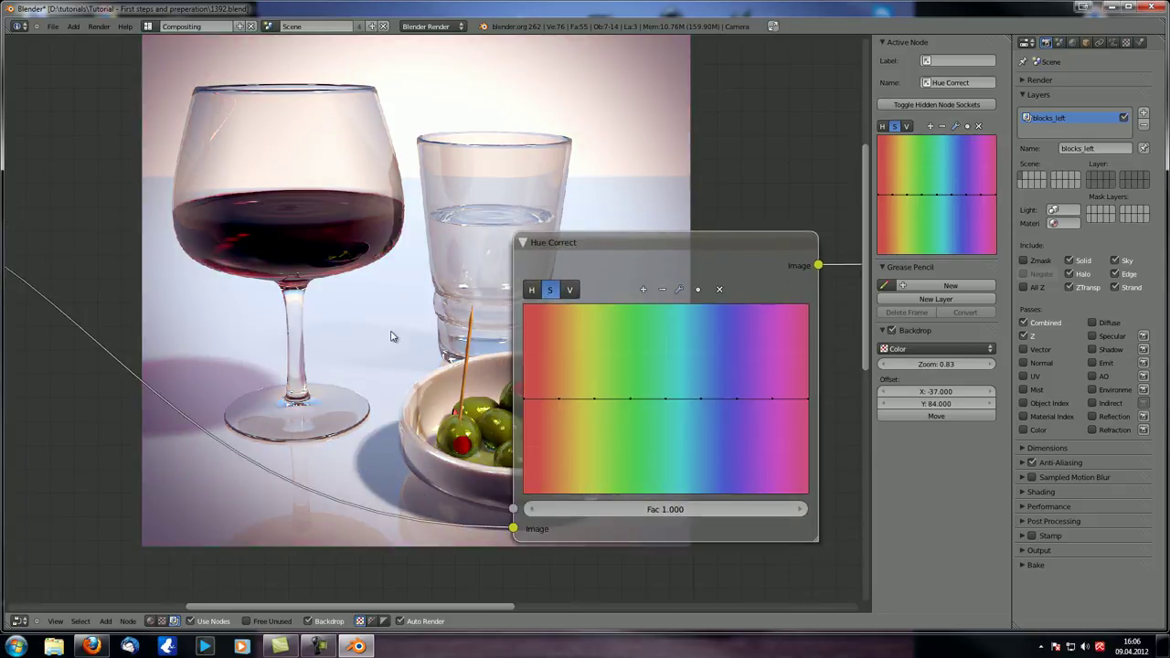
Step: Switch Hue Correct to the hue curve and raise its orange, yellow and green points
left_click(533, 291)
left_click_drag(565, 247, 612, 252)
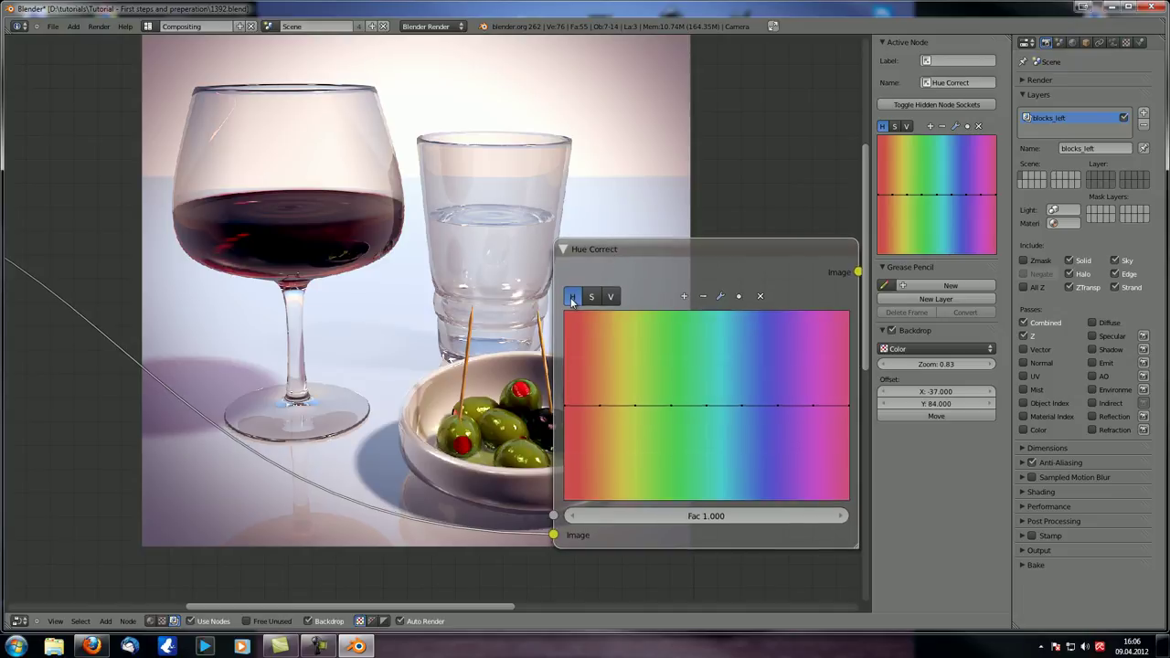
mouse_move(567, 403)
left_mouse_down()
mouse_move(564, 323)
mouse_move(554, 412)
left_mouse_up()
left_click_drag(604, 378, 671, 378)
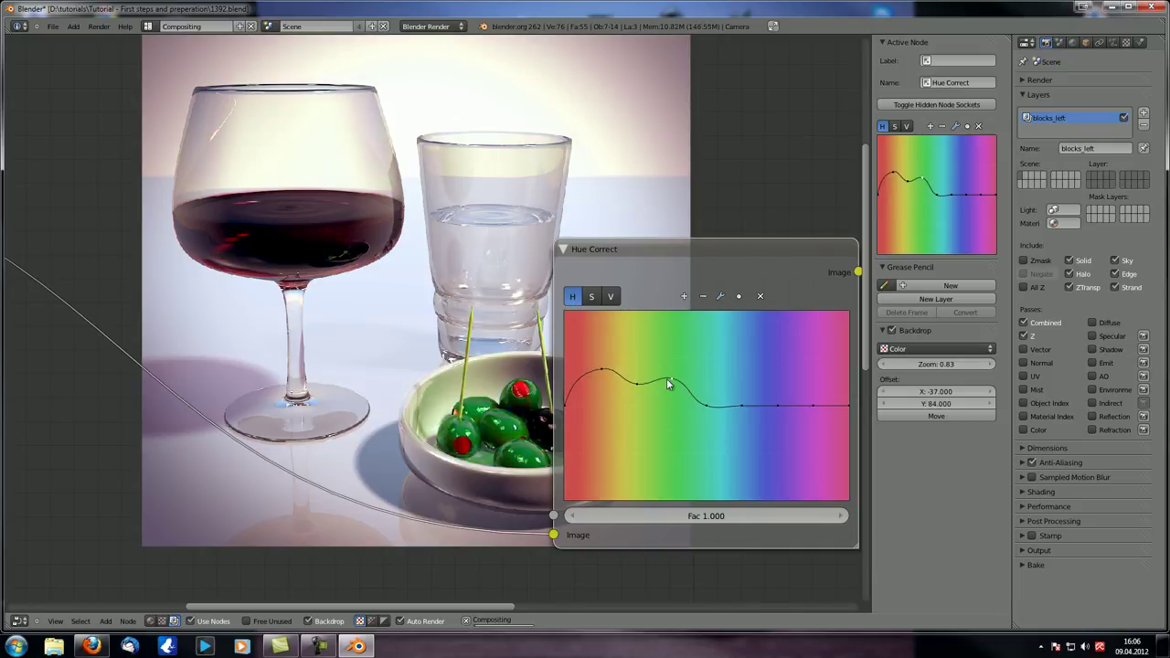
middle_click_drag(485, 417, 650, 451)
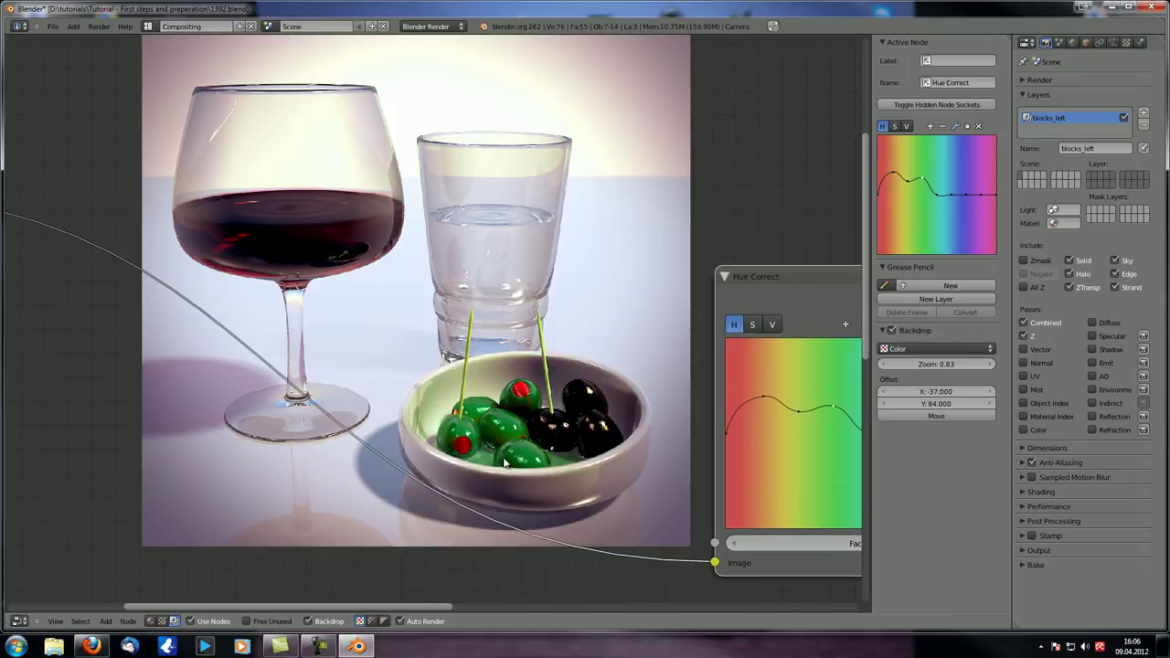
Step: Raise both red end points of the hue curve to shift the wine's color
middle_click_drag(585, 380, 446, 376)
middle_click_drag(551, 388, 446, 310)
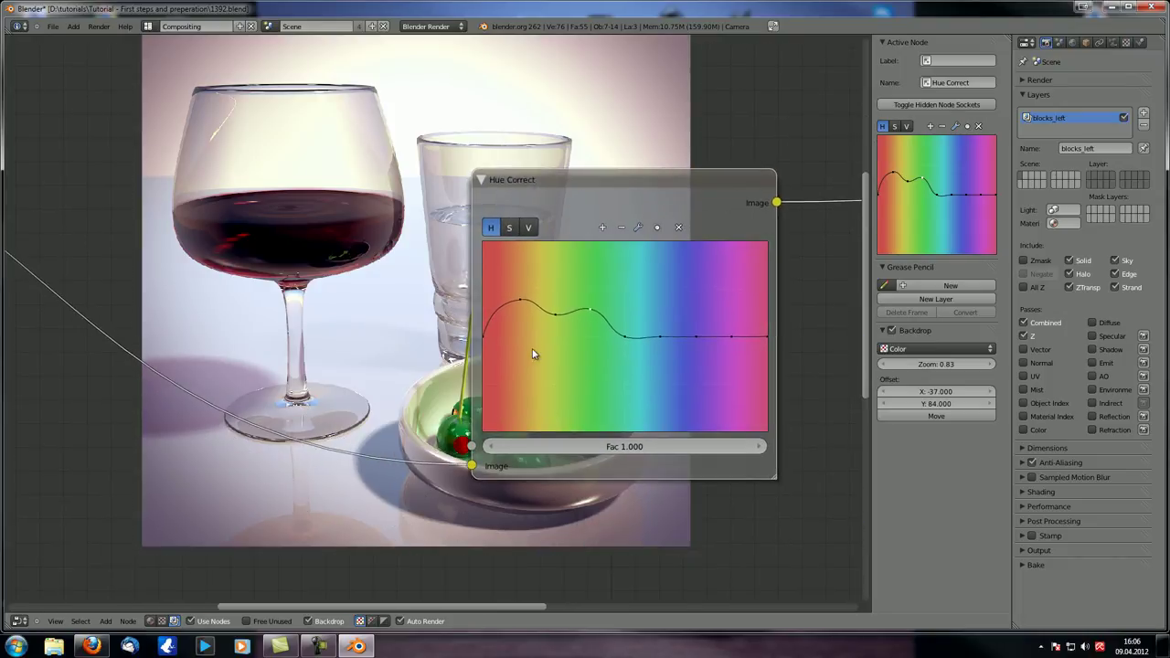
mouse_move(767, 334)
left_mouse_down()
mouse_move(789, 299)
mouse_move(780, 320)
left_mouse_up()
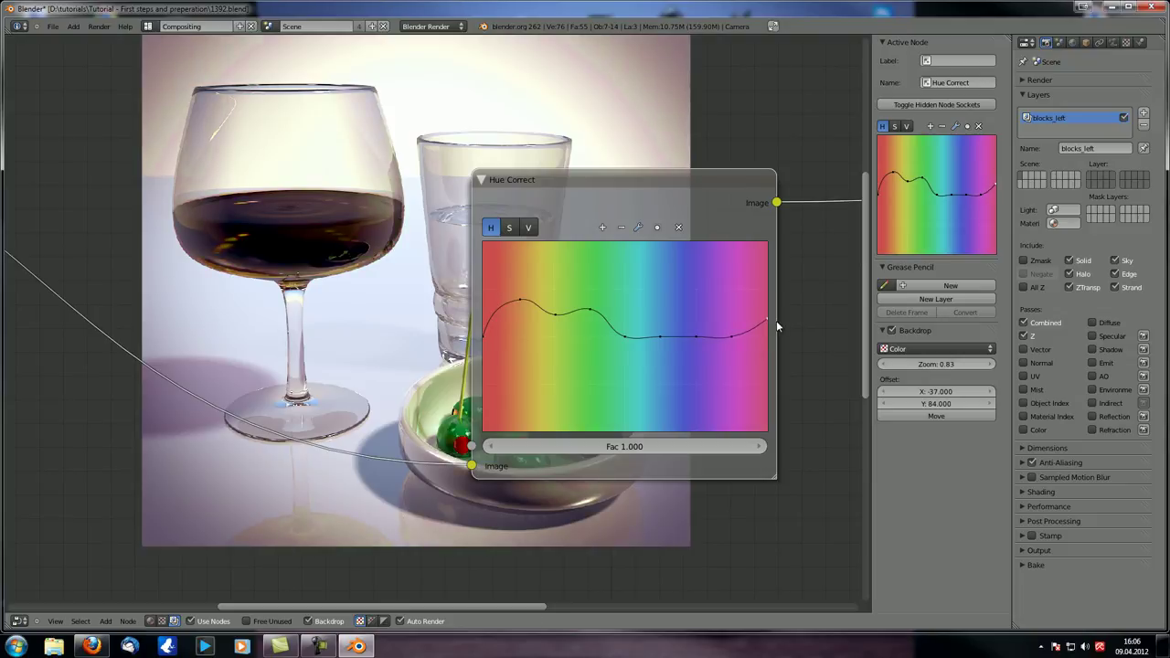
left_click_drag(485, 334, 484, 311)
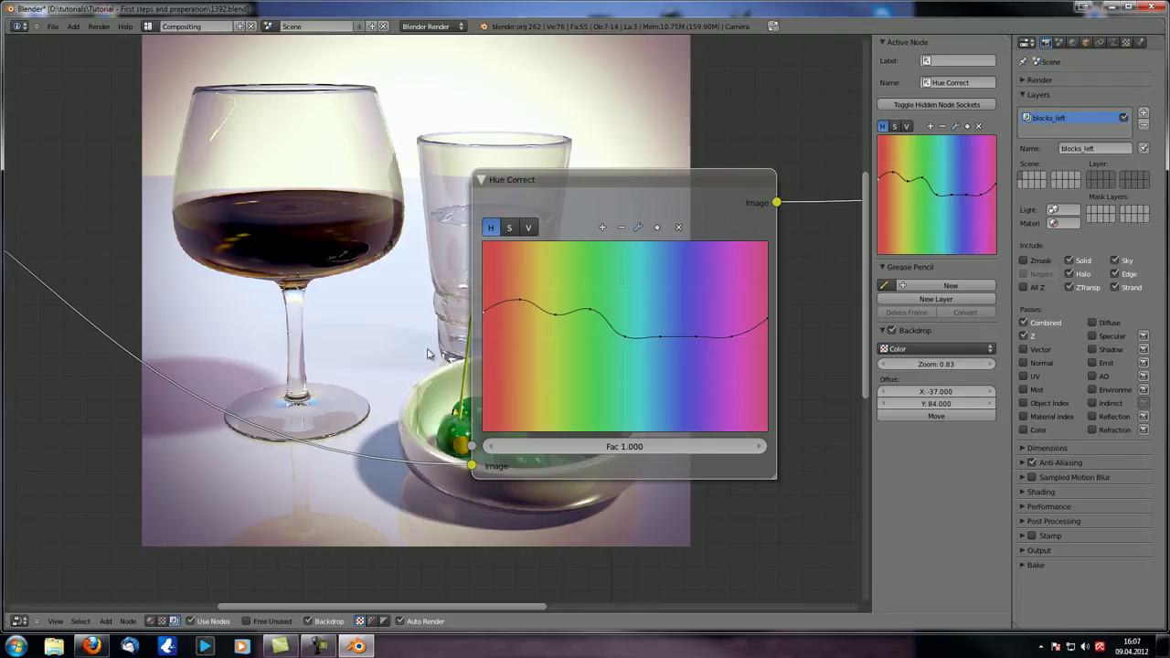
Step: Reset the Hue Correct node's hue curve
middle_click_drag(391, 266, 376, 291)
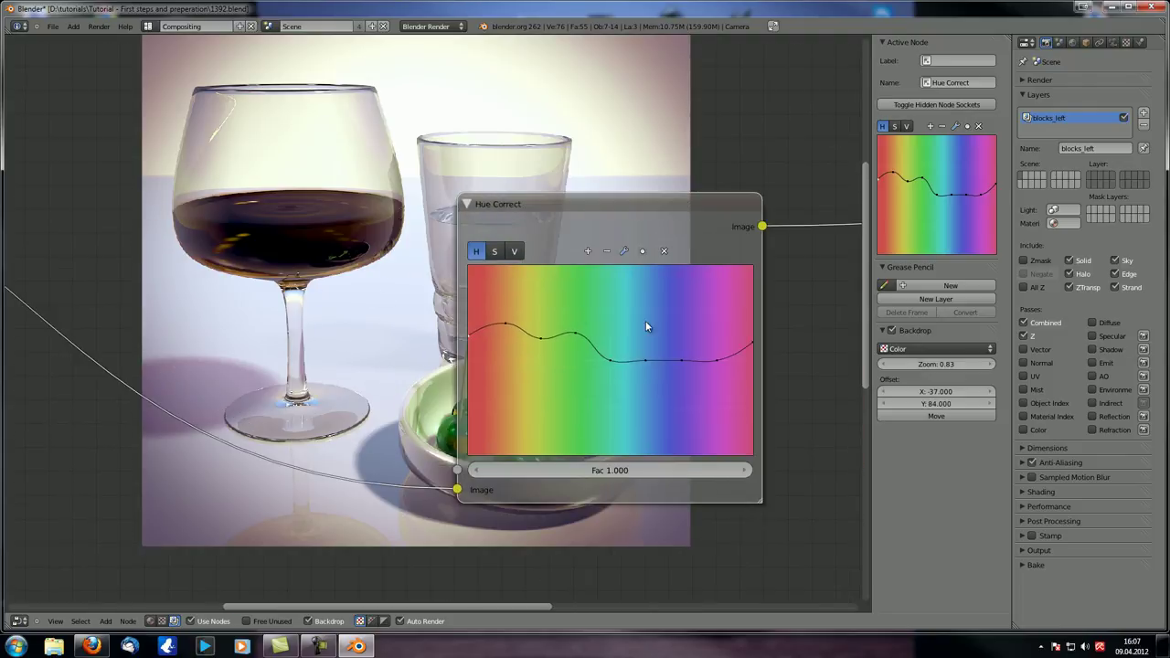
left_click(623, 250)
left_click(683, 349)
Step: Switch Hue Correct to the value curve and raise its first red point to brighten the reds
left_click(516, 251)
left_click_drag(578, 210, 745, 205)
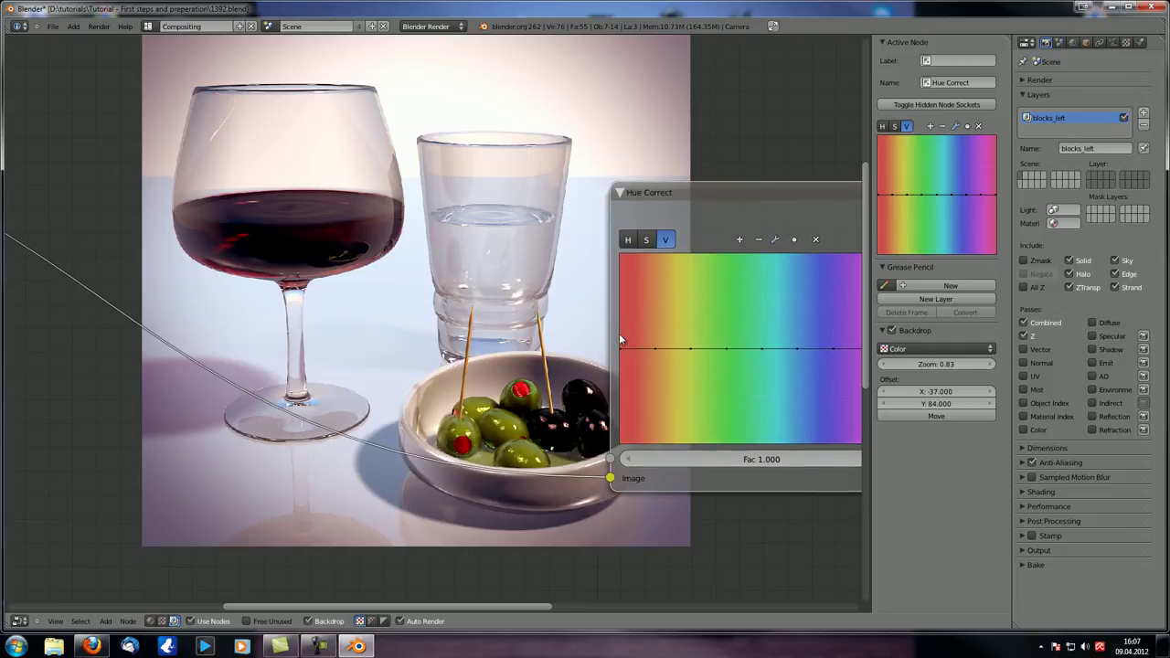
left_click_drag(624, 353, 609, 318)
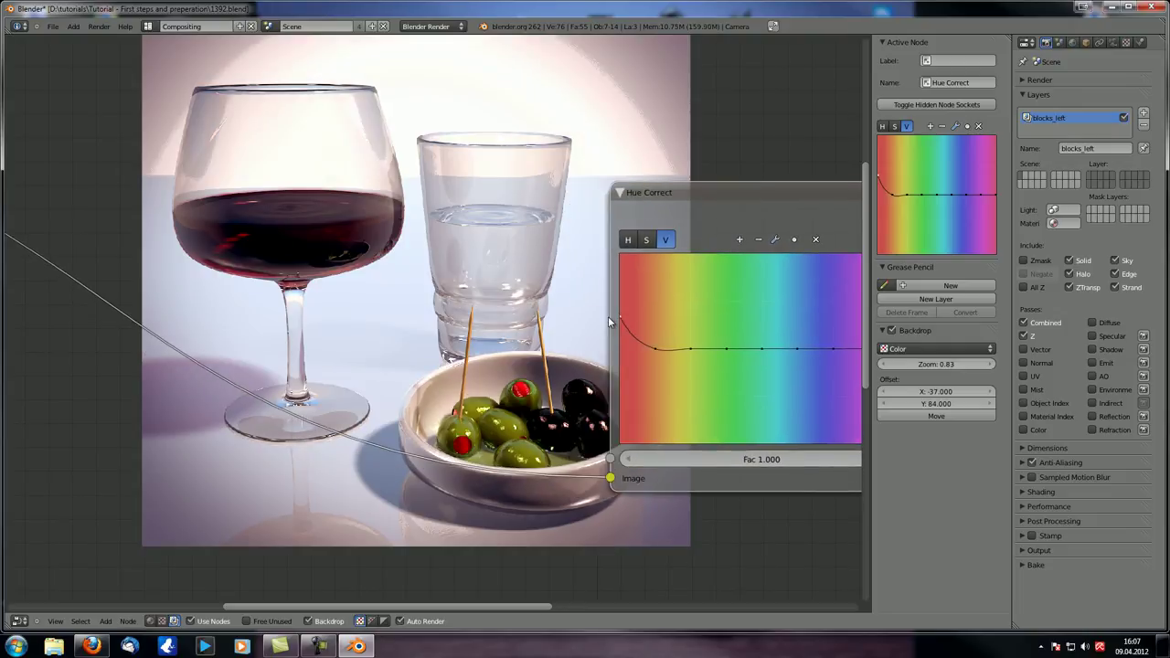
left_click_drag(616, 322, 617, 331)
Step: Raise the value curve's orange, yellow and green points to brighten those hues
middle_click_drag(508, 278, 456, 262)
left_click_drag(646, 343, 642, 300)
left_click_drag(675, 340, 675, 304)
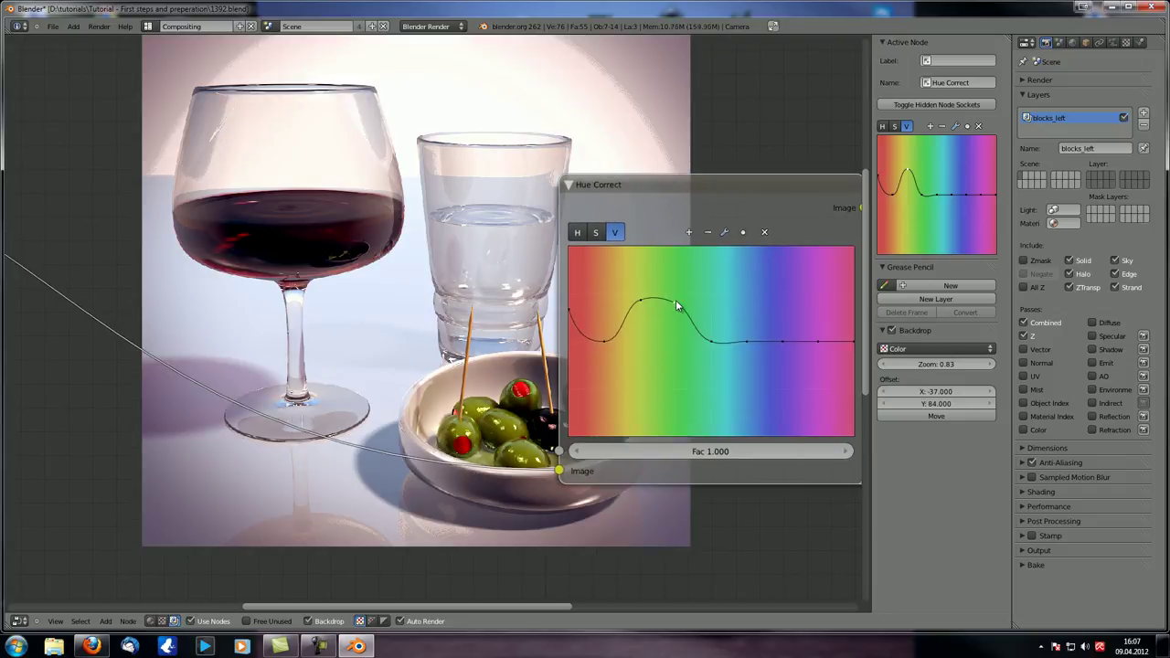
left_click_drag(603, 344, 603, 300)
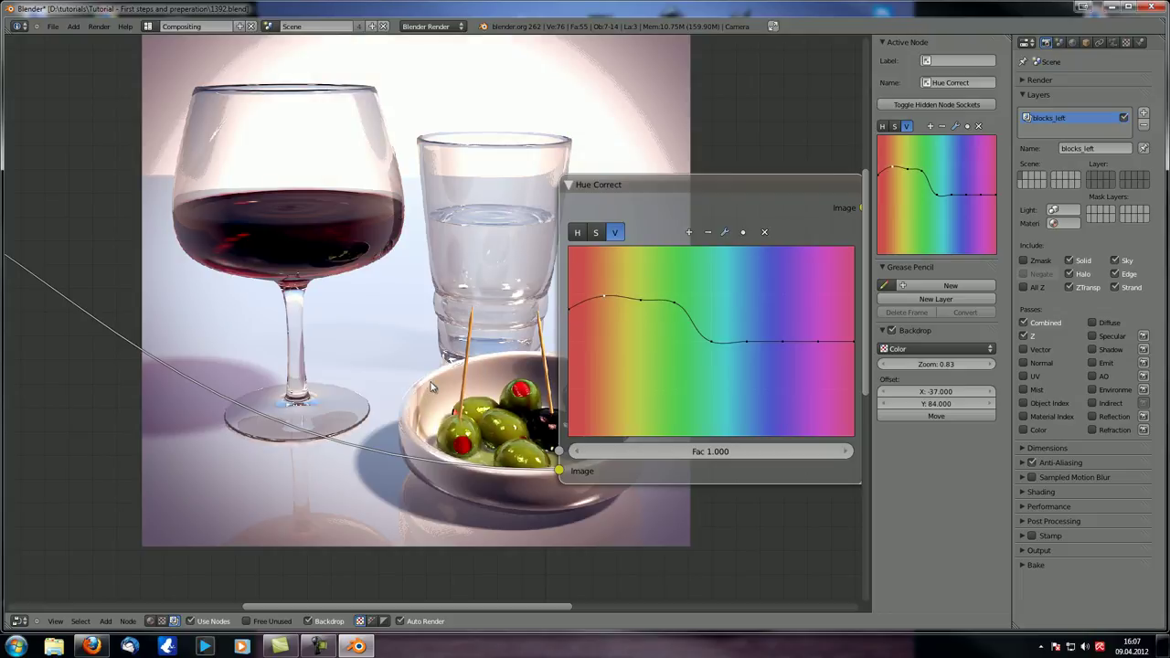
Step: Raise the value curve's cyan, blue and magenta points to brighten the remaining hues
middle_click_drag(421, 293, 574, 337)
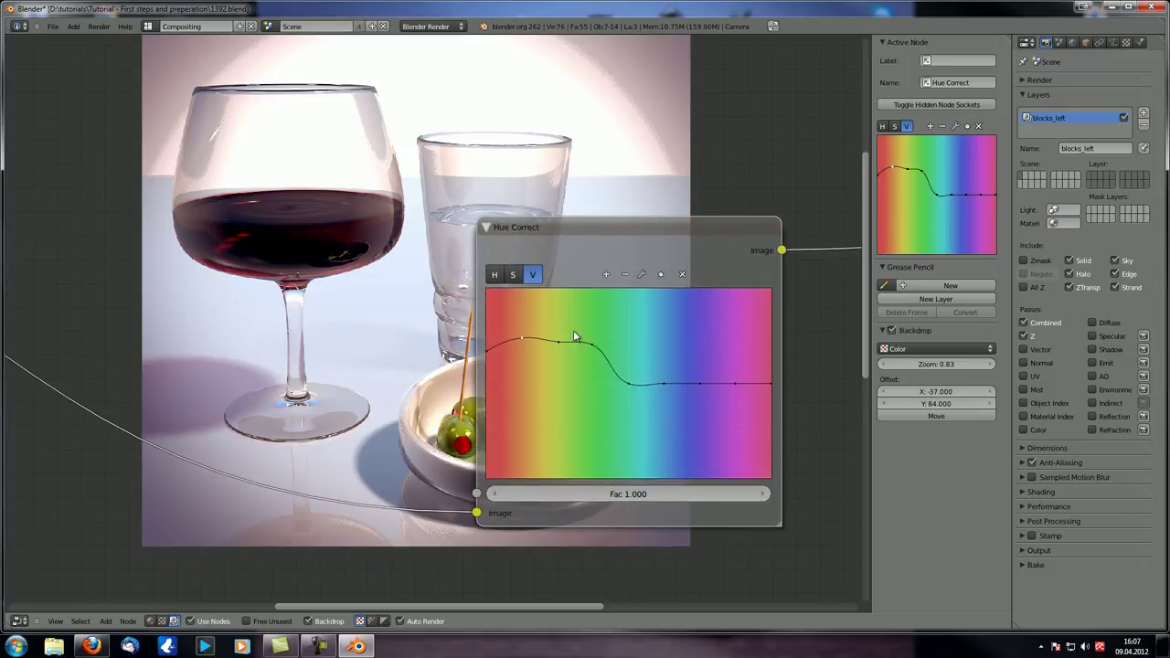
left_click_drag(698, 382, 671, 348)
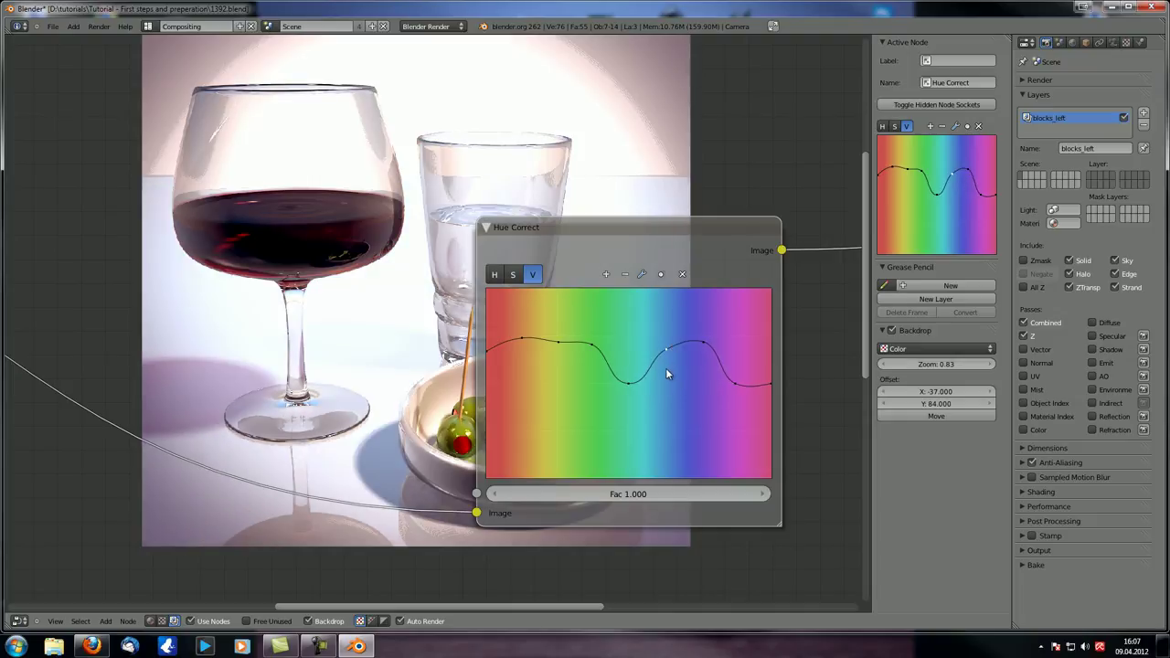
middle_click_drag(269, 291, 358, 287)
left_click_drag(716, 378, 719, 346)
middle_click_drag(688, 341, 244, 374)
middle_click_drag(354, 305, 233, 330)
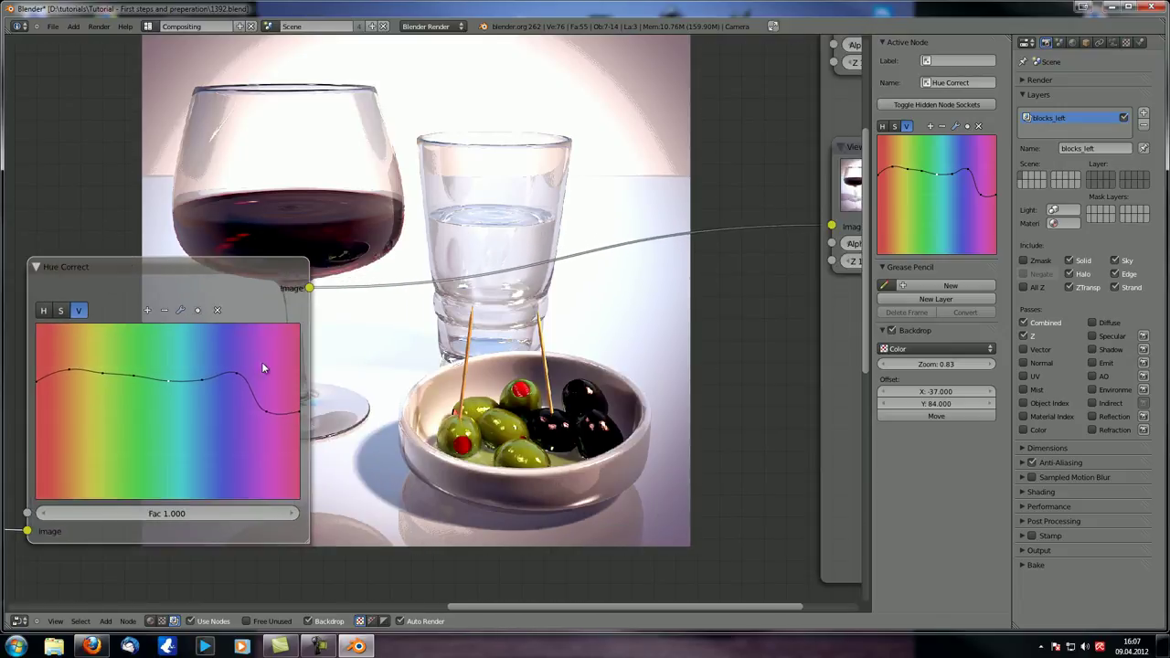
left_click_drag(269, 411, 269, 380)
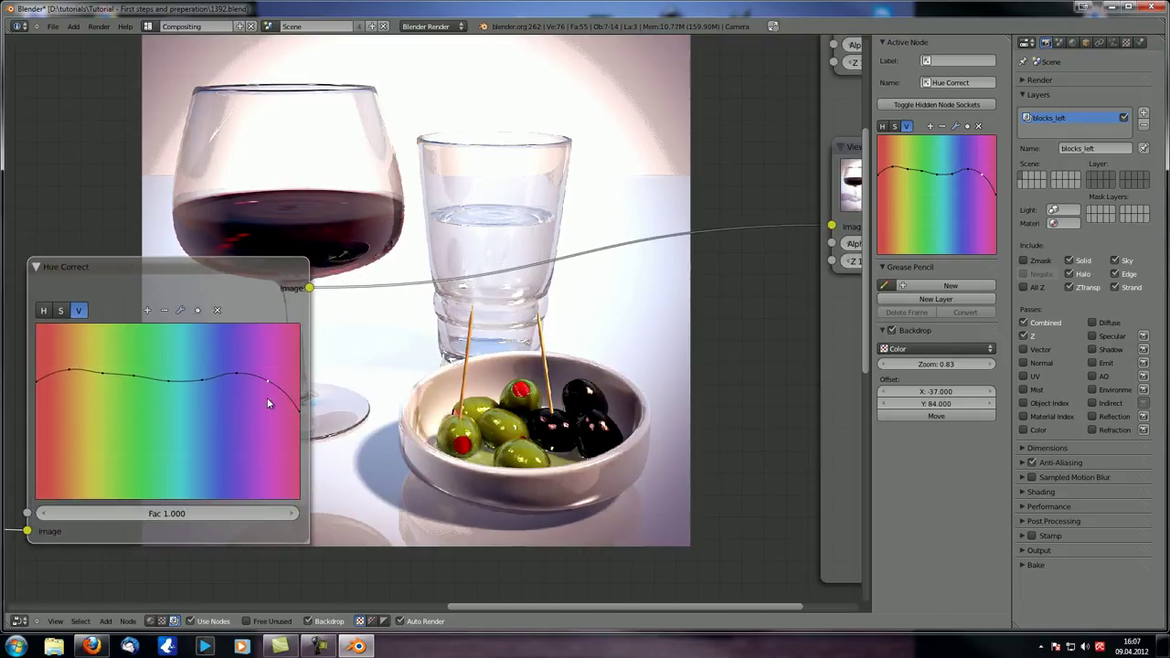
mouse_move(170, 286)
middle_mouse_down()
mouse_move(228, 271)
mouse_move(188, 291)
middle_mouse_up()
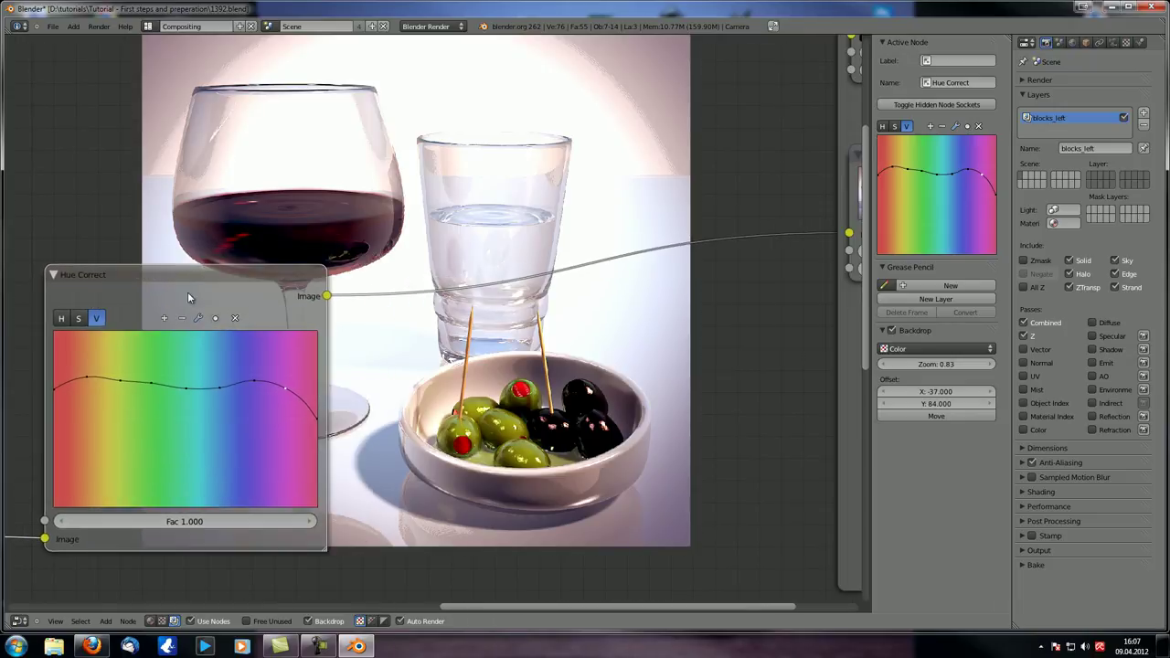
middle_click_drag(400, 303, 321, 306)
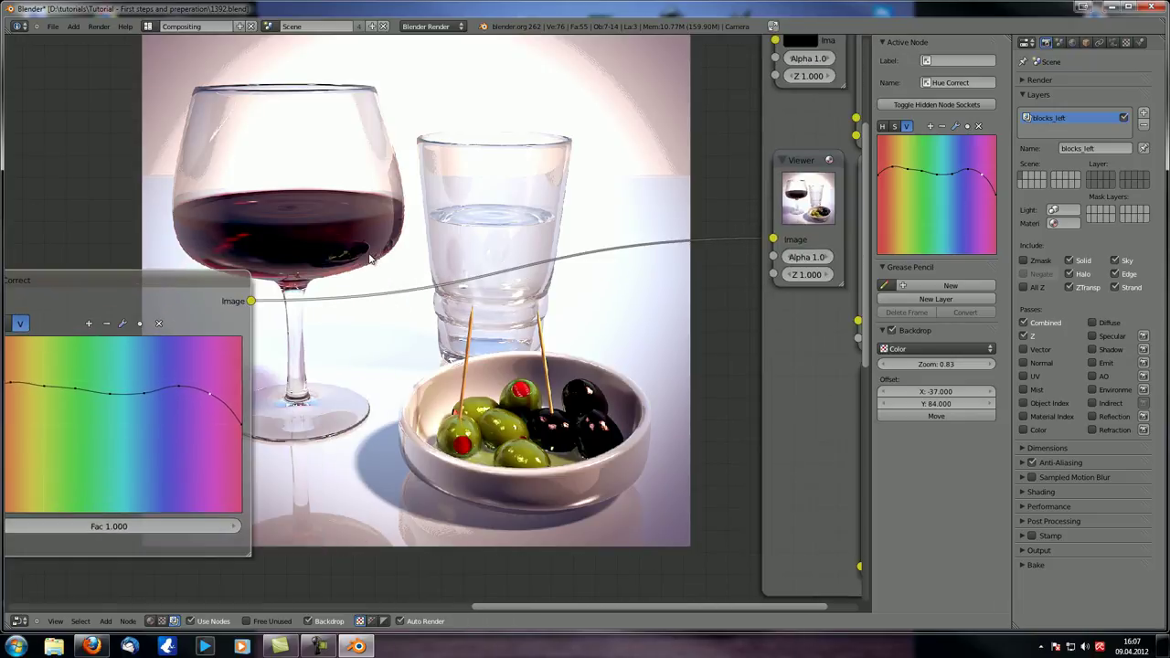
middle_click_drag(370, 260, 769, 262)
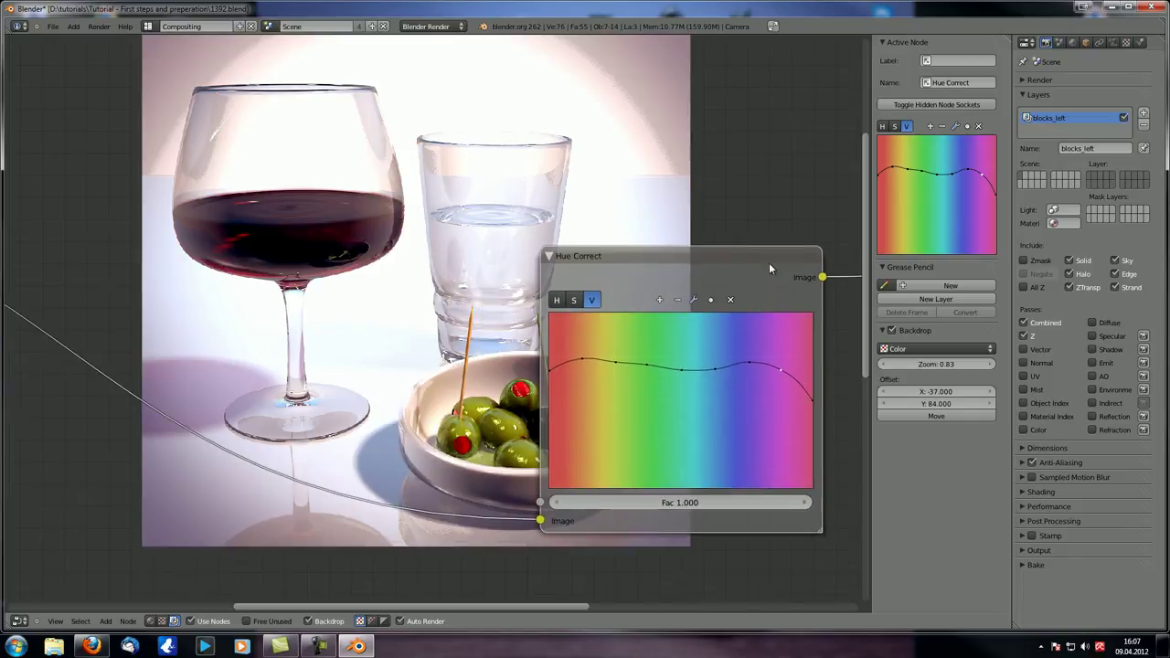
Step: Disconnect the Hue Correct node from both the source image and the Viewer node
middle_click_drag(599, 215, 393, 143)
scroll(402, 150, "down", 6)
left_click_drag(617, 200, 222, 393, "ctrl")
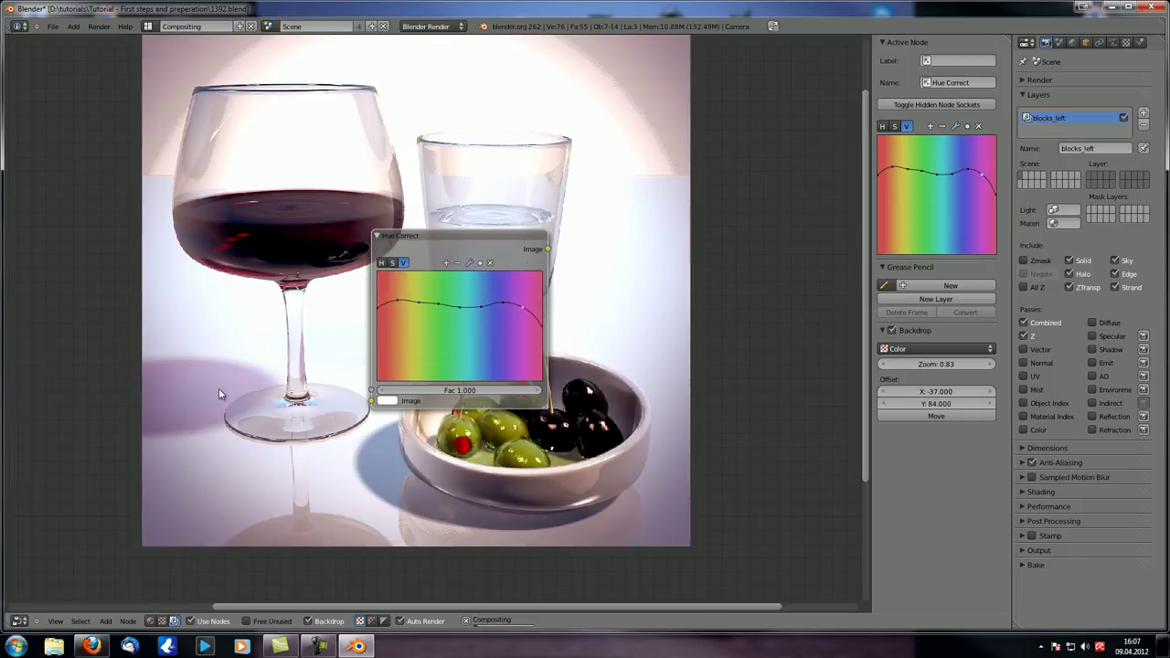
Step: Enlarge the color nodes frame downward and place the Hue Correct node inside it below Color Balance
scroll(313, 321, "down", 4)
scroll(316, 320, "down", 1)
middle_click_drag(384, 327, 501, 236)
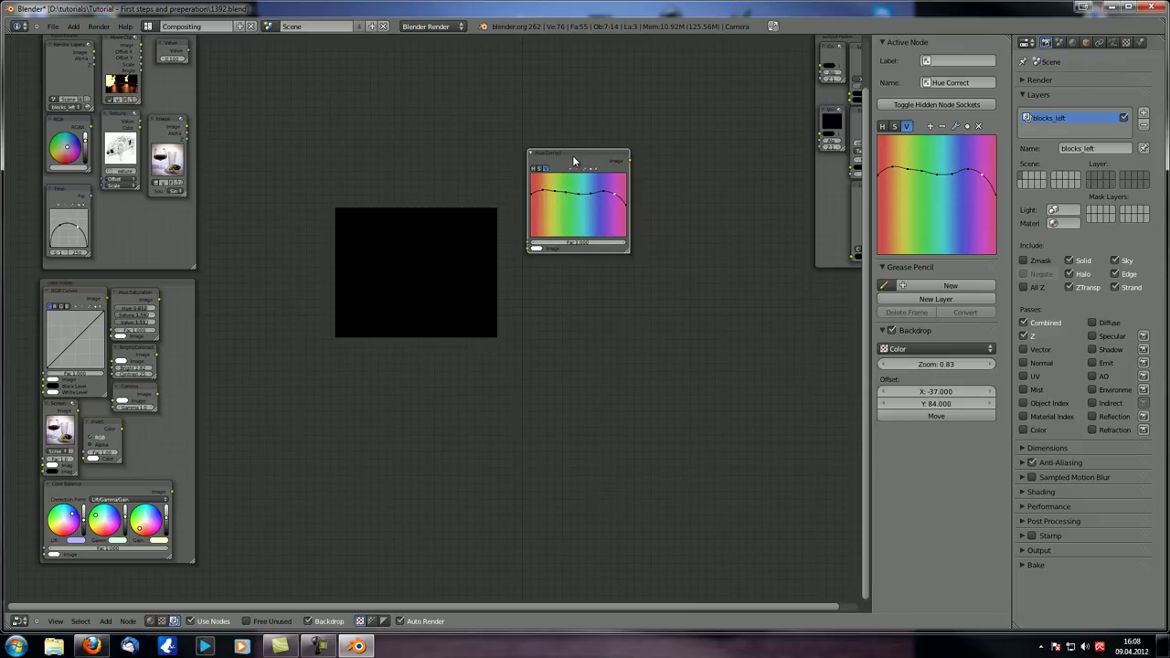
scroll(399, 326, "down", 2)
middle_click_drag(322, 394, 371, 342)
scroll(371, 342, "up", 1)
left_click_drag(269, 487, 277, 578)
left_click_drag(621, 110, 134, 525)
left_click_drag(266, 577, 275, 586)
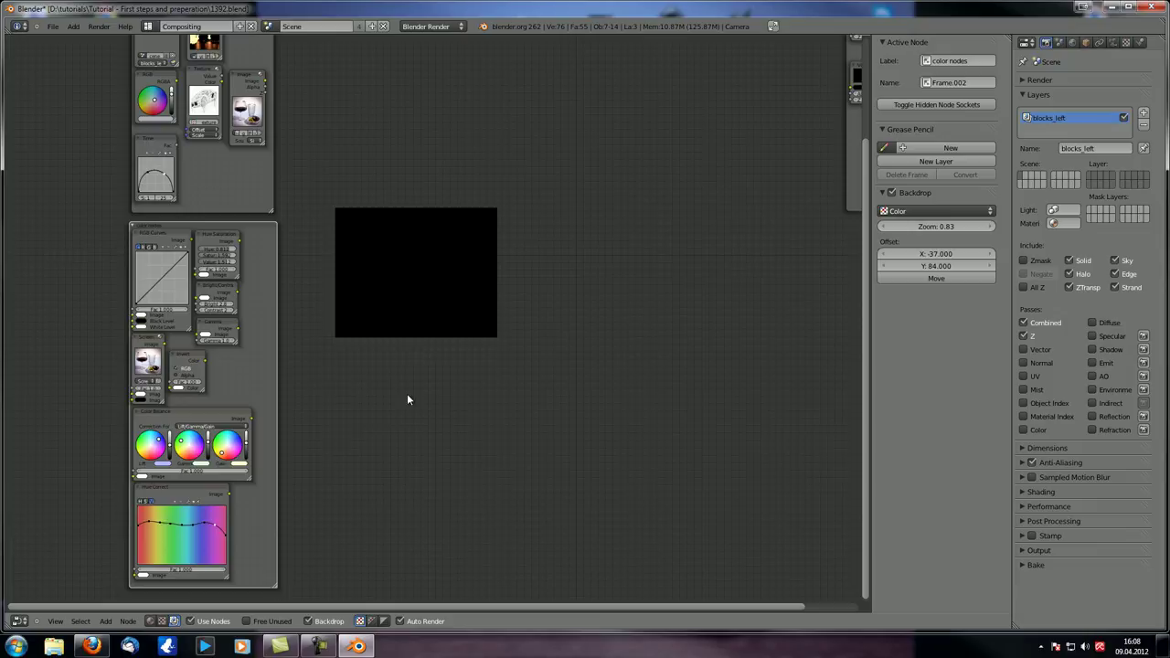
Step: Add a Tonemap color node and place it in the empty area beside the node frames
key("shift+a")
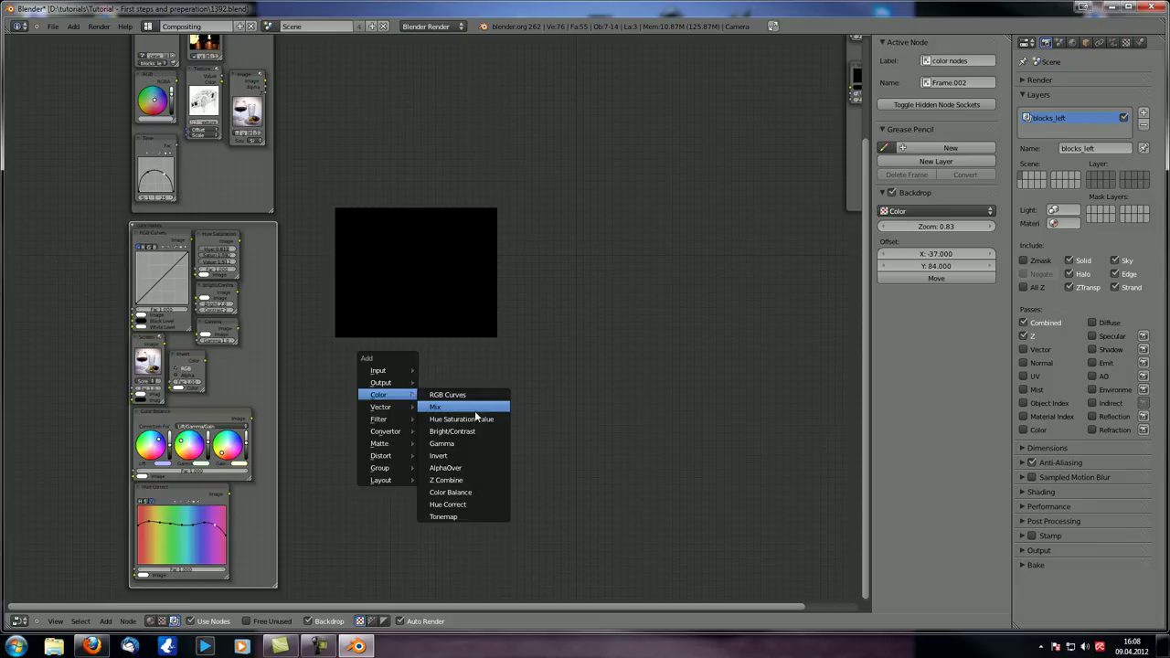
left_click(458, 518)
key("g")
left_click(499, 102)
middle_click_drag(501, 105, 469, 263)
scroll(512, 338, "up", 3)
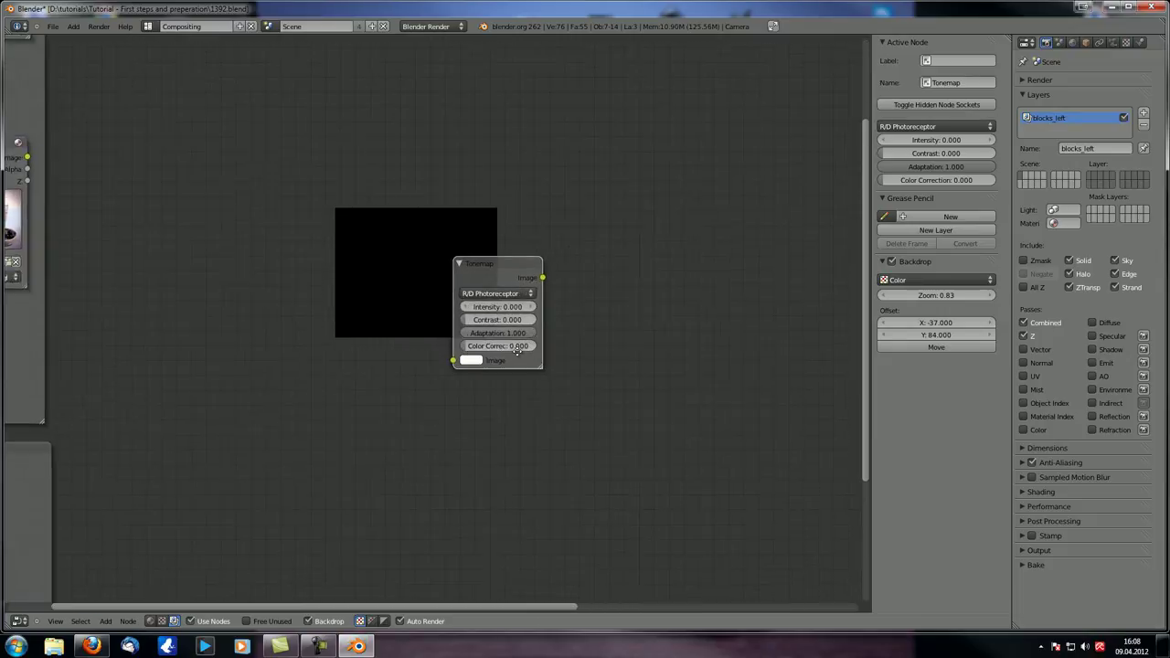
scroll(494, 384, "down", 3)
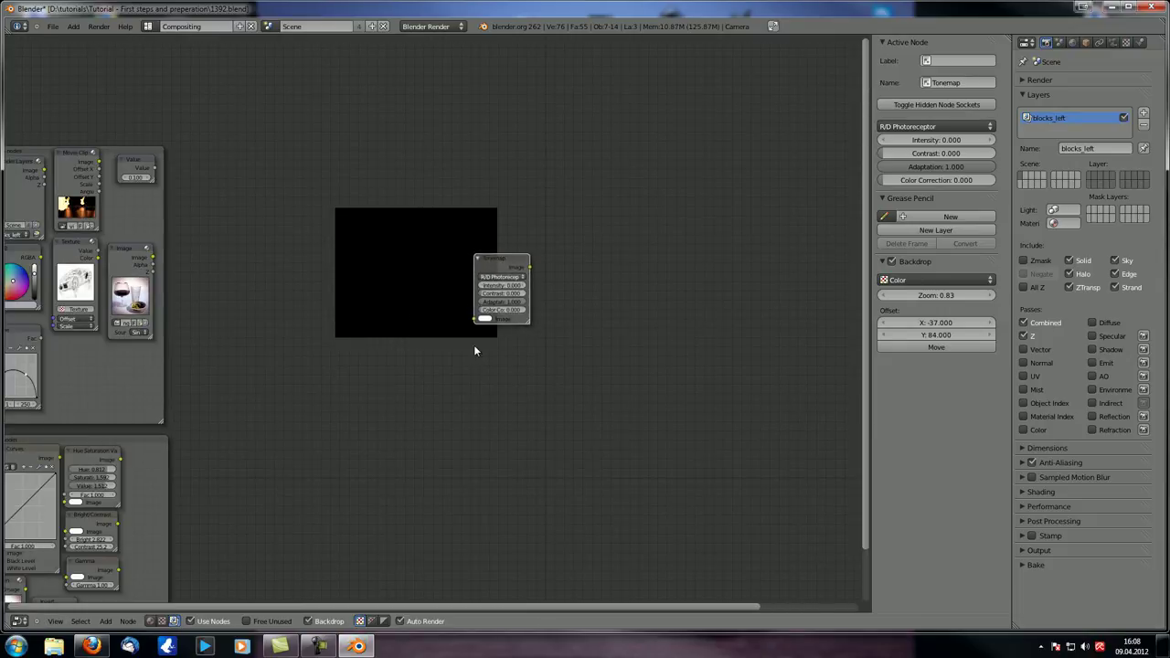
scroll(485, 352, "up", 6)
left_click(469, 193)
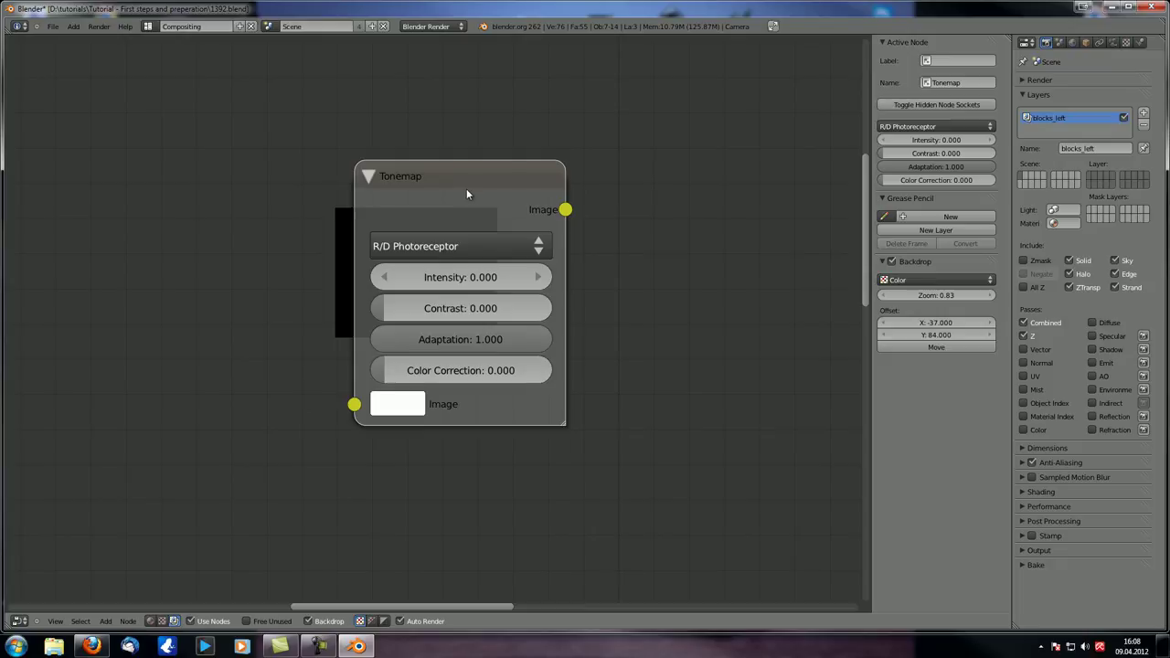
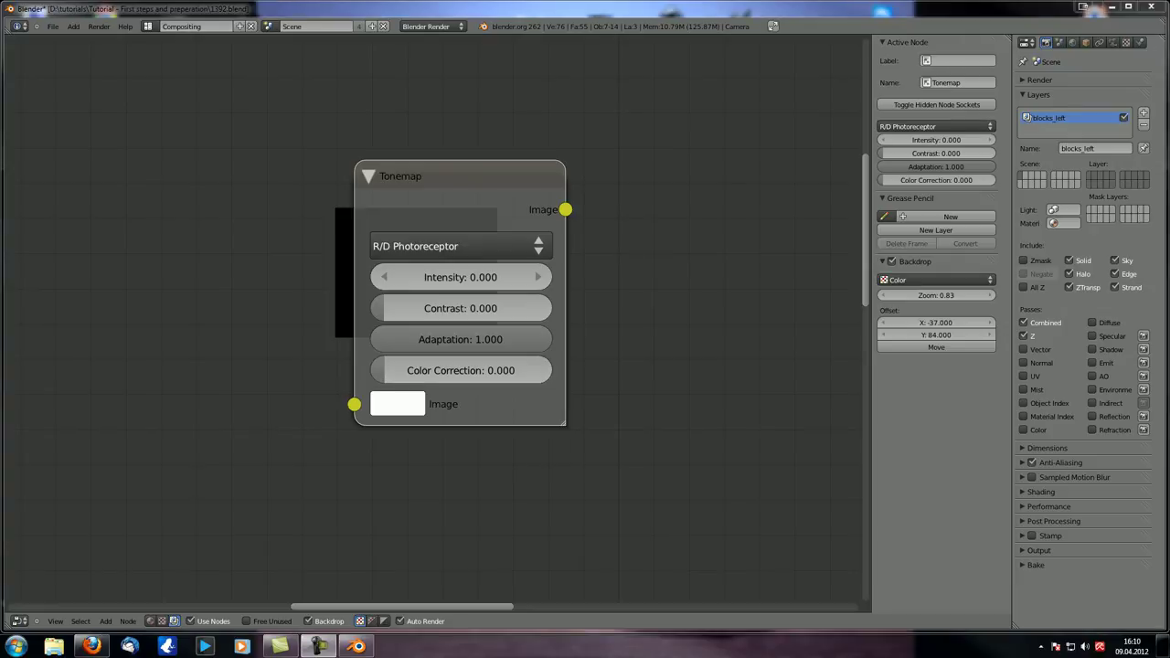
Step: Switch to Firefox, close the lamp photo tab and return to Blender
left_click_drag(1169, 128, 603, 4)
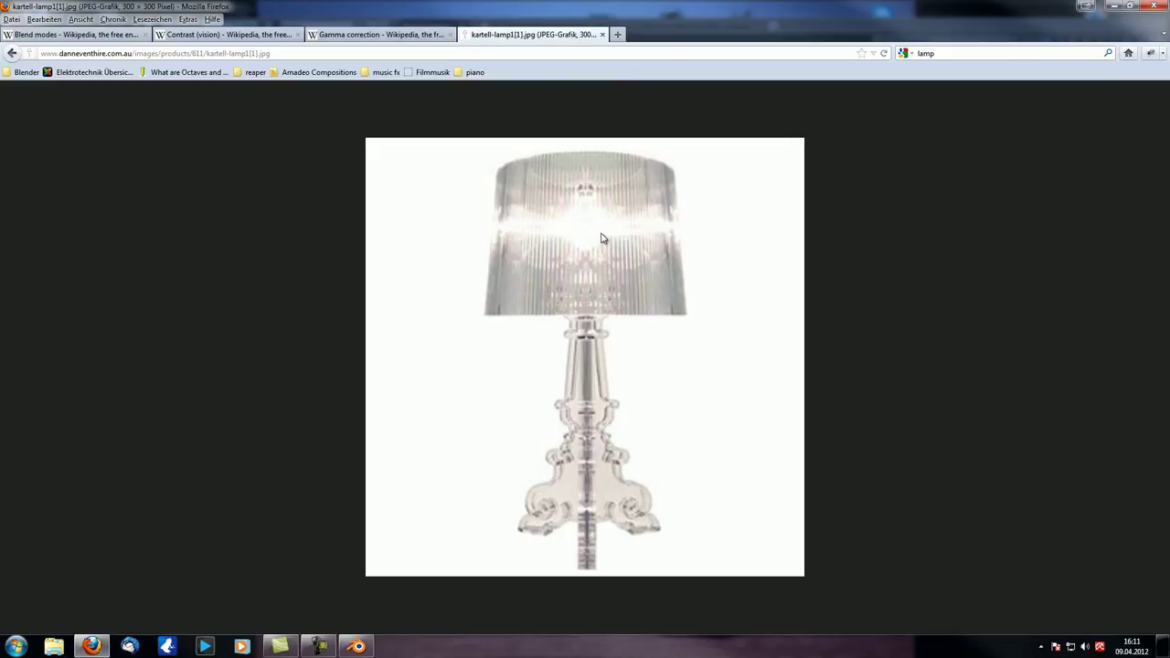
left_click(603, 35)
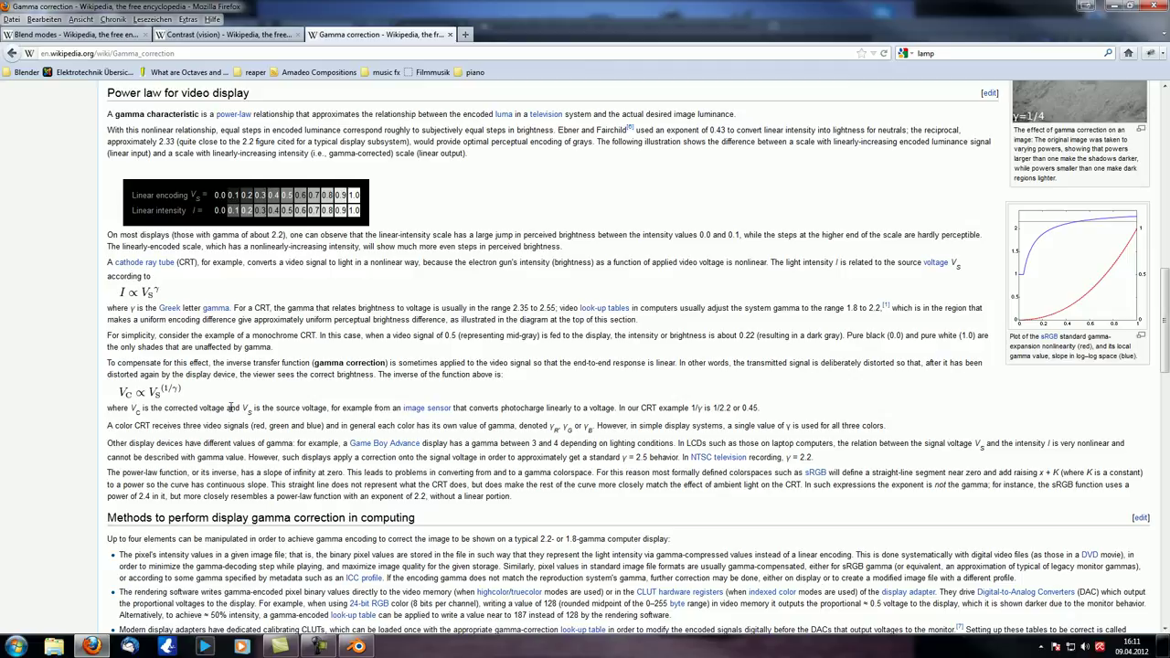
left_click(357, 646)
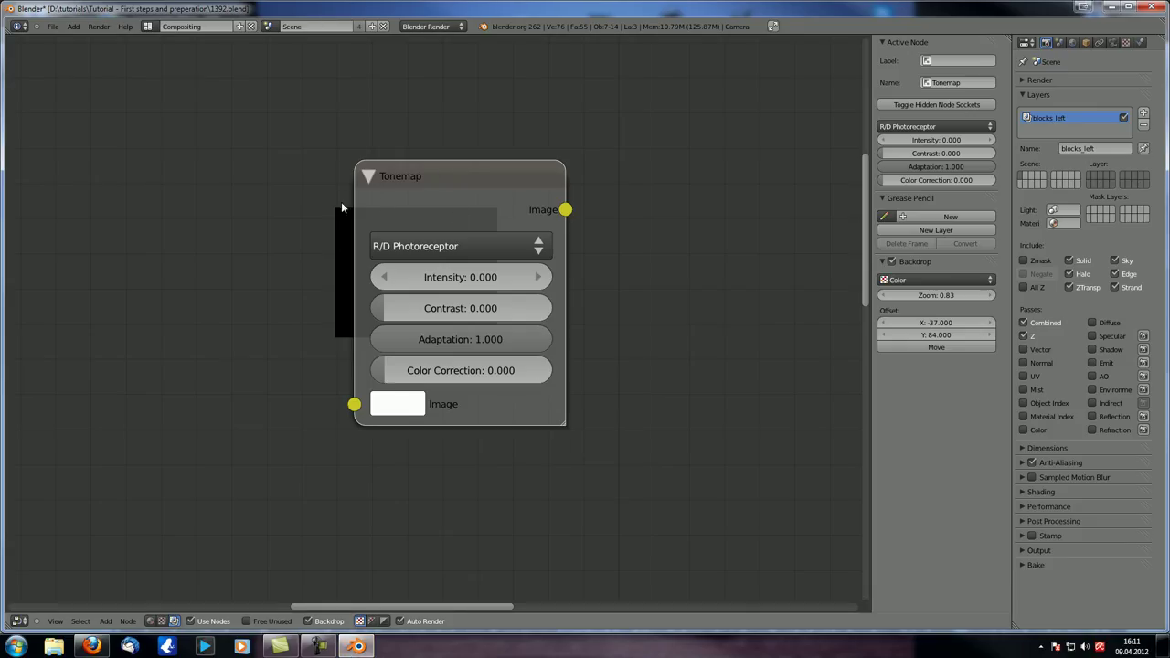
Step: Reposition the Tonemap node between the node frames and connect the wine glass Image node to the Viewer
left_click_drag(444, 176, 396, 153)
scroll(245, 289, "down", 4)
middle_click_drag(234, 287, 283, 284)
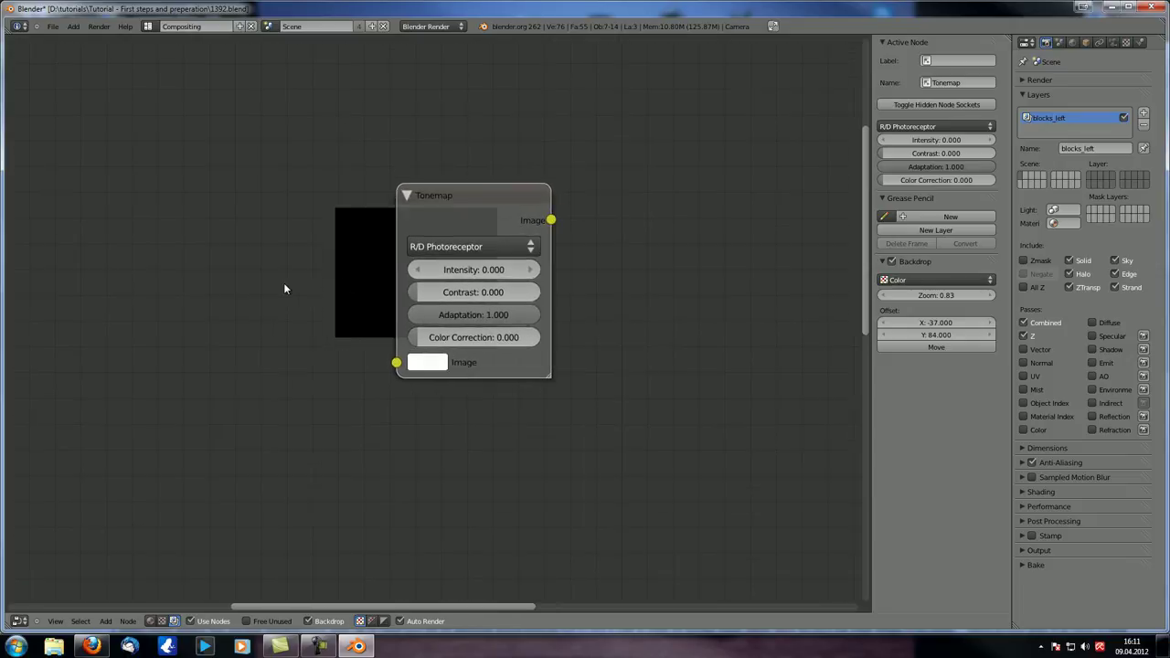
scroll(417, 207, "down", 5)
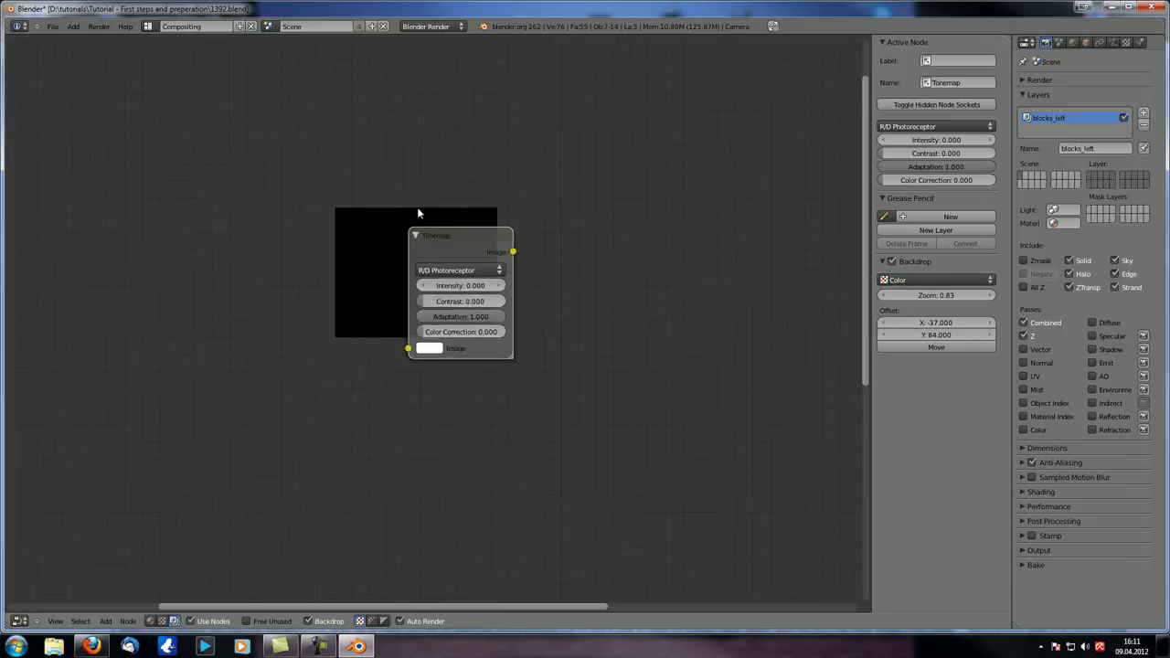
scroll(388, 189, "down", 2)
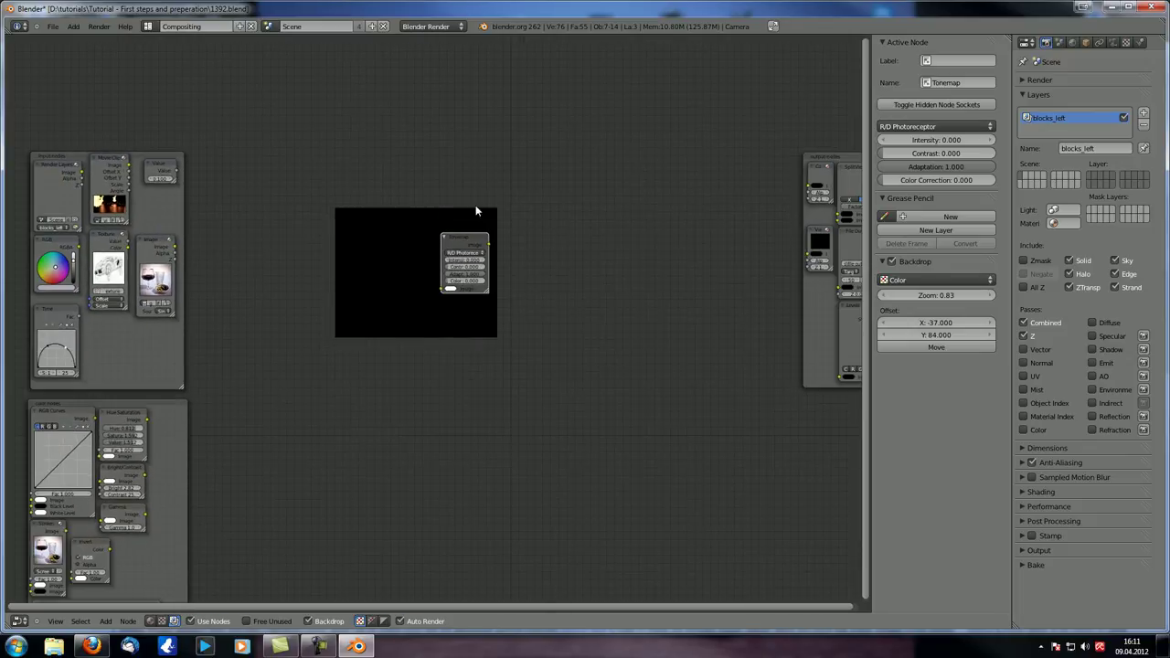
scroll(476, 209, "down", 1)
middle_click_drag(467, 209, 434, 209)
left_click_drag(435, 241, 433, 237)
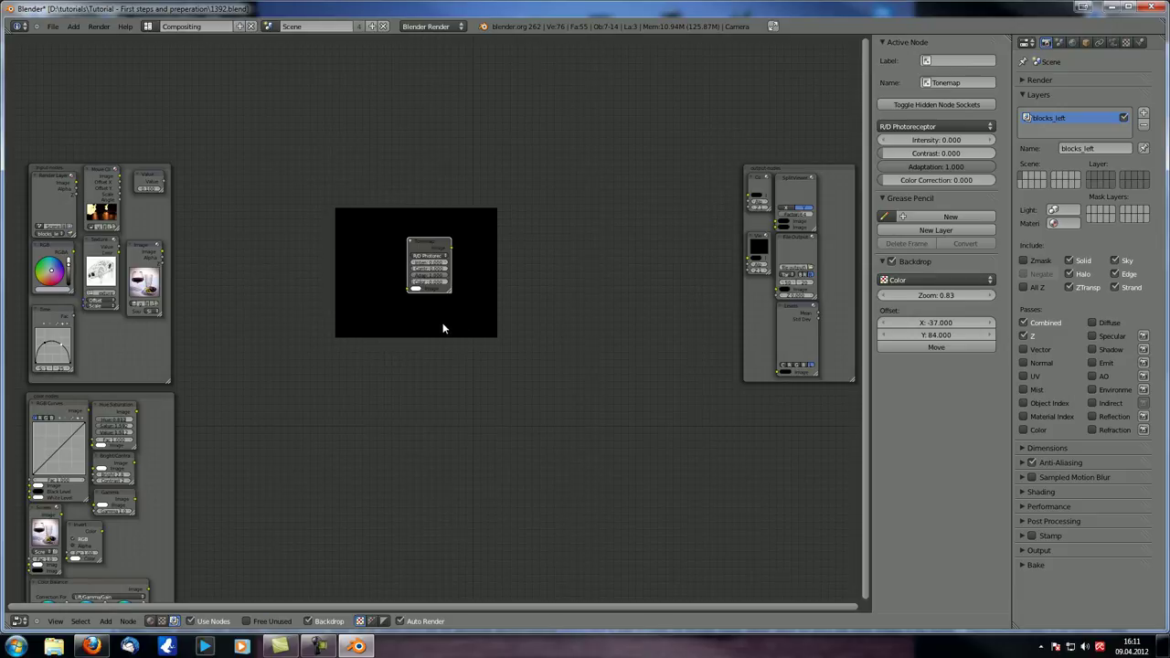
scroll(437, 318, "up", 2)
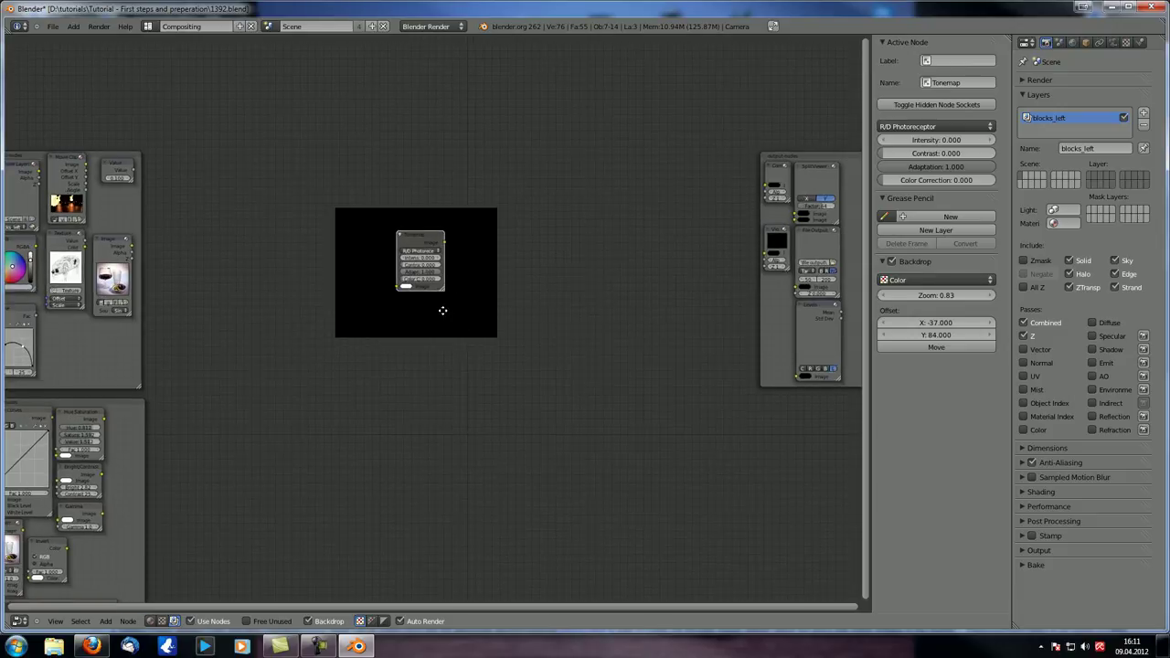
scroll(445, 313, "down", 1)
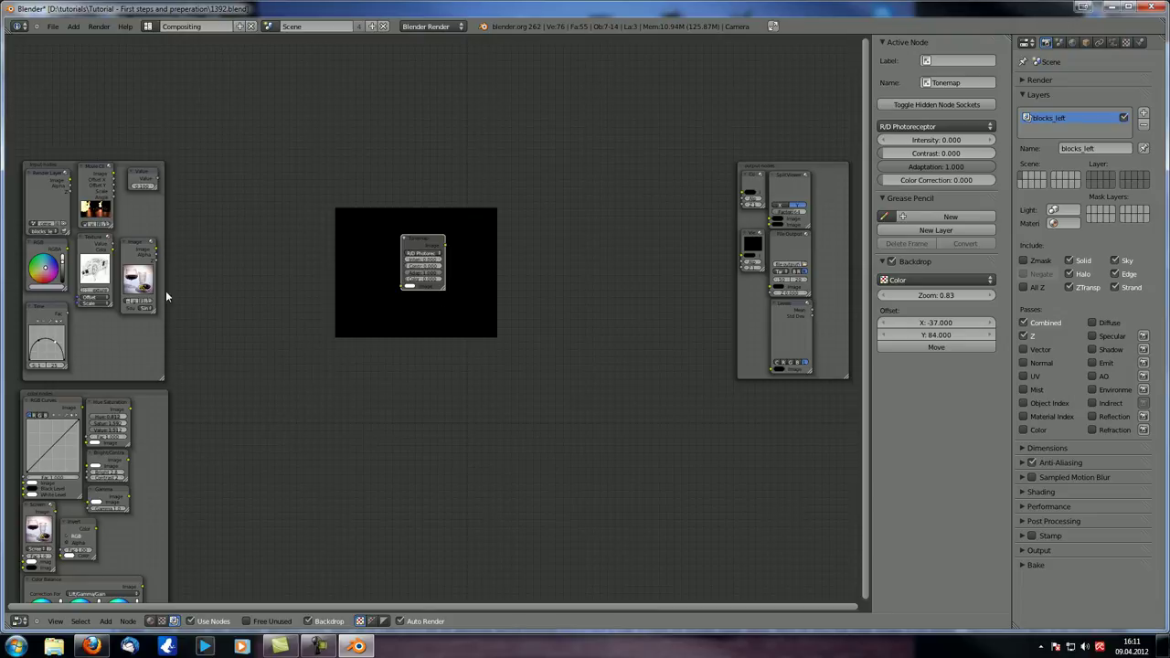
left_click(144, 243, "ctrl+shift")
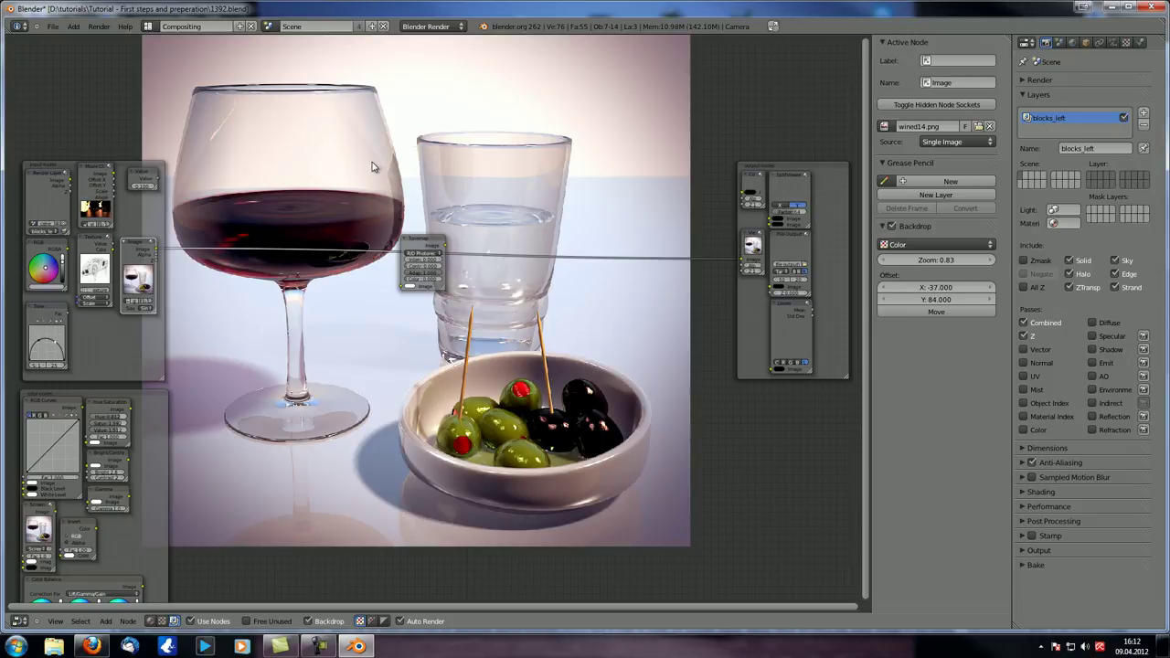
middle_click_drag(289, 170, 433, 222)
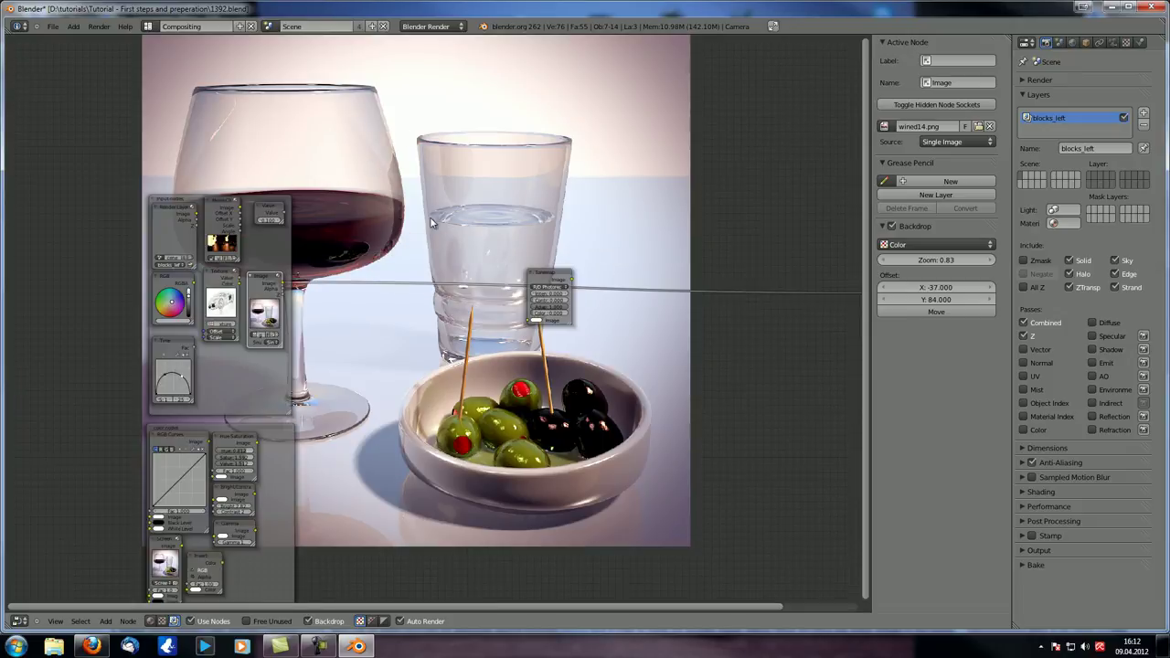
key("shift+a")
mouse_move(435, 403)
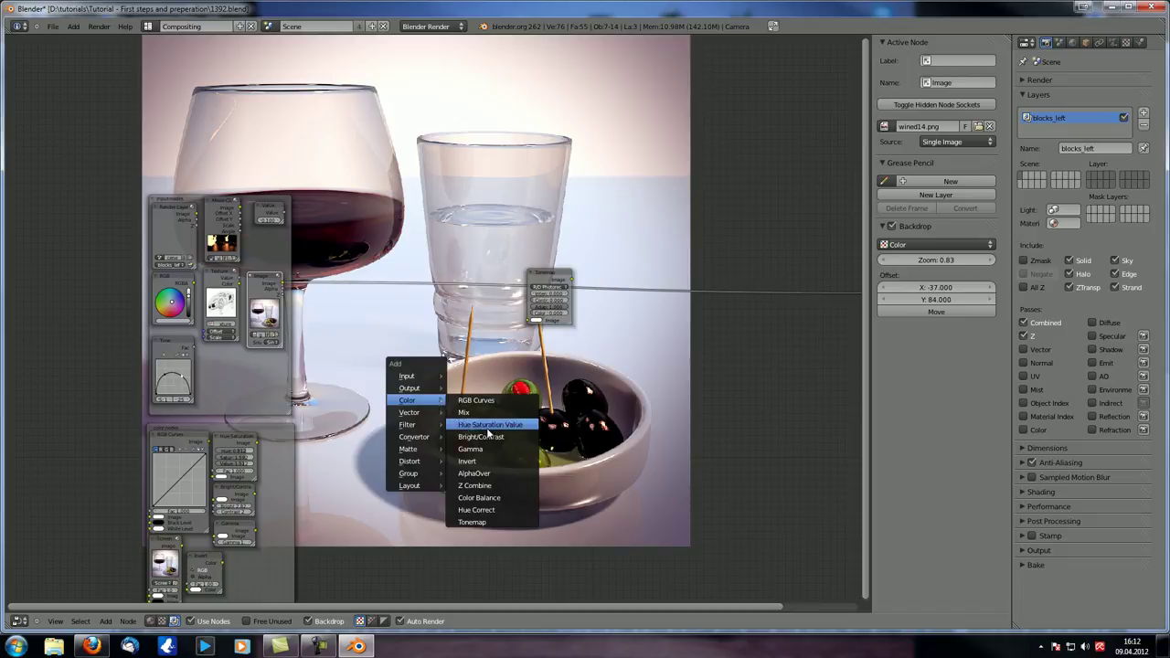
left_click(494, 436)
left_click(376, 274)
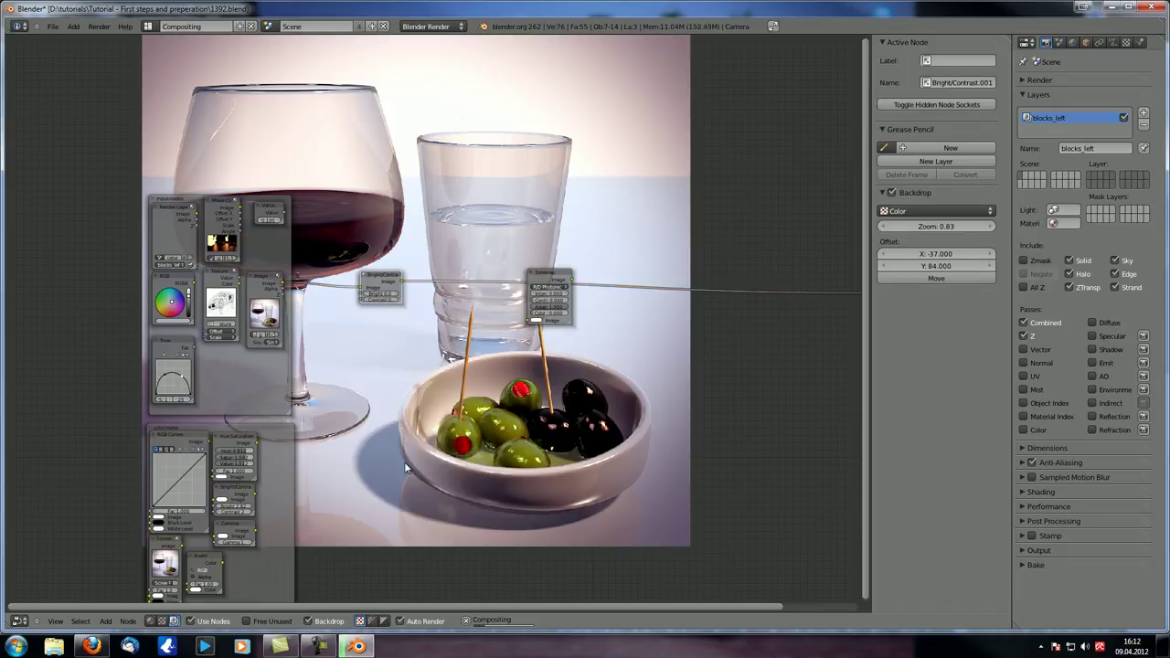
left_click(380, 293)
key("Return")
key("x")
Step: Add a Hue Saturation Value node and insert it on the link between the Image node and the Viewer
key("shift+a")
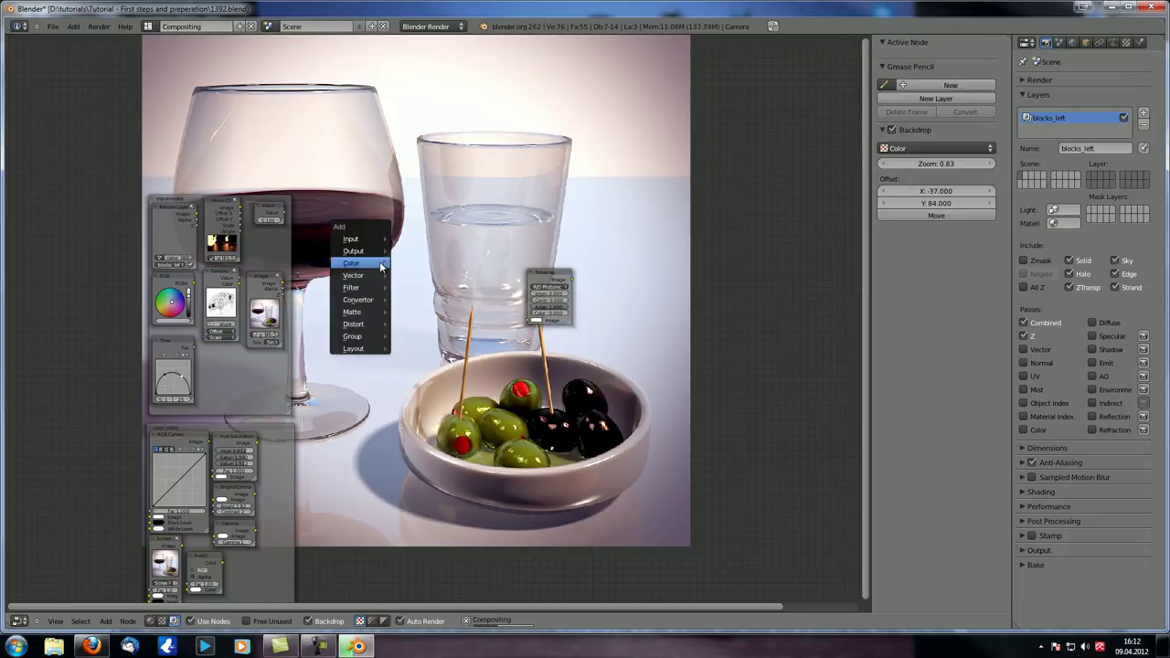
mouse_move(351, 263)
left_click(430, 300)
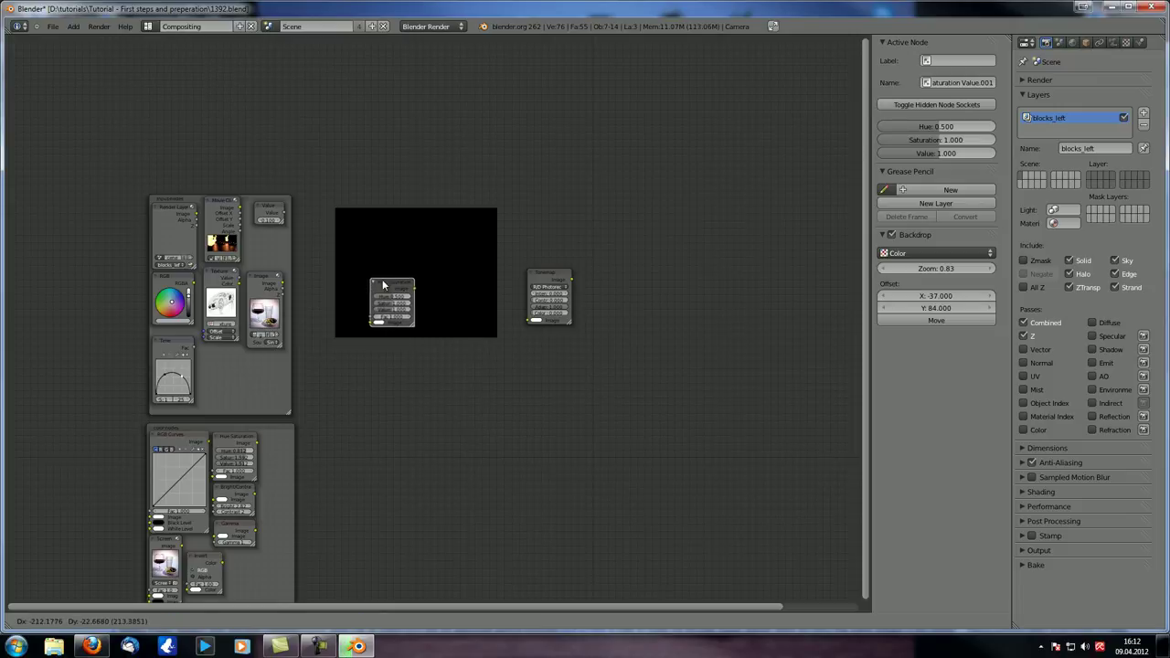
left_click(380, 289)
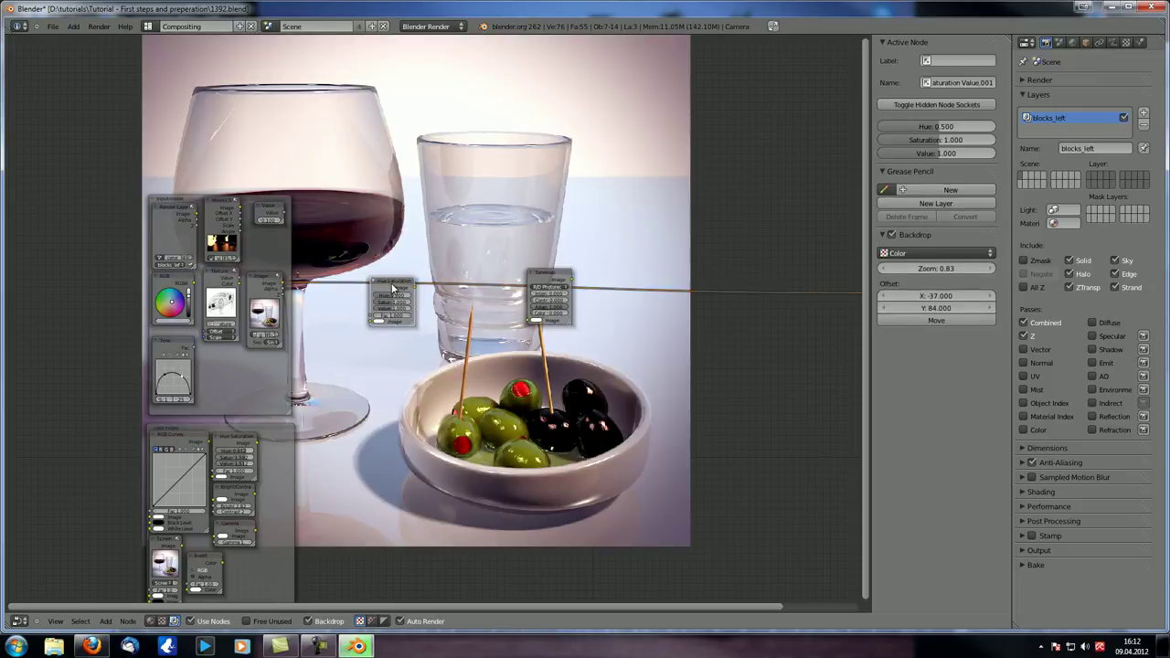
Step: Set the Hue Saturation Value node's Value to 1.5 and raise it further to 1.740 to brighten the image
scroll(384, 315, "up", 3)
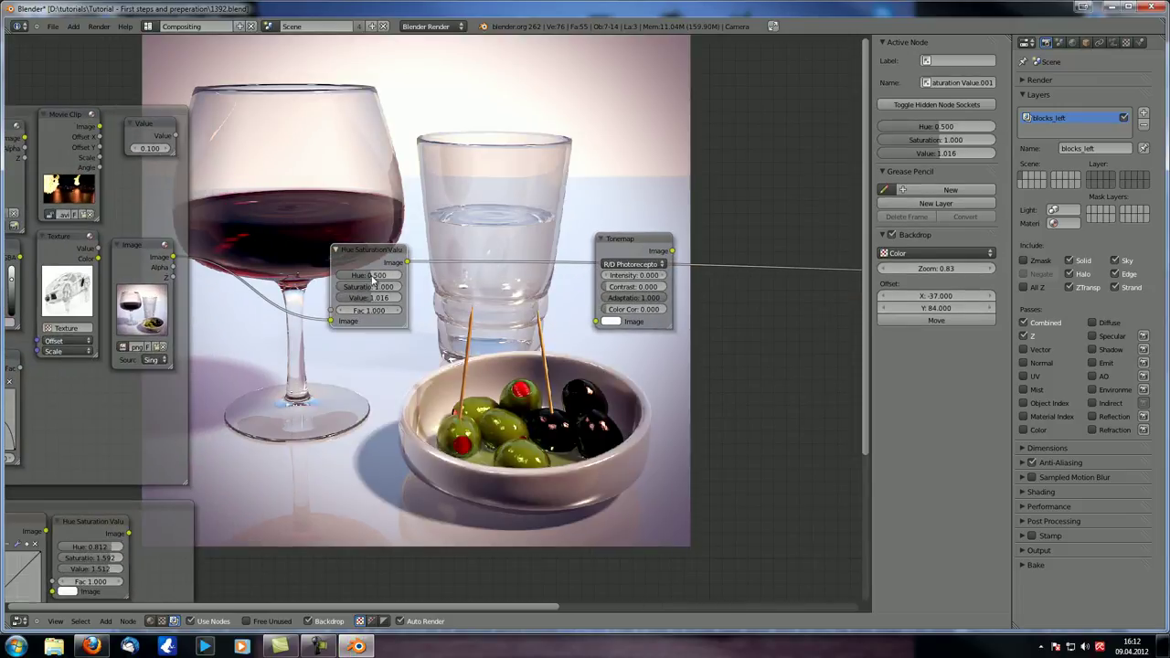
double_click(395, 297)
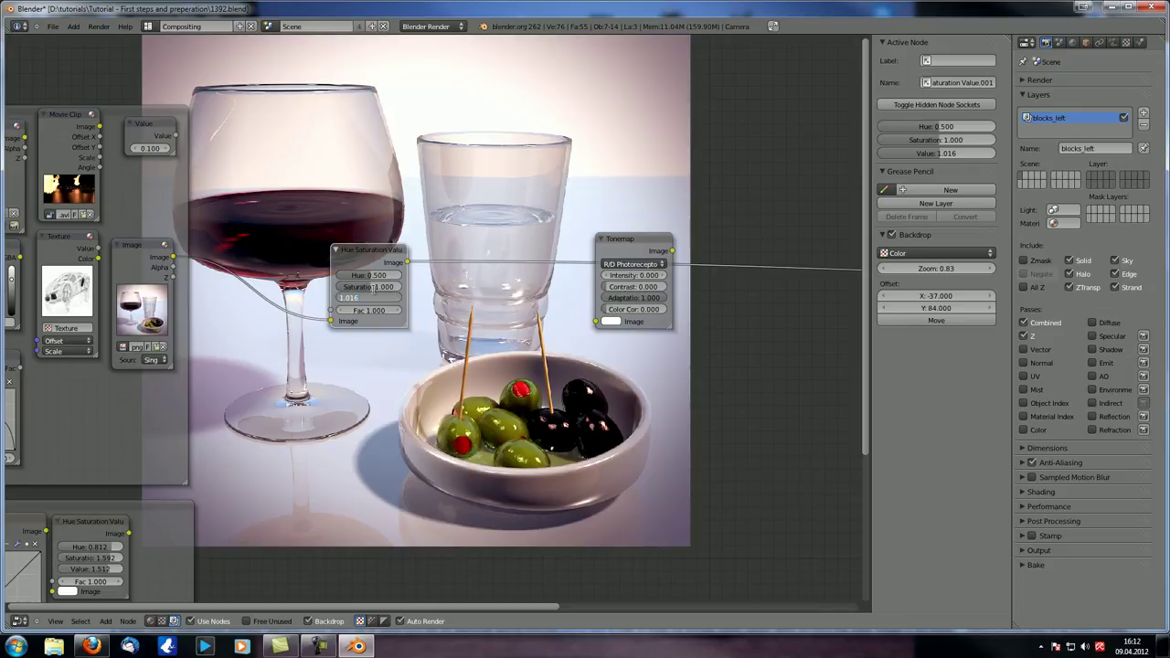
type("1.5")
key("Return")
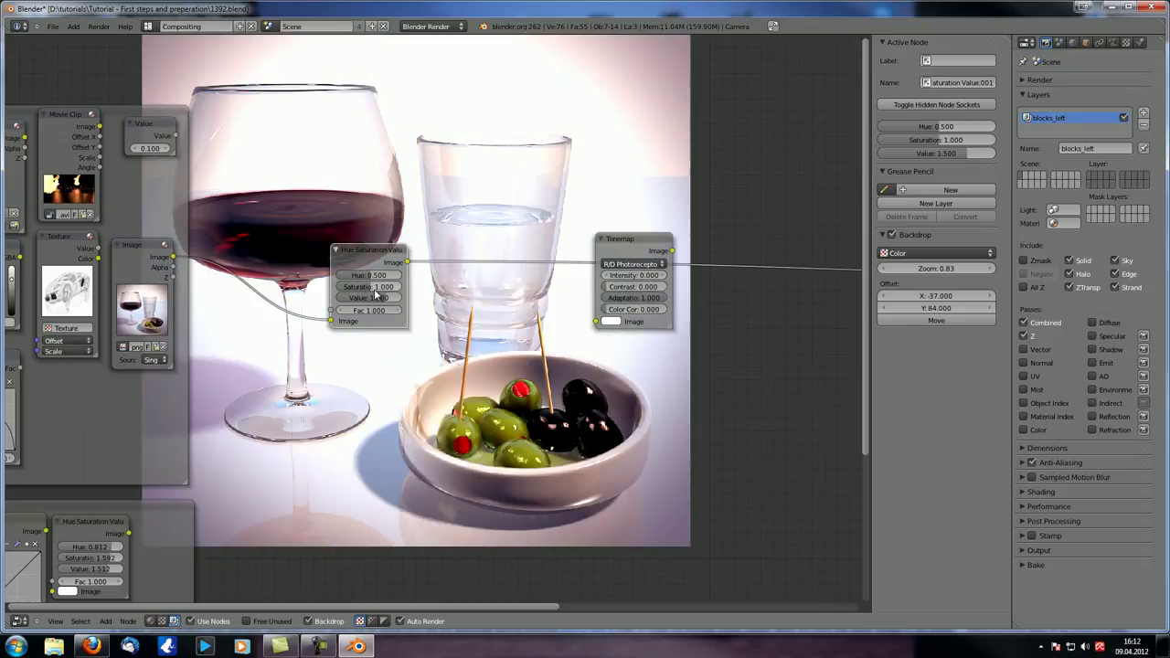
left_click_drag(380, 297, 388, 297)
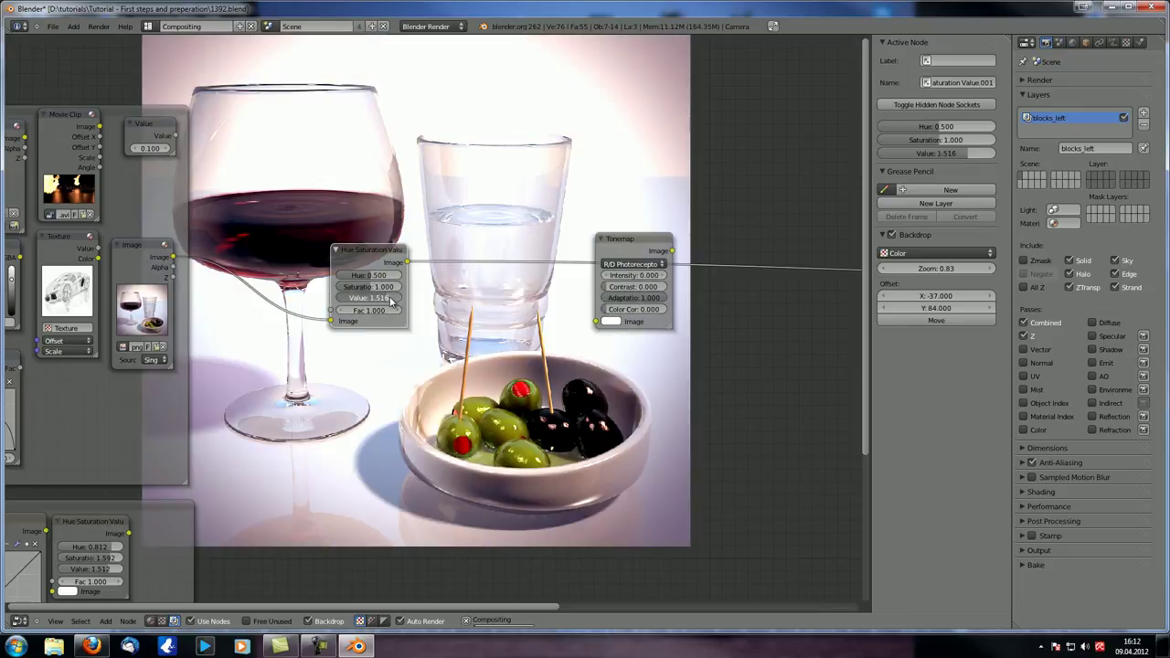
Step: Insert the Tonemap node on the link between the Hue Saturation Value node and the Viewer
scroll(395, 324, "up", 3)
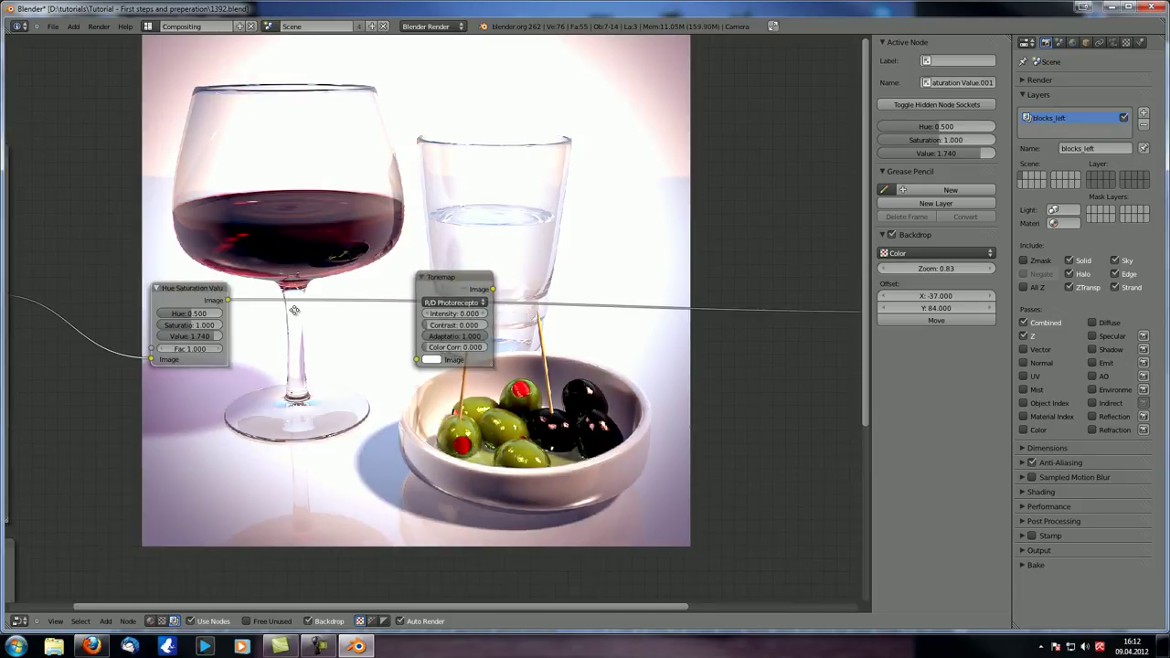
scroll(397, 325, "up", 1)
left_click_drag(465, 260, 508, 245)
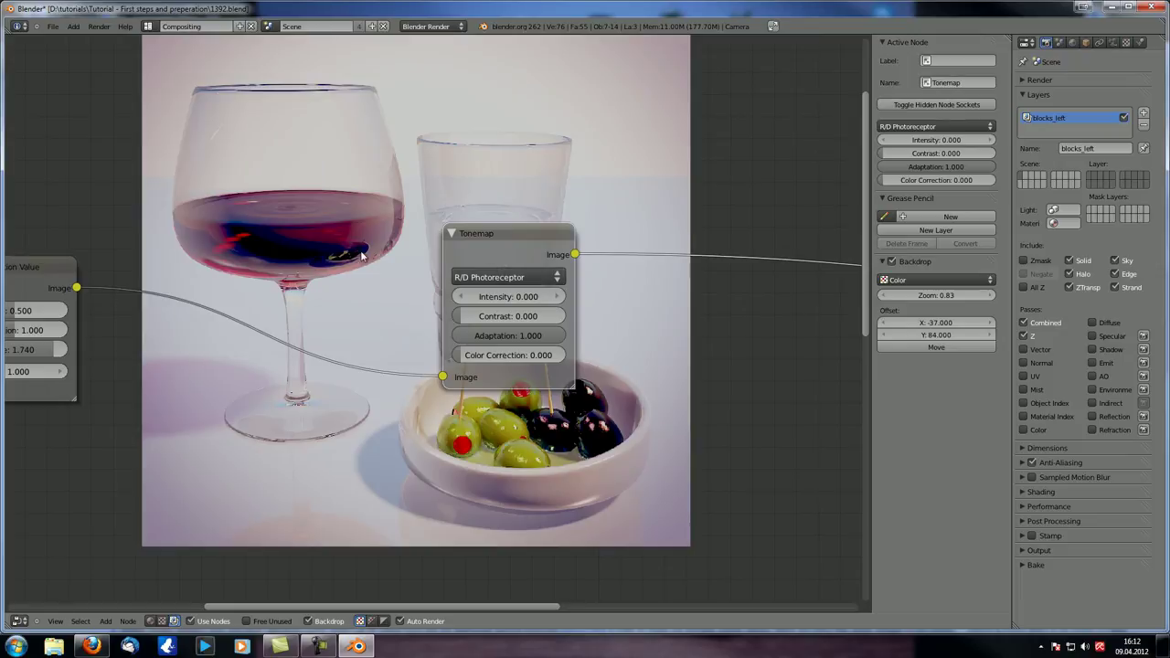
scroll(294, 250, "up", 2)
middle_click_drag(292, 248, 365, 262)
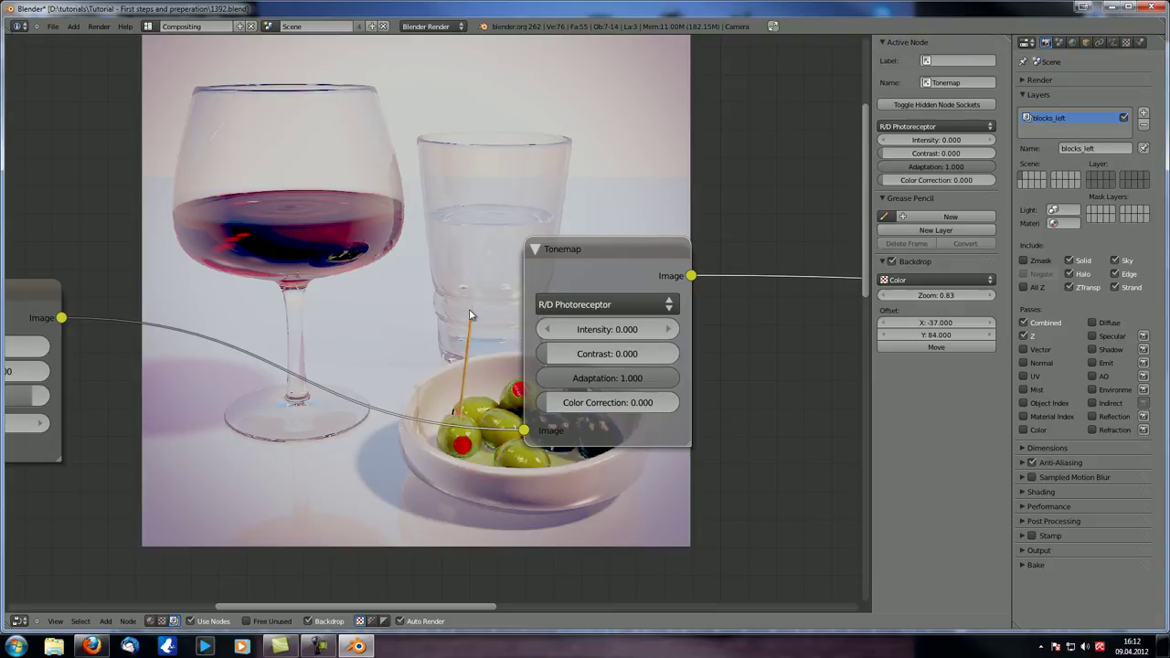
scroll(469, 309, "up", 1)
middle_click_drag(469, 309, 302, 284)
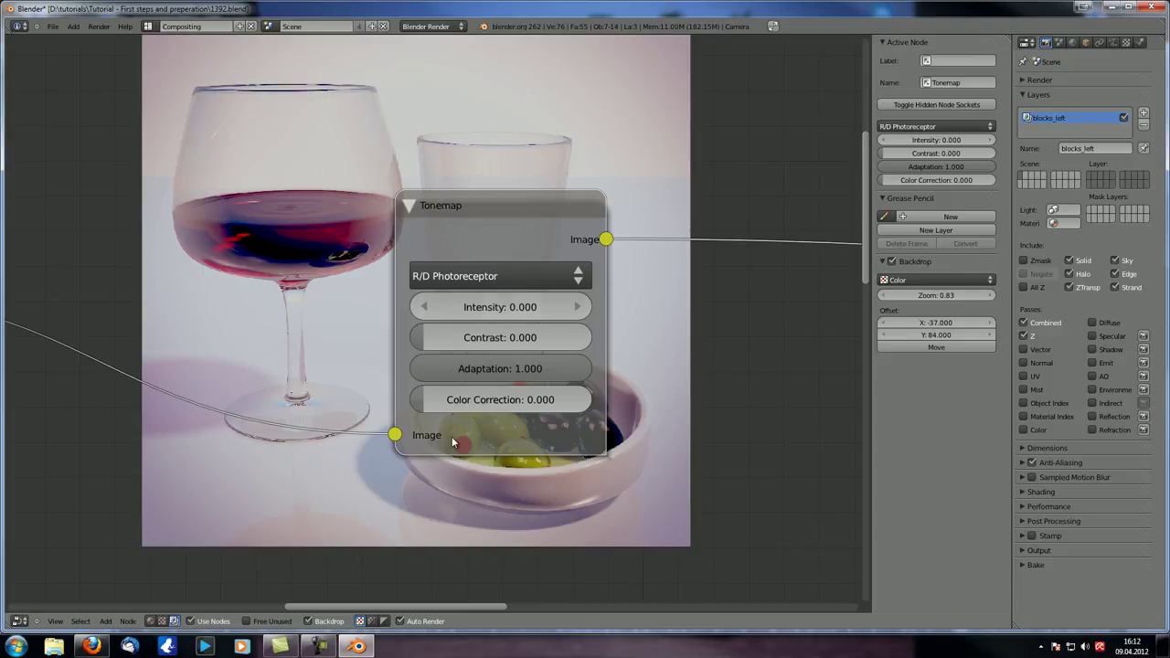
Step: Keep the Tonemap type at R/D Photoreceptor and try its intensity at 0.211 and at 2
left_click(484, 275)
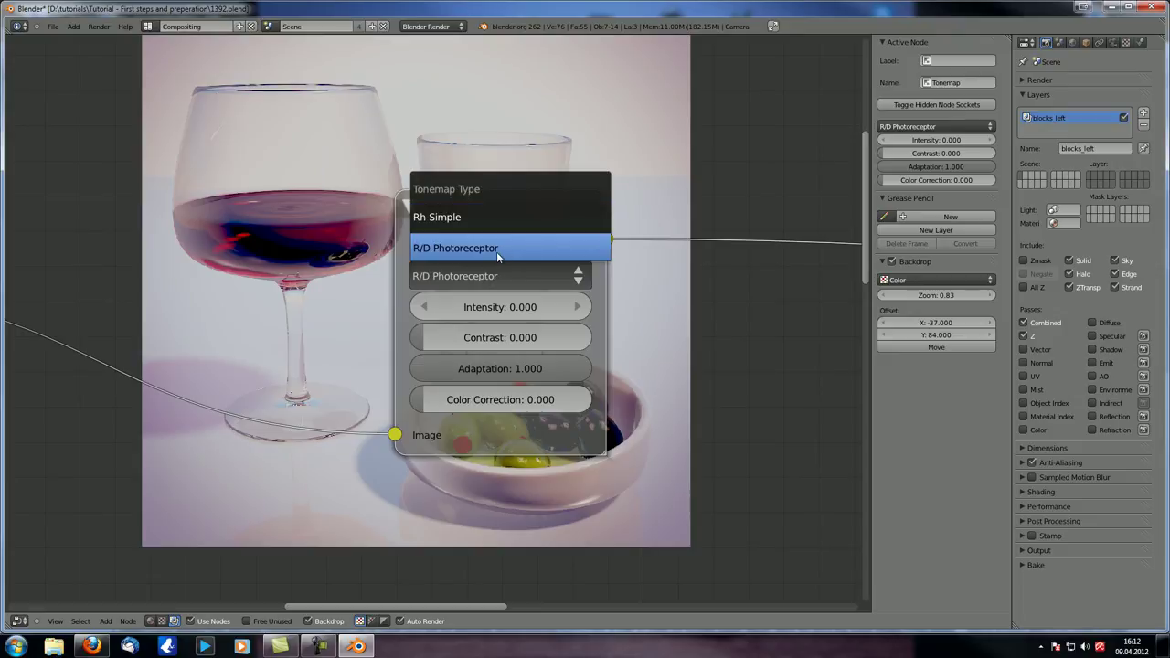
left_click(496, 252)
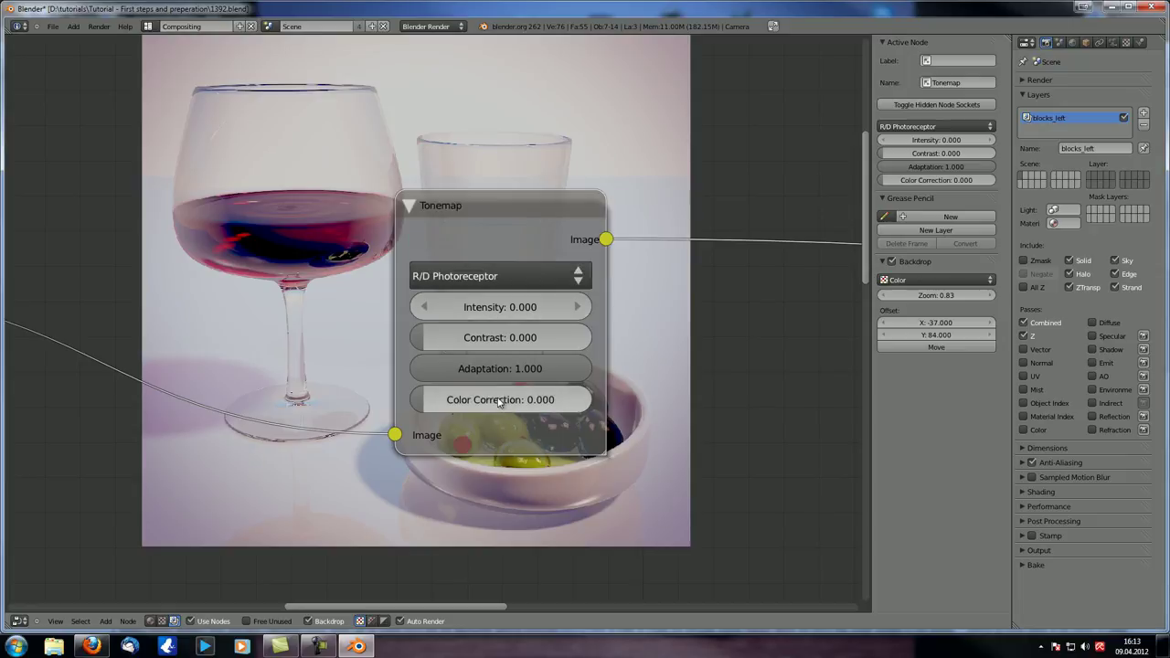
left_click_drag(497, 307, 588, 316)
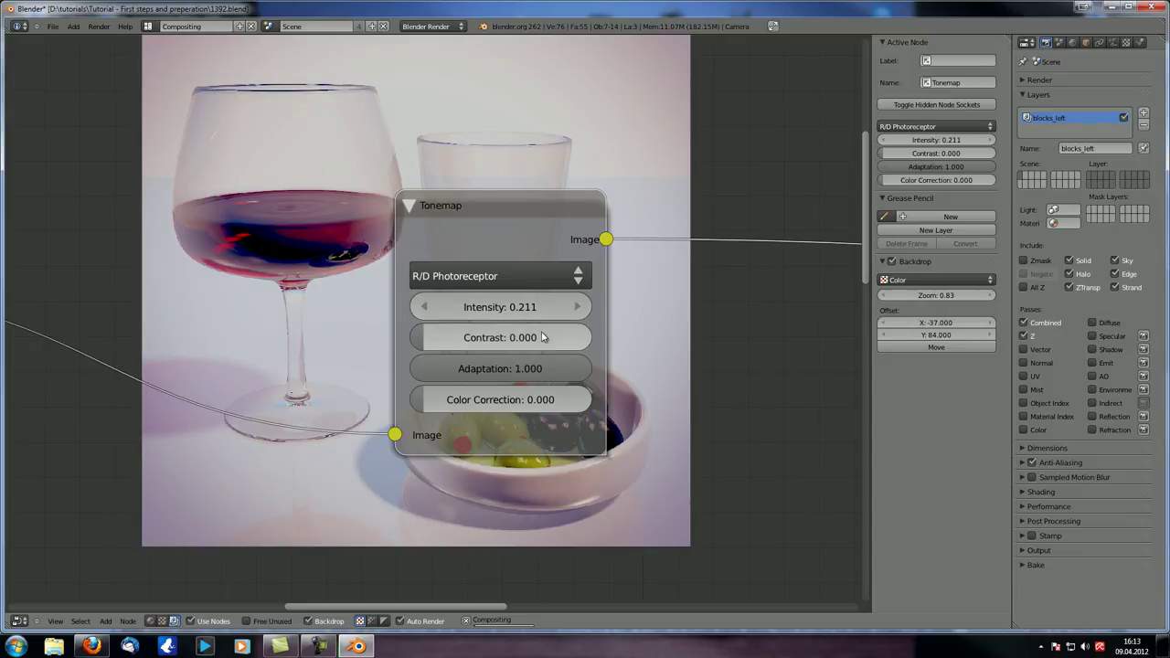
left_click(498, 304)
type("2")
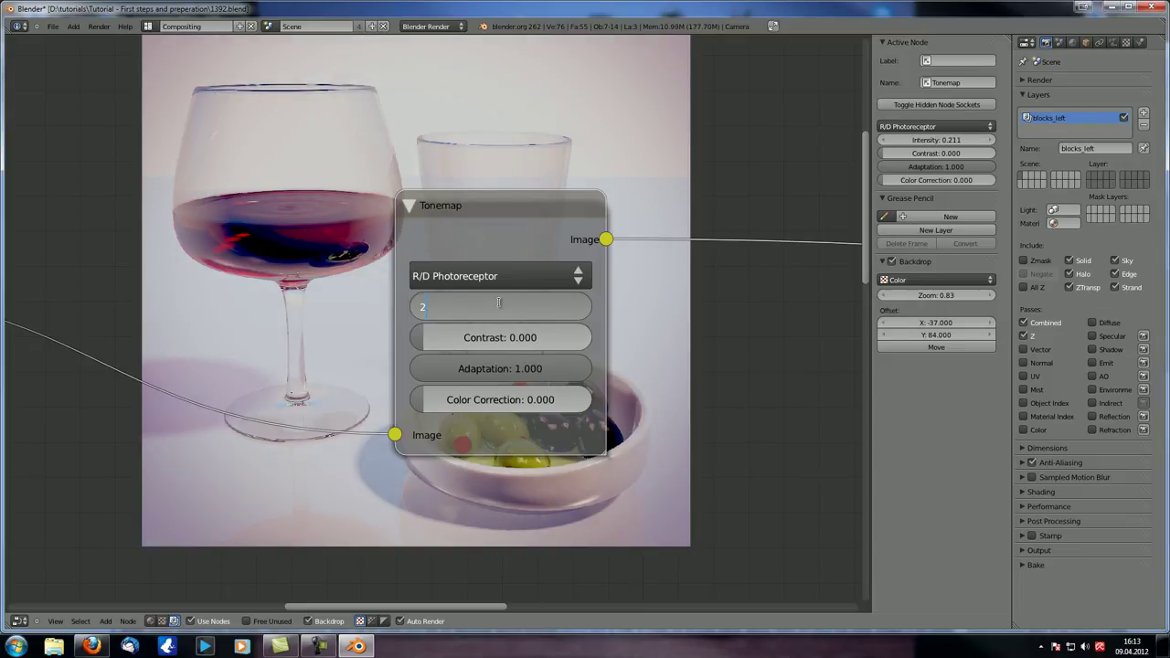
key("Return")
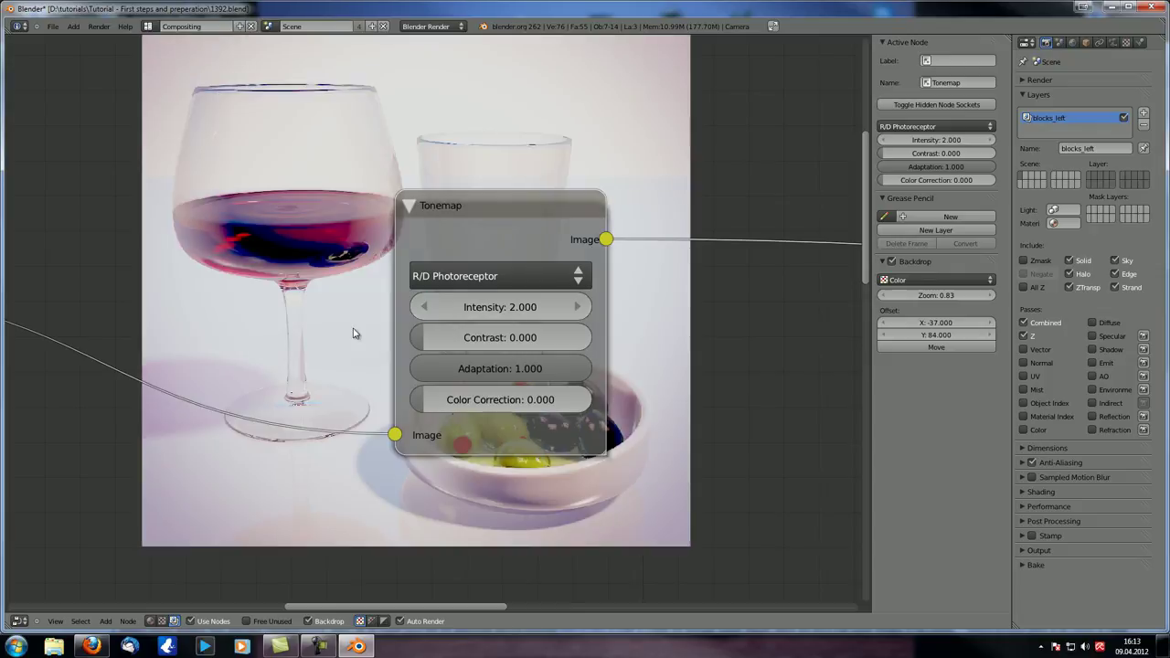
Step: Move the Tonemap node aside to inspect the image, put it back and set its intensity to 1
middle_click_drag(357, 153, 326, 148)
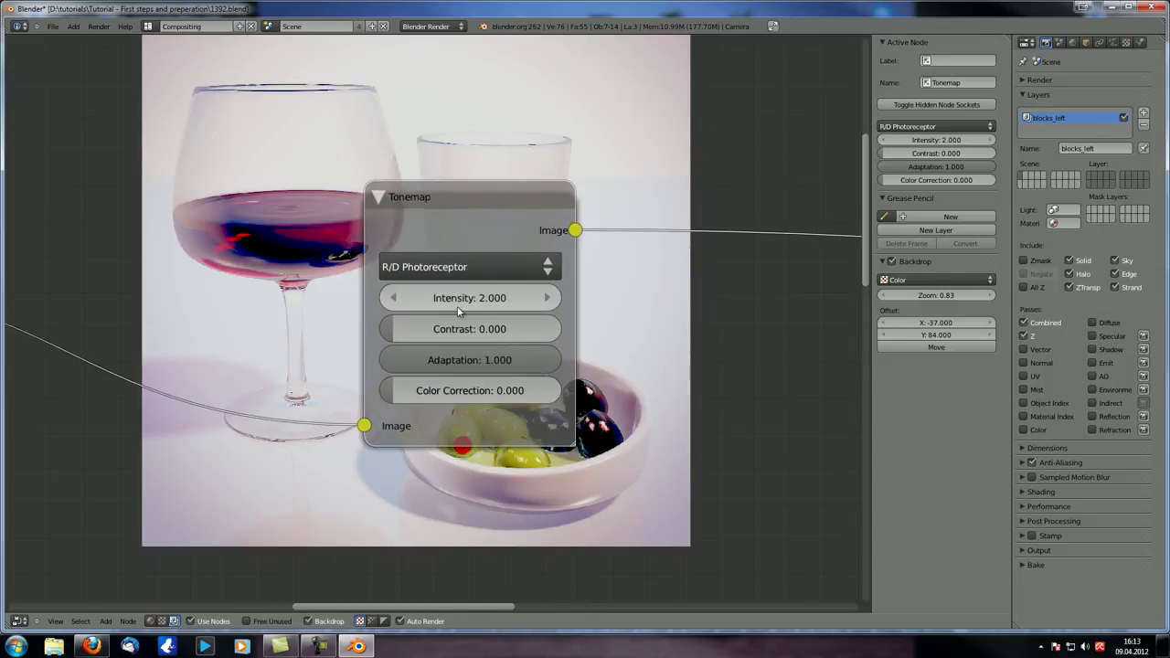
middle_click_drag(388, 290, 620, 352)
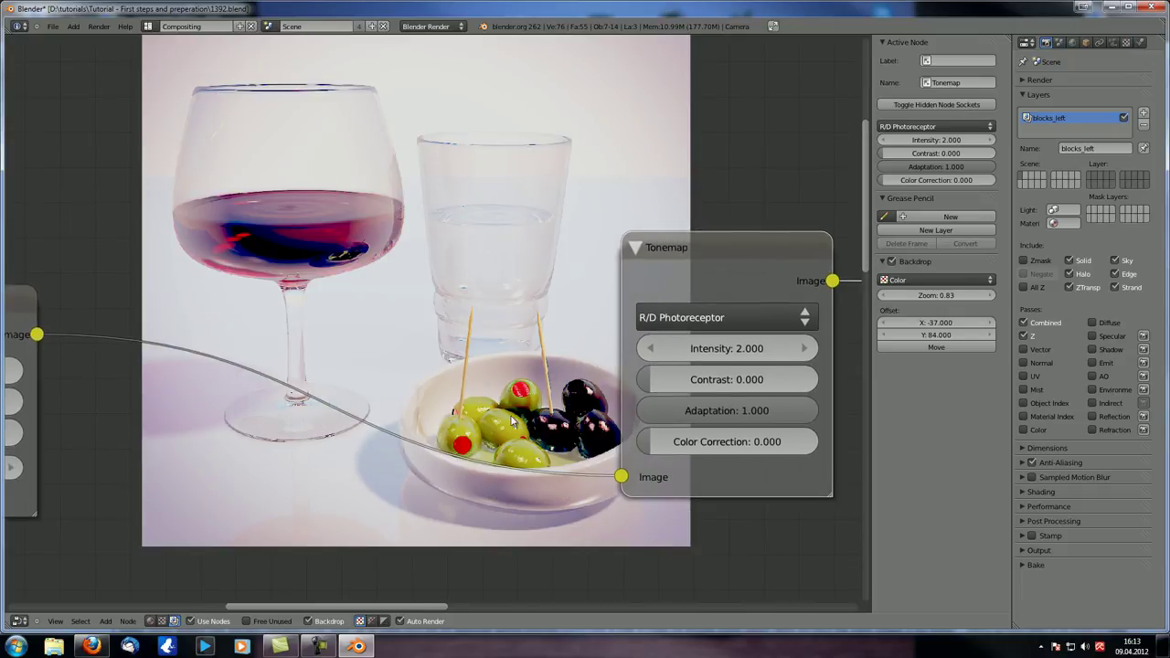
left_click_drag(705, 258, 494, 227)
left_click(517, 317)
type("1")
key("Return")
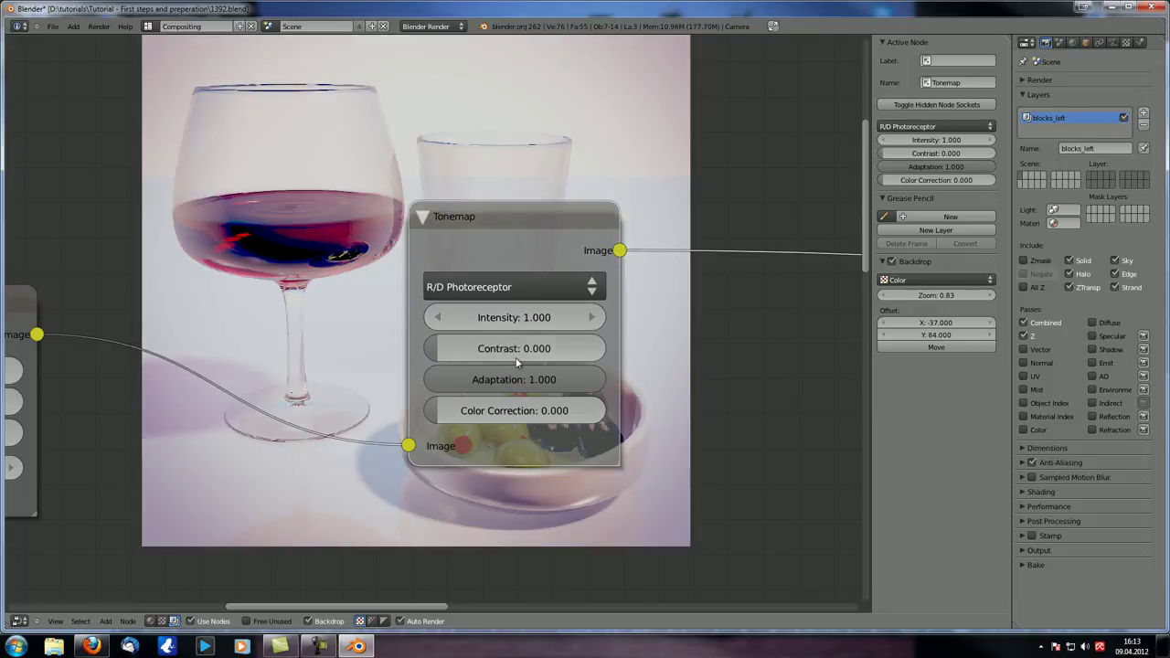
Step: Try the Tonemap node's contrast at 0.560 and at 1
left_click_drag(517, 362, 545, 345)
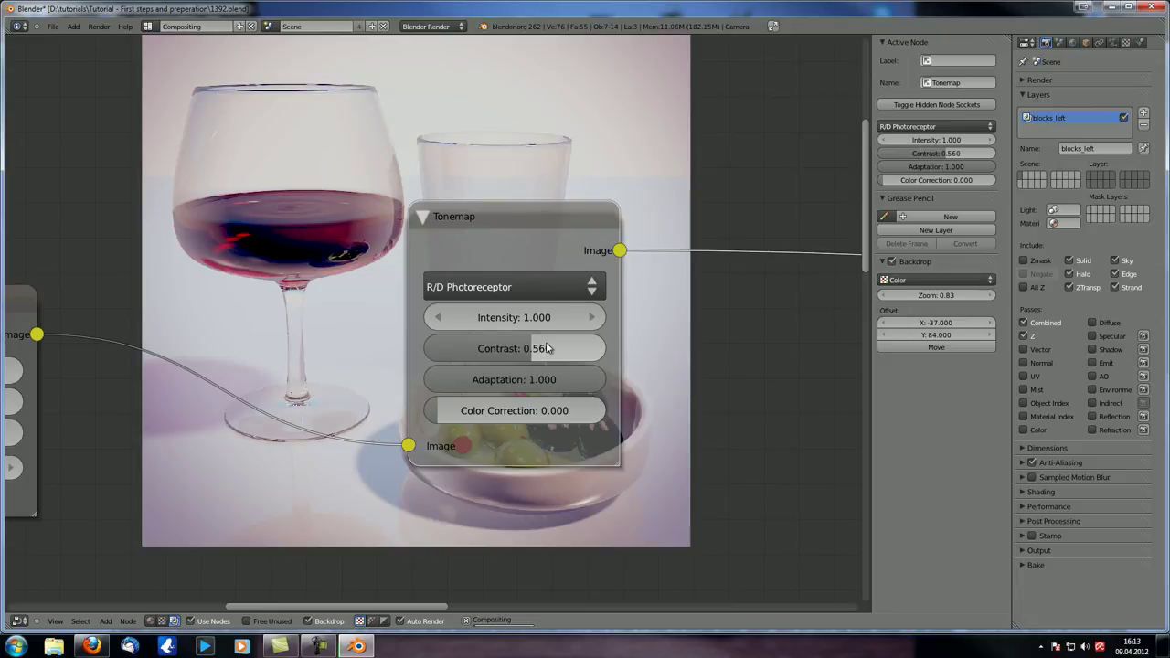
middle_click_drag(547, 348, 465, 264)
left_click(440, 286)
type("1")
key("Return")
Step: Set the Tonemap node's contrast to 0.1 and uncover the image to inspect the effect
left_click(443, 284)
type(".")
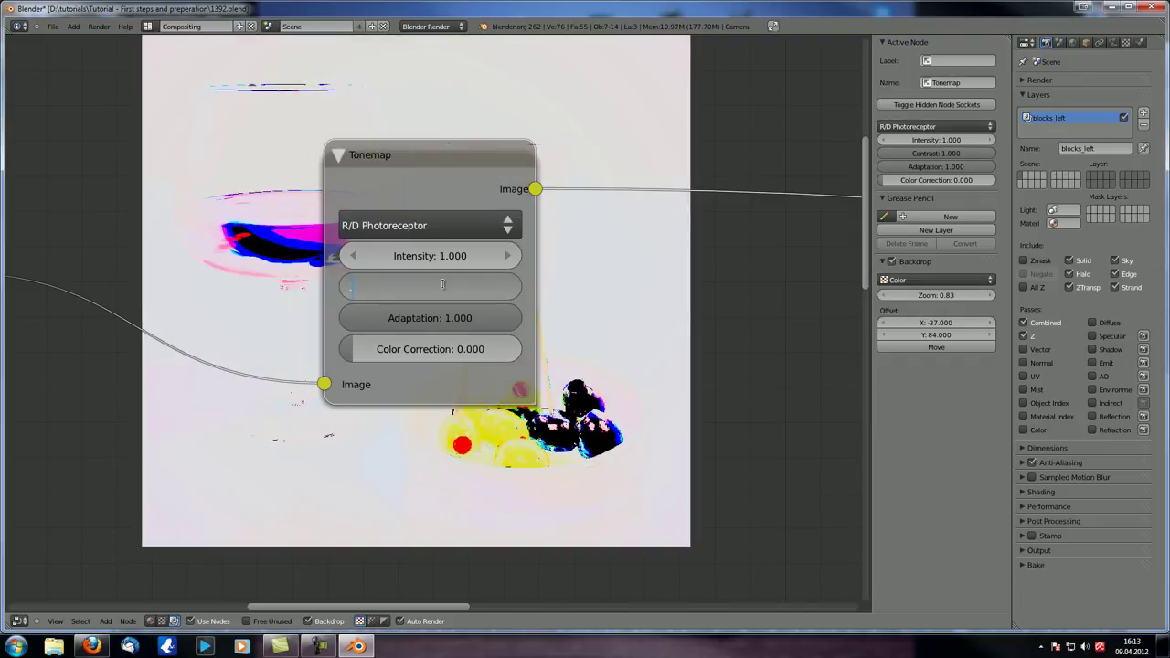
type("0.1")
key("Return")
middle_click_drag(276, 229, 450, 263)
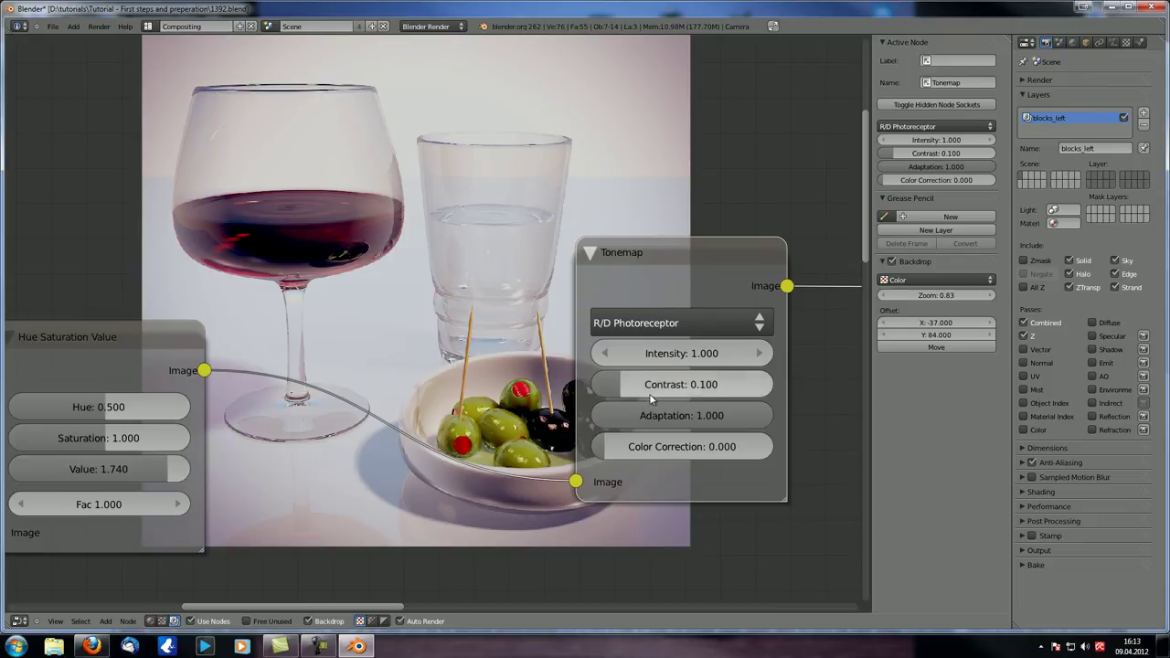
Step: Set the Tonemap node's contrast to 0.176 and compare the original Image output with the tonemapped result in the backdrop
left_click_drag(651, 399, 375, 468)
mouse_move(666, 384)
left_mouse_down()
mouse_move(702, 389)
mouse_move(673, 390)
left_mouse_up()
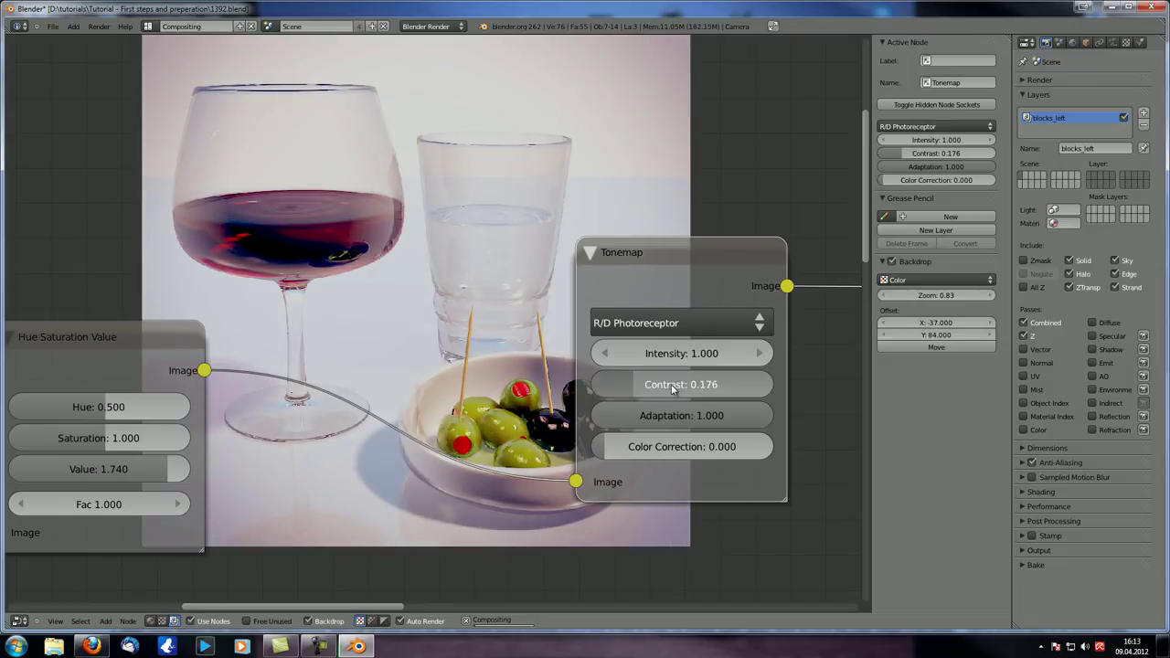
scroll(274, 402, "down", 2)
middle_click_drag(241, 366, 170, 259)
scroll(66, 267, "down", 3)
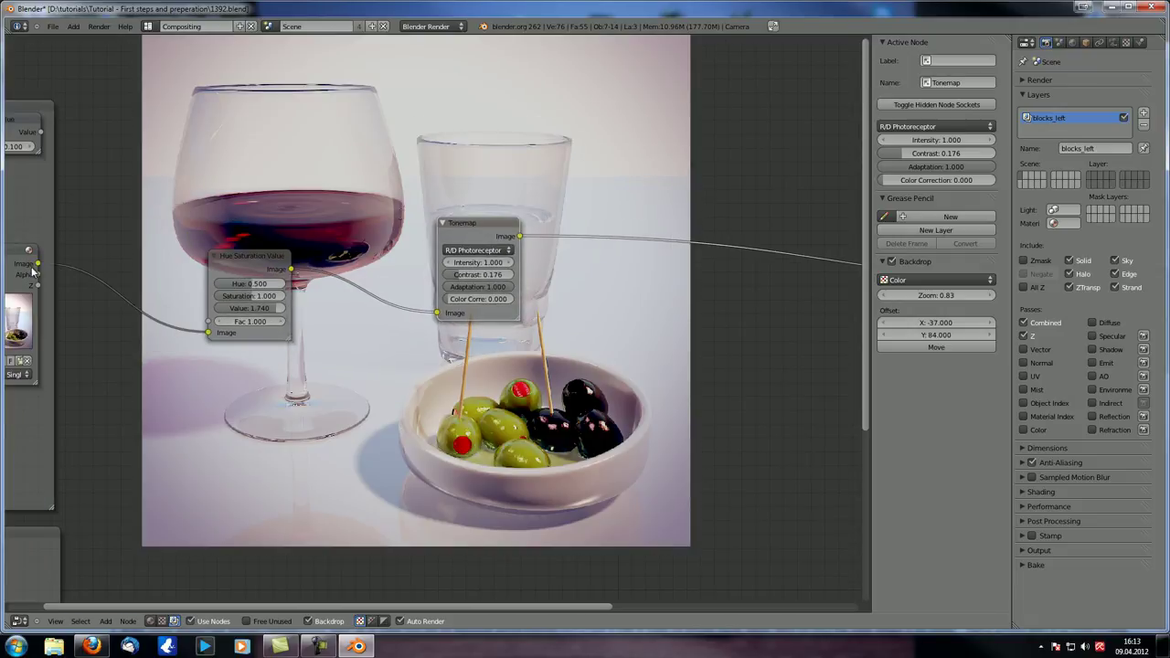
scroll(32, 272, "down", 1)
left_click(37, 268, "ctrl+shift")
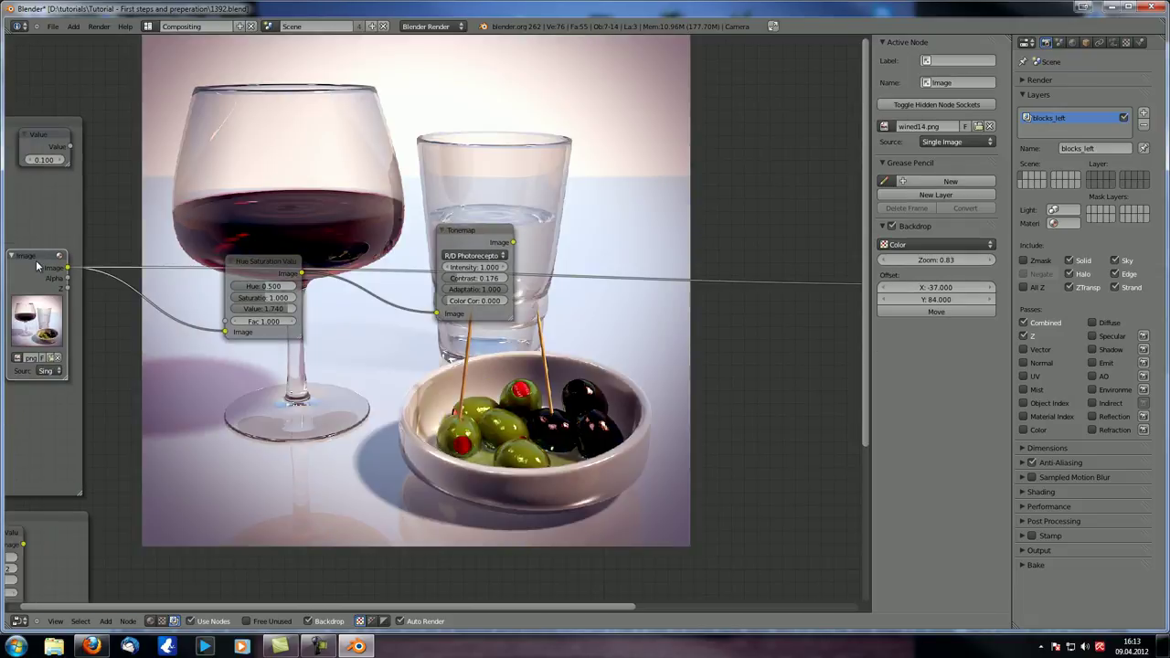
left_click(478, 245, "ctrl+shift")
Step: Set the Tonemap node's adaptation to 0 and compare the tonemapped backdrop with the original image
scroll(368, 347, "up", 4)
left_click_drag(561, 244, 351, 325)
scroll(366, 313, "down", 3)
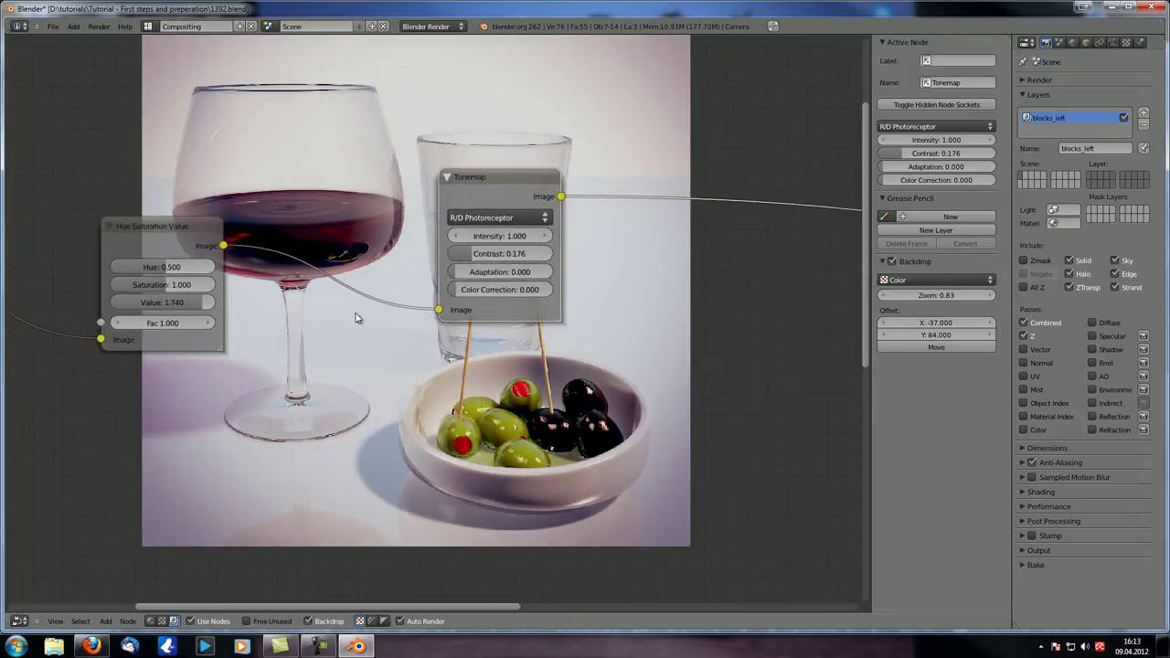
scroll(92, 291, "down", 2)
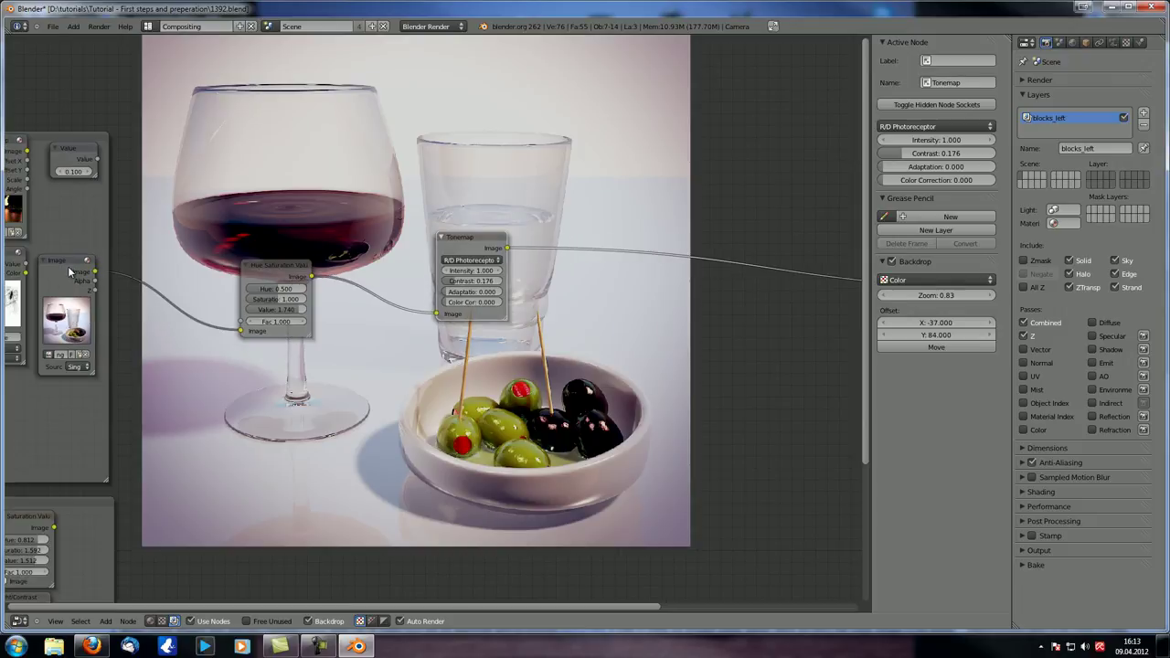
left_click(68, 272, "ctrl+shift")
left_click(504, 256, "ctrl+shift")
Step: Try the Tonemap node's color correction at 0.2 and 0, leave it at 1 and inspect the backdrop
scroll(507, 274, "up", 5)
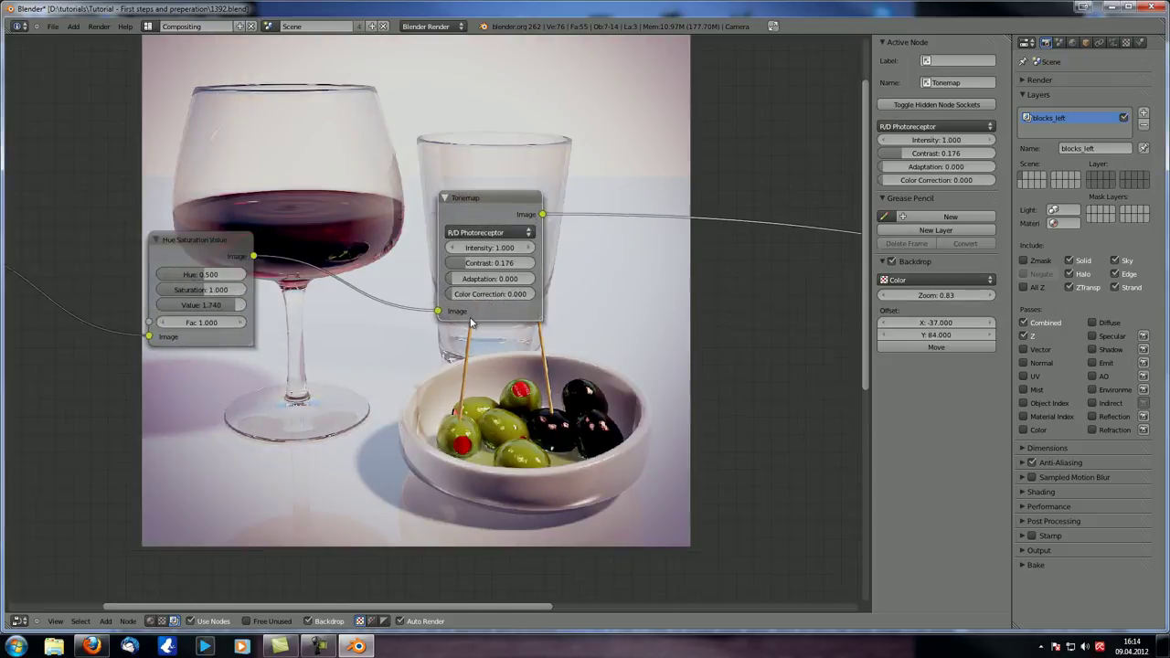
left_click_drag(532, 278, 563, 278)
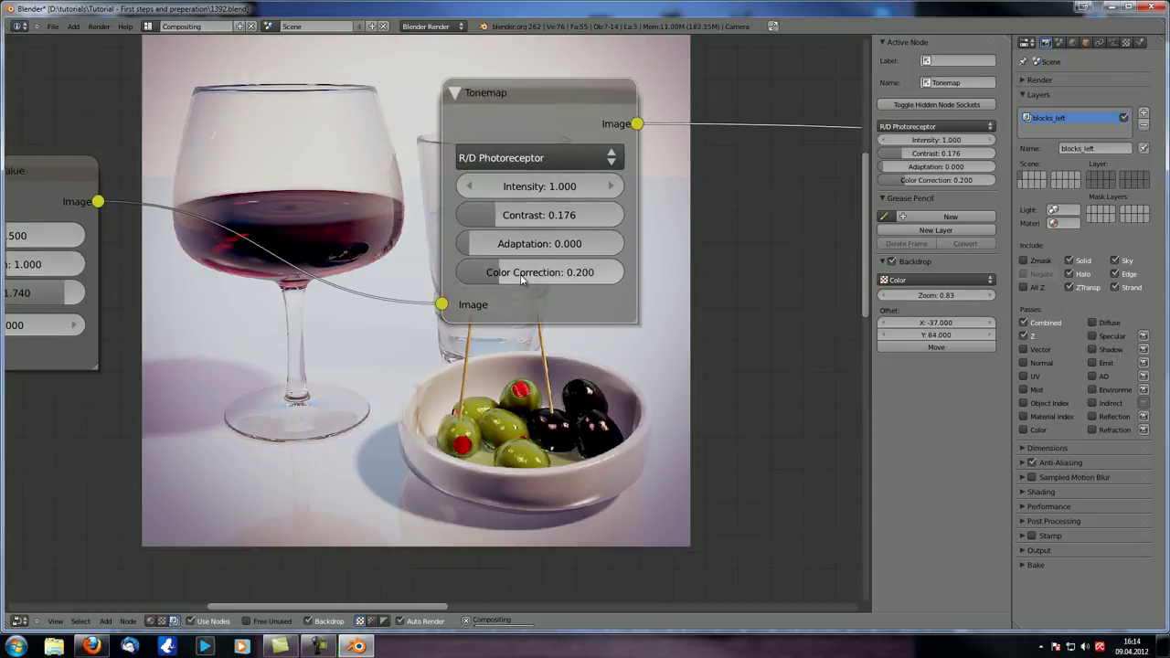
left_click_drag(519, 279, 702, 295)
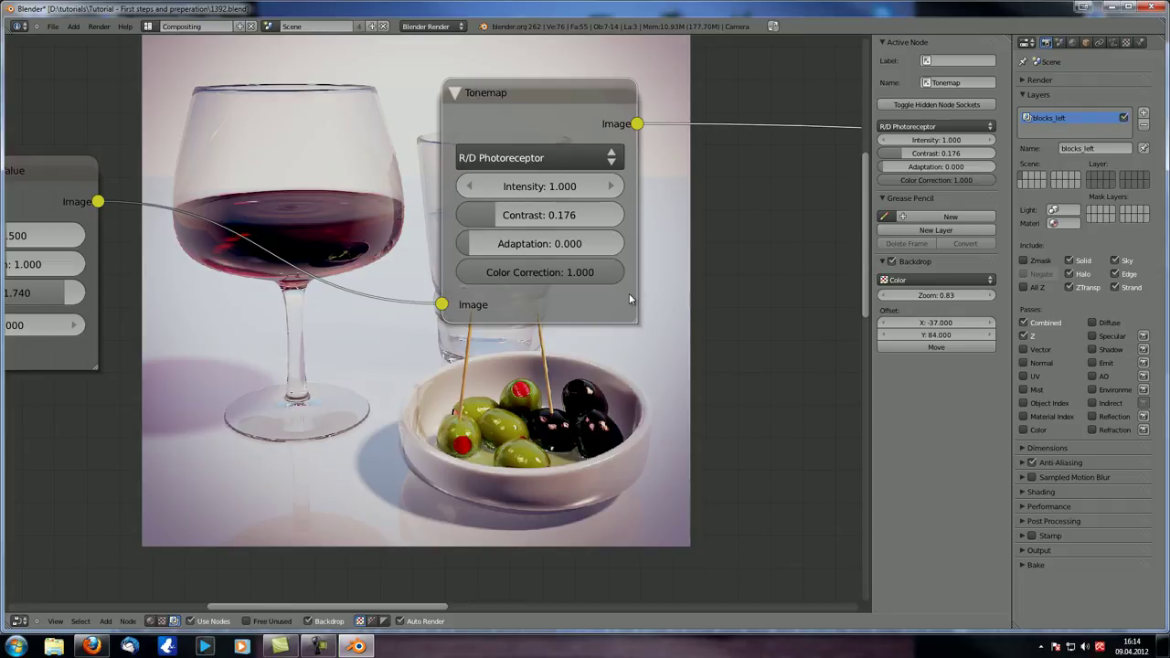
left_click_drag(587, 273, 422, 275)
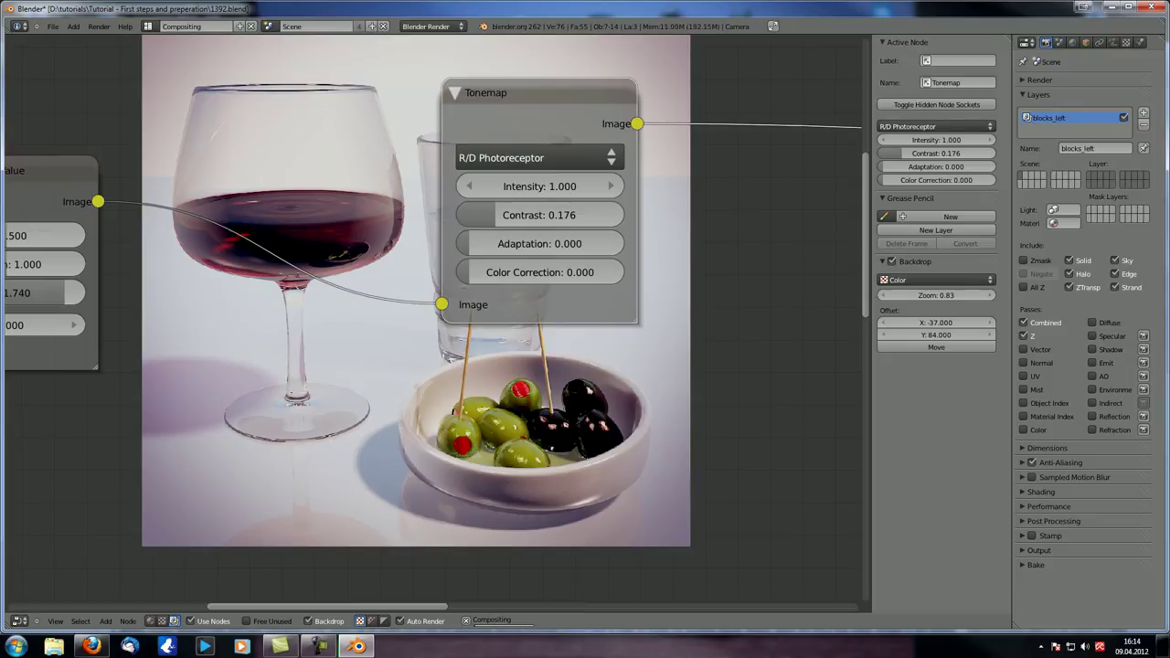
left_click_drag(525, 272, 944, 317)
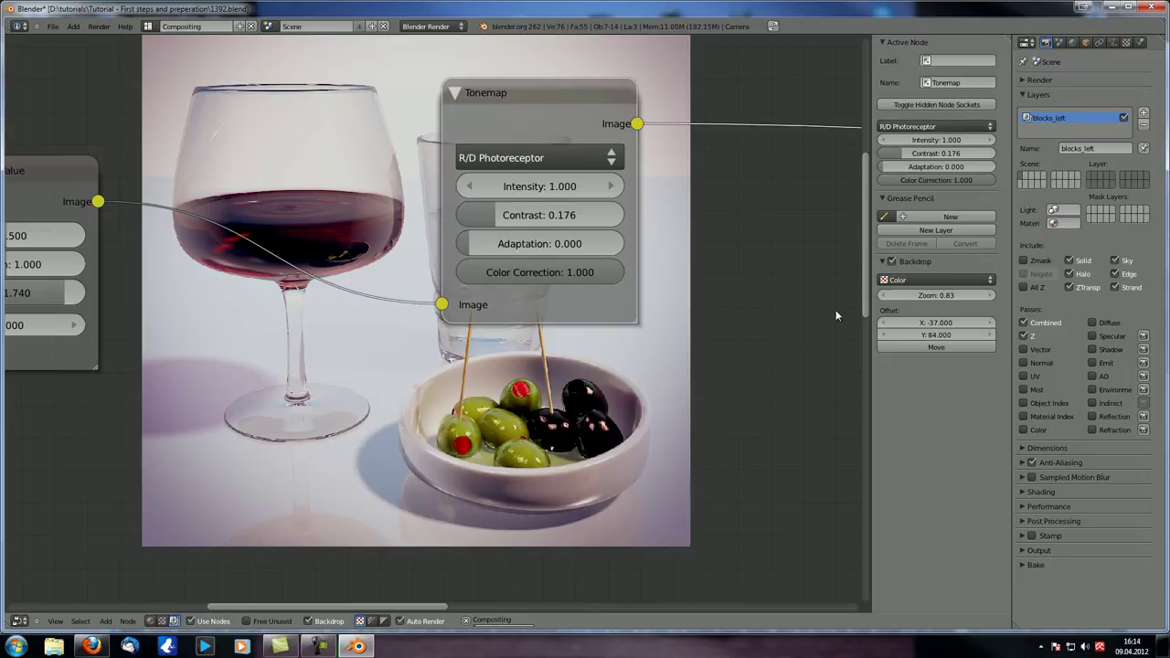
scroll(585, 280, "down", 3)
middle_click_drag(595, 149, 578, 211)
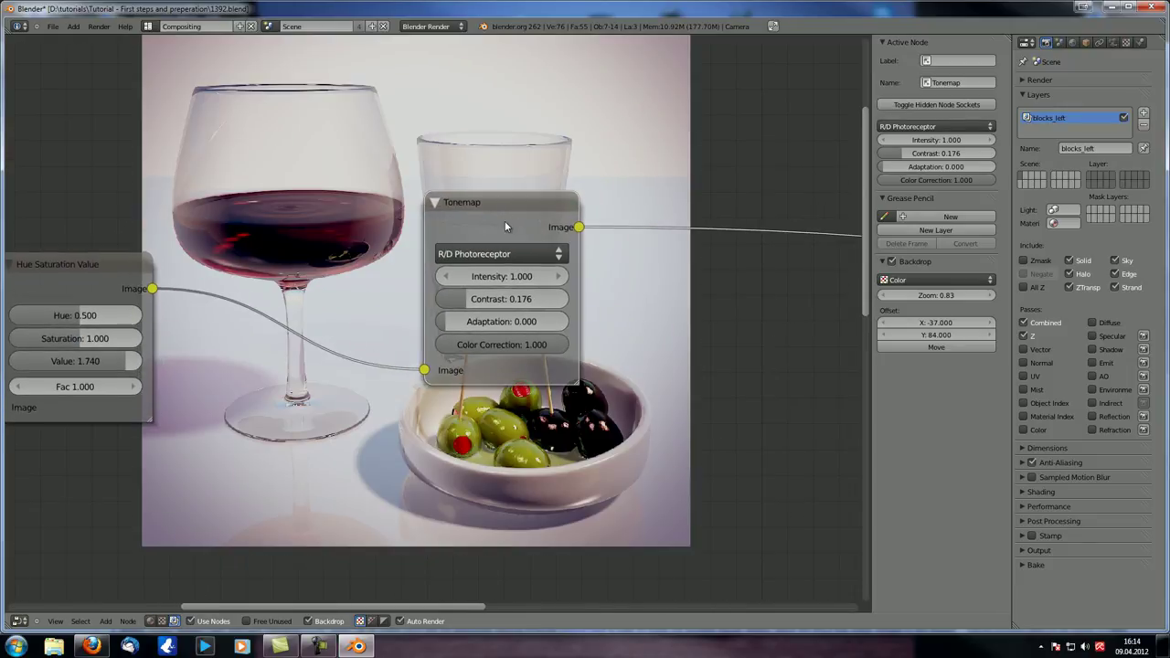
middle_click_drag(503, 204, 488, 176)
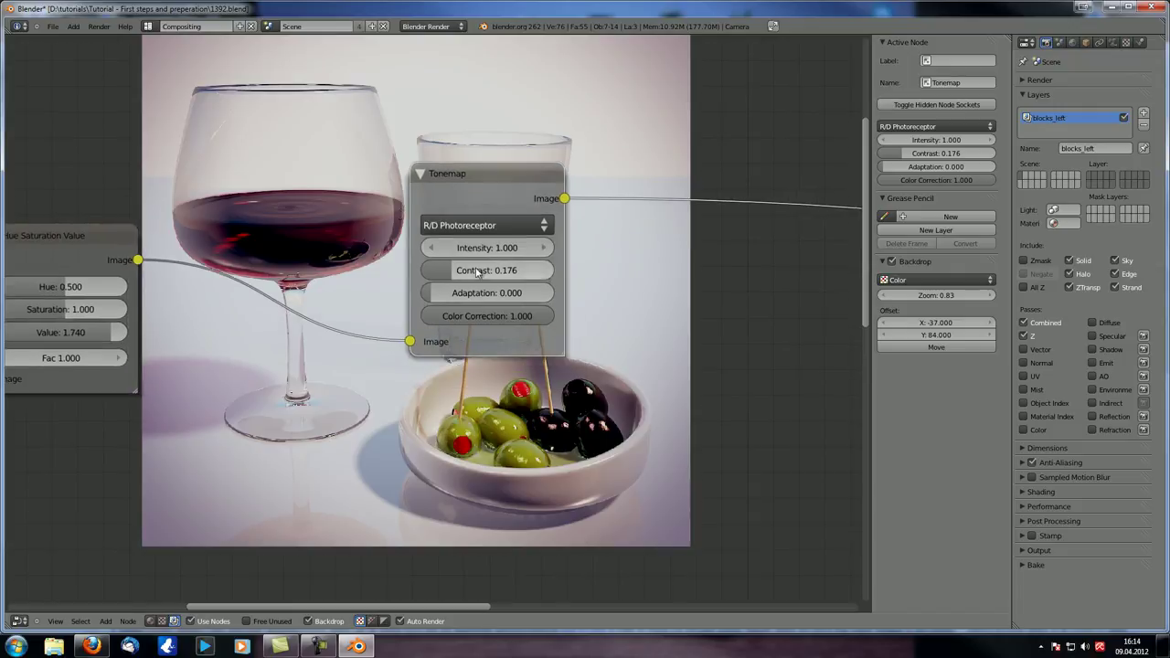
Step: Switch the Tonemap type to Rh Simple and raise its key to 0.472
left_click(494, 221)
left_click(478, 181)
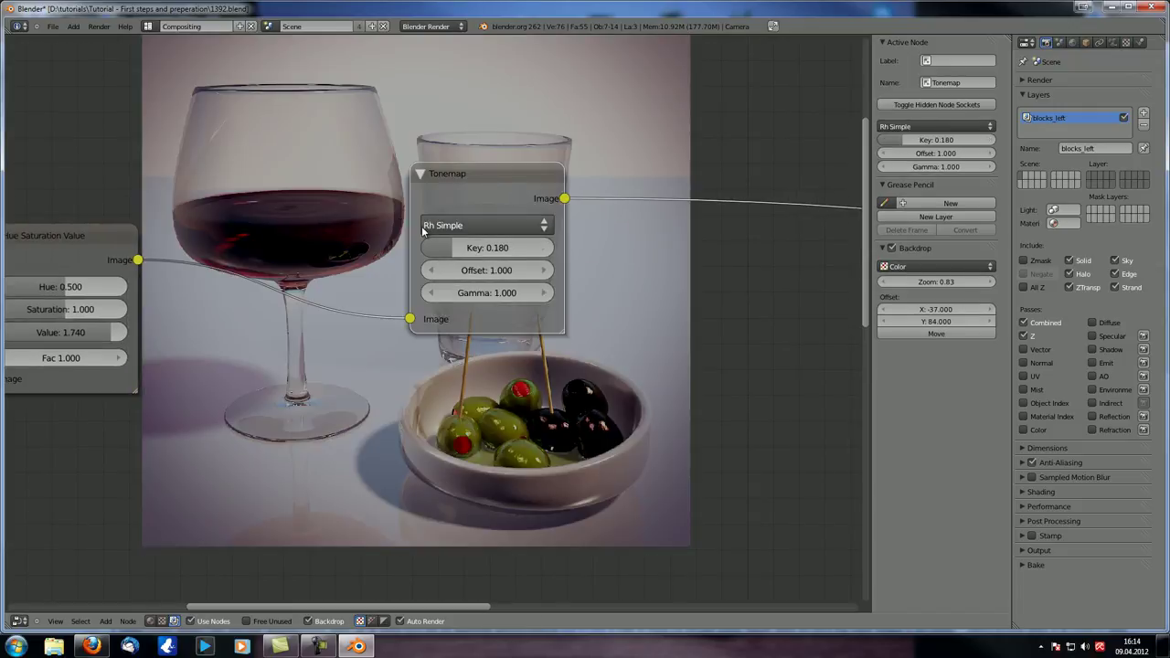
scroll(421, 344, "up", 2)
left_click_drag(562, 248, 727, 260)
left_click_drag(558, 253, 525, 247)
middle_click_drag(525, 247, 525, 208)
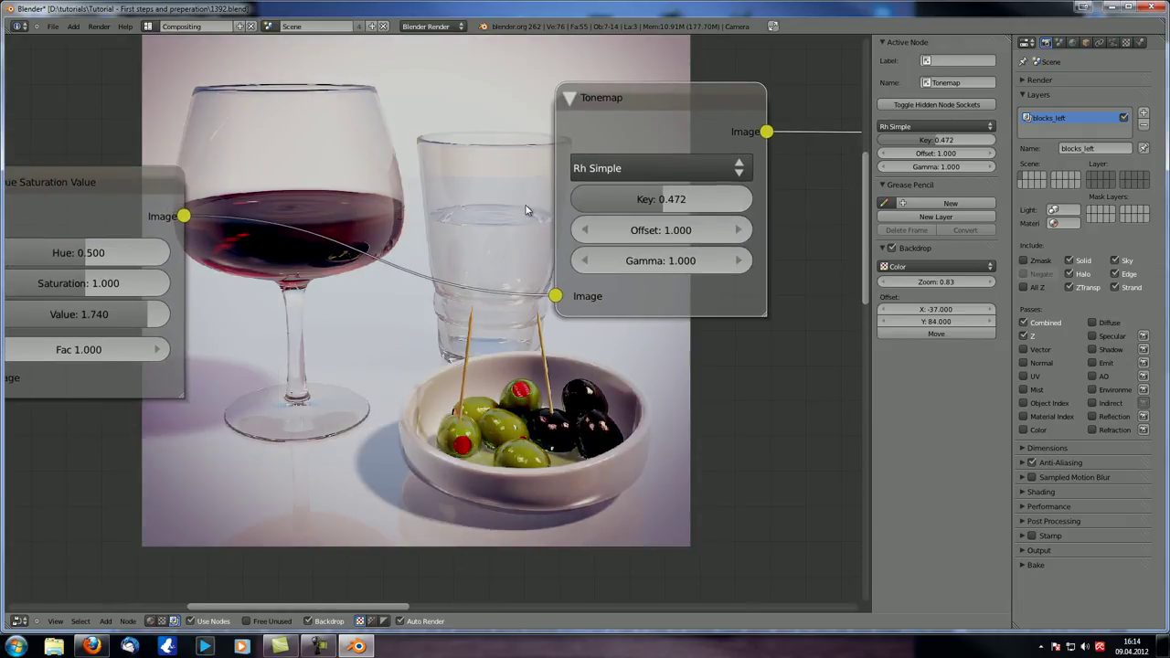
Step: Set the Tonemap key to 0.512 and compare the result with the original image in the backdrop
mouse_move(676, 199)
left_mouse_down()
mouse_move(698, 199)
mouse_move(610, 211)
mouse_move(674, 203)
left_mouse_up()
scroll(257, 305, "down", 6)
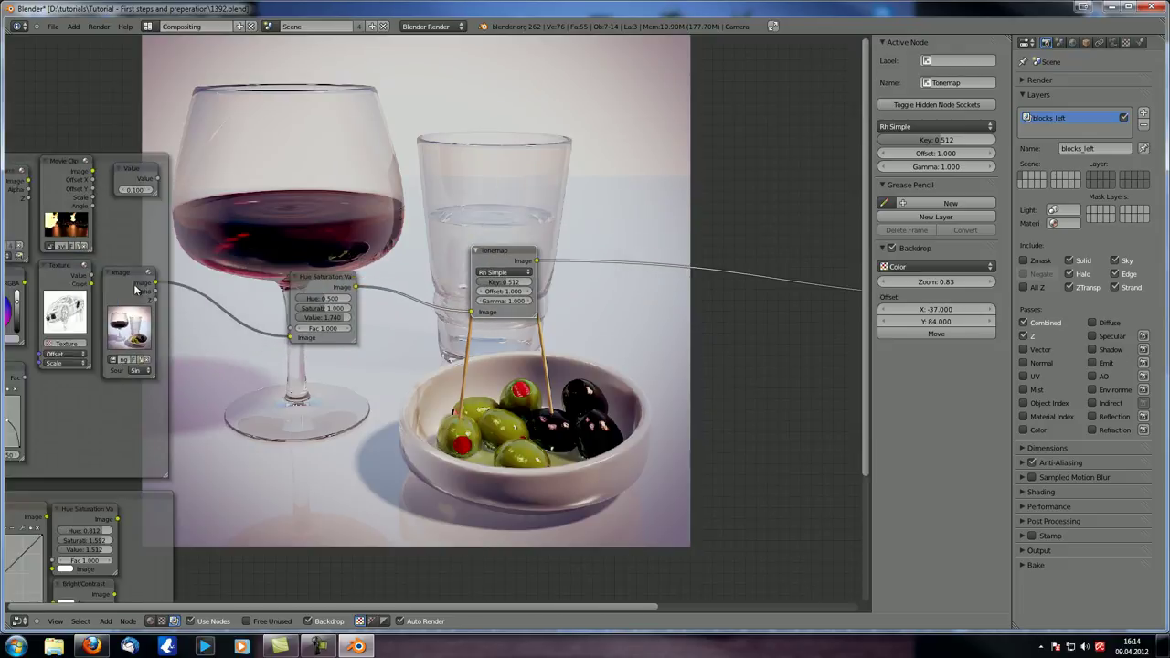
left_click(133, 283, "ctrl+shift")
left_click(495, 255, "ctrl+shift")
scroll(539, 275, "up", 5)
scroll(582, 294, "up", 2)
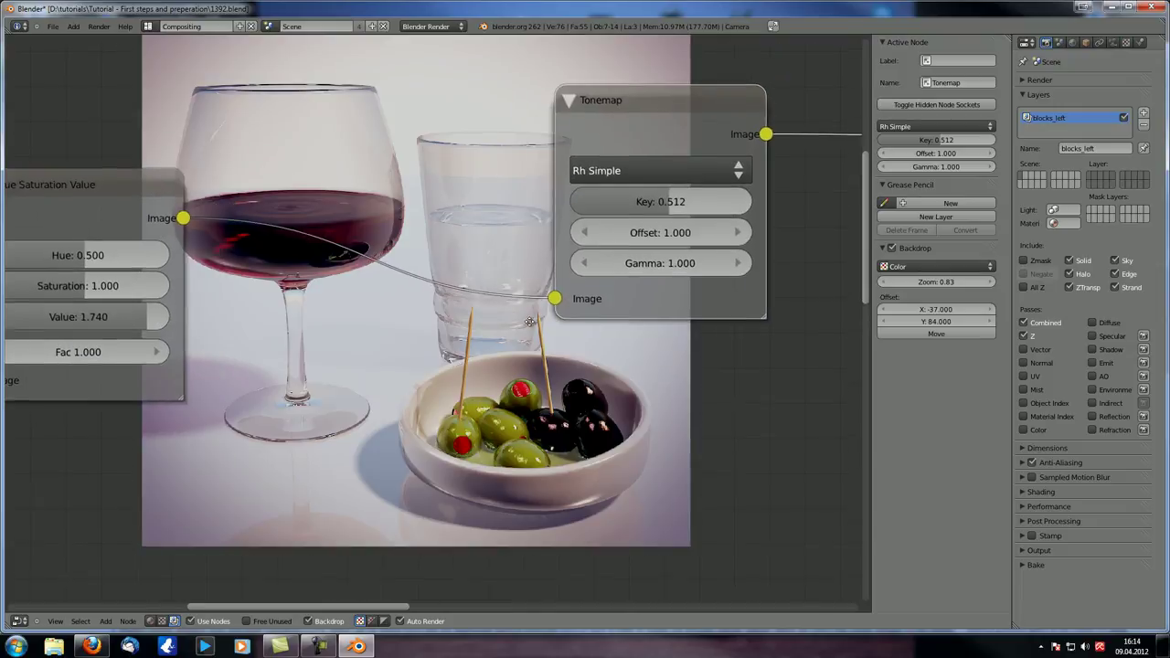
Step: Try the Tonemap gamma at 0.826 and 0.724
left_click_drag(639, 297, 569, 293)
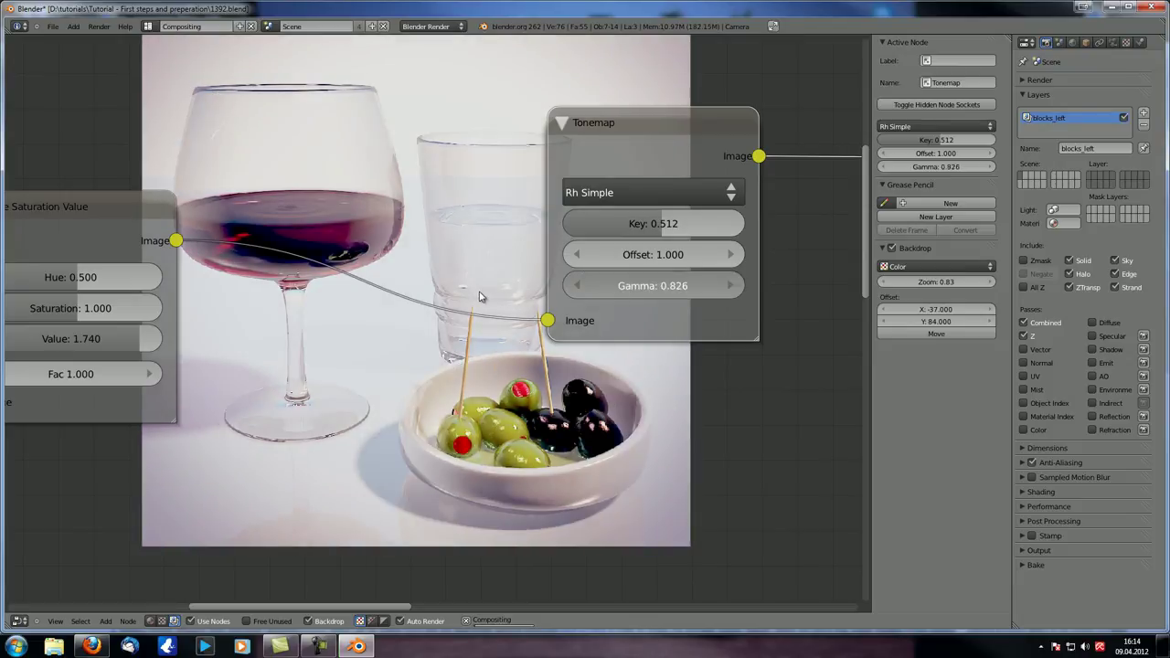
left_click_drag(481, 296, 461, 296)
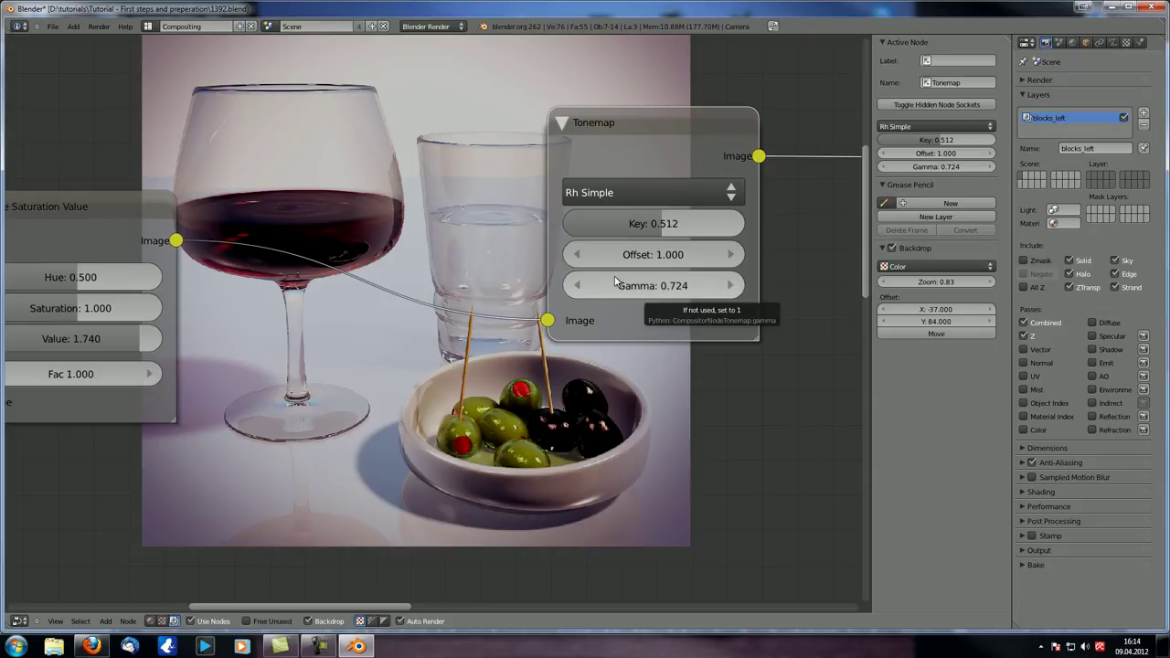
left_click_drag(648, 287, 45, 263)
Step: Reset the Tonemap gamma to 1 and compare the result with the original Image node's output
left_click(656, 286)
type("1")
key("Return")
scroll(341, 301, "down", 2)
scroll(341, 300, "down", 2)
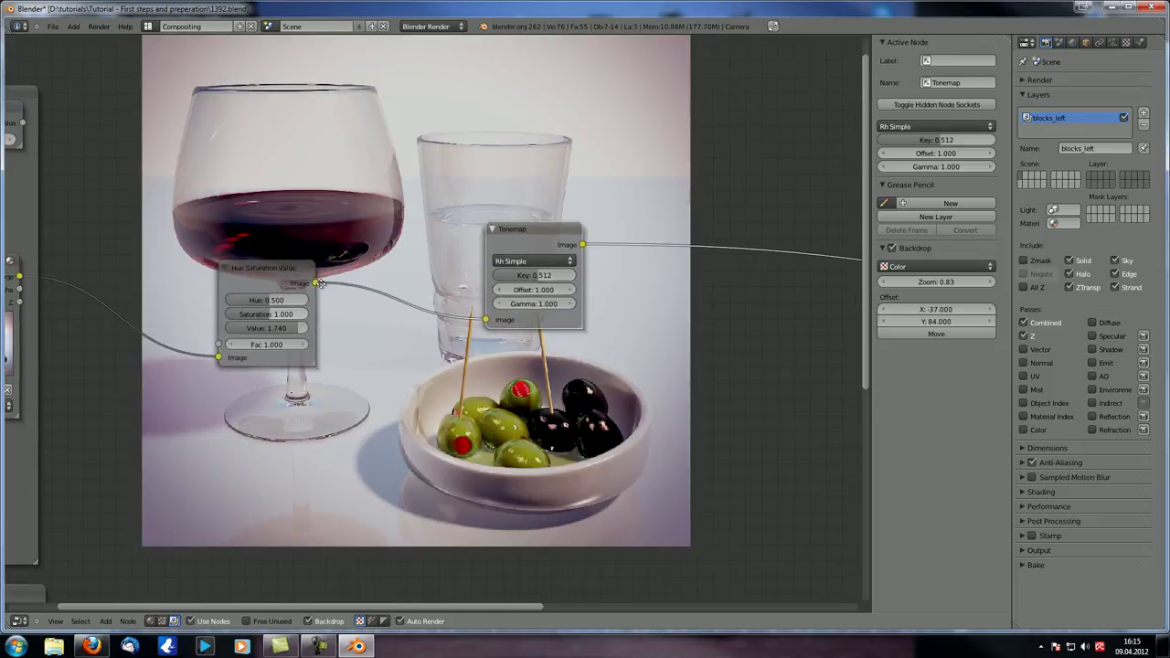
middle_click_drag(331, 276, 366, 237)
left_click(35, 230, "ctrl+shift")
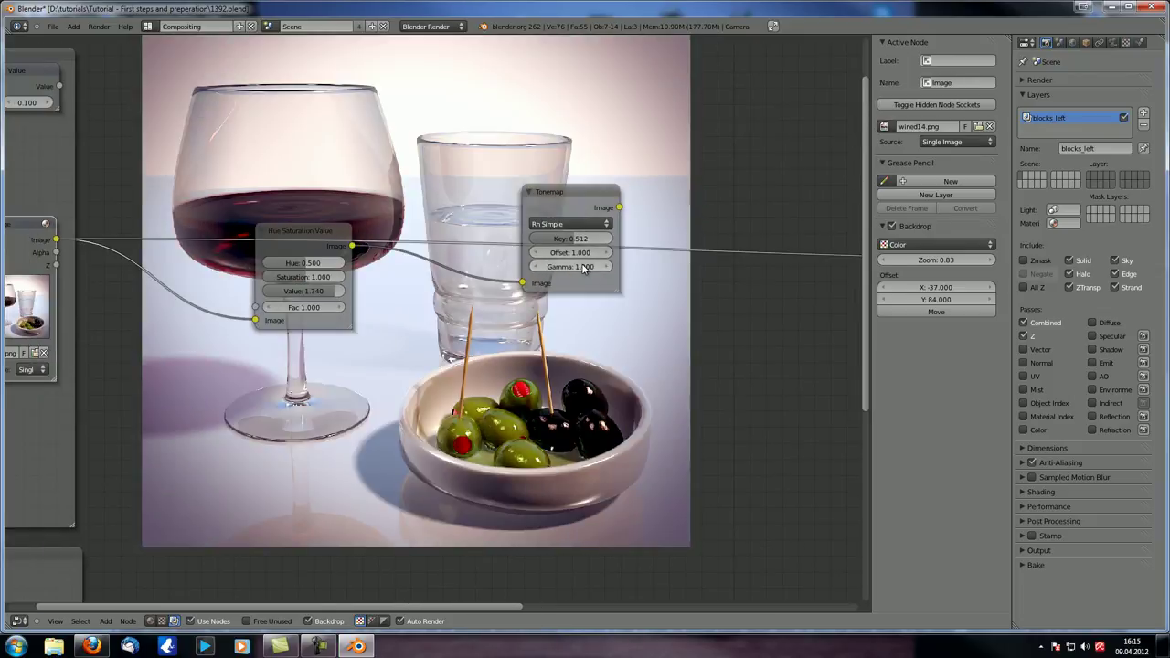
left_click(584, 197, "ctrl+shift")
Step: Try the Tonemap gamma at 0.6 and at 0.8
left_click(581, 268)
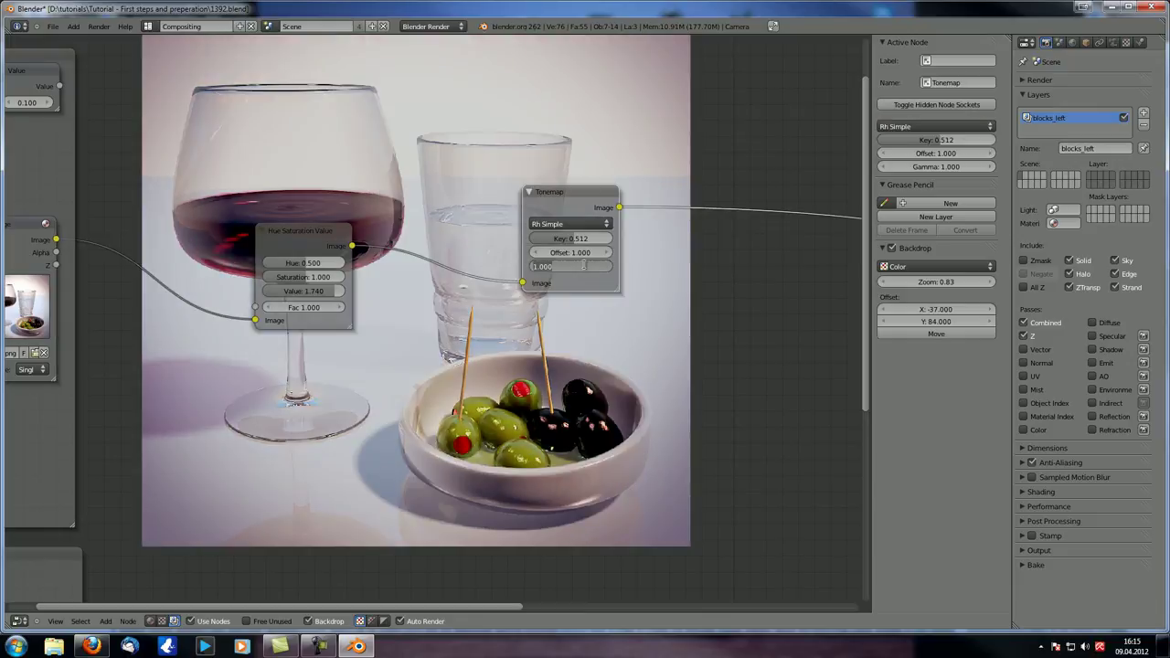
type("0.6")
key("Return")
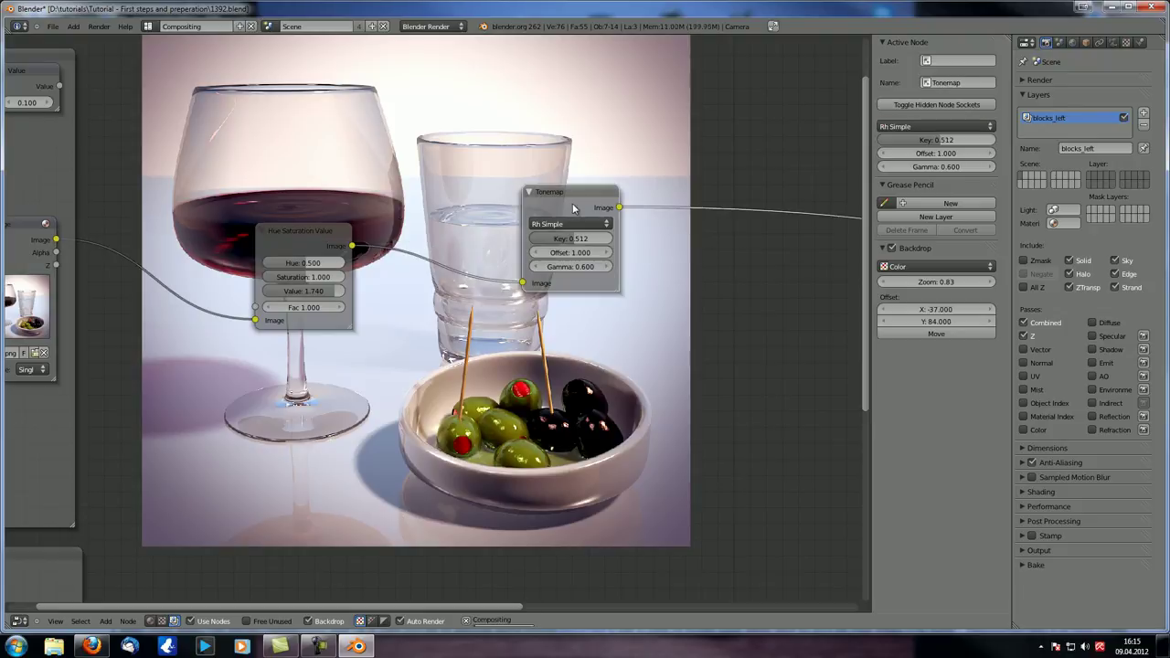
scroll(572, 290, "up", 1)
scroll(574, 289, "up", 4)
left_click(735, 231)
left_click(736, 230)
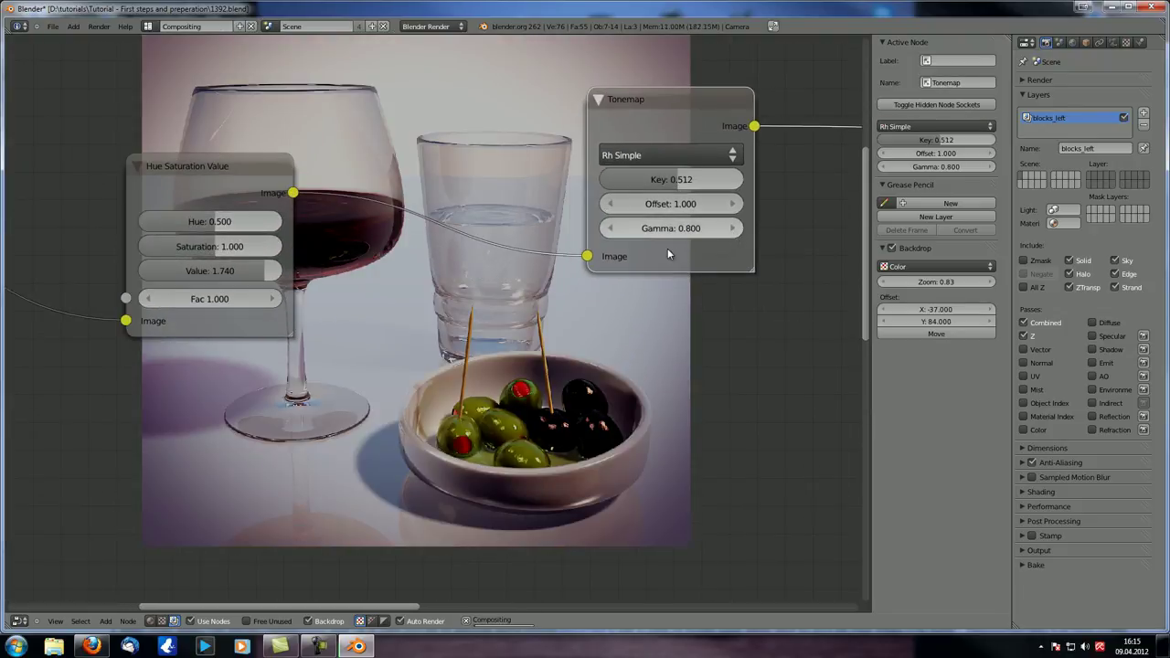
Step: Compare the original image with the tonemapped result and examine the differences in the glasses and olive bowl
scroll(667, 247, "down", 6)
scroll(276, 347, "down", 2)
left_click(126, 270)
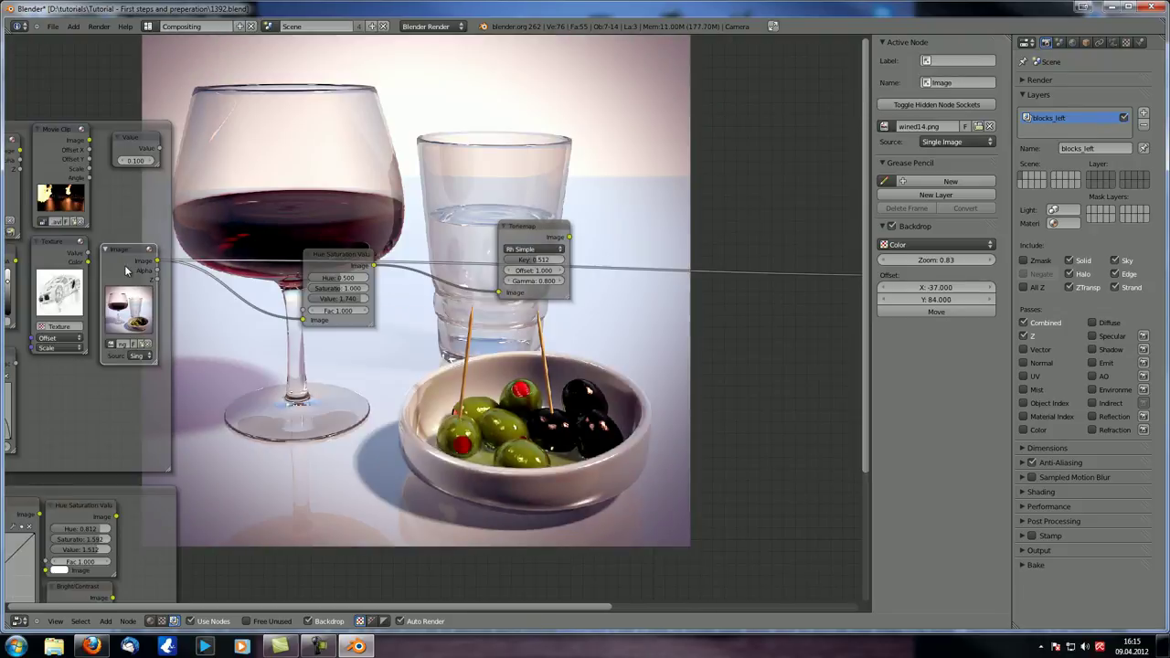
left_click(507, 230)
scroll(488, 363, "up", 4)
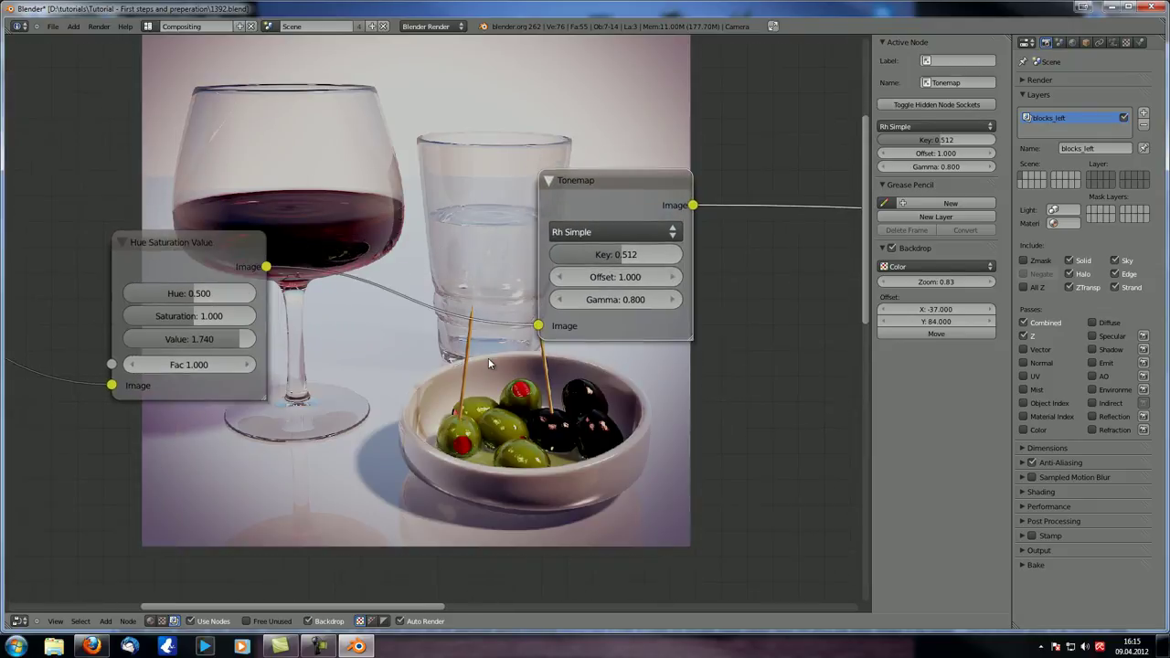
scroll(488, 363, "up", 2)
left_click_drag(535, 353, 533, 363)
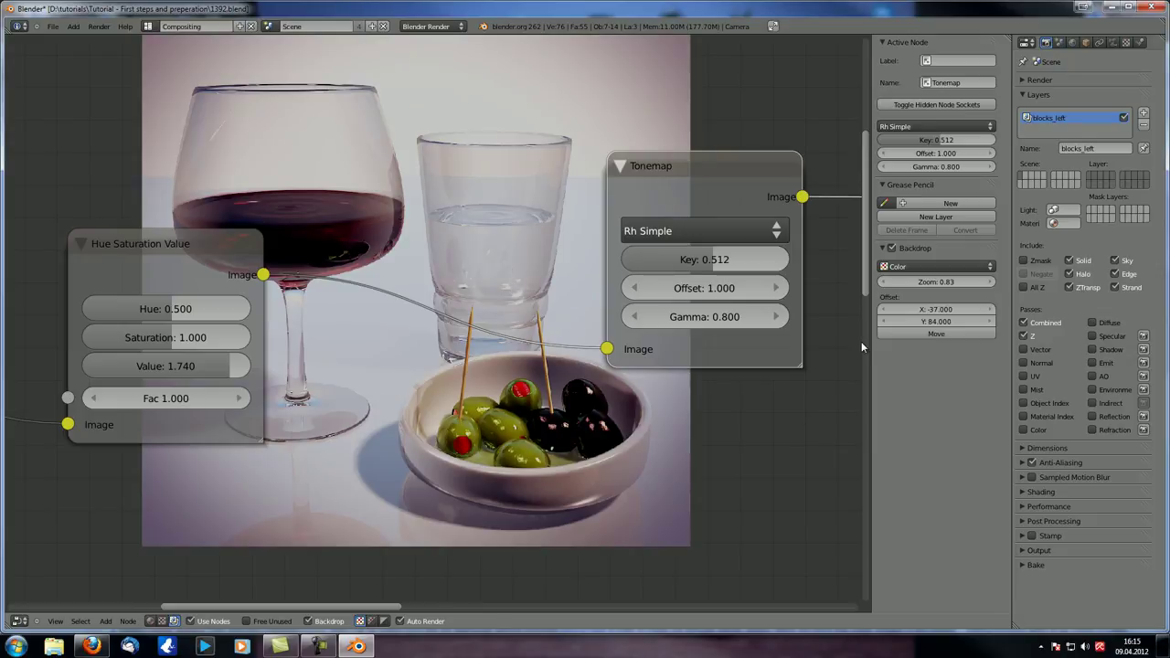
middle_click_drag(492, 363, 449, 360)
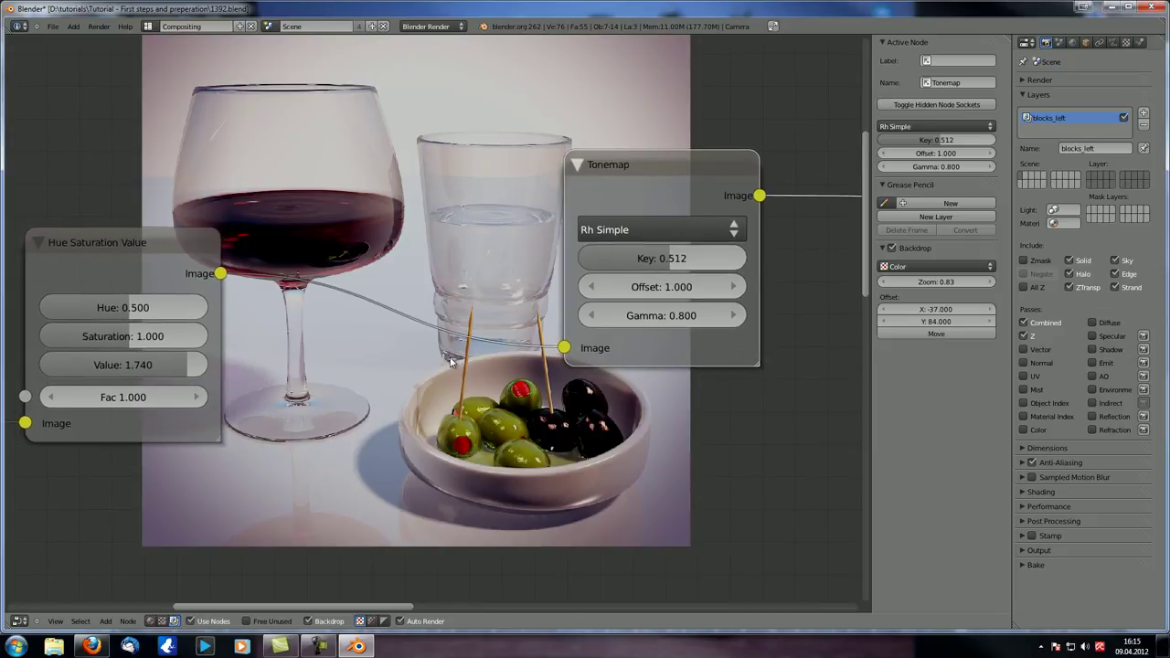
Step: Try the Tonemap offset at 1.760 and at 0.5
left_click_drag(667, 292, 694, 298)
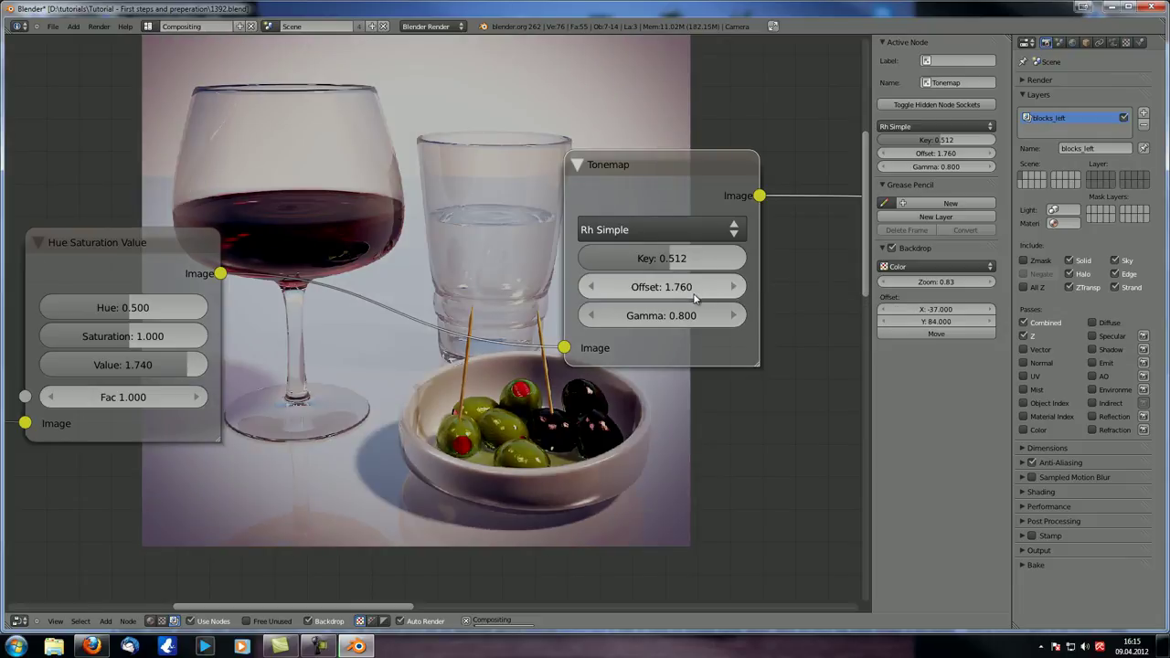
left_click(693, 293)
key("BackSpace")
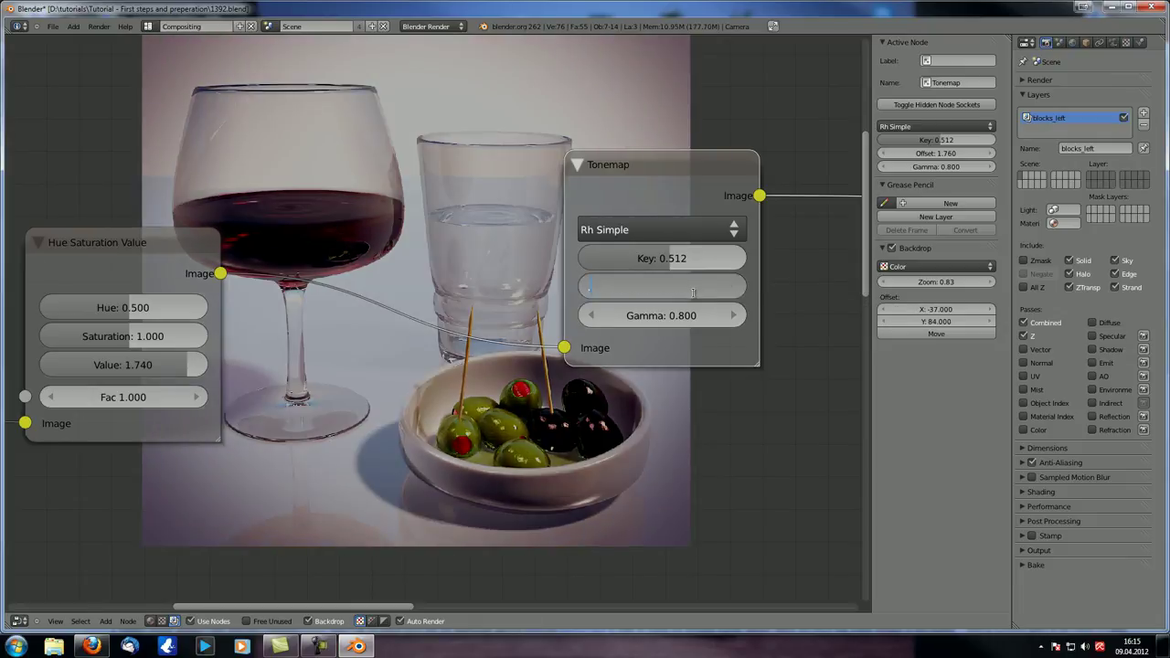
type("0.5")
key("Return")
Step: Set the Tonemap offset to 0.680 and its gamma to 0.572, and inspect the backdrop image
mouse_move(680, 289)
left_mouse_down()
mouse_move(696, 290)
mouse_move(630, 317)
mouse_move(690, 292)
mouse_move(651, 291)
mouse_move(664, 293)
left_mouse_up()
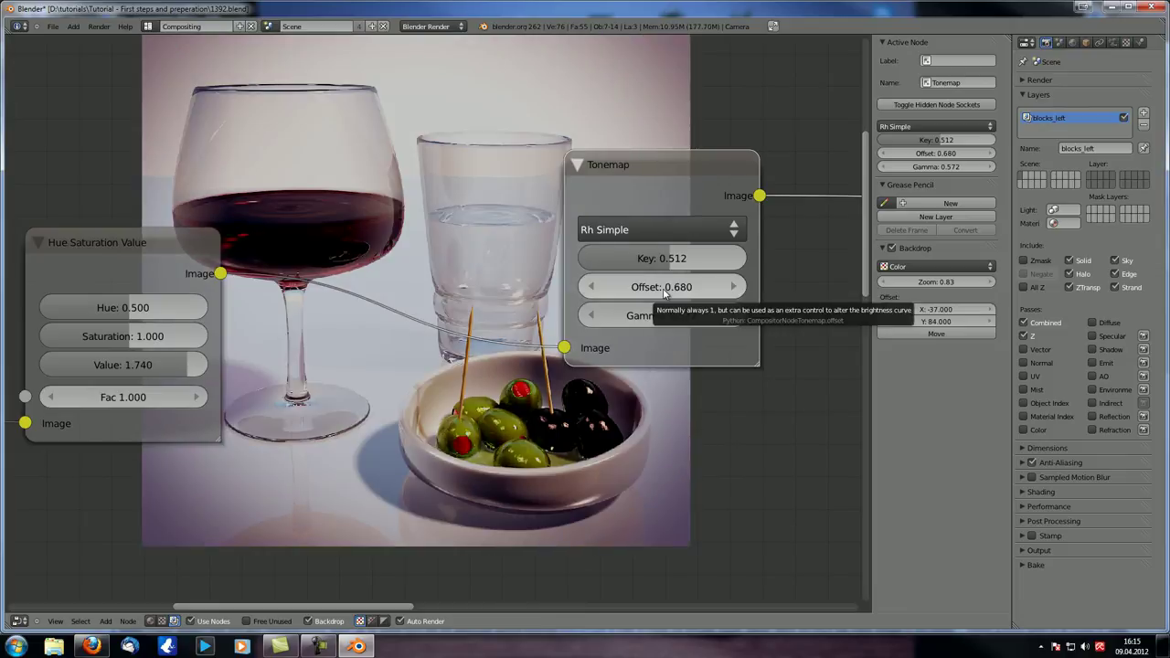
scroll(537, 380, "down", 2)
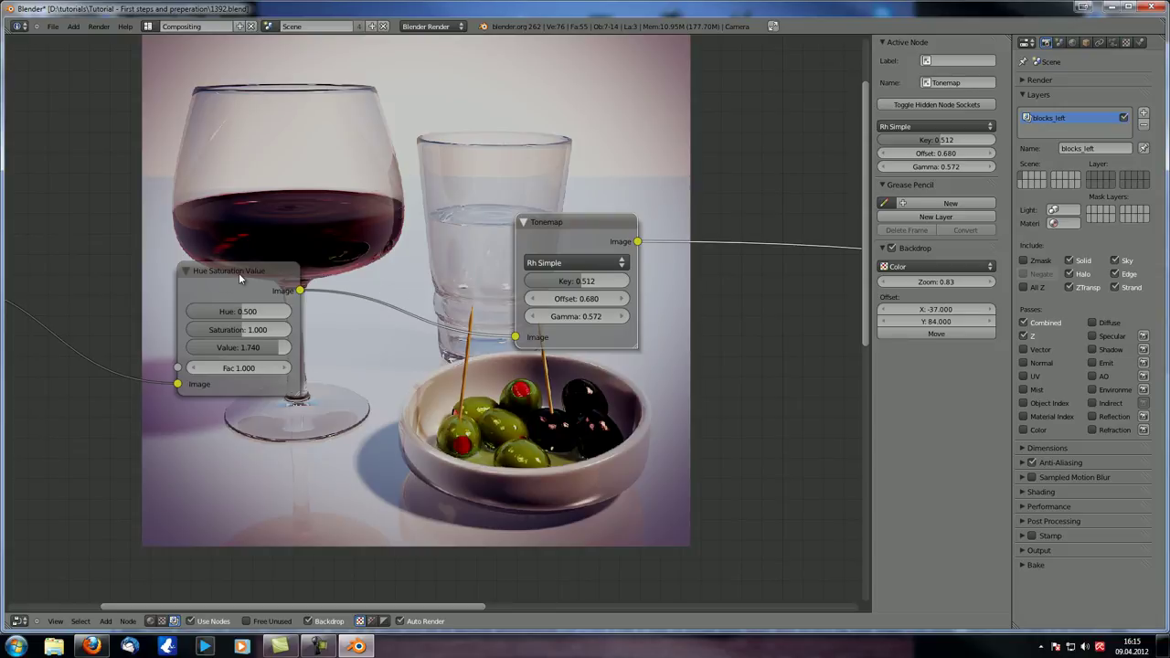
scroll(559, 311, "up", 3)
scroll(394, 271, "down", 5)
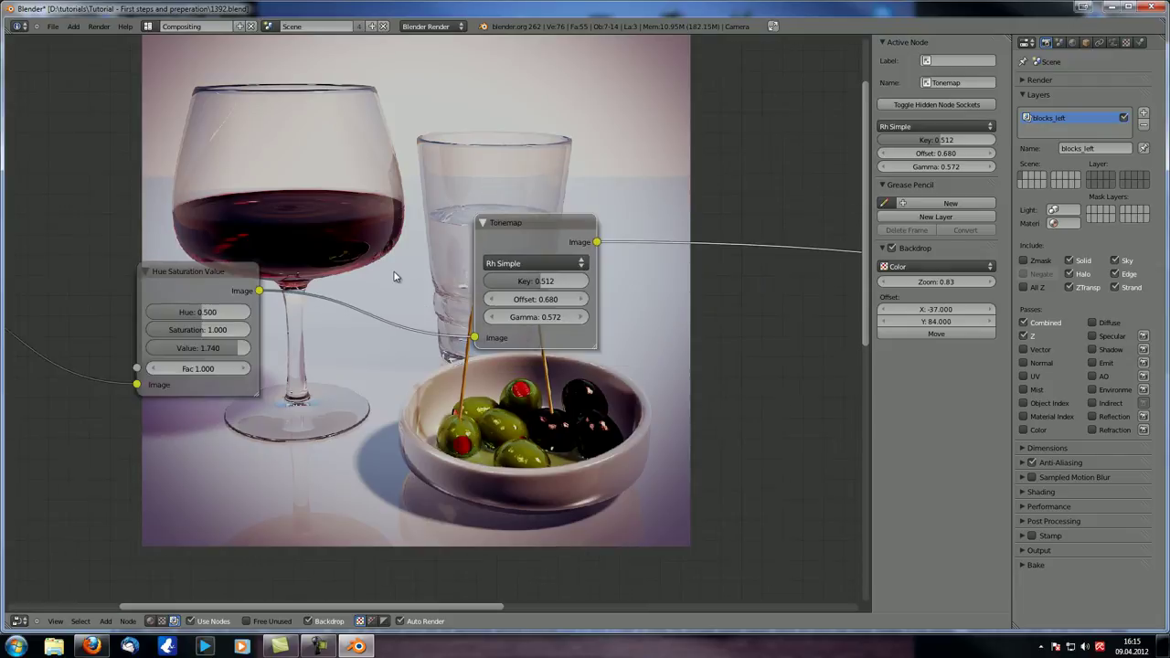
Step: Disconnect the Tonemap node and place it in the color nodes frame beside the Invert node
scroll(476, 395, "down", 5)
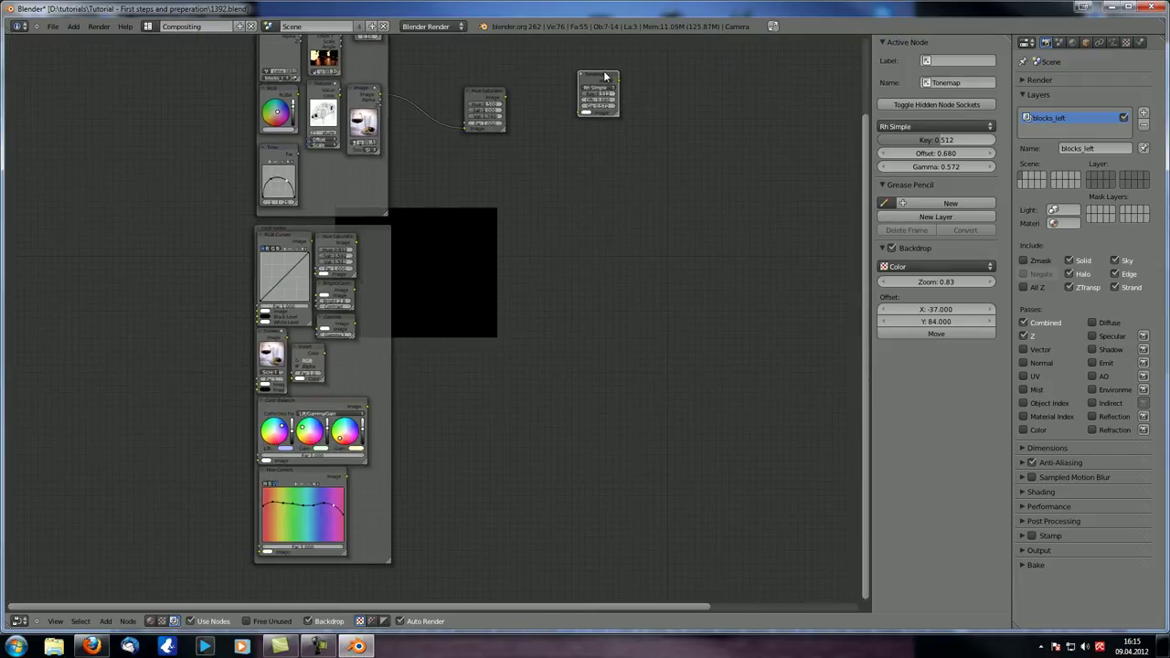
key("g")
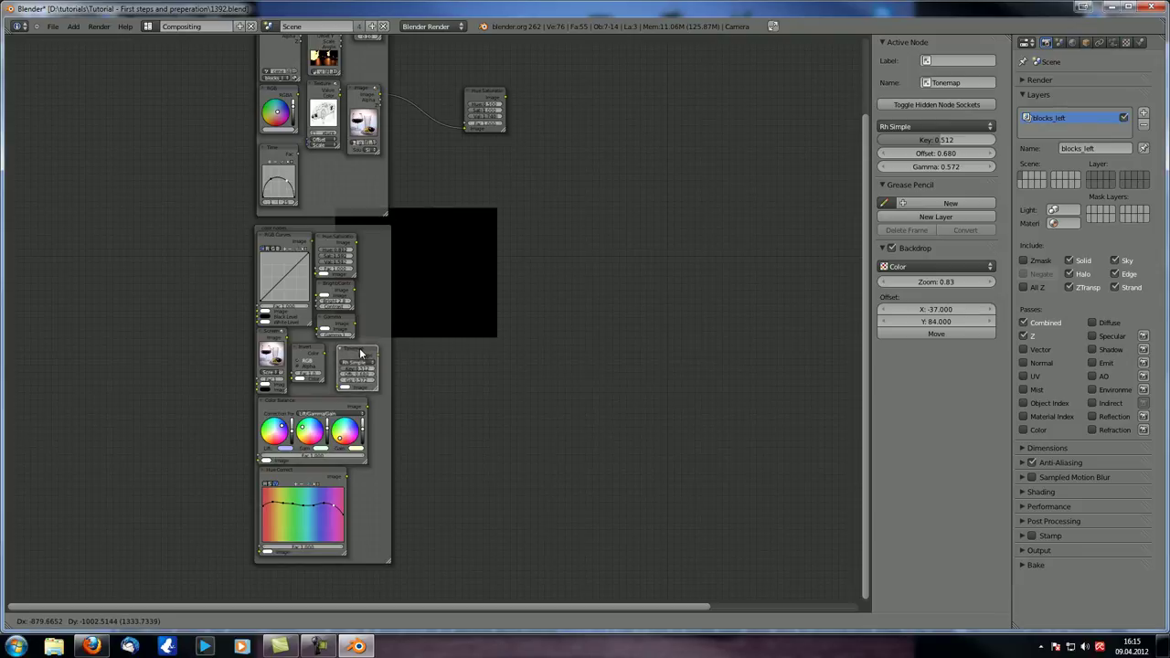
left_click_drag(359, 350, 358, 350)
scroll(359, 350, "up", 1)
middle_click_drag(359, 350, 362, 341)
Step: Move the whole color nodes frame away from the input nodes frame, to the right of the black backdrop
left_click_drag(377, 207, 717, 124)
scroll(548, 139, "down", 3)
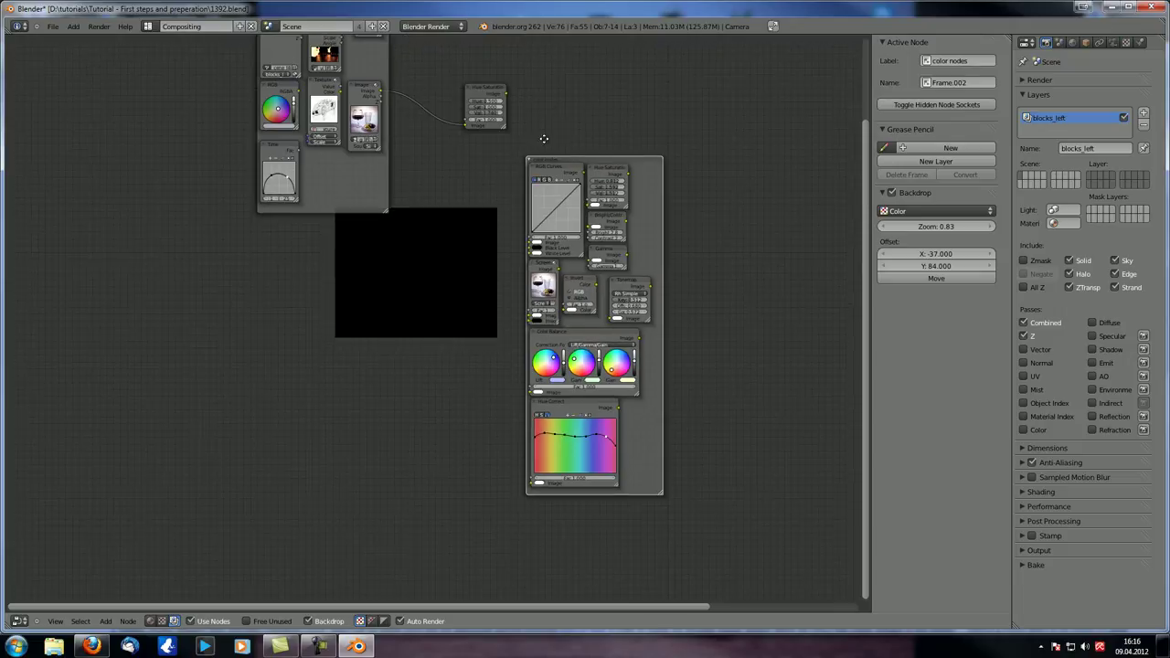
Step: Raise the color nodes frame level with the input nodes frame and relabel it "color nodes 1 appearance"
middle_click_drag(574, 160, 543, 259)
left_click_drag(543, 259, 551, 93)
scroll(551, 229, "up", 4)
middle_click_drag(518, 139, 412, 343)
left_click(967, 61)
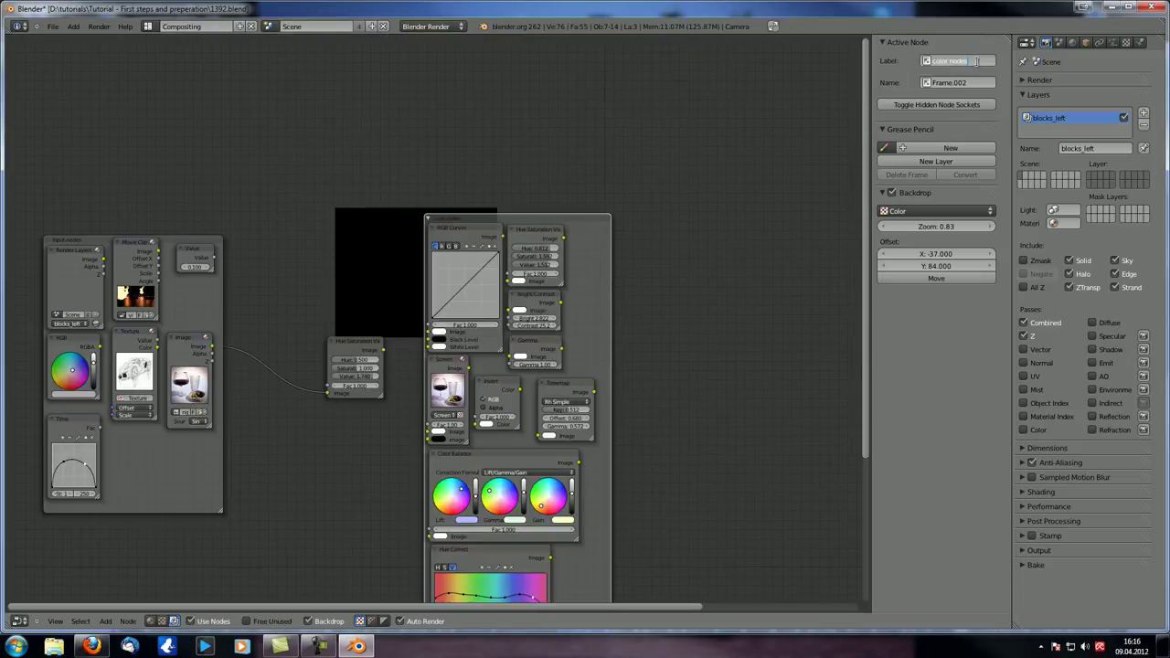
type("appearance")
key("Return")
Step: Duplicate the empty color nodes frame, place the copy beside the original, and label it "color nodes 2 combine"
middle_click_drag(635, 267, 527, 153)
key("shift+d")
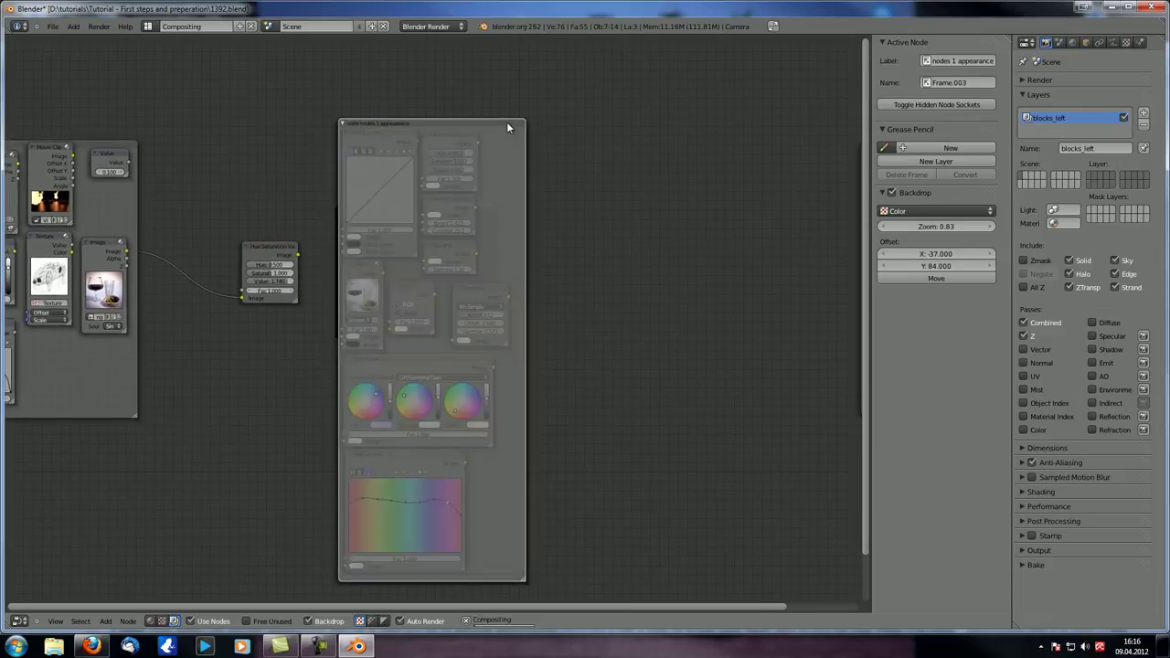
left_click(724, 127)
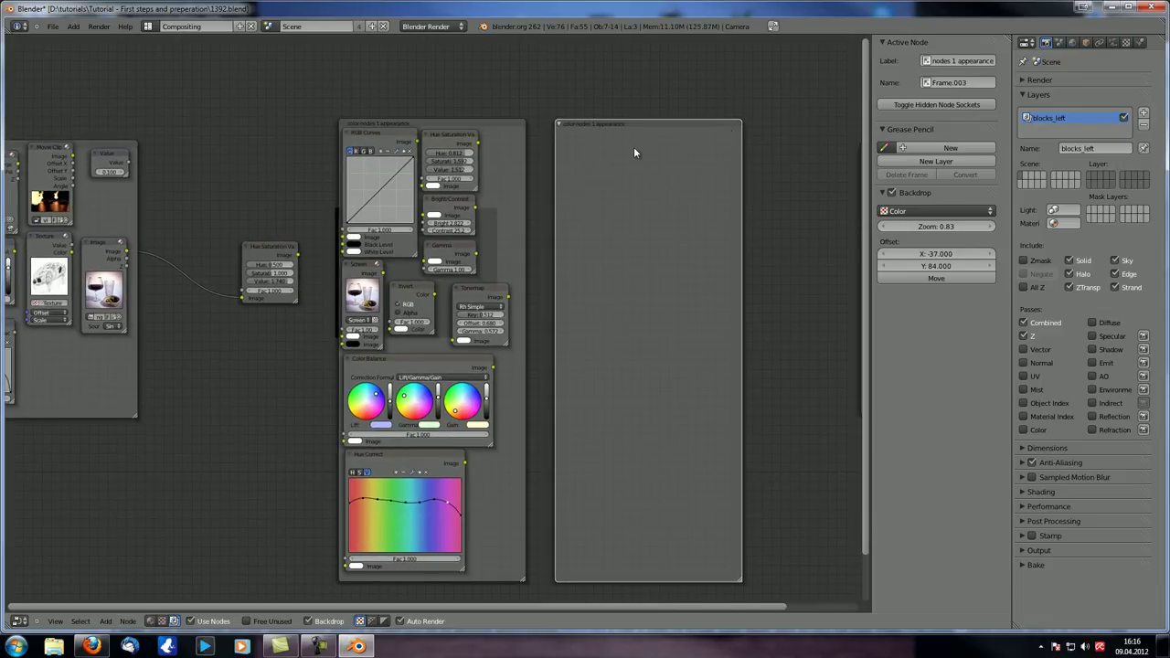
left_click(947, 63)
left_click_drag(954, 60, 1039, 58)
type("2 combine")
key("Return")
key("shift+a")
mouse_move(581, 248)
left_click(364, 274)
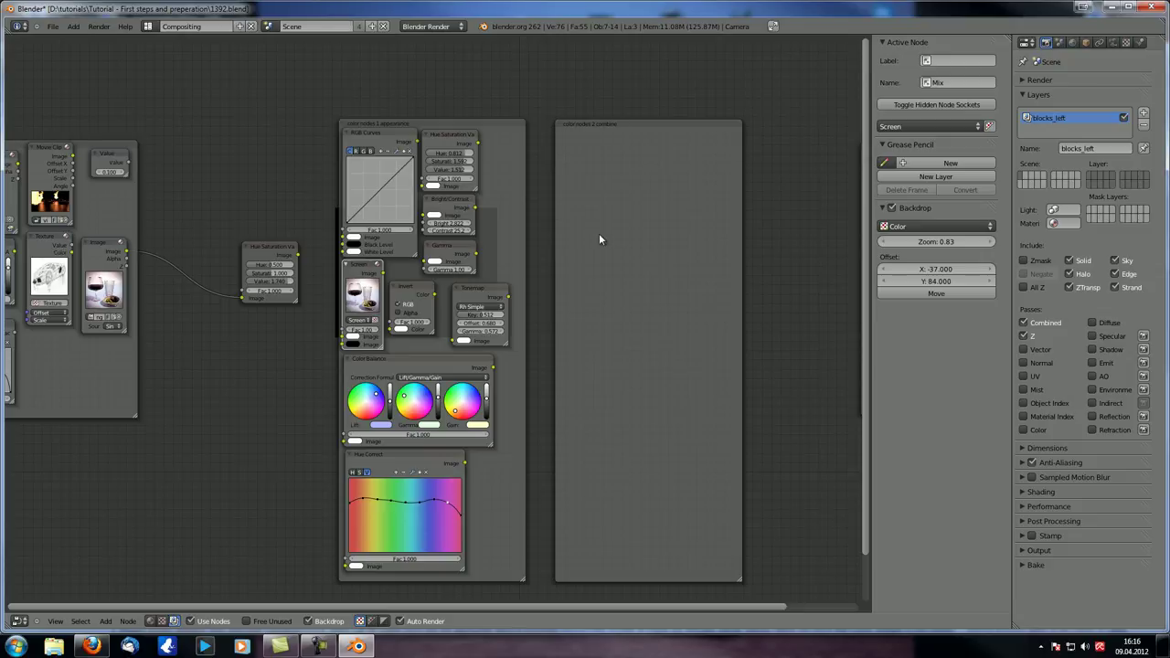
Step: Delete the loose Hue Saturation Value node that is linked to the Image node
left_click(263, 250)
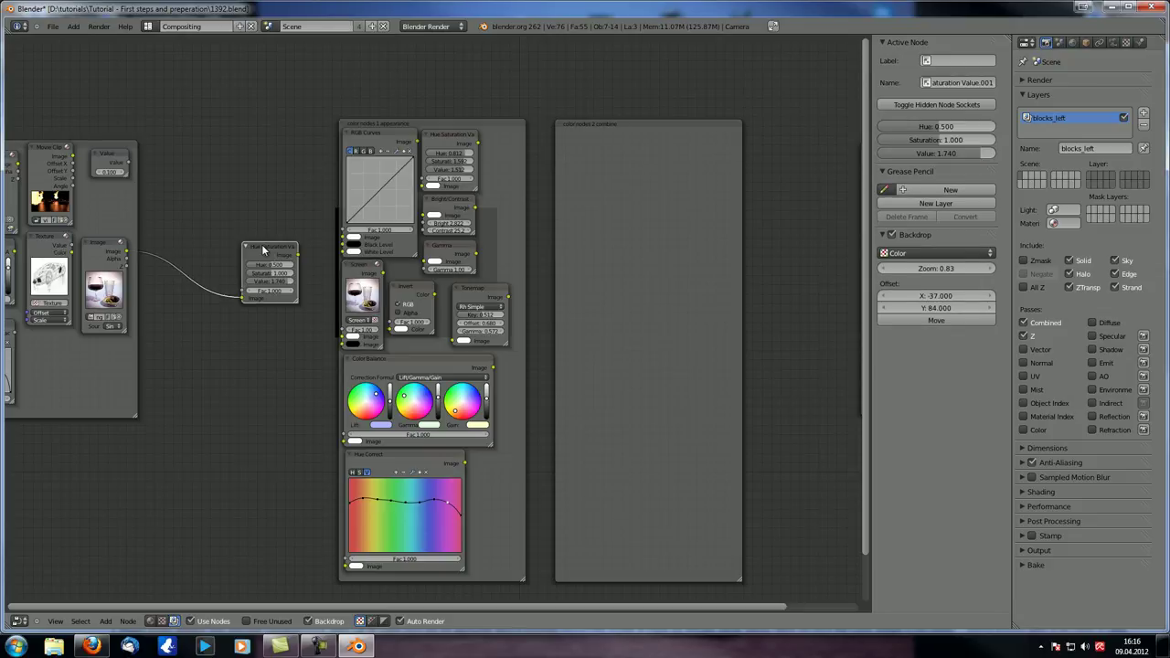
key("x")
scroll(228, 231, "down", 2)
Step: Move both color nodes frames and the output nodes frame into a compact row beside the input nodes frame
middle_click_drag(243, 230, 298, 187)
left_click_drag(522, 123, 371, 142)
left_click_drag(691, 129, 497, 150)
left_click_drag(846, 139, 575, 139)
scroll(433, 315, "up", 2)
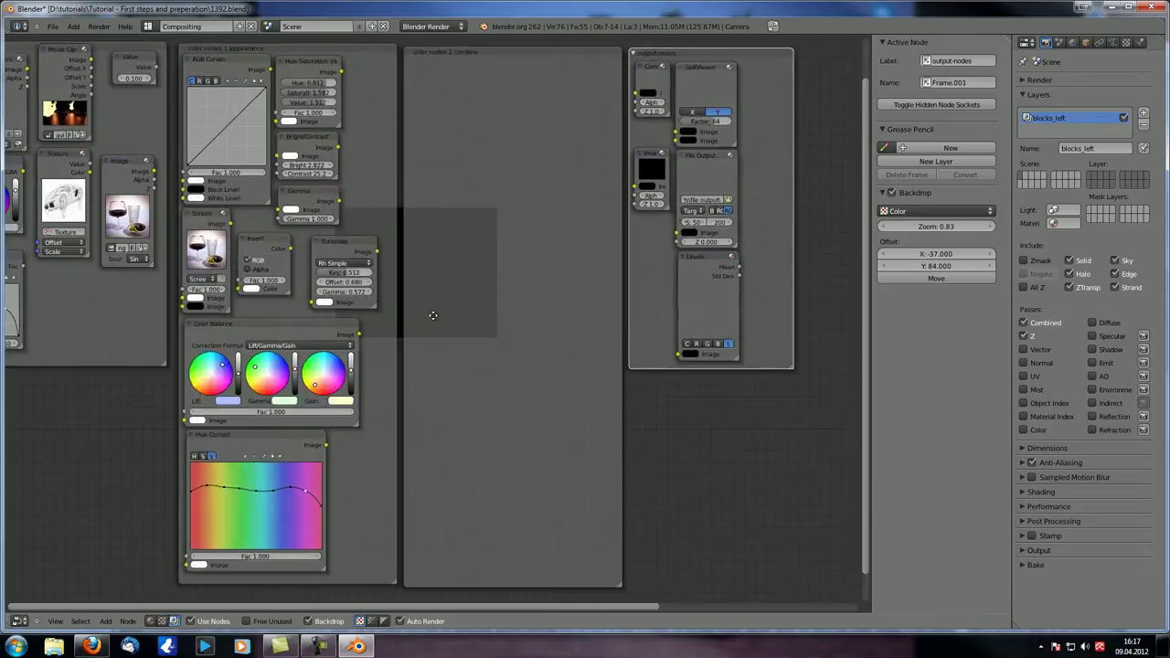
middle_click_drag(433, 316, 485, 313)
scroll(481, 296, "down", 1)
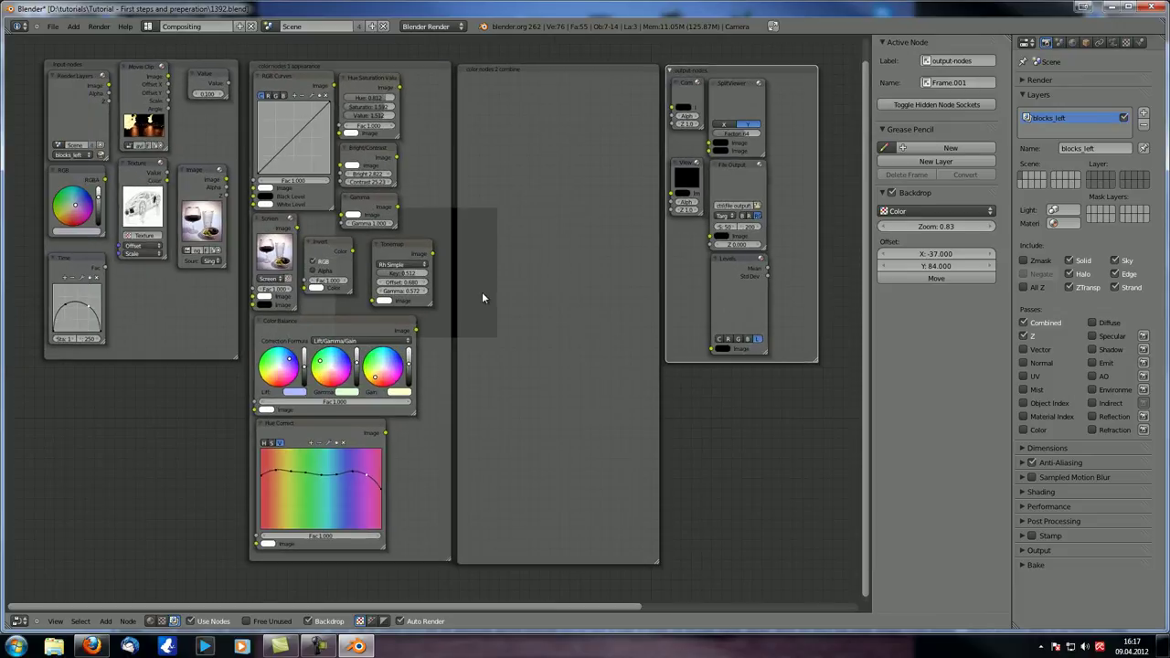